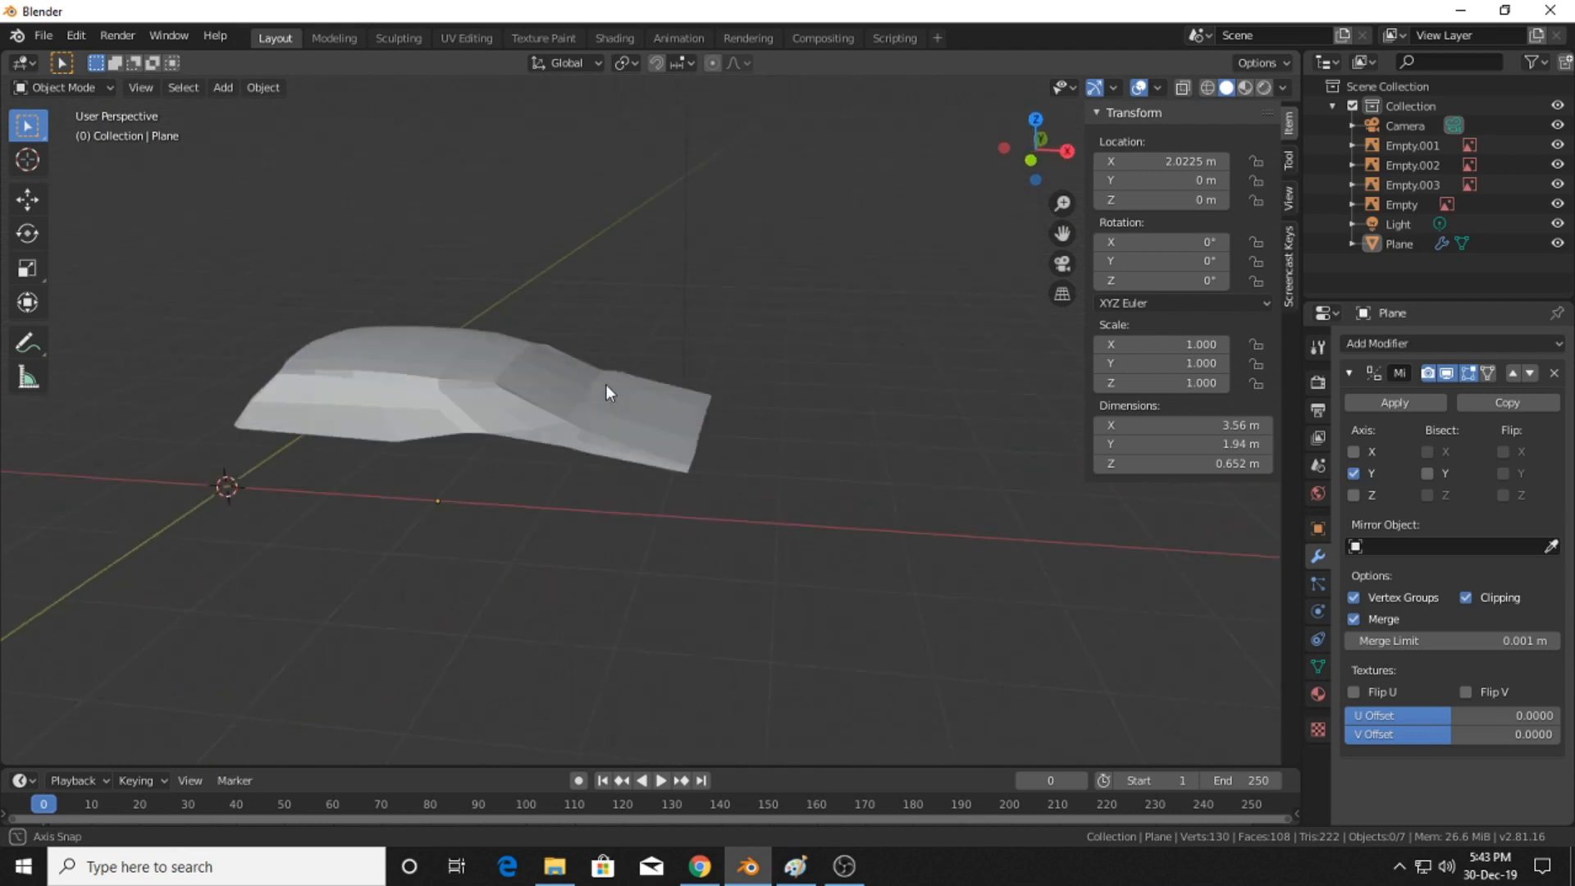
- Show the car body mesh in wireframe over the top blueprint and enter Edit Mode on it
left_click(1034, 120)
middle_click_drag(788, 289, 716, 318, "shift")
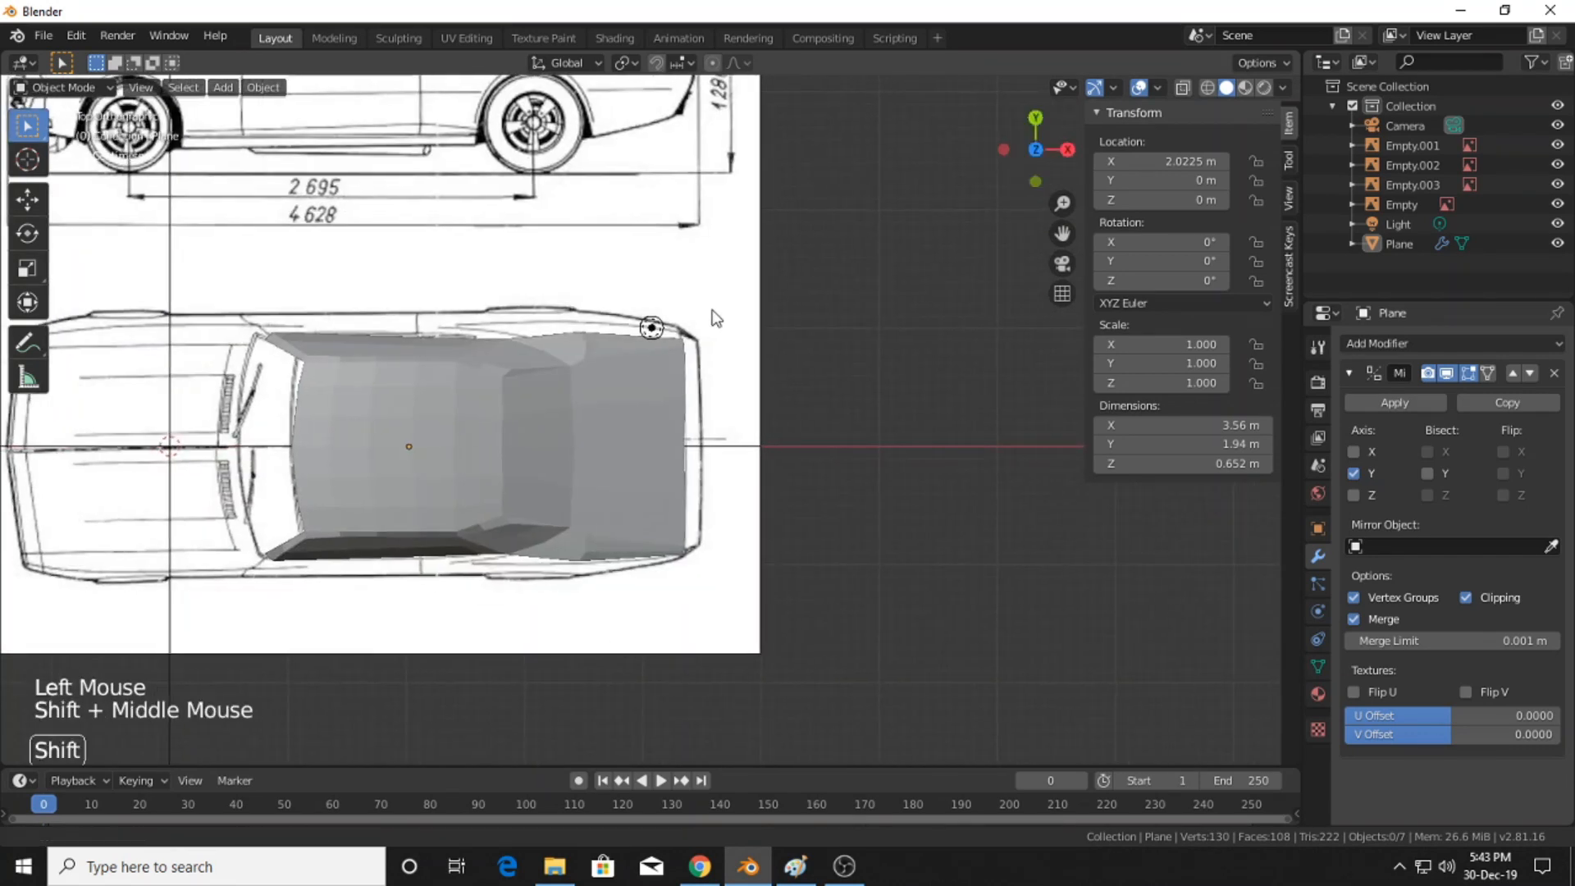
left_click(1210, 88)
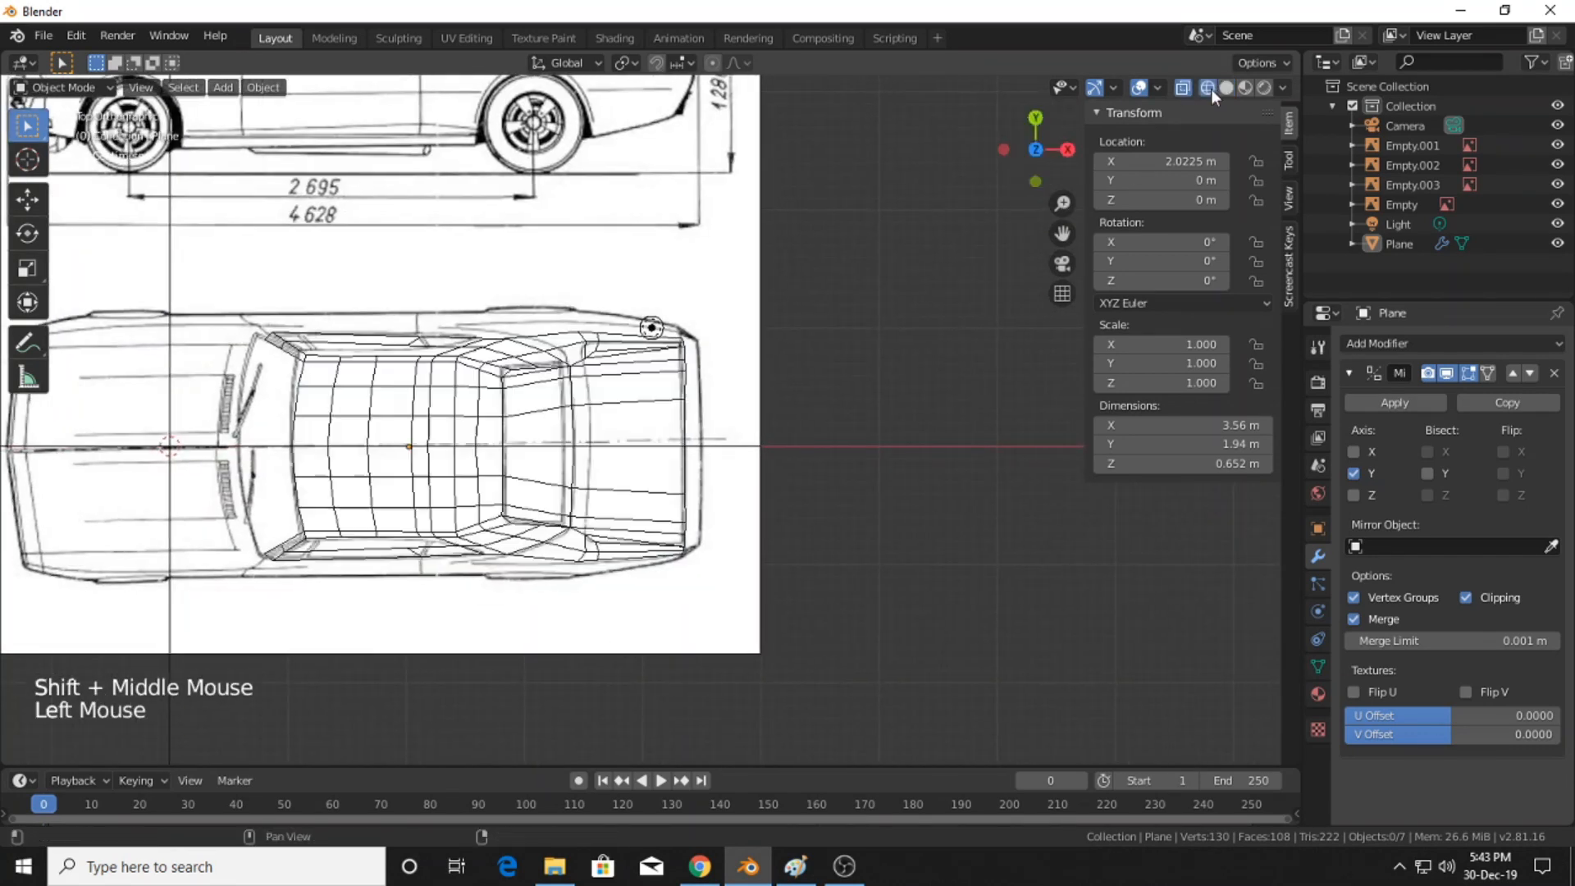
left_click(565, 371)
scroll(526, 551, "up", 2)
left_click(565, 538)
key("Tab")
middle_click_drag(862, 505, 729, 436, "shift")
scroll(826, 443, "up", 3)
scroll(826, 443, "up", 1, "shift")
scroll(707, 415, "up", 2)
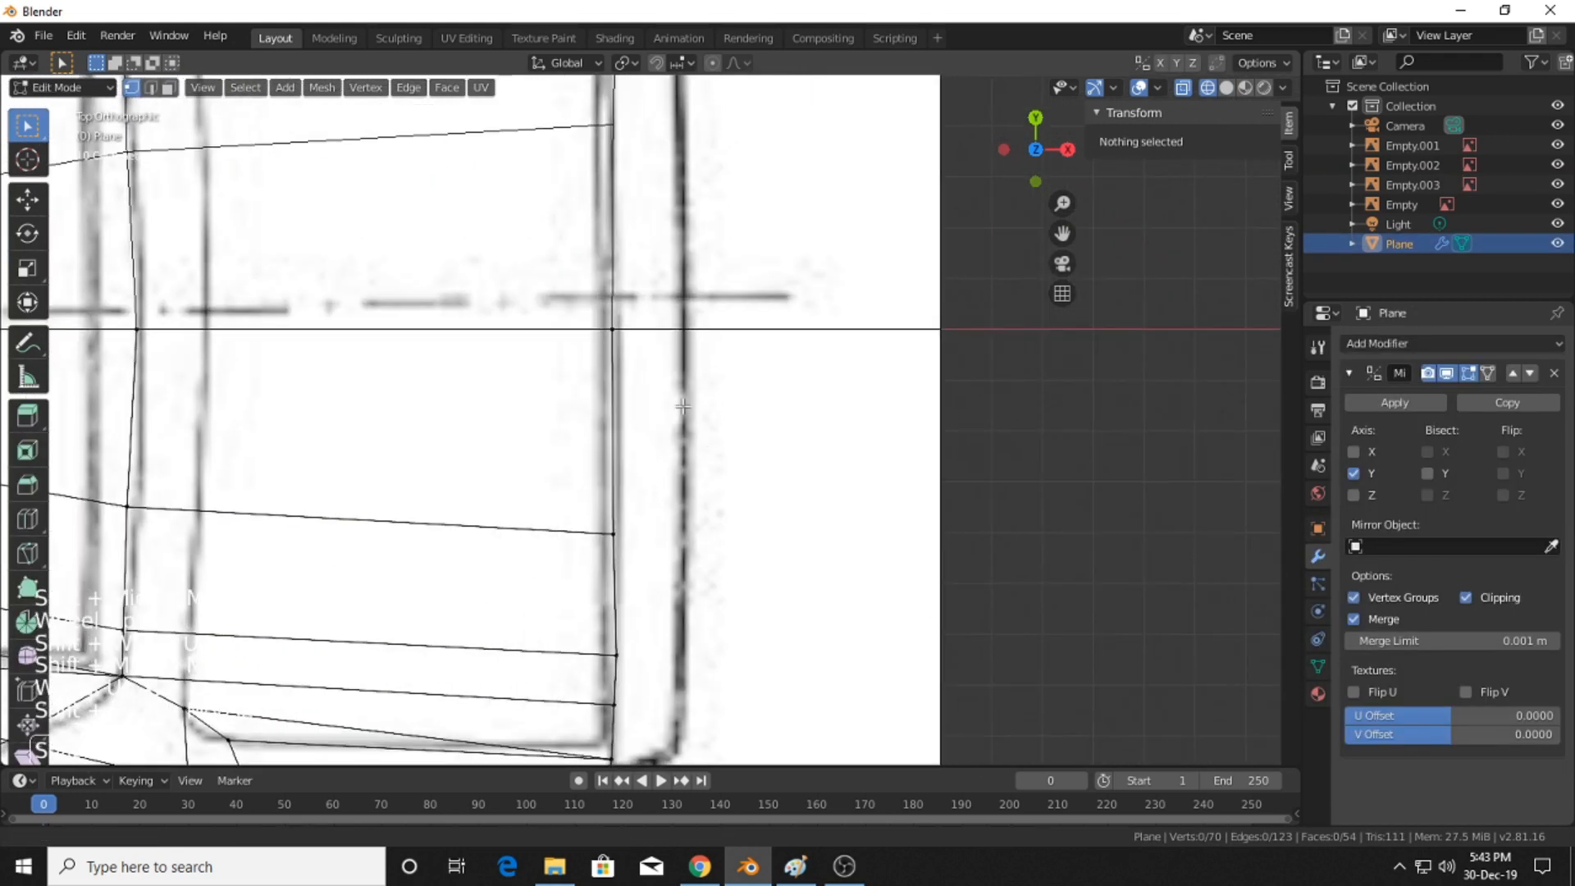
- Examine the rear edge and the front of the body mesh against the top and side blueprints
left_click(614, 332)
scroll(613, 332, "down", 2)
scroll(607, 393, "down", 1, "shift")
middle_click_drag(601, 447, 603, 432, "shift")
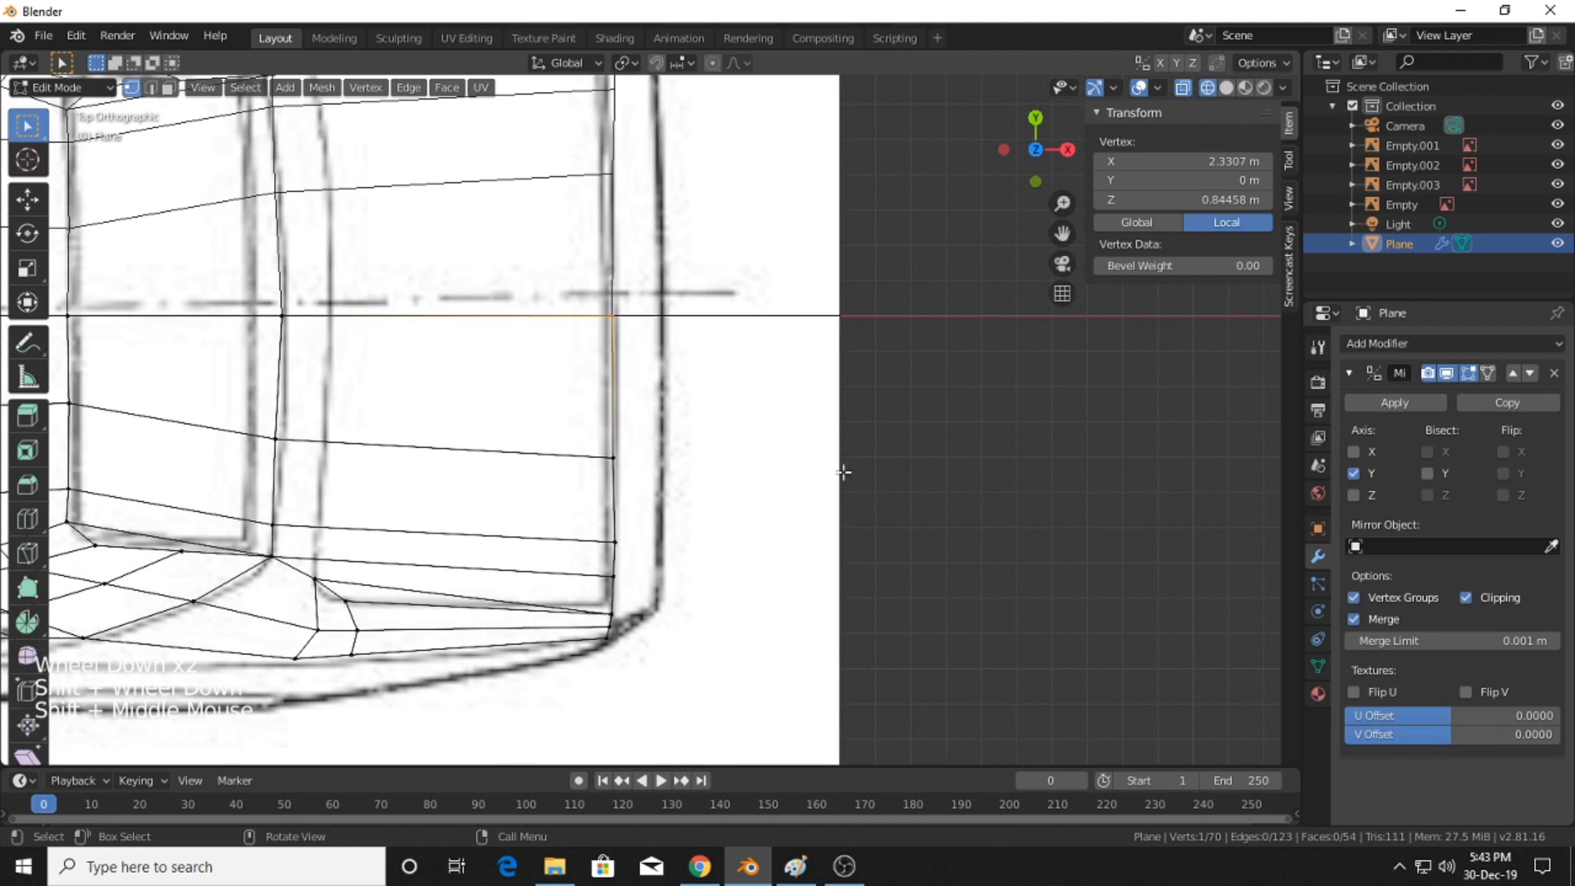
left_click(977, 622)
scroll(977, 623, "down", 2)
middle_click_drag(977, 622, 897, 552)
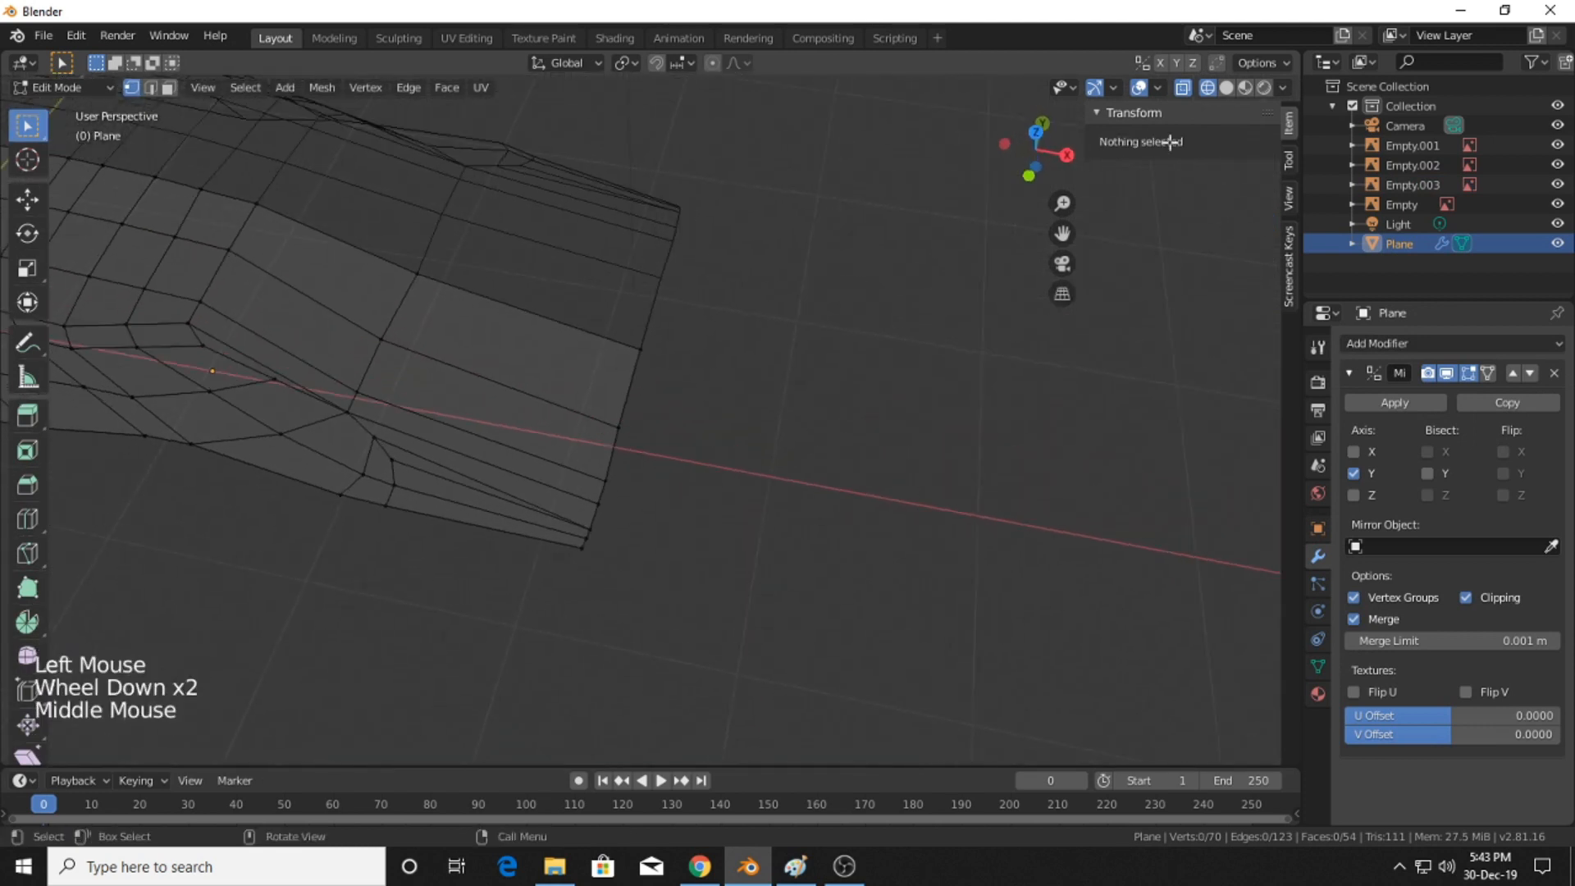
left_click(1031, 175)
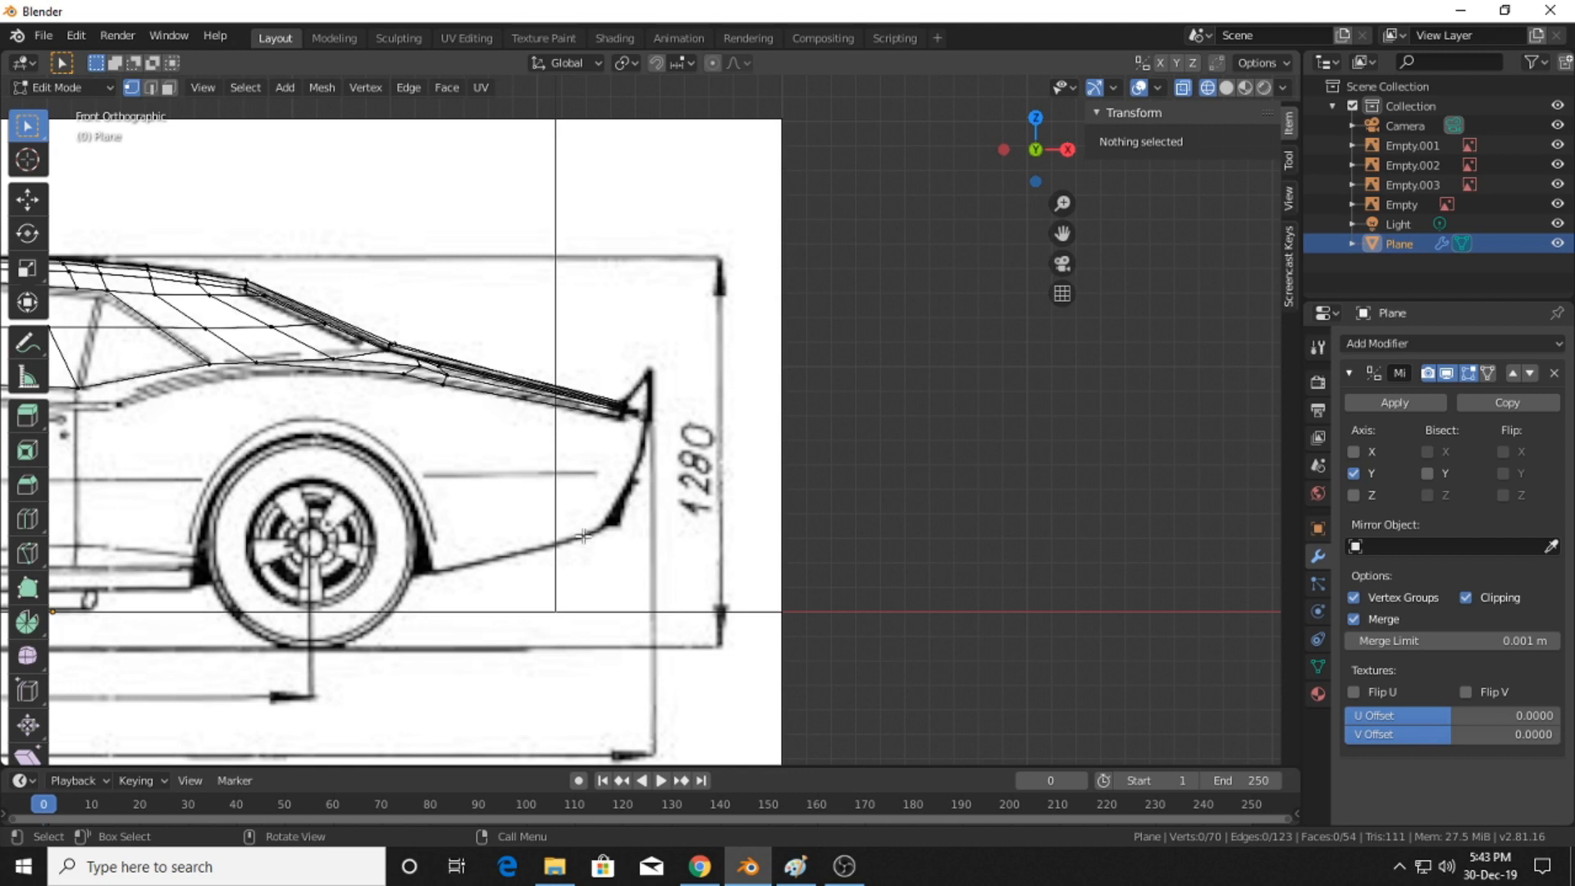
scroll(583, 536, "down", 2)
middle_click_drag(584, 536, 943, 533, "shift")
scroll(466, 503, "up", 3)
middle_click_drag(466, 503, 767, 457, "shift")
scroll(768, 457, "up", 1)
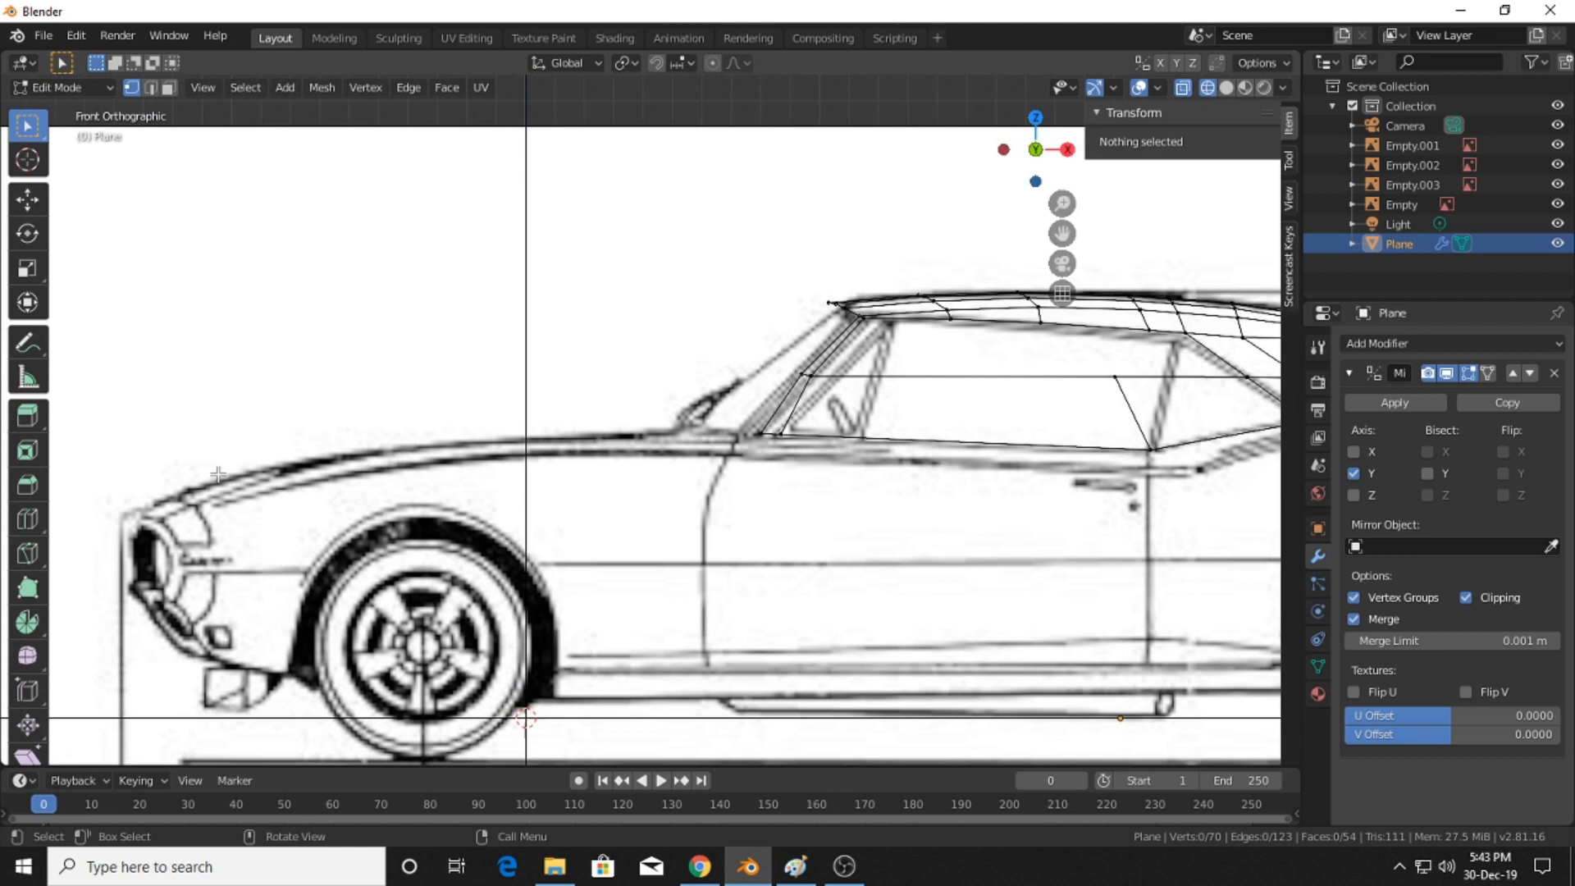
- Move the two bottom vertices of the windshield pillar onto the pillar base in the side blueprint
left_click_drag(804, 402, 730, 484)
scroll(726, 509, "up", 2)
scroll(726, 533, "up", 1, "shift")
middle_click_drag(725, 558, 528, 486, "shift")
scroll(528, 485, "up", 2, "shift")
scroll(566, 443, "up", 1)
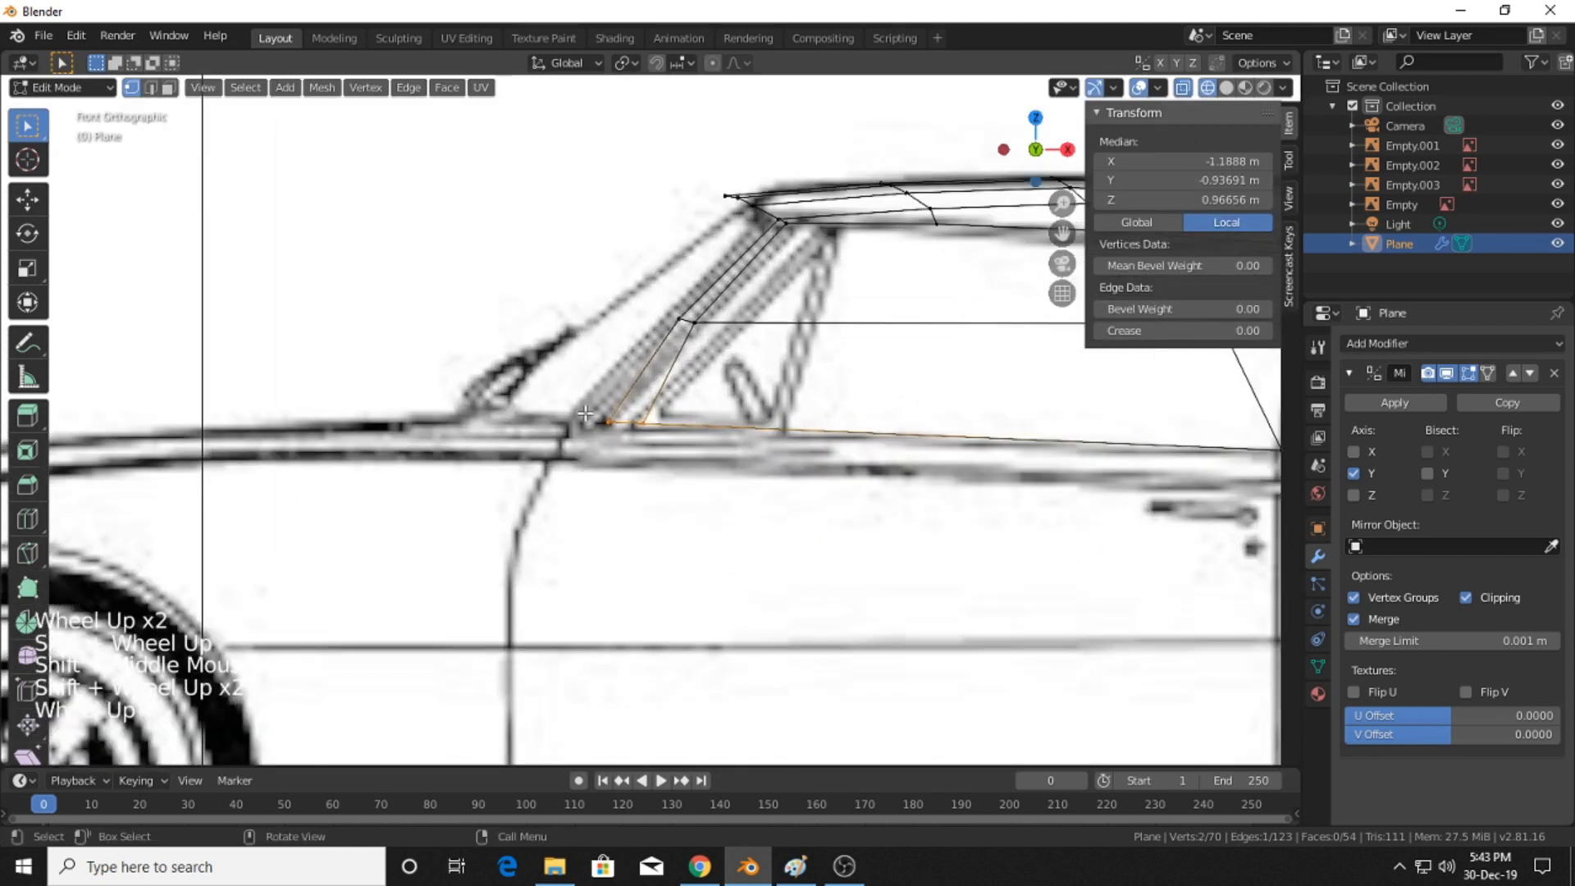
left_click(592, 419)
key("g")
left_click(602, 443)
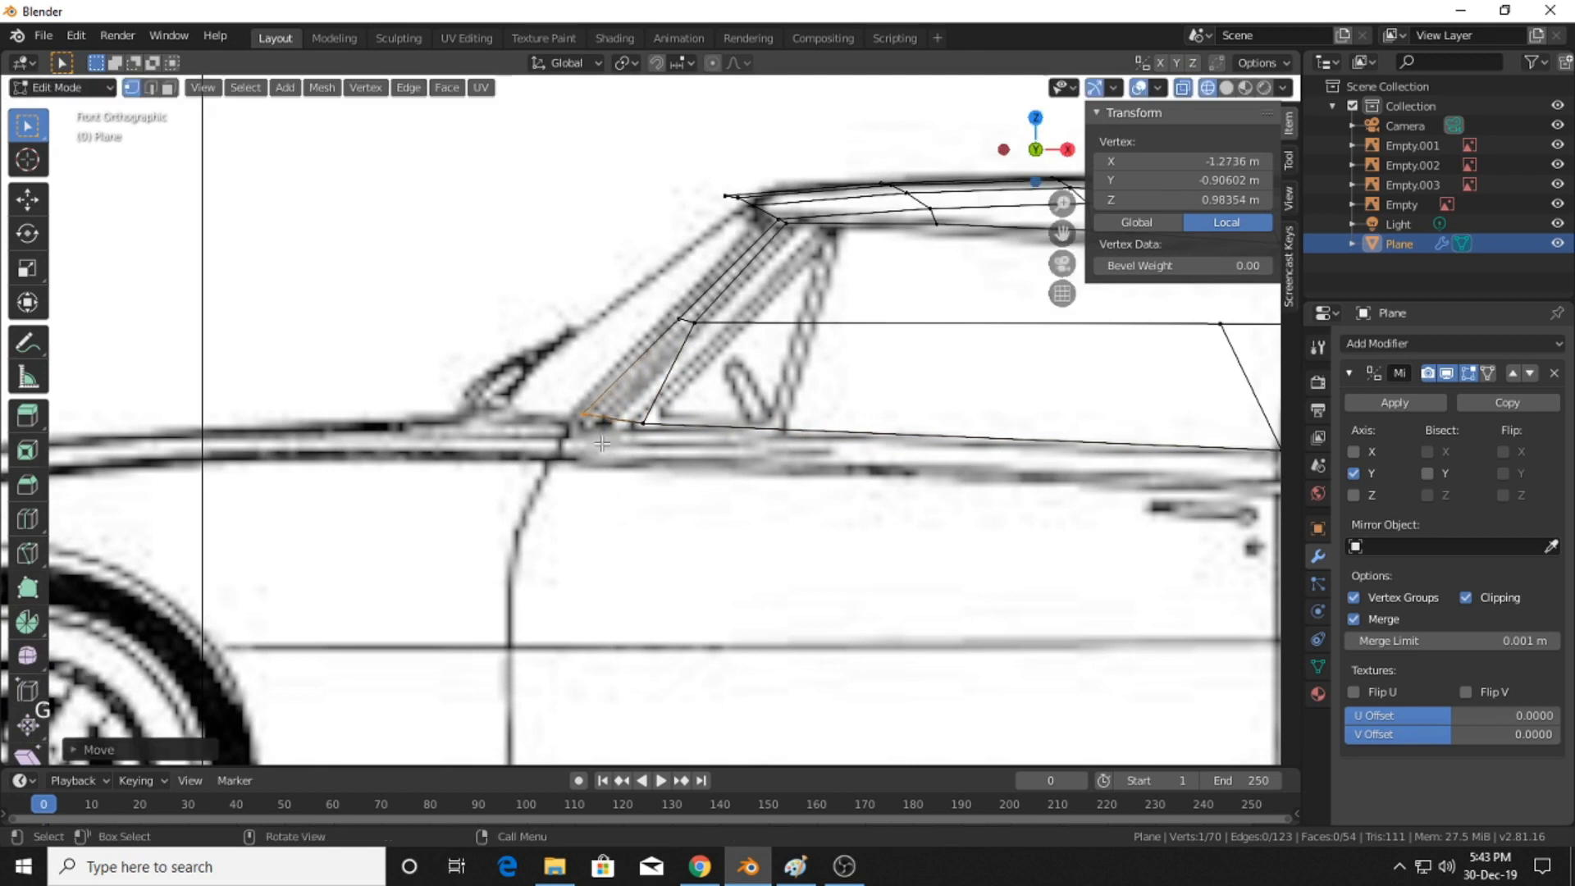
left_click(647, 425)
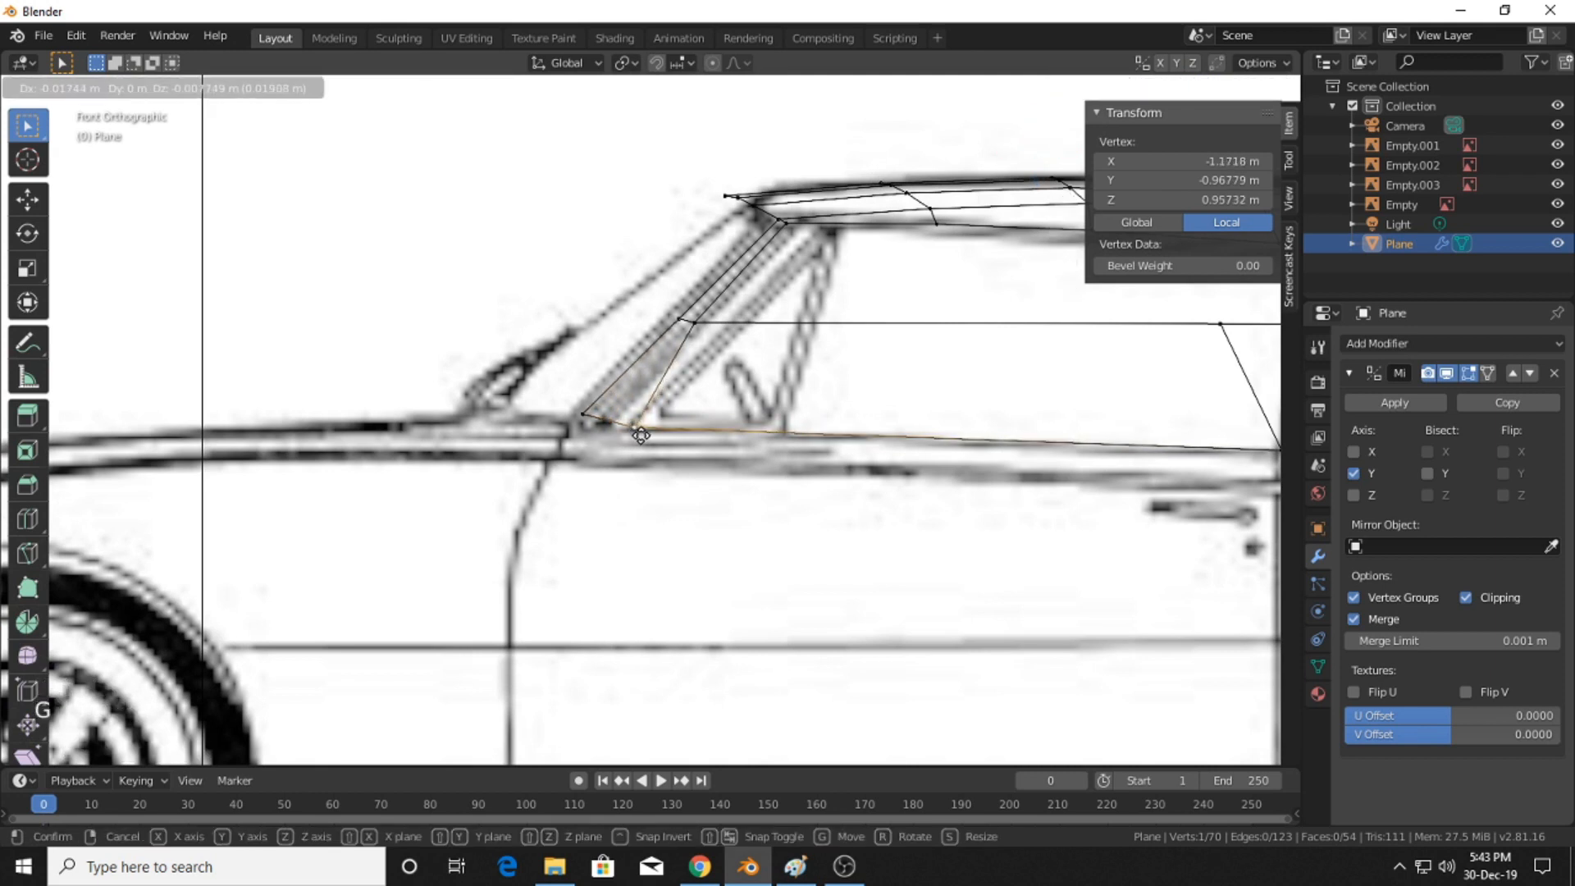
- Move the roof's front edge vertices to match the top of the windshield in the side blueprint
scroll(636, 427, "down", 2)
middle_click_drag(506, 431, 557, 439, "shift")
left_click(690, 117)
scroll(574, 328, "up", 2)
middle_click_drag(574, 328, 558, 303, "shift")
scroll(556, 300, "up", 2)
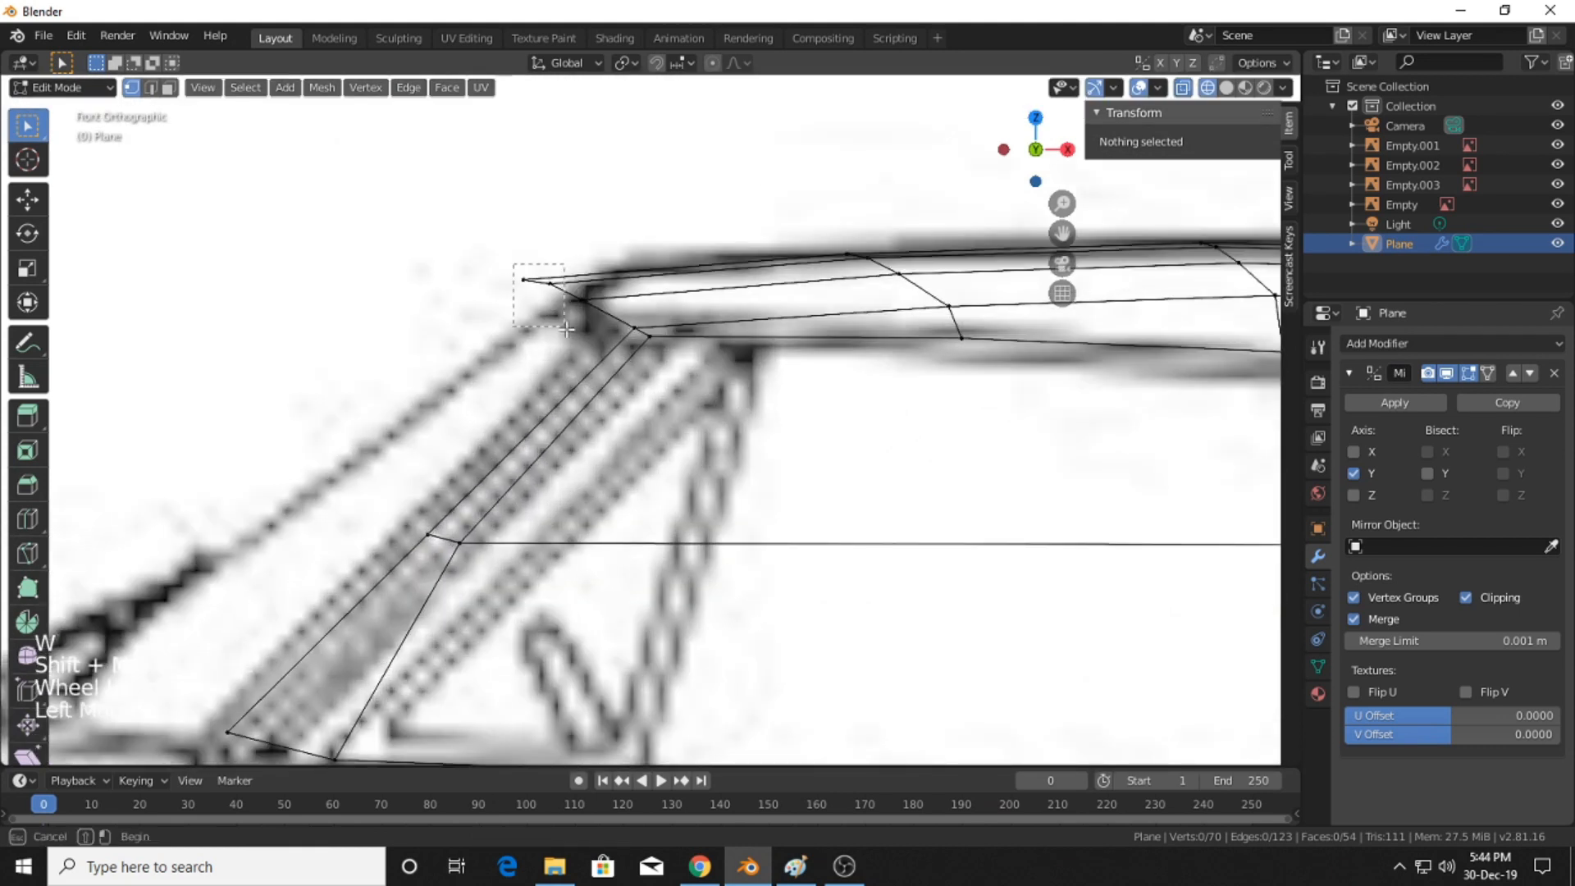
left_click(557, 302)
key("g")
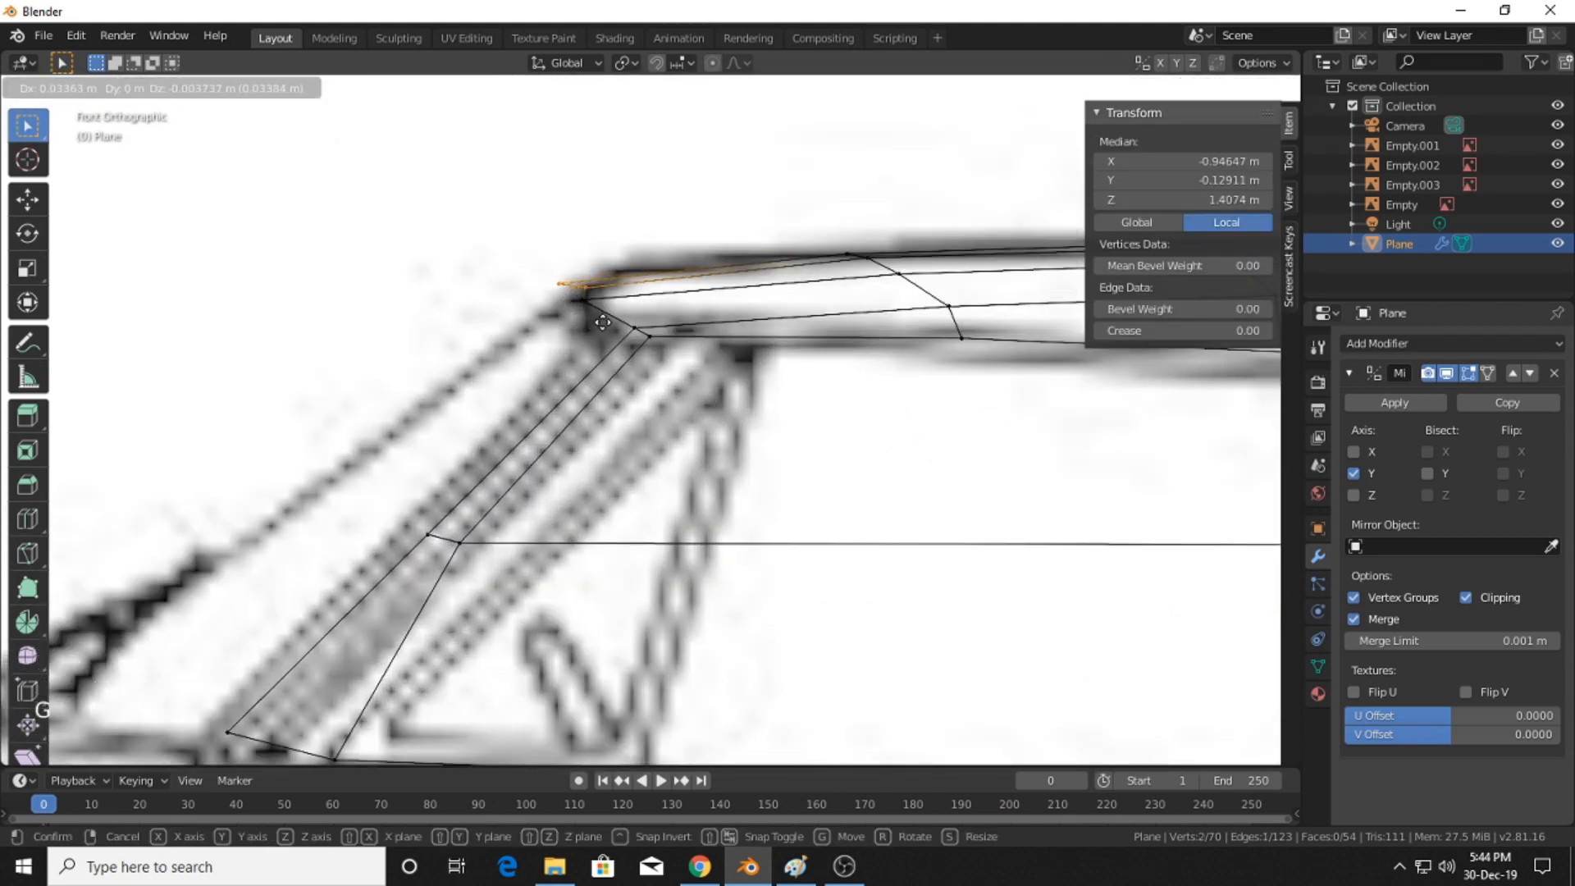
left_click(584, 320)
left_click(612, 316)
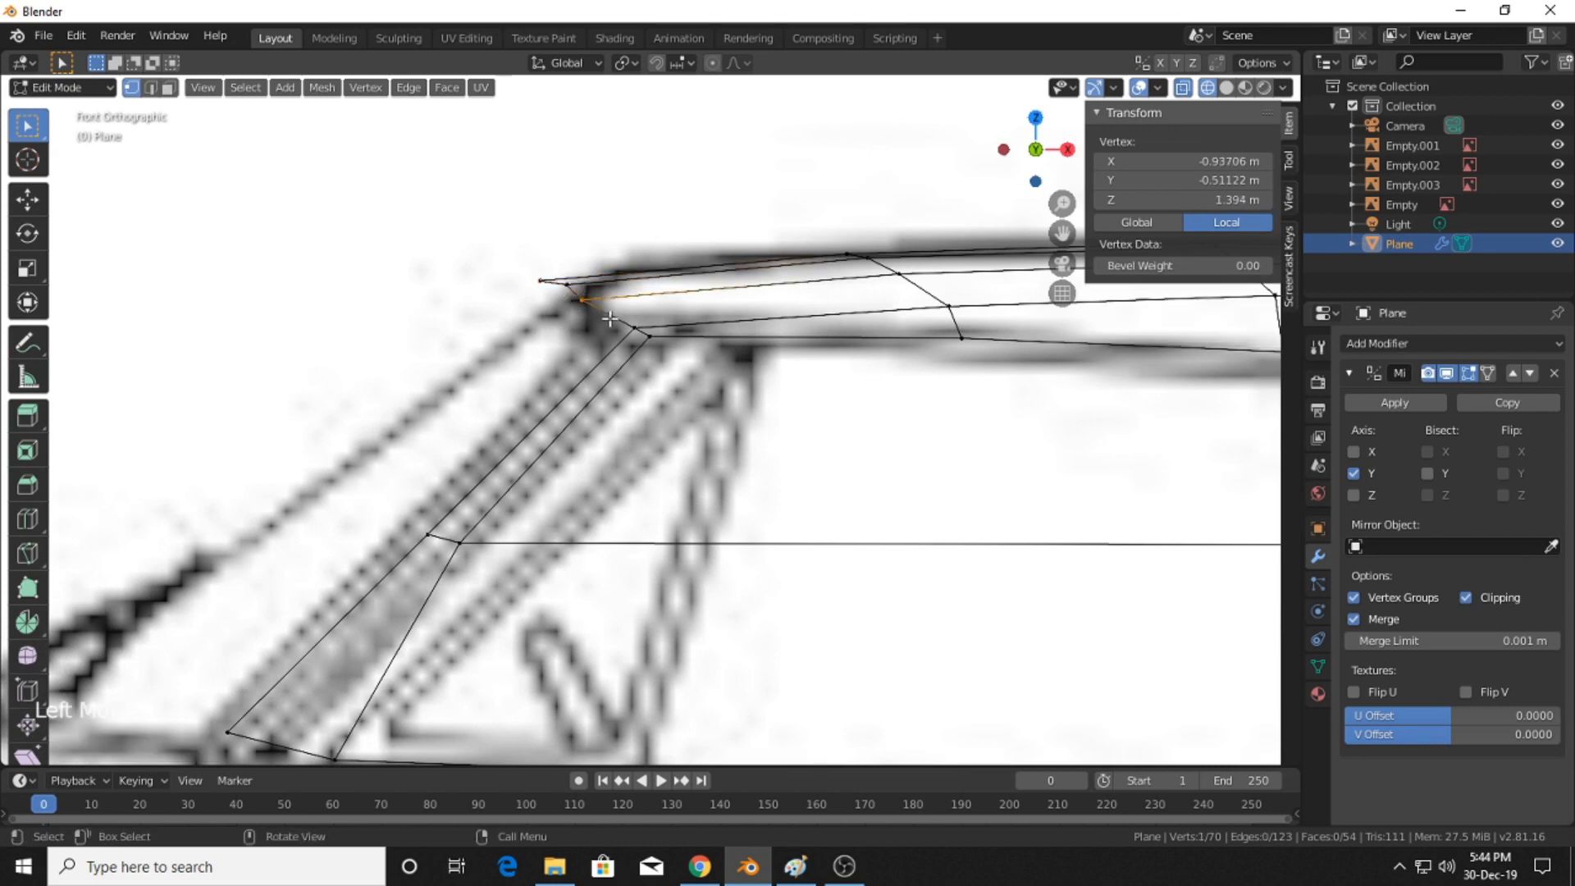
key("g")
left_click(605, 305)
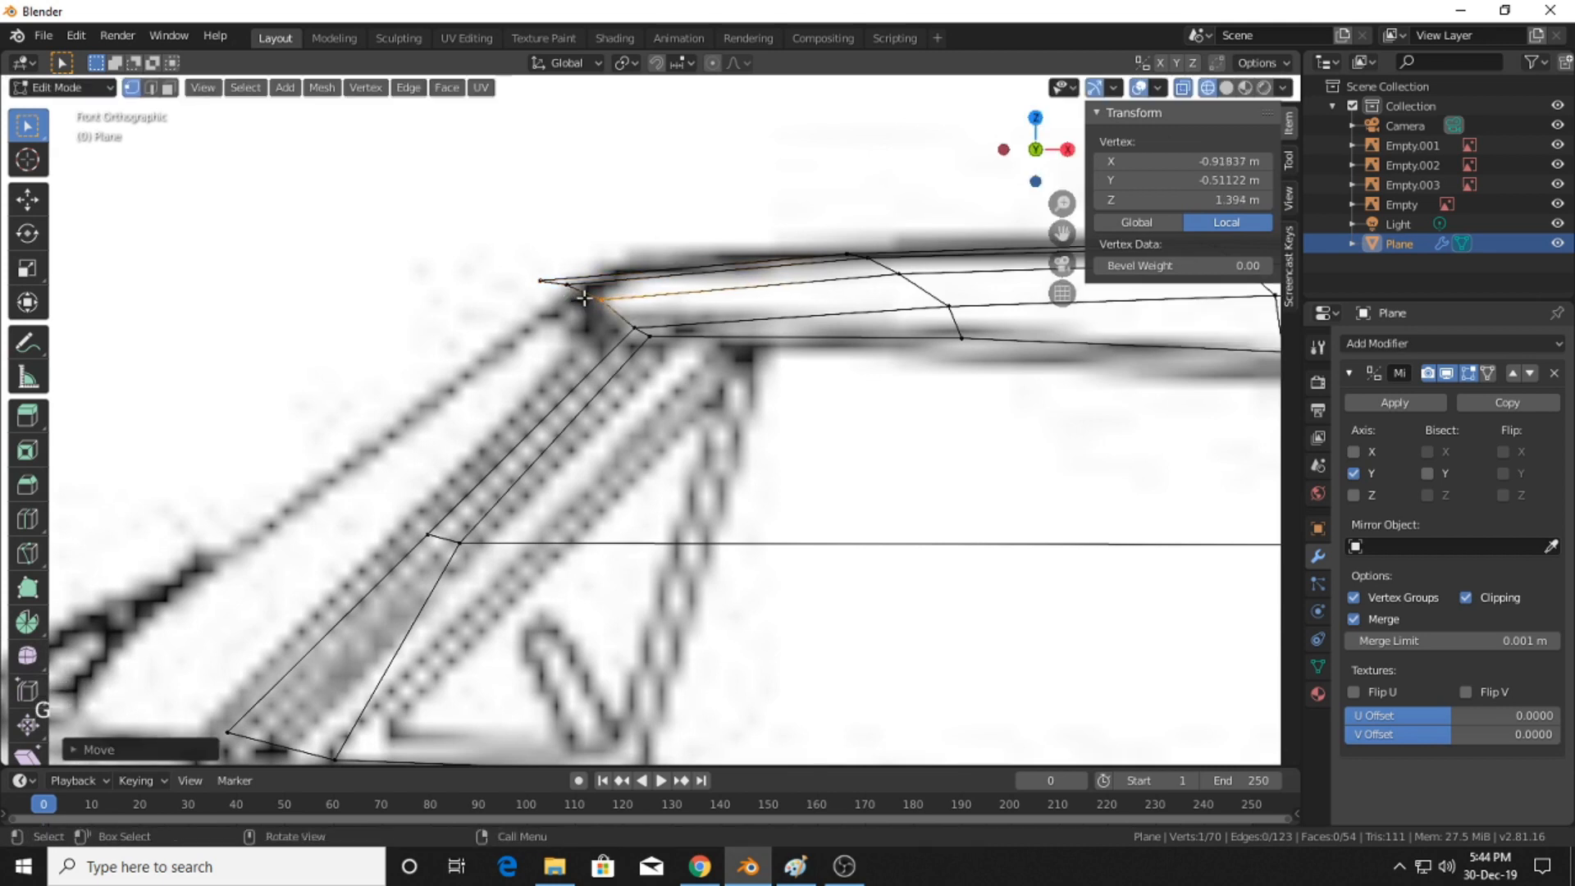
left_click_drag(591, 320, 592, 322)
- Examine the roof's front edge and windshield opening in perspective and against the side blueprint
scroll(449, 250, "down", 2)
middle_click_drag(449, 249, 608, 513)
scroll(579, 446, "down", 7)
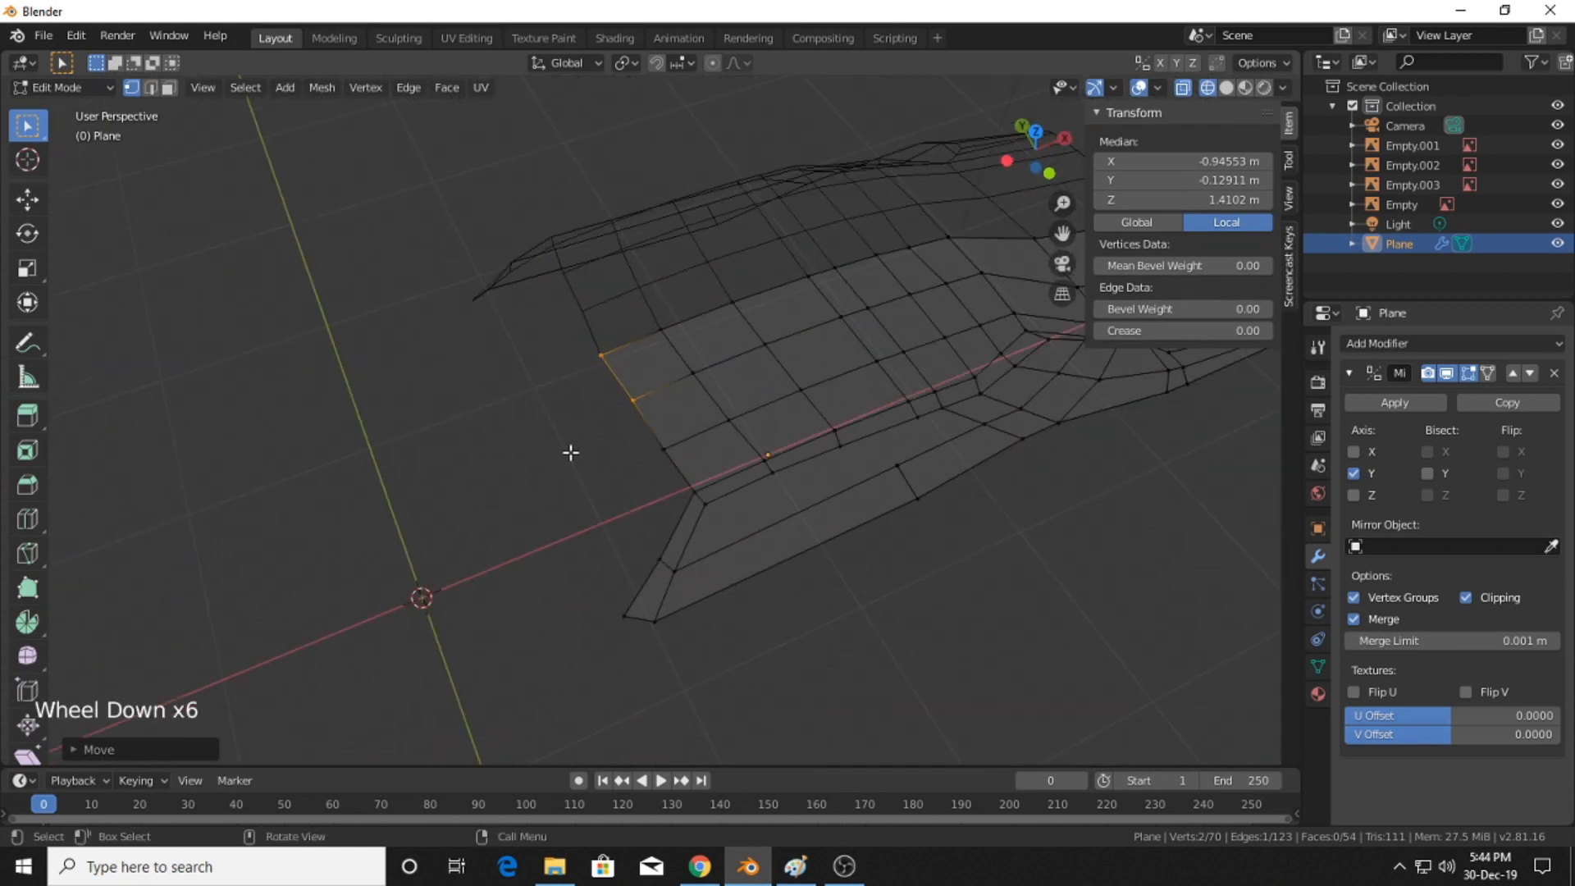
left_click(458, 412)
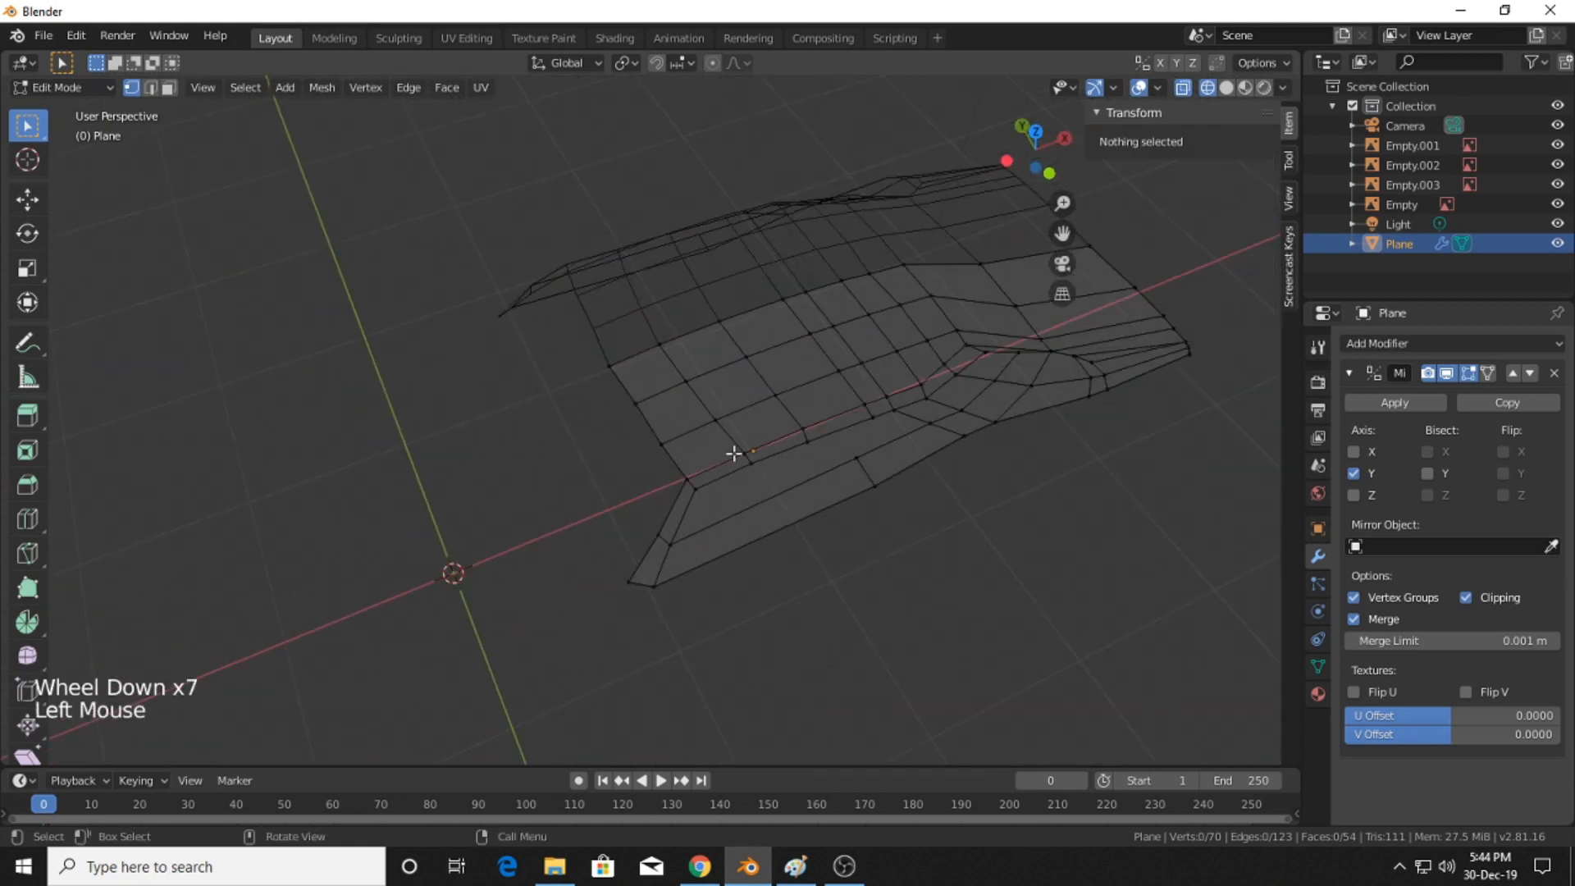
left_click(1050, 173)
middle_click_drag(502, 457, 509, 368, "shift")
scroll(648, 405, "up", 3)
scroll(508, 368, "up", 2)
scroll(583, 375, "down", 6)
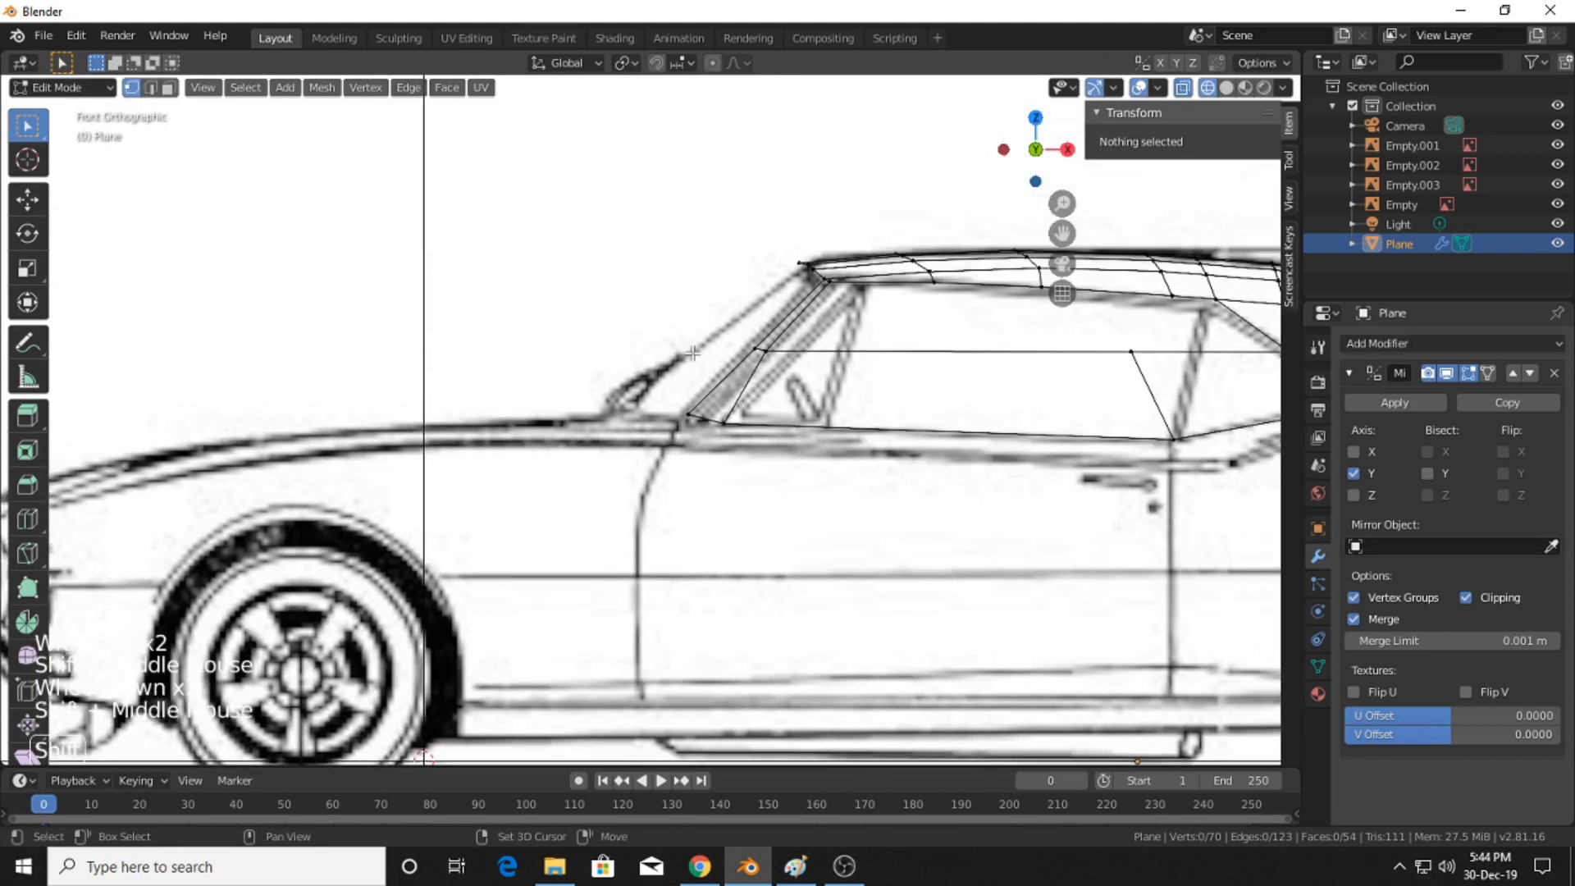
scroll(761, 333, "down", 1)
scroll(624, 410, "up", 4)
middle_click_drag(761, 334, 821, 483, "shift")
scroll(820, 483, "down", 1)
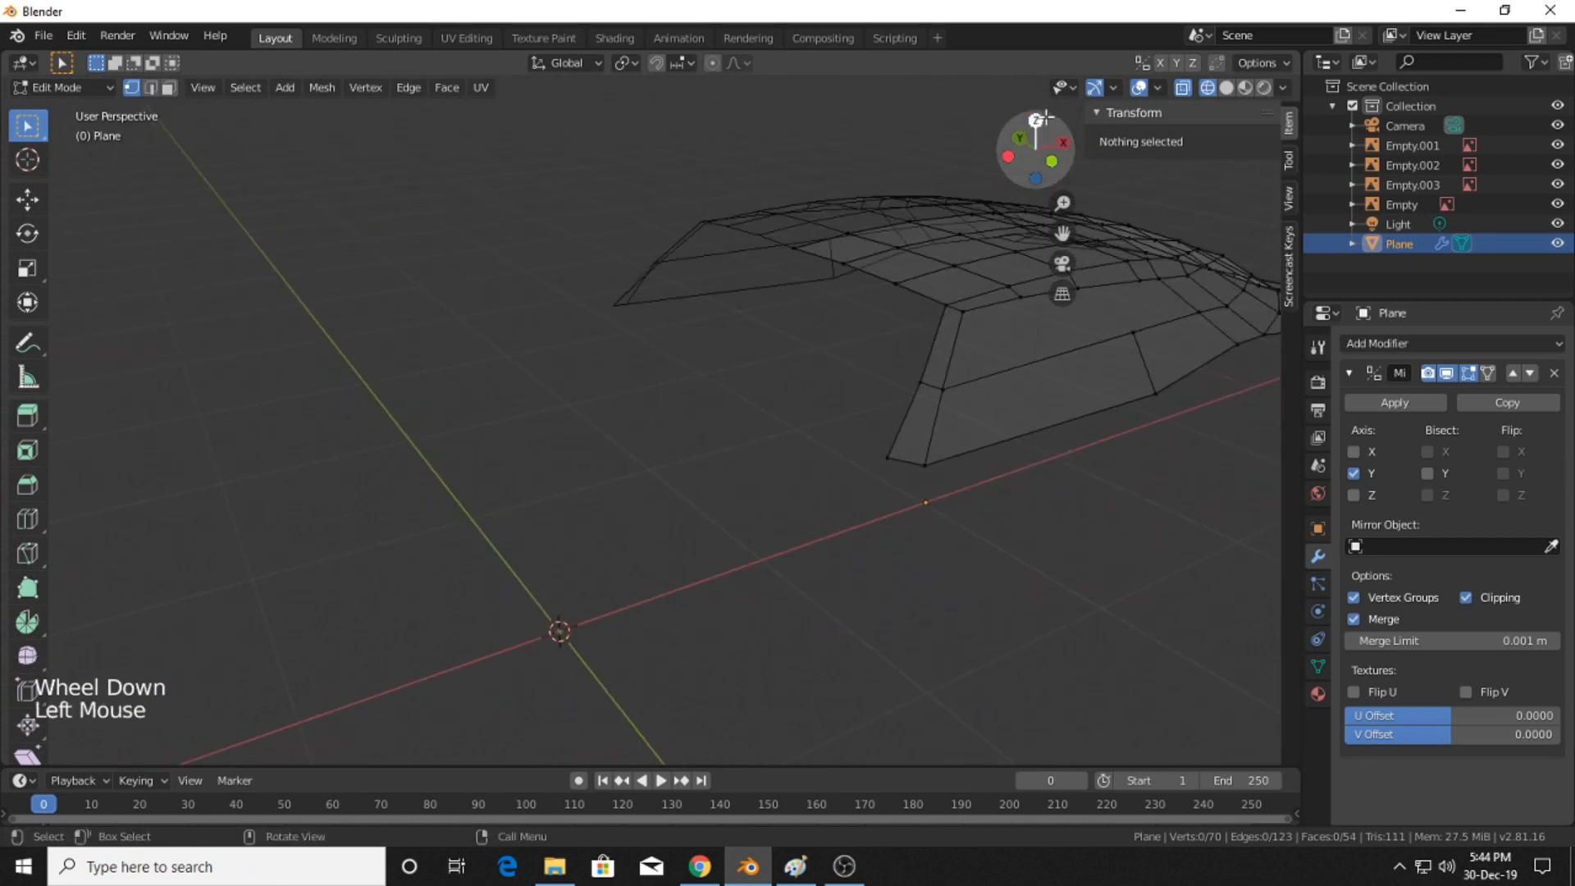
- In the top view, extrude the four front roof edge vertices about 0.48 m forward to the windshield's base line
left_click(1038, 119)
scroll(630, 309, "down", 1)
left_click(693, 371)
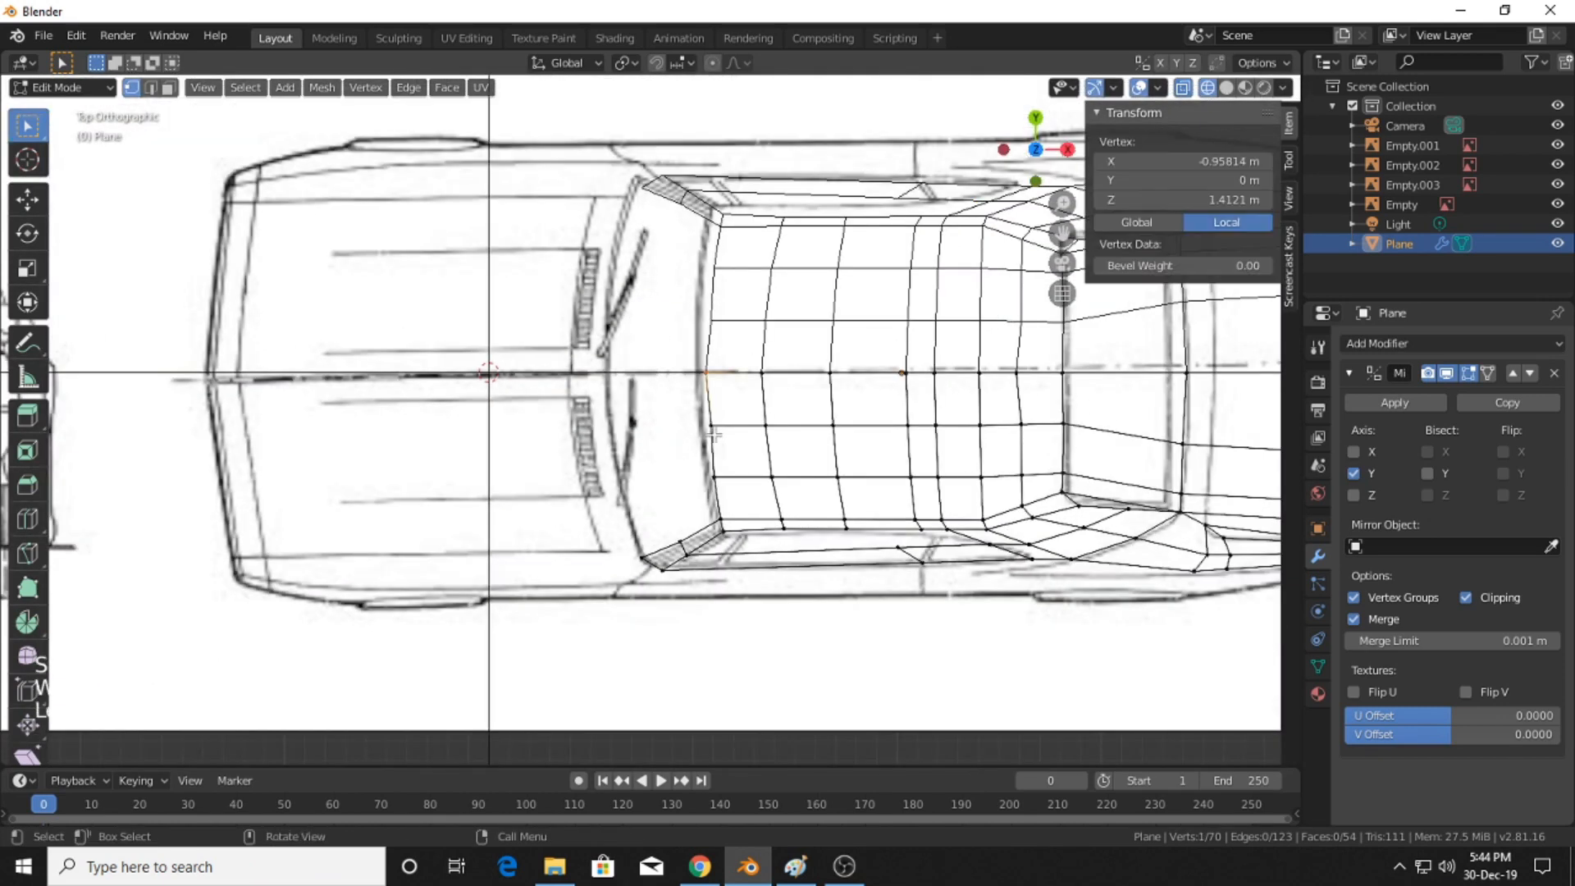
left_click(712, 425, "shift")
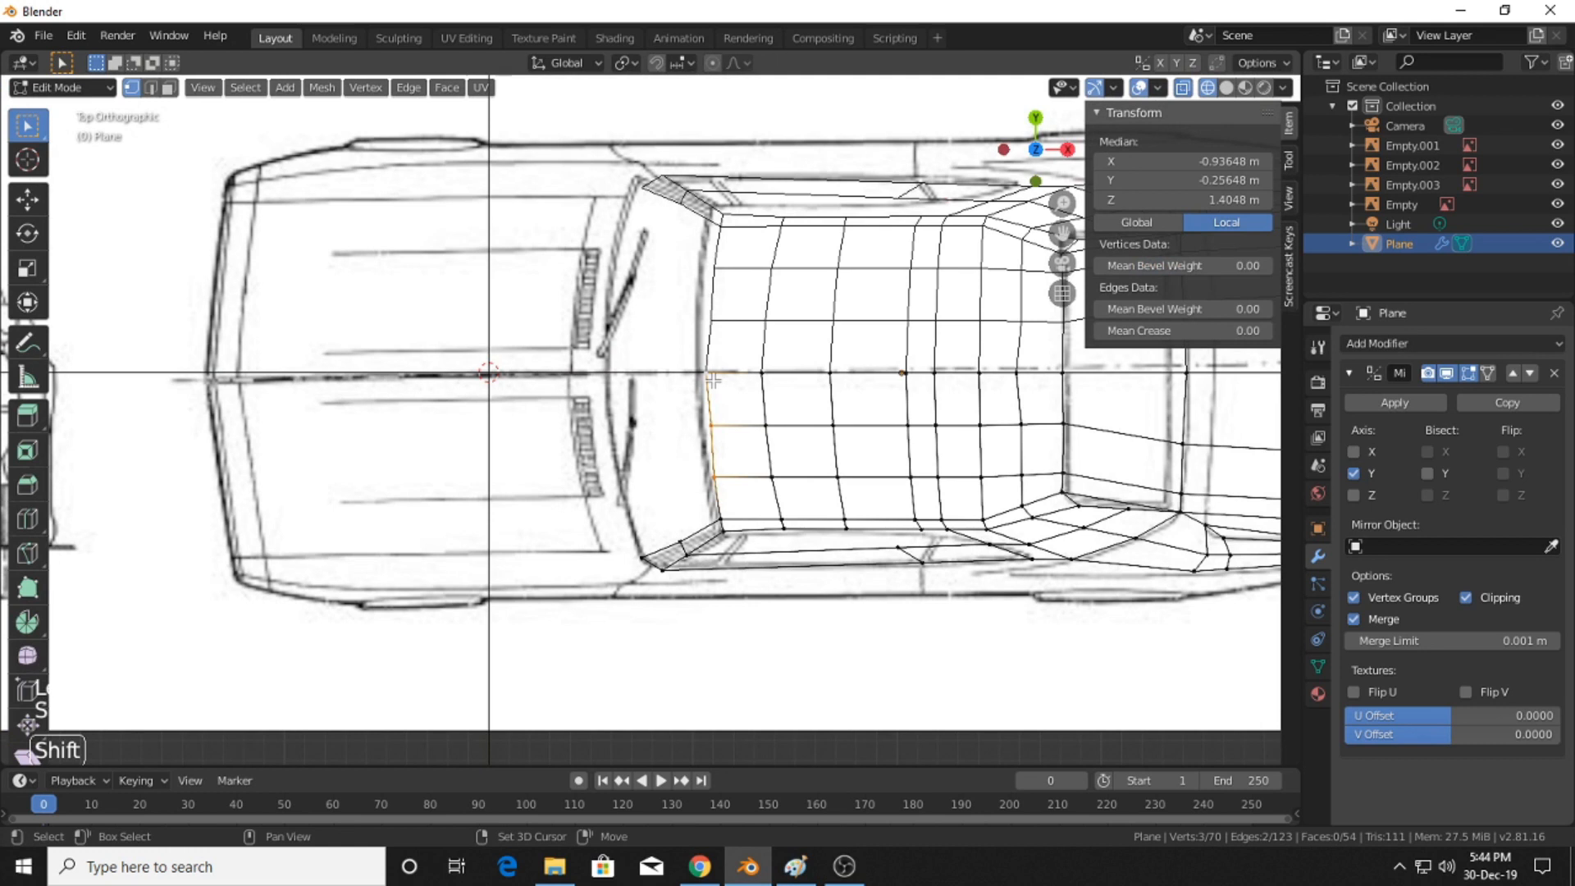
scroll(762, 459, "up", 3)
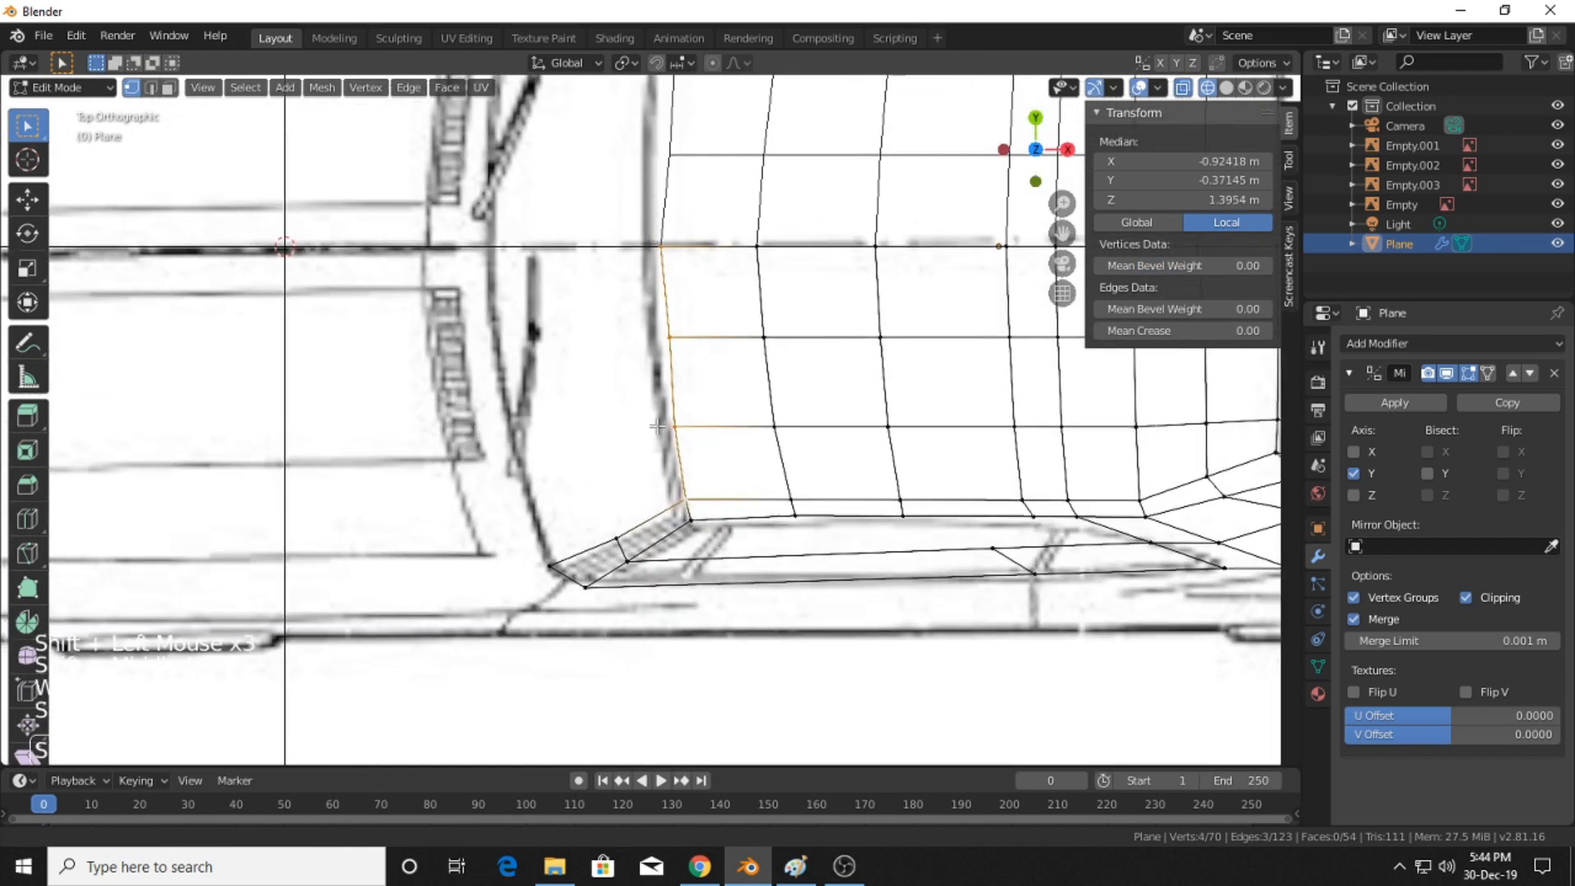
key("e")
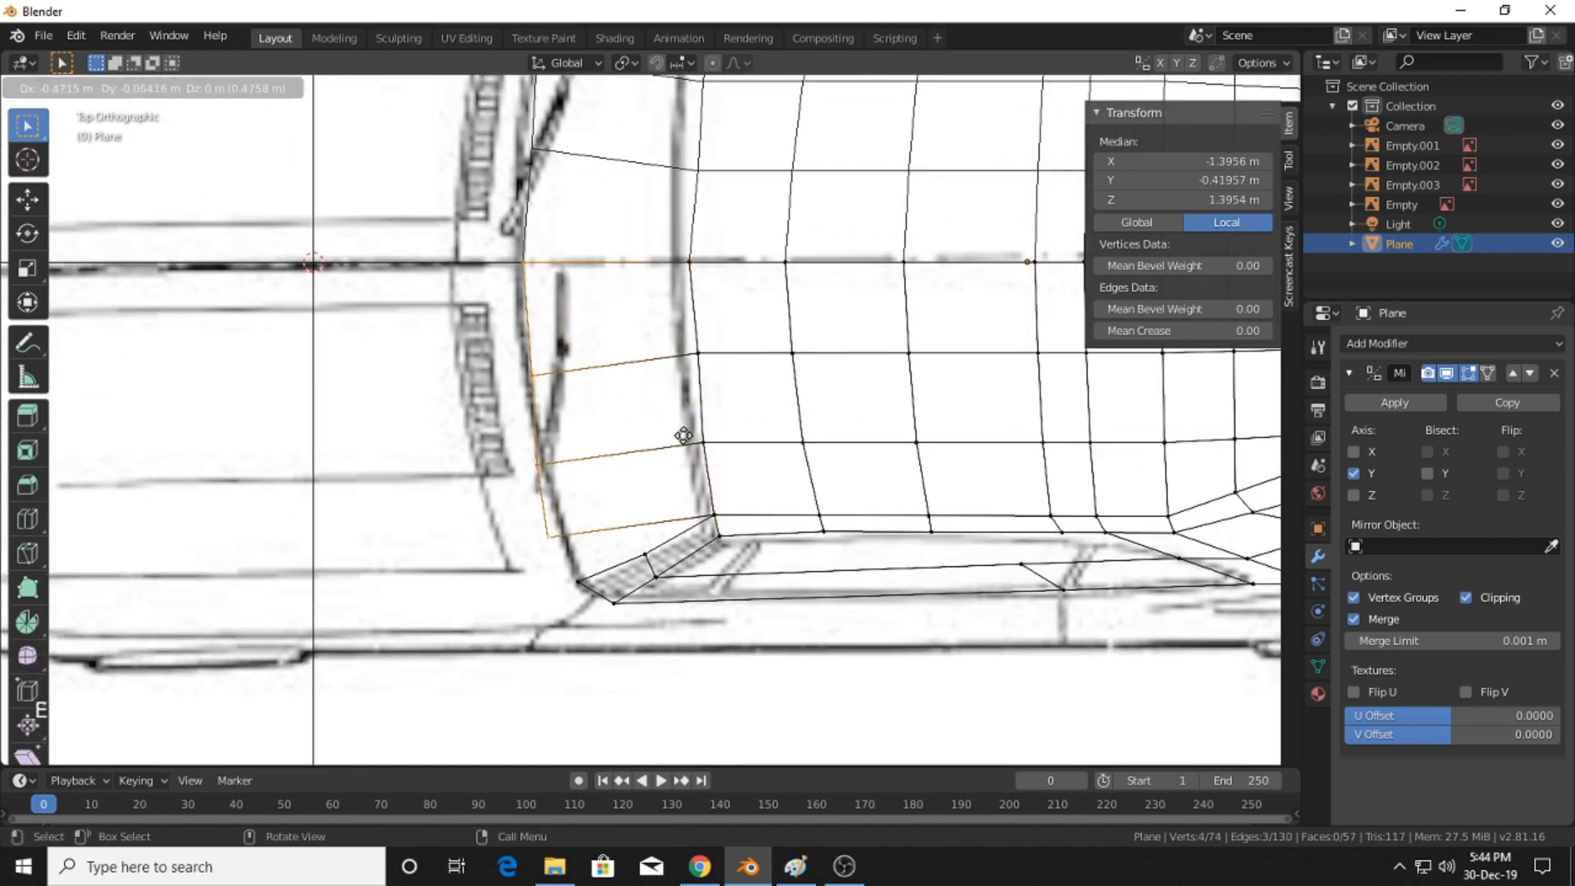
left_click(680, 436)
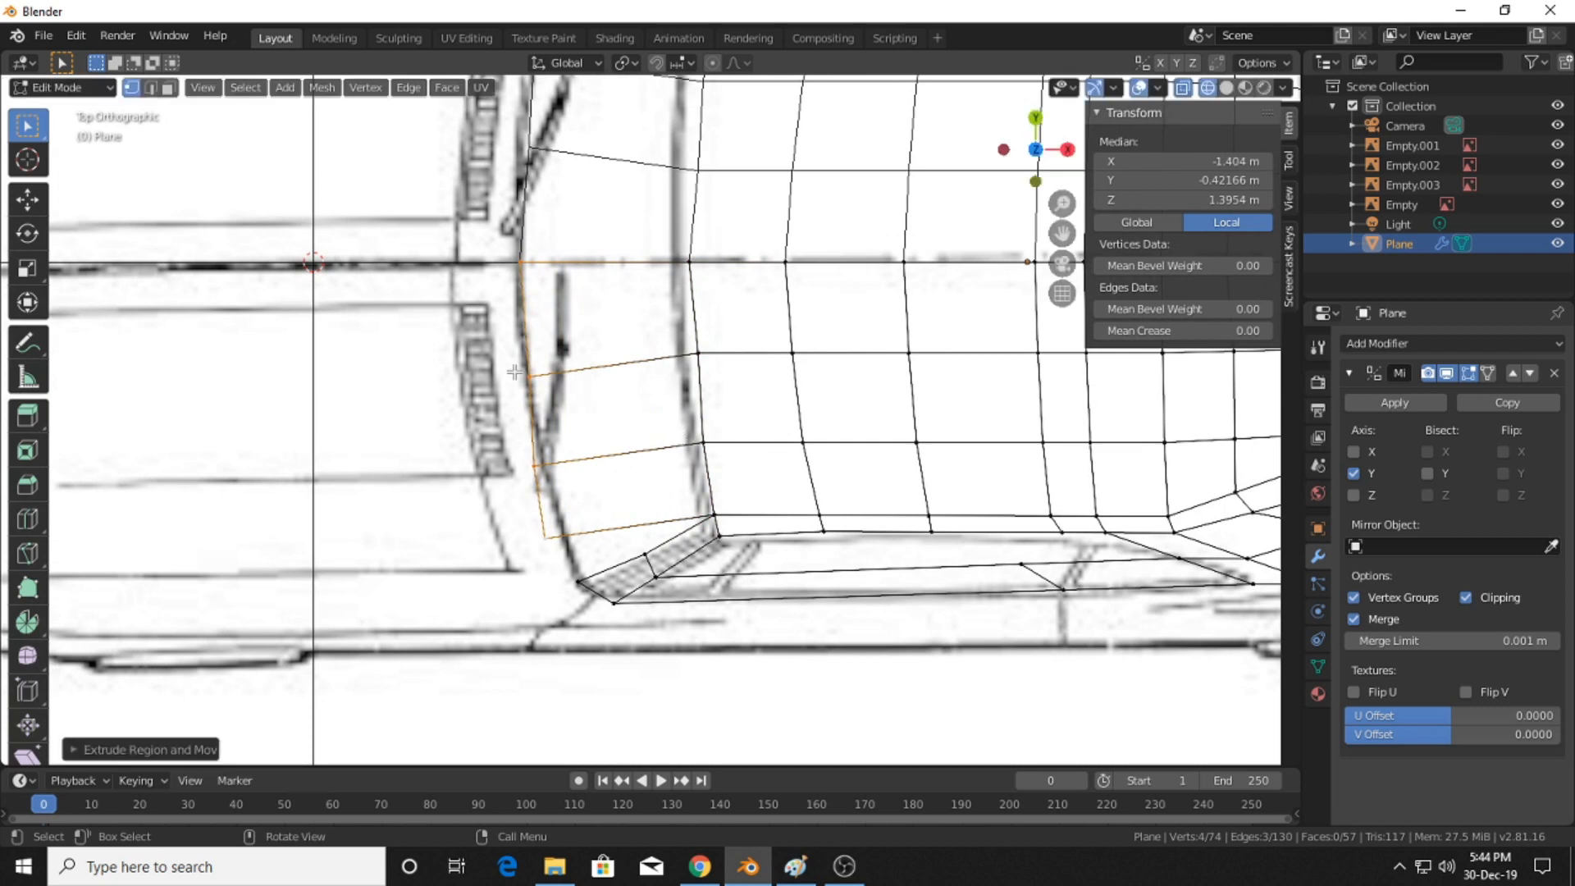
- Try to fill between two windshield base vertices and shift the base vertices onto the blueprint curve
left_click(576, 393)
key("f")
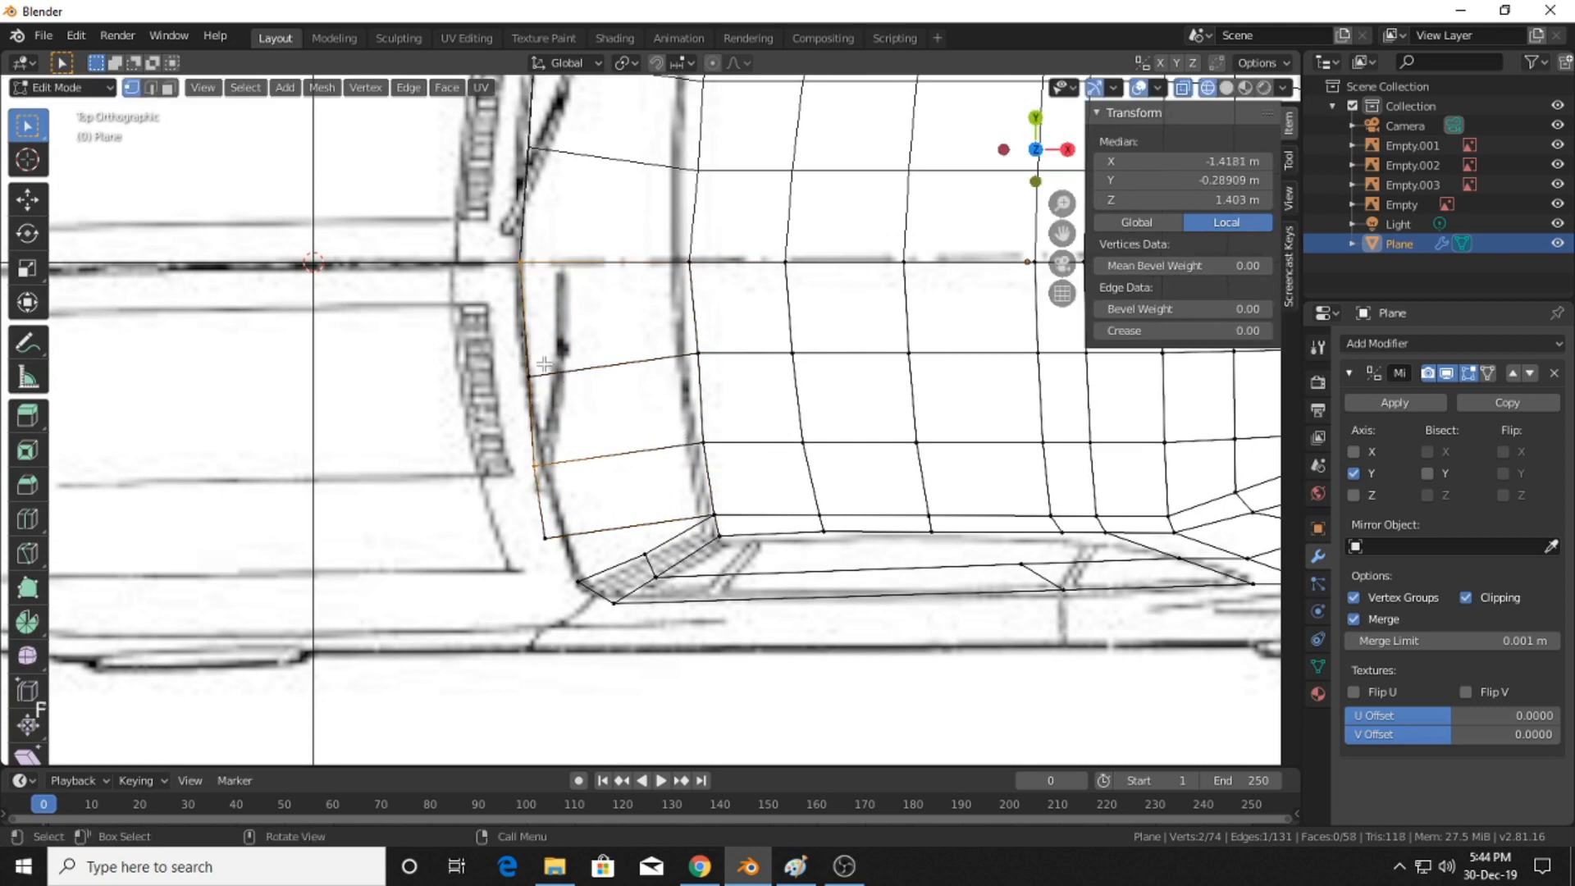
left_click_drag(555, 408, 560, 408)
key("g")
left_click(540, 367)
left_click(543, 468)
key("g")
left_click(558, 508)
key("g")
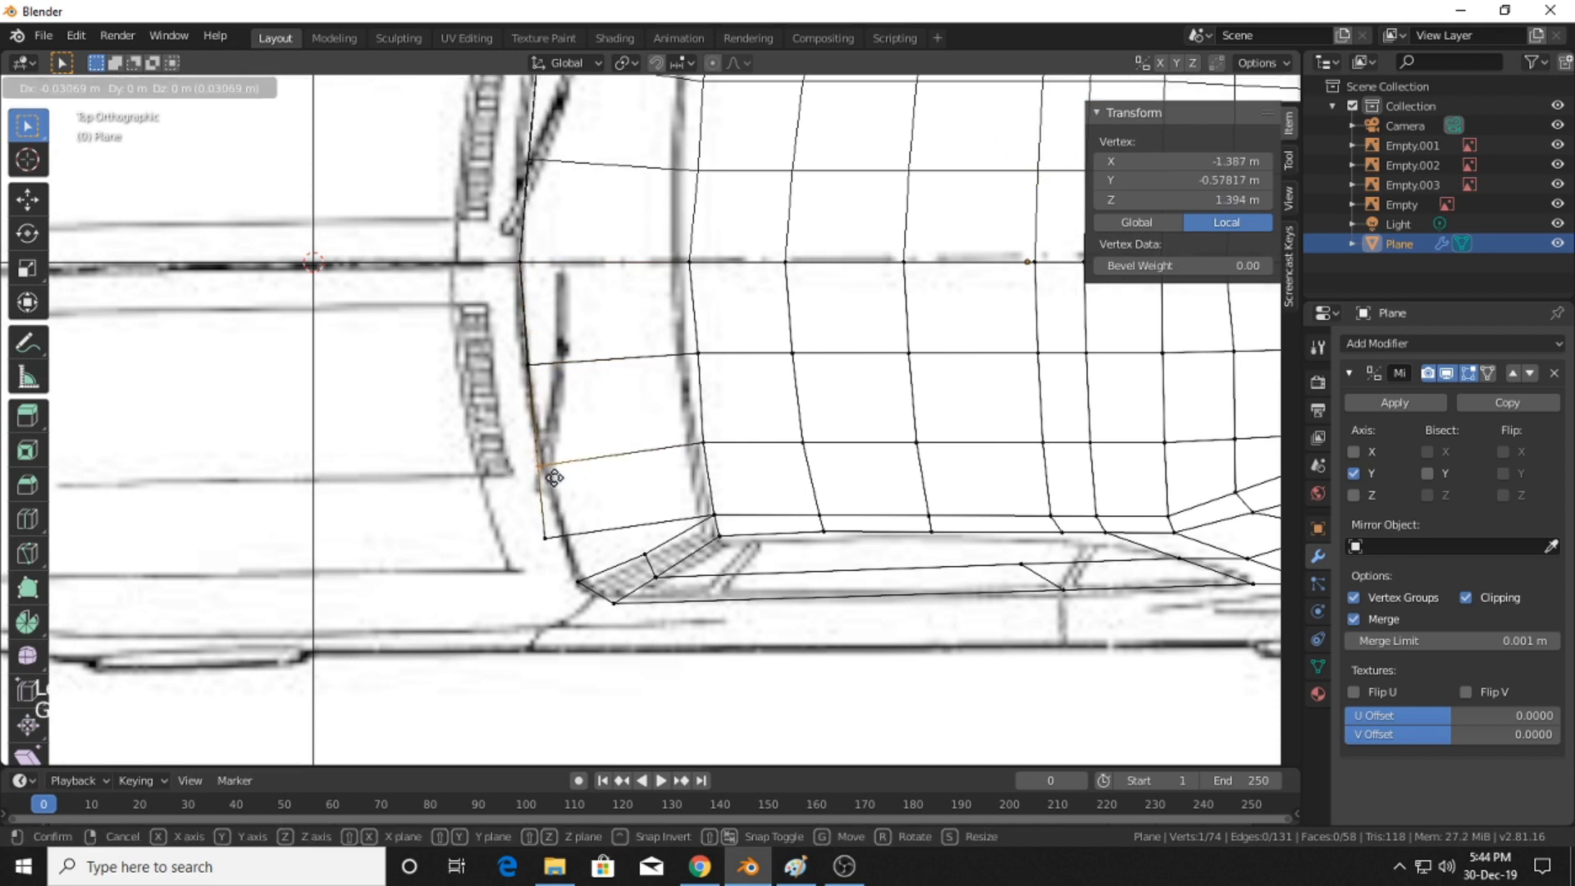
left_click(617, 460)
- Undo the last moves of the windshield base vertices
key("ctrl+z")
key("ctrl+z")
key("ctrl+z")
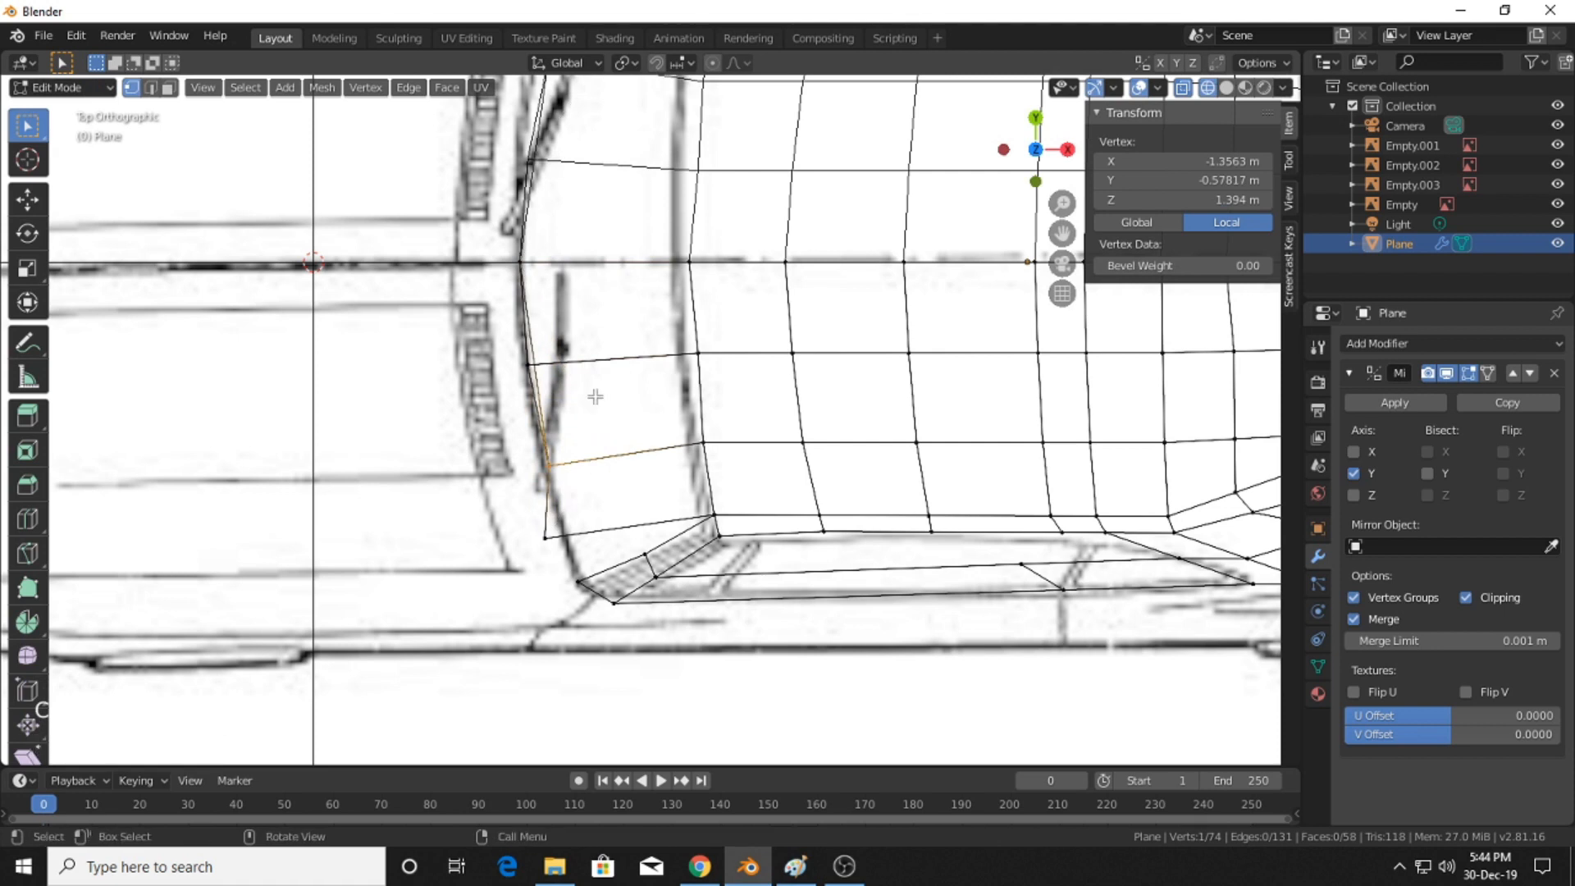
key("ctrl+z")
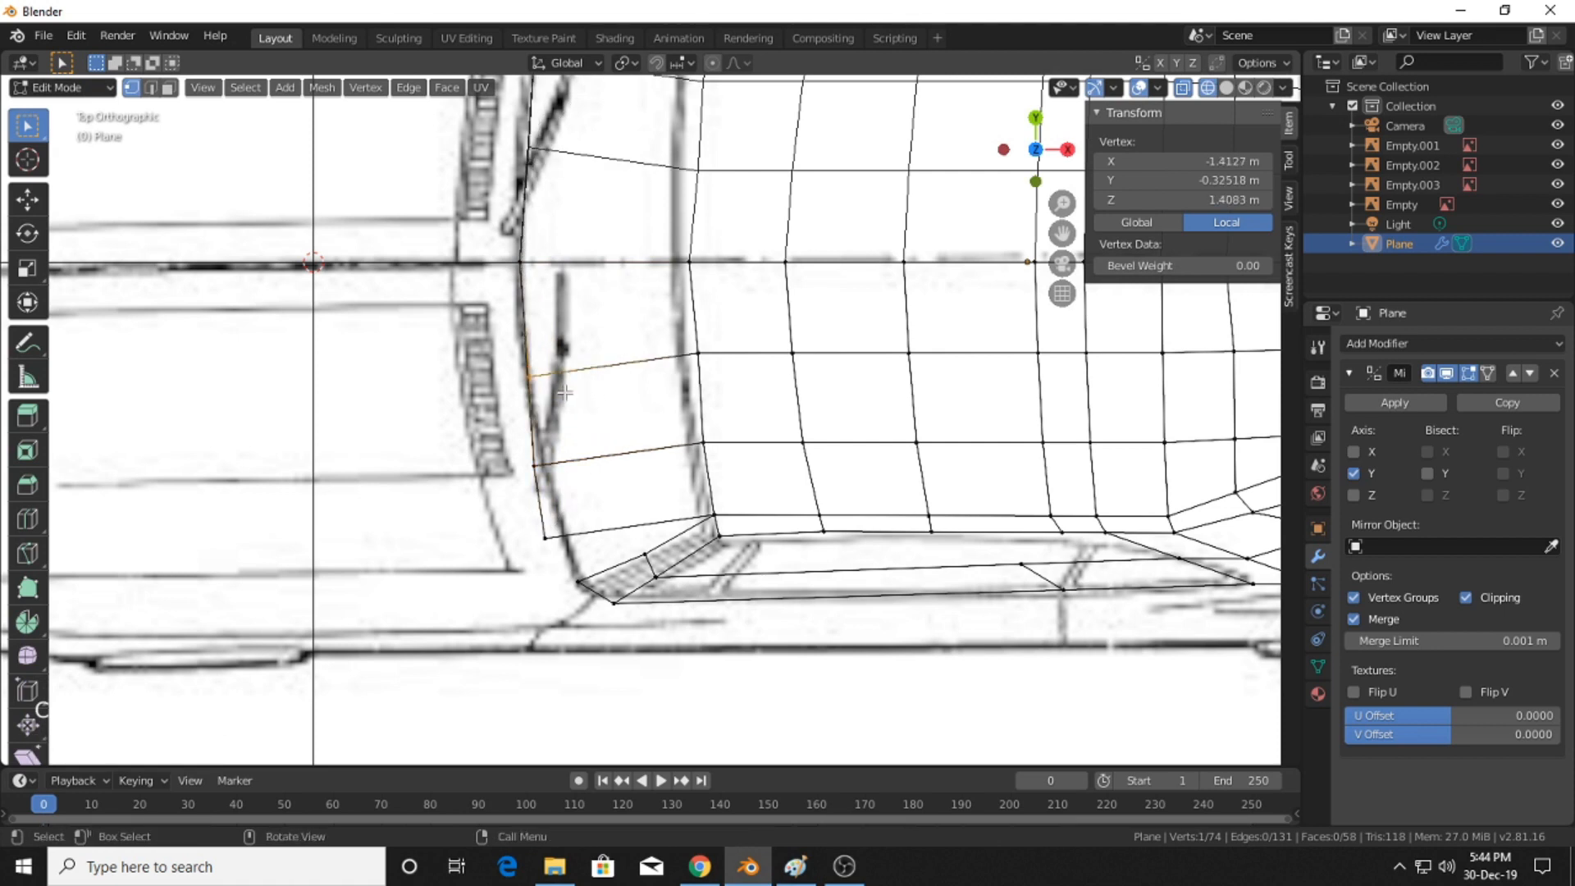
key("ctrl+z")
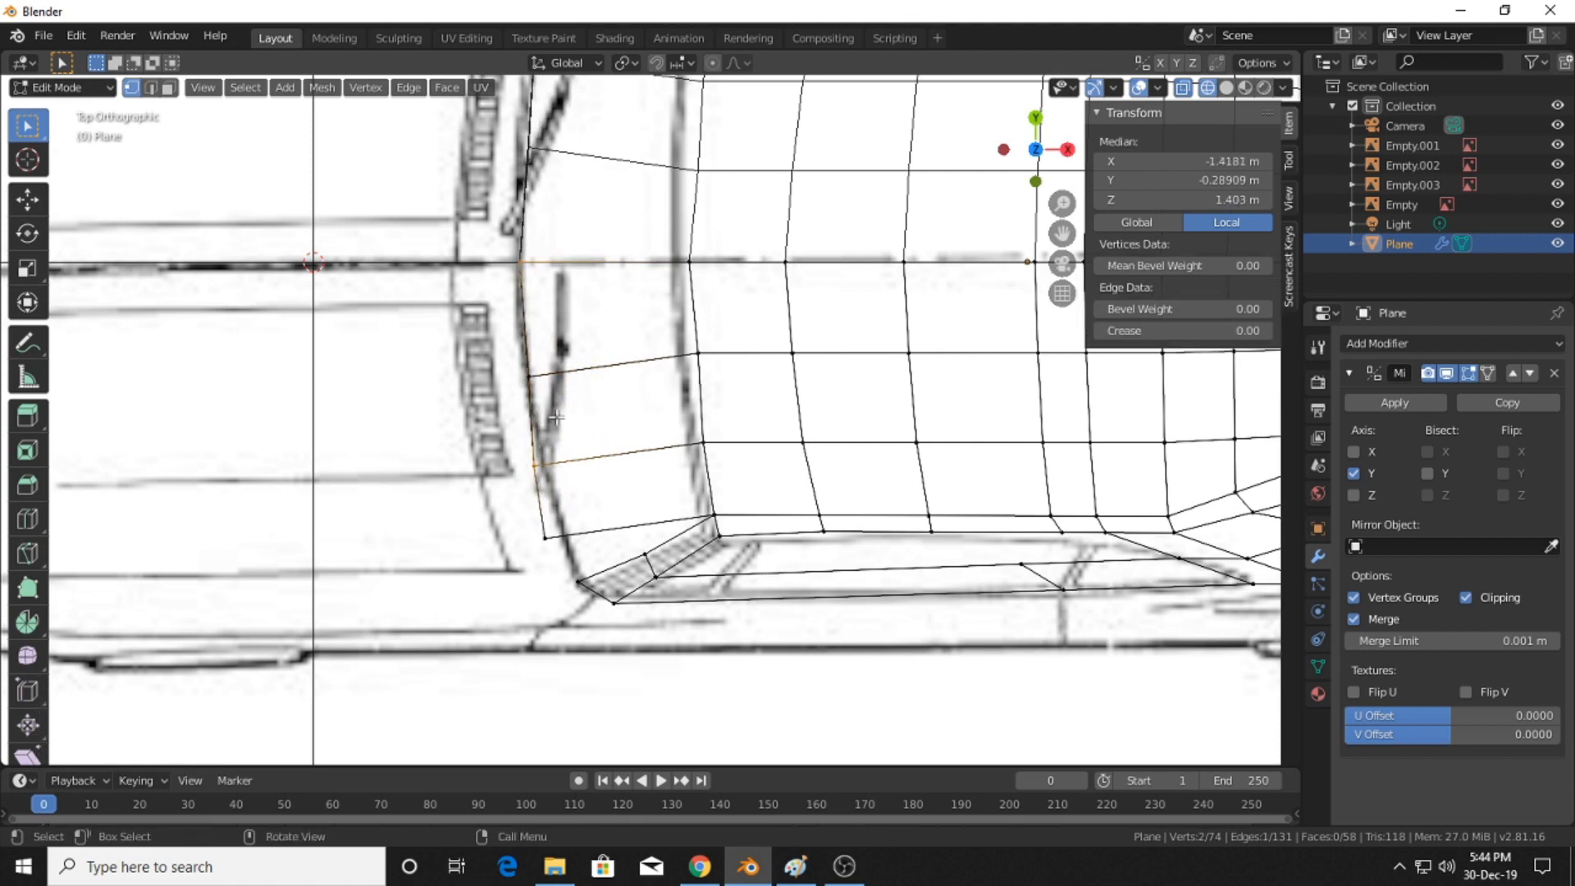
- Select the whole mesh and merge its vertices by distance
key("a")
right_click(548, 367)
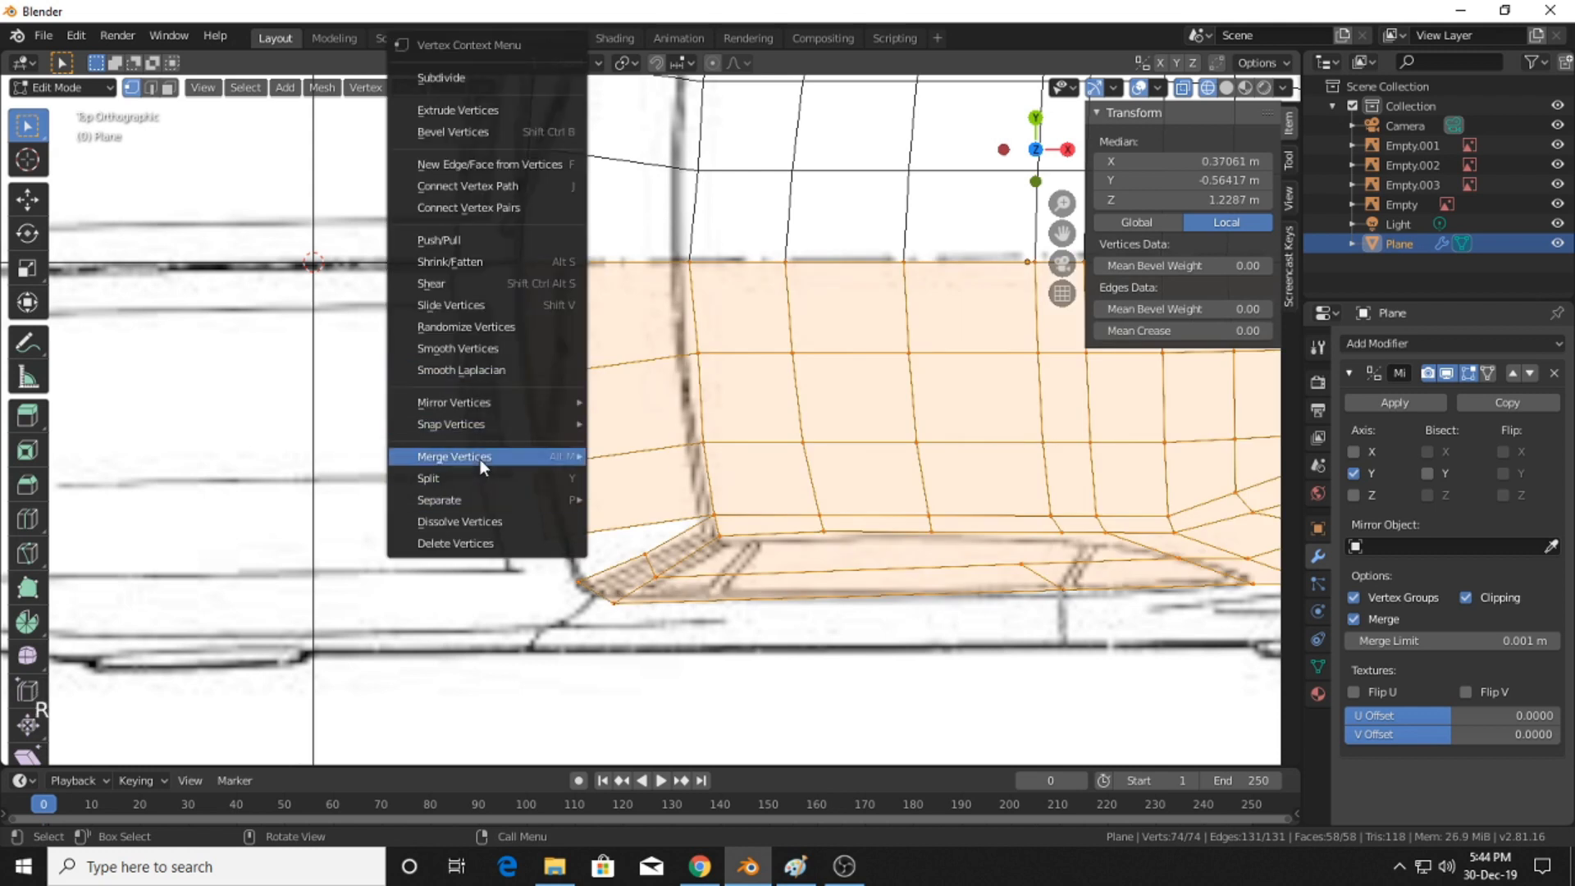
mouse_move(480, 459)
left_click(648, 525)
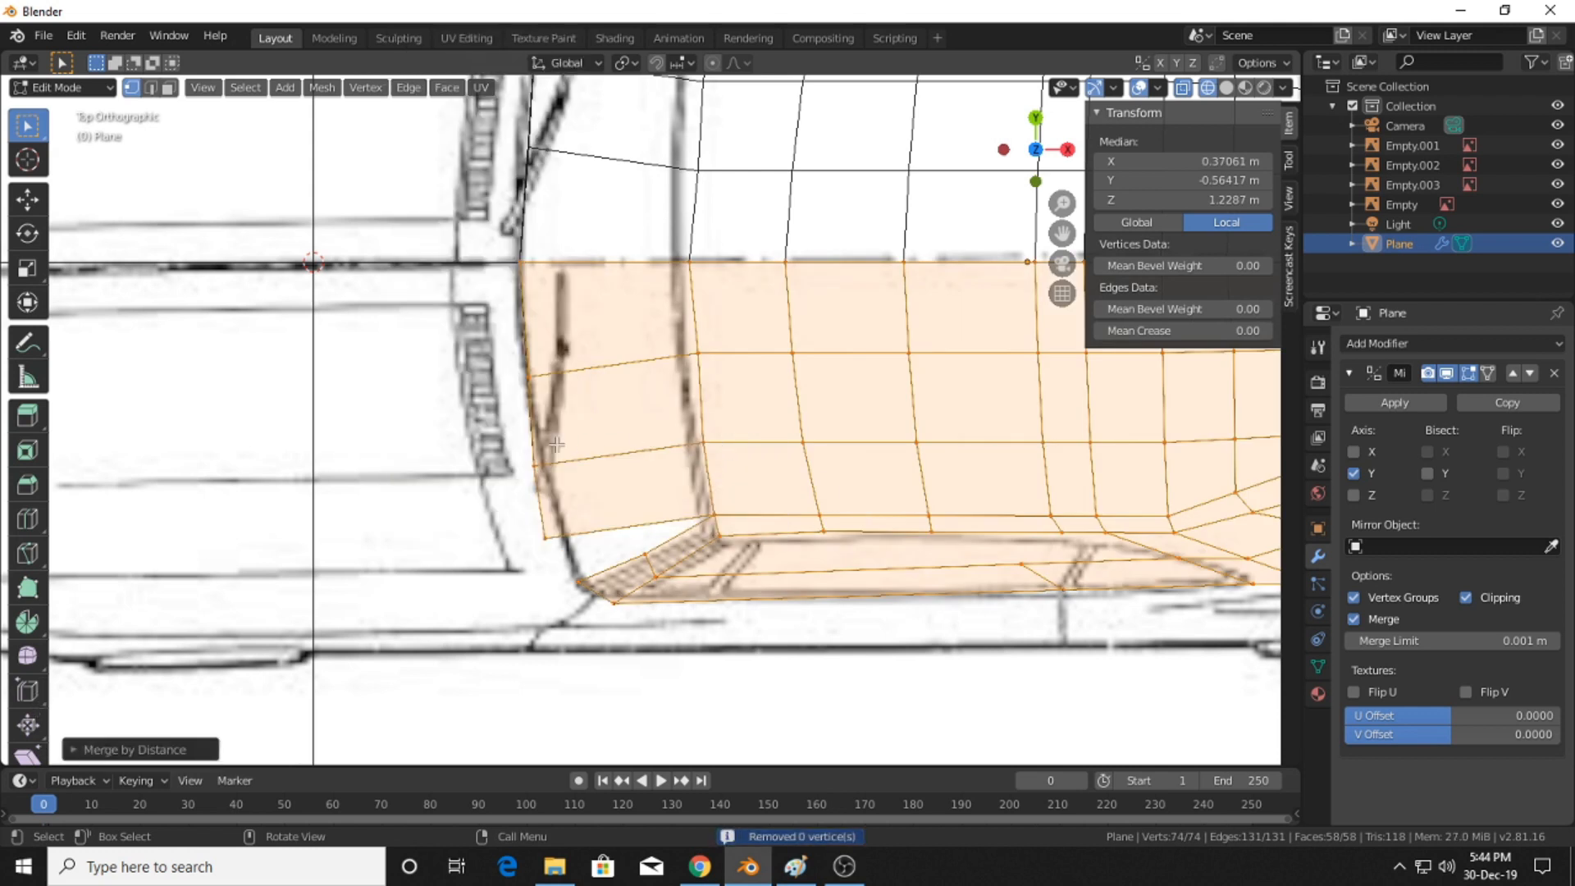
- Move the windshield base vertex second from the outer corner onto the curve in the top blueprint
left_click(528, 375)
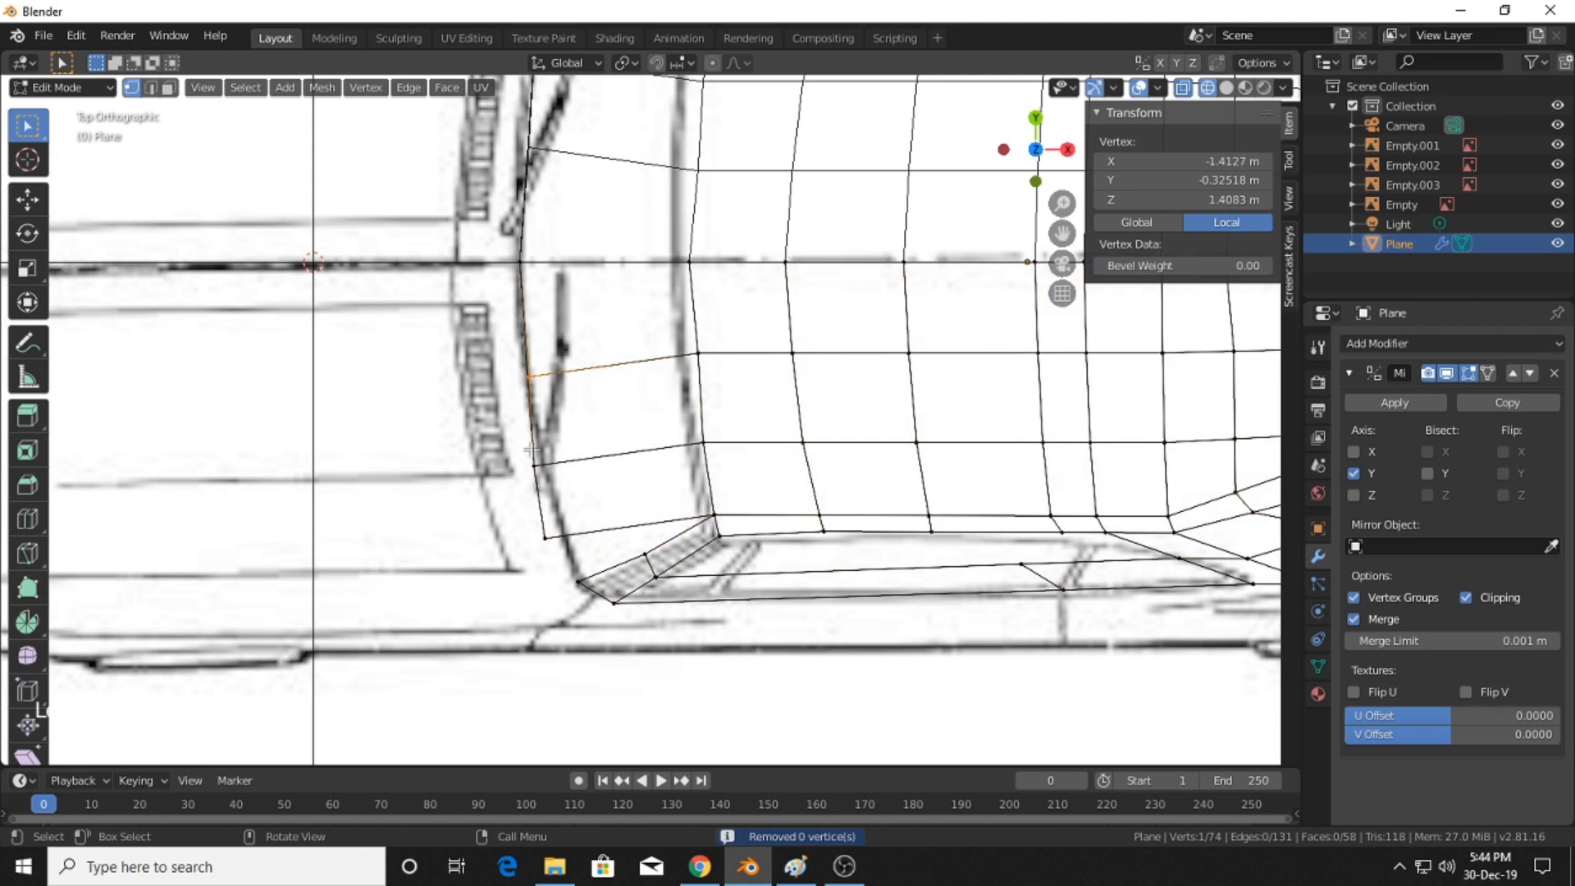
left_click(546, 477)
left_click(546, 472)
key("g")
left_click(554, 490)
- Delete only the stray extra edge along the windshield base in edge select mode, and return to the top view
middle_click_drag(554, 491, 835, 303)
scroll(587, 457, "up", 4)
middle_click_drag(588, 457, 435, 474)
left_click(150, 87)
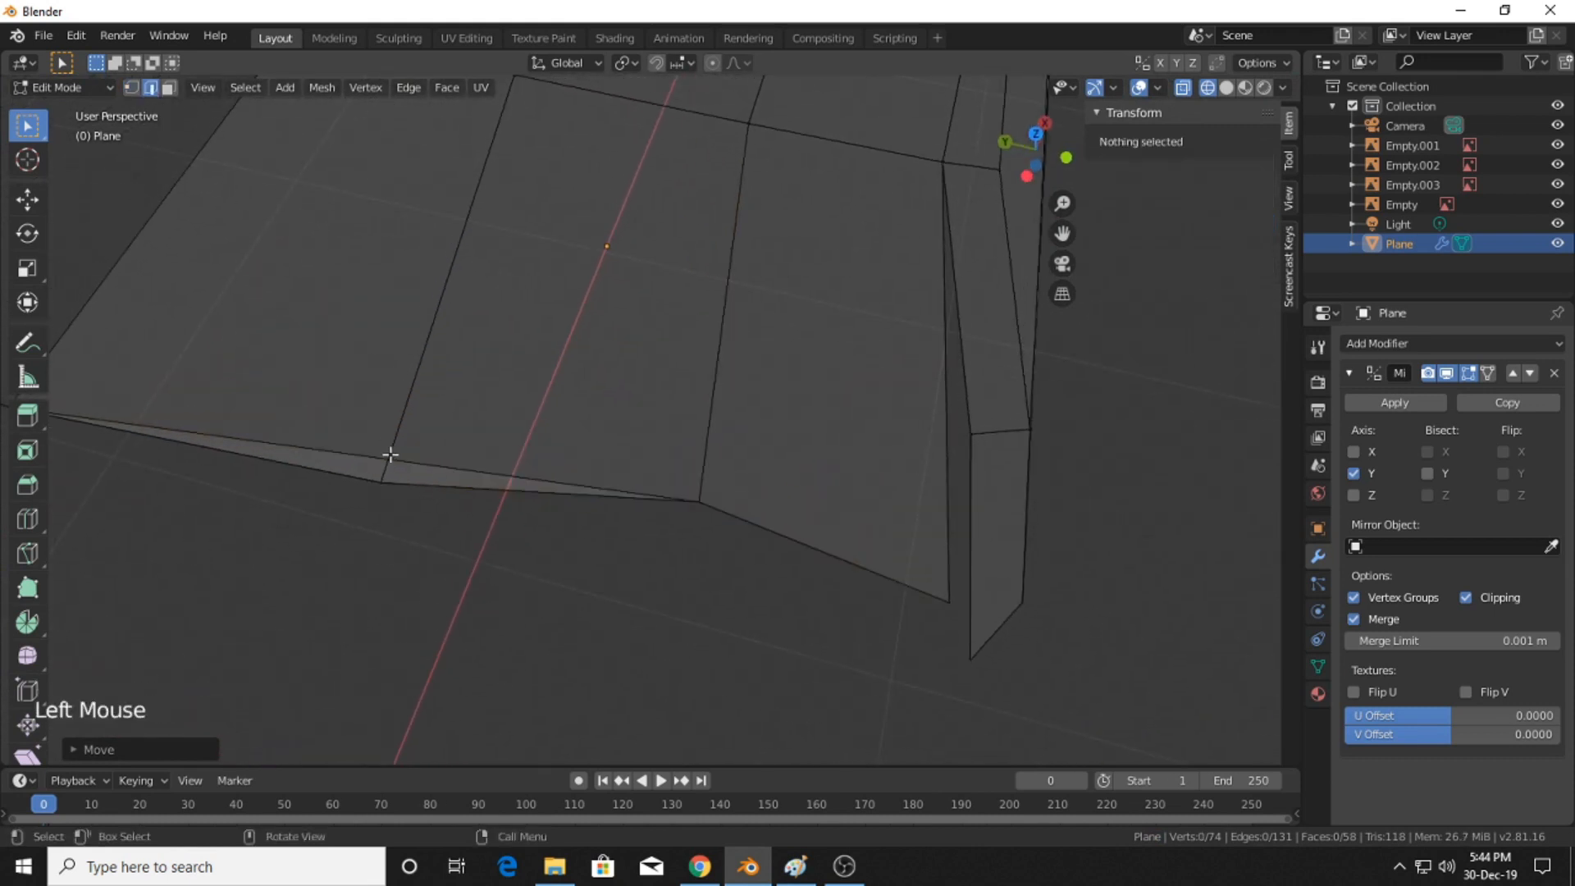
left_click(469, 474)
key("x")
left_click(470, 474)
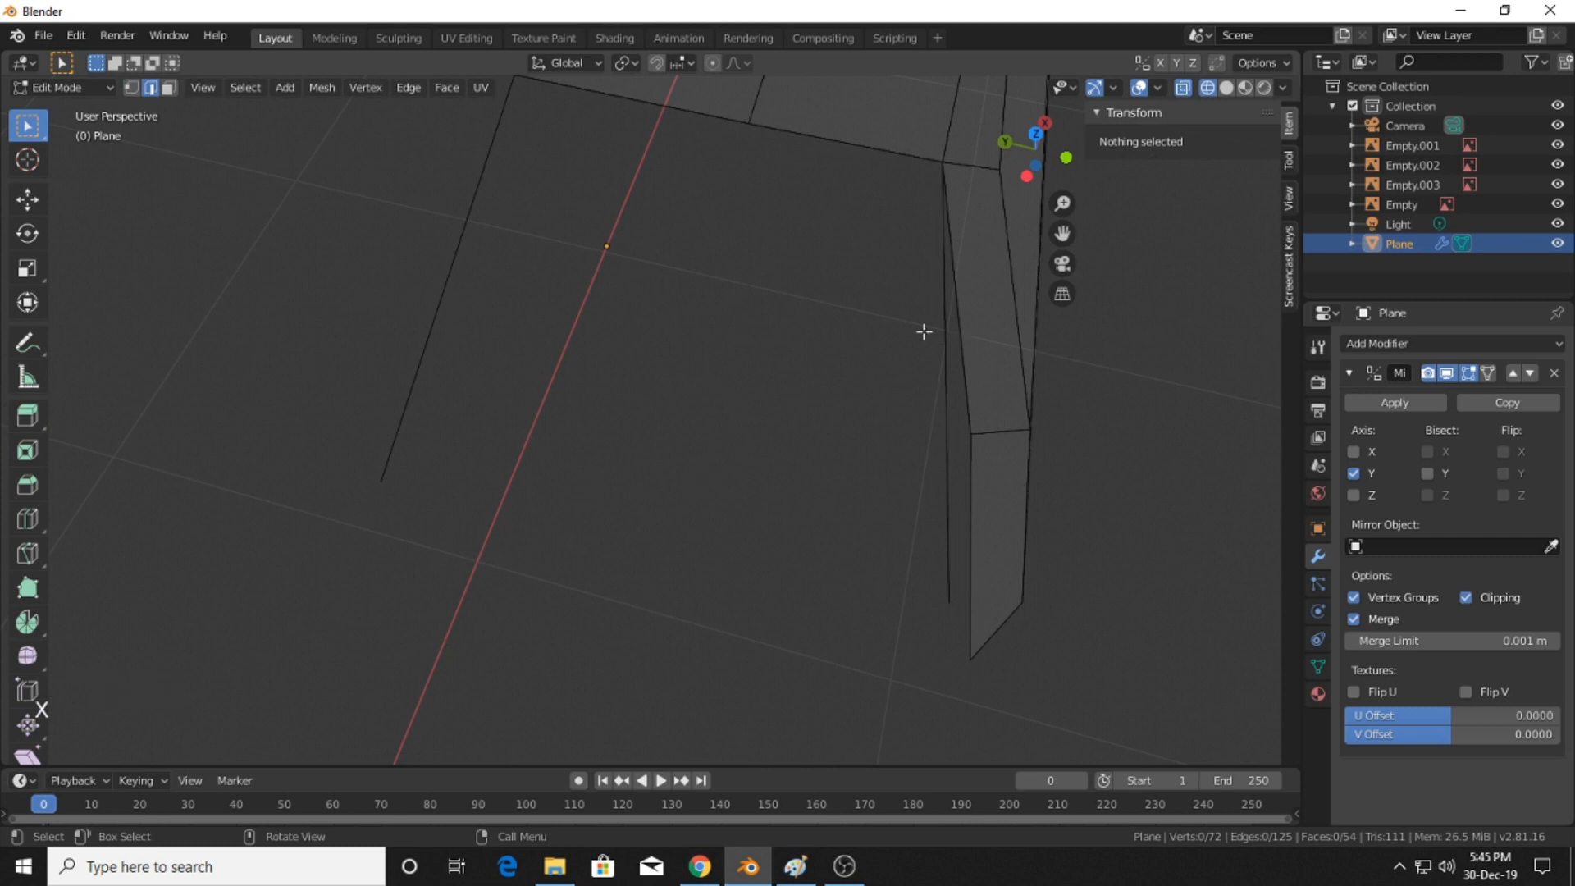
key("ctrl+z")
key("x")
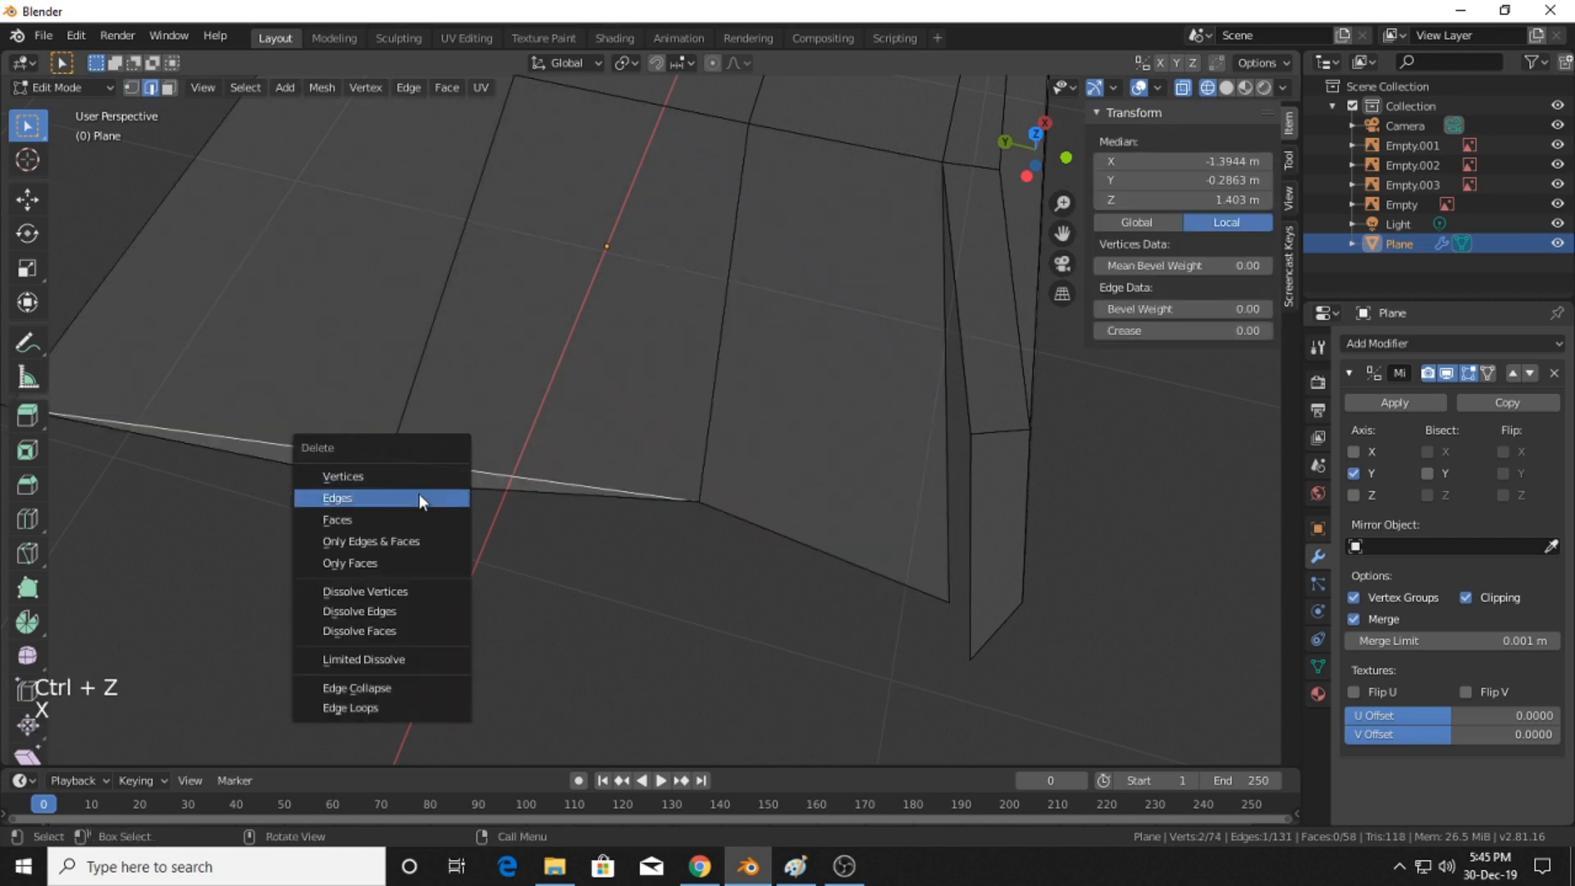
left_click(418, 498)
key("KP_7")
scroll(742, 343, "down", 1)
scroll(545, 441, "up", 1)
key("Tab")
key("Tab")
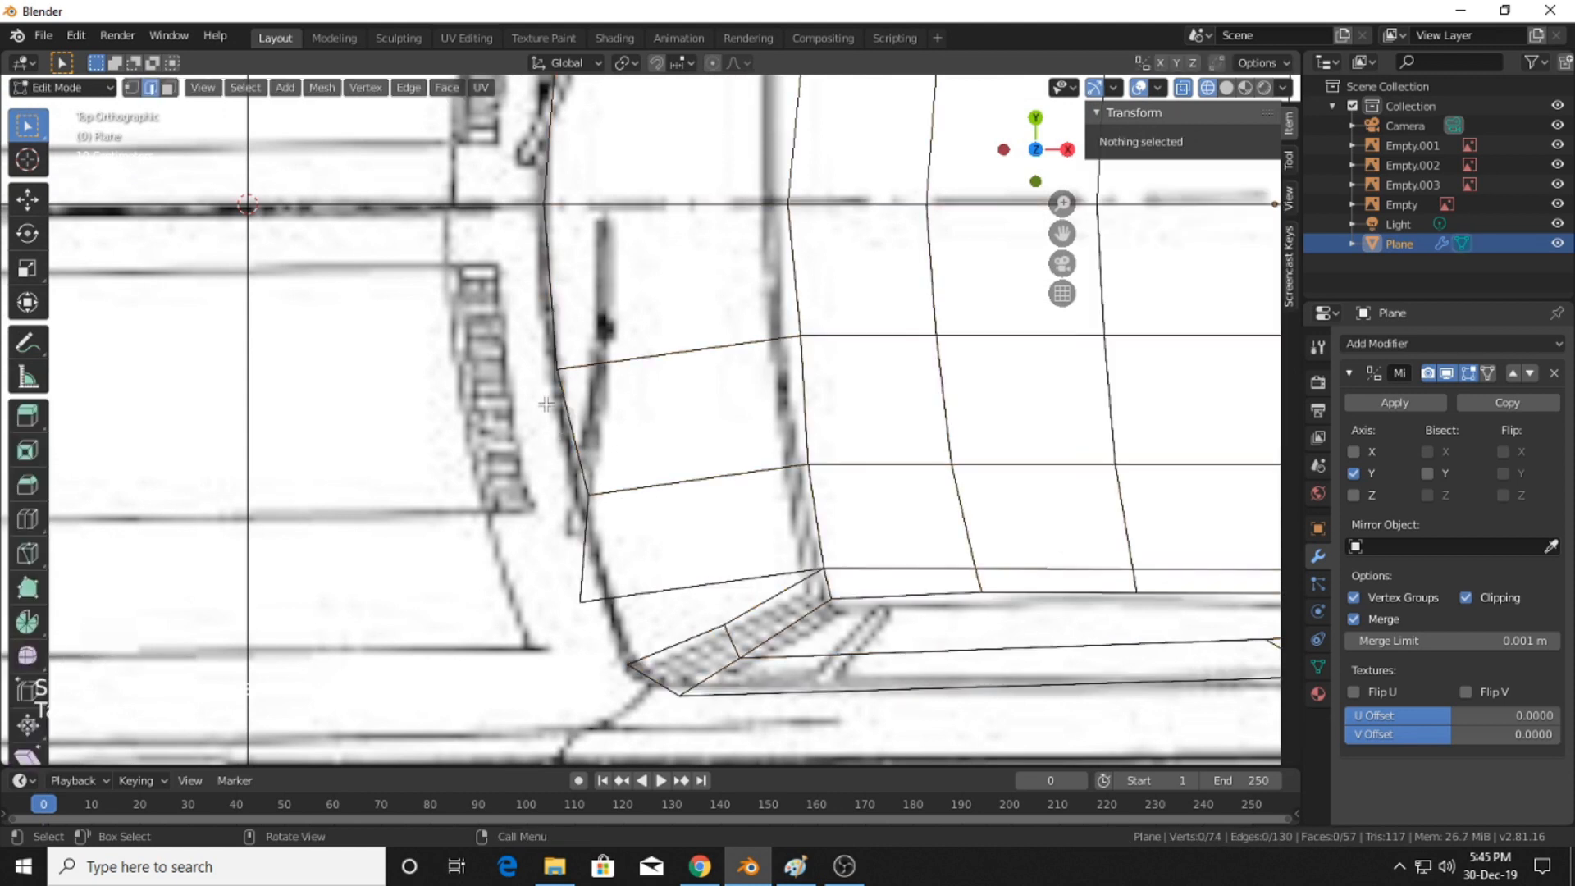
- Move the two outermost windshield base vertices onto the windshield curve in the top blueprint, using vertex select mode
key("1")
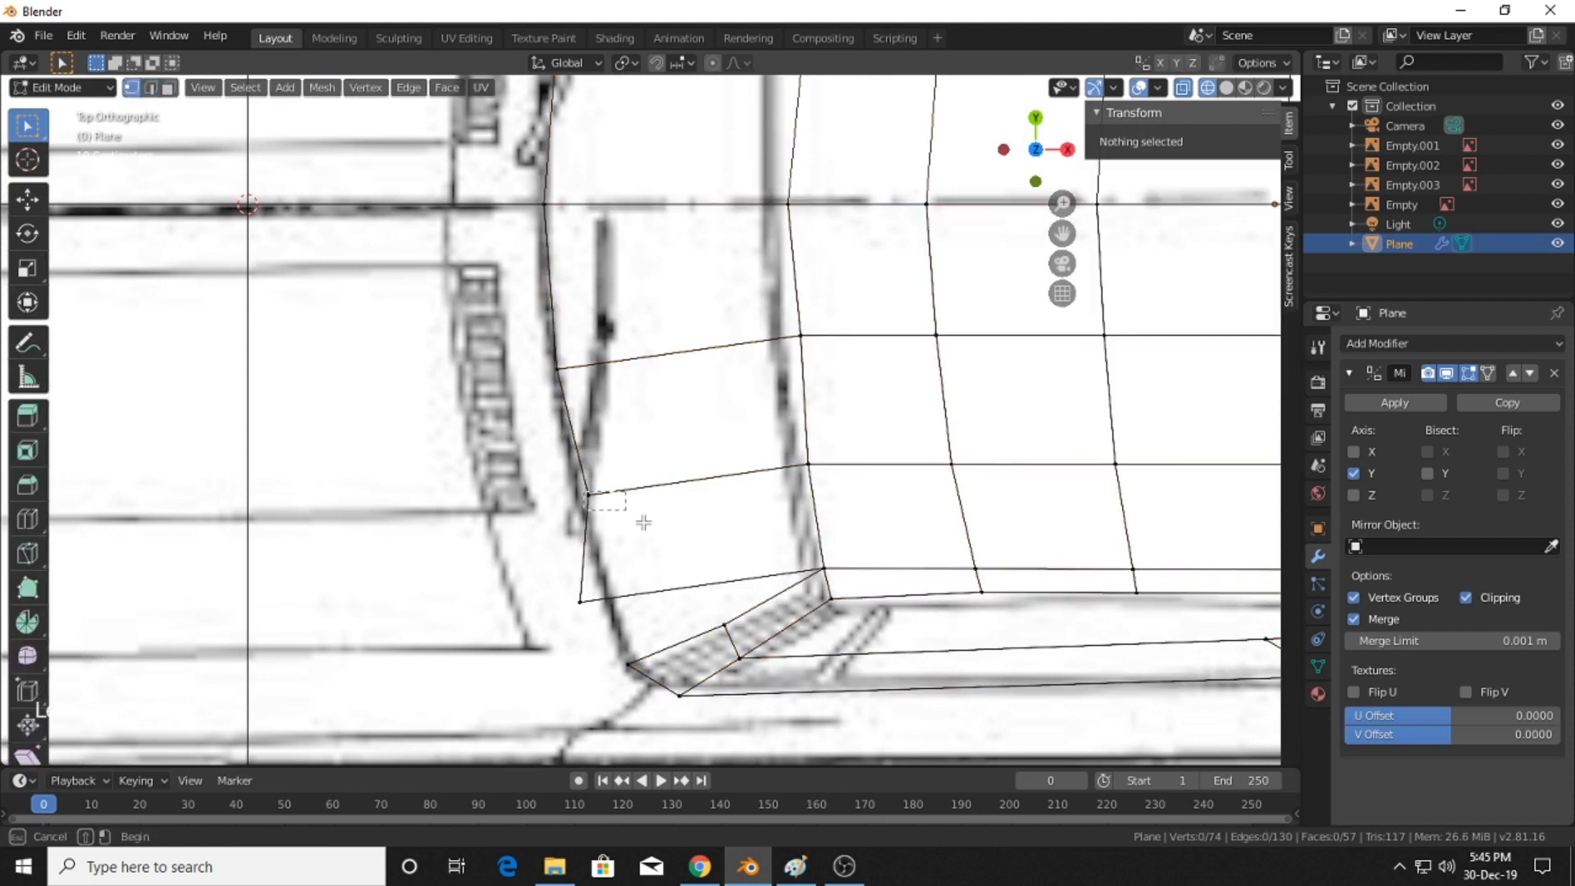
left_click_drag(643, 523, 640, 520)
key("g")
left_click(632, 521)
left_click_drag(547, 585, 603, 632)
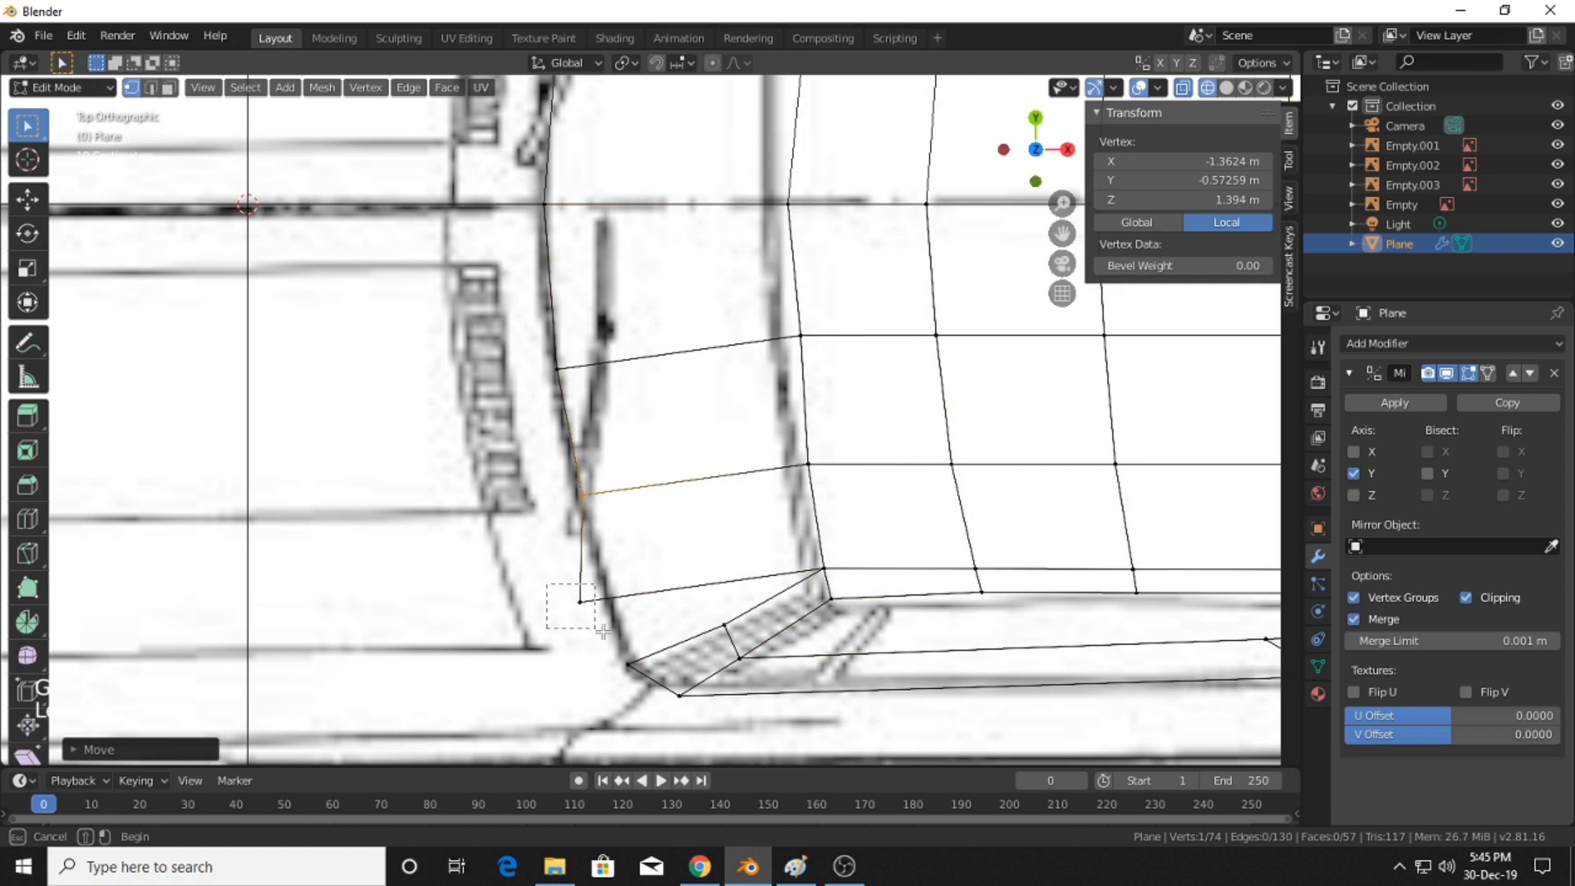
key("g")
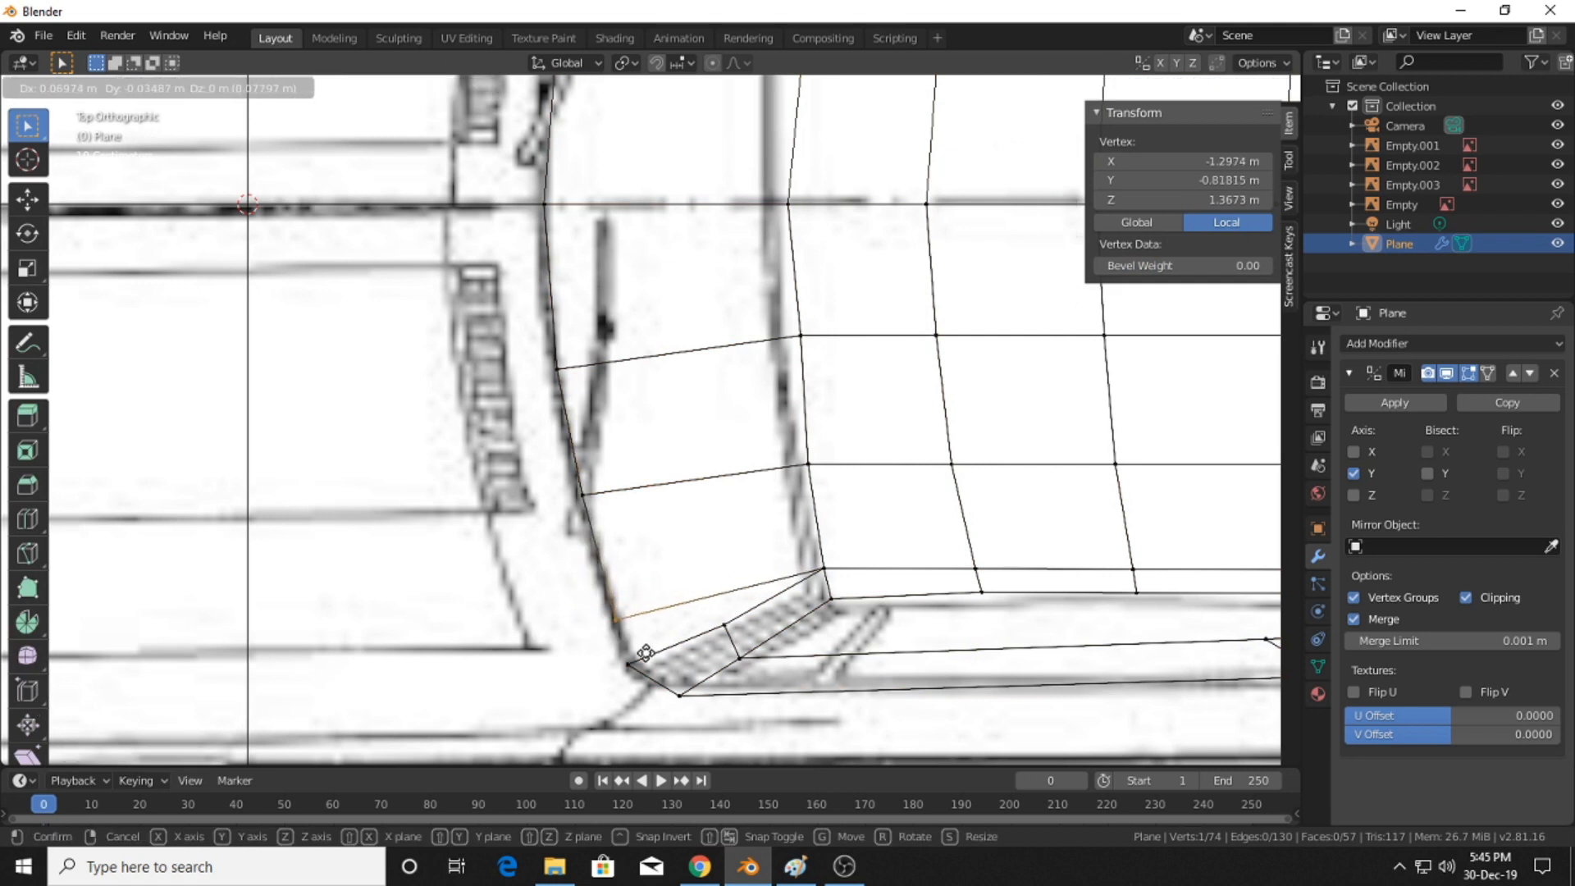
left_click(650, 670)
- Fill a face between the windshield's outer side vertices and the adjoining pillar vertices
middle_click_drag(809, 588, 730, 512, "shift")
left_click(721, 506, "shift")
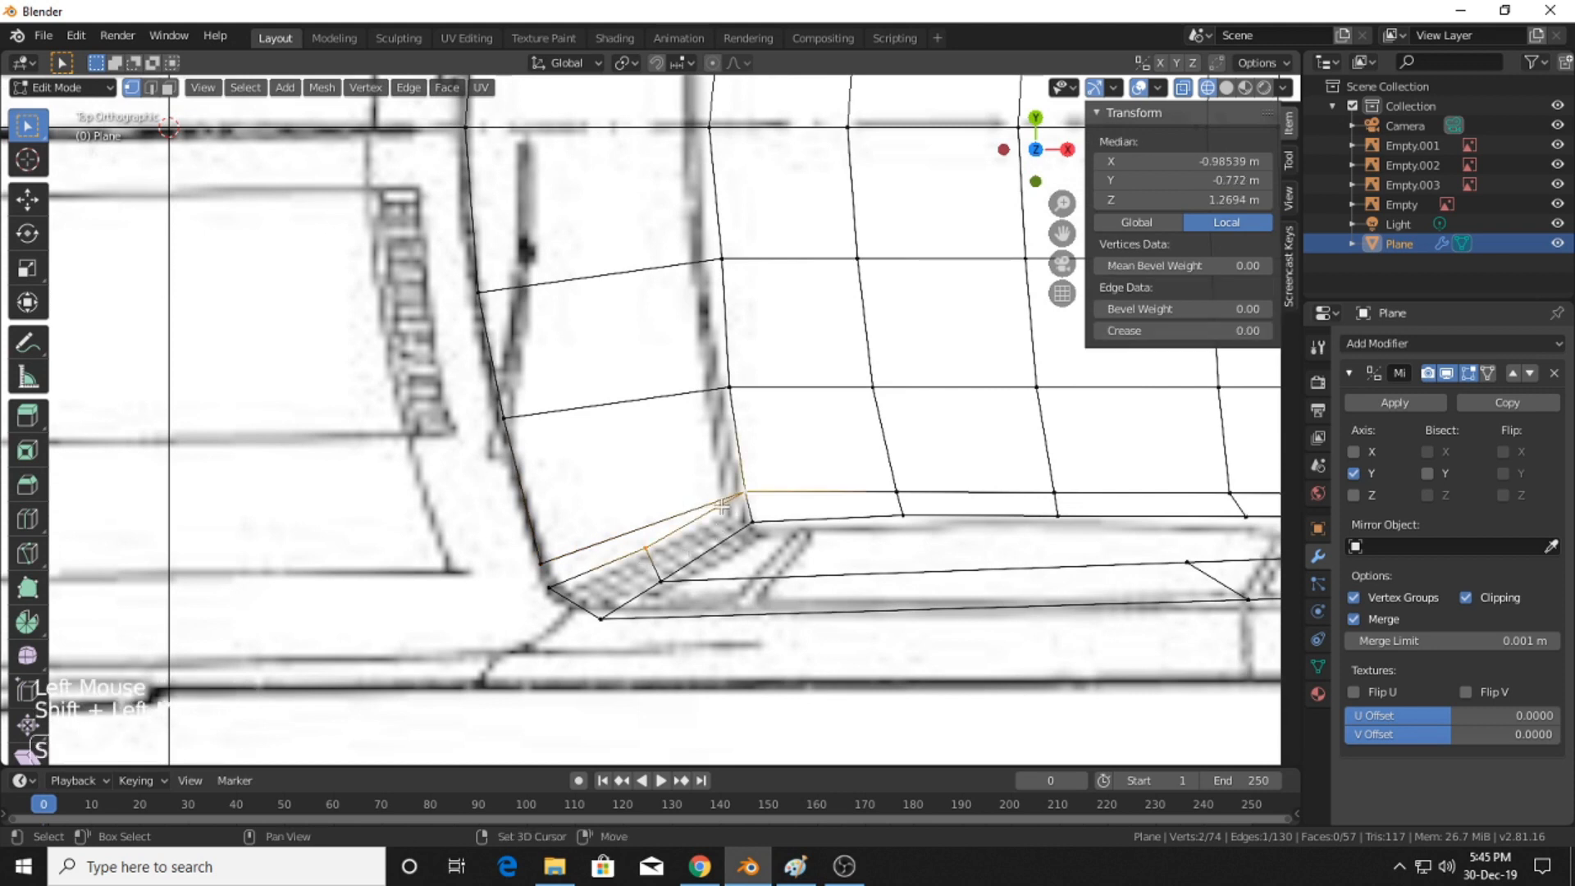
left_click(539, 558, "shift")
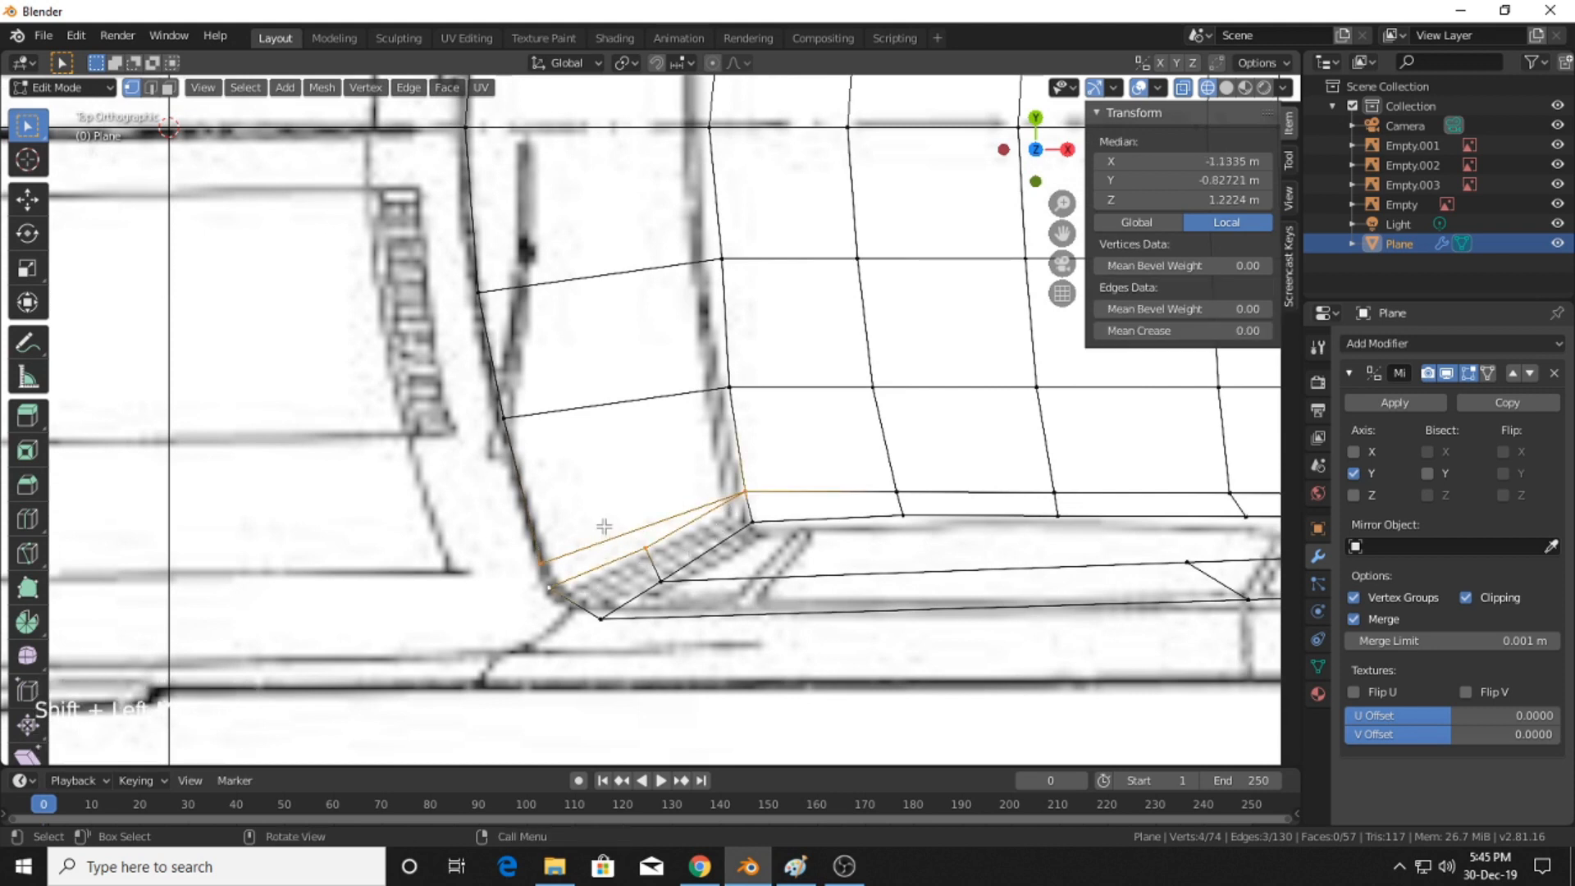
key("f")
scroll(604, 526, "down", 5)
middle_click_drag(607, 530, 661, 486, "shift")
left_click(619, 552)
- Lower the windshield base vertices about 0.38 m in the front view so the glass follows the slope in the side blueprint
scroll(619, 552, "up", 1)
scroll(579, 446, "down", 2)
middle_click_drag(579, 446, 761, 301)
middle_click_drag(766, 417, 646, 341)
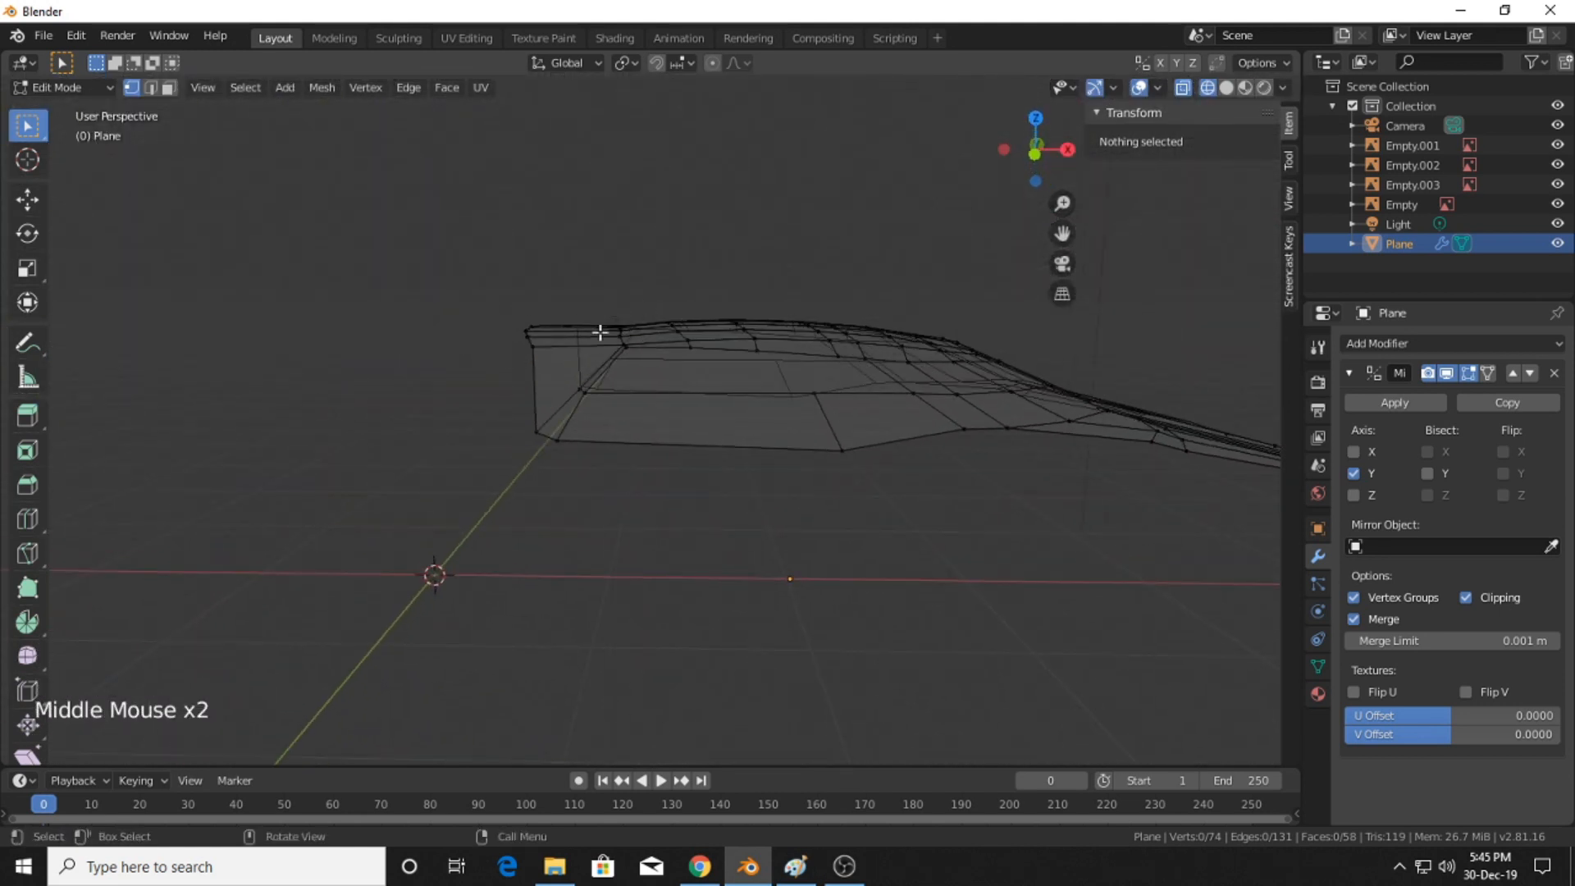
left_click(1035, 153)
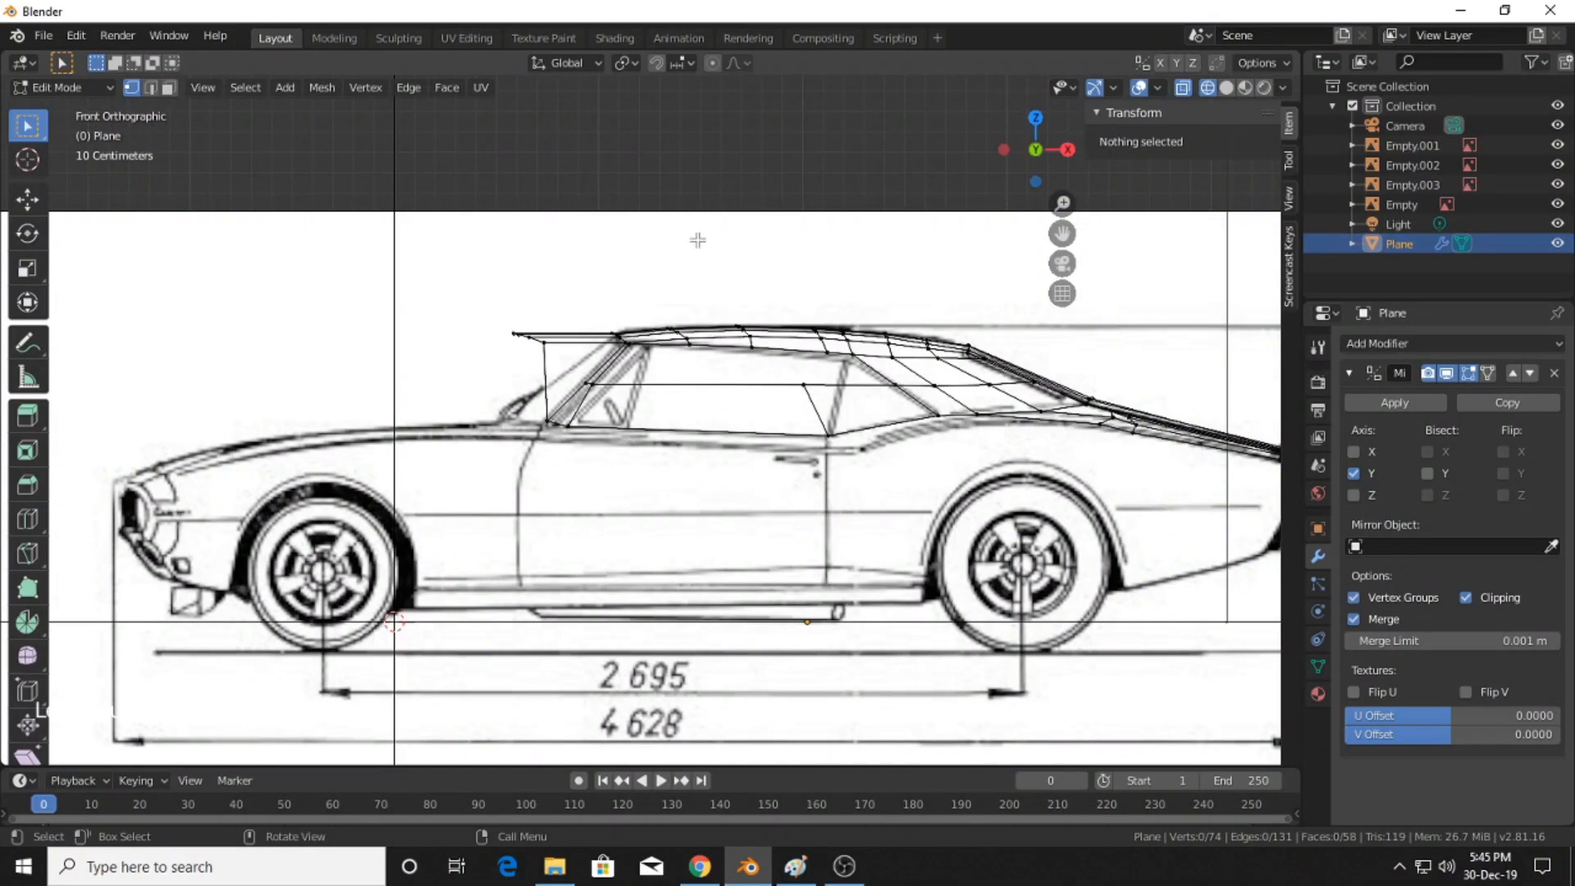
left_click_drag(499, 308, 543, 353)
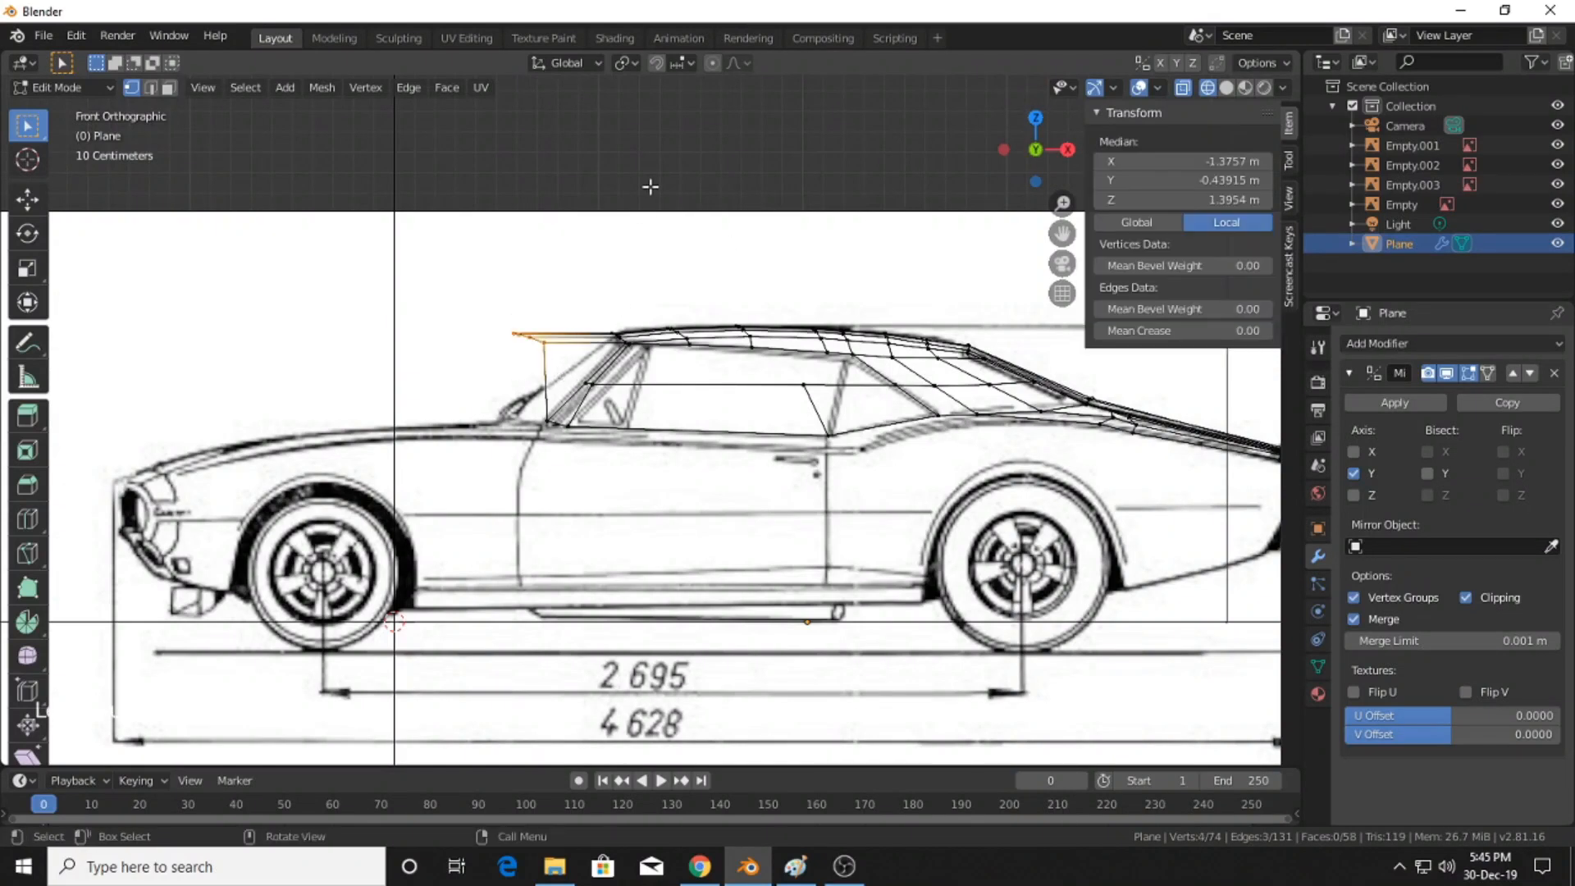
key("g")
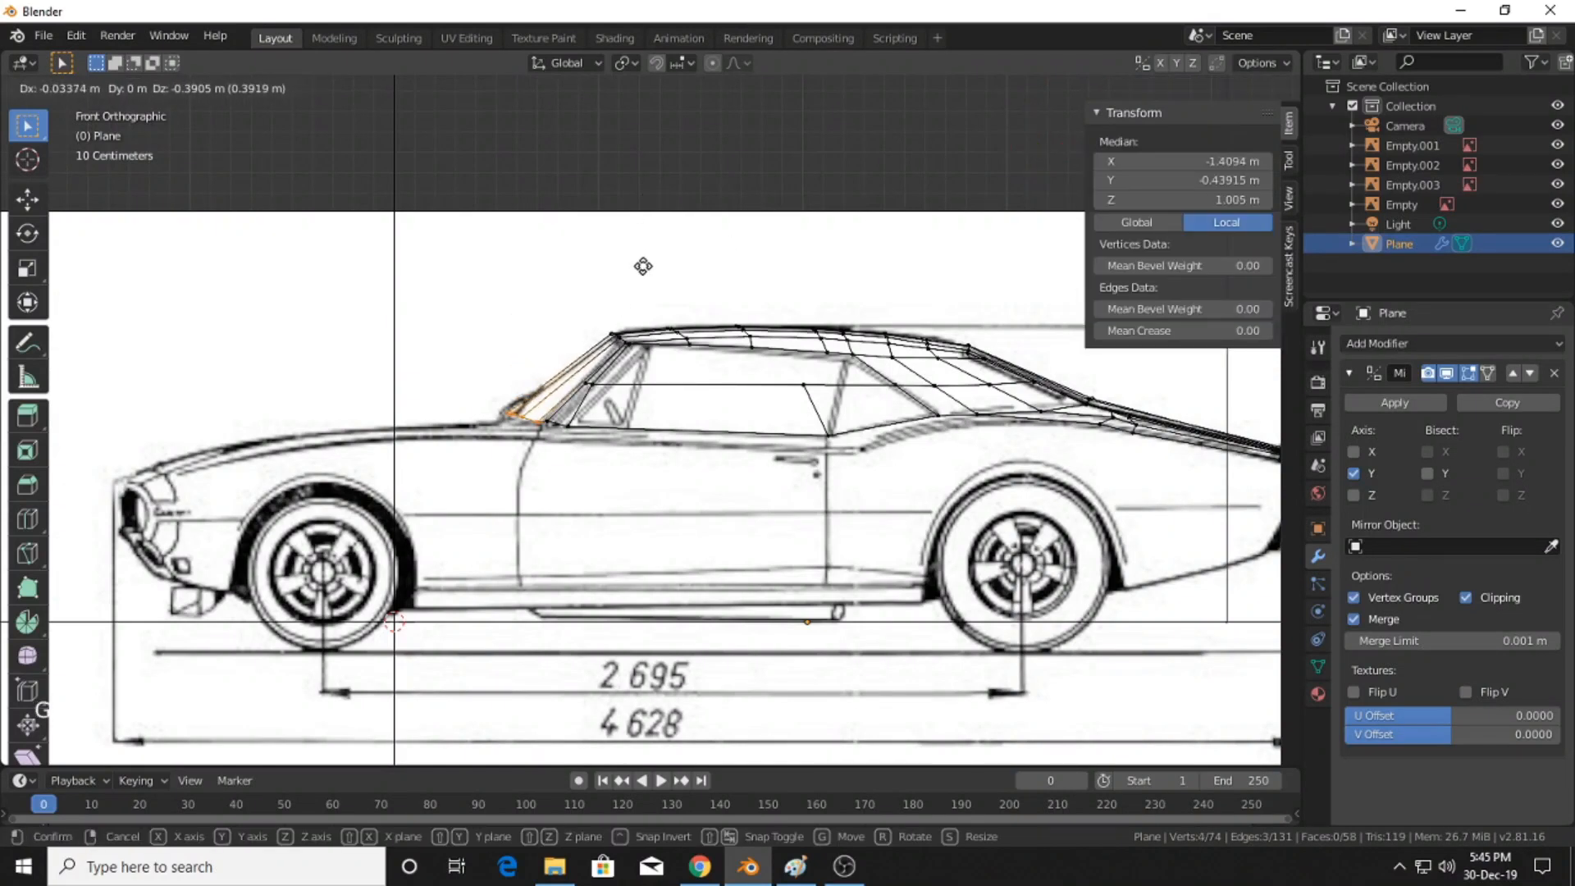
left_click(646, 264)
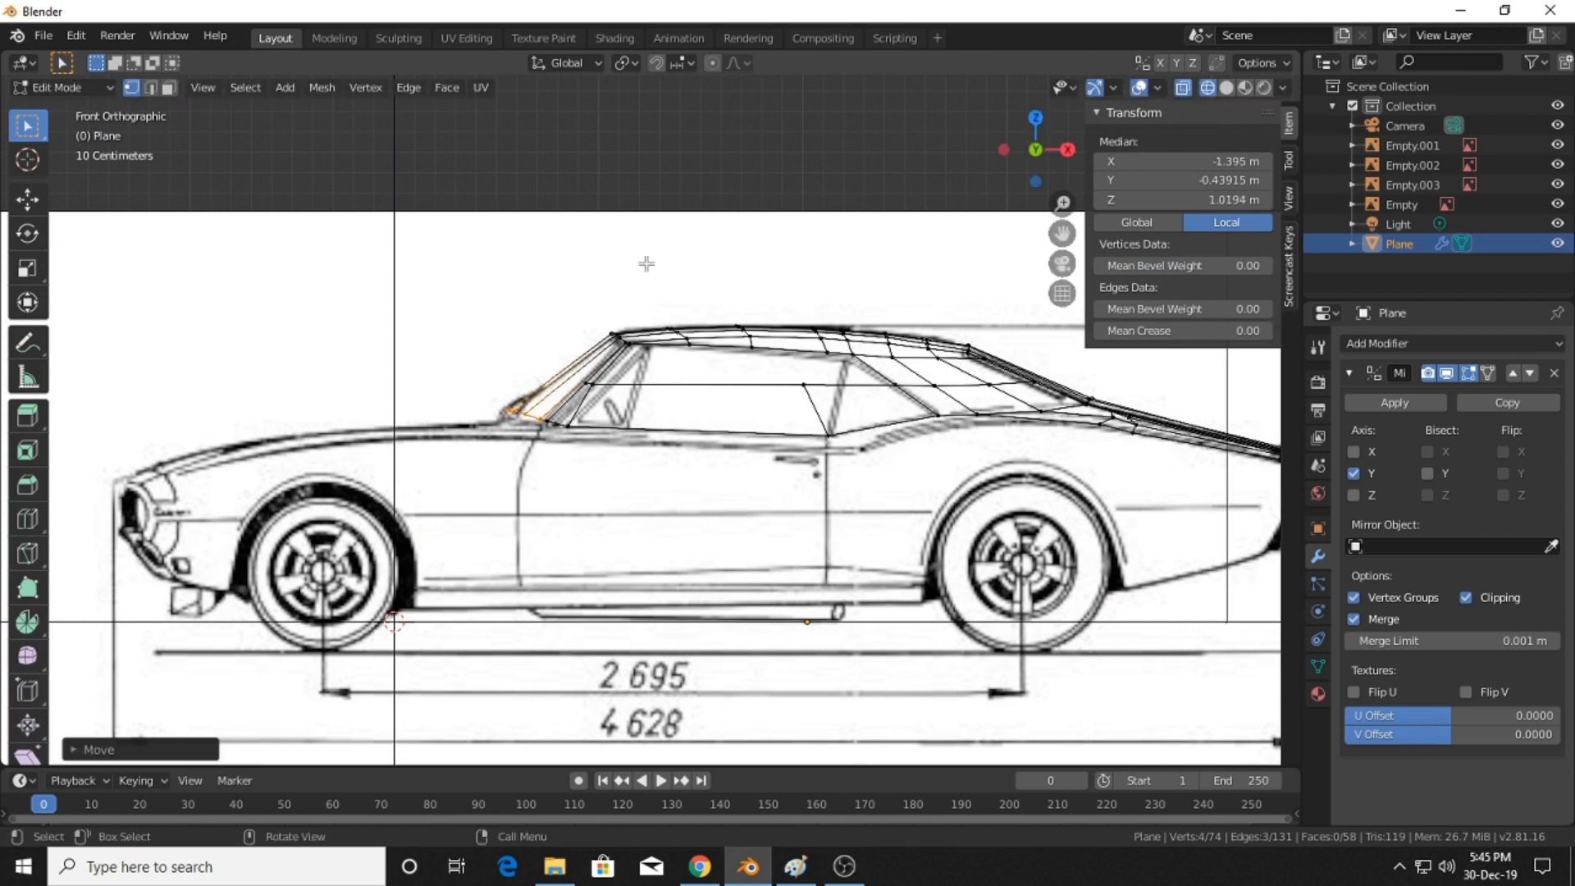
- Add a centred loop cut running across the windshield at mid-height and through the pillar
scroll(646, 365, "up", 4)
scroll(509, 441, "up", 1, "shift")
middle_click_drag(509, 441, 693, 448, "shift")
scroll(693, 448, "down", 1)
scroll(693, 448, "up", 1)
scroll(693, 448, "up", 3)
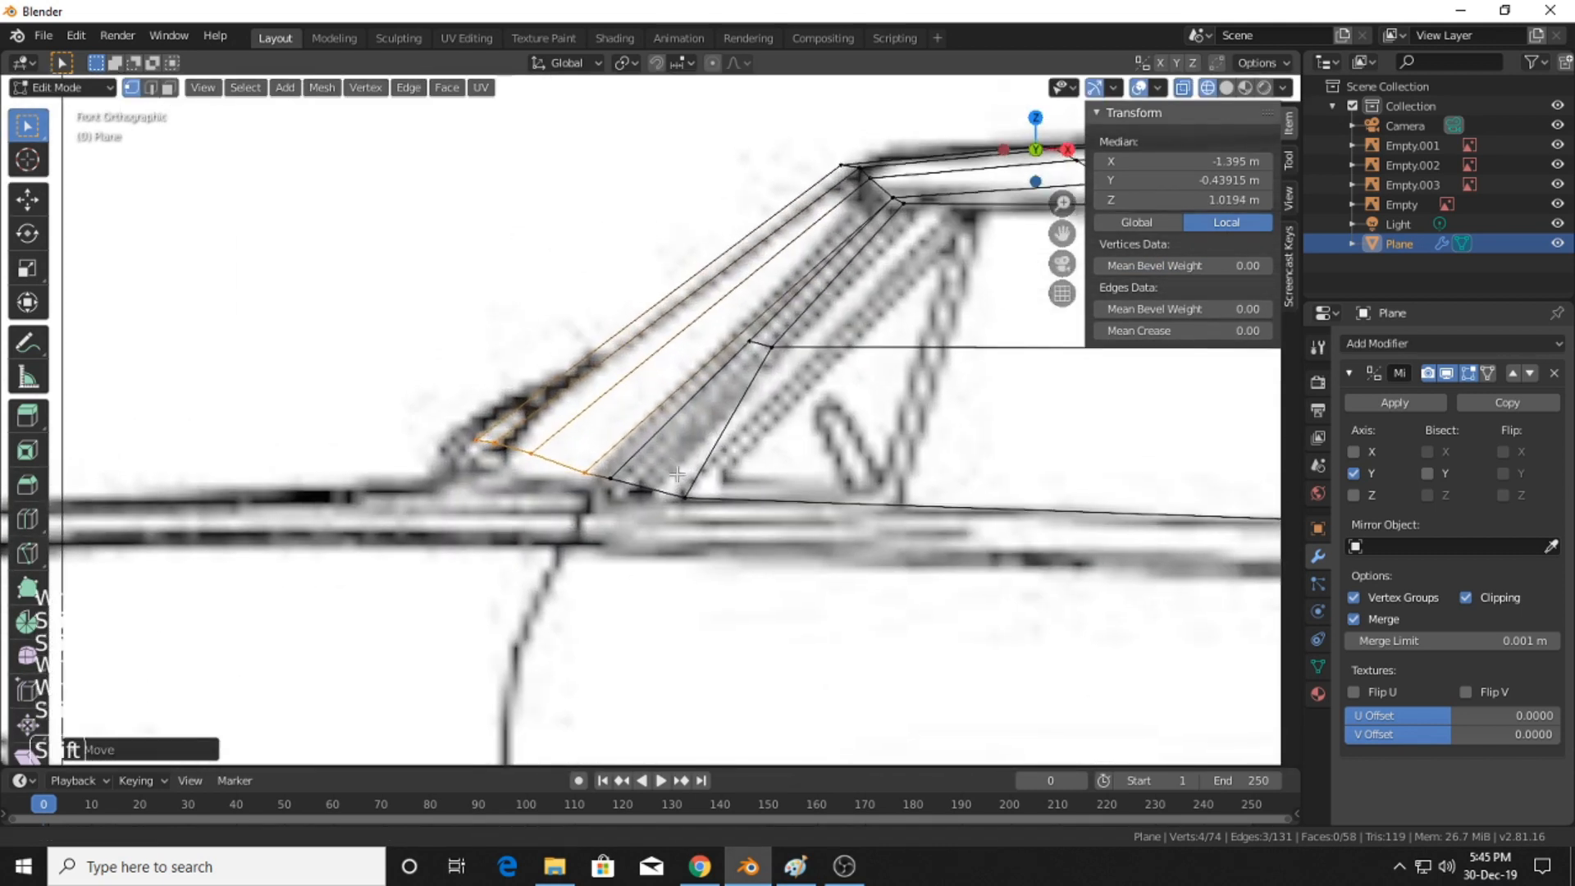
middle_click_drag(727, 357, 707, 384, "shift")
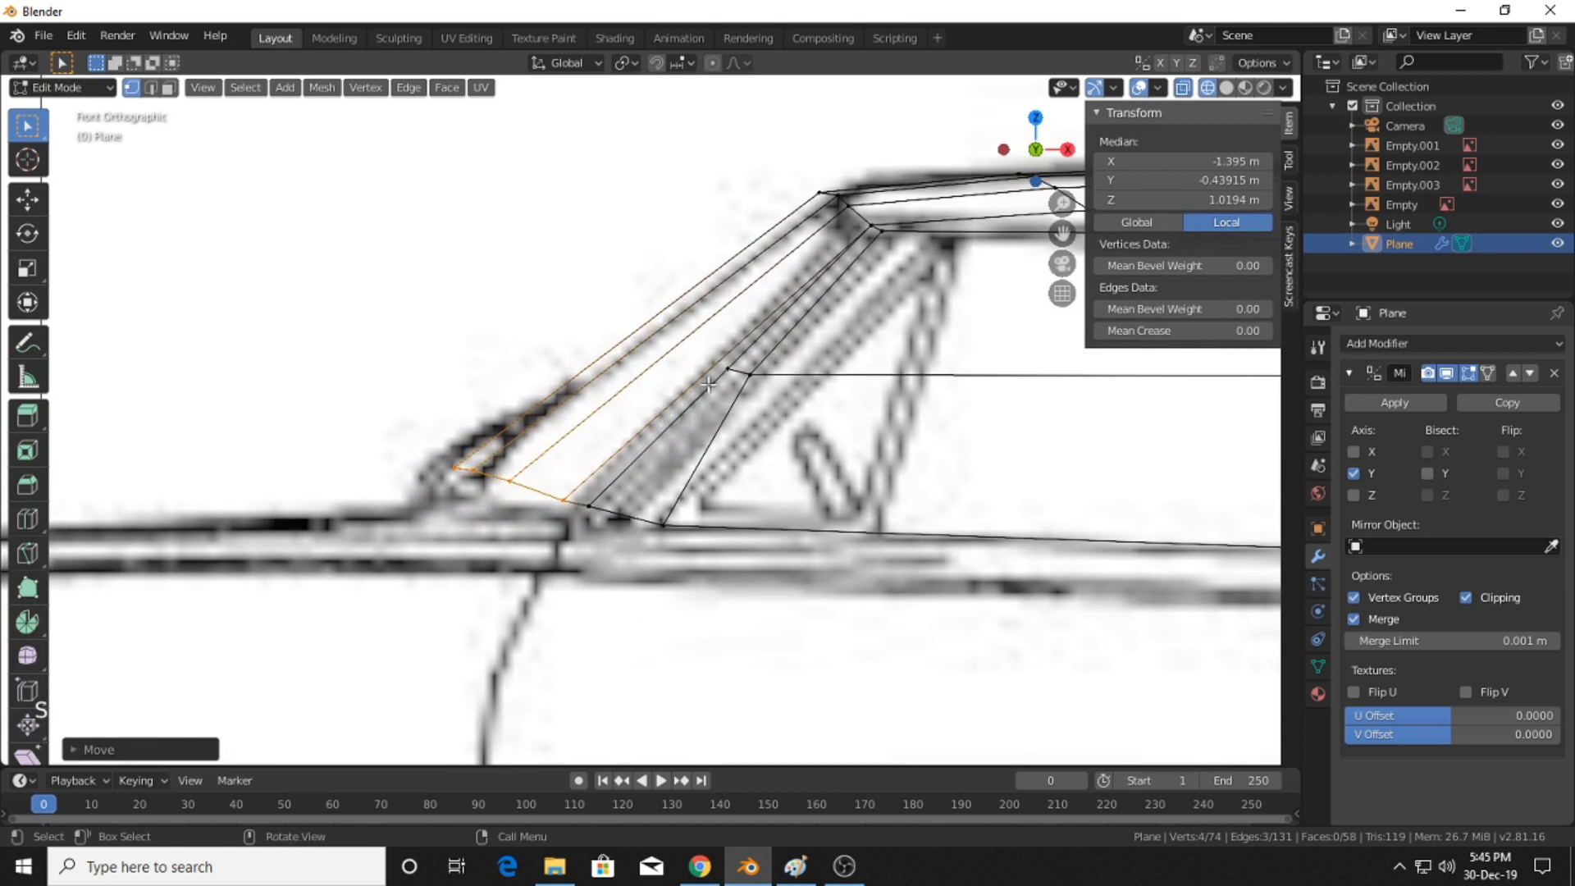
key("ctrl+r")
left_click(654, 363)
right_click(655, 363)
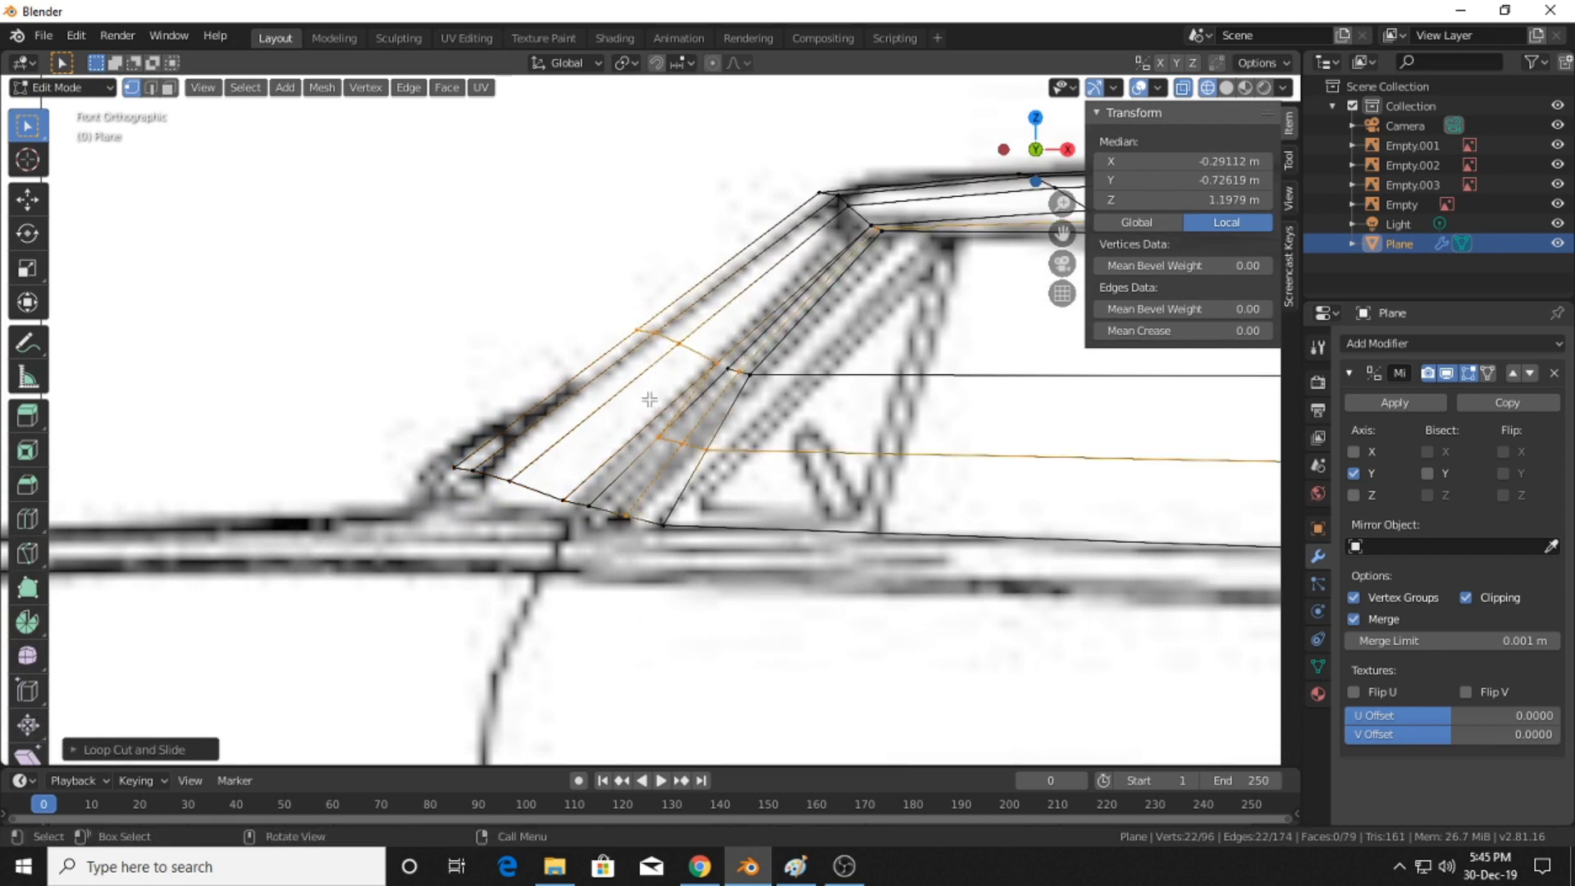
- Move the windshield's mid-height row of vertices to follow the glass line in the side blueprint
left_click_drag(577, 308, 724, 374)
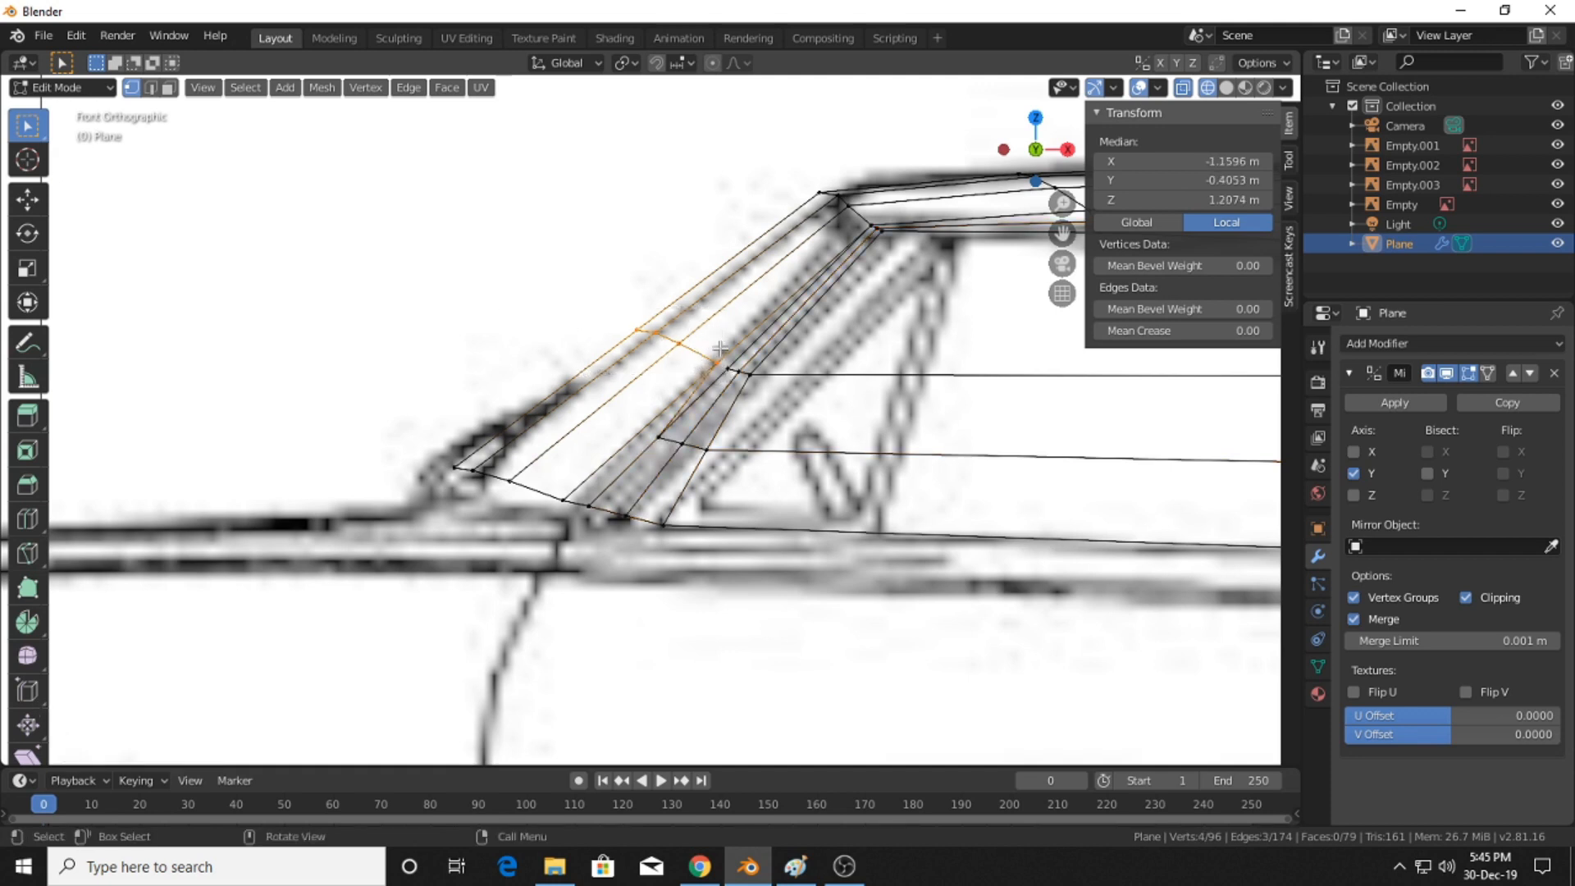
key("g")
left_click(708, 344)
- Examine the roof and windshield surfaces in solid shading, in both Edit Mode and Object Mode
scroll(708, 345, "down", 4)
middle_click_drag(708, 344, 1056, 243)
middle_click_drag(911, 257, 1002, 650)
scroll(951, 427, "up", 3)
left_click(1041, 246)
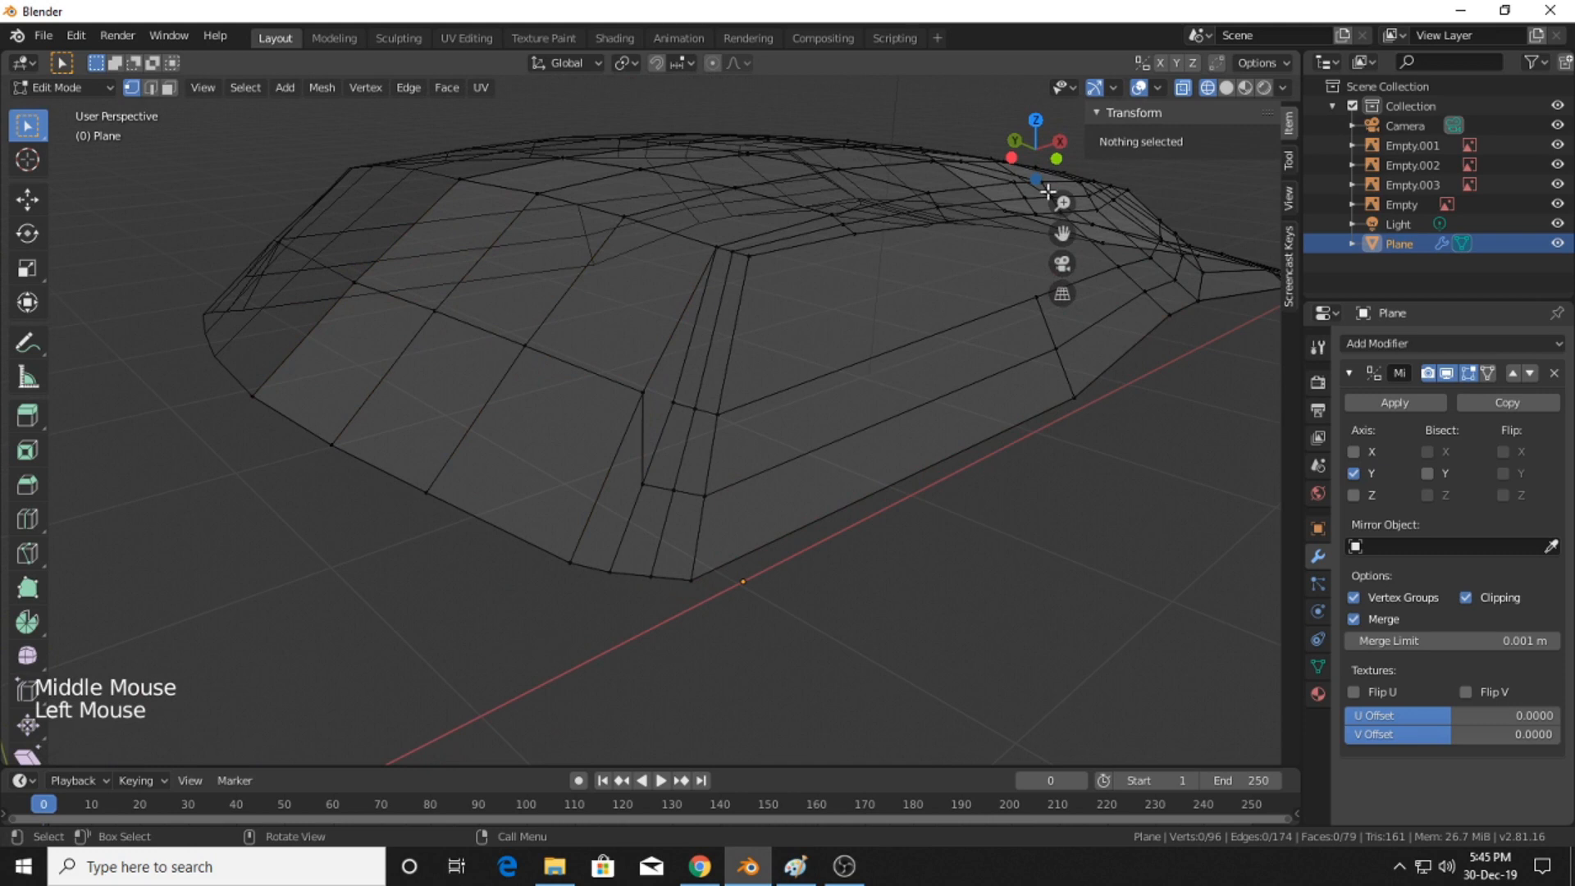
left_click(1225, 87)
left_click(942, 619)
scroll(1009, 530, "down", 3)
mouse_move(1009, 530)
middle_mouse_down()
mouse_move(836, 506)
mouse_move(1068, 525)
mouse_move(923, 511)
middle_mouse_up()
key("Tab")
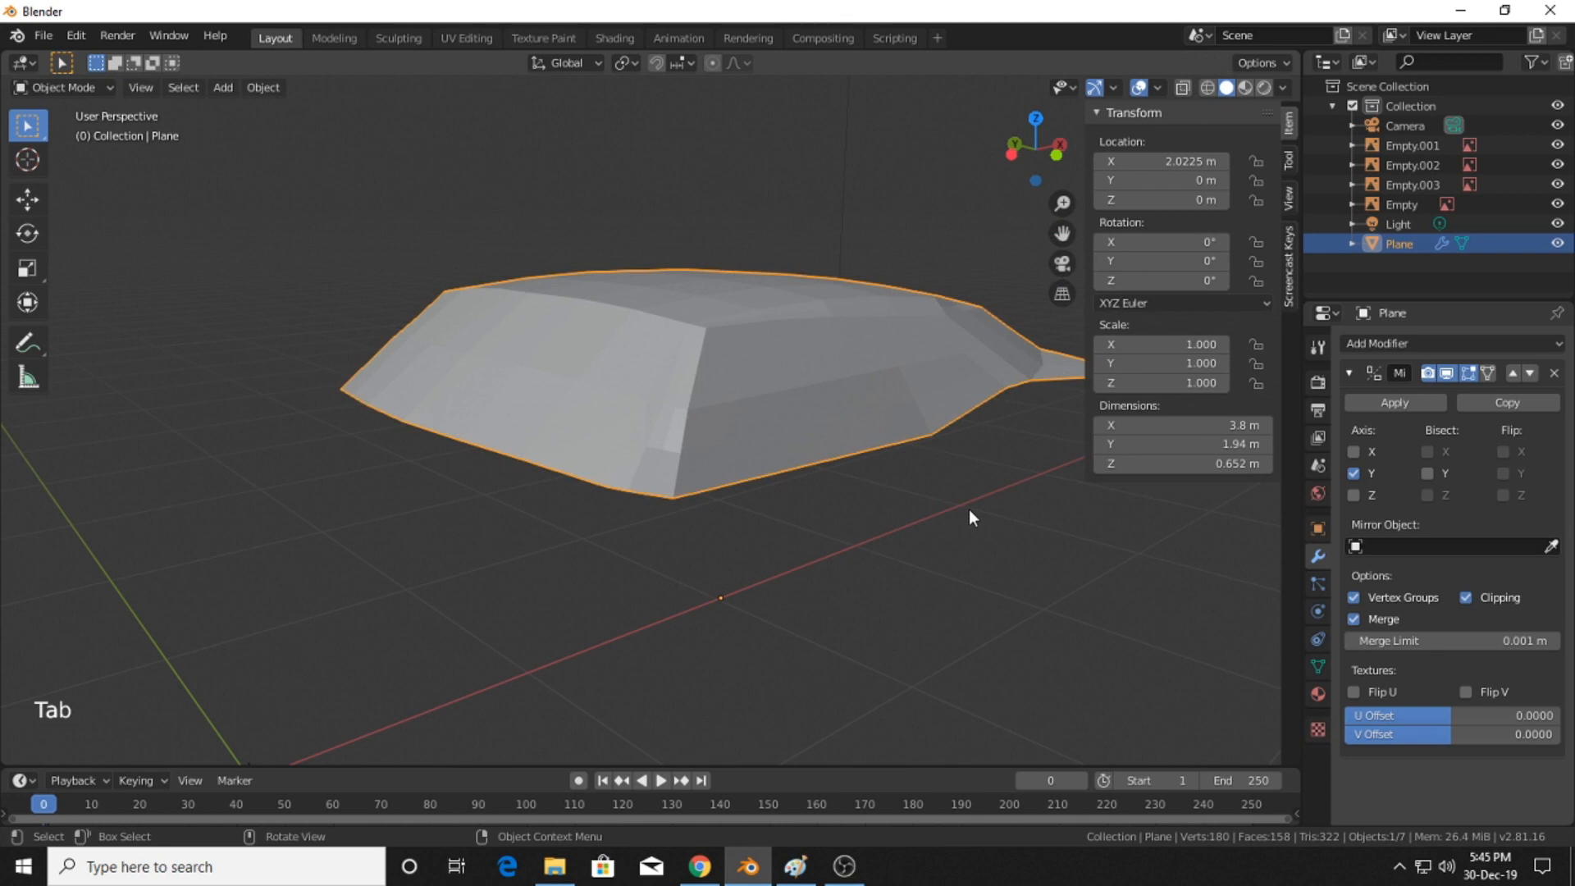
left_click(961, 577)
scroll(918, 574, "down", 3)
middle_click_drag(886, 572, 401, 392, "shift")
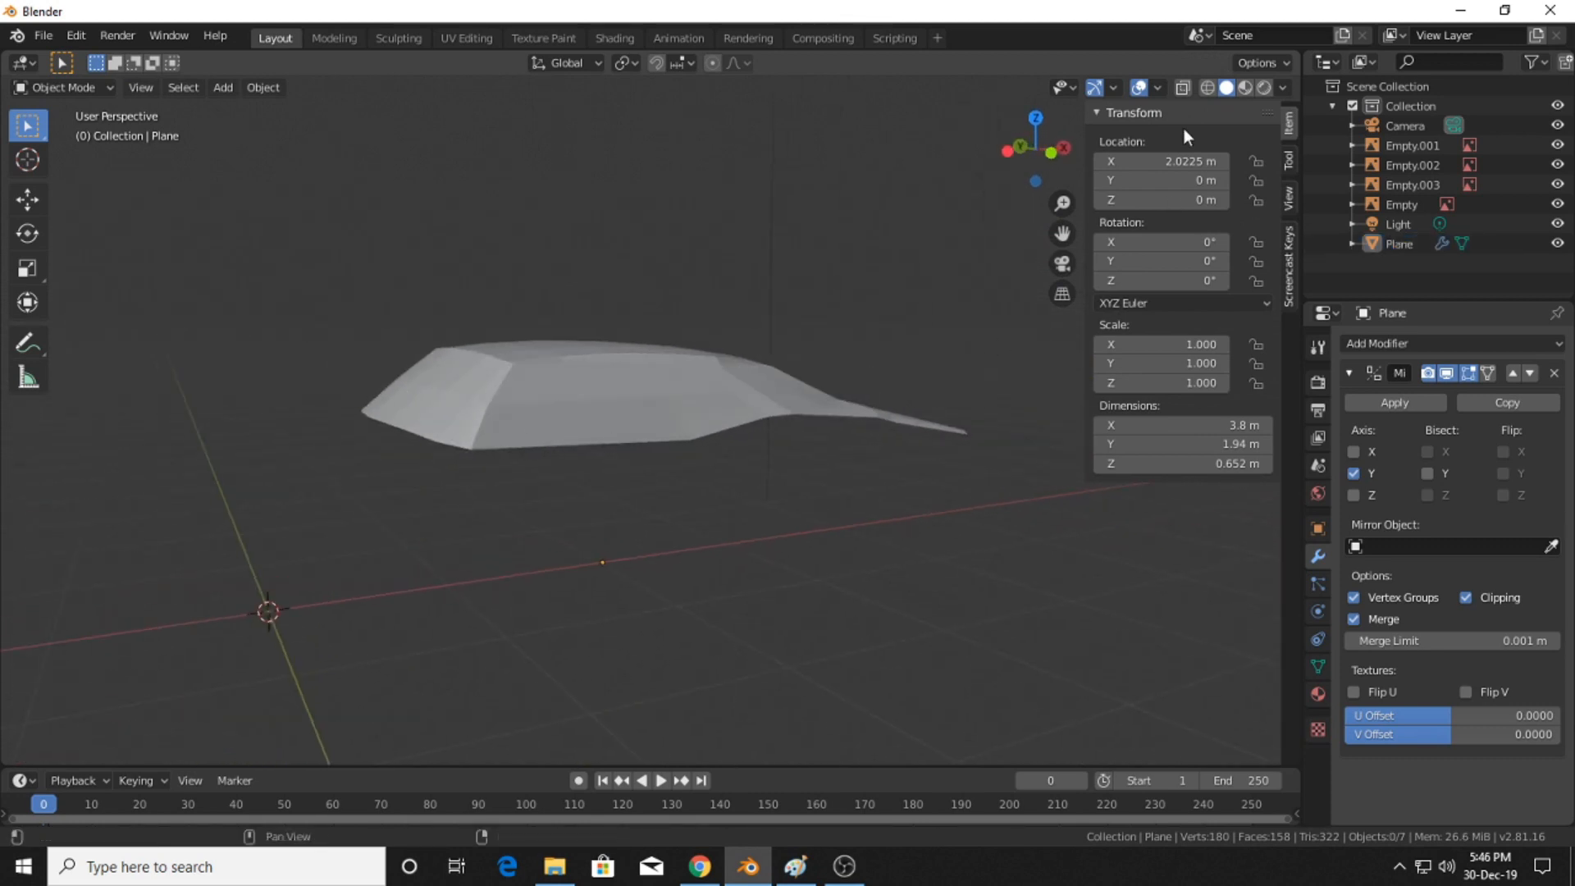
- Extrude the windshield base edge about 1.92 m forward to the hood's front edge in the top blueprint
left_click(1035, 117)
middle_click_drag(656, 443, 627, 471, "shift")
key("Tab")
middle_click_drag(537, 292, 541, 319, "shift")
left_click_drag(571, 343, 633, 537)
middle_click_drag(634, 537, 733, 510, "shift")
key("e")
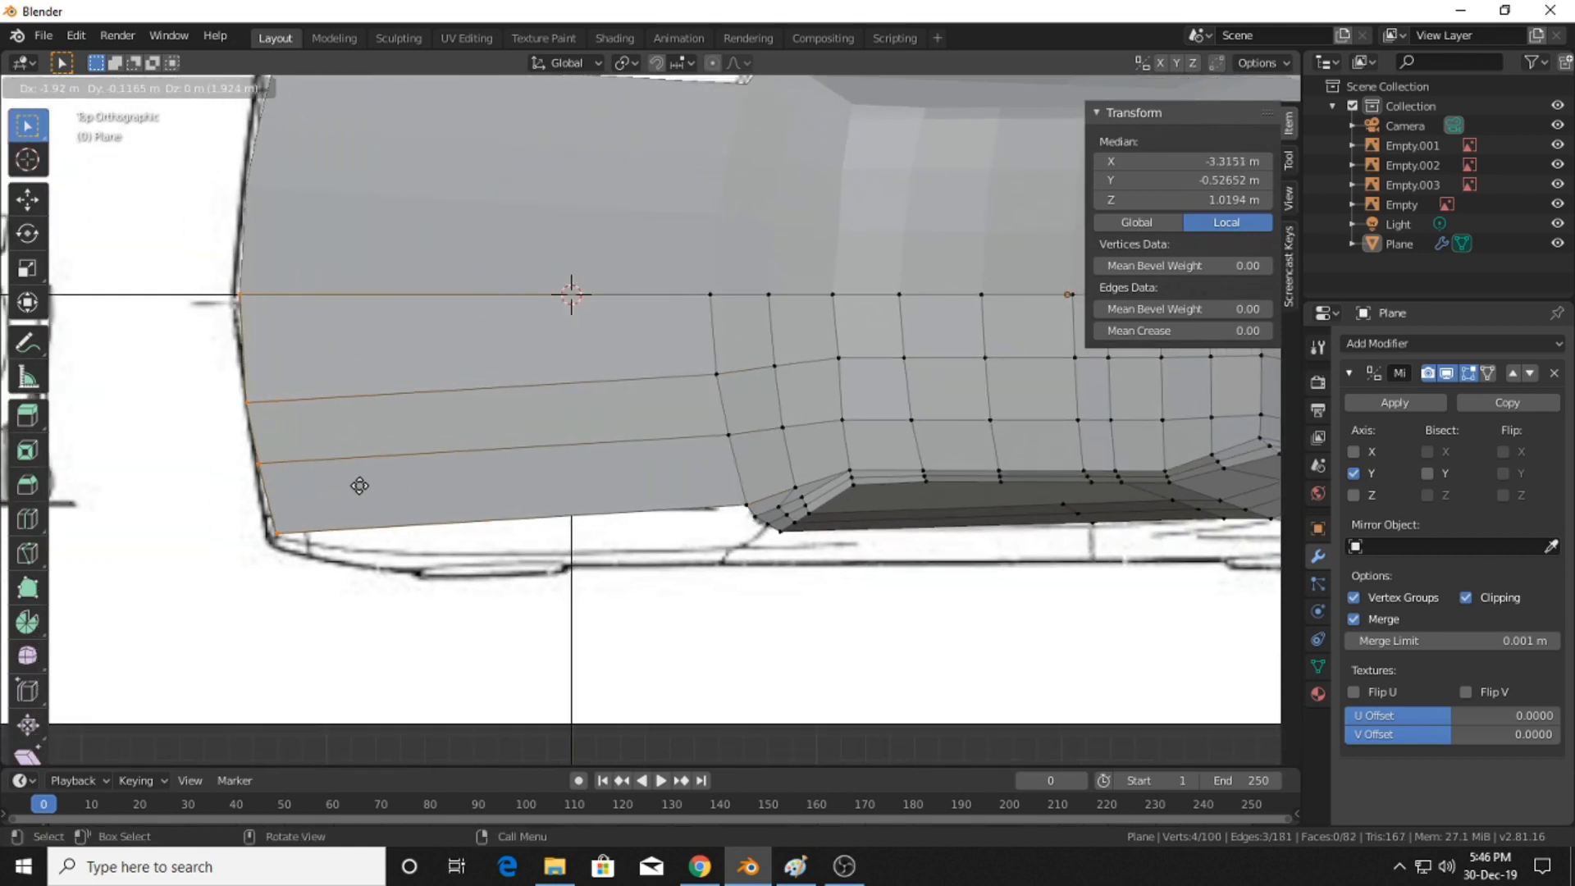
left_click(359, 485)
- Examine the extruded hood's fit against the top blueprint and its shape in perspective
middle_click_drag(459, 484, 514, 425, "shift")
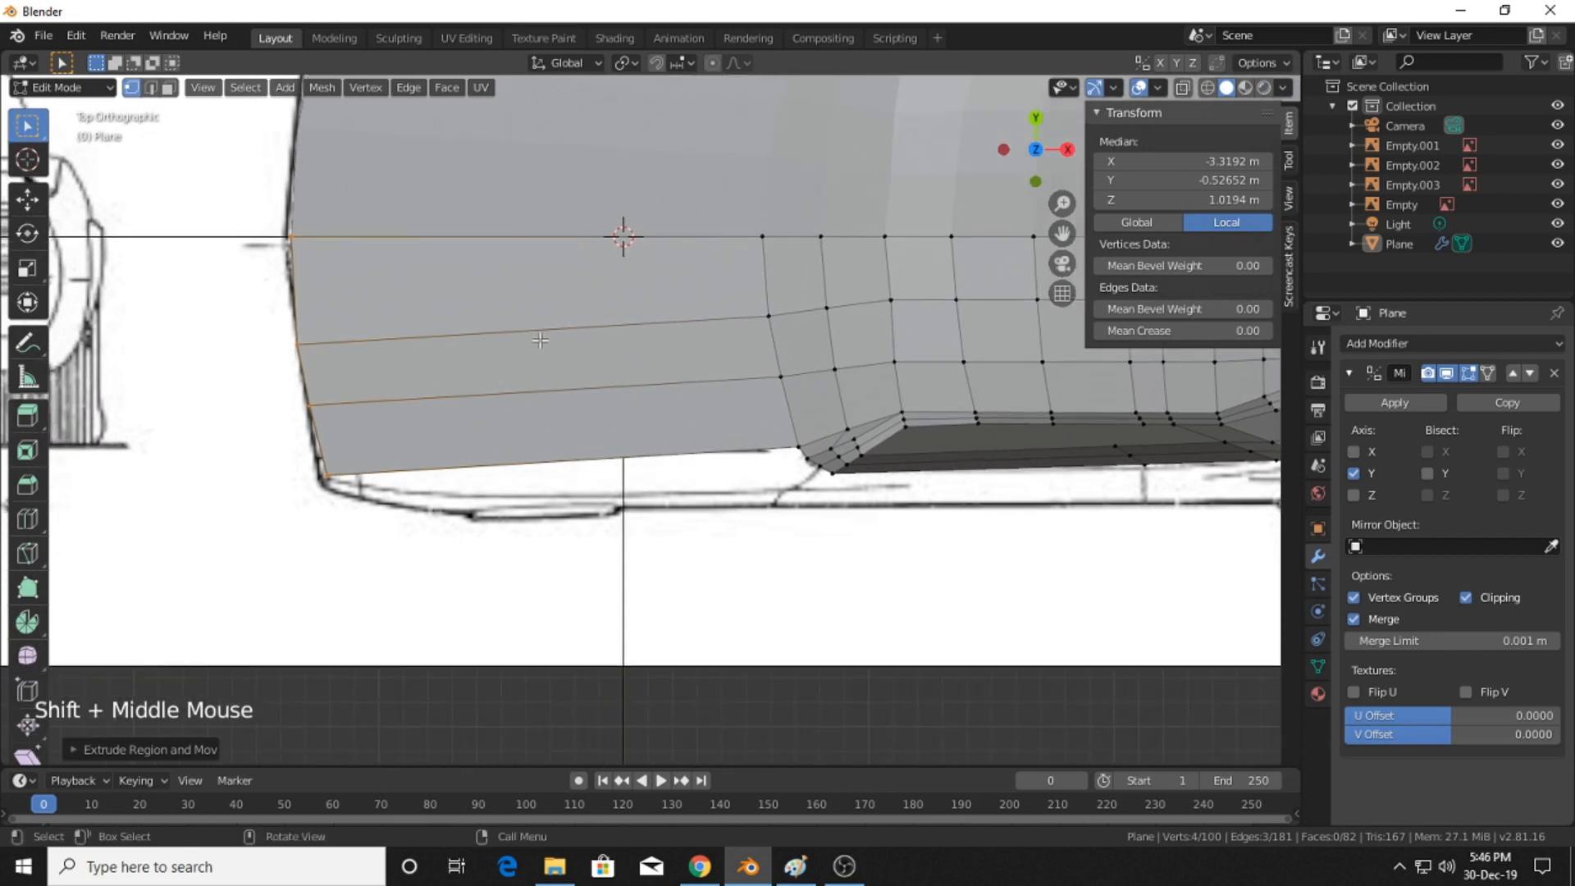
scroll(788, 430, "up", 1)
middle_click_drag(857, 434, 697, 421, "shift")
scroll(697, 420, "up", 2)
scroll(698, 421, "down", 1)
middle_click_drag(224, 326, 424, 466, "shift")
scroll(196, 356, "down", 1)
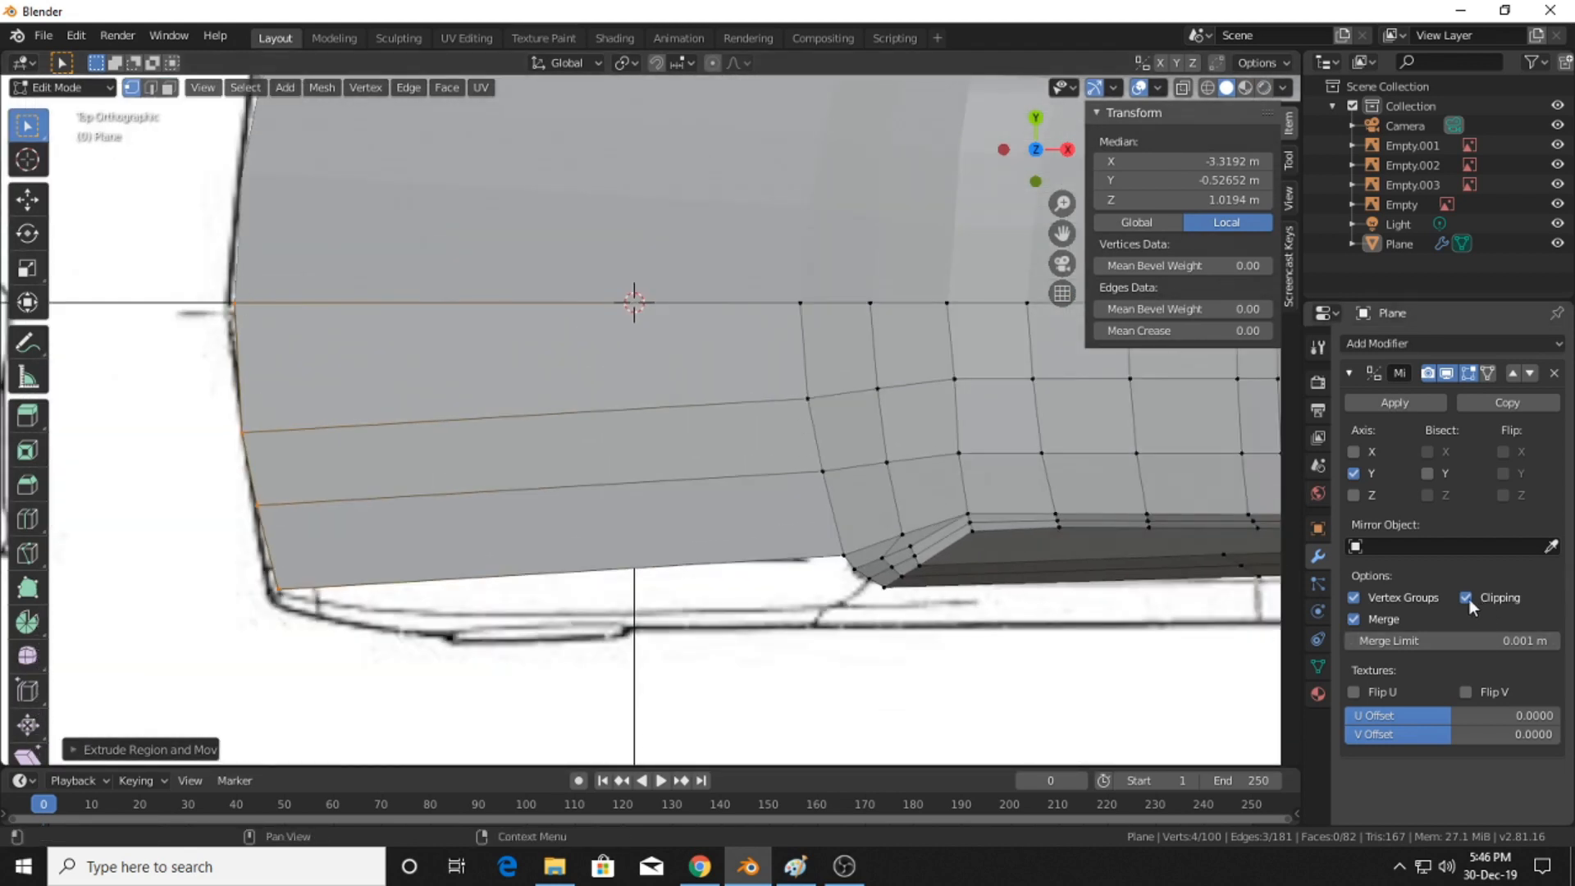
middle_click_drag(823, 600, 815, 492, "shift")
scroll(742, 549, "up", 2)
scroll(765, 520, "down", 3)
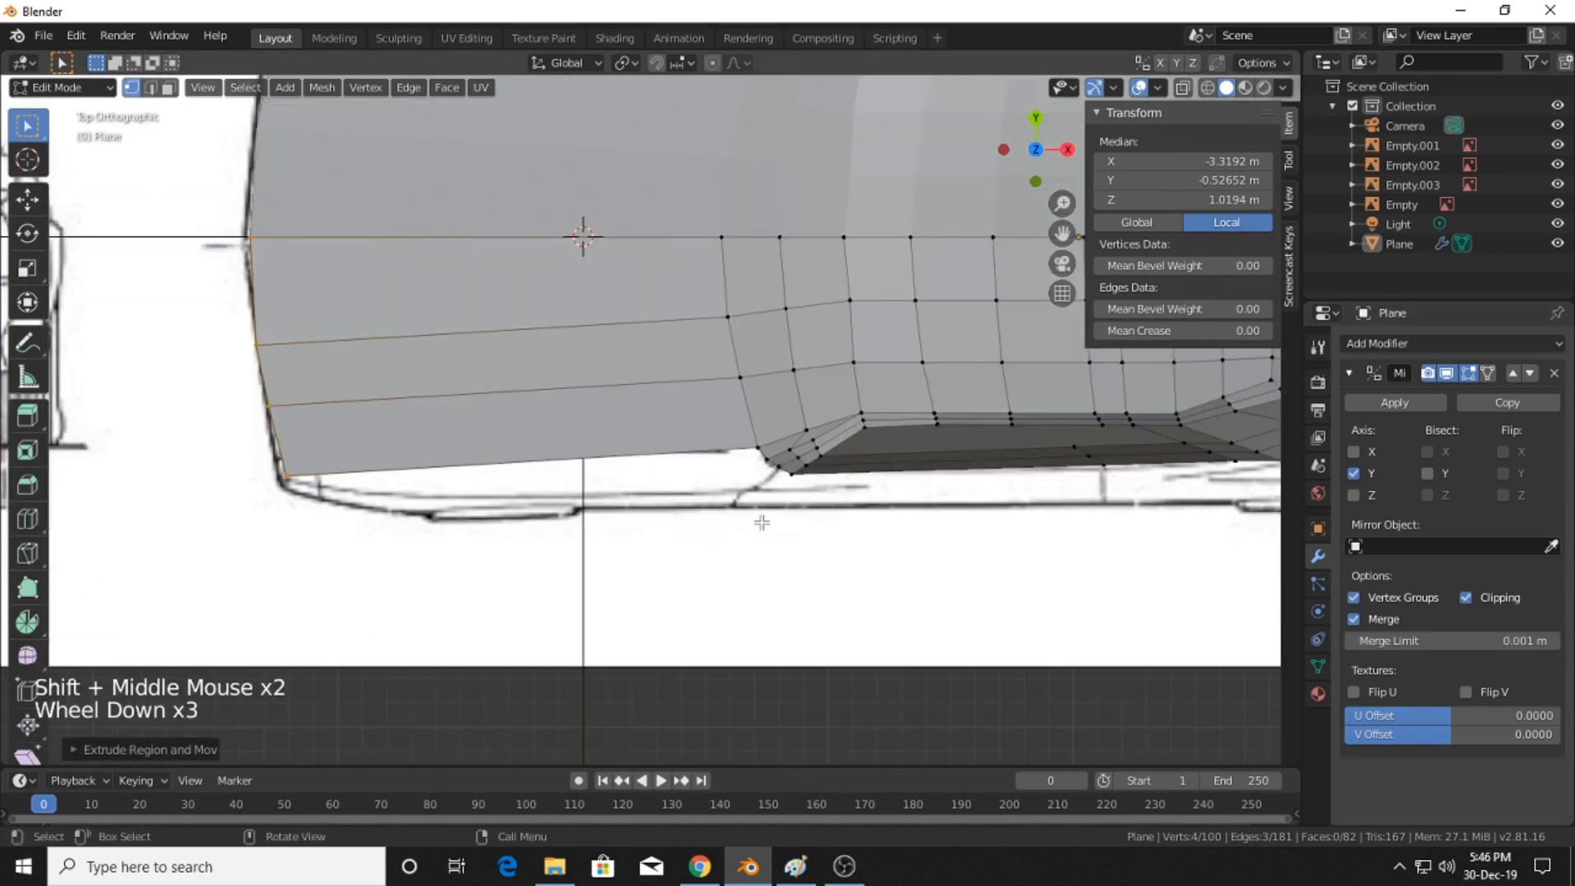
left_click(1005, 147)
scroll(787, 415, "up", 3)
middle_click_drag(861, 497, 825, 484, "shift")
middle_click_drag(624, 480, 800, 497)
scroll(689, 495, "down", 4)
scroll(800, 496, "down", 2)
scroll(800, 497, "down", 2, "shift")
middle_click_drag(1189, 472, 833, 461, "shift")
left_click(935, 531)
scroll(1049, 504, "down", 1)
scroll(1049, 504, "down", 2)
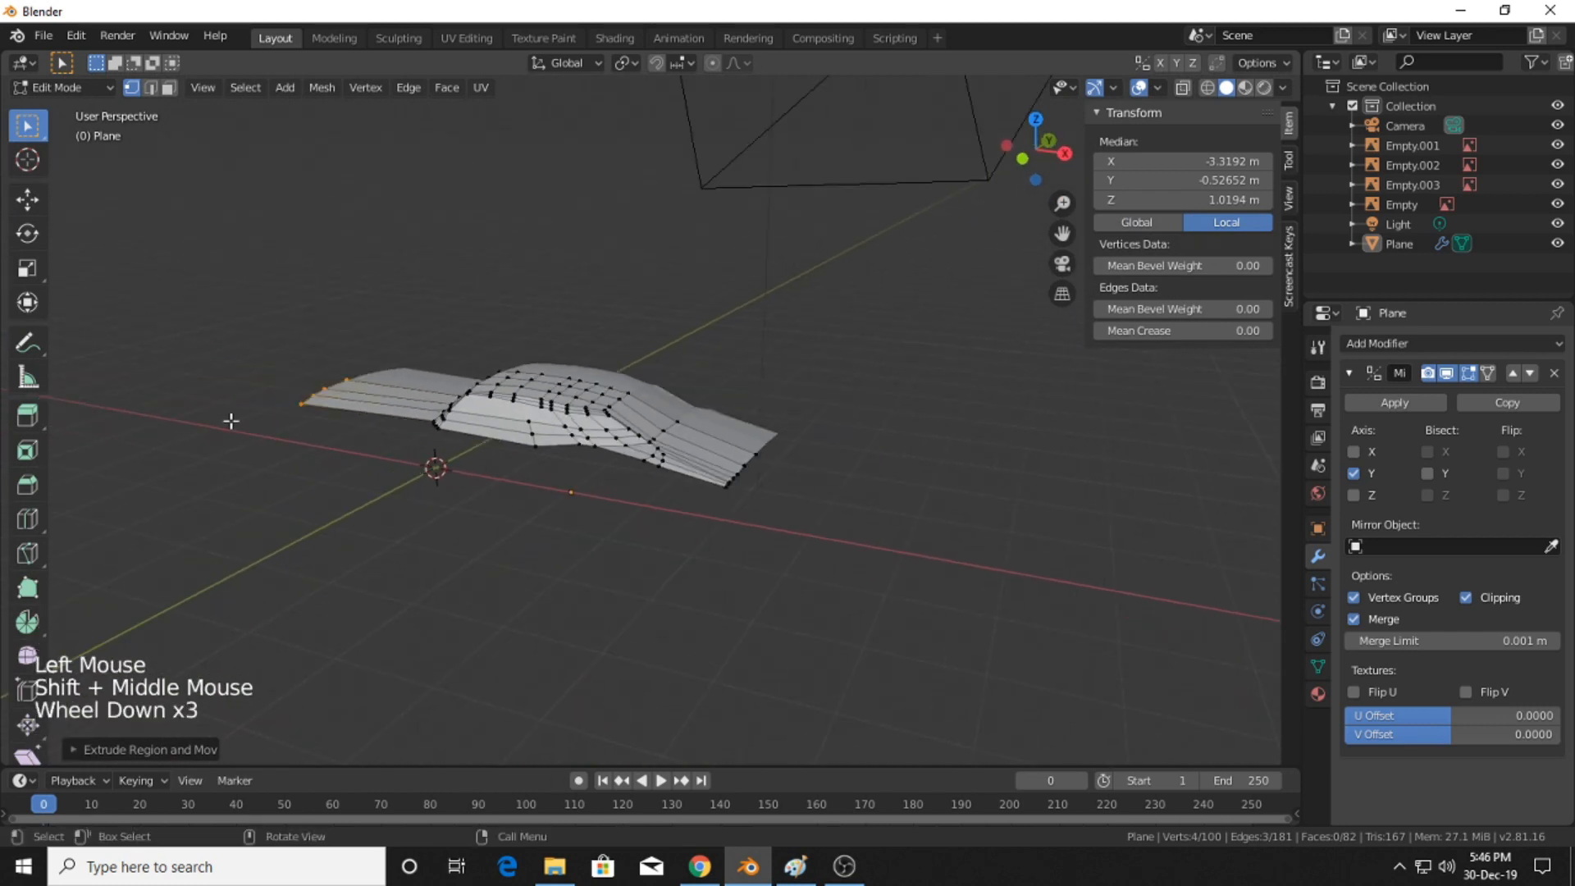
middle_click_drag(690, 431, 880, 451)
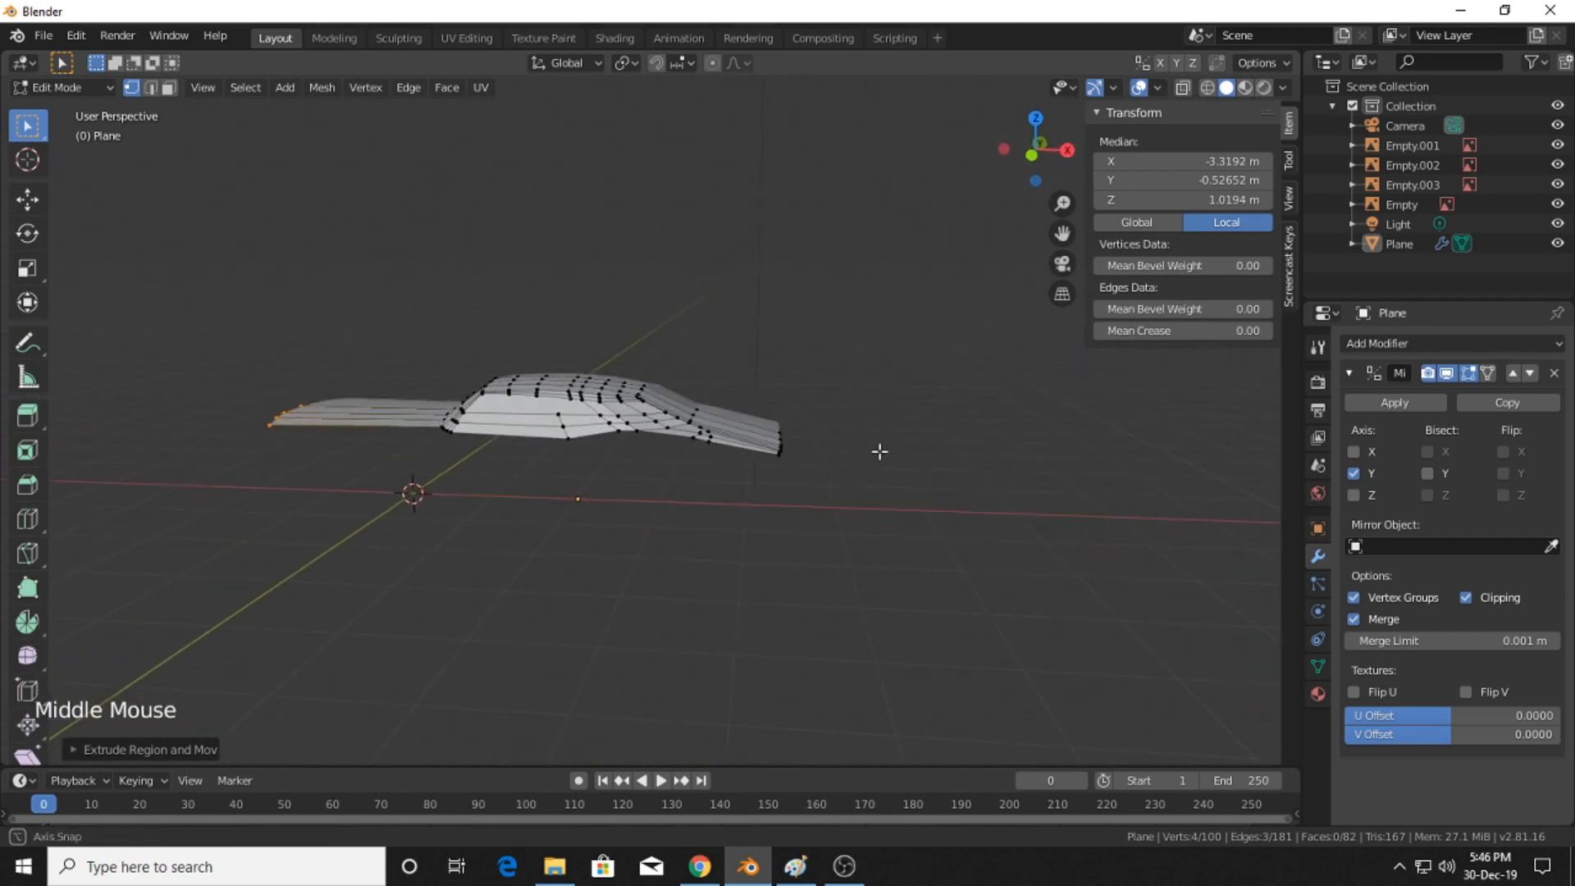
- Try hiding the rear roof and body vertices selected in the side view, and reveal the hidden geometry again
left_click(1040, 143)
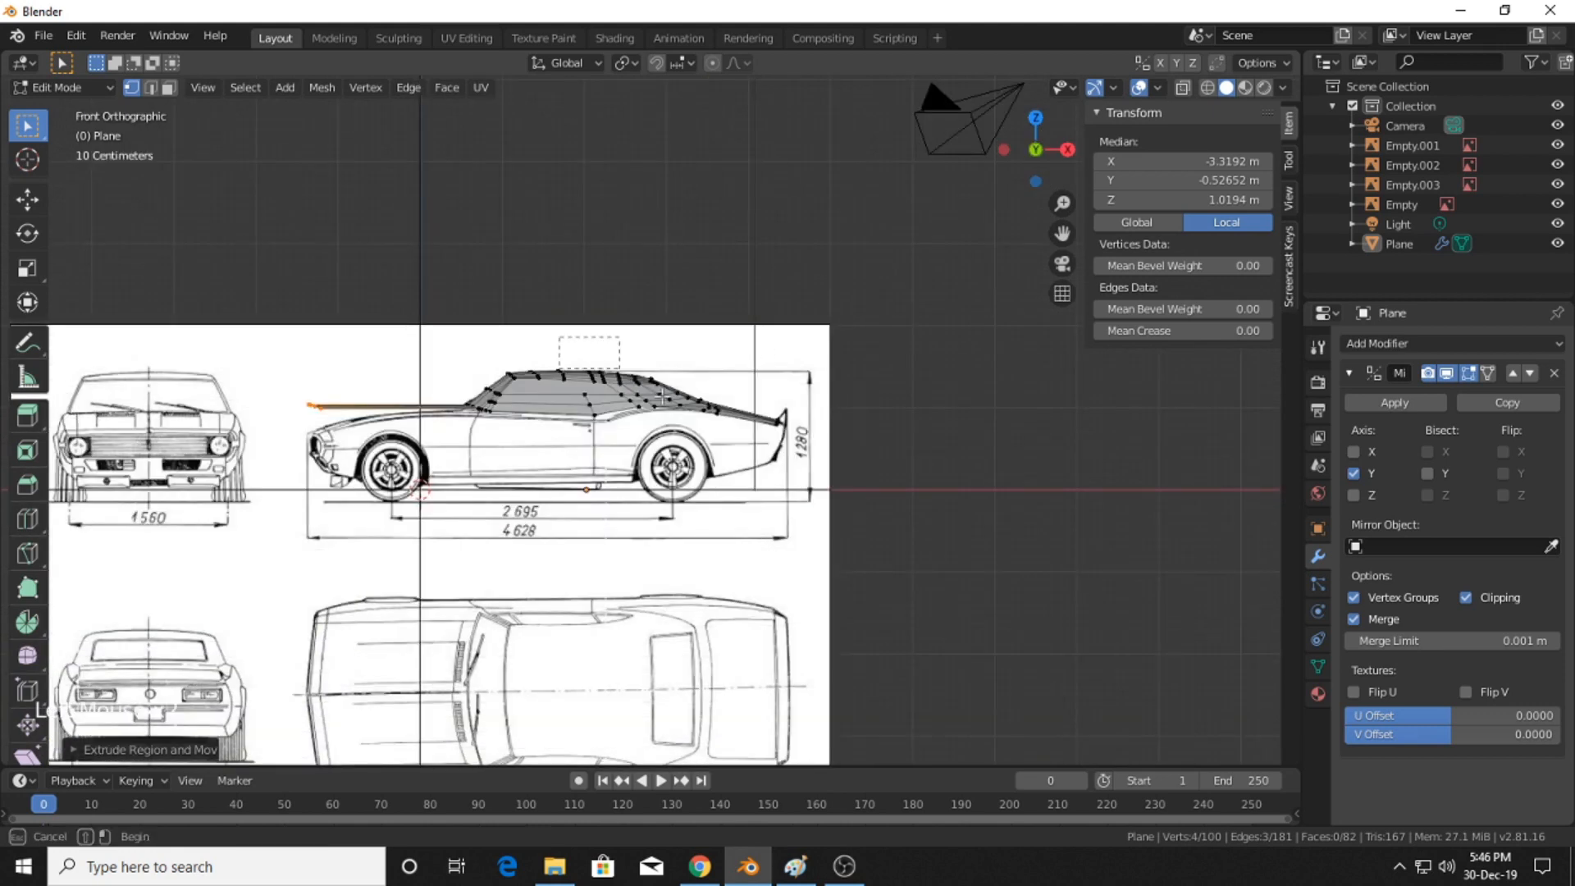
left_click_drag(780, 452, 781, 452)
key("h")
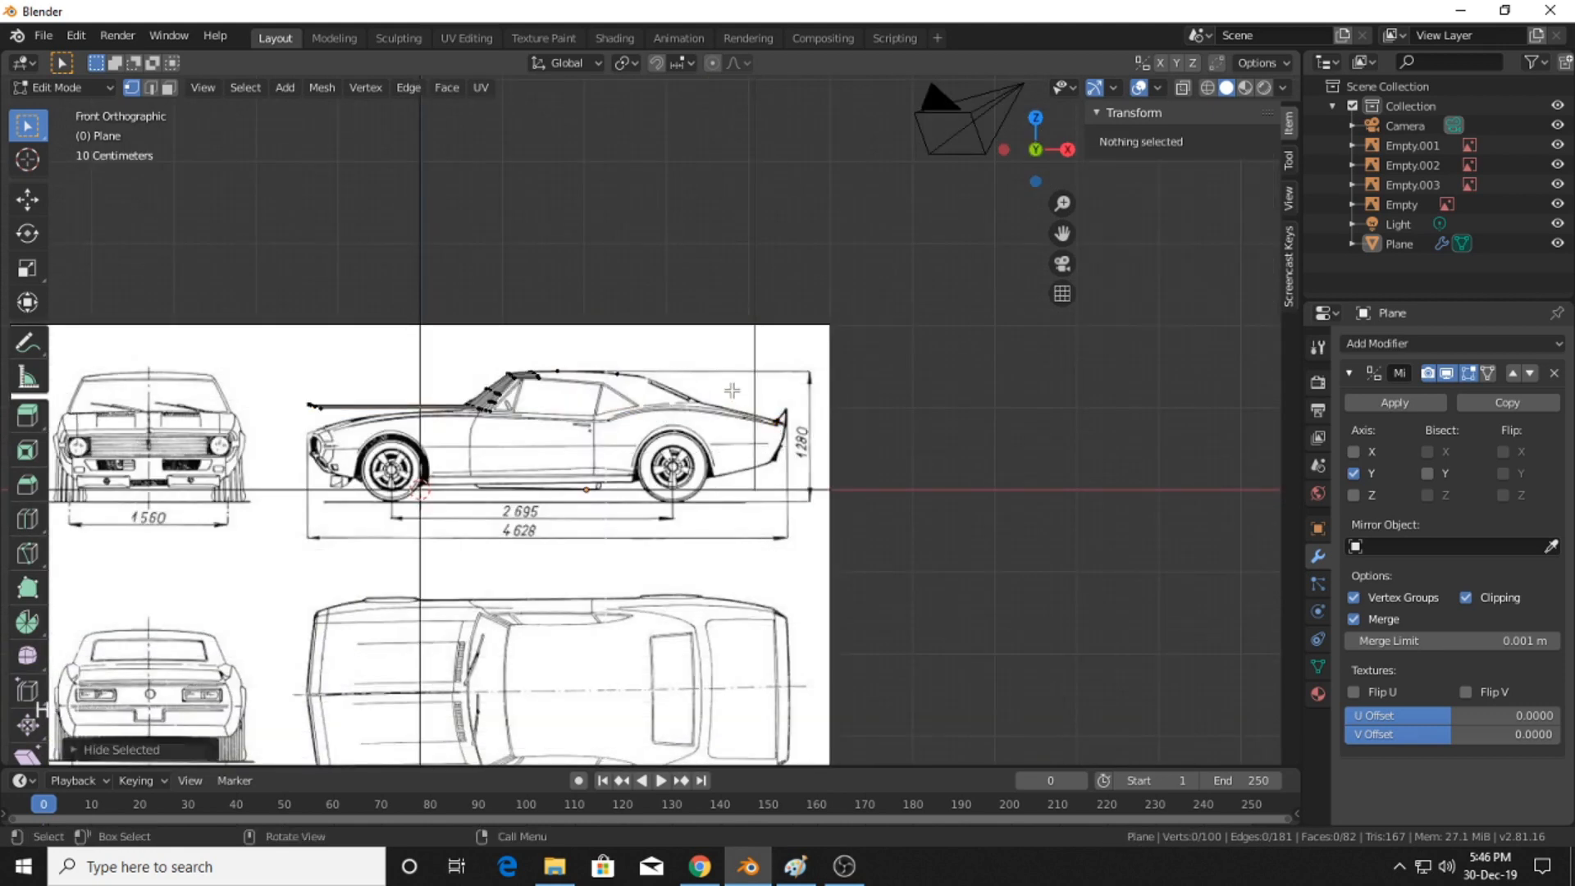
middle_click_drag(654, 387, 773, 407)
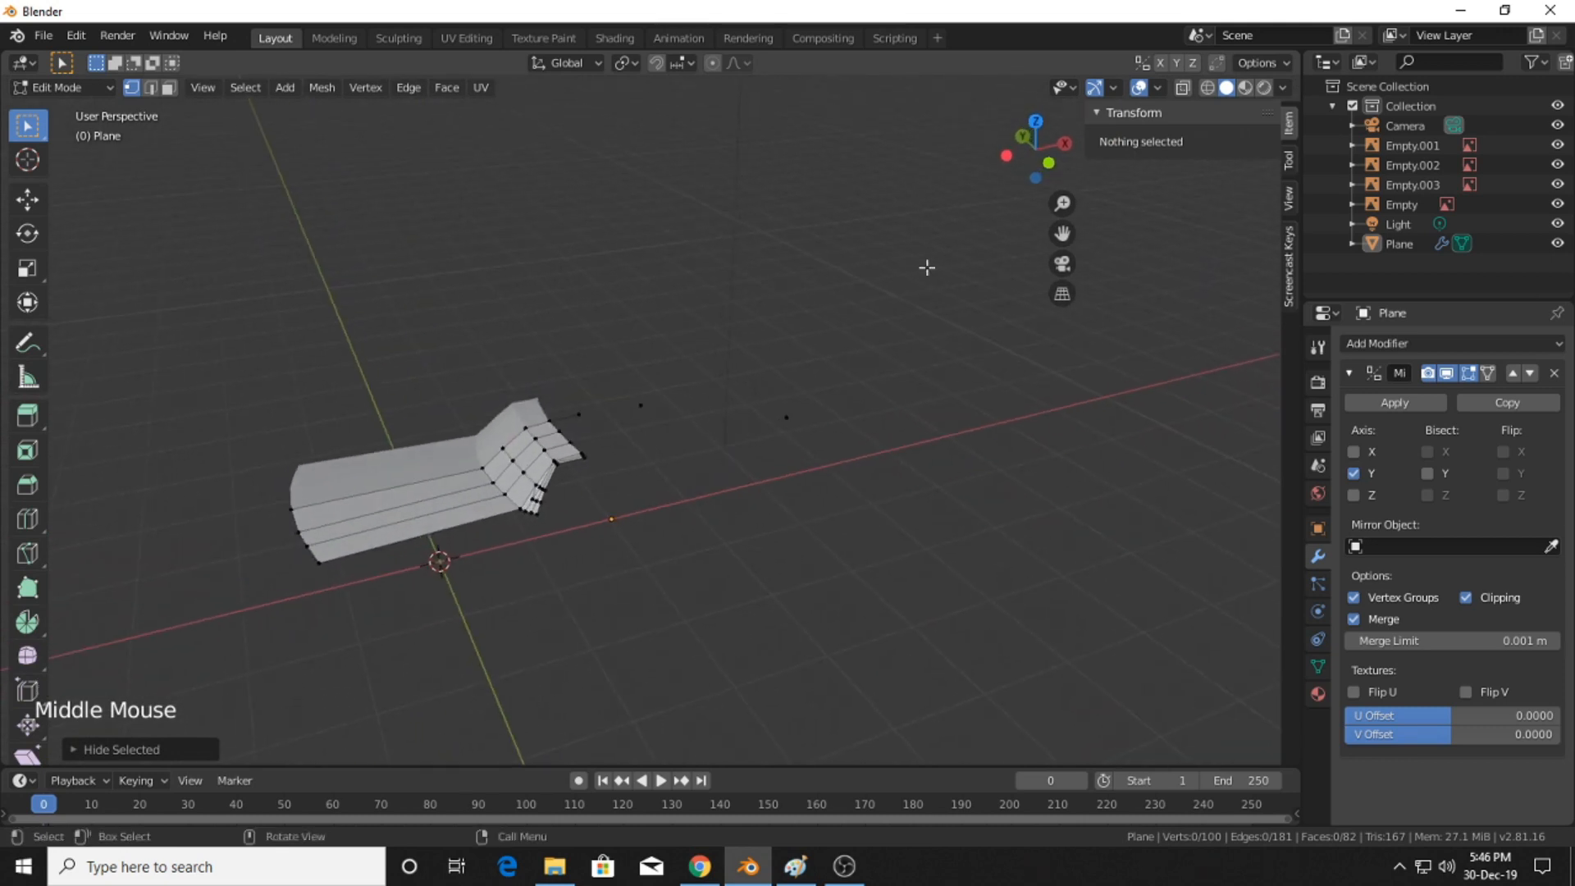
left_click(1009, 156)
middle_click_drag(952, 405, 750, 487, "shift")
scroll(952, 421, "up", 5)
scroll(952, 422, "up", 3)
scroll(942, 421, "down", 4)
key("alt+h")
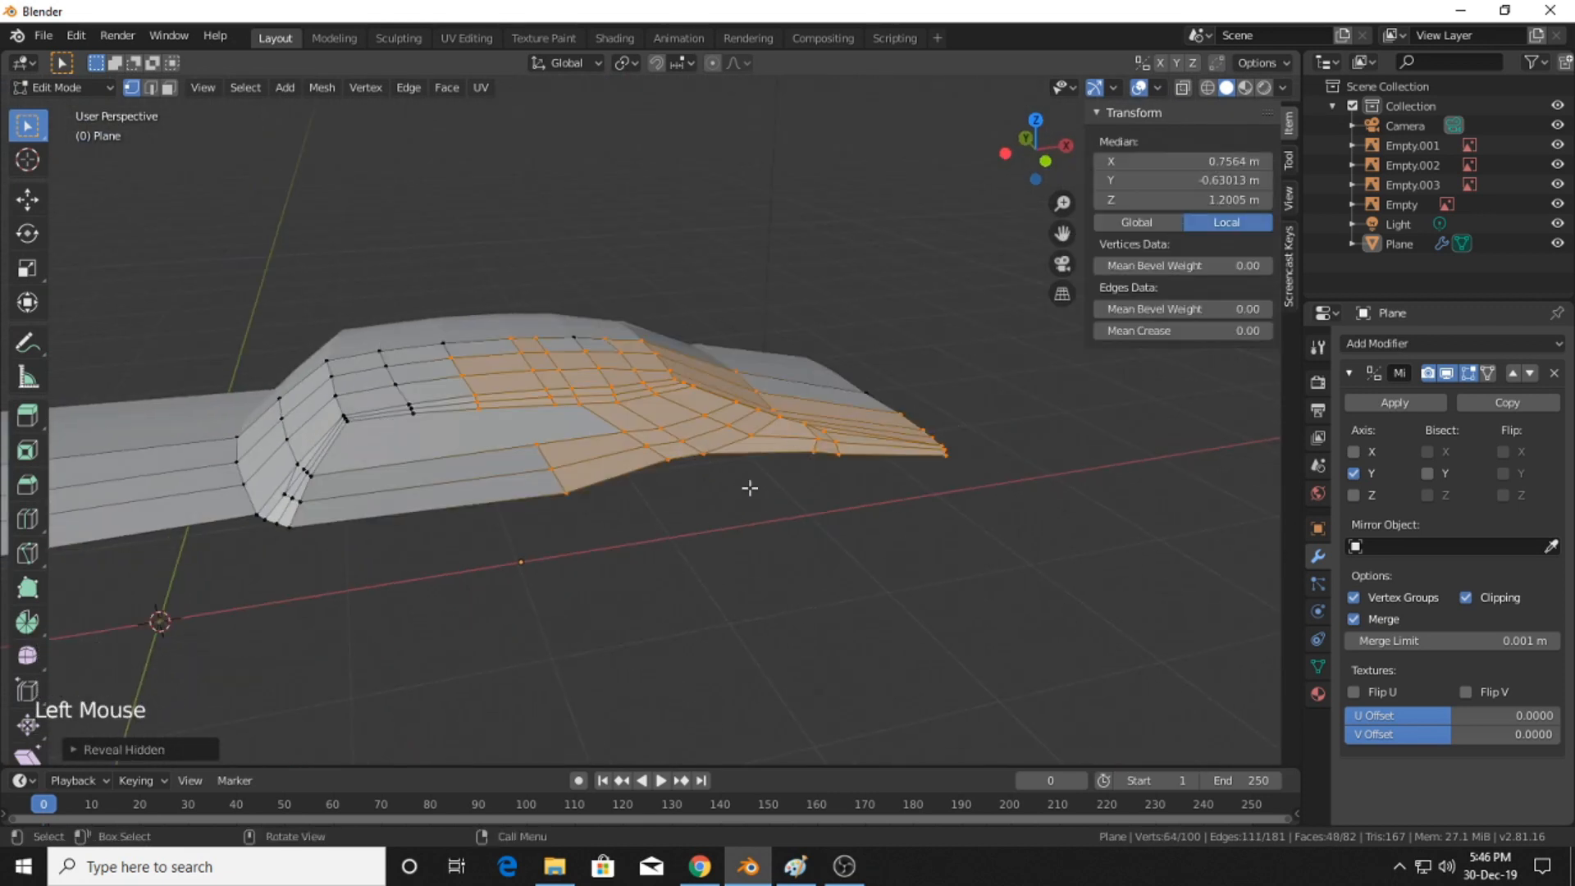
- Select the rear roof and trunk part of the mesh in perspective and hide it
left_click(1009, 520)
middle_click_drag(1009, 520, 849, 516)
left_click_drag(492, 295, 1068, 582)
key("h")
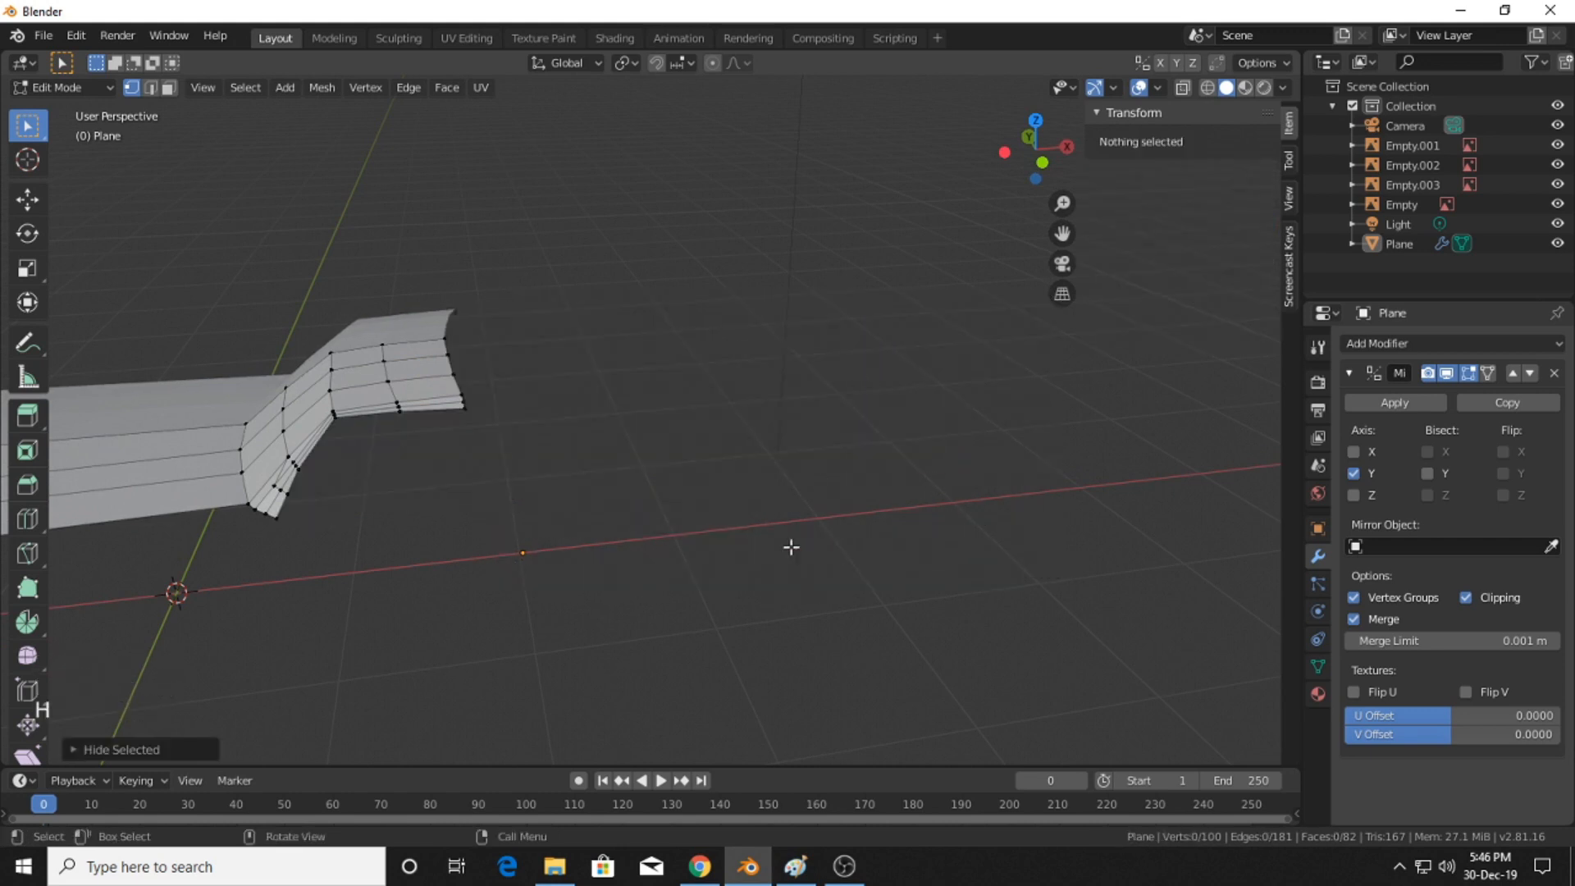
- Examine the windshield and hood in wireframe shading against the blueprint of the car's front
double_click(1066, 146)
middle_click_drag(820, 369, 799, 358, "shift")
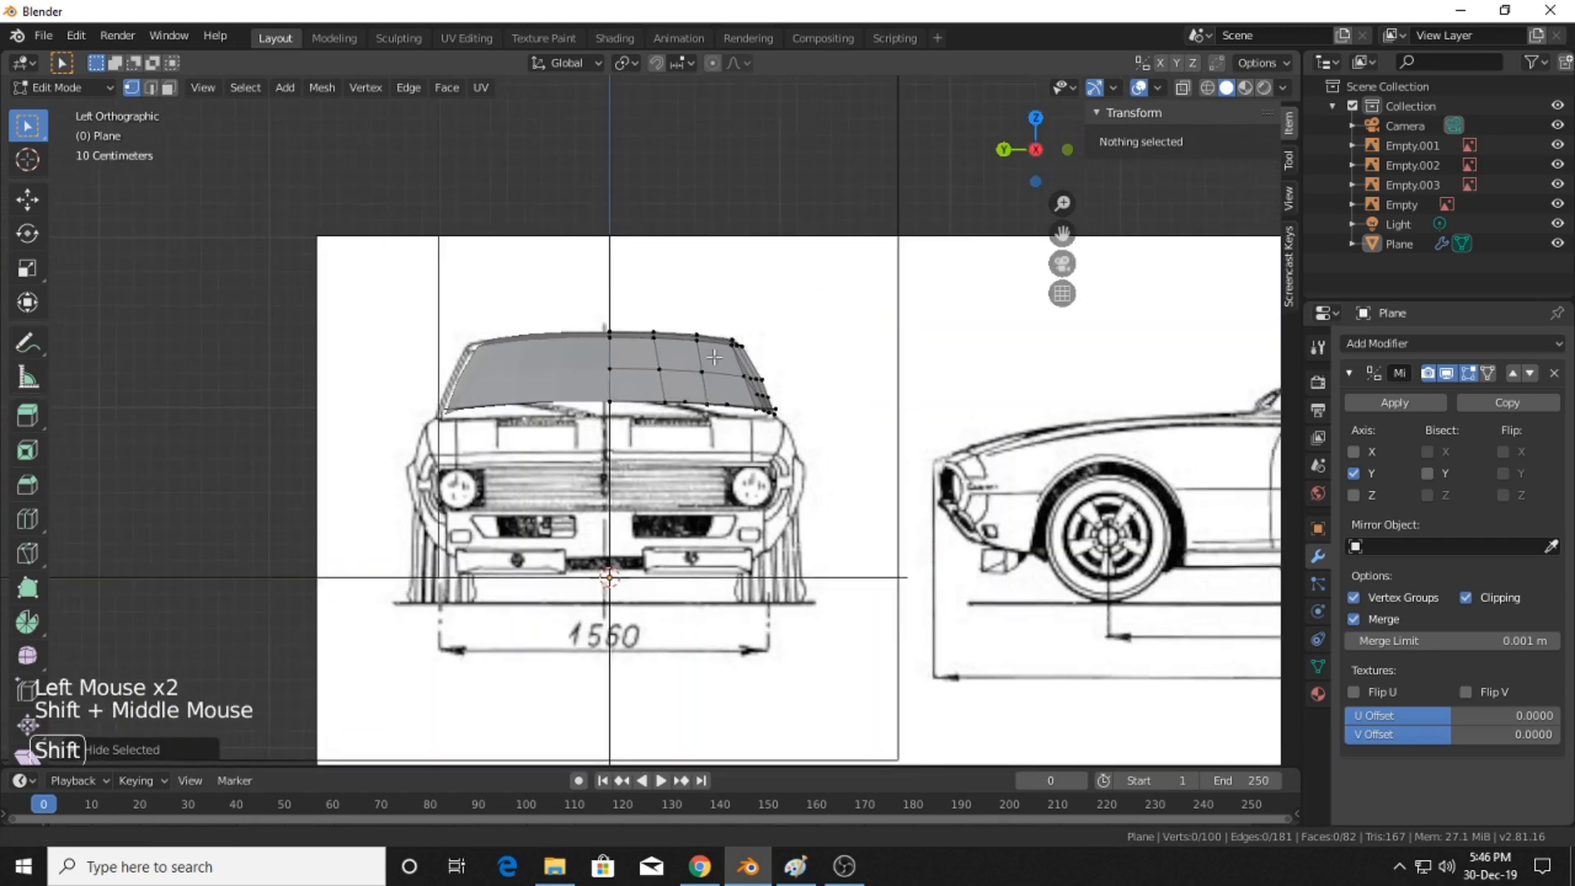
scroll(800, 359, "up", 4)
left_click(1206, 87)
mouse_move(956, 256)
middle_mouse_down("shift")
mouse_move(716, 401)
mouse_move(735, 415)
middle_mouse_up("shift")
scroll(716, 401, "up", 4)
scroll(716, 401, "down", 2)
scroll(749, 426, "down", 7)
scroll(965, 458, "down", 3)
middle_click_drag(966, 458, 721, 556, "shift")
scroll(826, 407, "up", 5)
scroll(746, 552, "down", 2)
- Select the hood's front edge vertices and lower them about 0.265 m to the hood line in the car's front blueprint
left_click(450, 484, "shift")
left_click(555, 479, "shift")
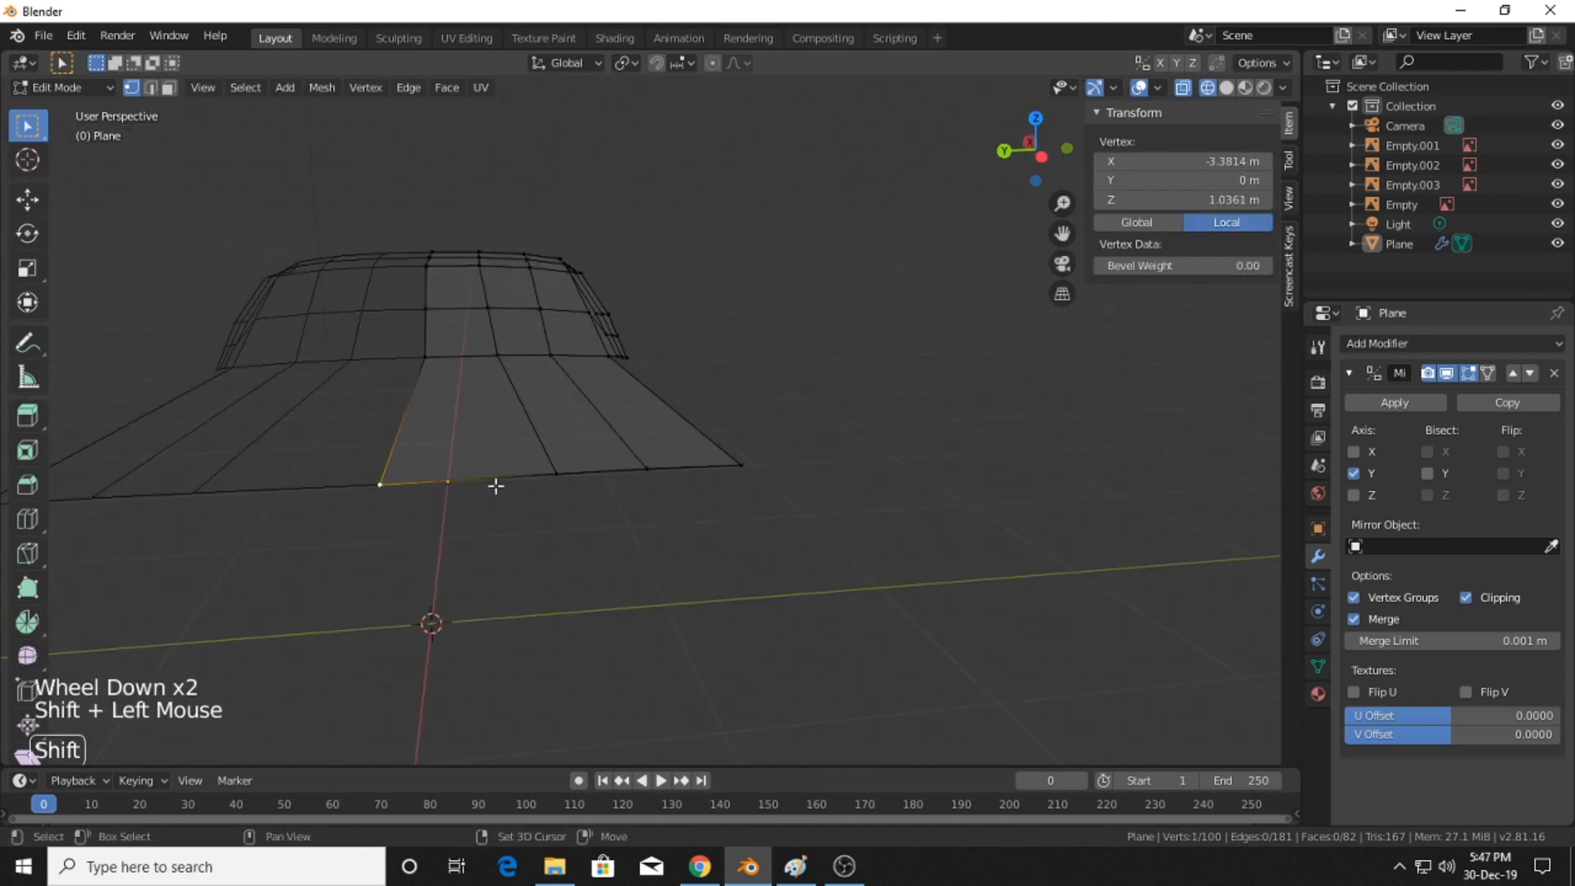
left_click(630, 480, "shift")
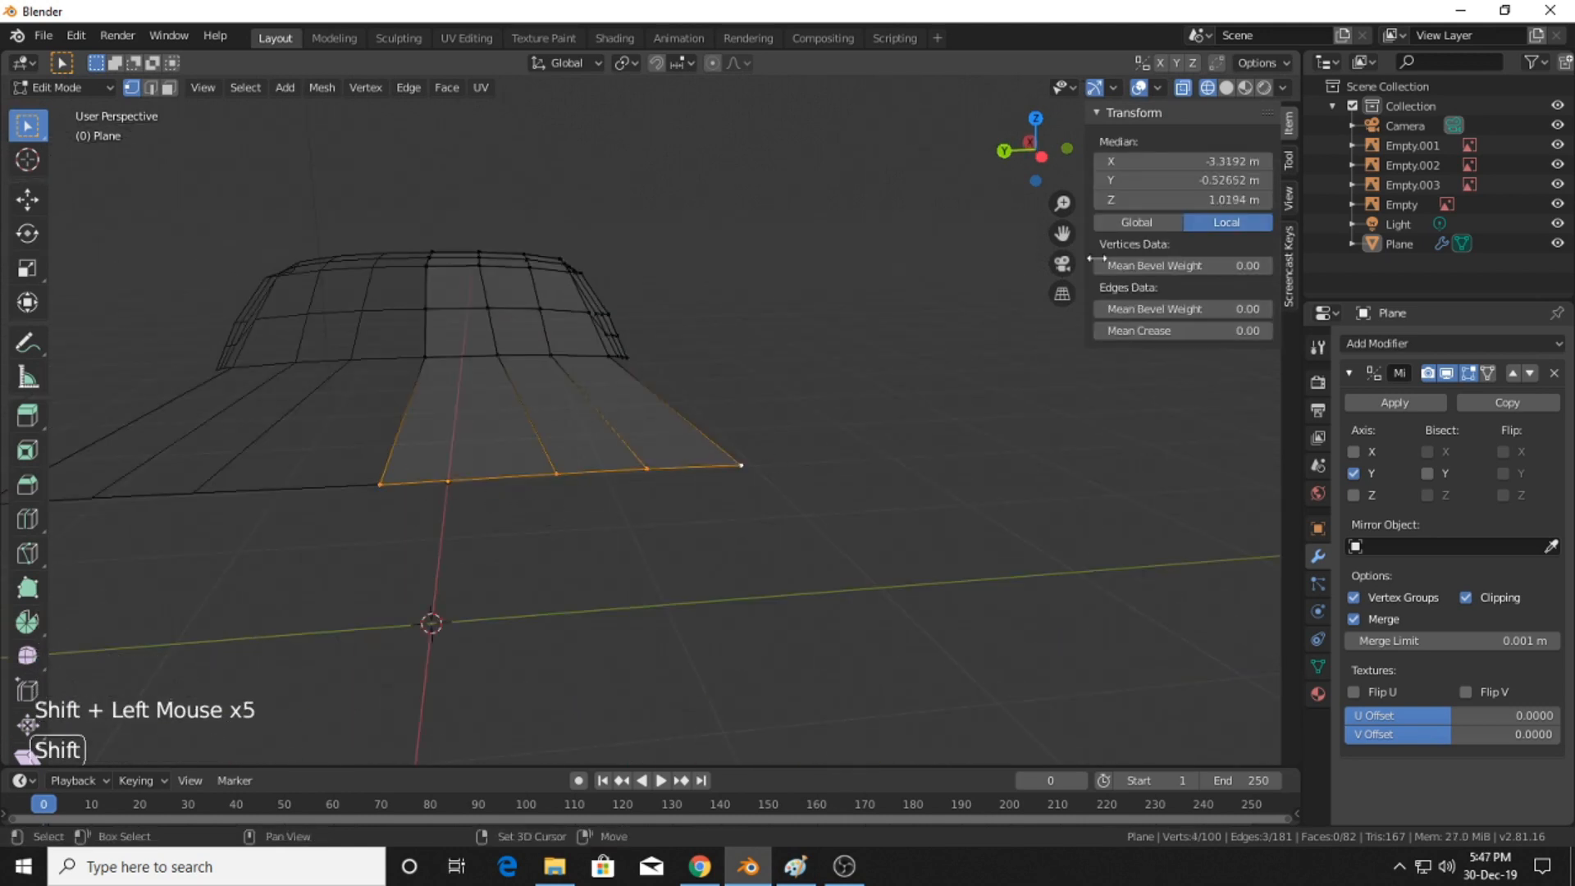
left_click(1031, 143)
middle_click_drag(765, 396, 930, 541, "shift")
scroll(792, 428, "up", 4)
scroll(801, 418, "up", 3)
middle_click_drag(843, 450, 864, 458, "shift")
scroll(864, 458, "down", 2)
middle_click_drag(748, 374, 780, 378, "shift")
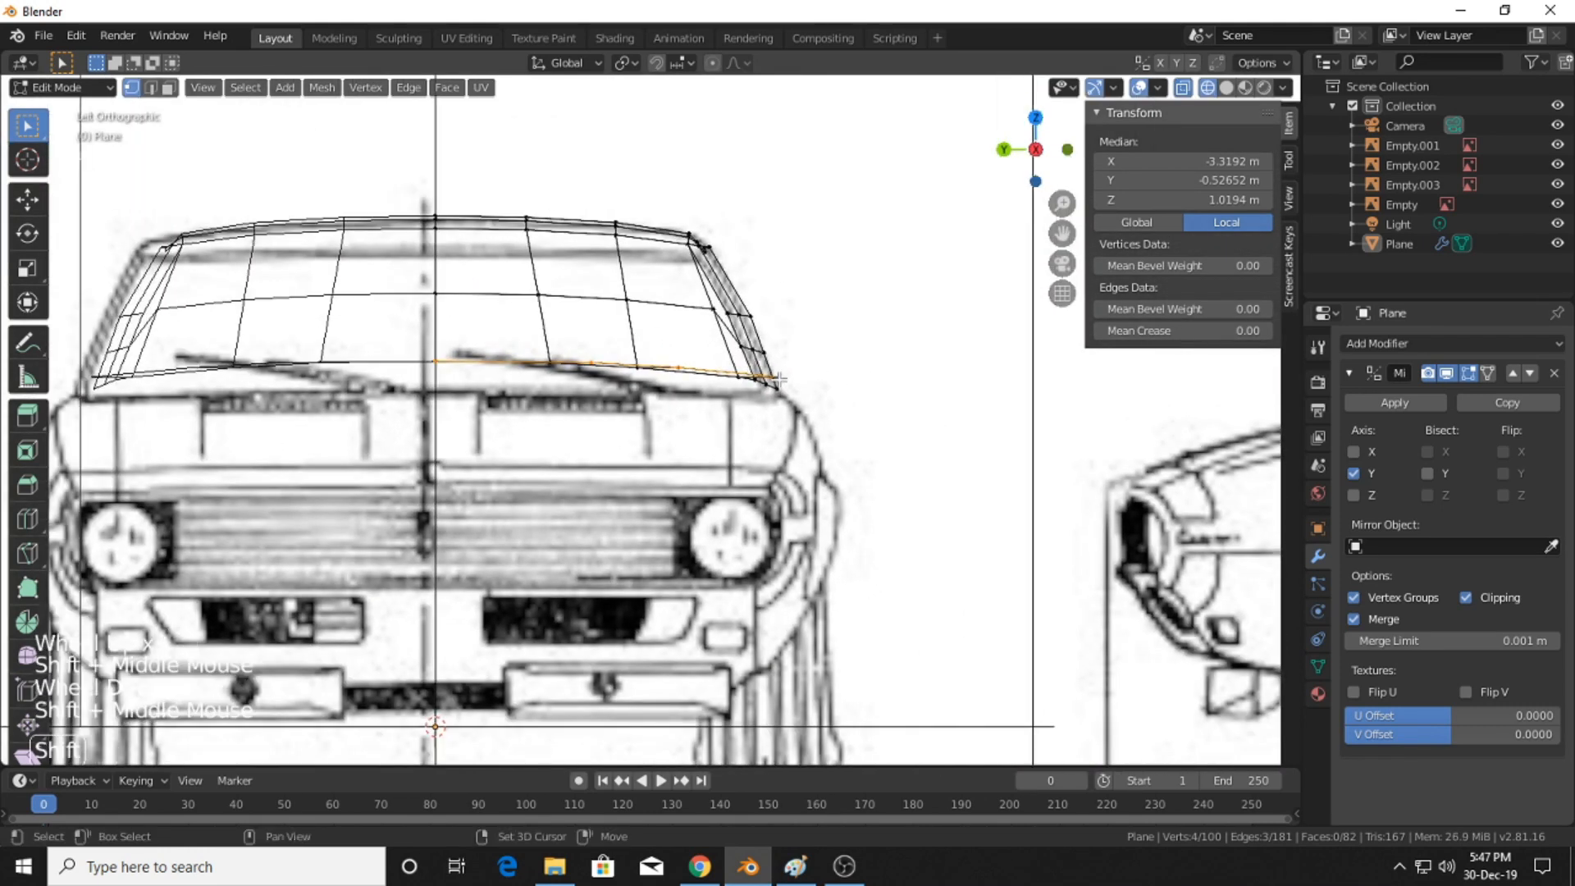
key("g")
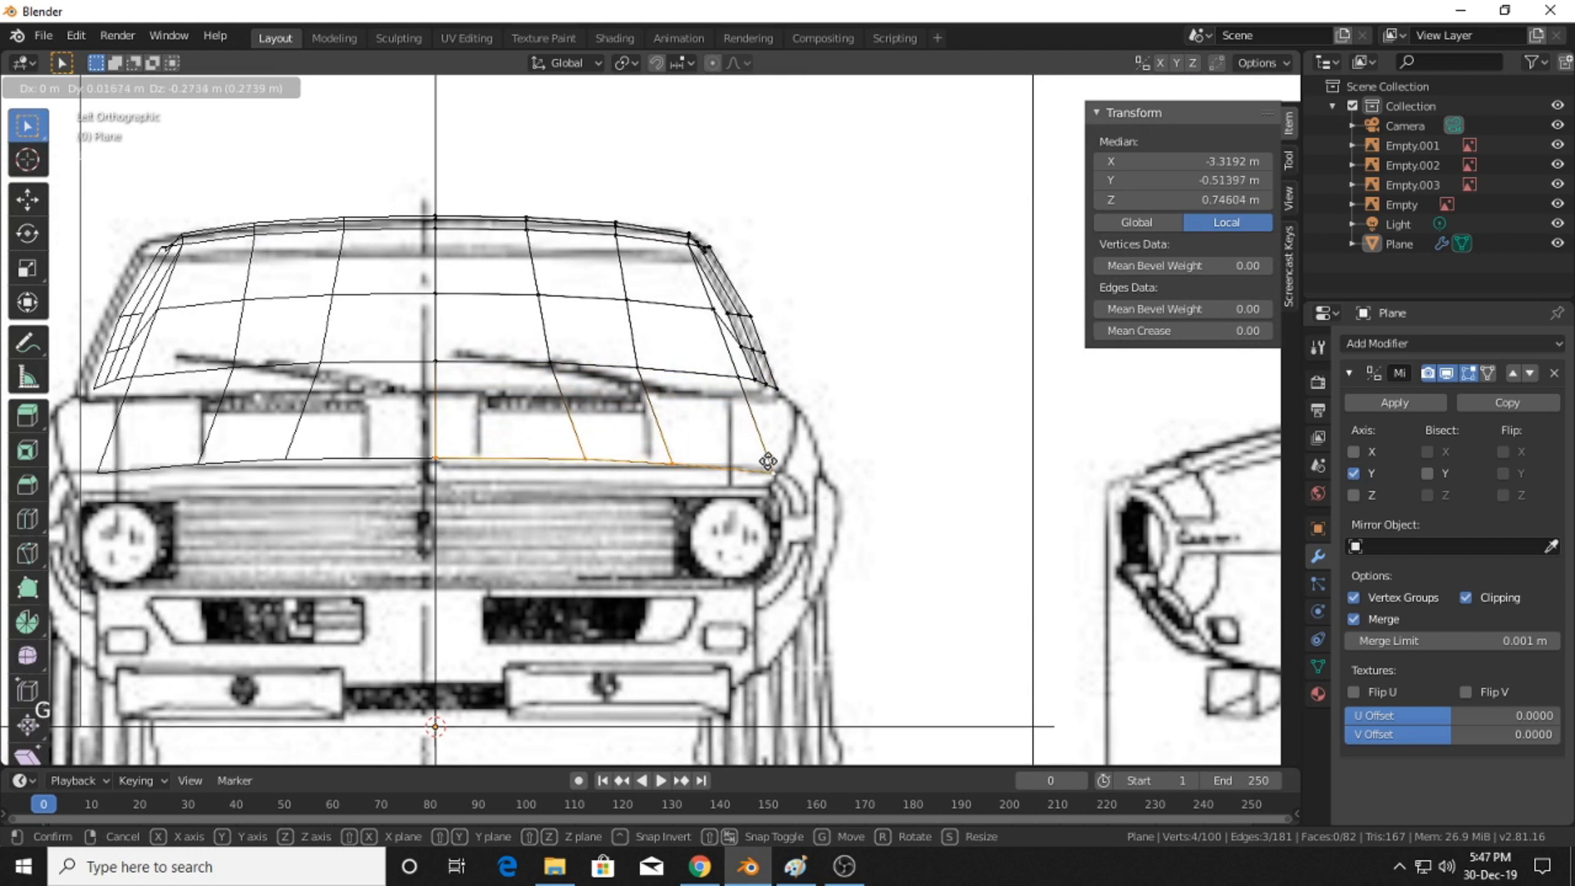
left_click(767, 457)
- Reposition the hood's four front edge vertices one by one to follow the hood line in the car's front blueprint
scroll(649, 419, "up", 2)
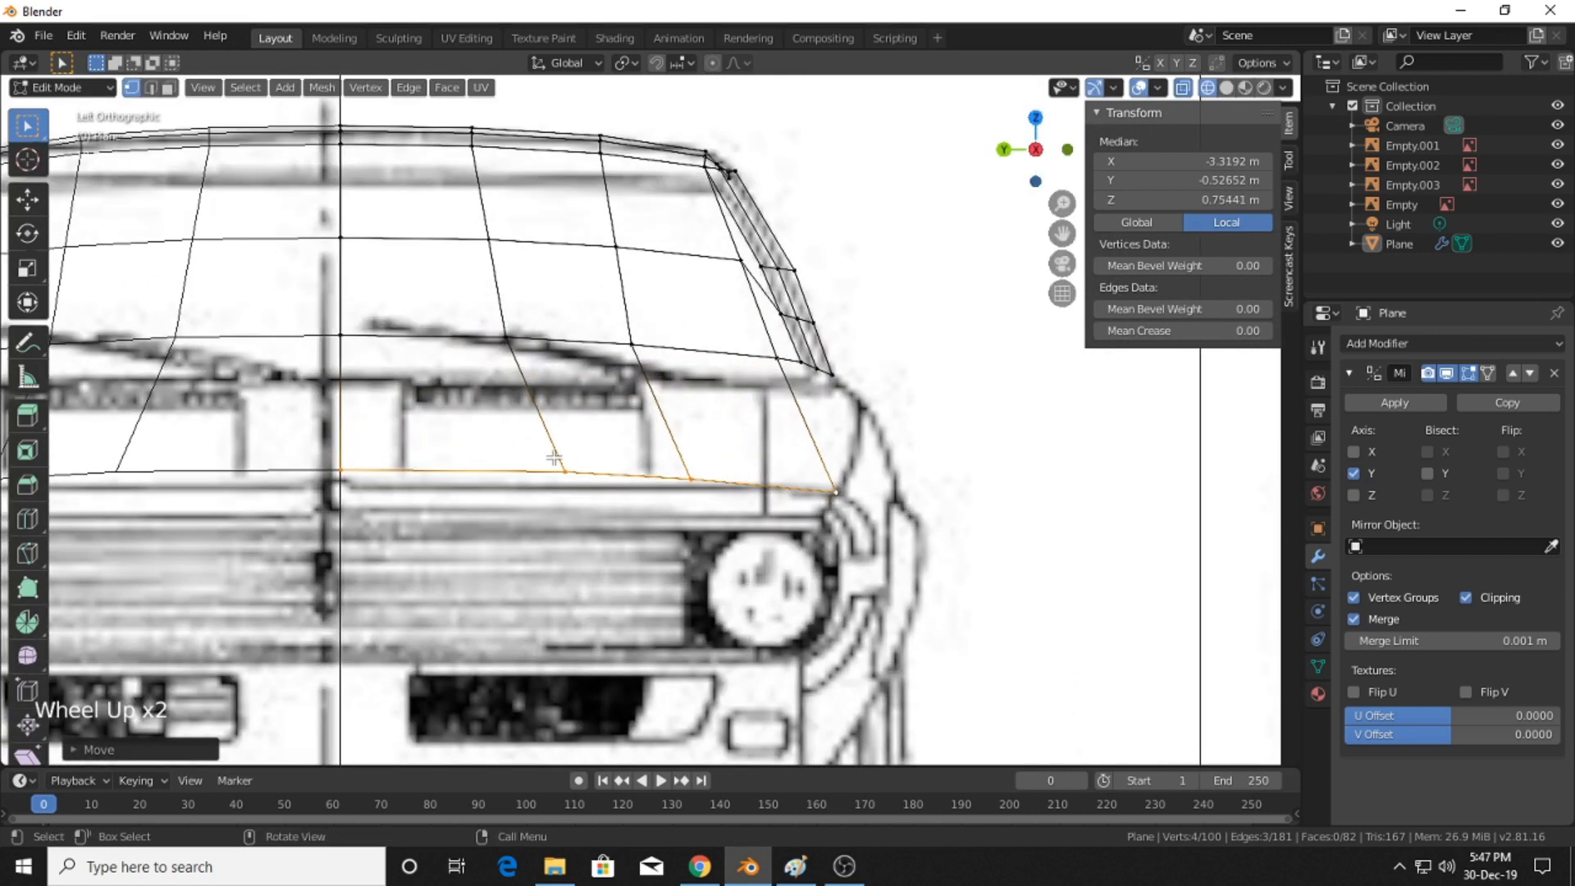
left_click(565, 471)
key("g")
left_click(580, 510)
left_click(711, 503)
key("g")
left_click(711, 505)
left_click(840, 494)
key("g")
left_click(797, 496)
left_click(338, 473)
key("g")
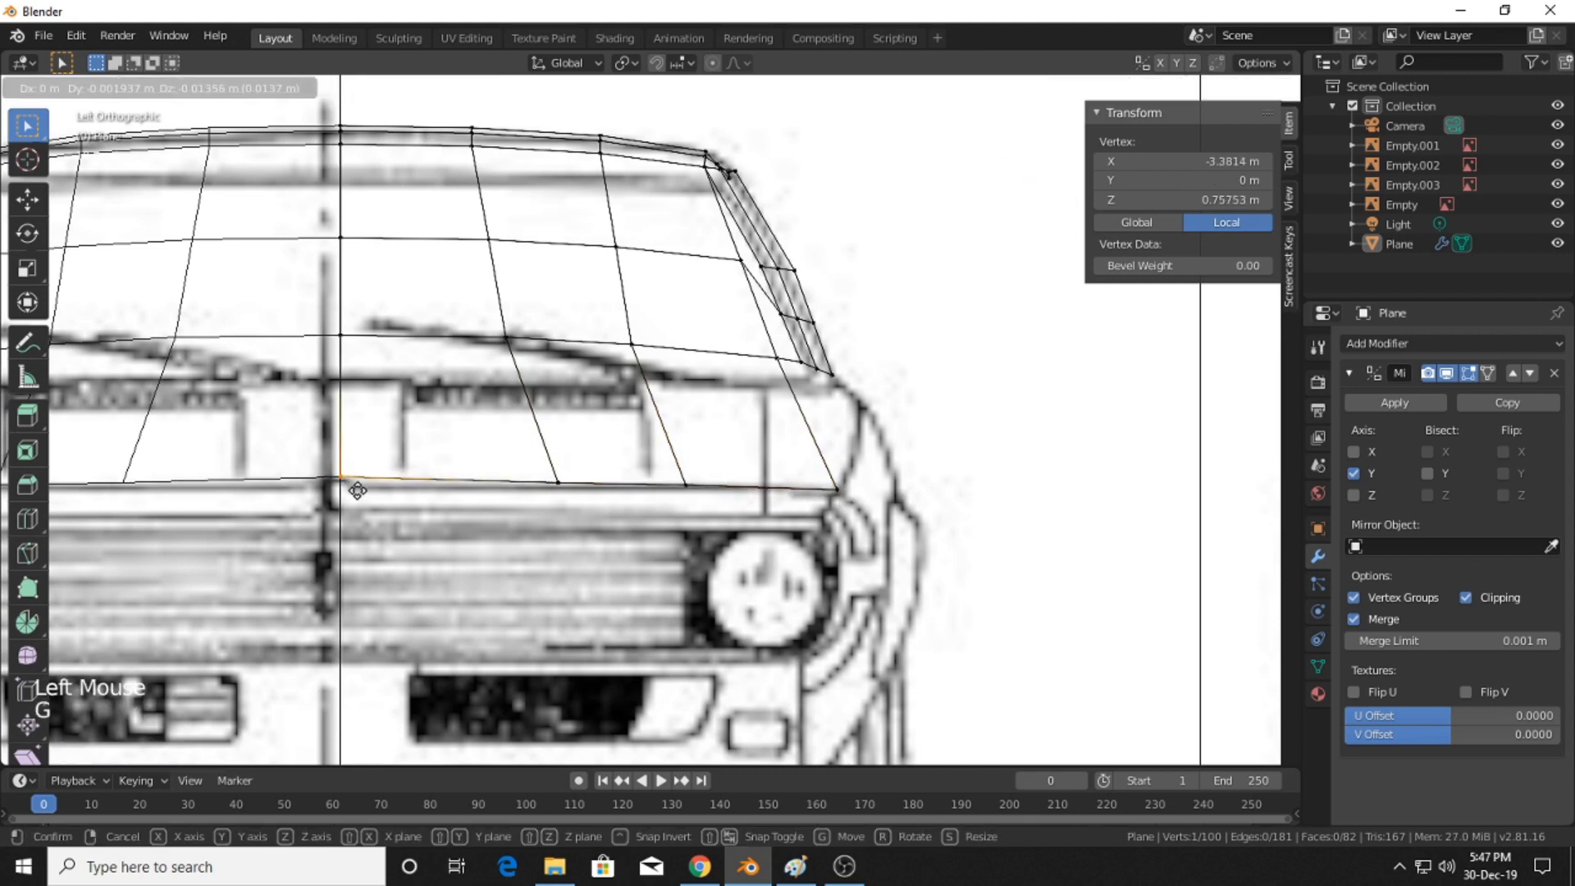
left_click(352, 484)
- Lower the four vertices along the windshield's base to the rear hood line in the front blueprint
left_click(506, 336)
key("g")
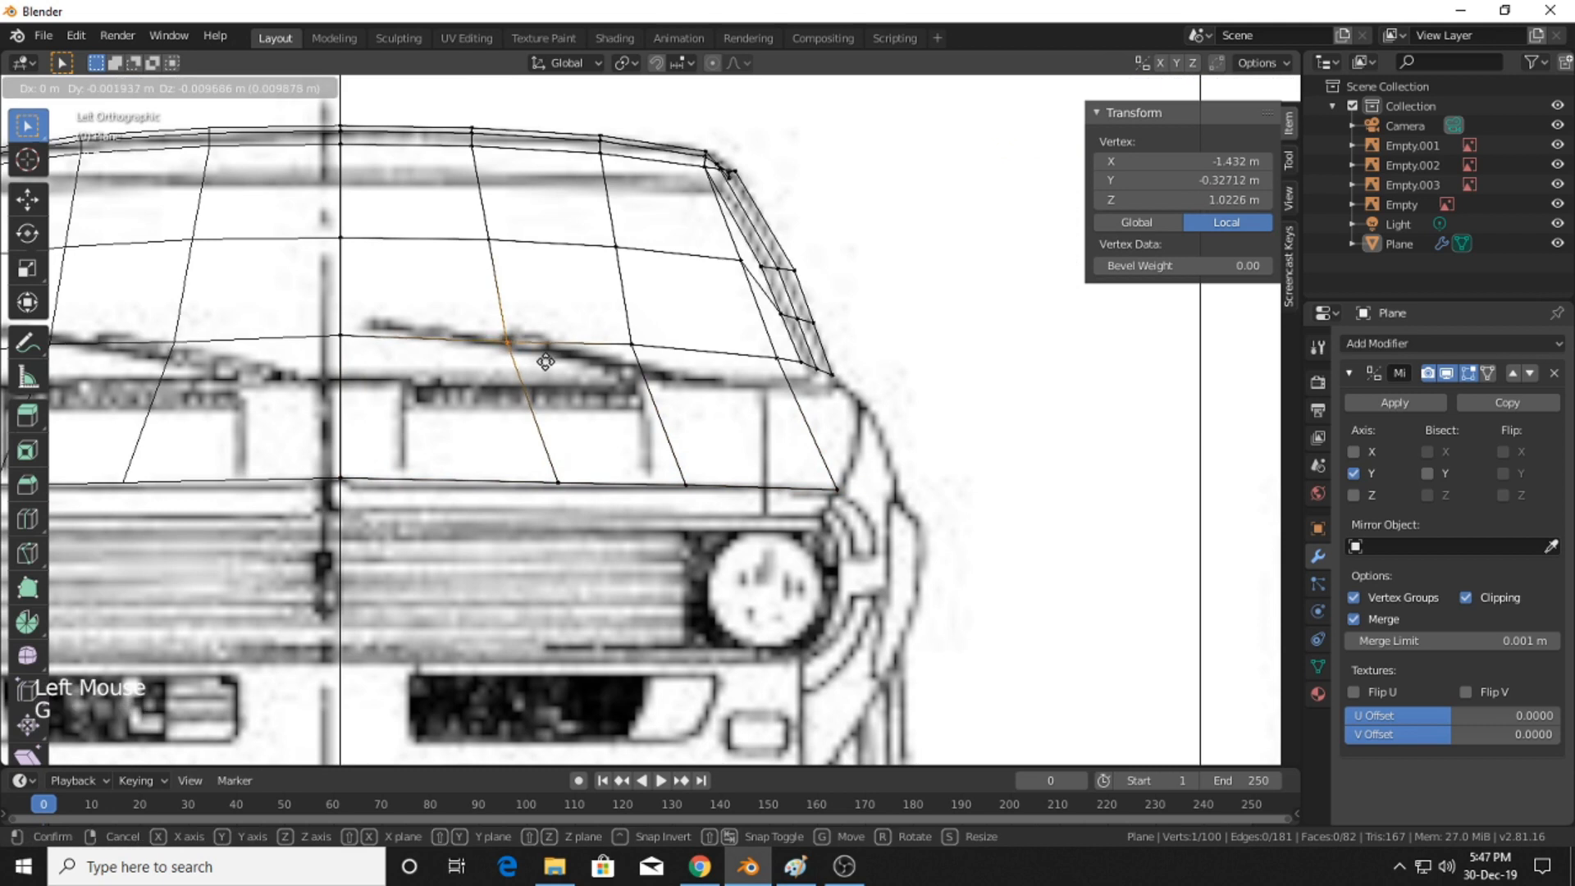
left_click(507, 380)
left_click(342, 337)
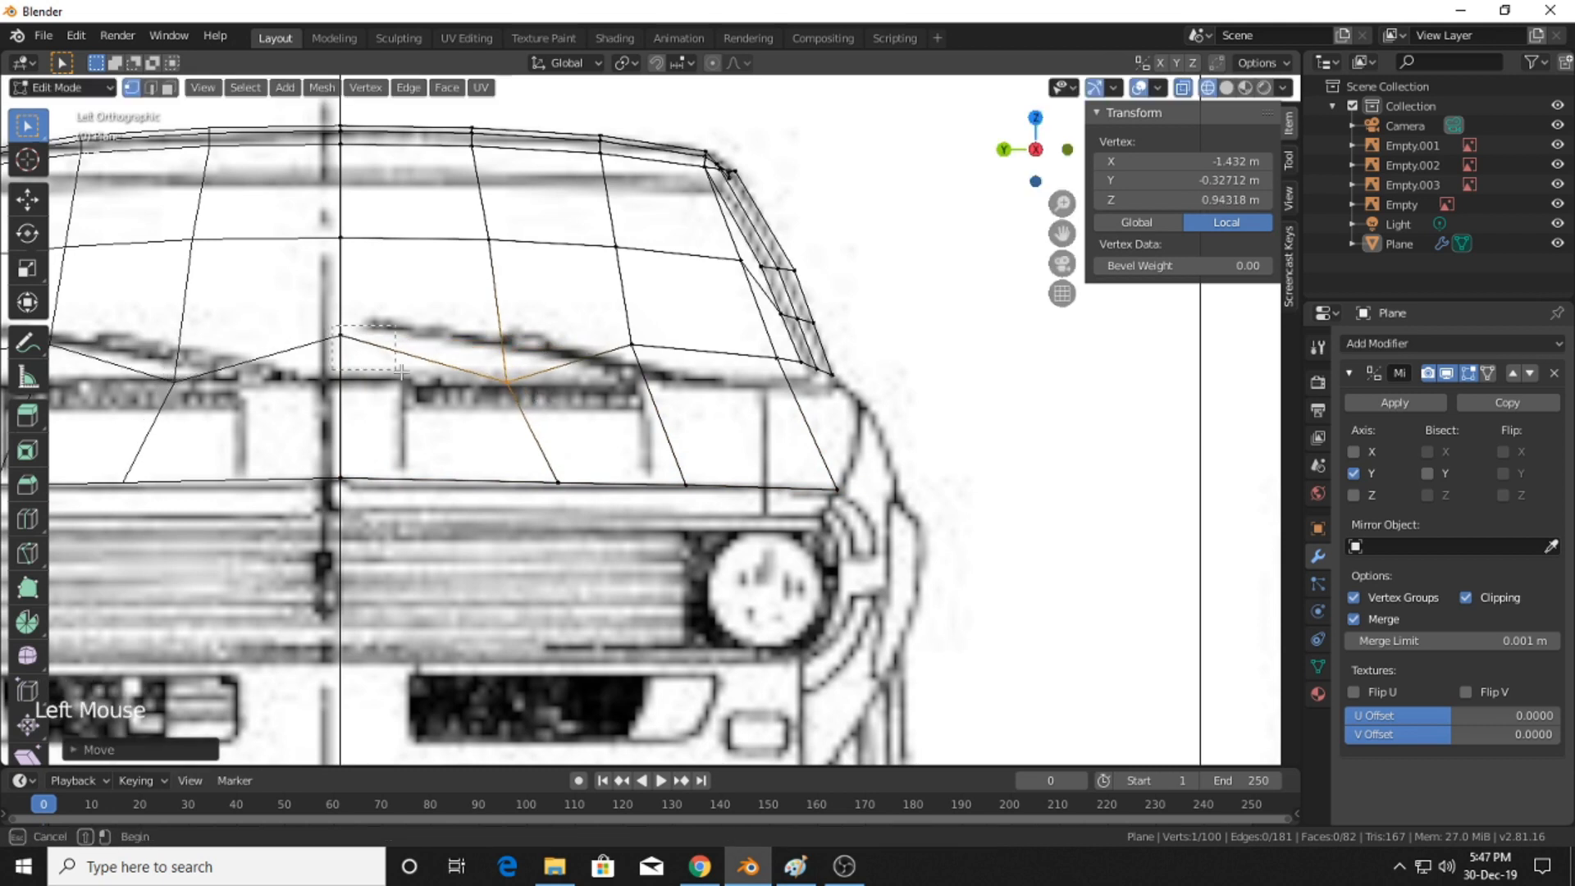
key("g")
left_click(390, 413)
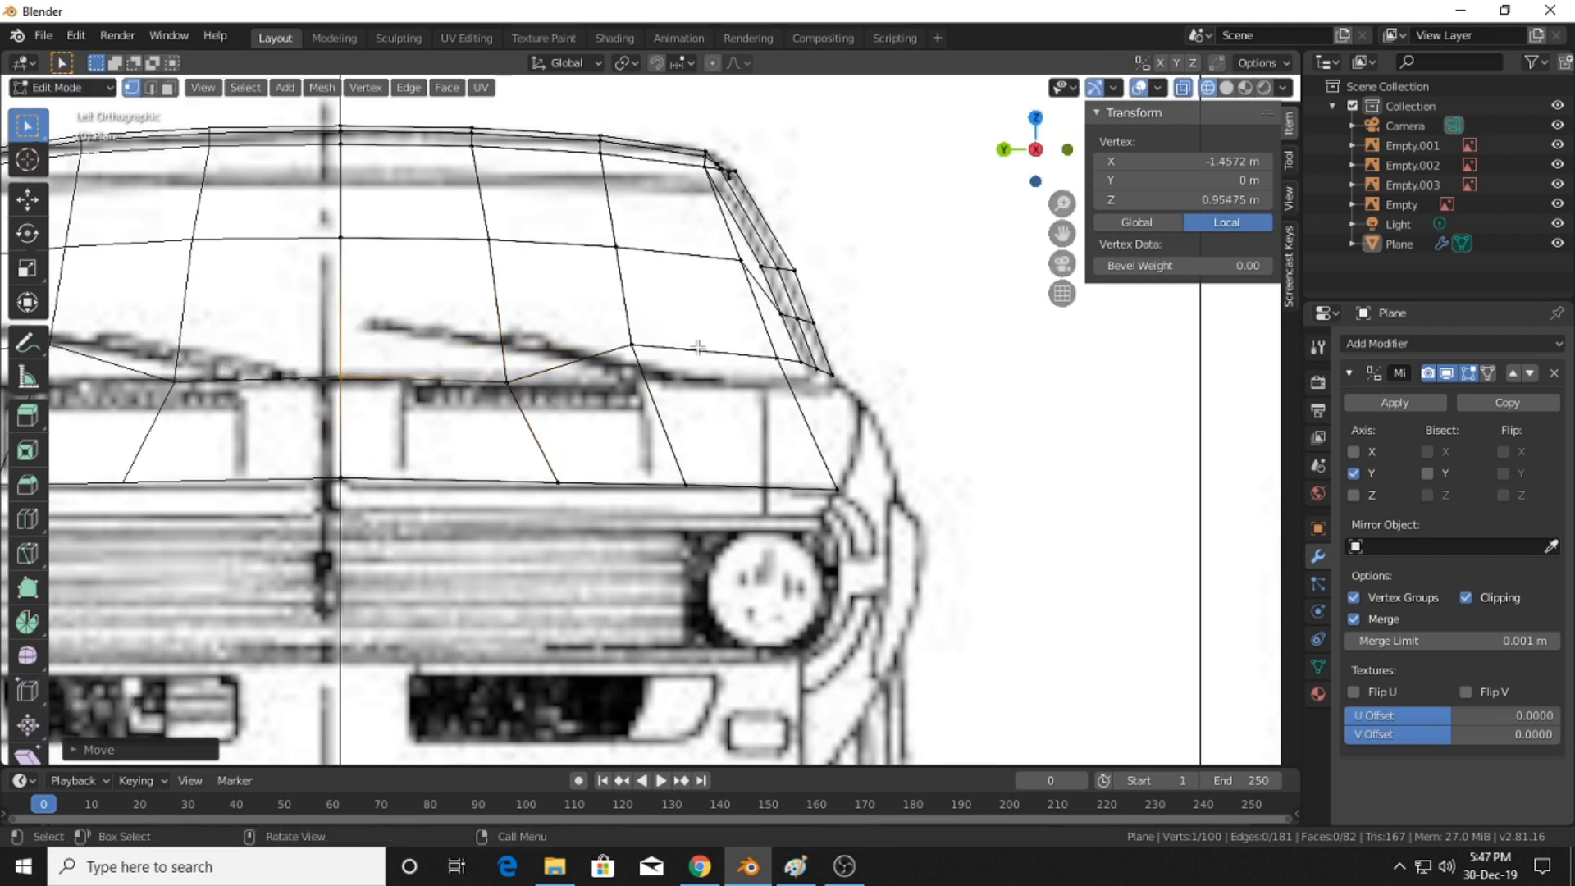
left_click(648, 357)
key("g")
left_click(678, 411)
left_click(785, 384)
key("g")
left_click(785, 402)
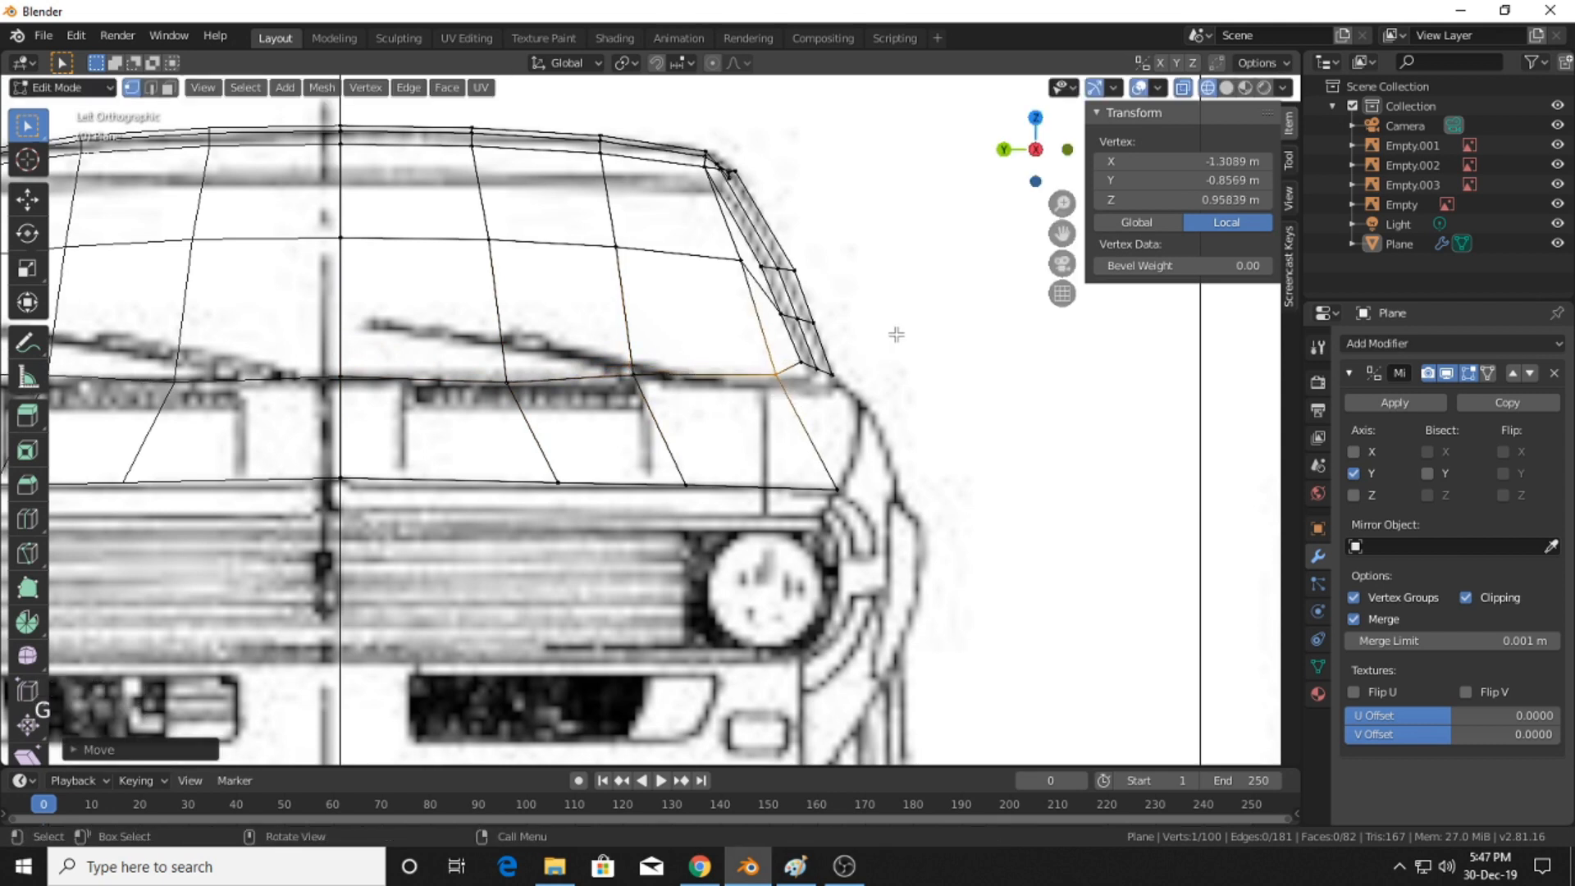
- Add five evenly spaced loop cuts across the hood between its front edge and the windshield base
scroll(893, 334, "down", 4)
middle_click_drag(921, 320, 770, 397)
scroll(785, 369, "down", 5)
left_click(1047, 160)
middle_click_drag(648, 393, 694, 404, "shift")
scroll(697, 398, "up", 4)
scroll(694, 404, "down", 3)
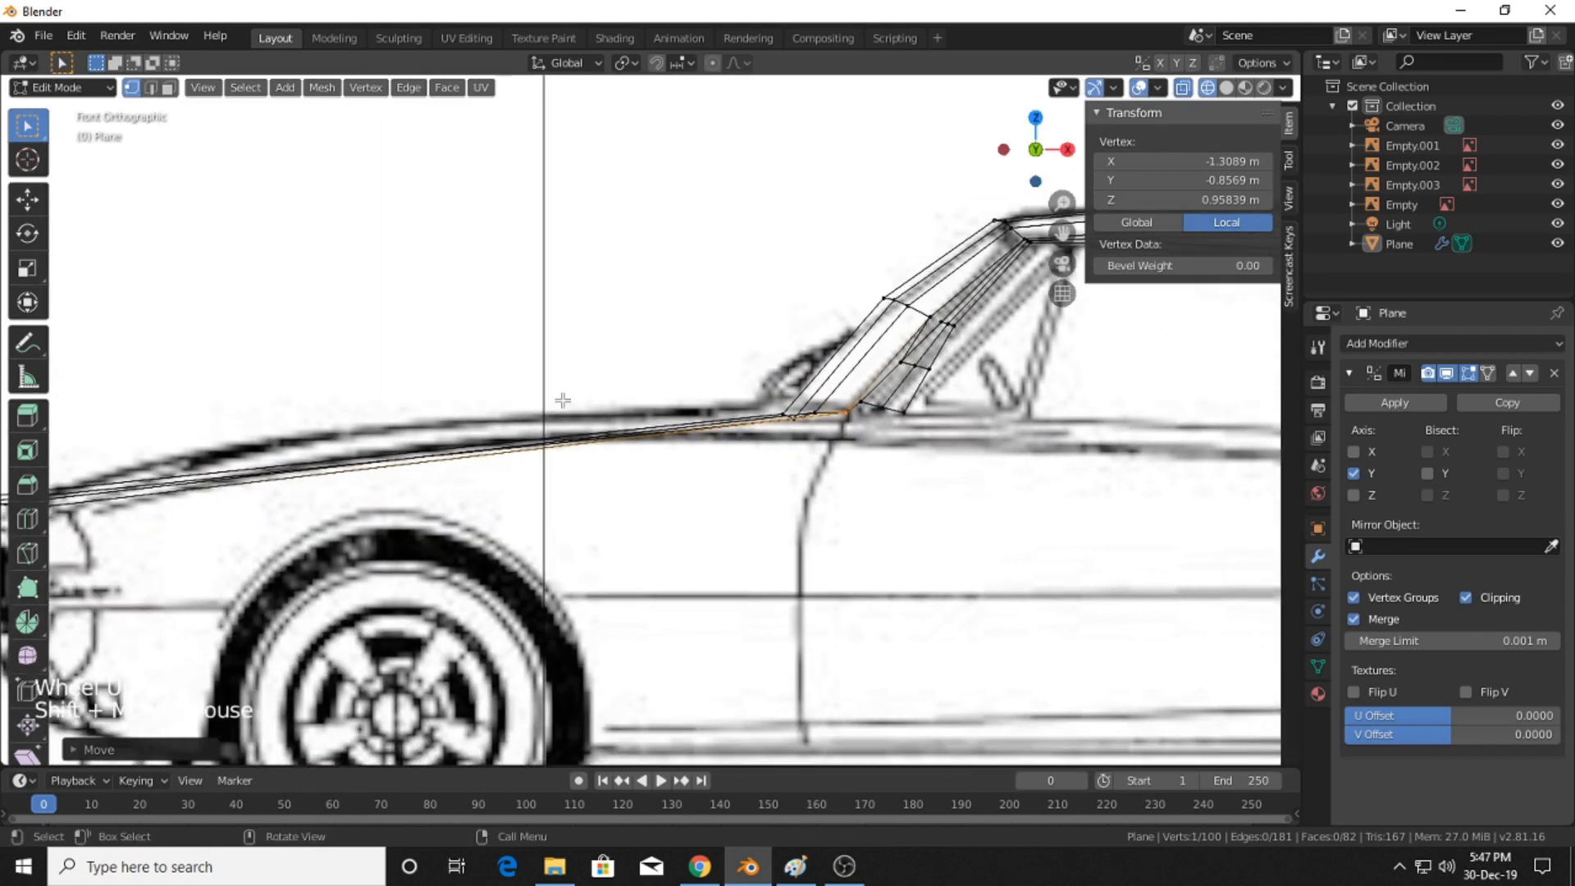
middle_click_drag(313, 459, 609, 426, "shift")
scroll(609, 426, "up", 1)
key("ctrl+r")
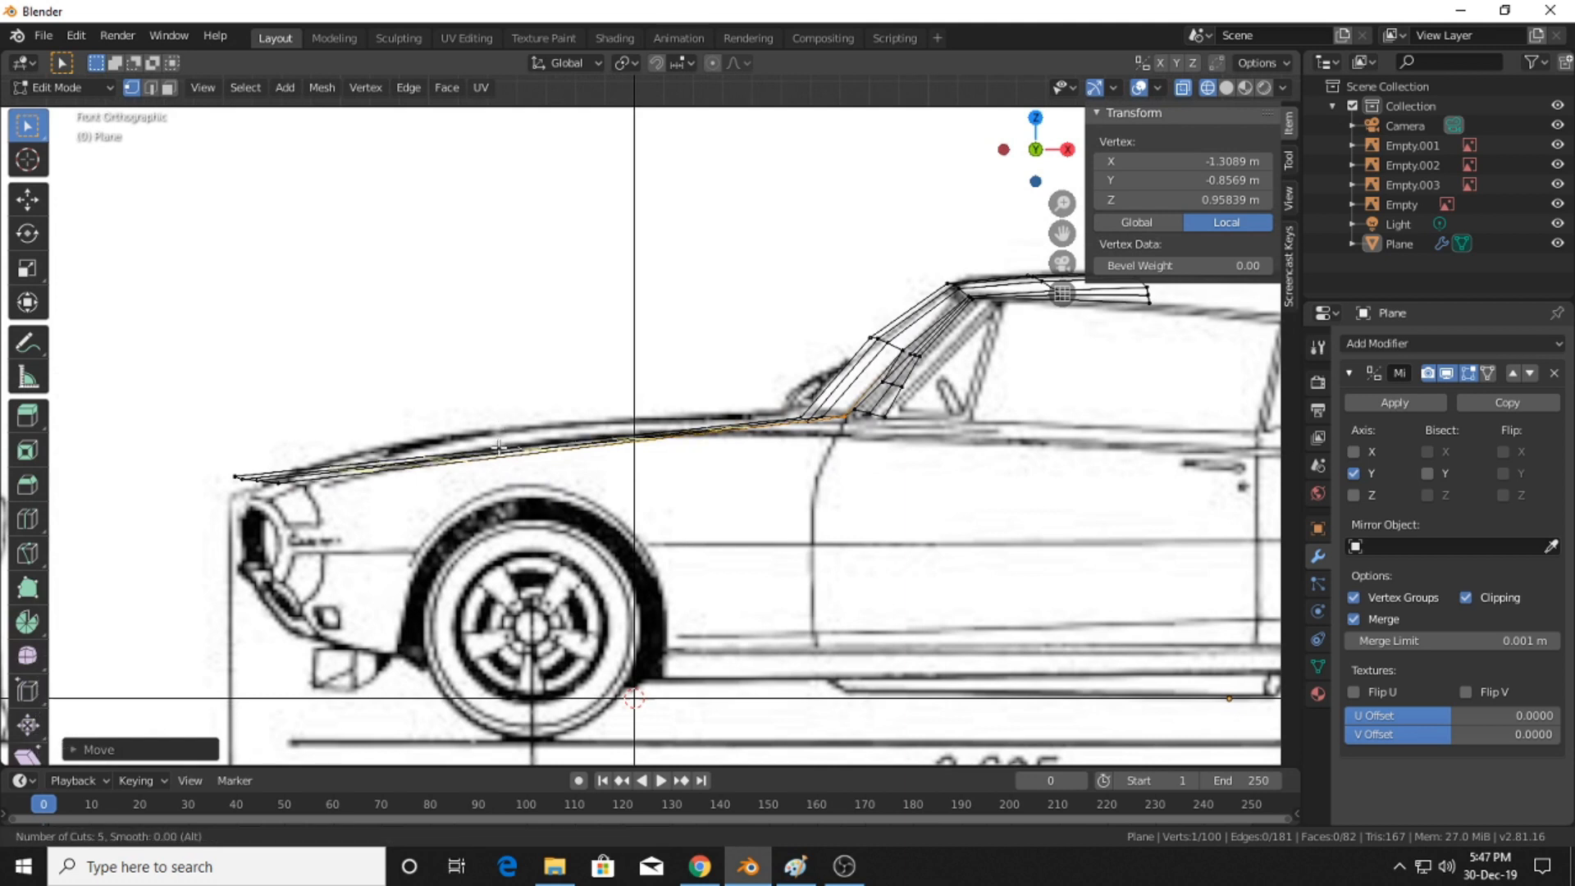
left_click(500, 447)
left_click(497, 437)
- Select the four-vertex row just behind the hood's front edge and raise it about 0.025 m in the side blueprint
middle_click_drag(497, 437, 739, 616)
left_click(1045, 160)
left_click(809, 545)
left_click(571, 699, "shift")
left_click(464, 668, "shift")
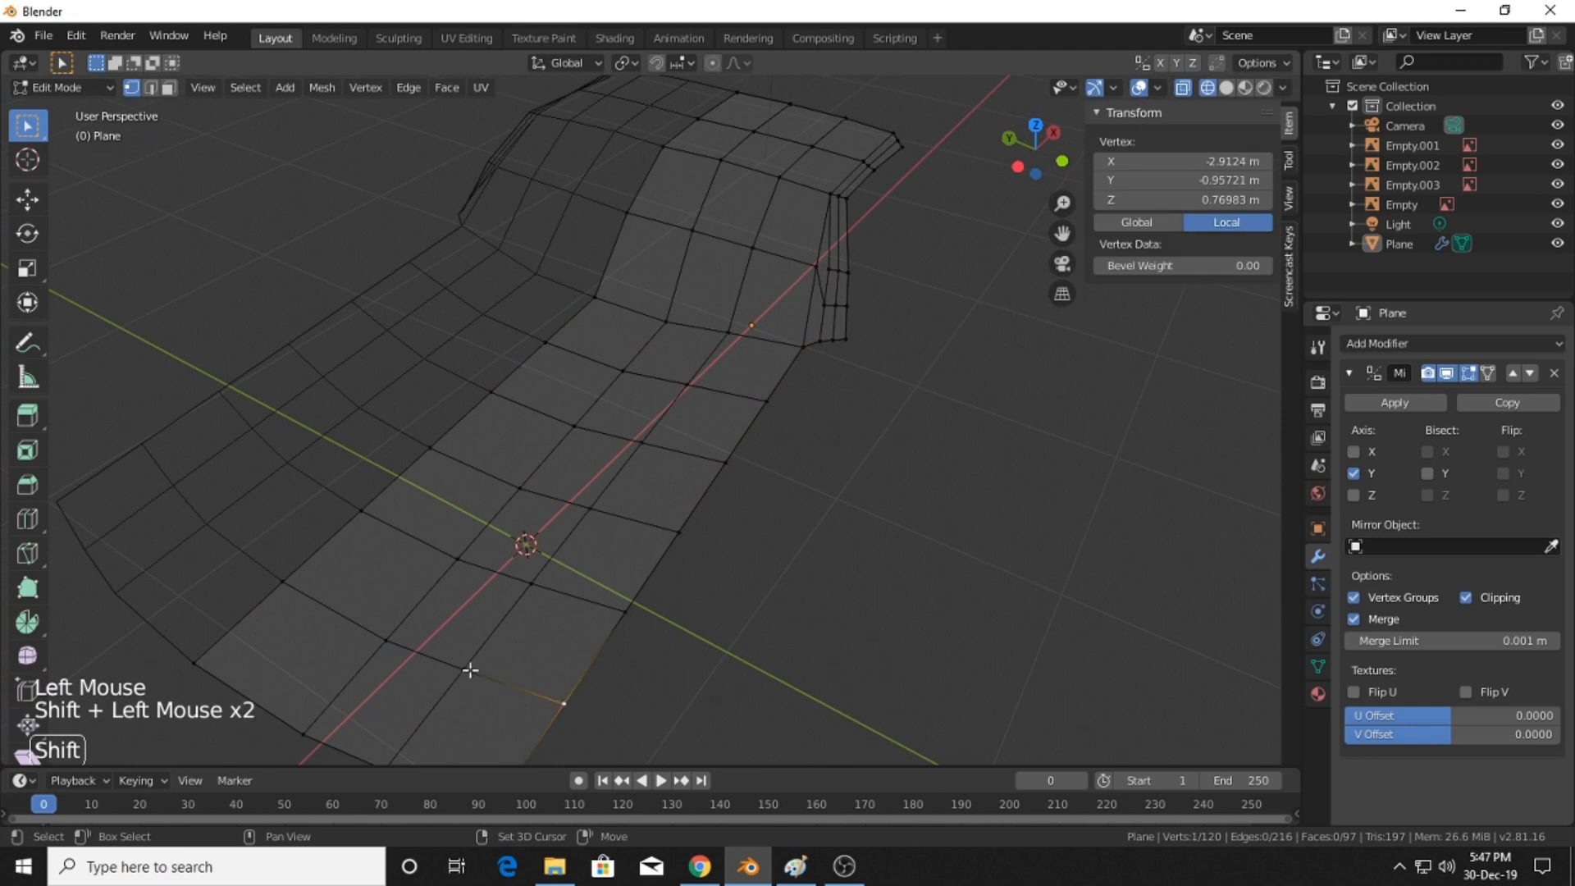
left_click(385, 640, "shift")
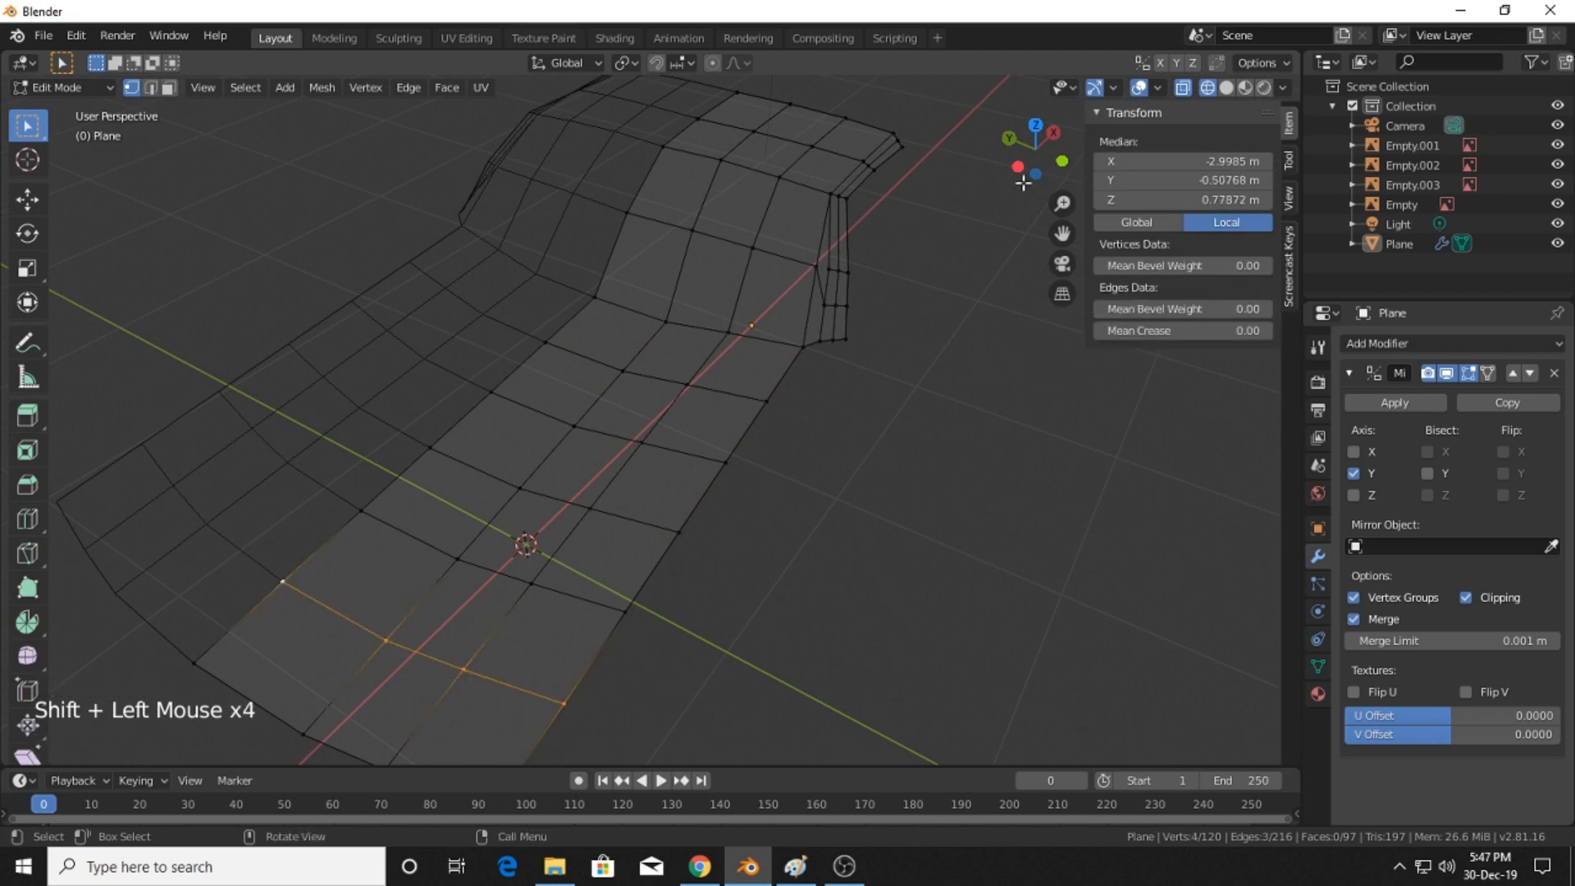
left_click(1062, 161)
middle_click_drag(714, 451, 629, 443, "shift")
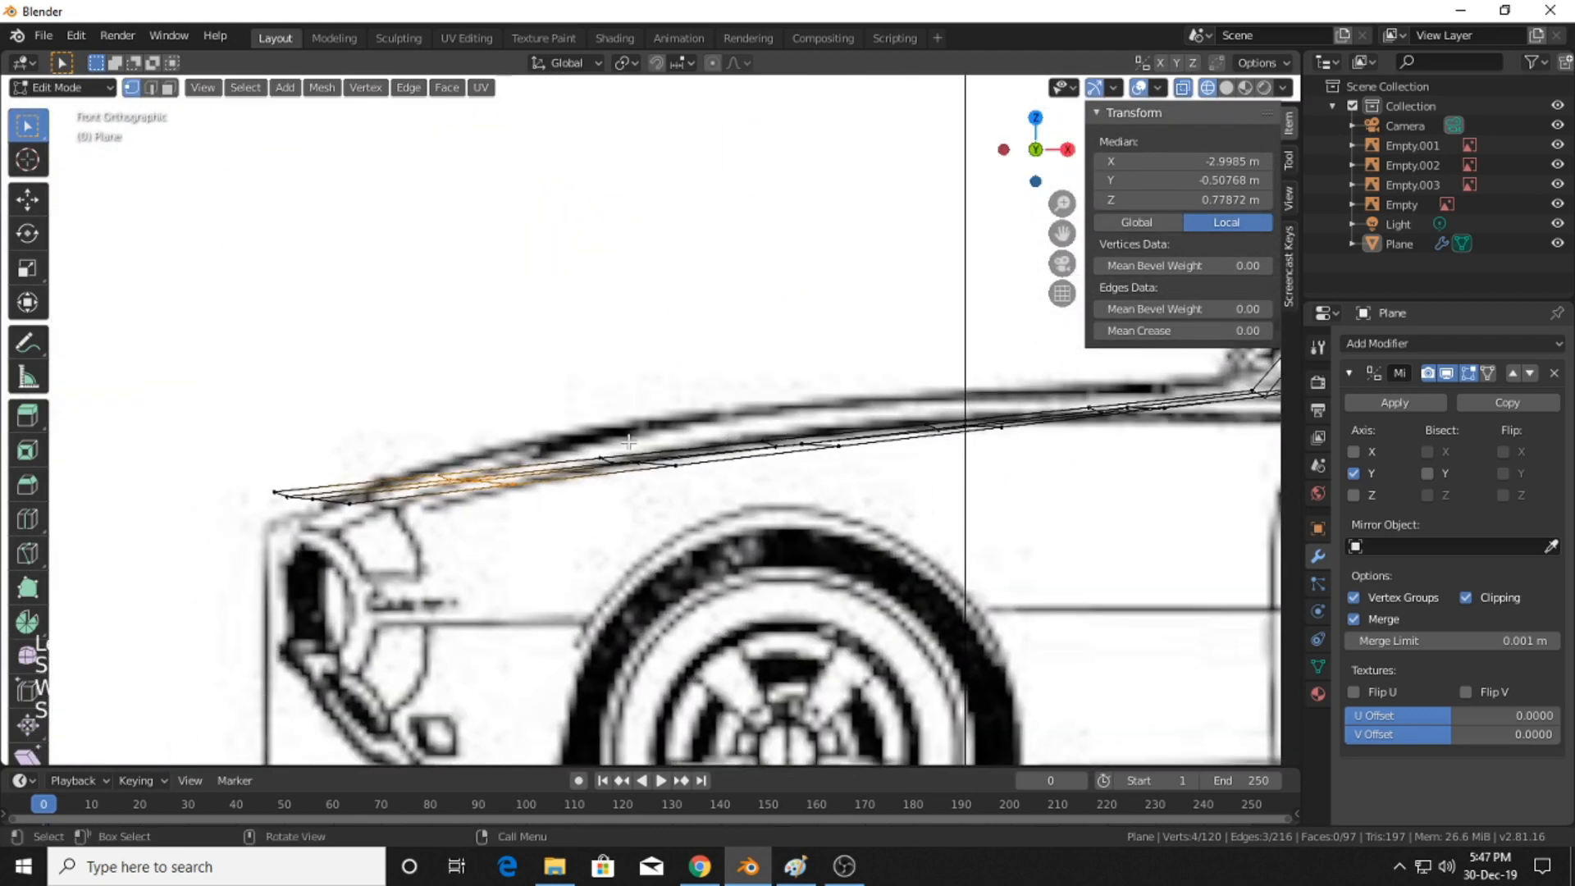
key("g")
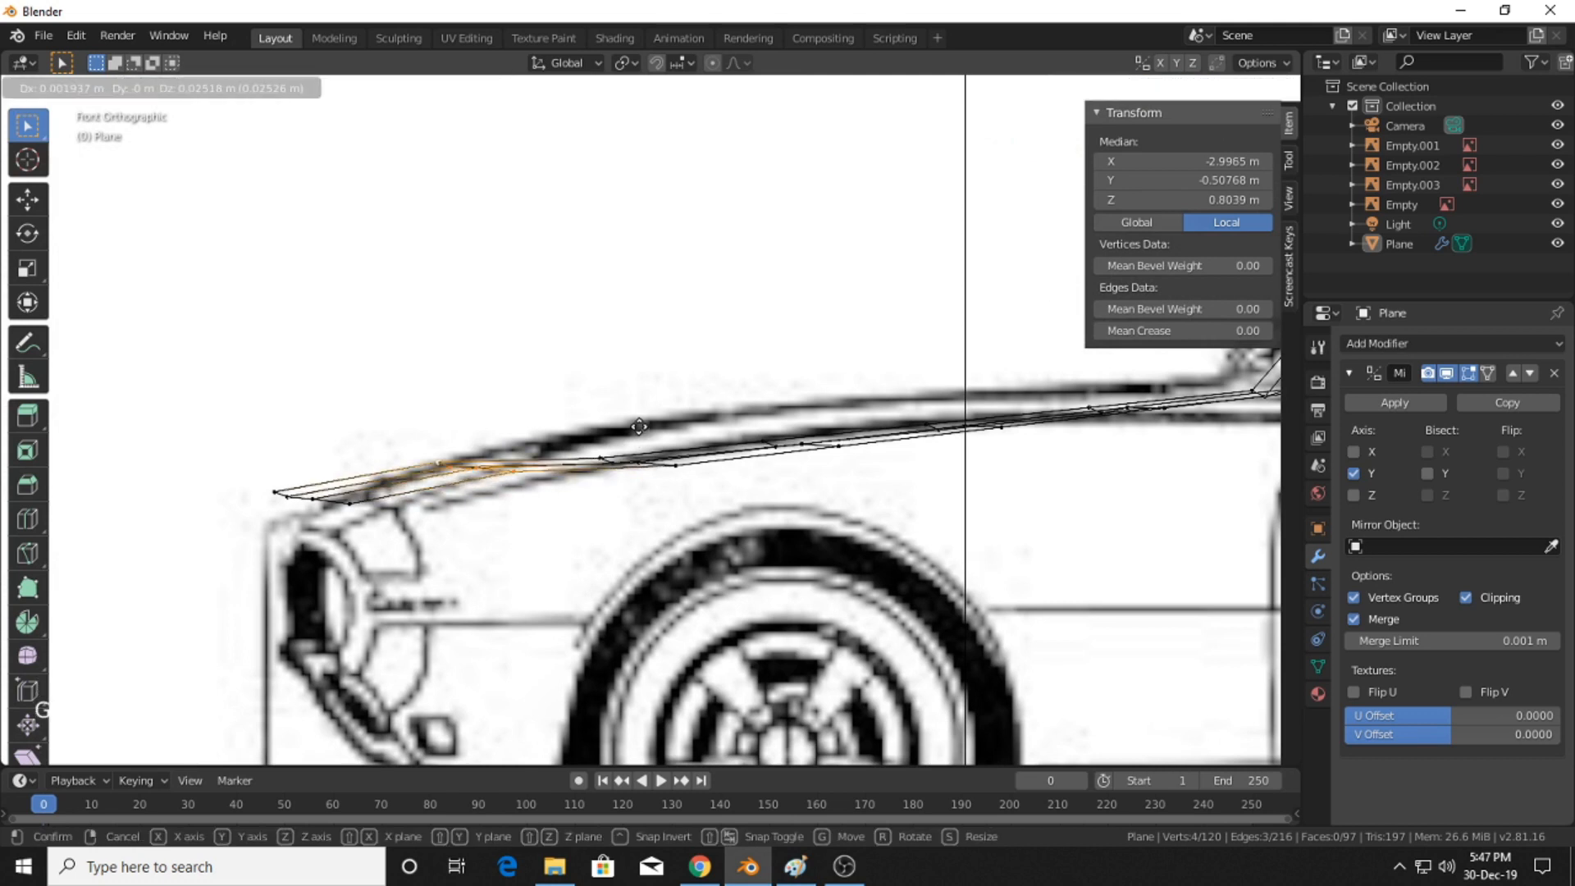
left_click(645, 427)
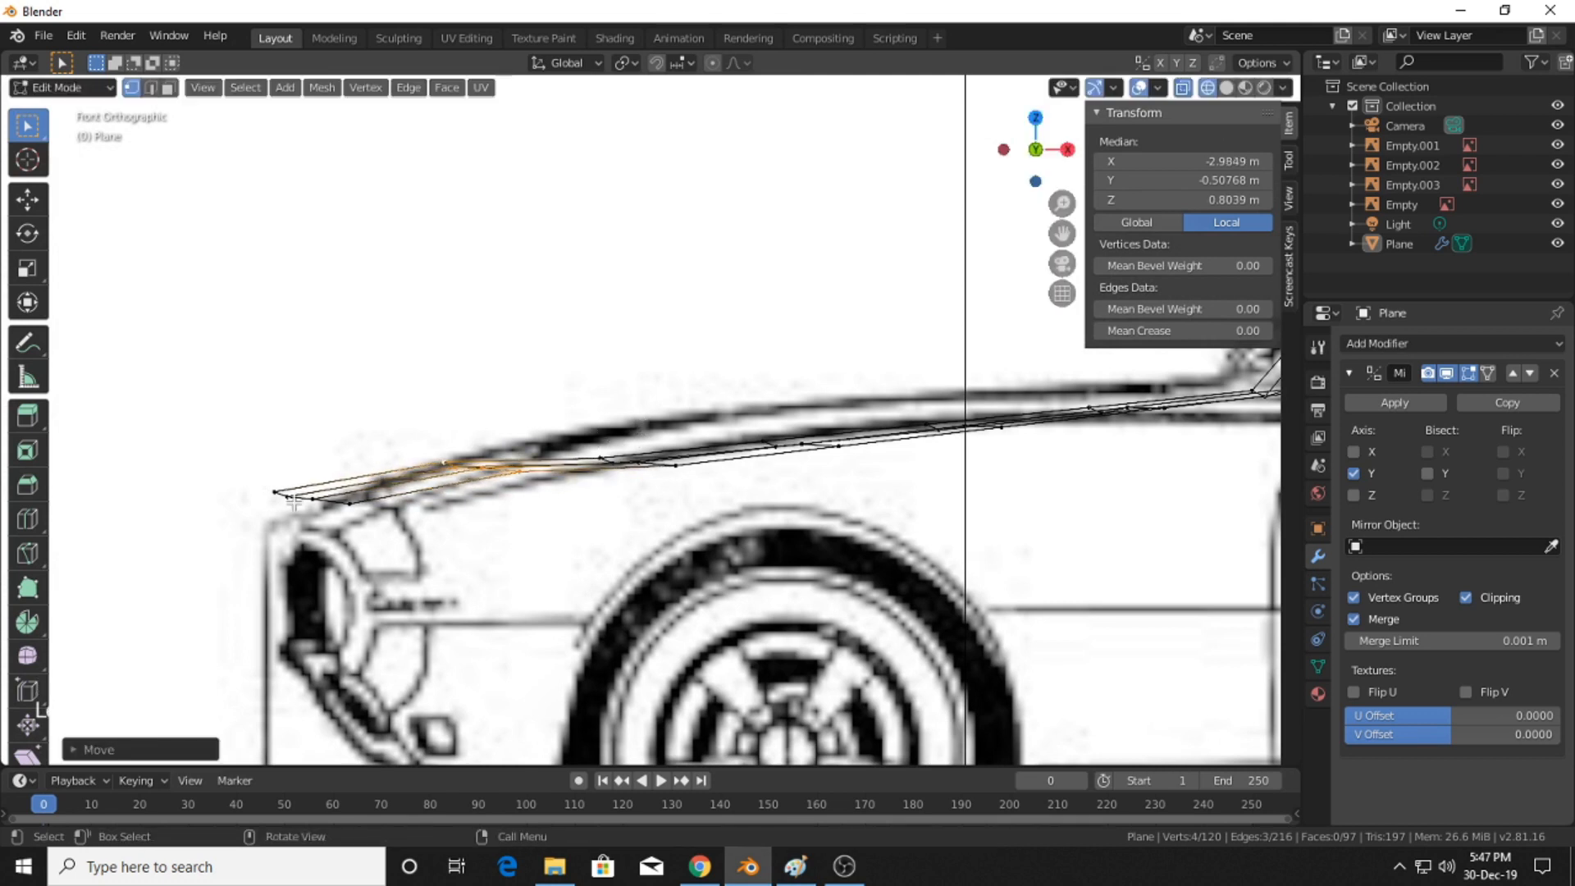
- Lower the hood's front edge to the nose outline and raise its second and third cut rows to the side blueprint's hood line
key("g")
left_click(380, 545)
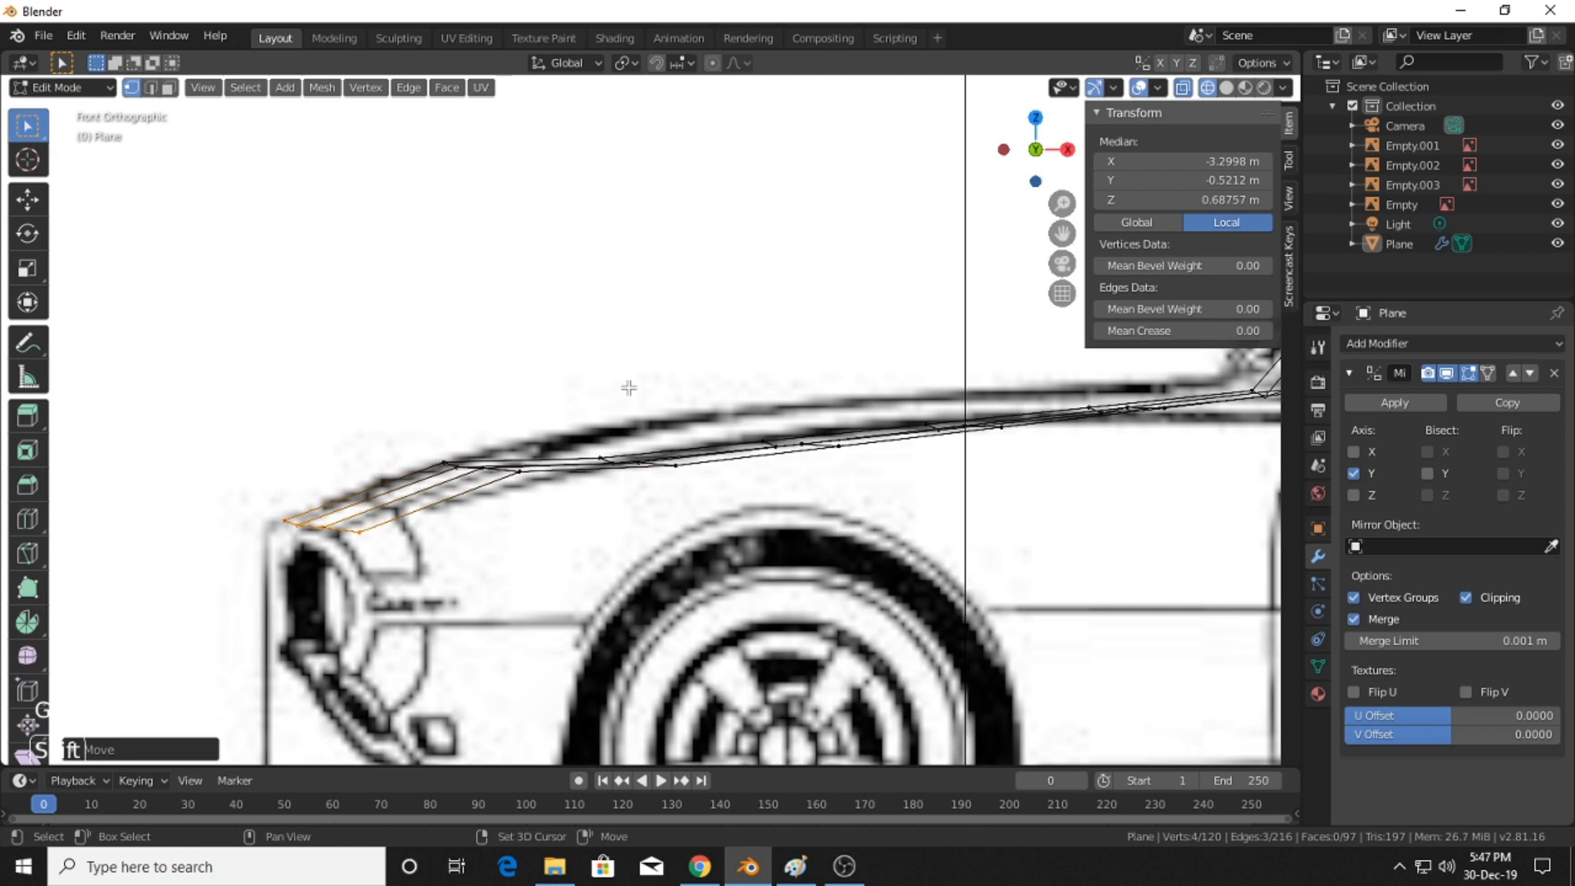
middle_click_drag(628, 387, 490, 444, "shift")
left_click_drag(631, 520, 630, 519)
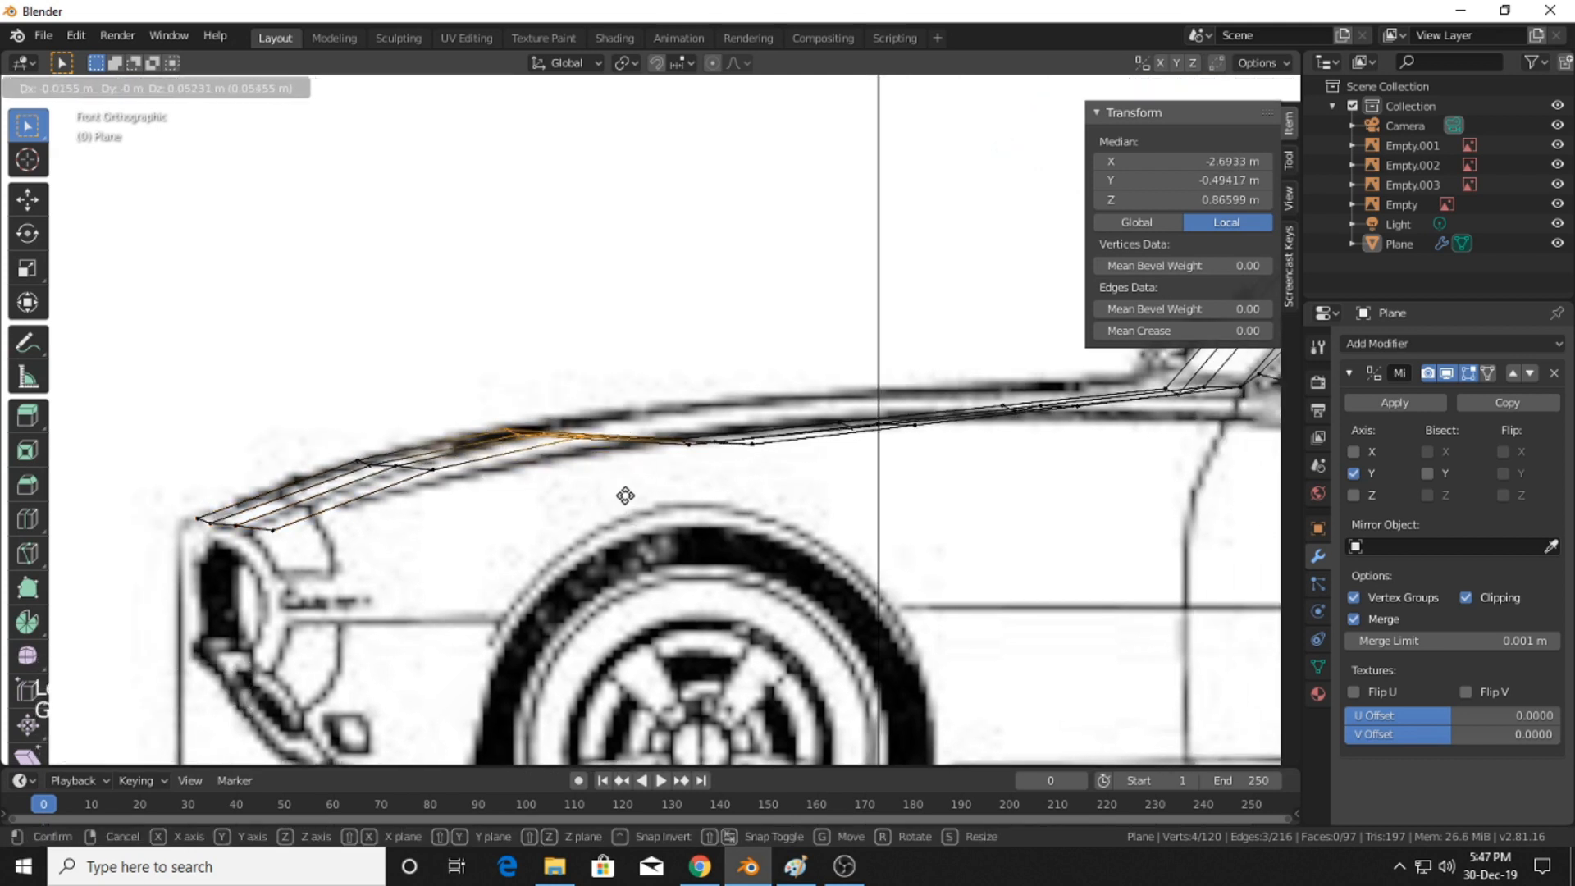
scroll(625, 492, "down", 2, "ctrl")
key("g")
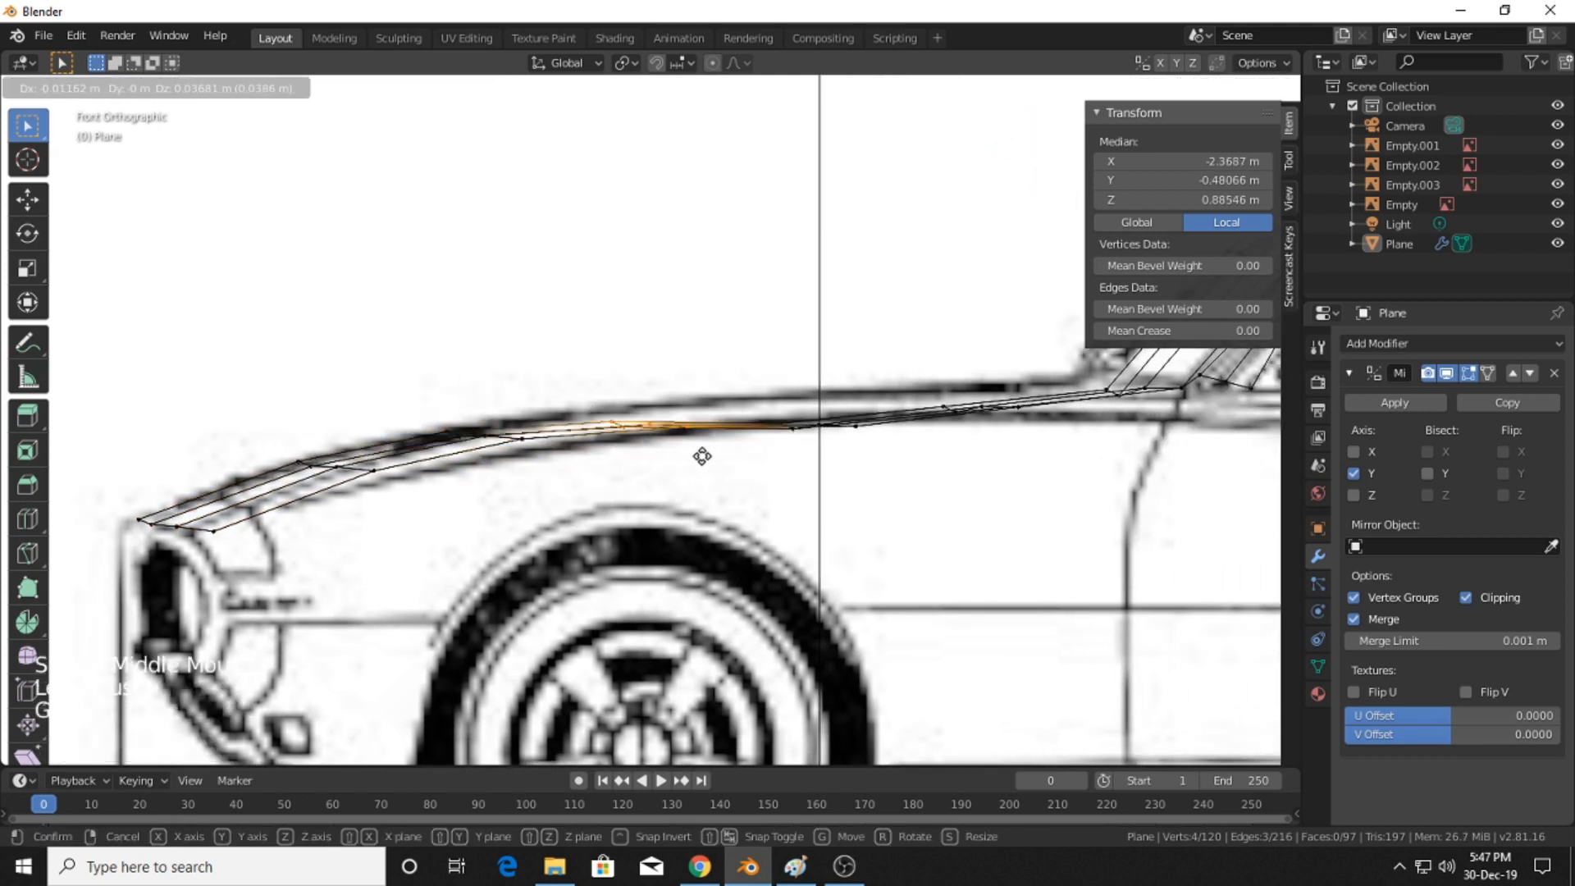
left_click(820, 440)
- Try to raise the hood's two rearmost cut rows to the hood line in the side blueprint
middle_click_drag(820, 442, 736, 448, "shift")
left_click_drag(669, 380, 789, 469)
middle_click_drag(790, 469, 641, 470, "shift")
key("g")
left_click(737, 457)
left_click_drag(688, 414, 790, 512)
key("g")
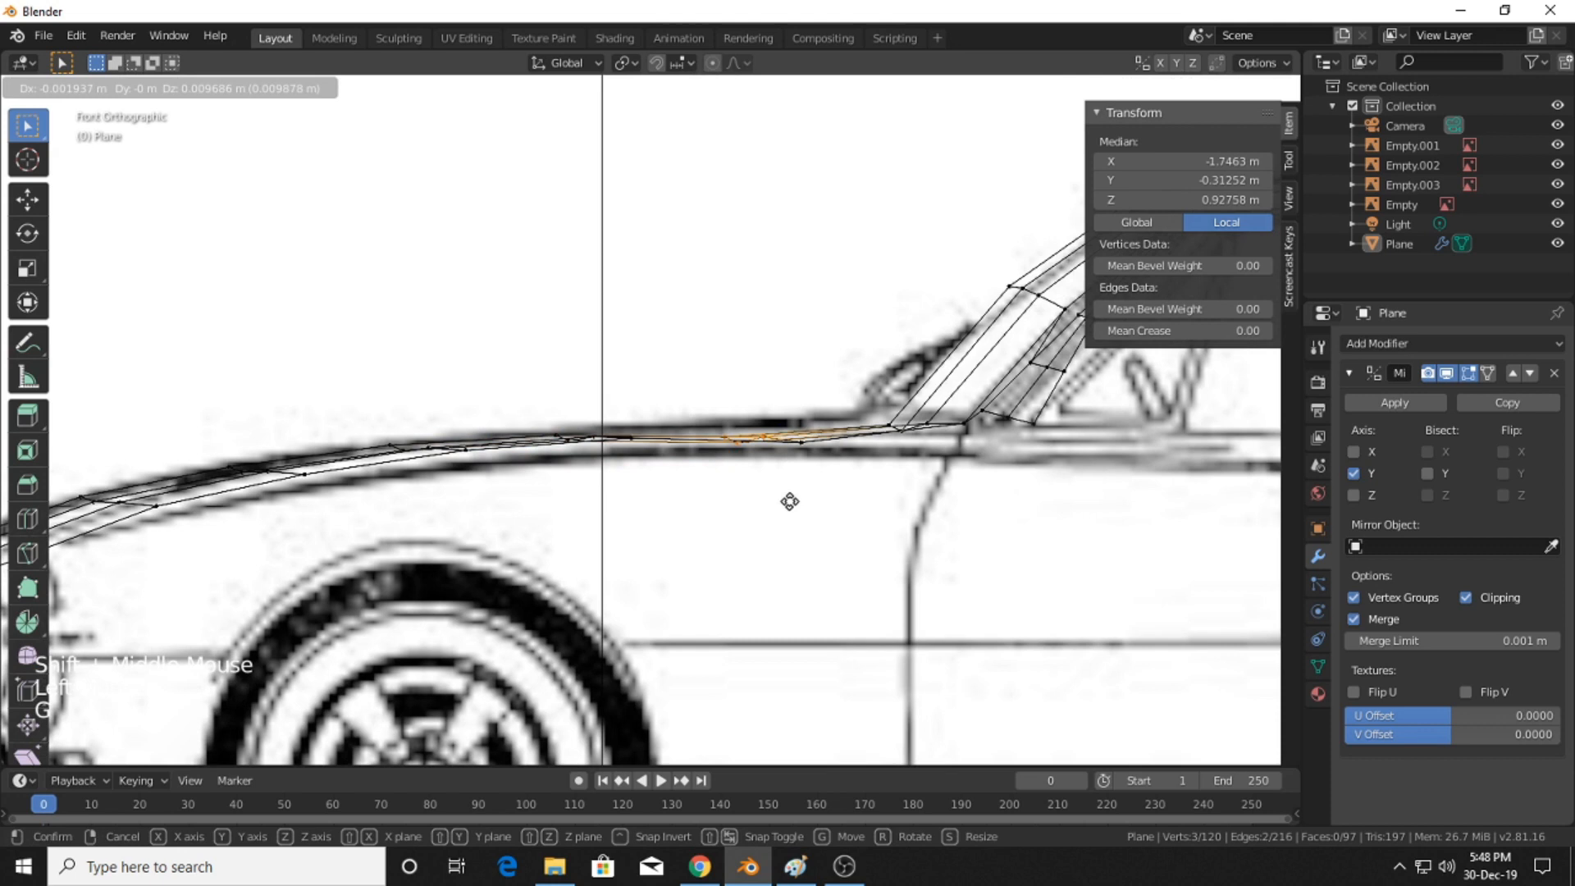
left_click(782, 492)
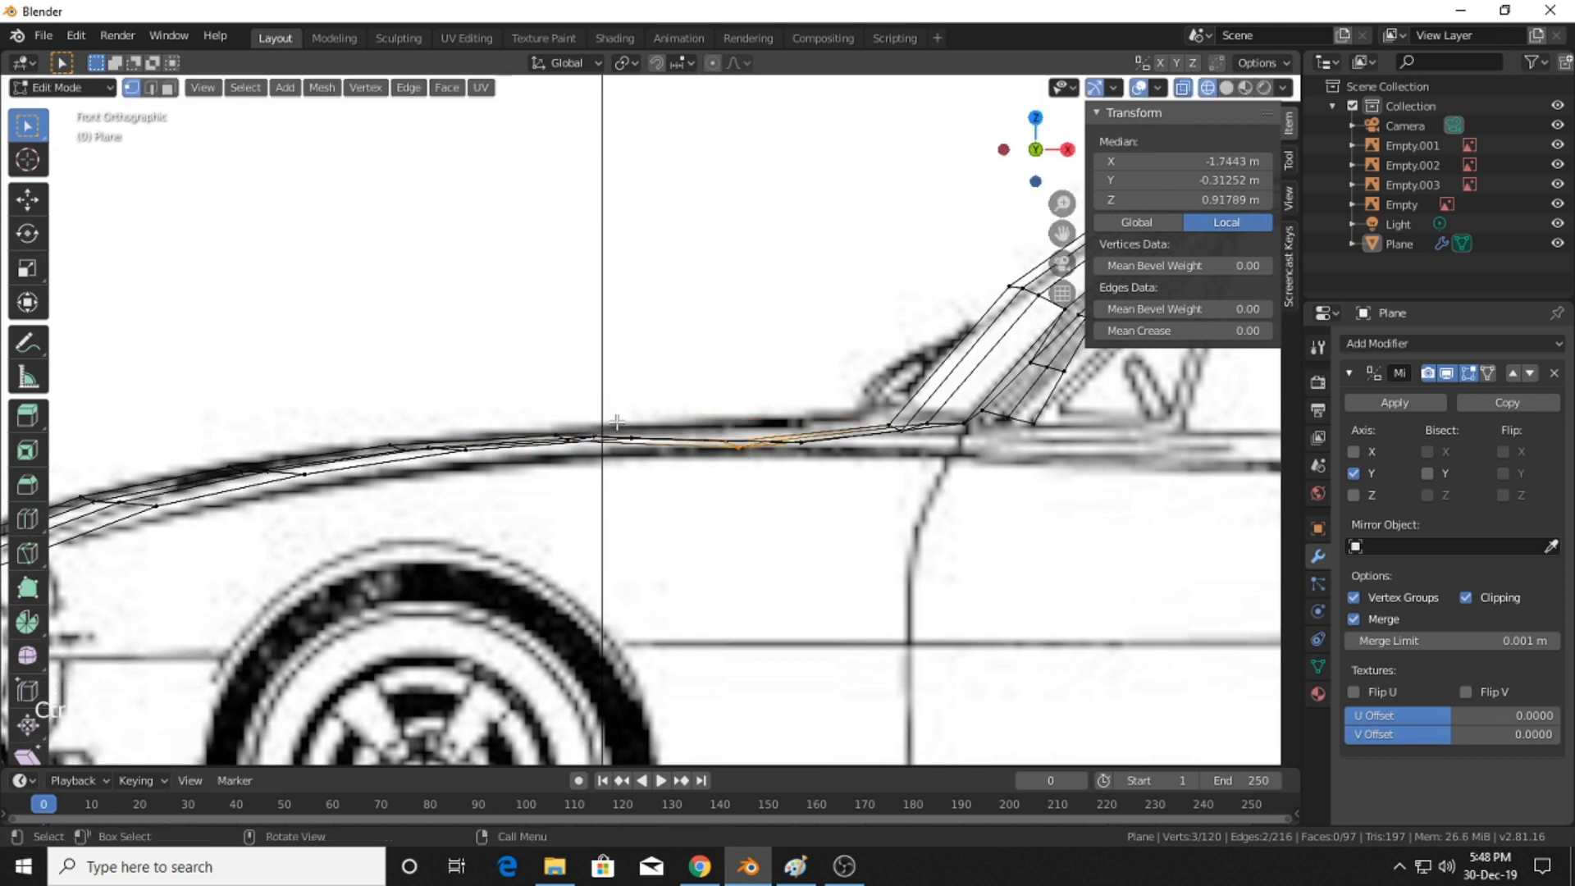
middle_click_drag(623, 433, 718, 441)
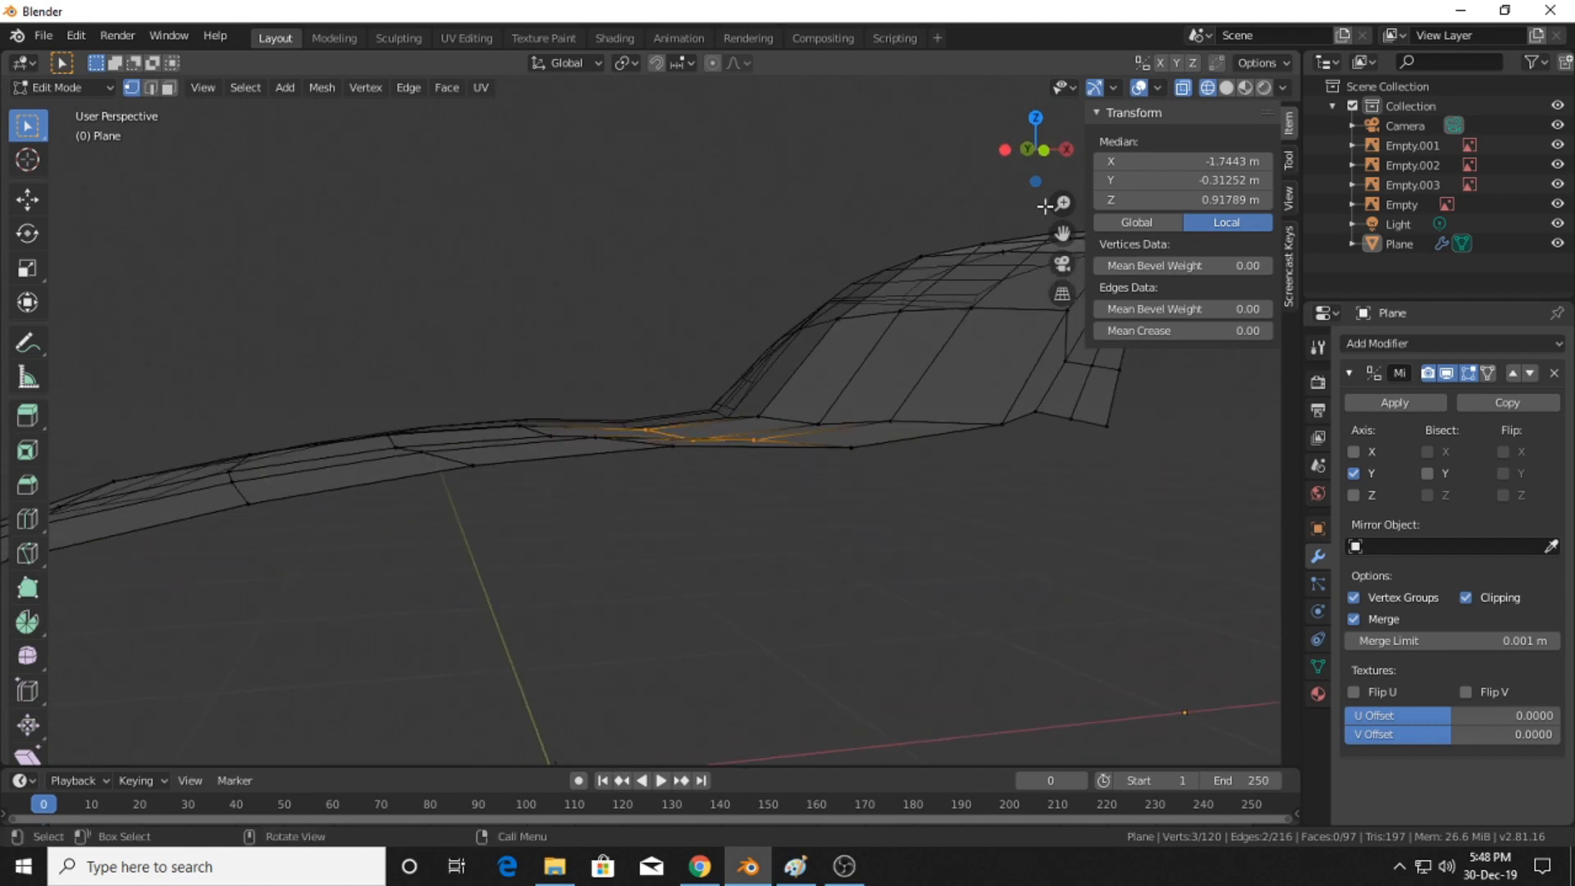
left_click(1043, 150)
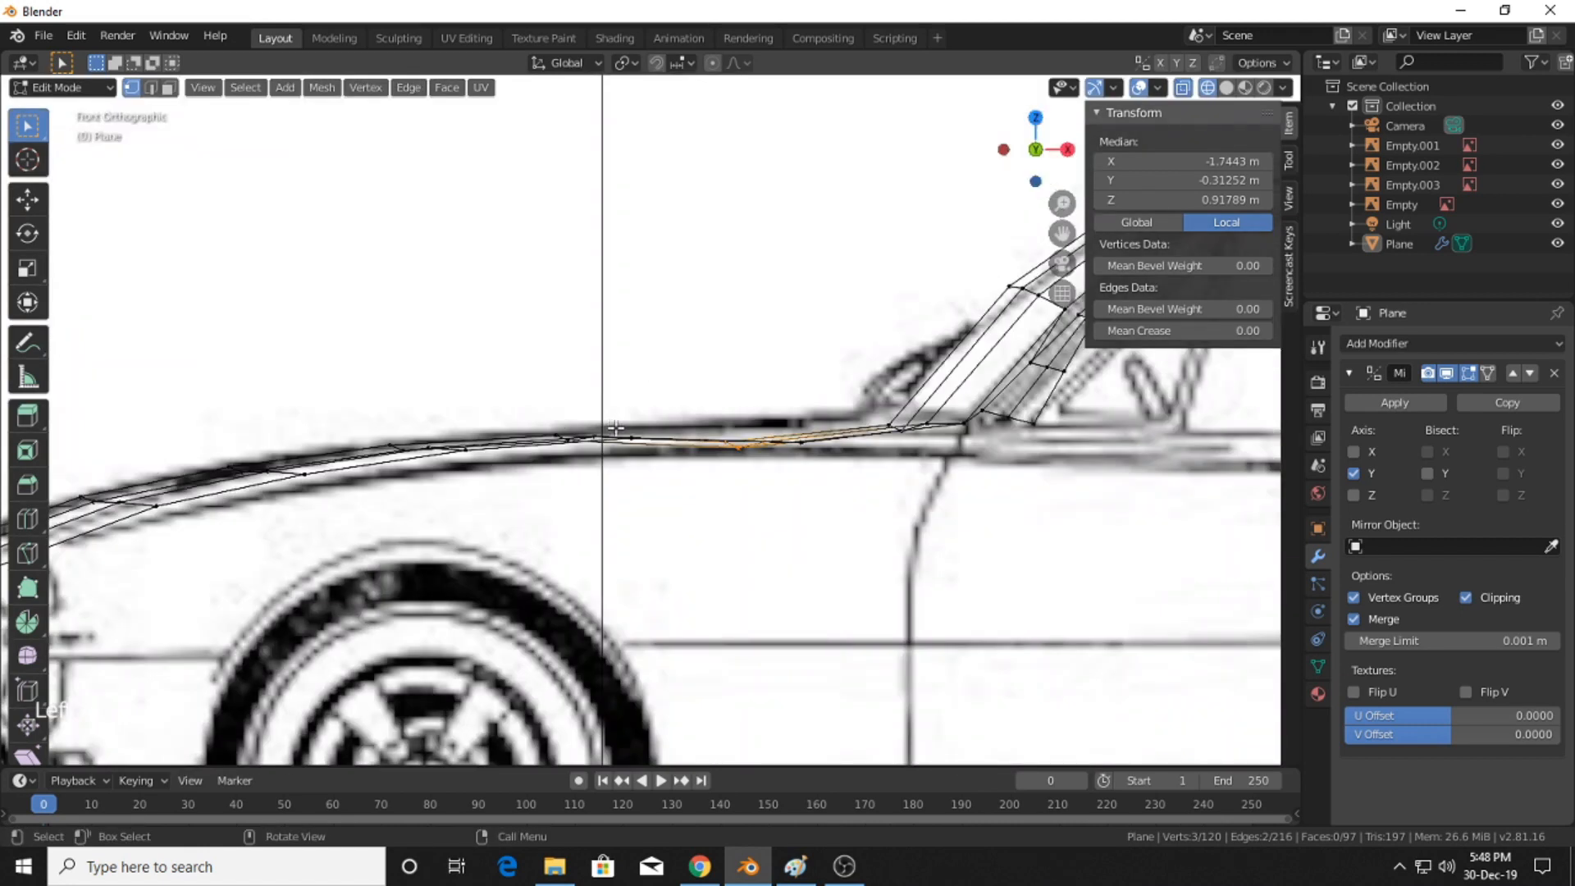
- Raise the hood's fourth cut row about 0.054 m and its fifth about 0.031 m to the side blueprint's hood line
left_click_drag(646, 427, 626, 419)
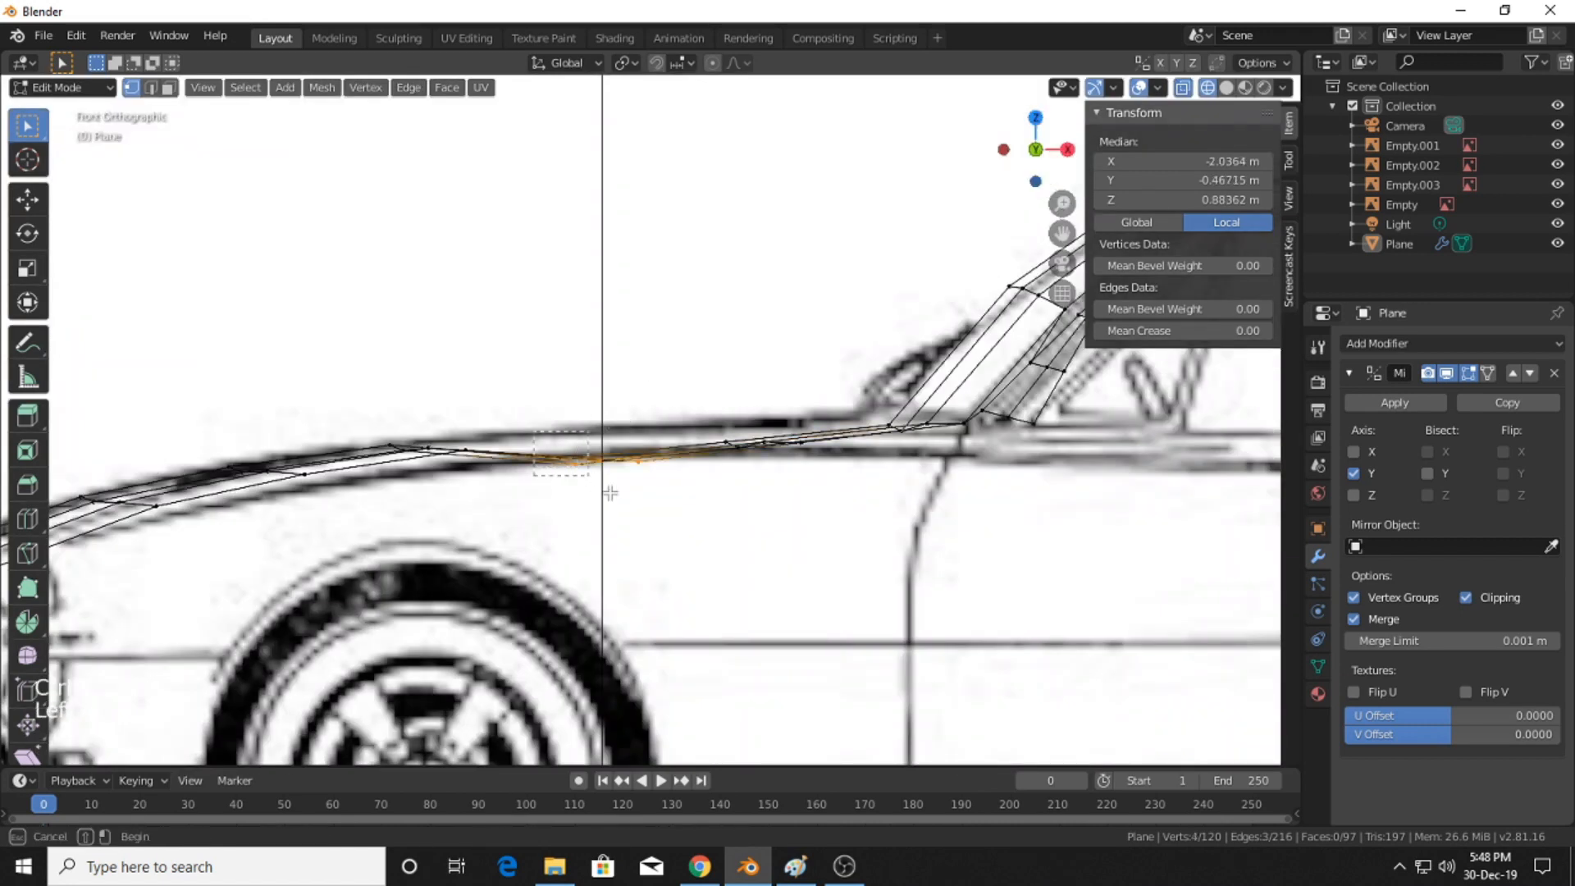
key("g")
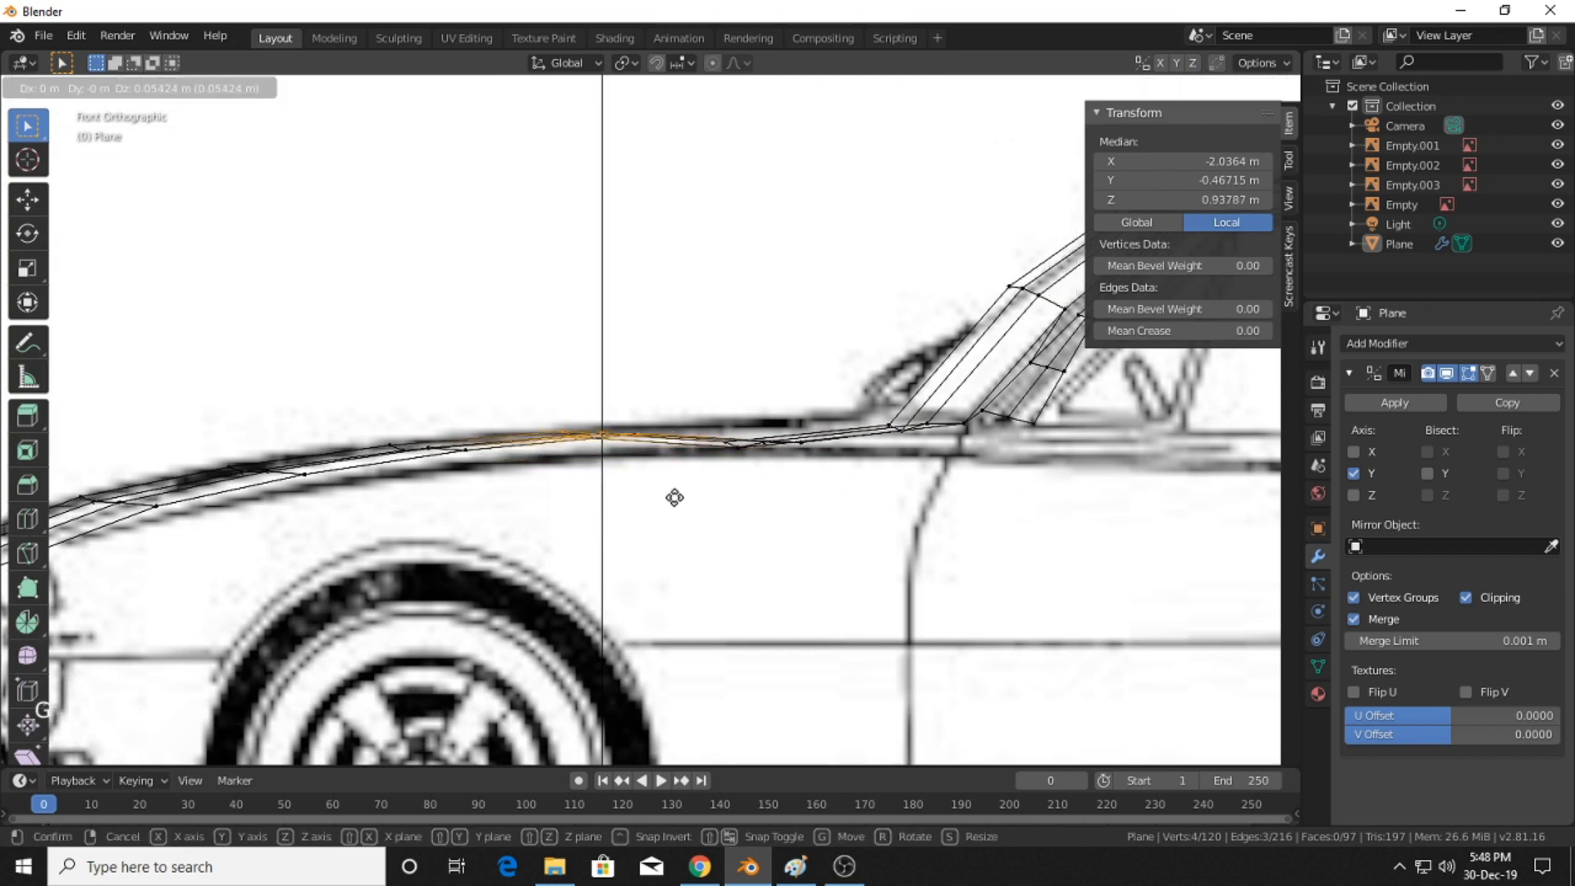
left_click(675, 497)
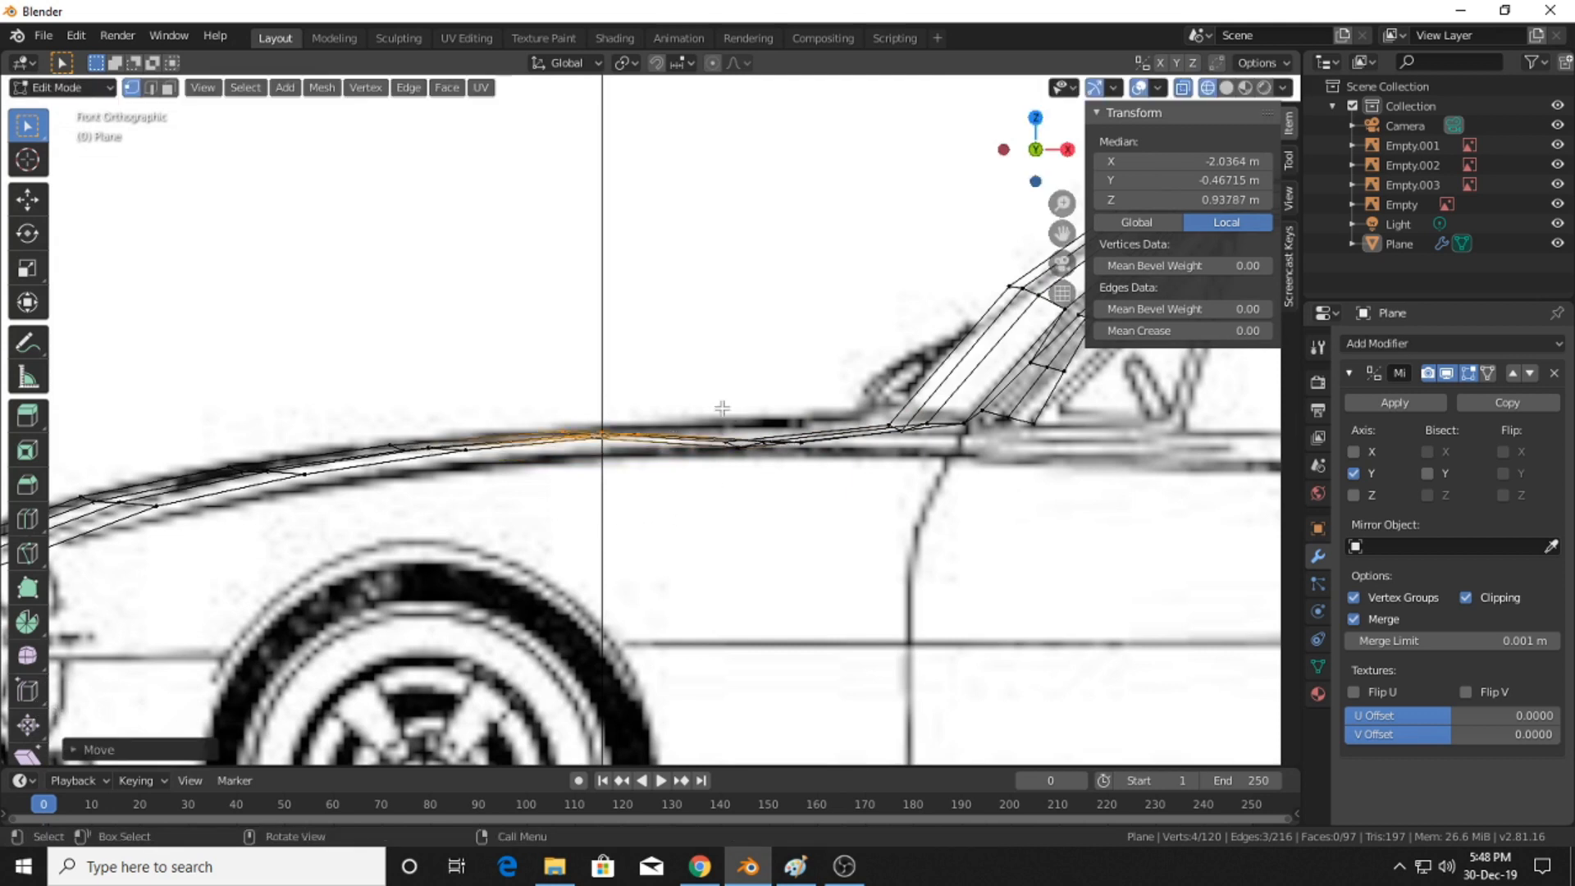
left_click_drag(816, 505, 815, 504)
key("g")
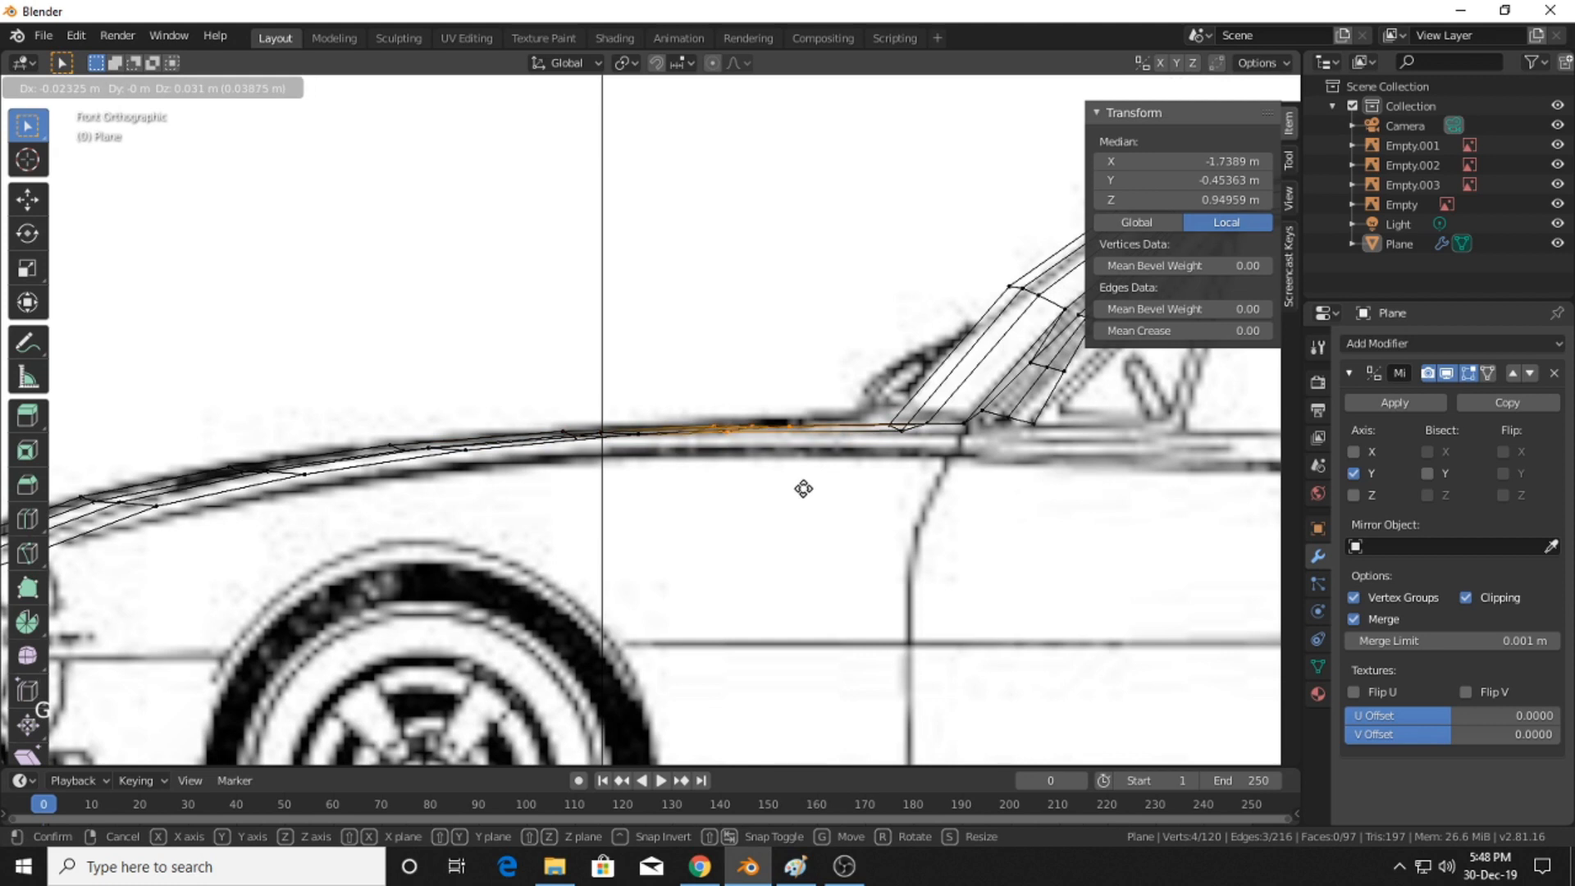
left_click(803, 489)
- Adjust the height of the vertex beside the centreline in the hood row just ahead of the windshield, moving only along Z
scroll(596, 401, "down", 3)
middle_click_drag(597, 401, 703, 457)
scroll(859, 426, "up", 1)
scroll(860, 426, "up", 1)
middle_click_drag(860, 425, 927, 437)
scroll(937, 410, "down", 2)
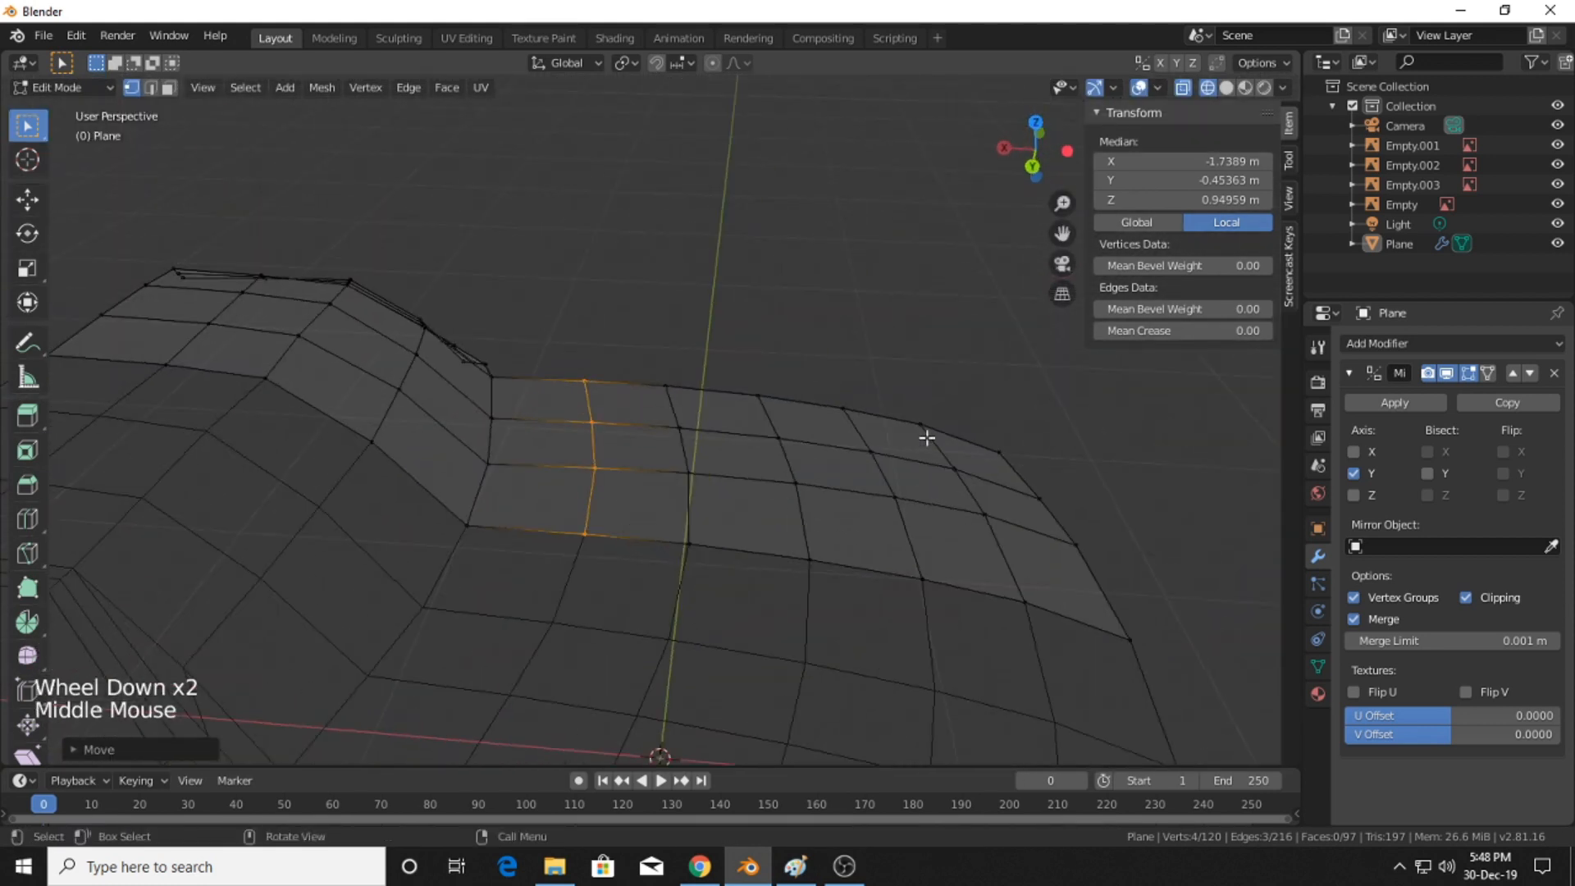
scroll(573, 468, "up", 2)
middle_click_drag(574, 467, 552, 467)
left_click(538, 462)
middle_click_drag(647, 406, 716, 412)
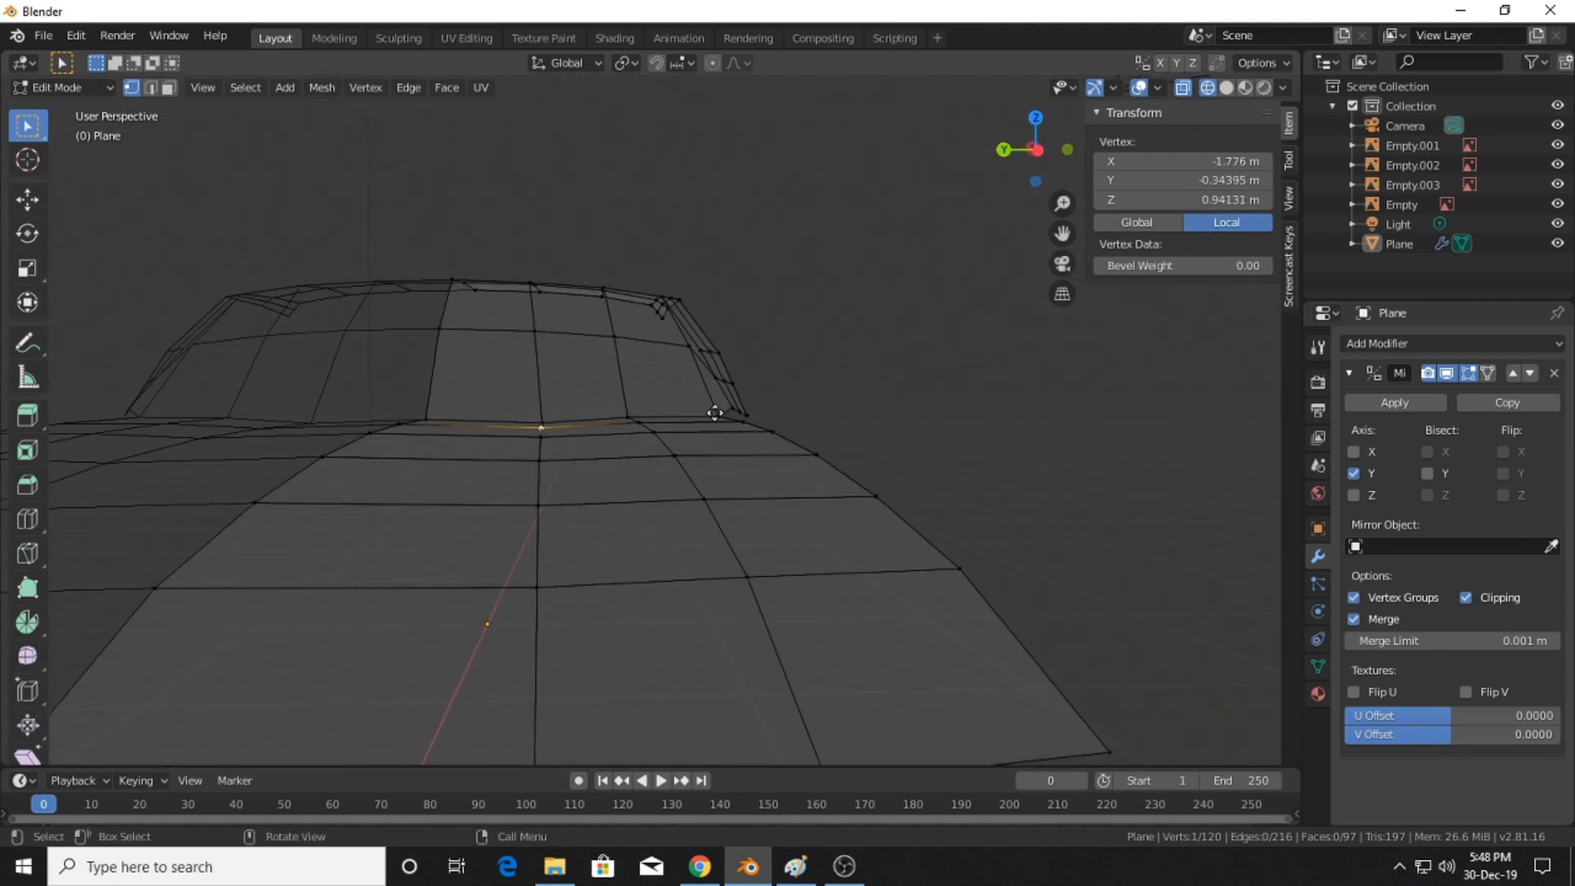
key("g")
key("z")
left_click(712, 408)
left_click(900, 411)
- Raise the windshield base vertex beside the centreline about 0.0145 m along Z
middle_click_drag(900, 411, 758, 370)
scroll(758, 371, "up", 1)
left_click(945, 528)
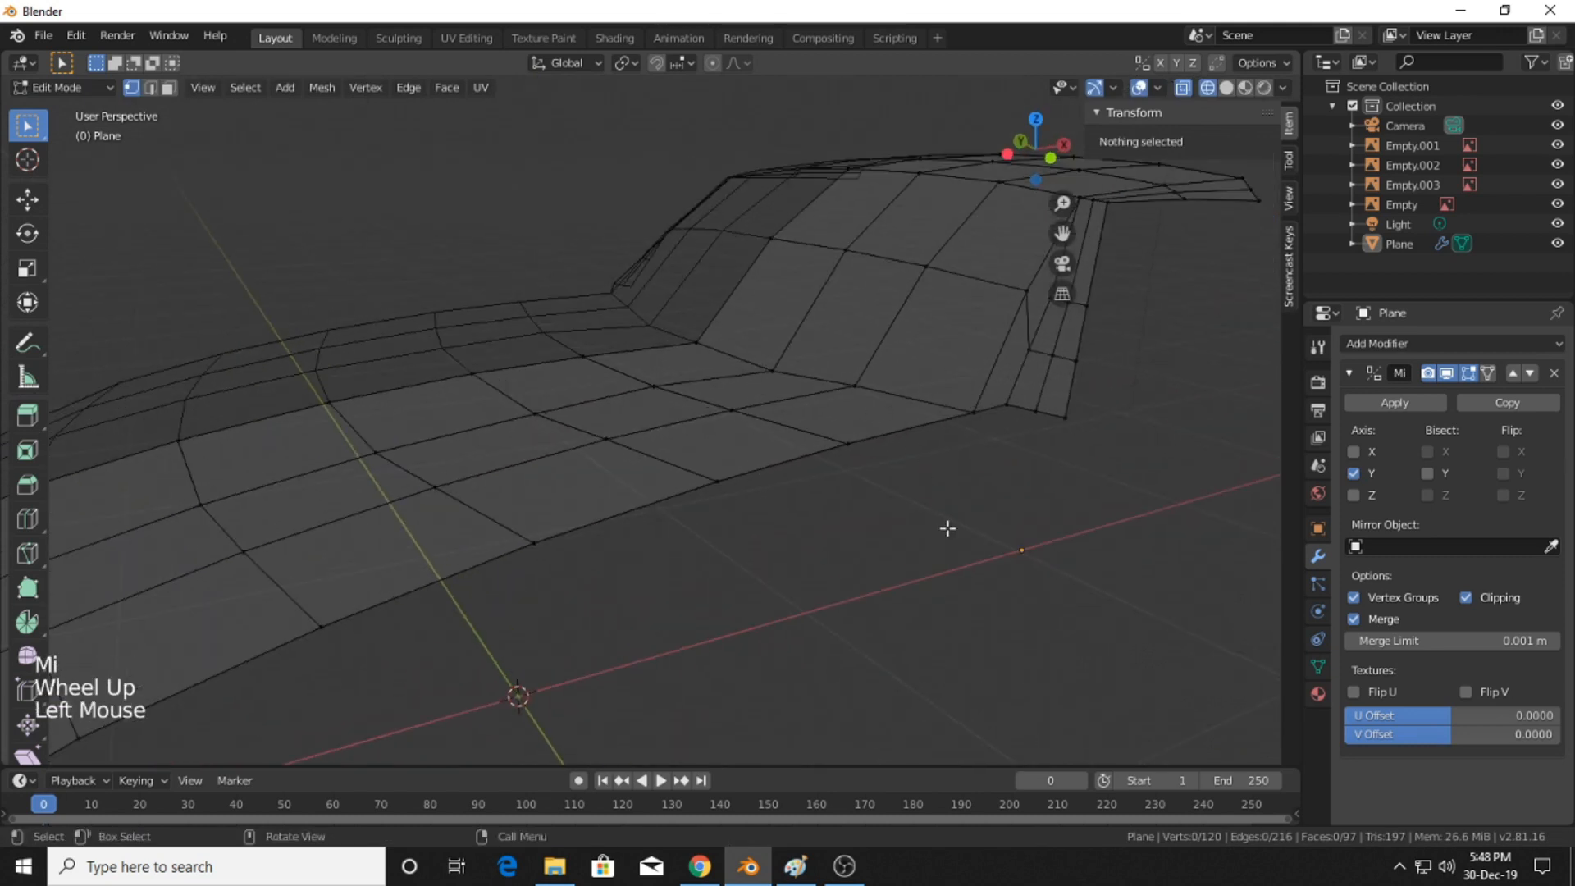
middle_click_drag(892, 519, 835, 418)
left_click(793, 399)
key("g")
key("z")
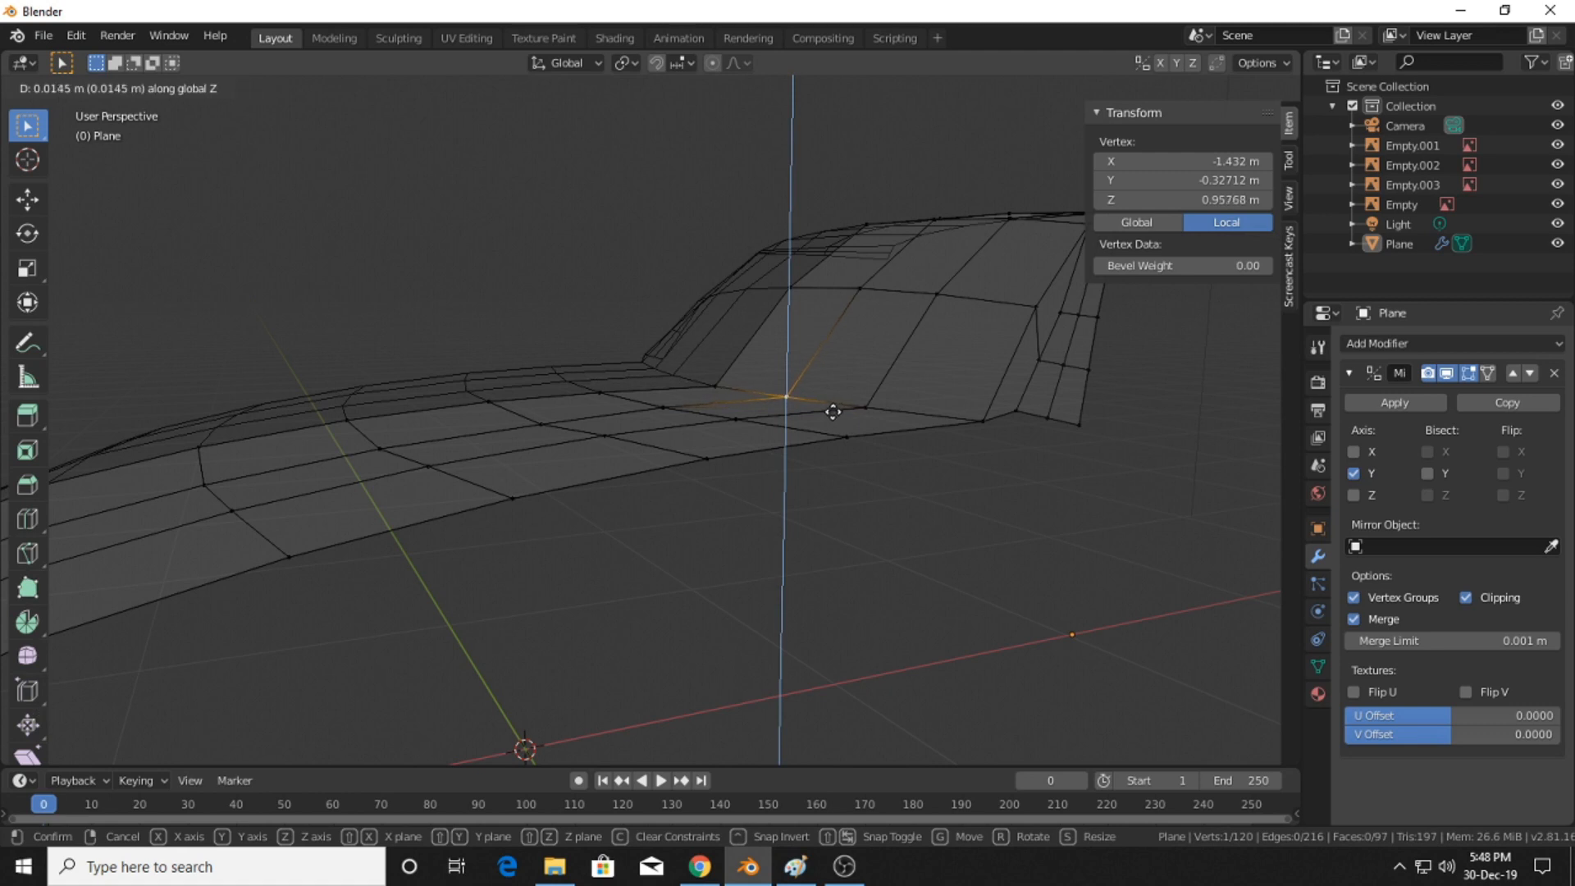
left_click(832, 412)
left_click(931, 511)
- Switch the viewport to solid shading and reveal the hidden rear roof and trunk geometry
left_click(1226, 88)
scroll(864, 470, "down", 4)
mouse_move(902, 427)
middle_mouse_down()
mouse_move(864, 471)
mouse_move(770, 513)
middle_mouse_up()
scroll(890, 480, "down", 5)
middle_click_drag(889, 480, 861, 496, "shift")
middle_click_drag(861, 496, 775, 475)
key("alt+h")
left_click(899, 584)
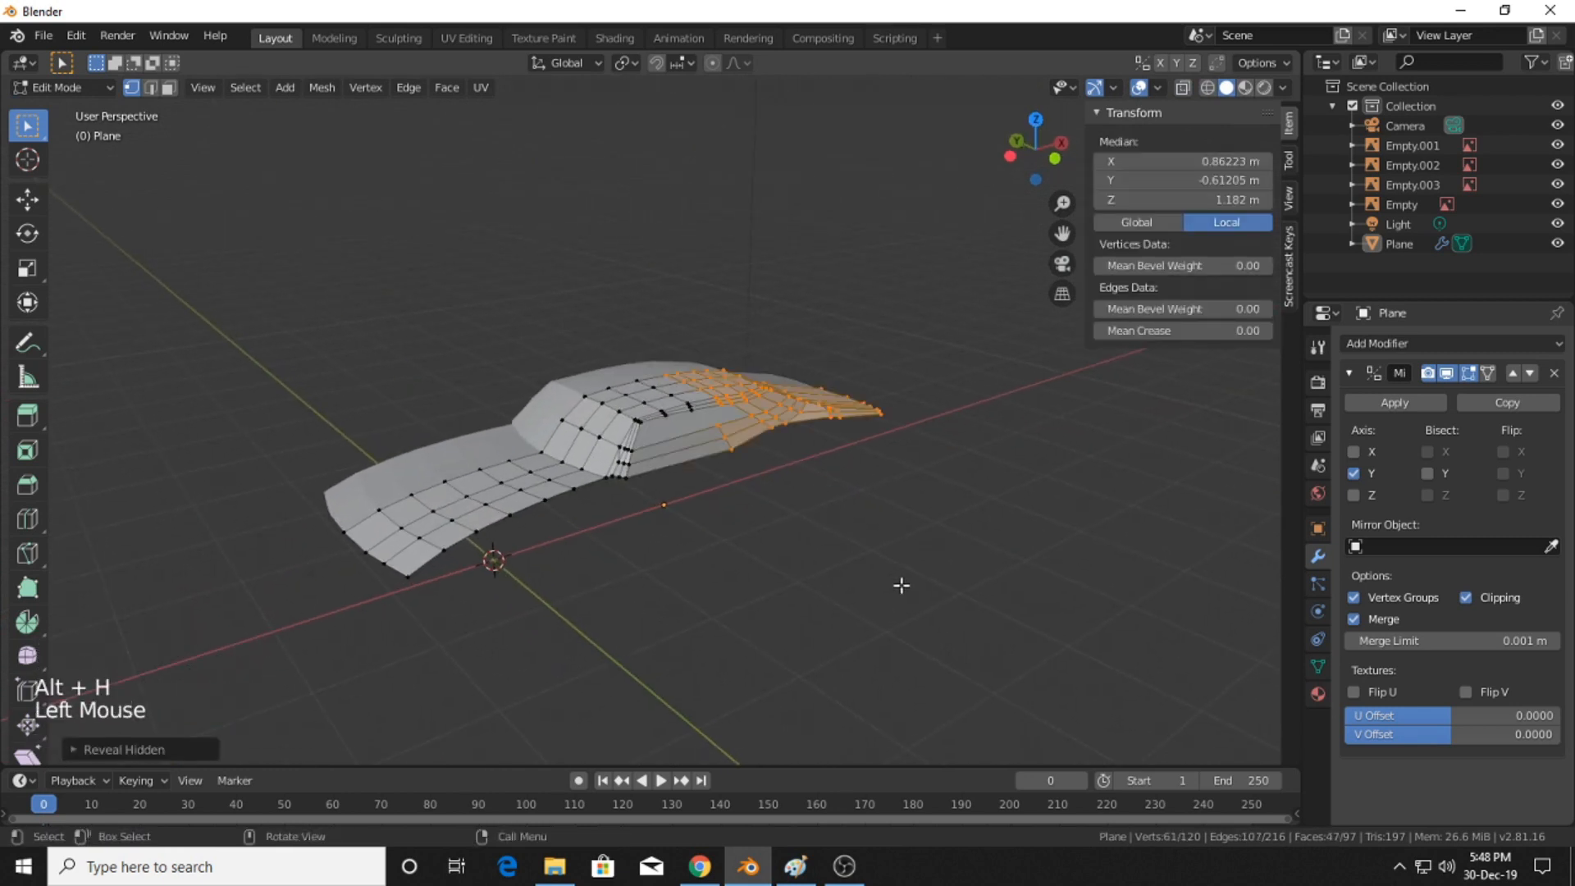
- Deselect everything and examine the full body mesh from several angles, checking how hood, windshield and roof flow together
middle_click_drag(900, 583, 943, 457)
left_click(694, 568)
middle_click_drag(694, 567, 844, 602)
scroll(908, 584, "up", 2)
scroll(842, 557, "down", 2)
middle_click_drag(838, 537, 828, 481, "shift")
scroll(828, 481, "down", 1, "shift")
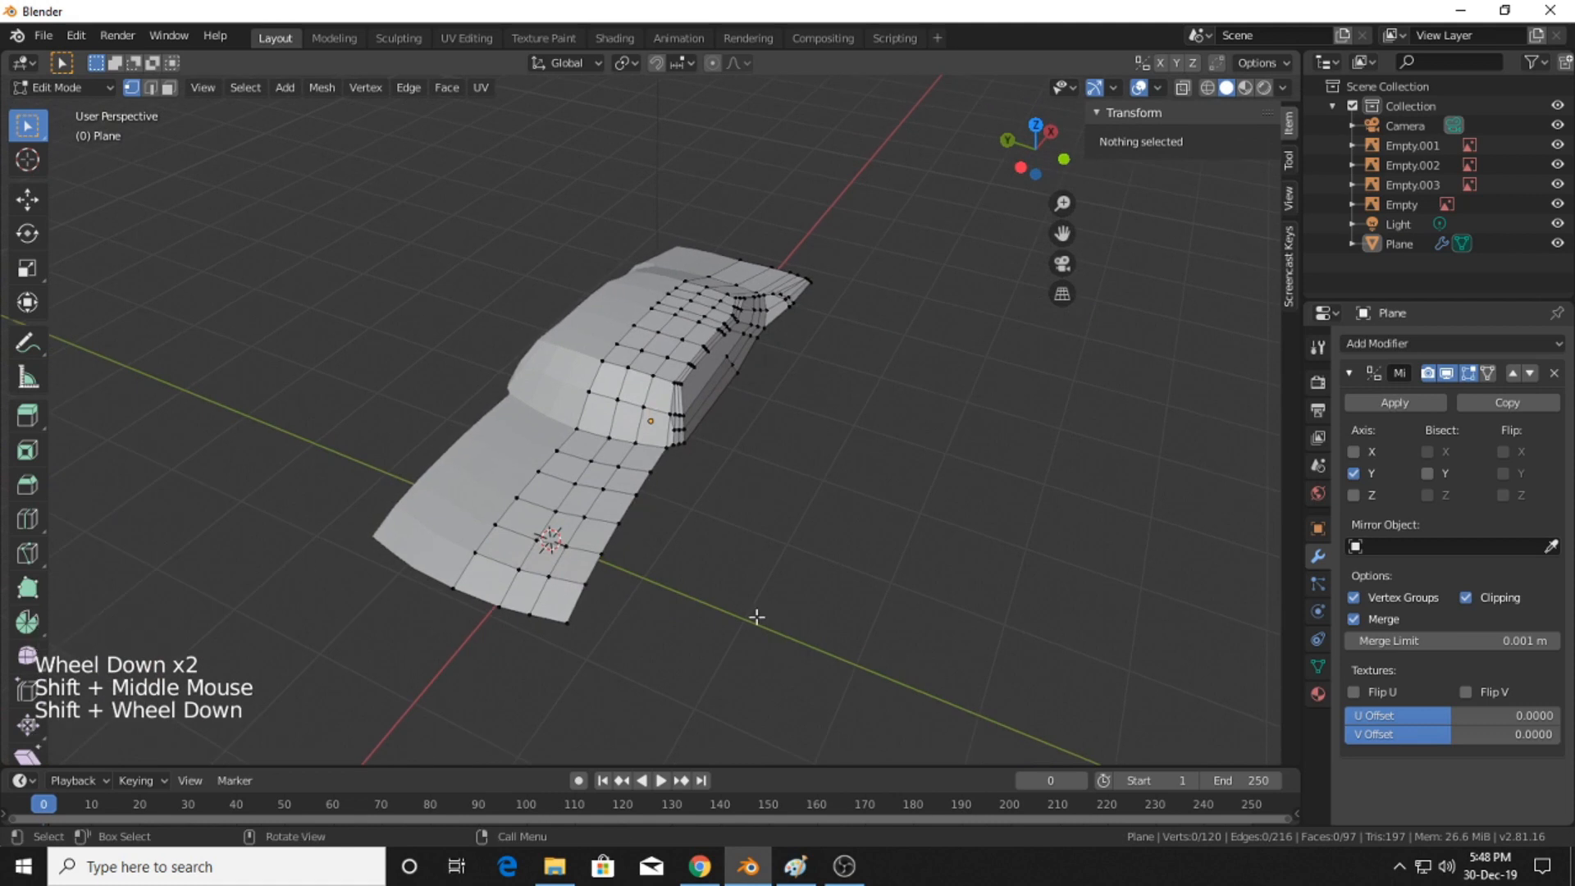
scroll(1159, 538, "down", 2)
middle_click_drag(1159, 538, 770, 510)
scroll(774, 436, "up", 3)
- Leave Edit Mode and examine the solid car body's hood and windshield surfaces from several angles
key("Tab")
left_click(668, 461)
scroll(668, 461, "down", 2)
middle_click_drag(668, 461, 833, 475)
scroll(758, 458, "up", 2, "shift")
scroll(642, 487, "up", 1, "shift")
scroll(642, 487, "up", 3)
middle_click_drag(492, 532, 671, 535)
scroll(835, 474, "down", 1, "shift")
scroll(531, 570, "down", 3)
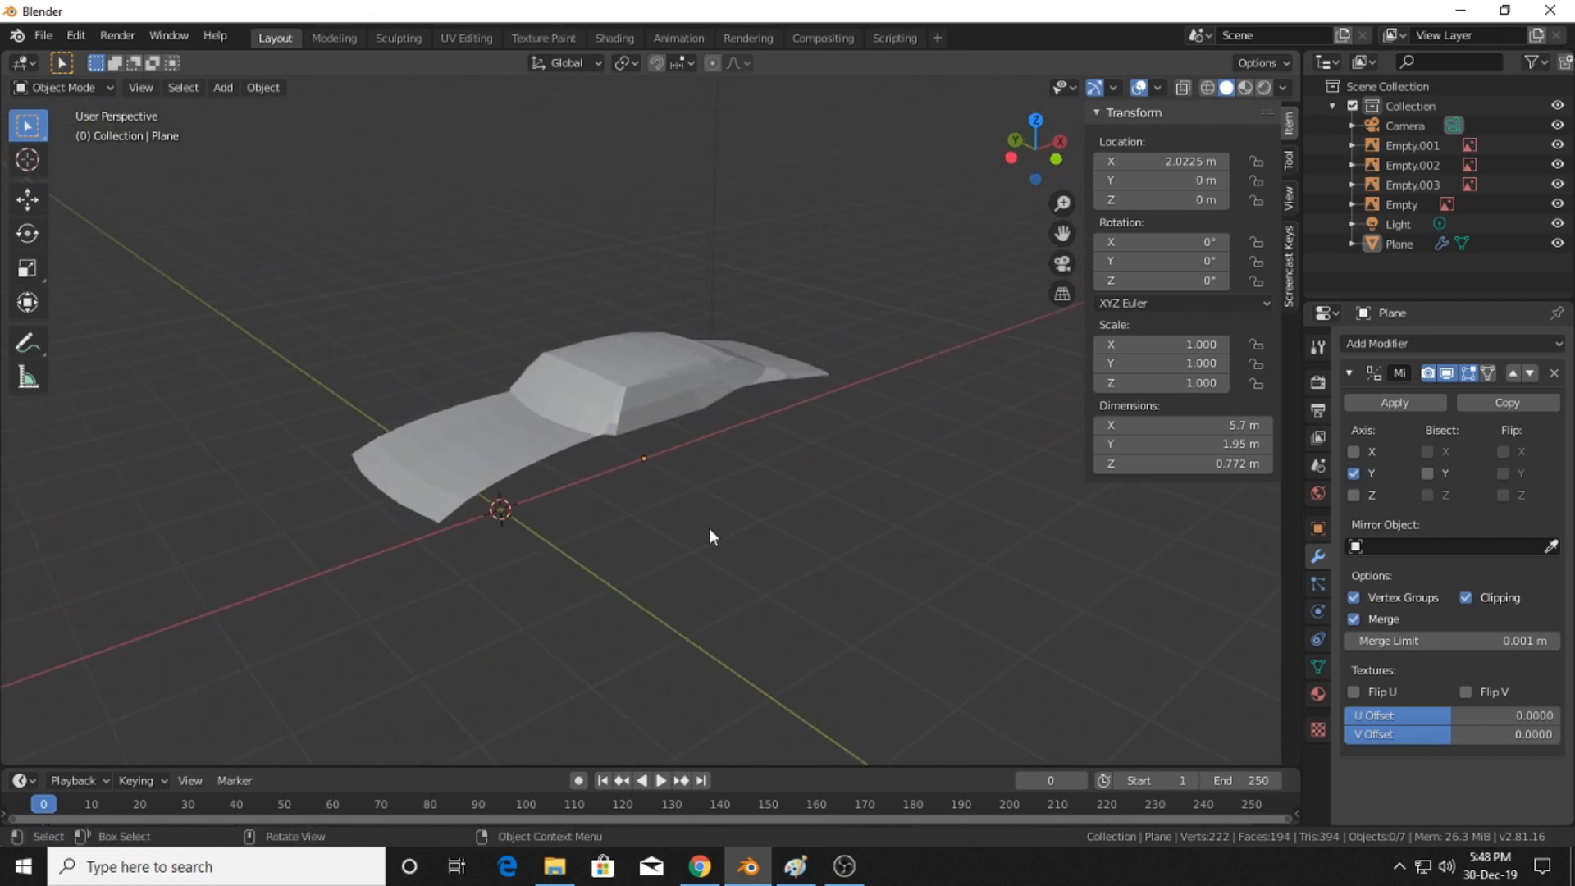
- Resume editing the body in the side-on view and lower the two hood outer-edge vertices ahead of the wheel centre onto the blueprint's fender line
left_click(1058, 160)
scroll(594, 432, "up", 6)
scroll(648, 502, "up", 2)
key("Tab")
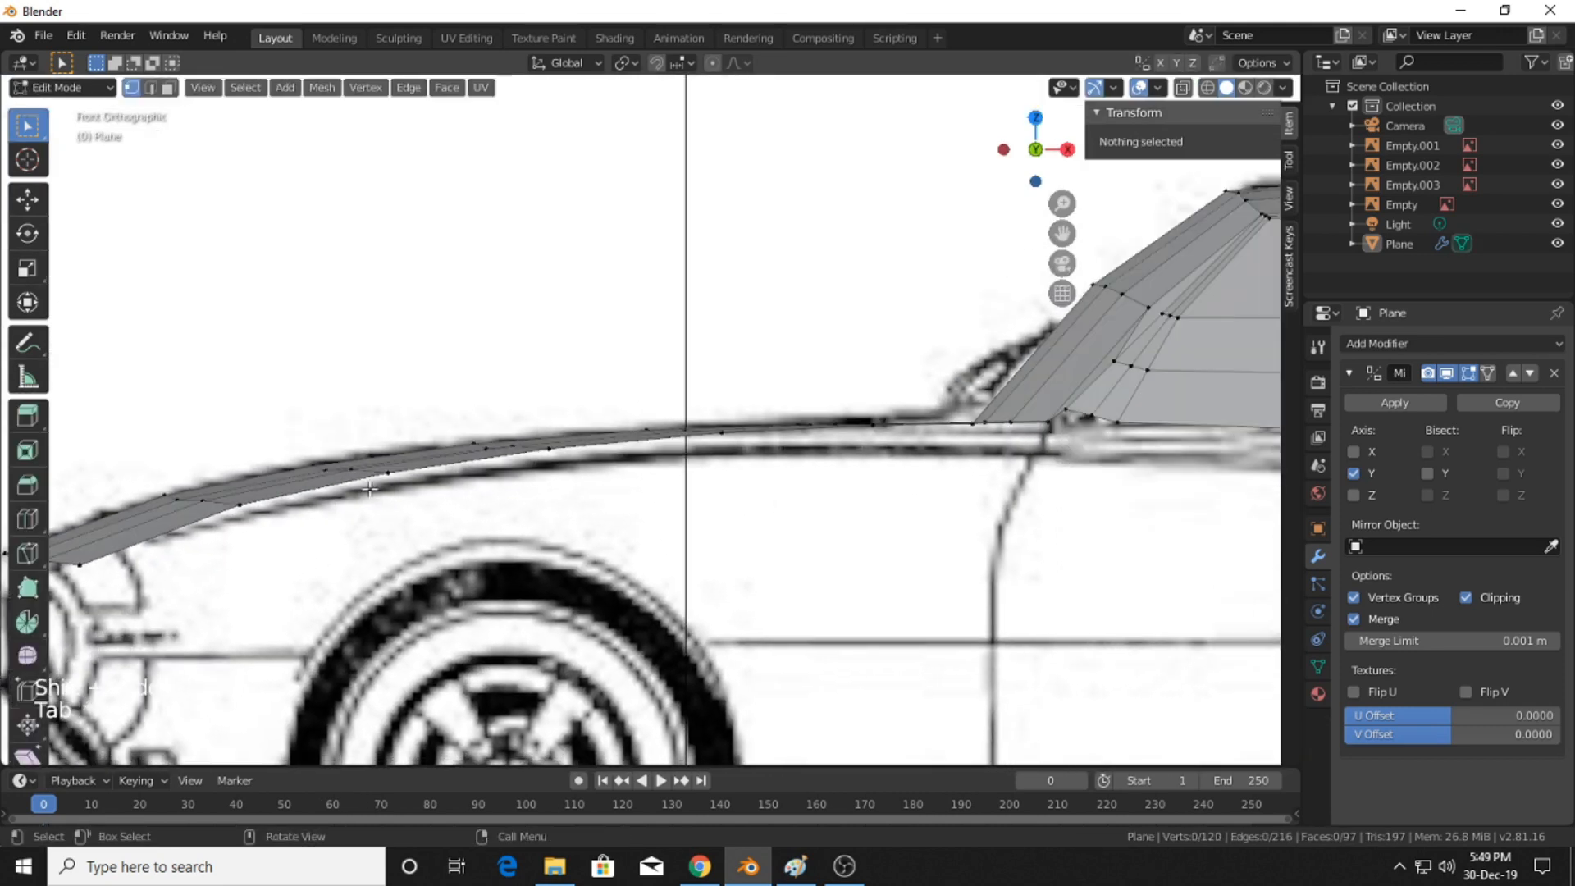
left_click(385, 472)
key("g")
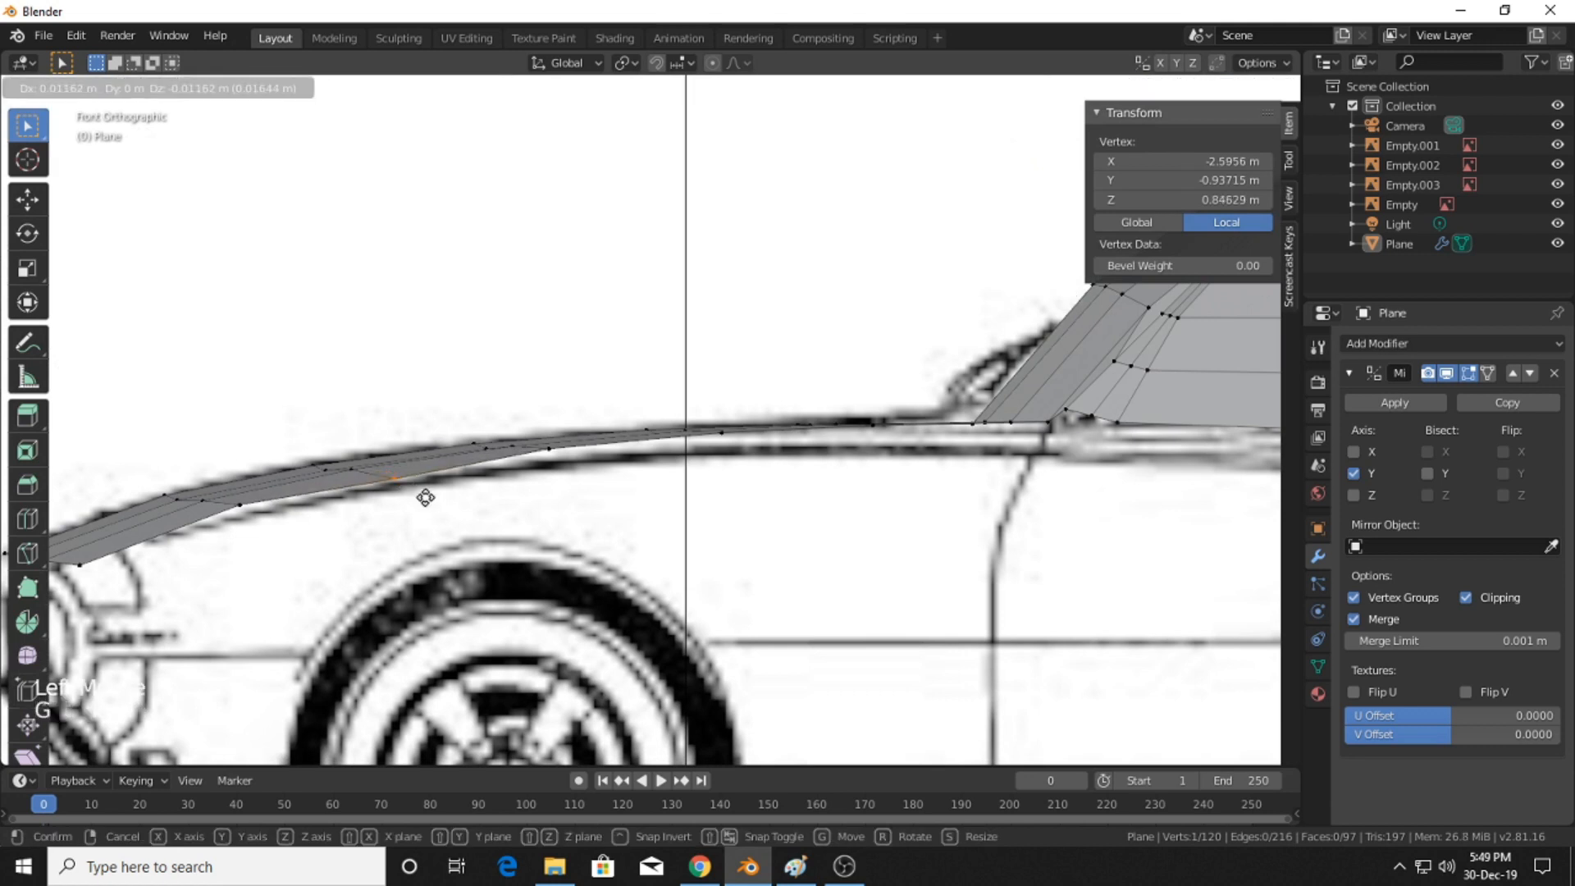
left_click(279, 498)
left_click(234, 502)
key("g")
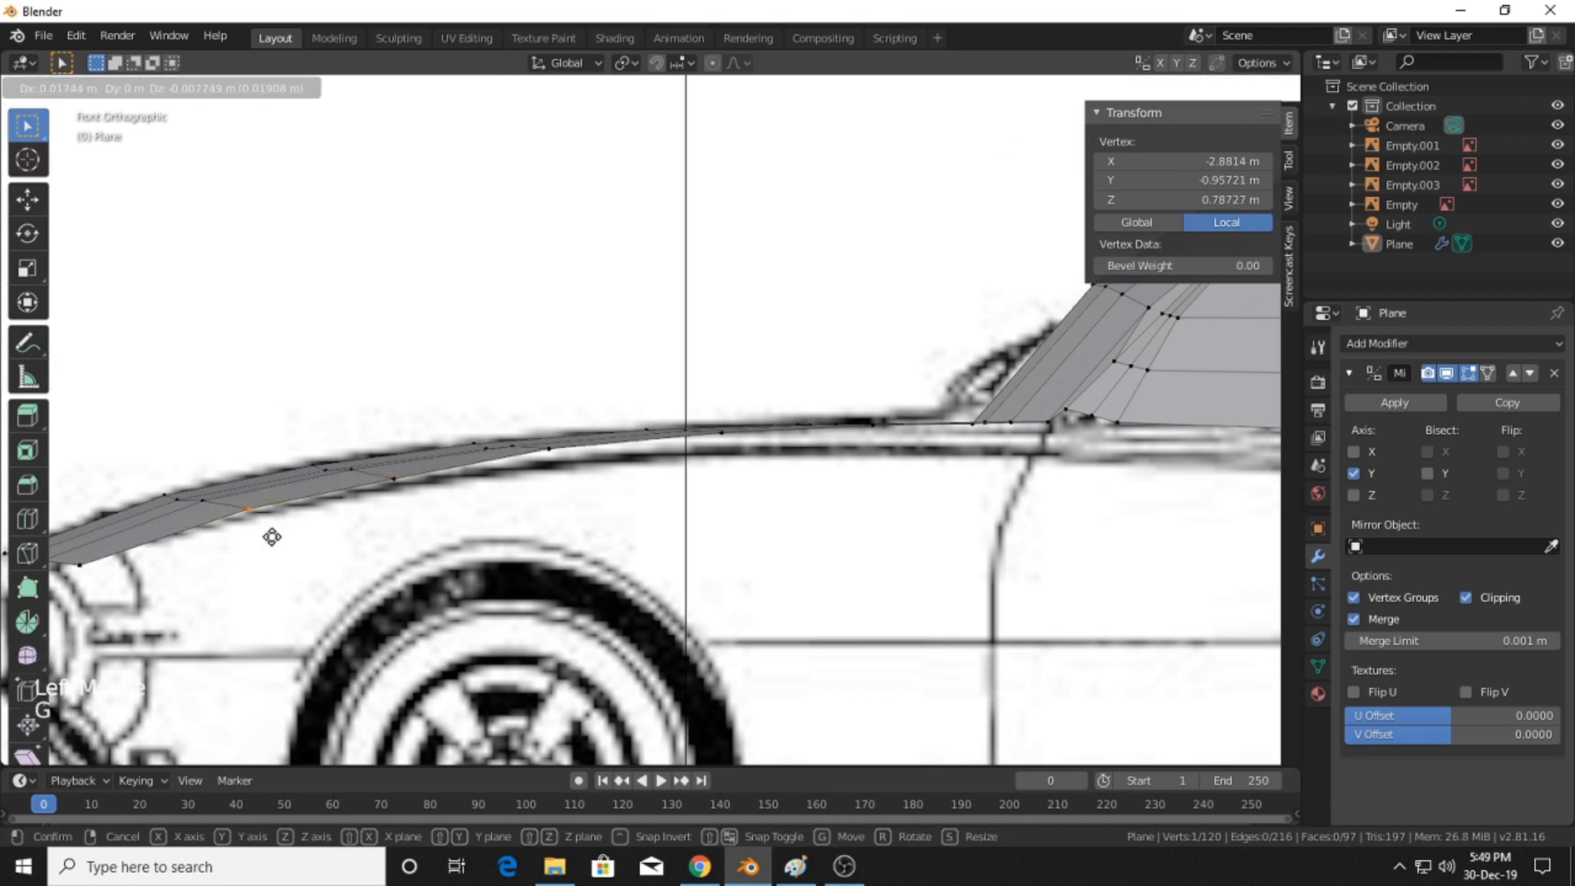
left_click(272, 537)
- Lower the next two hood outer-edge vertices towards the windshield onto the blueprint line, at about Z 0.880 m and 0.900 m
left_click(565, 468)
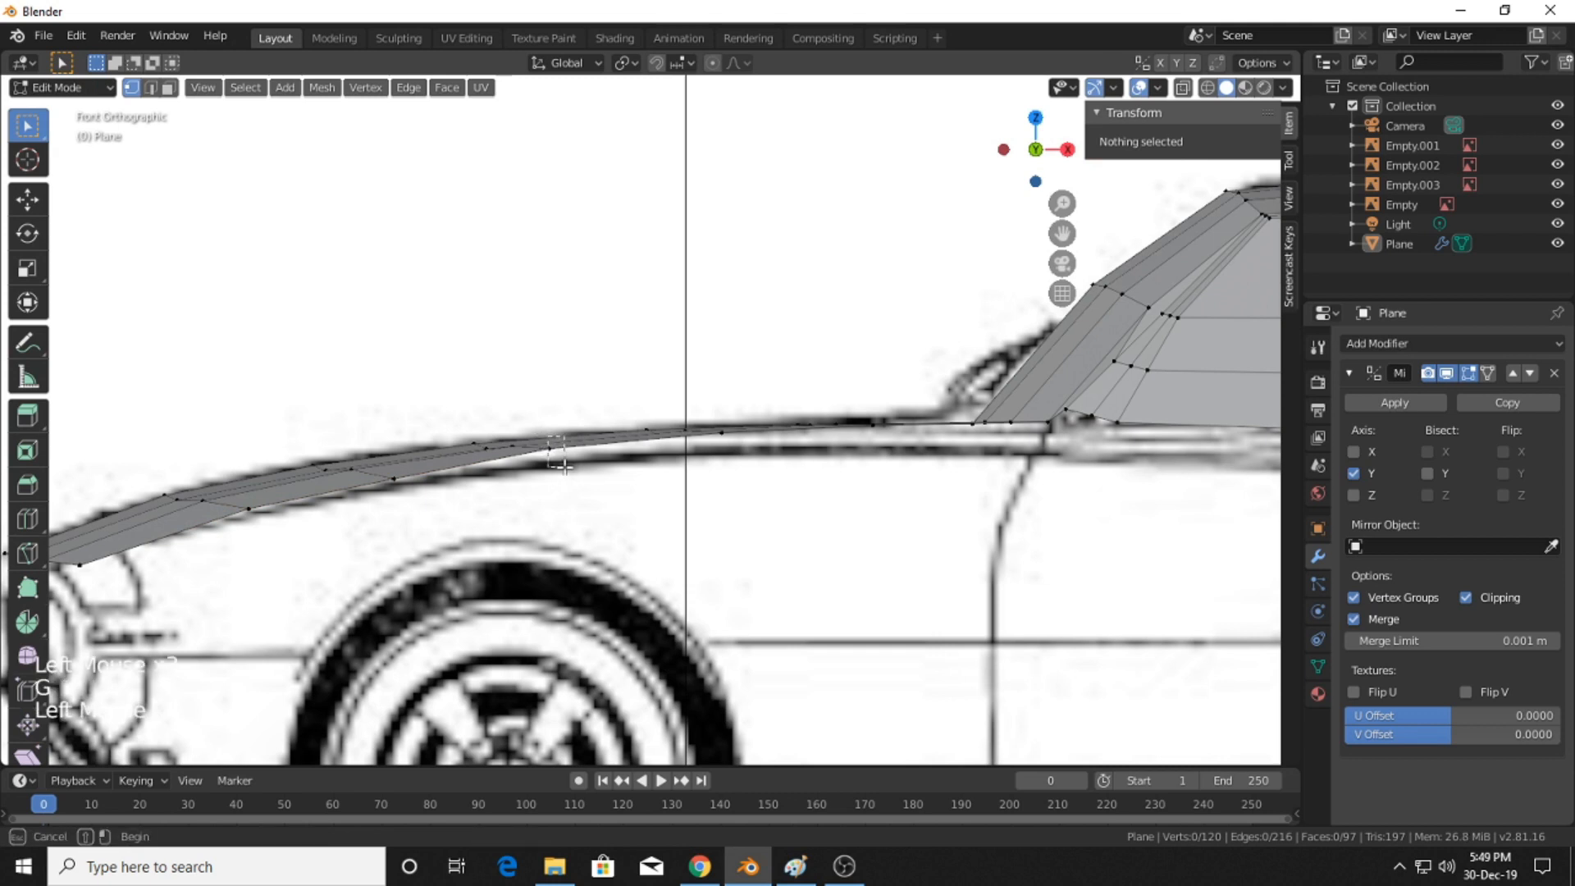
left_click(565, 468)
key("g")
left_click(565, 480)
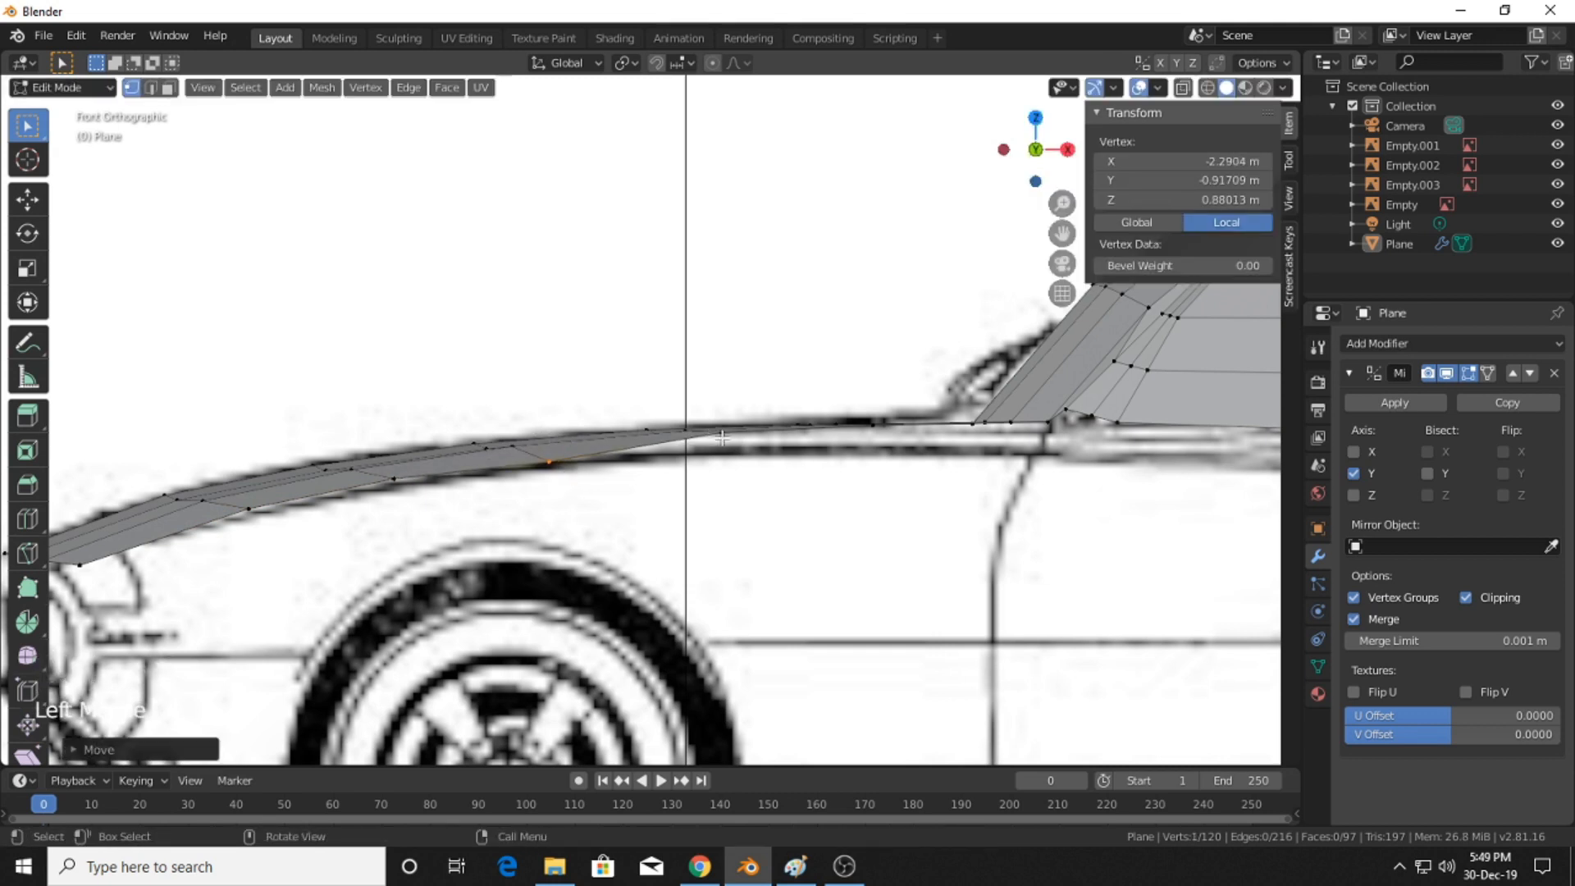
left_click(722, 439)
key("g")
left_click(738, 471)
middle_click_drag(952, 461, 782, 494, "shift")
scroll(771, 471, "up", 4)
scroll(872, 534, "down", 4)
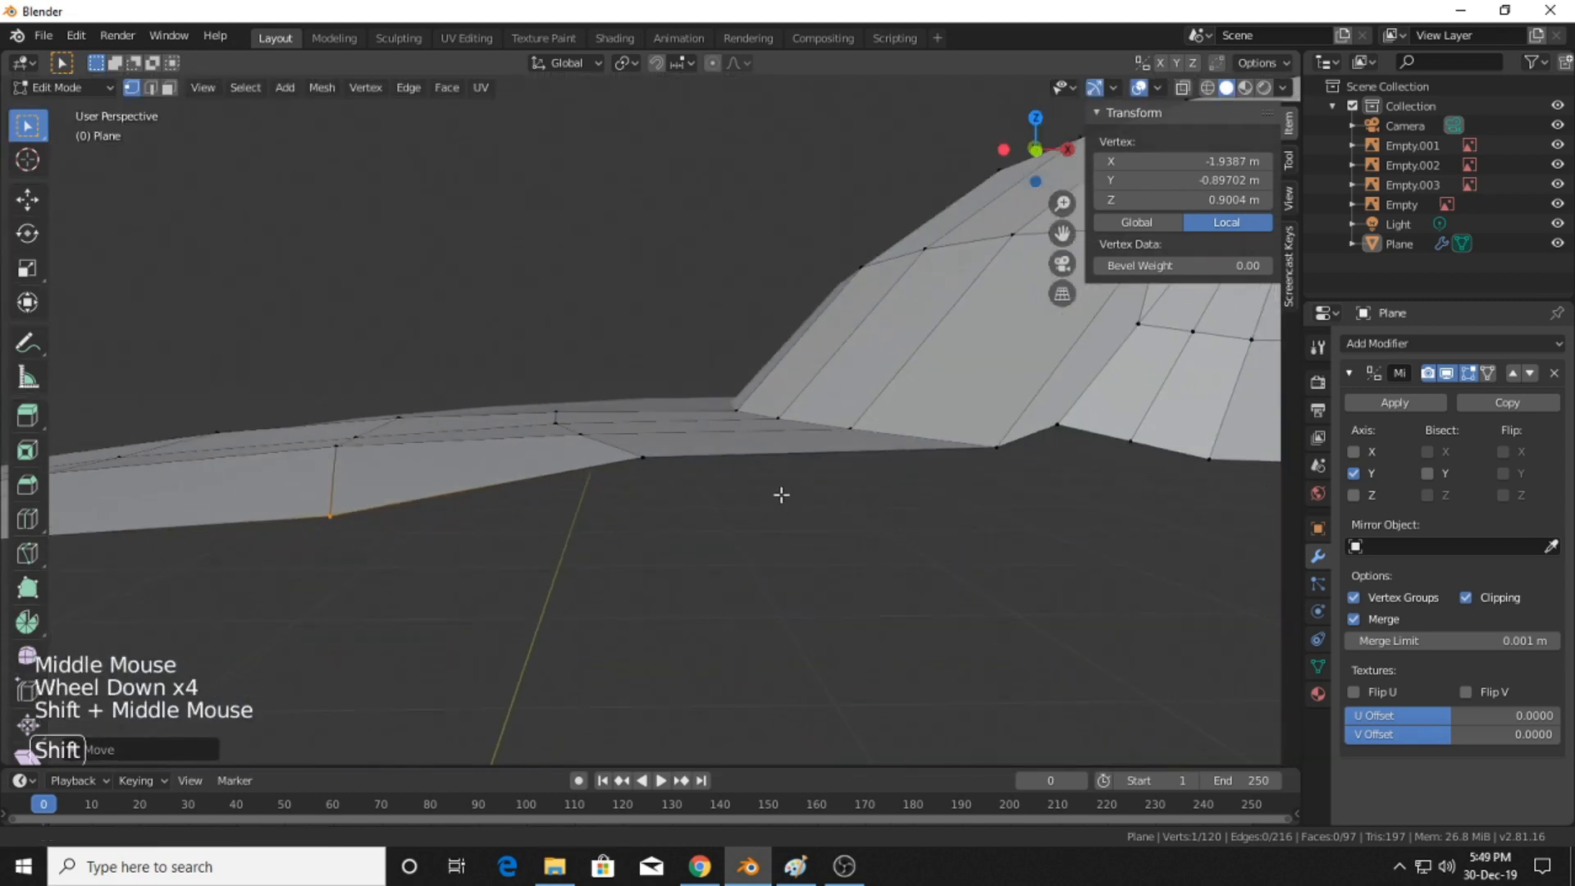
- Move the last hood outer-edge vertex ahead of the windshield corner down onto the blueprint's hood line
left_click(661, 462)
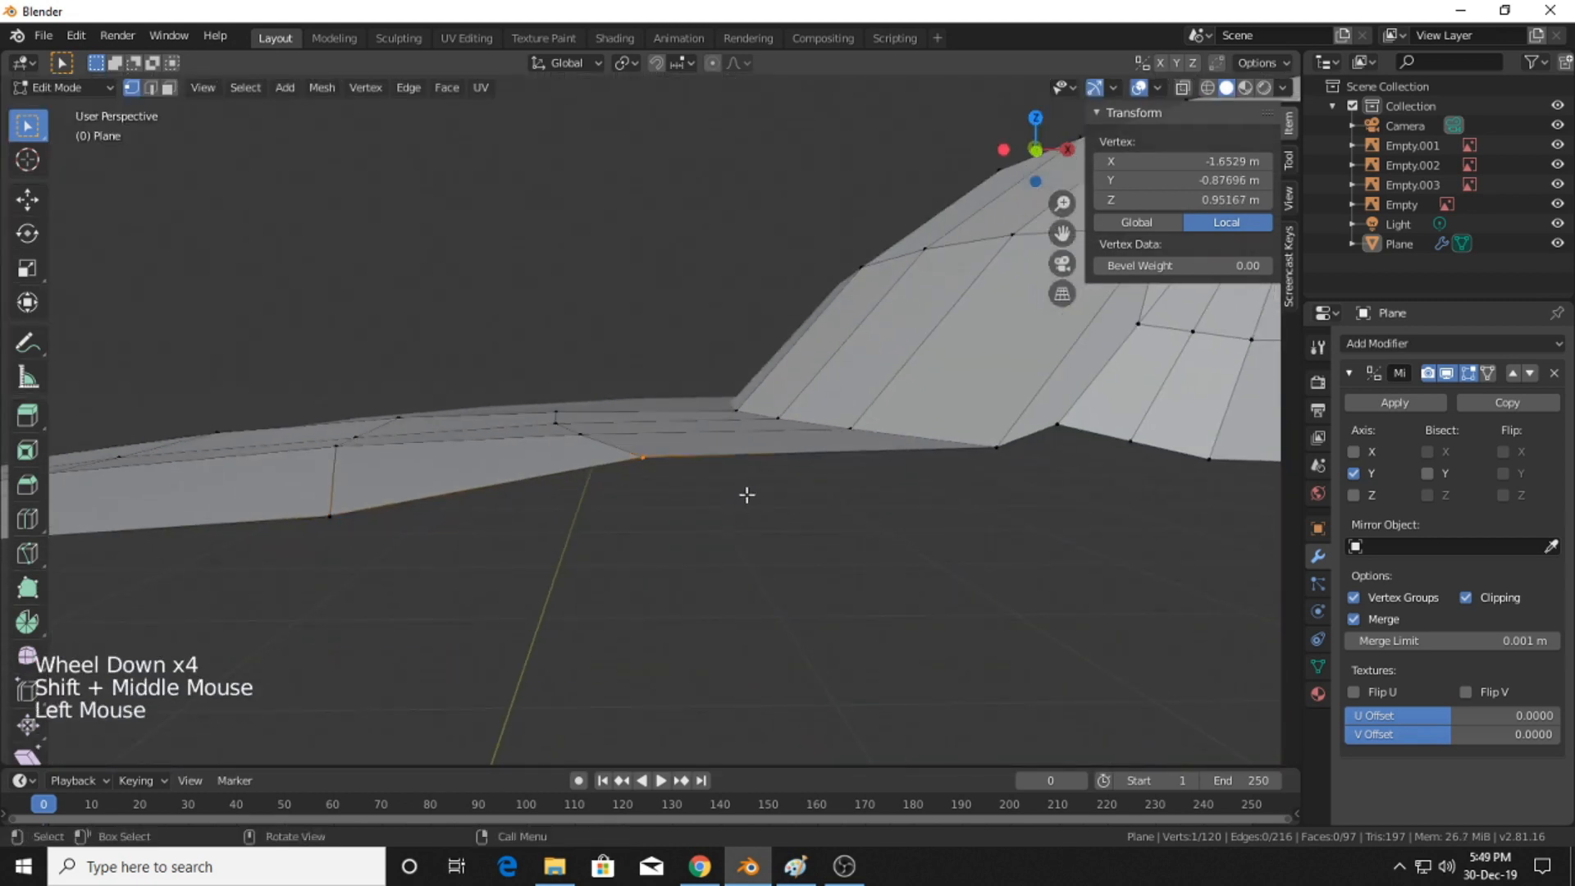
left_click(1037, 155)
key("g")
left_click(867, 311)
- Lower the windshield's outer base corner vertex to about Z 0.908 m, onto the blueprint's hood line
middle_click_drag(923, 361, 795, 432)
scroll(899, 394, "down", 2)
left_click(772, 524)
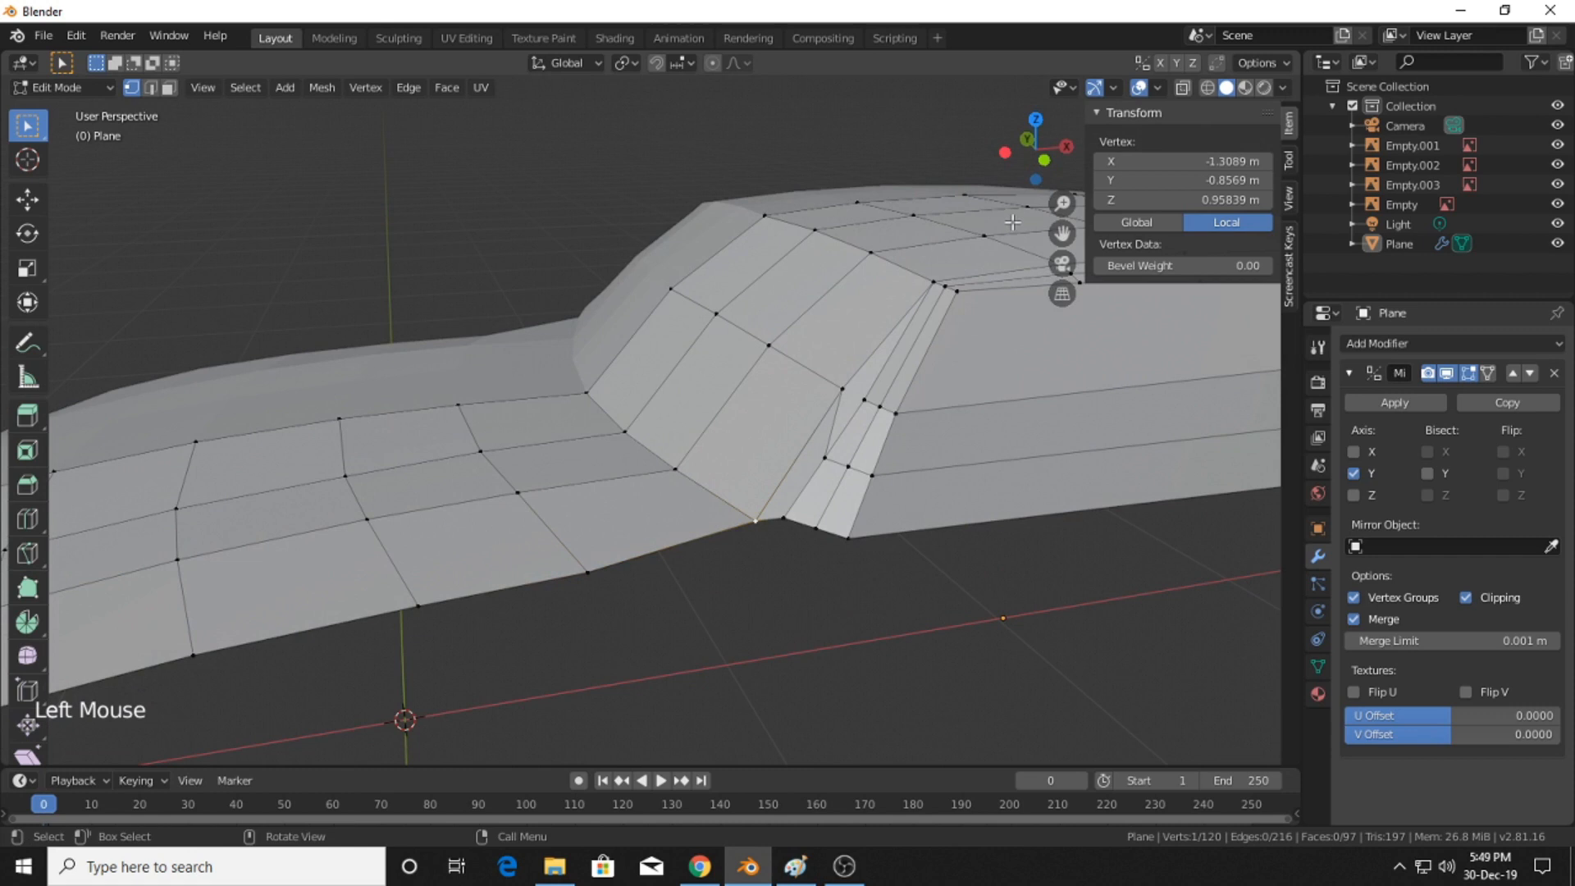
left_click(1044, 160)
scroll(673, 404, "up", 3)
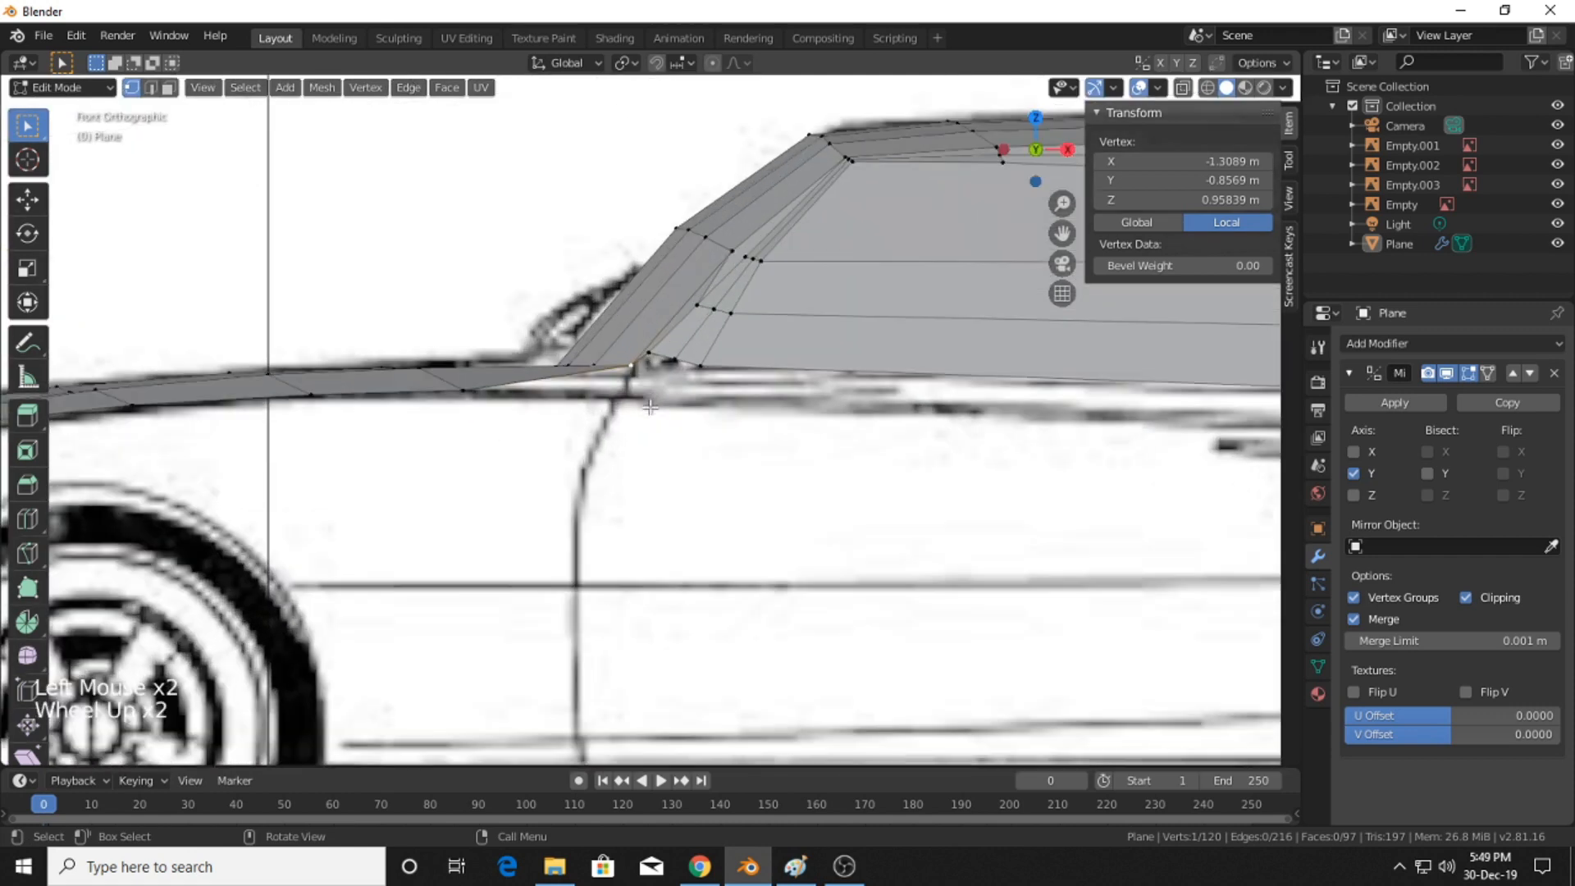
middle_click_drag(673, 404, 653, 420, "shift")
key("g")
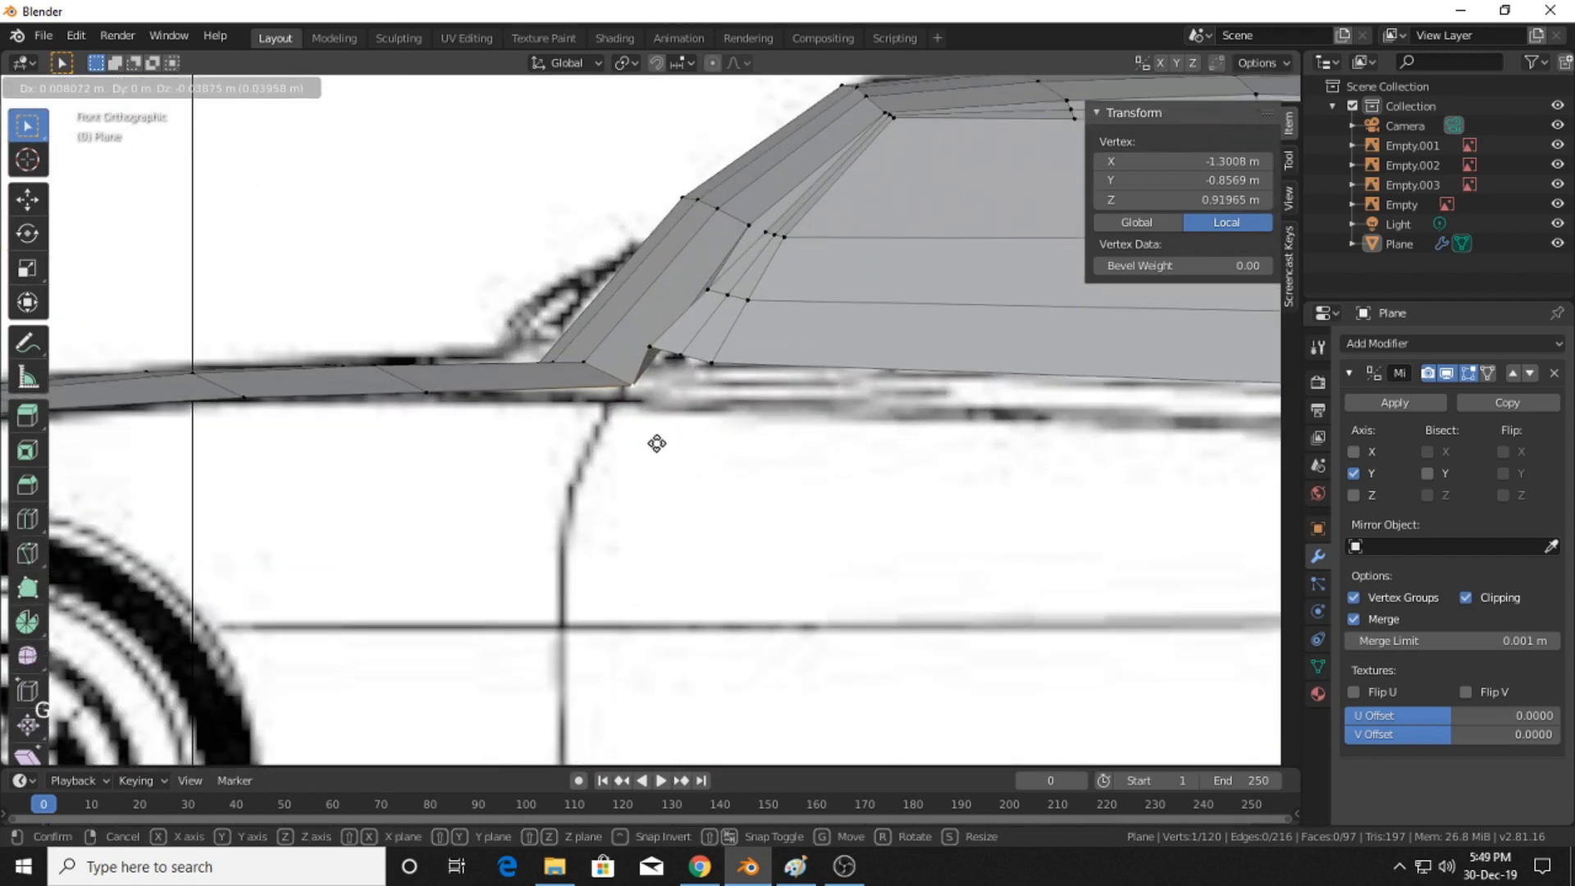
left_click(655, 446)
scroll(655, 446, "down", 2)
- Try lowering the windshield base vertex just inboard of the corner by about 0.01 m, and undo the move
middle_click_drag(655, 447, 578, 333)
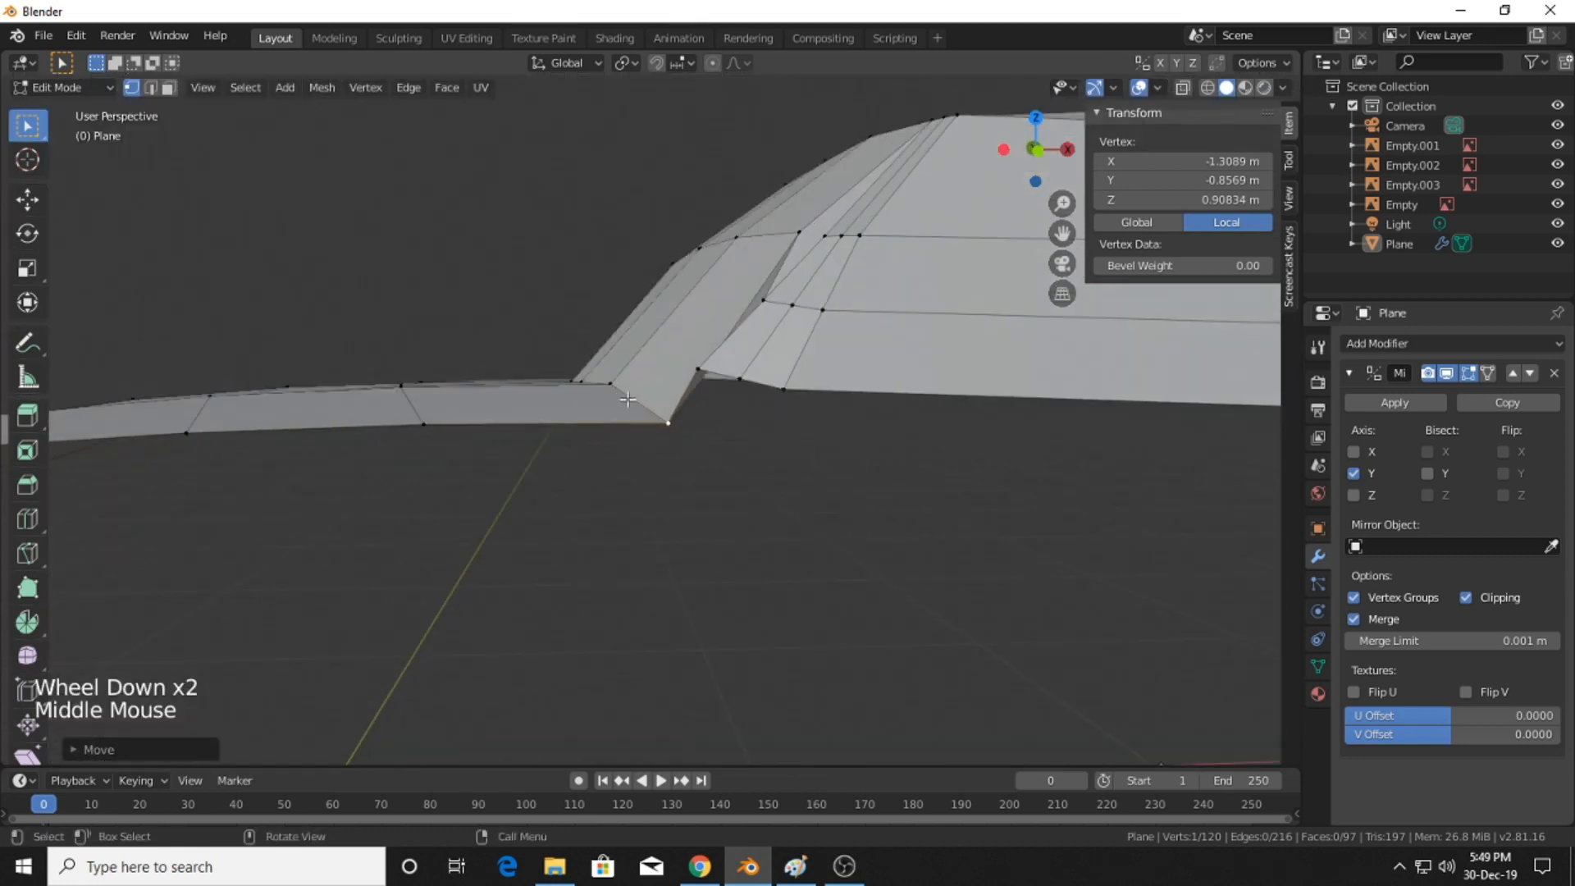
left_click(617, 388)
key("g")
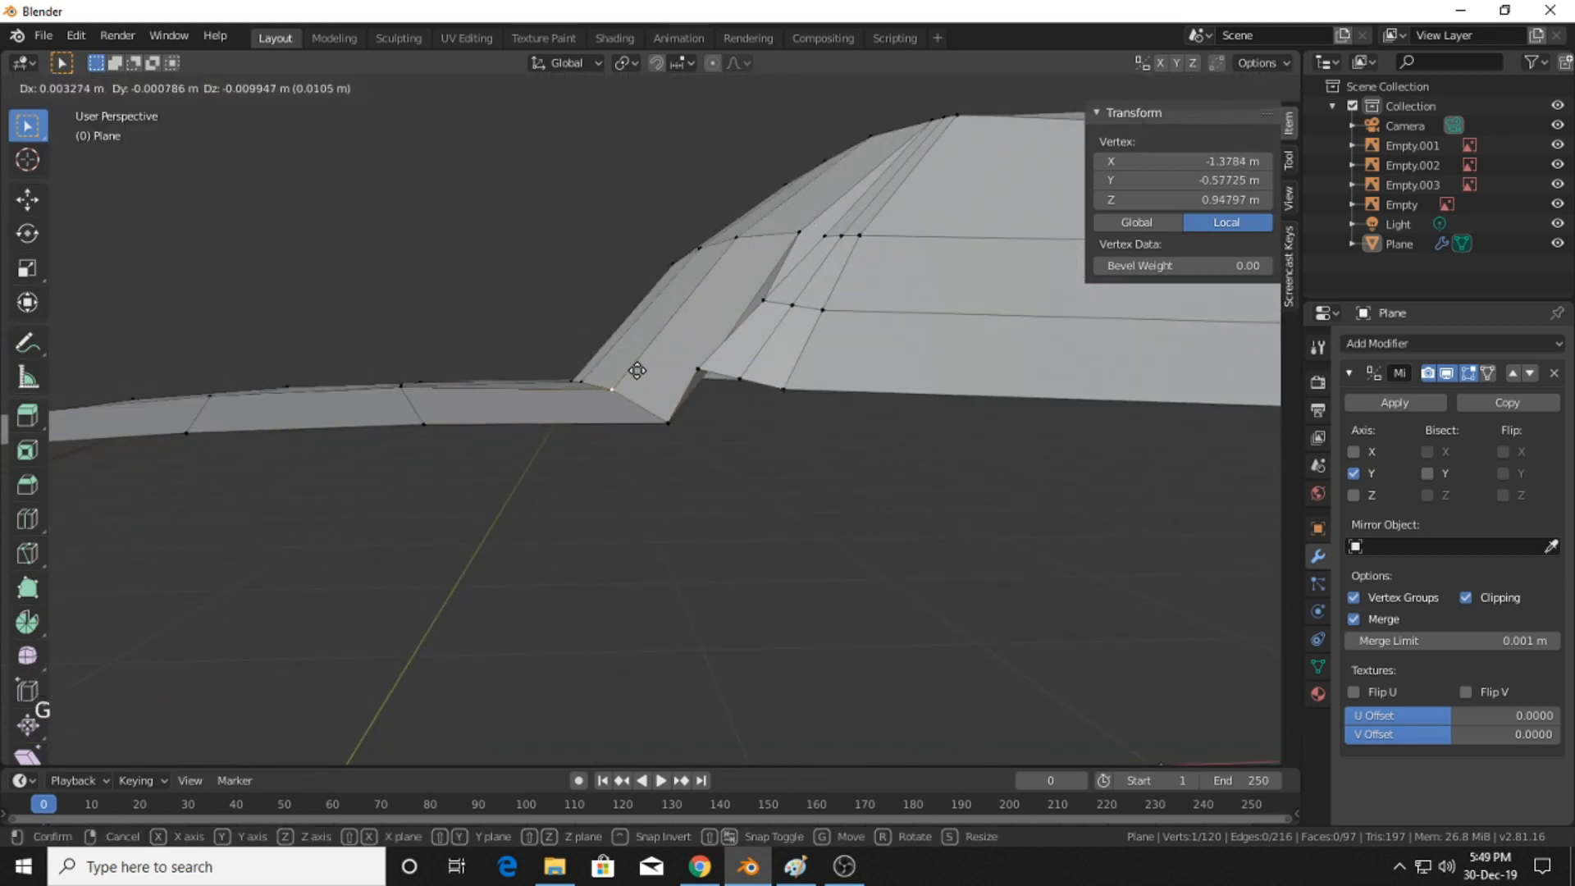
left_click(637, 370)
scroll(637, 371, "down", 2)
middle_click_drag(637, 371, 673, 449)
middle_click_drag(666, 448, 700, 413, "shift")
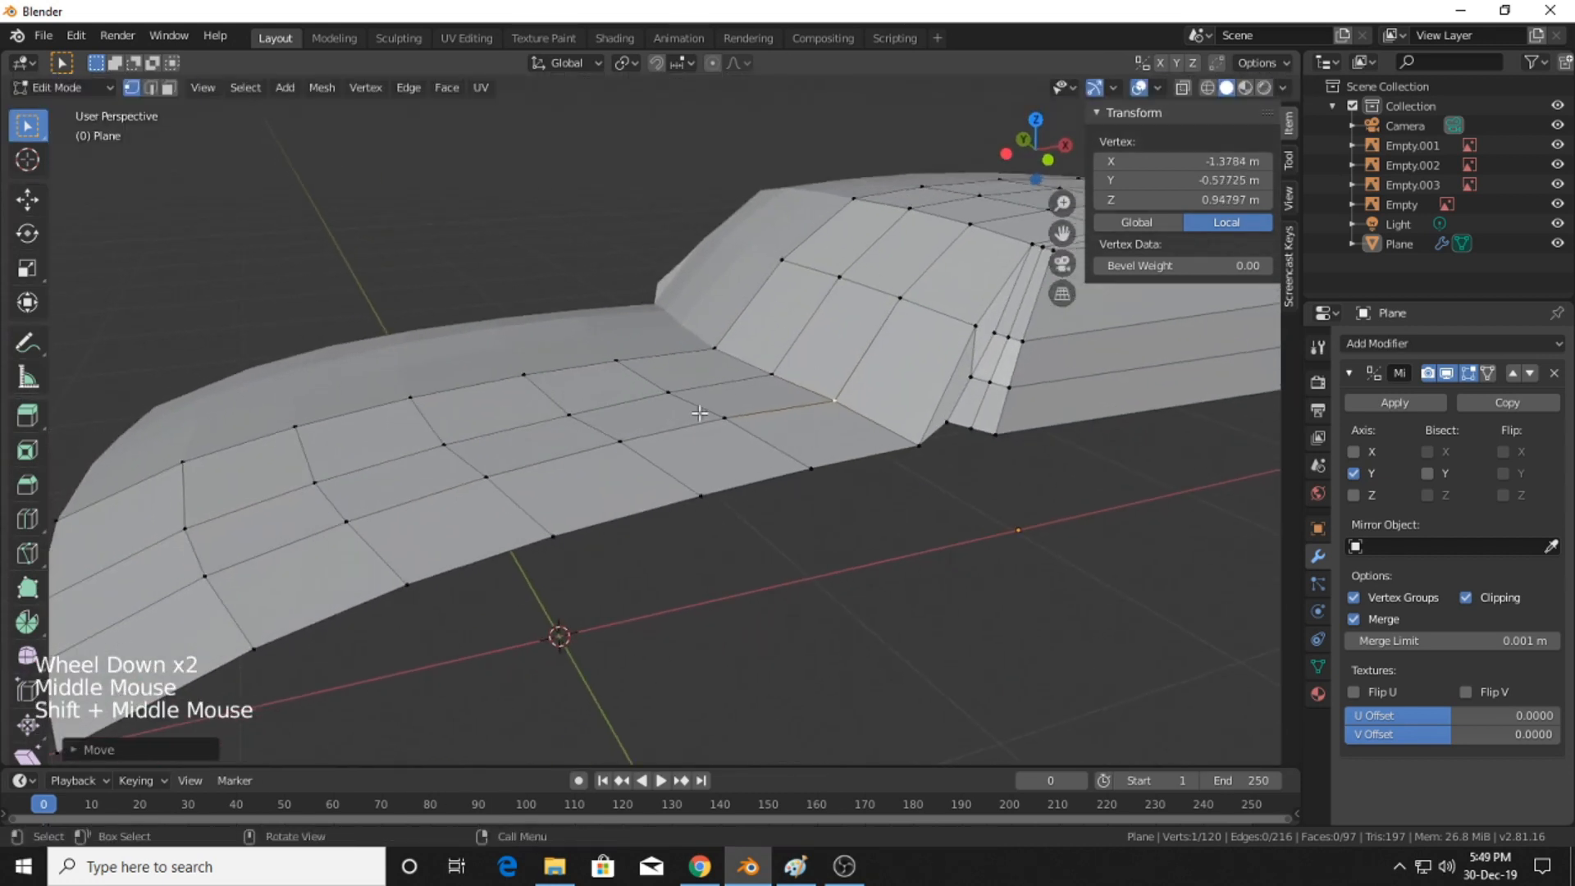
left_click(908, 457)
key("ctrl+z")
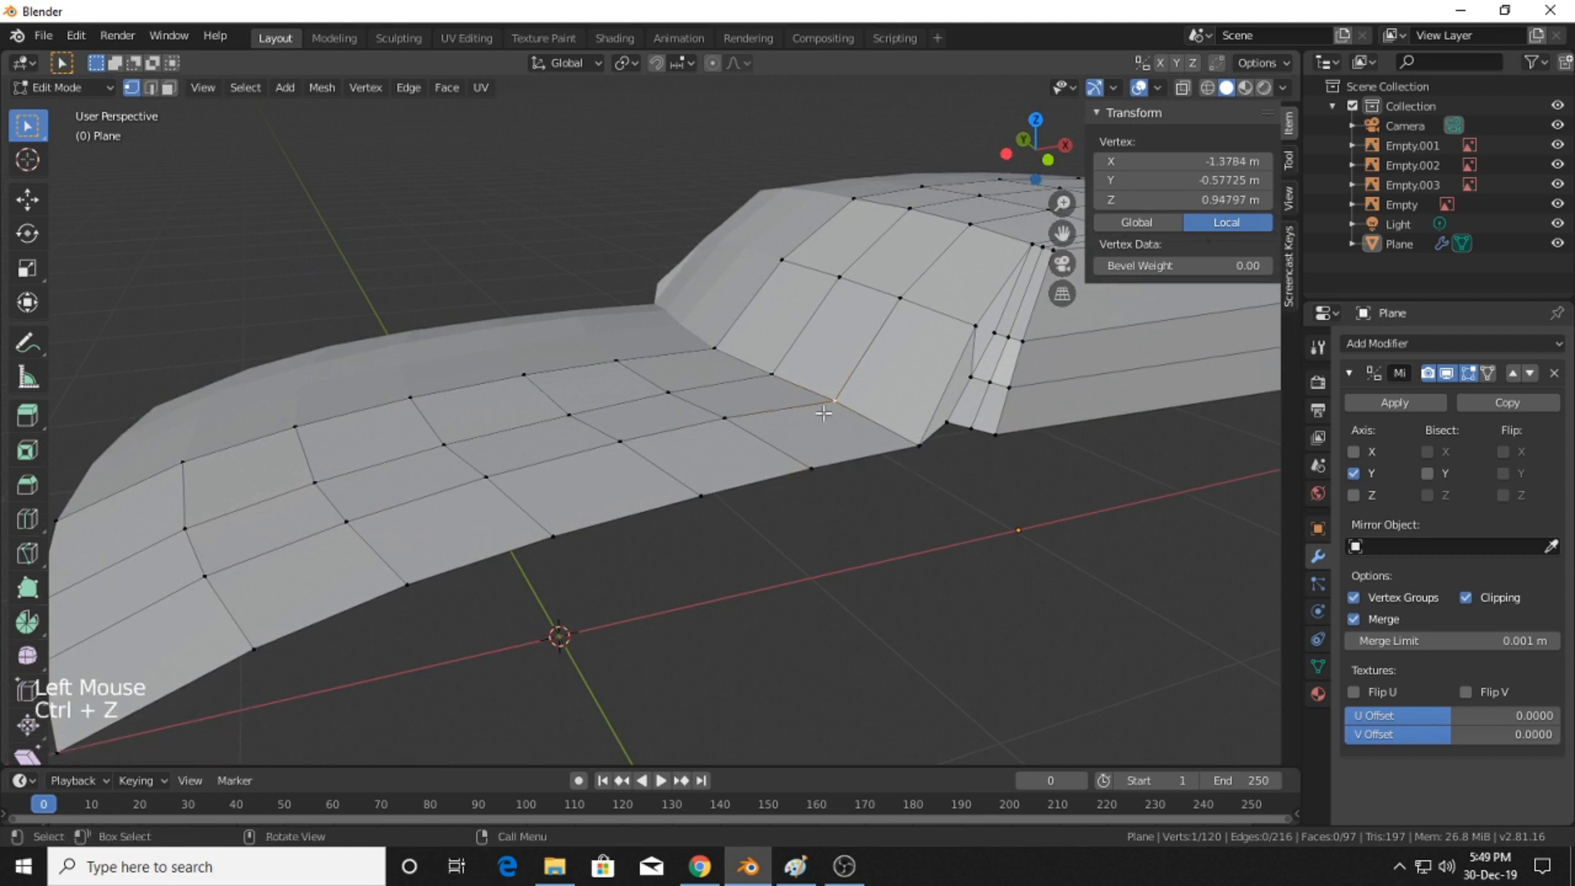
key("ctrl+z")
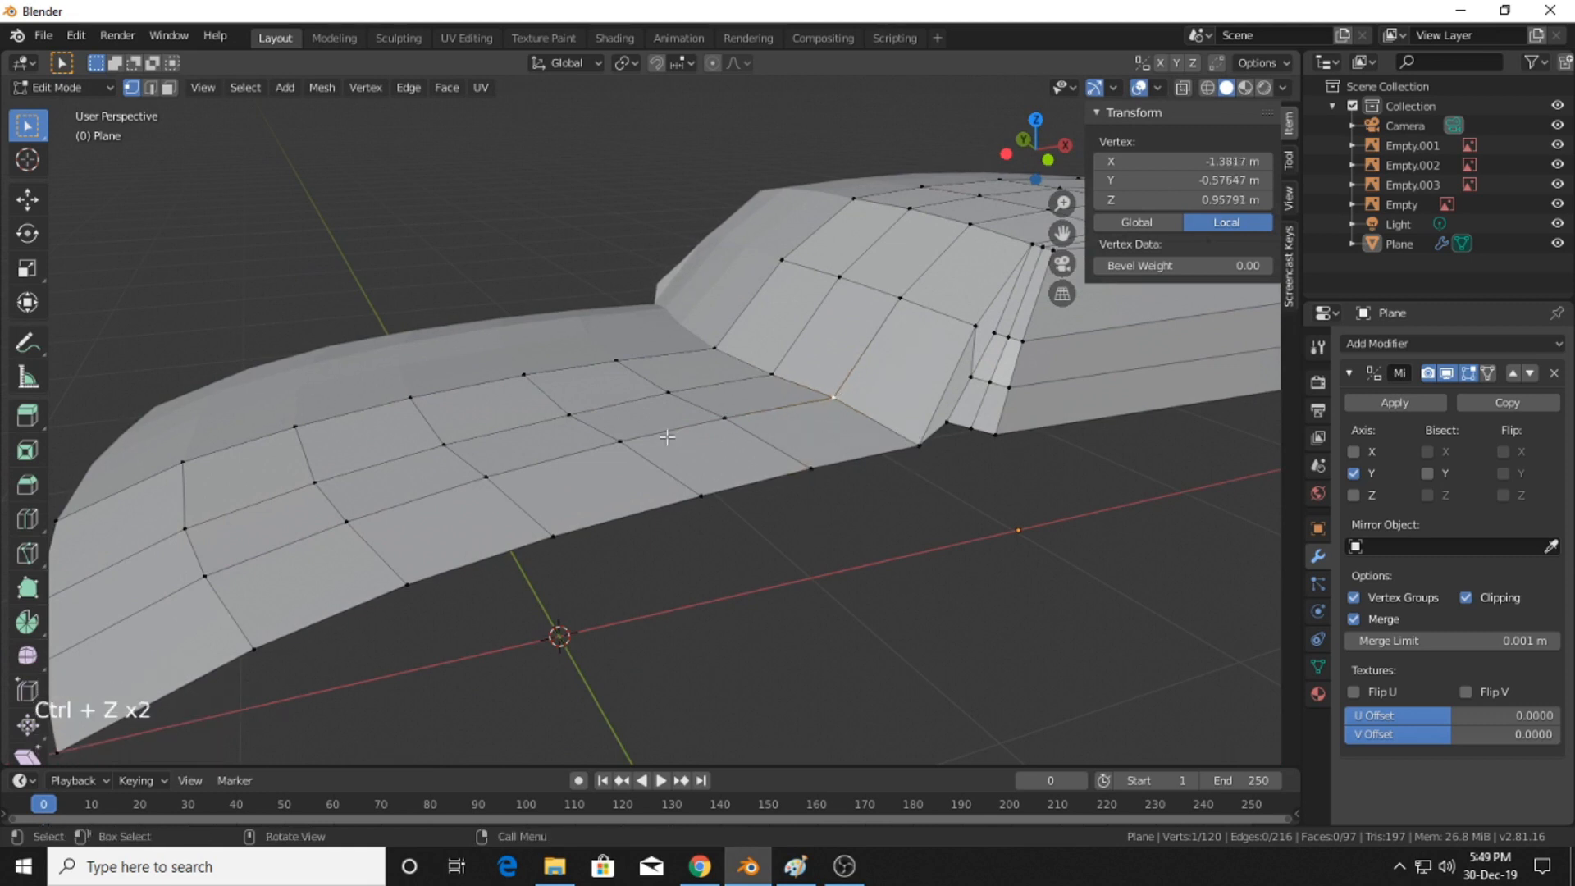
- Select the seven vertices of the hood row just inboard of the outer edge and lower them slightly along Z
left_click(496, 477, "alt")
left_click(774, 593)
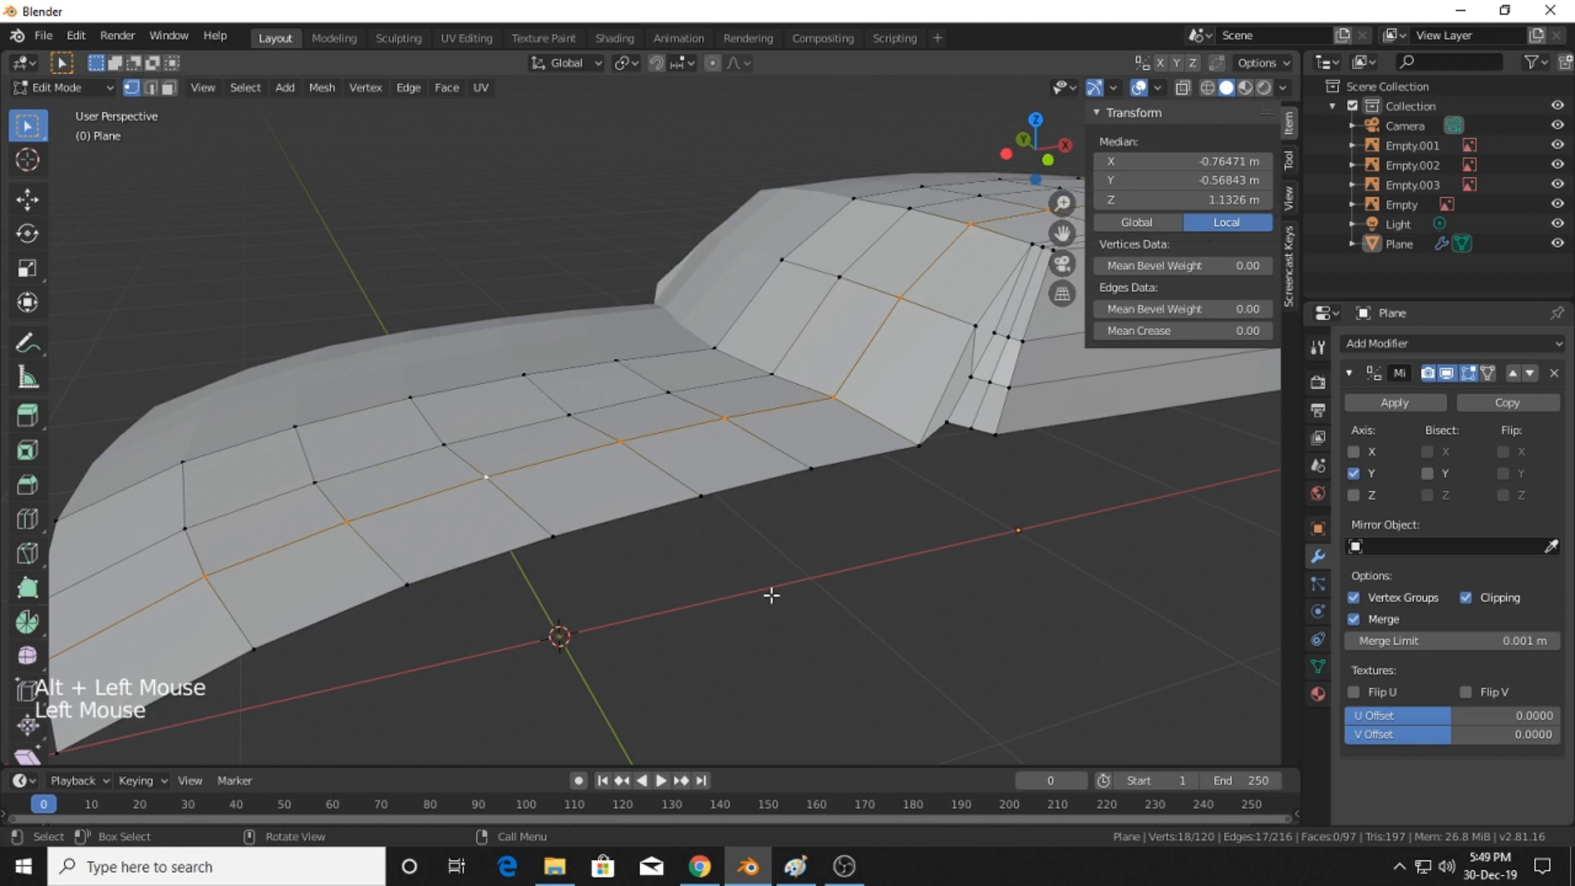
left_click(838, 398, "shift")
left_click(736, 419, "shift")
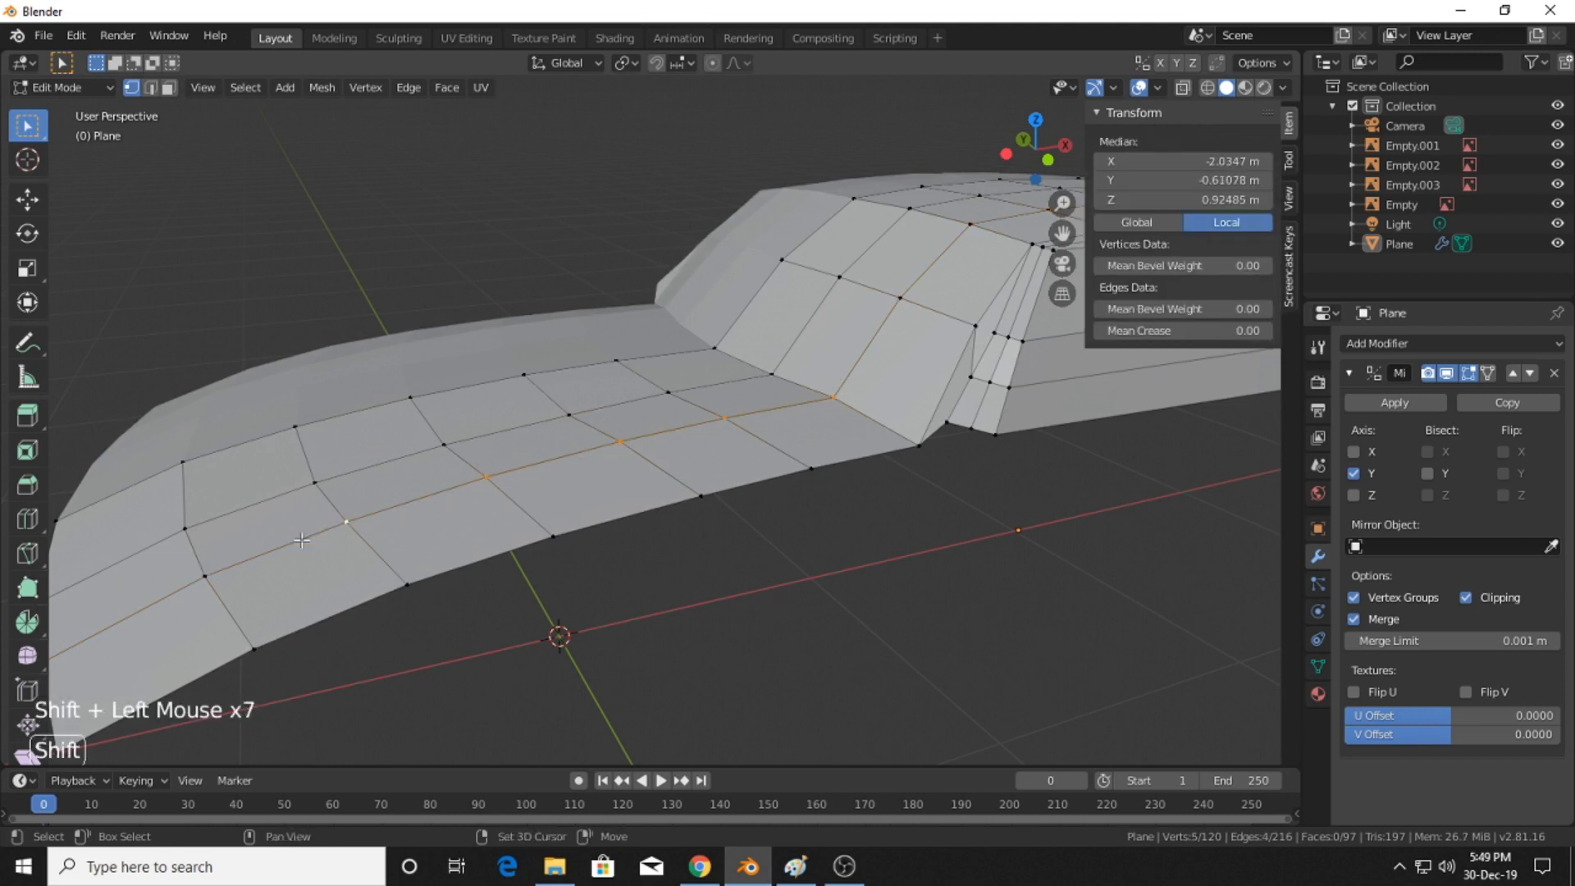
middle_click_drag(296, 535, 514, 468, "shift")
left_click(166, 622, "shift")
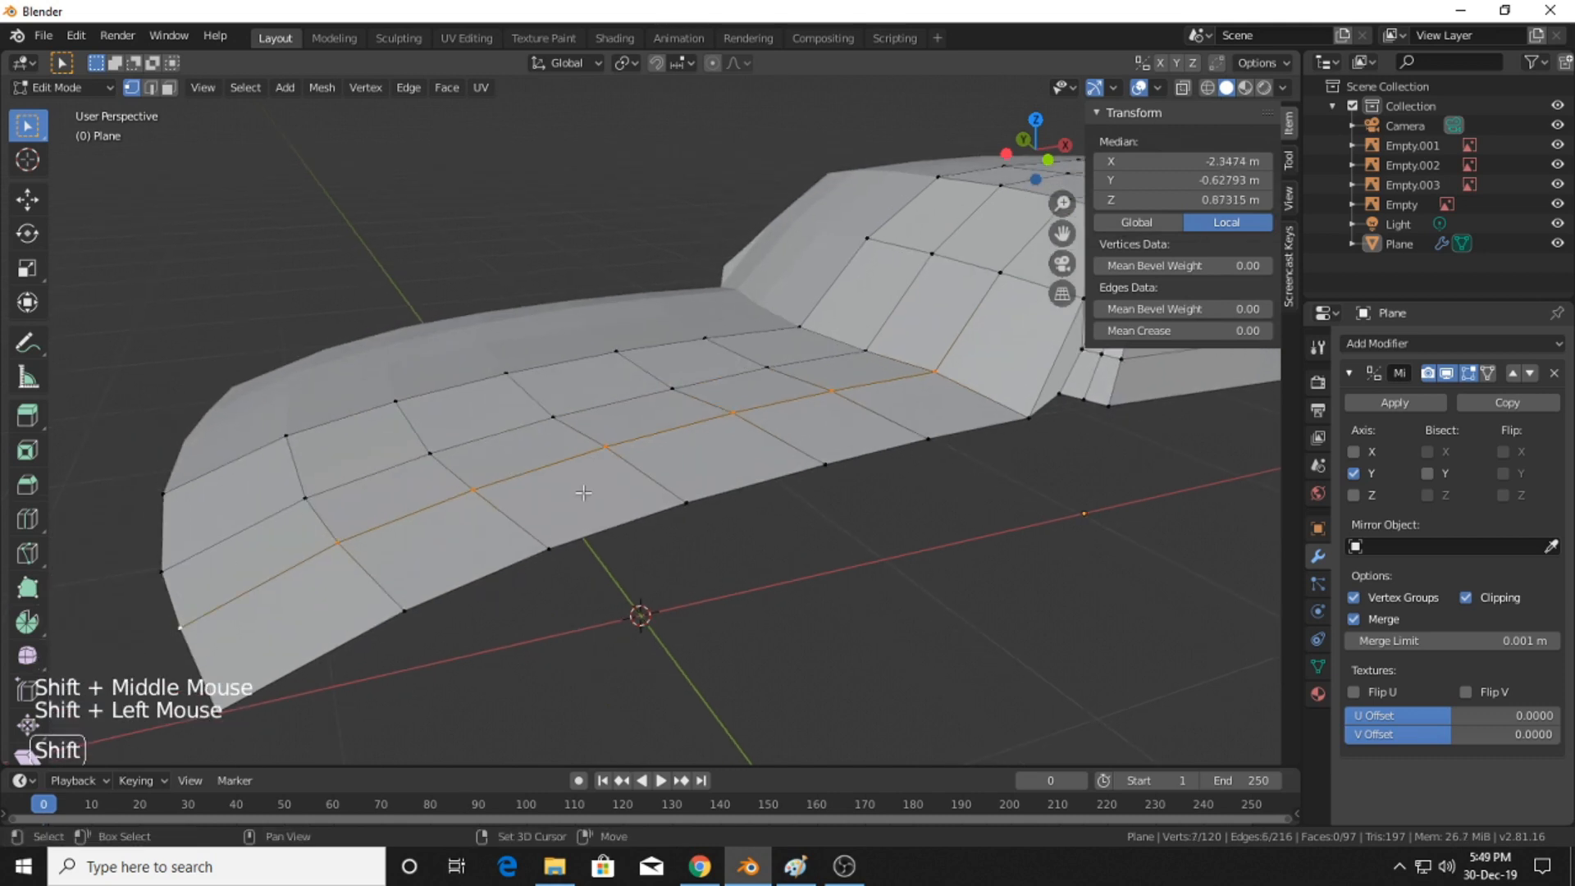
left_click(1048, 160)
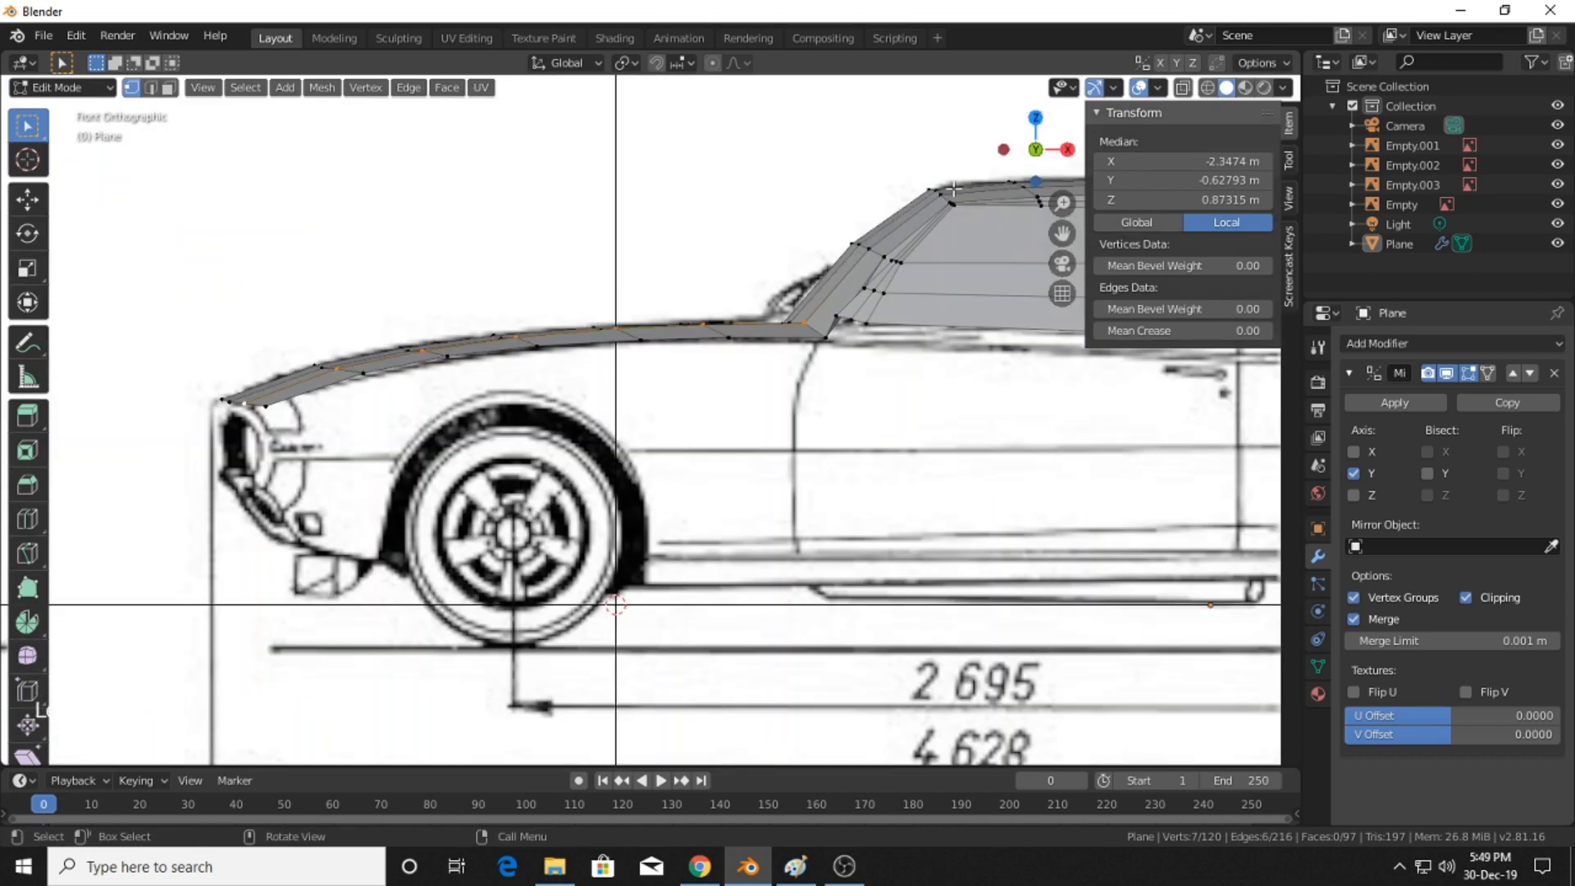
key("g")
key("z")
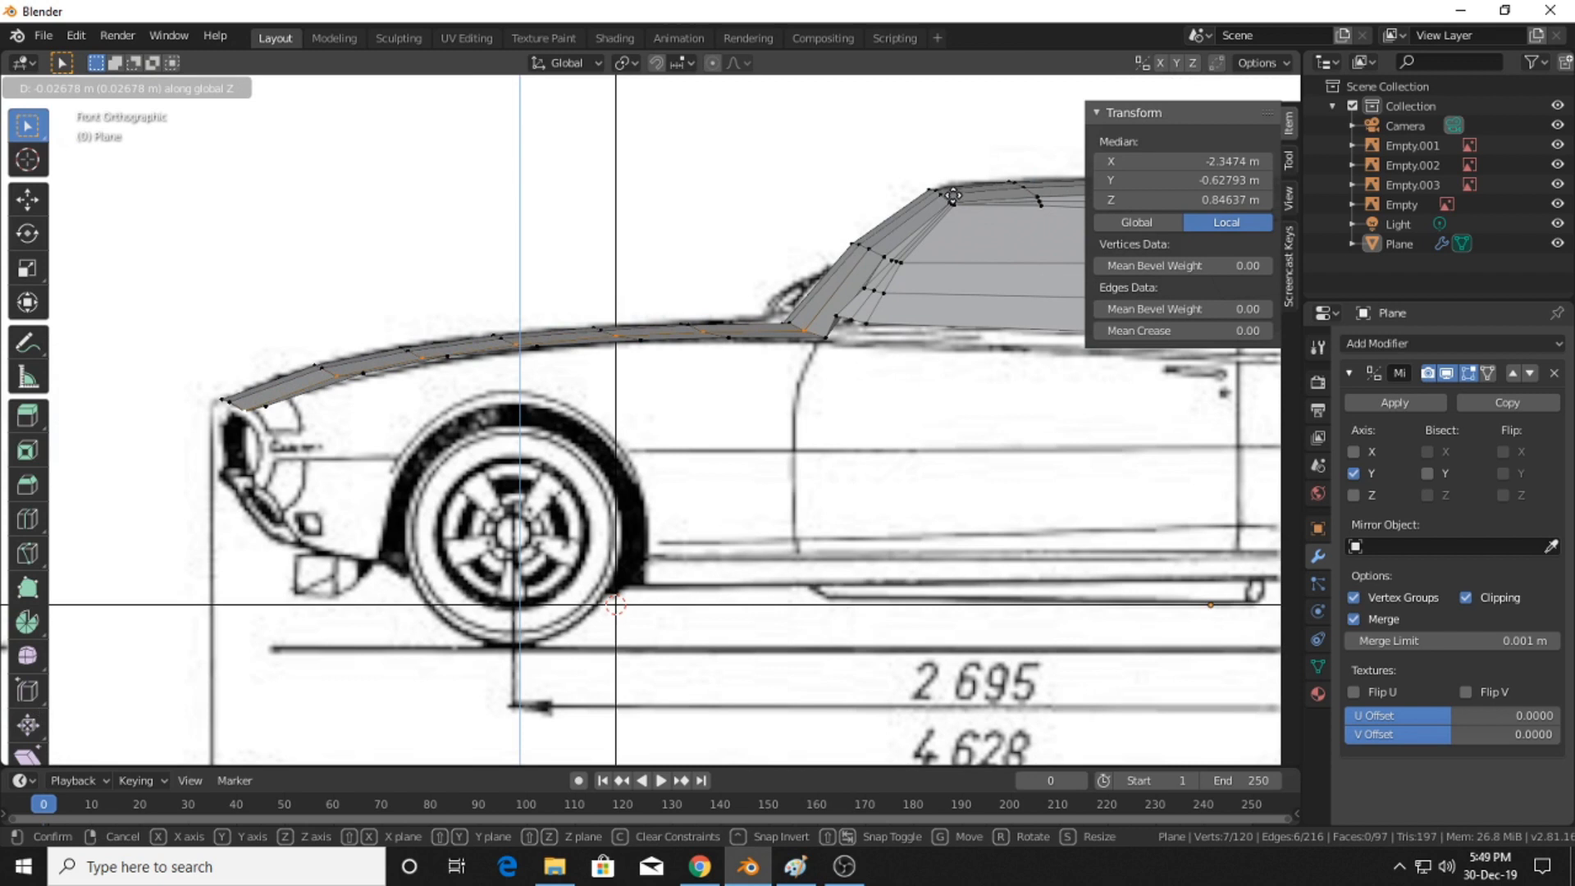
left_click(952, 193)
- Deselect everything and examine the adjusted hood from several angles and against the side blueprint
scroll(610, 255, "down", 3)
middle_click_drag(610, 254, 985, 496)
left_click(1015, 375)
middle_click_drag(1015, 375, 939, 402, "shift")
middle_click_drag(939, 402, 798, 327)
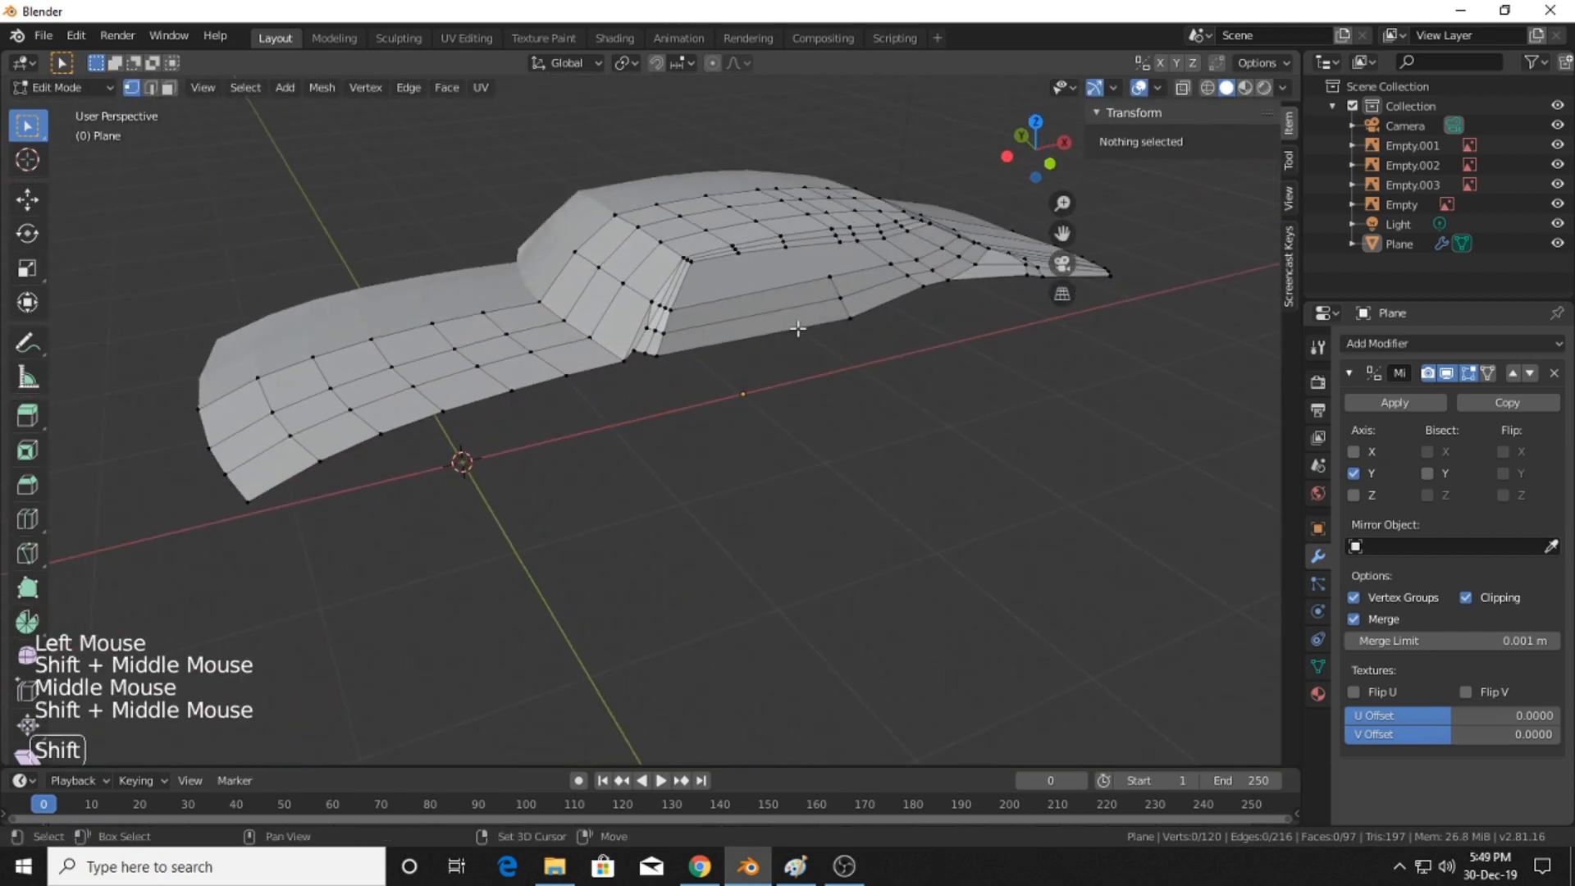
left_click(1048, 163)
middle_click_drag(558, 352, 851, 362, "shift")
scroll(690, 340, "up", 4)
middle_click_drag(505, 283, 721, 323, "shift")
scroll(603, 335, "up", 3)
middle_click_drag(603, 335, 665, 346, "shift")
scroll(617, 361, "down", 4)
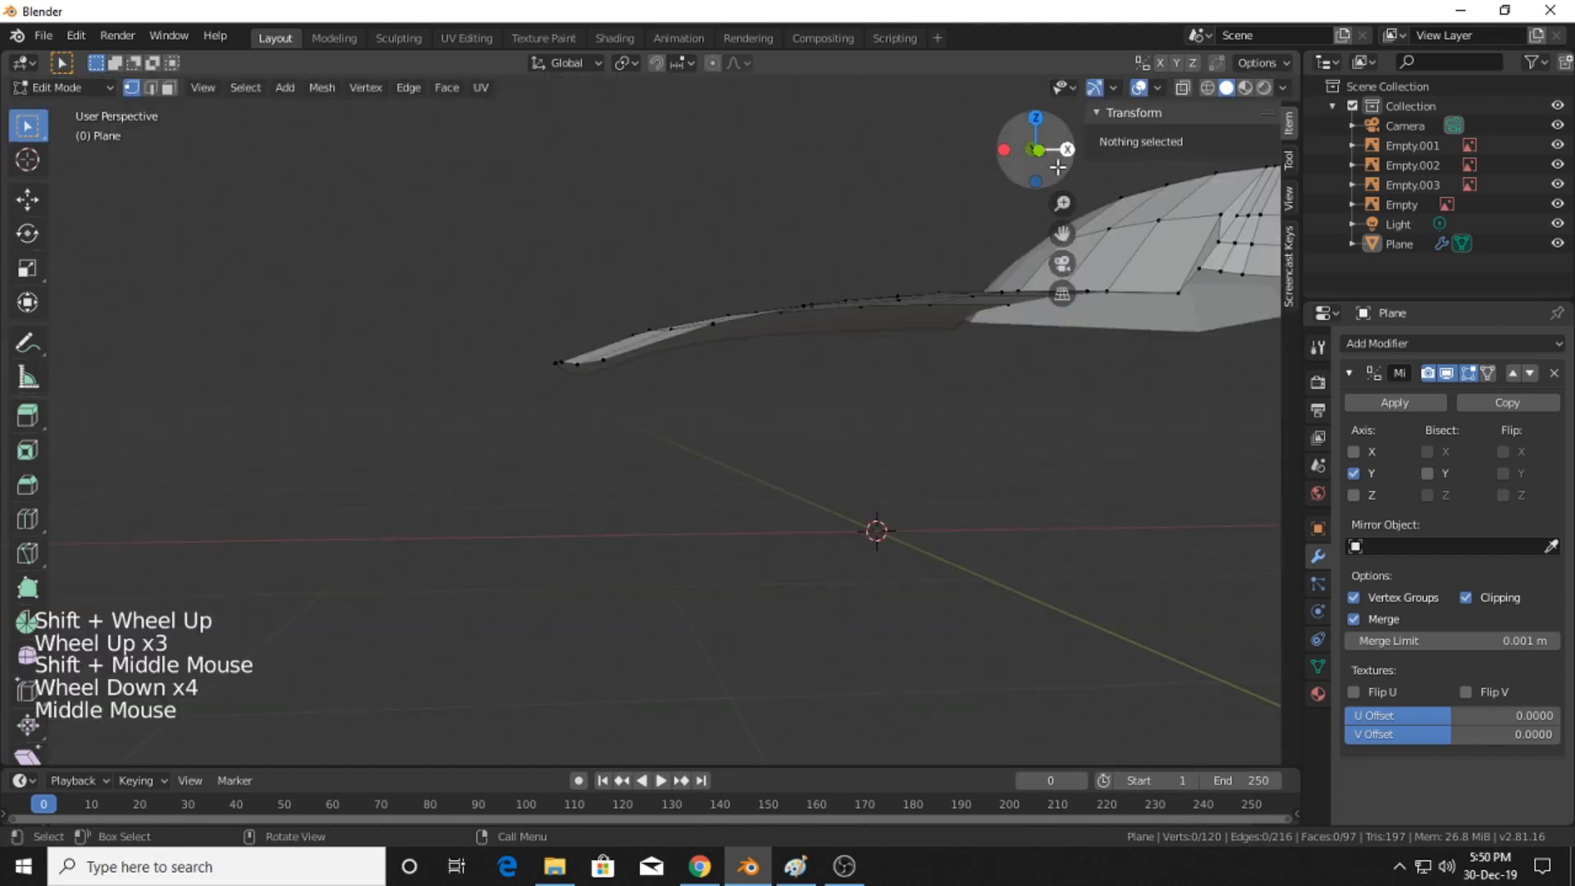
- Compare the hood and windshield outline with the car-front blueprint, and inspect the body's side surface in perspective
left_click(1010, 151)
middle_click_drag(910, 328, 1016, 344, "shift")
scroll(1016, 344, "up", 2)
middle_click_drag(325, 375, 429, 398, "shift")
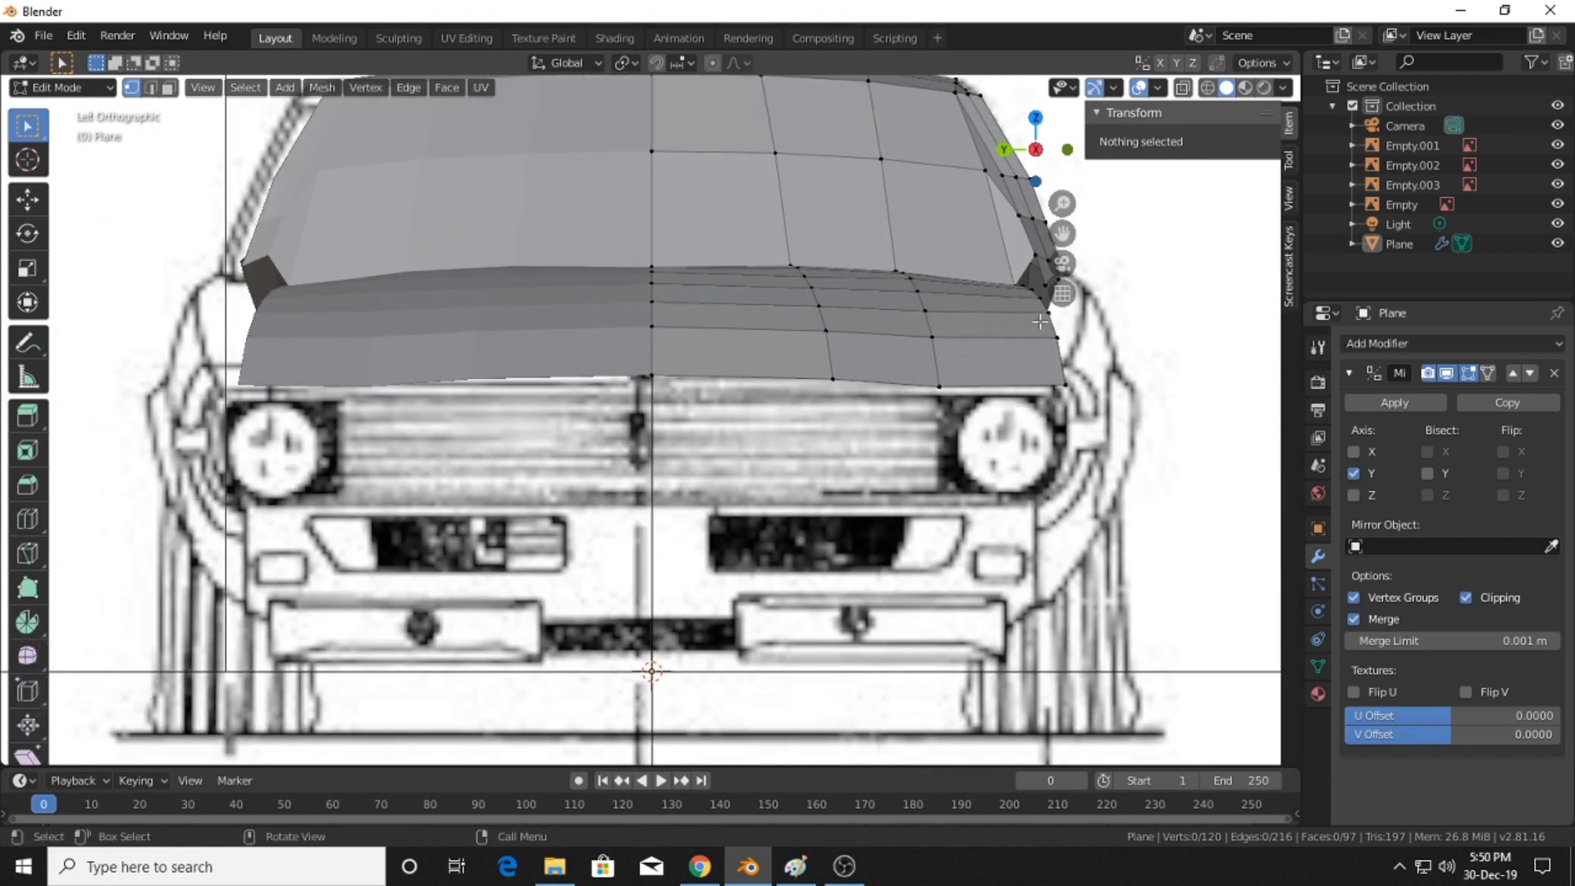
middle_click_drag(1129, 413, 820, 457, "shift")
scroll(852, 344, "up", 1)
middle_click_drag(852, 344, 844, 351)
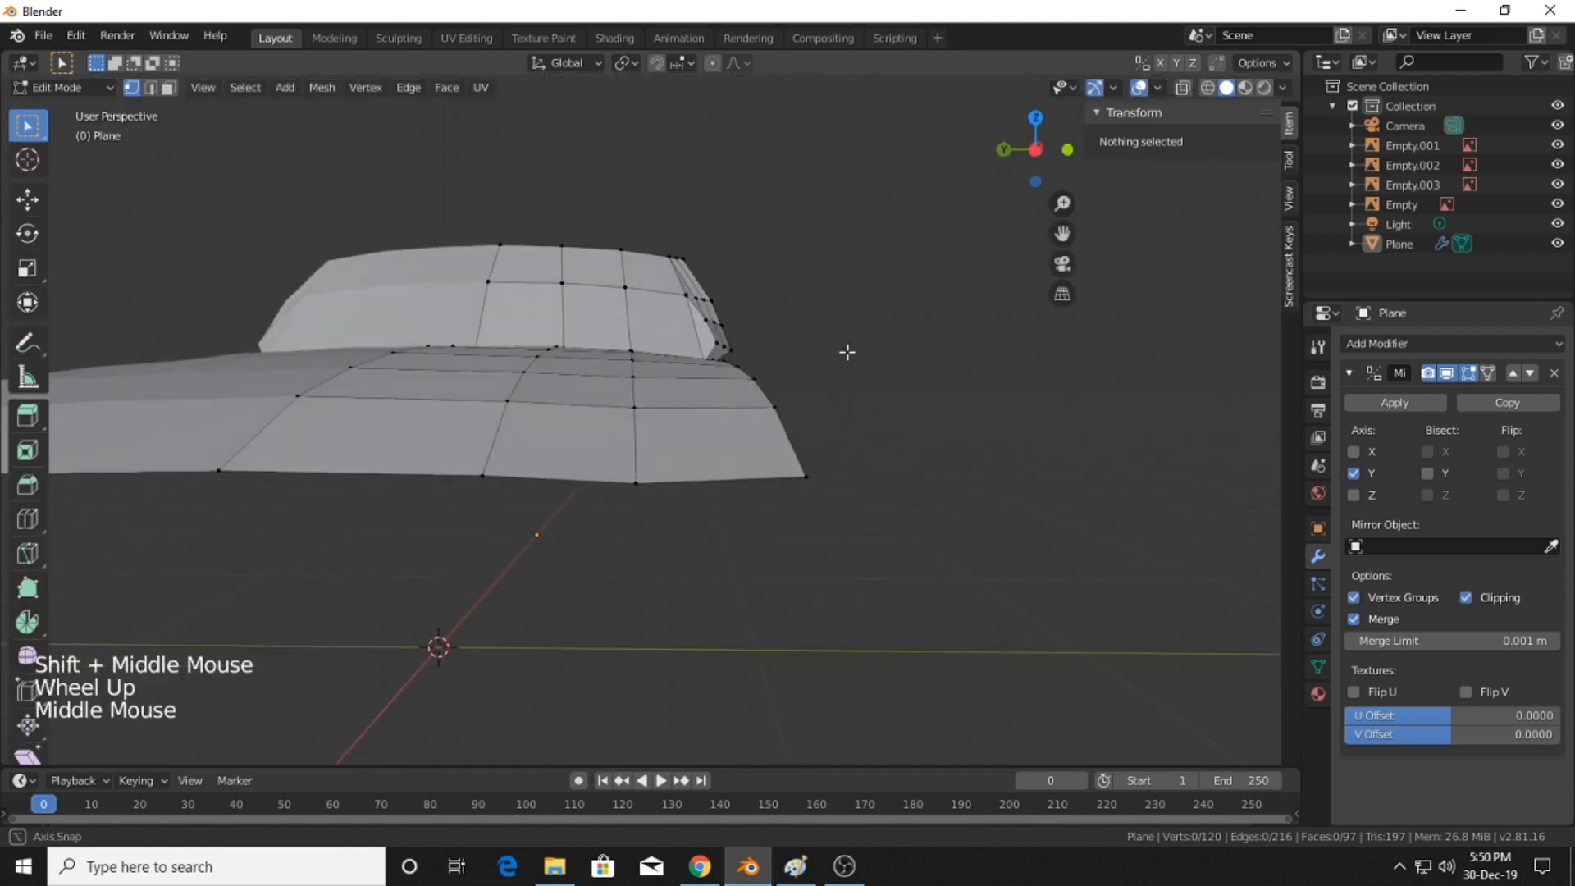
left_click(1034, 149)
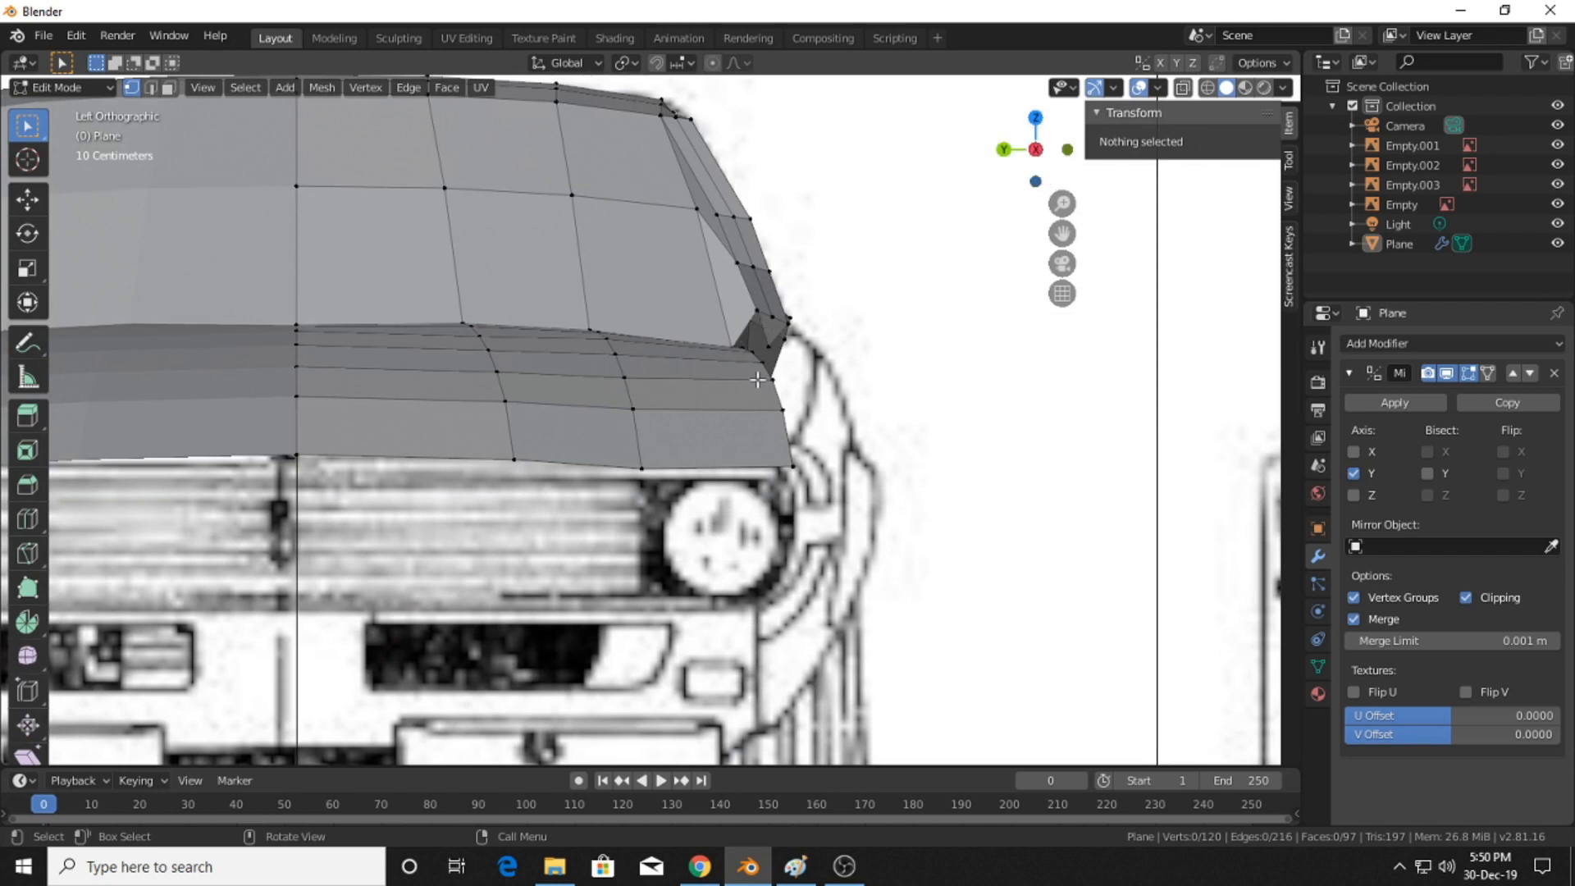
middle_click_drag(1009, 369, 739, 443)
middle_click_drag(735, 284, 646, 636, "shift")
scroll(628, 482, "up", 1)
scroll(740, 443, "up", 4)
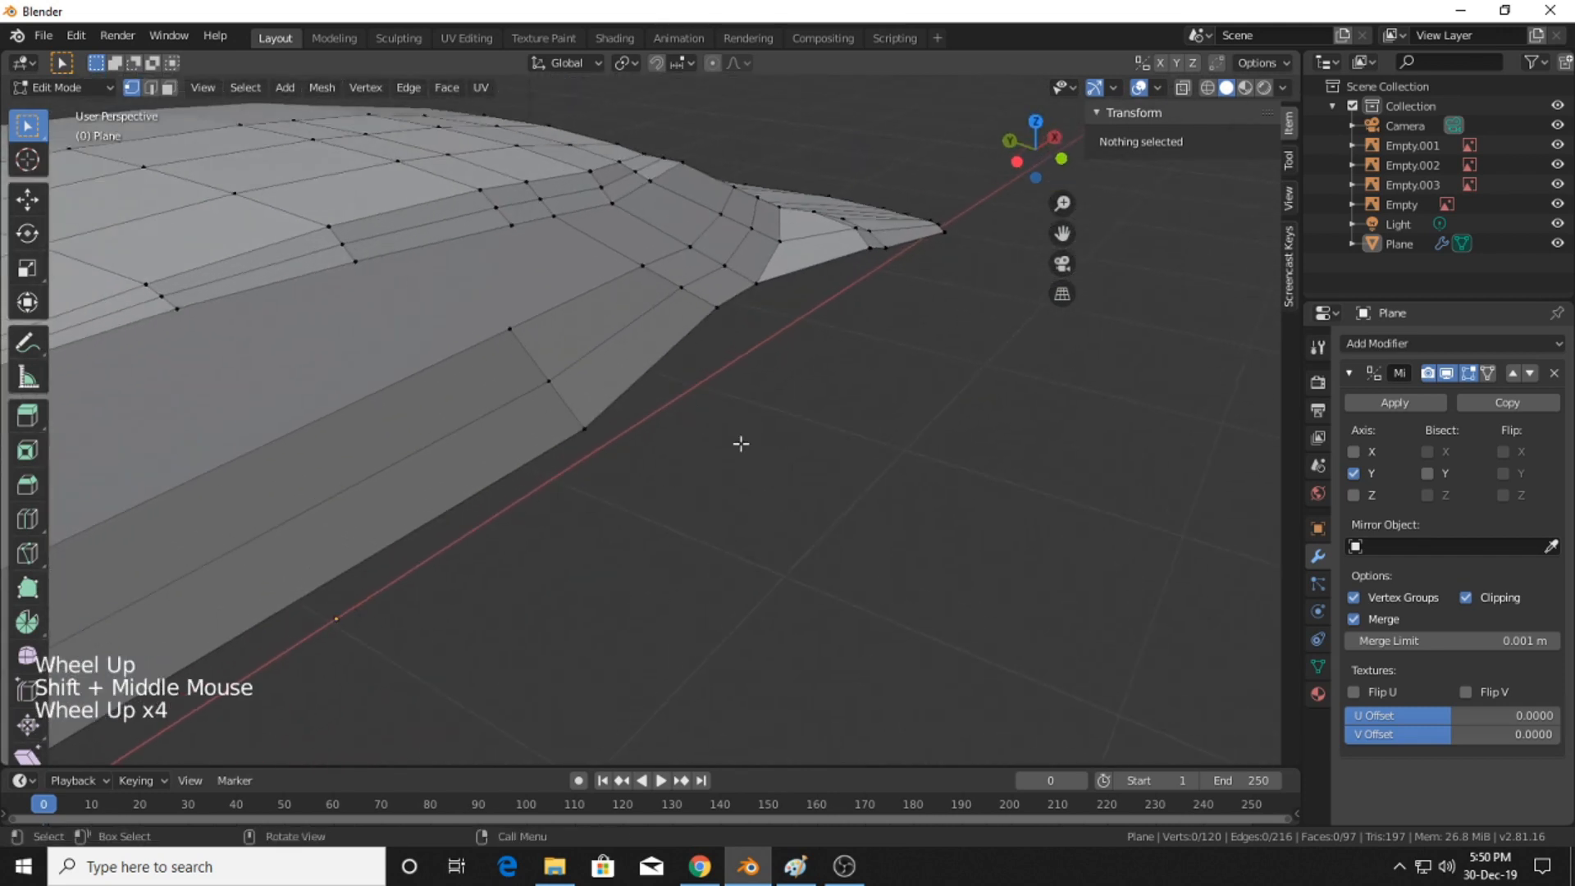
- In the top view, fine-tune the positions of the two vertices above the lower edge midway along the cabin's side panel
left_click(1036, 121)
scroll(780, 267, "down", 12)
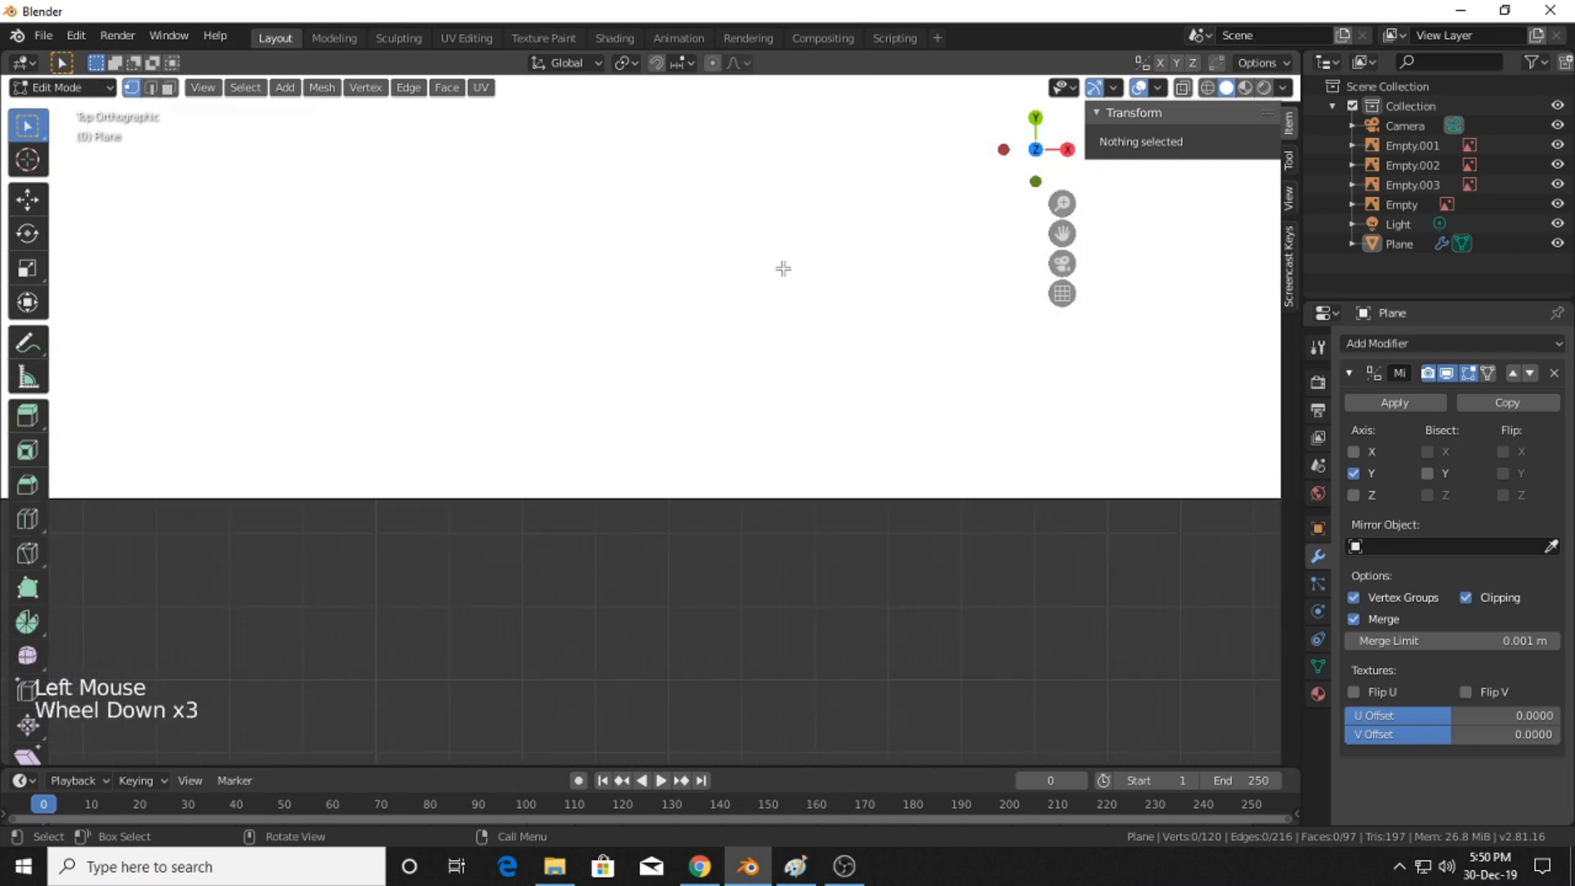
scroll(845, 314, "down", 2)
middle_click_drag(845, 315, 665, 387, "shift")
scroll(711, 386, "up", 6)
scroll(676, 390, "up", 1)
left_click_drag(696, 403, 688, 394)
key("g")
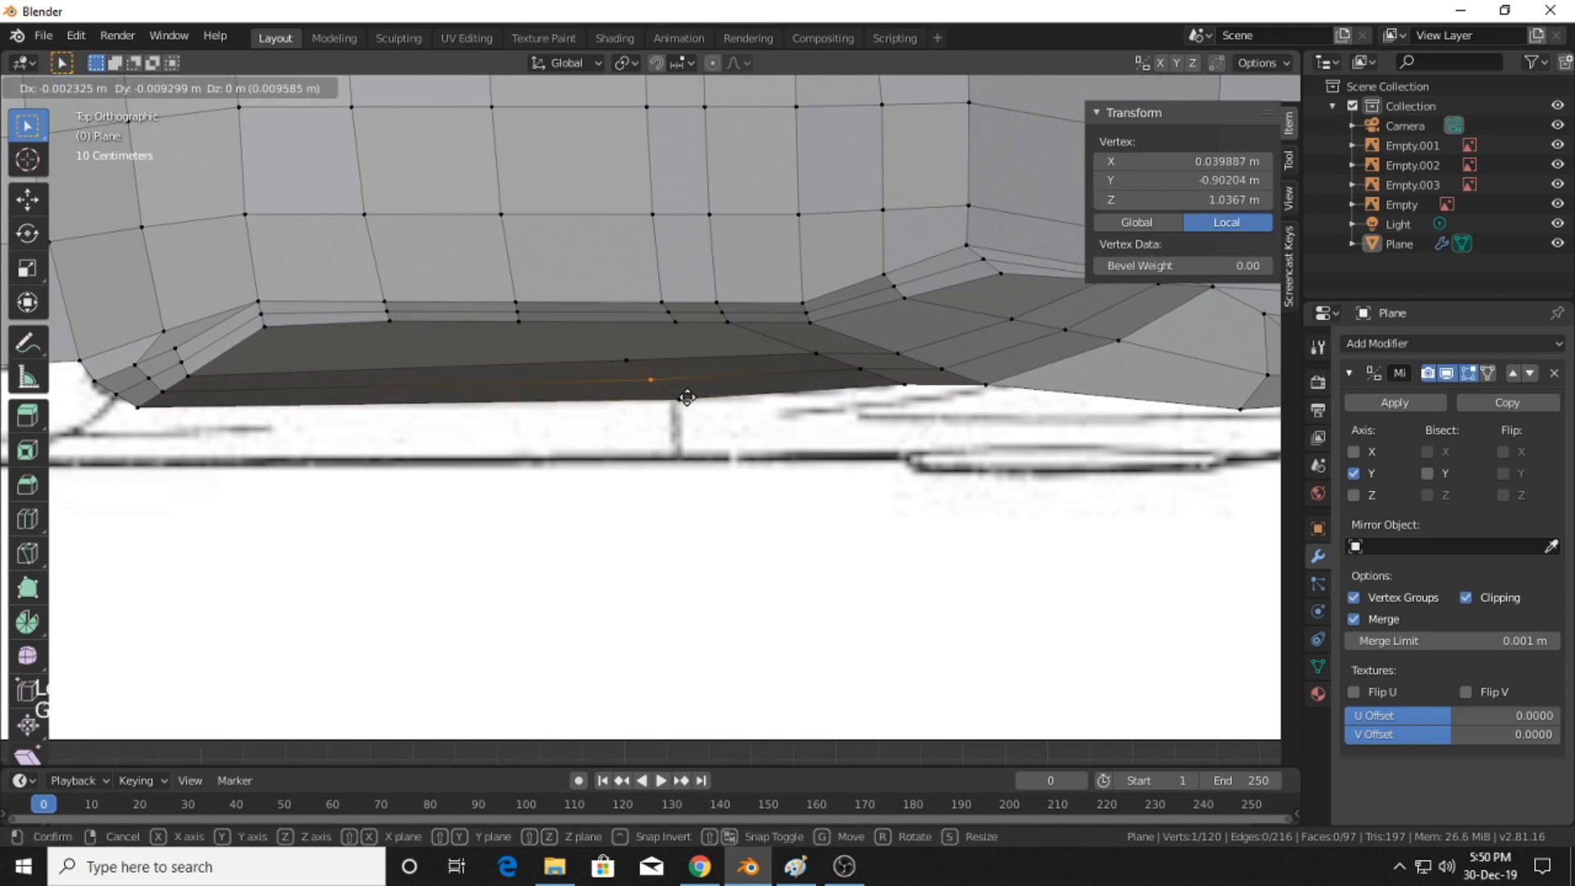
left_click(688, 397)
left_click(640, 371)
key("g")
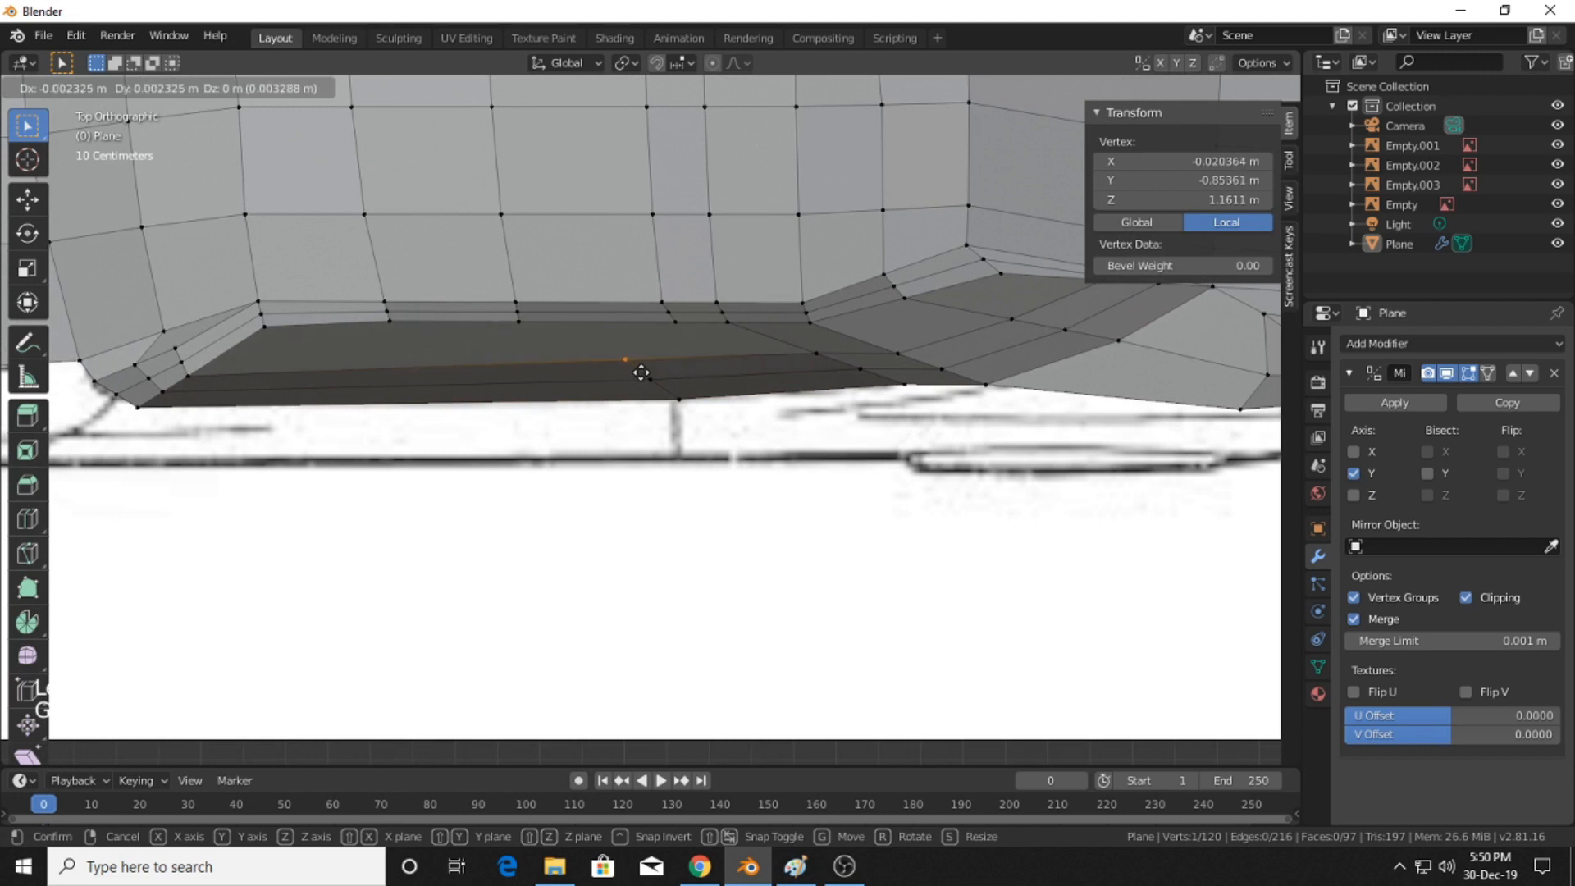
left_click(640, 371)
- In wireframe shading, select the three vertices at the windshield pillar's base and move them down about 0.064 m to the blueprint's beltline
scroll(627, 381, "down", 3)
scroll(840, 254, "up", 1)
middle_click_drag(623, 386, 833, 312)
middle_click_drag(832, 312, 867, 324)
scroll(646, 486, "up", 1)
middle_click_drag(645, 486, 919, 243, "shift")
scroll(760, 397, "up", 2)
left_click(1059, 156)
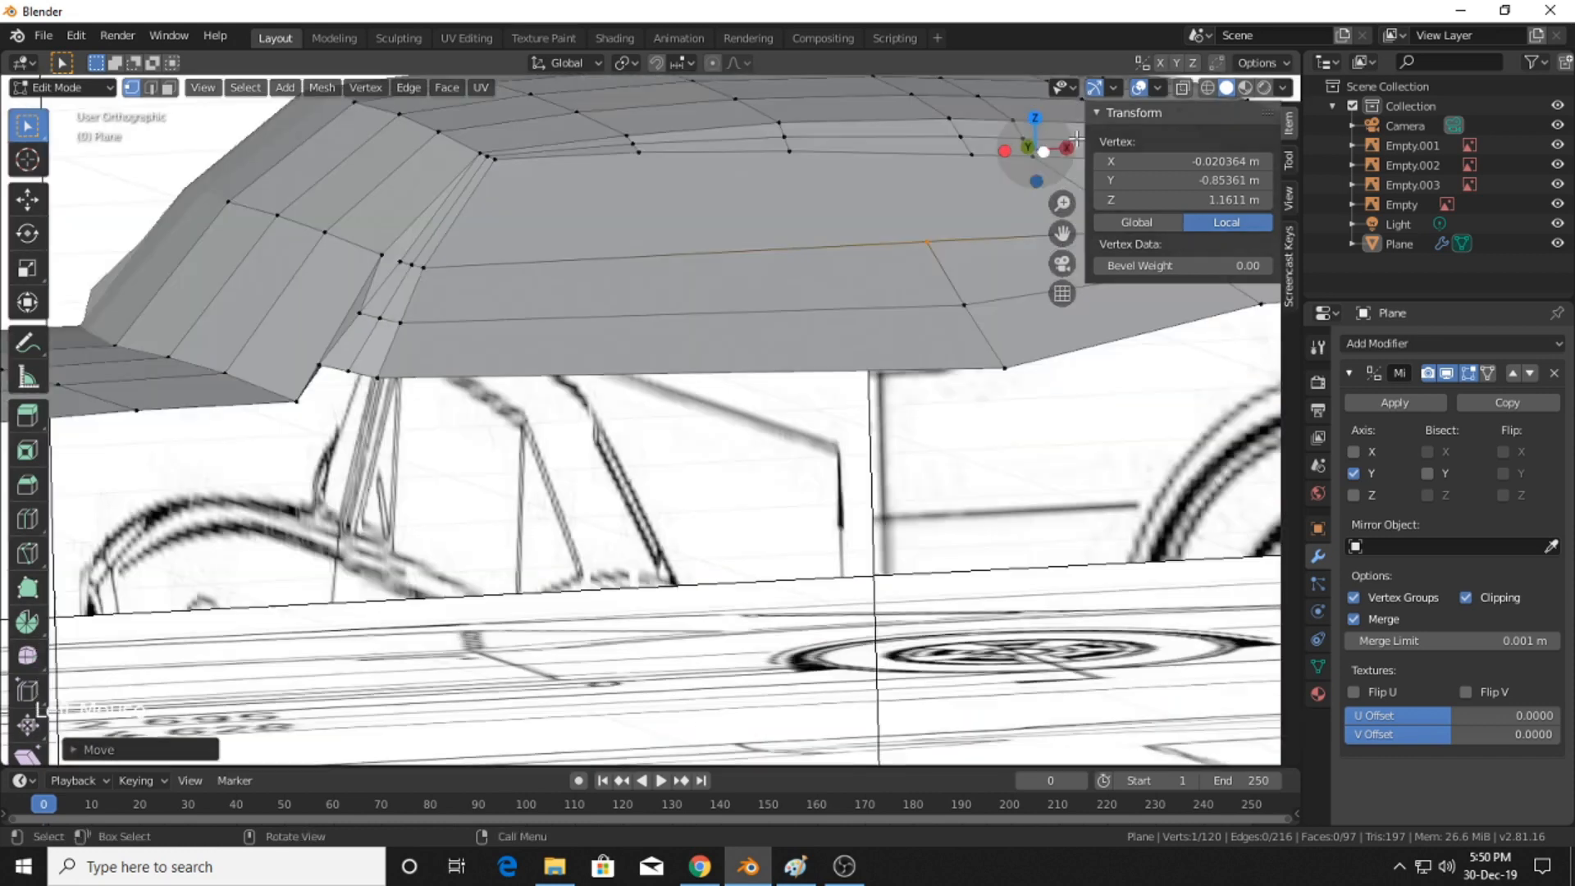
middle_click_drag(452, 329, 558, 305, "shift")
scroll(436, 355, "up", 4)
middle_click_drag(435, 355, 486, 382, "shift")
left_click_drag(287, 234, 484, 305)
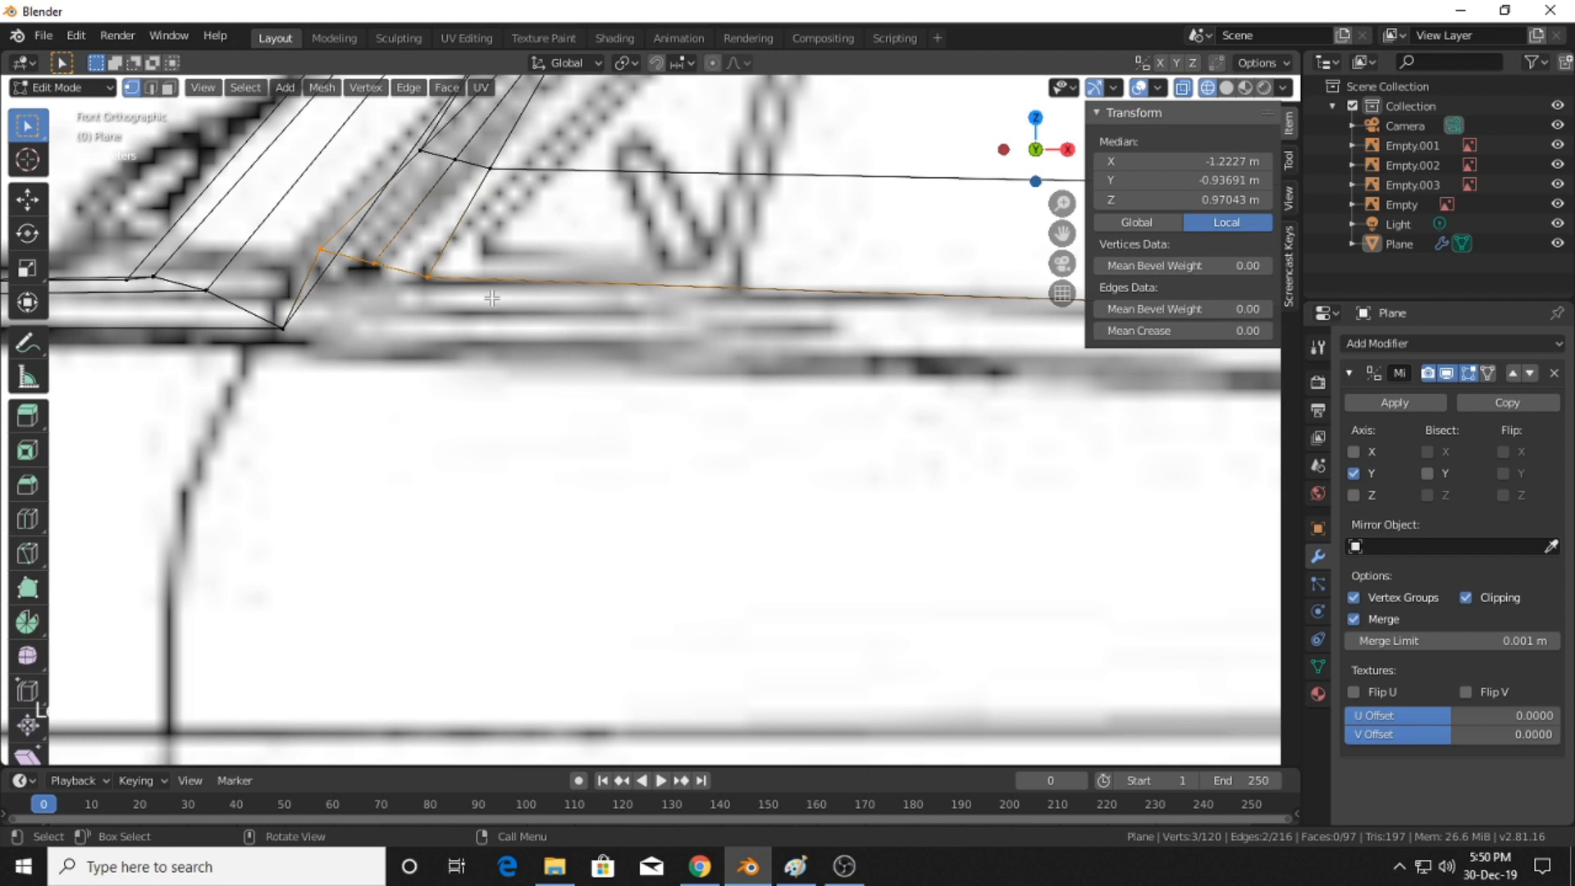
key("g")
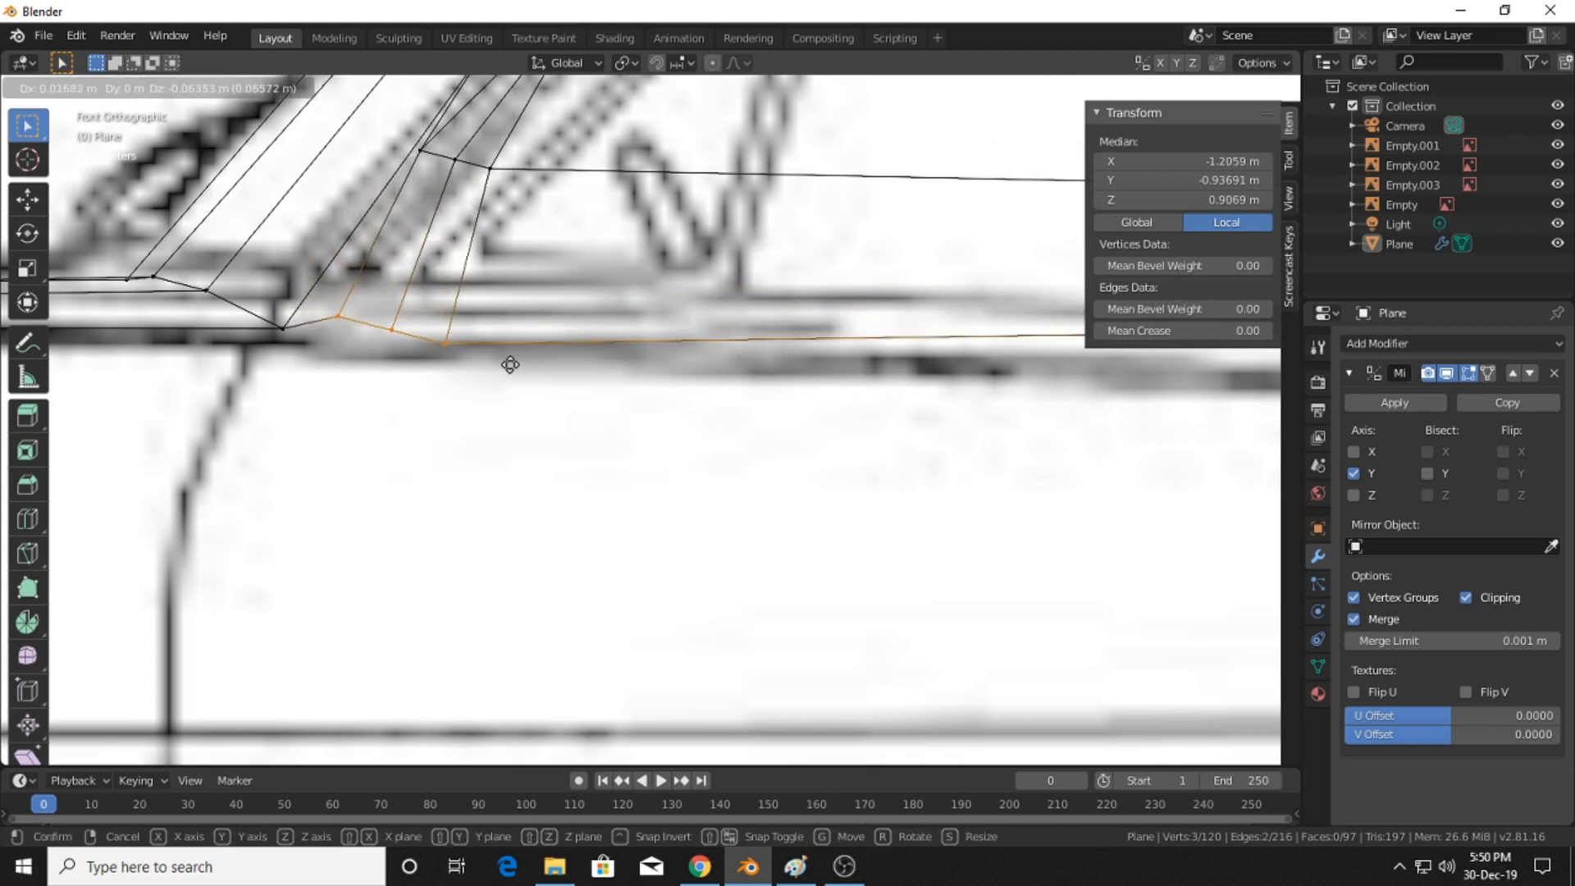
left_click(510, 364)
- Rotate the three pillar base vertices level with the beltline and raise them to about Z 0.922 m
key("r")
left_click(661, 350)
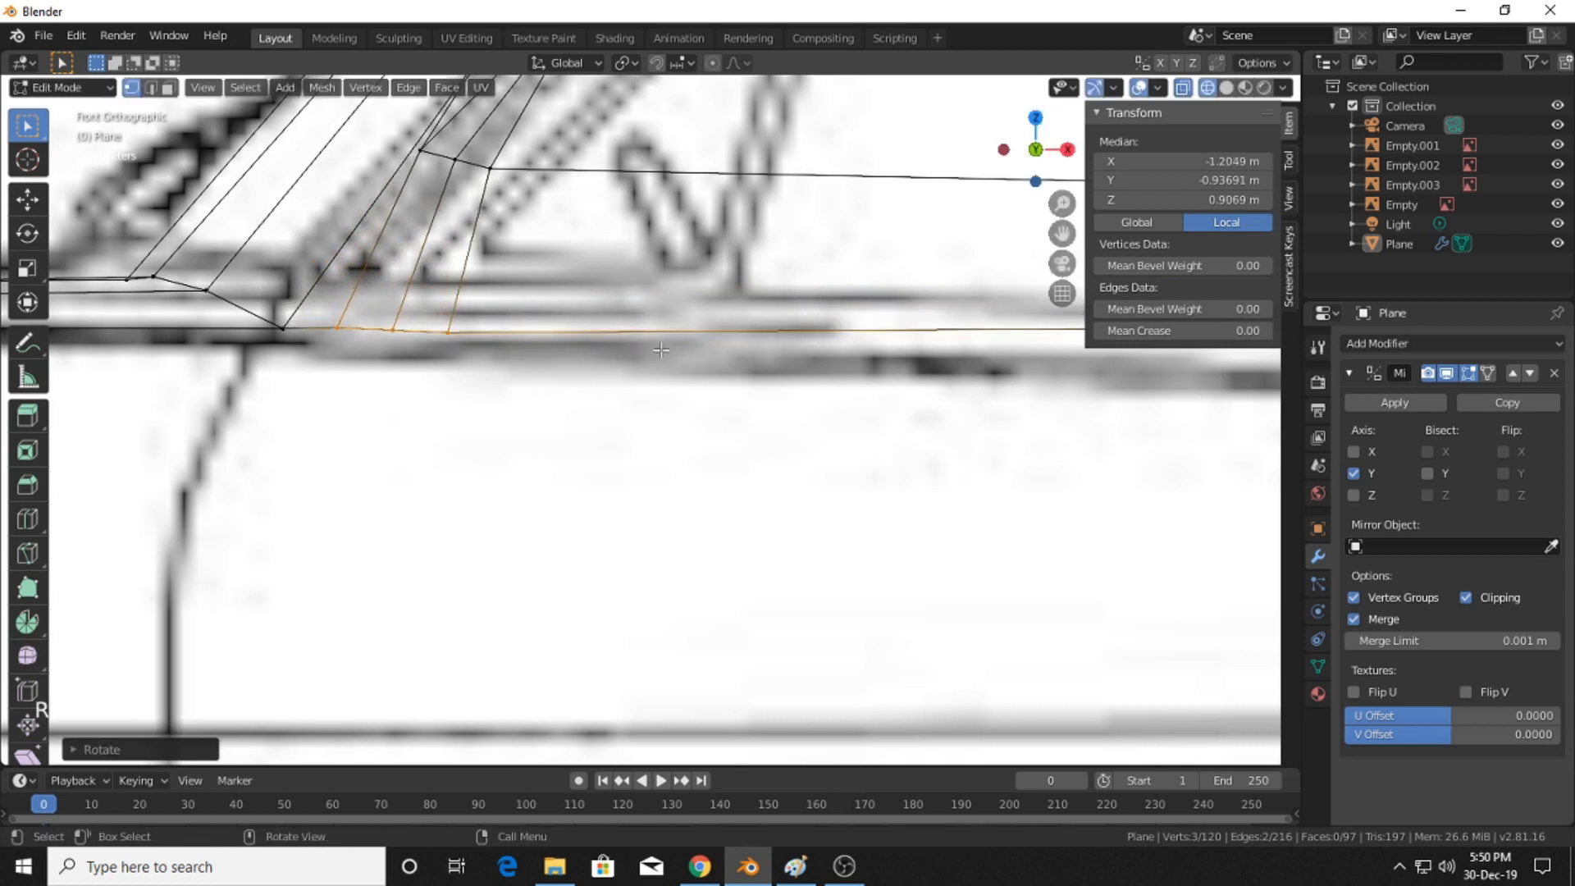
scroll(661, 350, "down", 5)
scroll(413, 392, "up", 2, "shift")
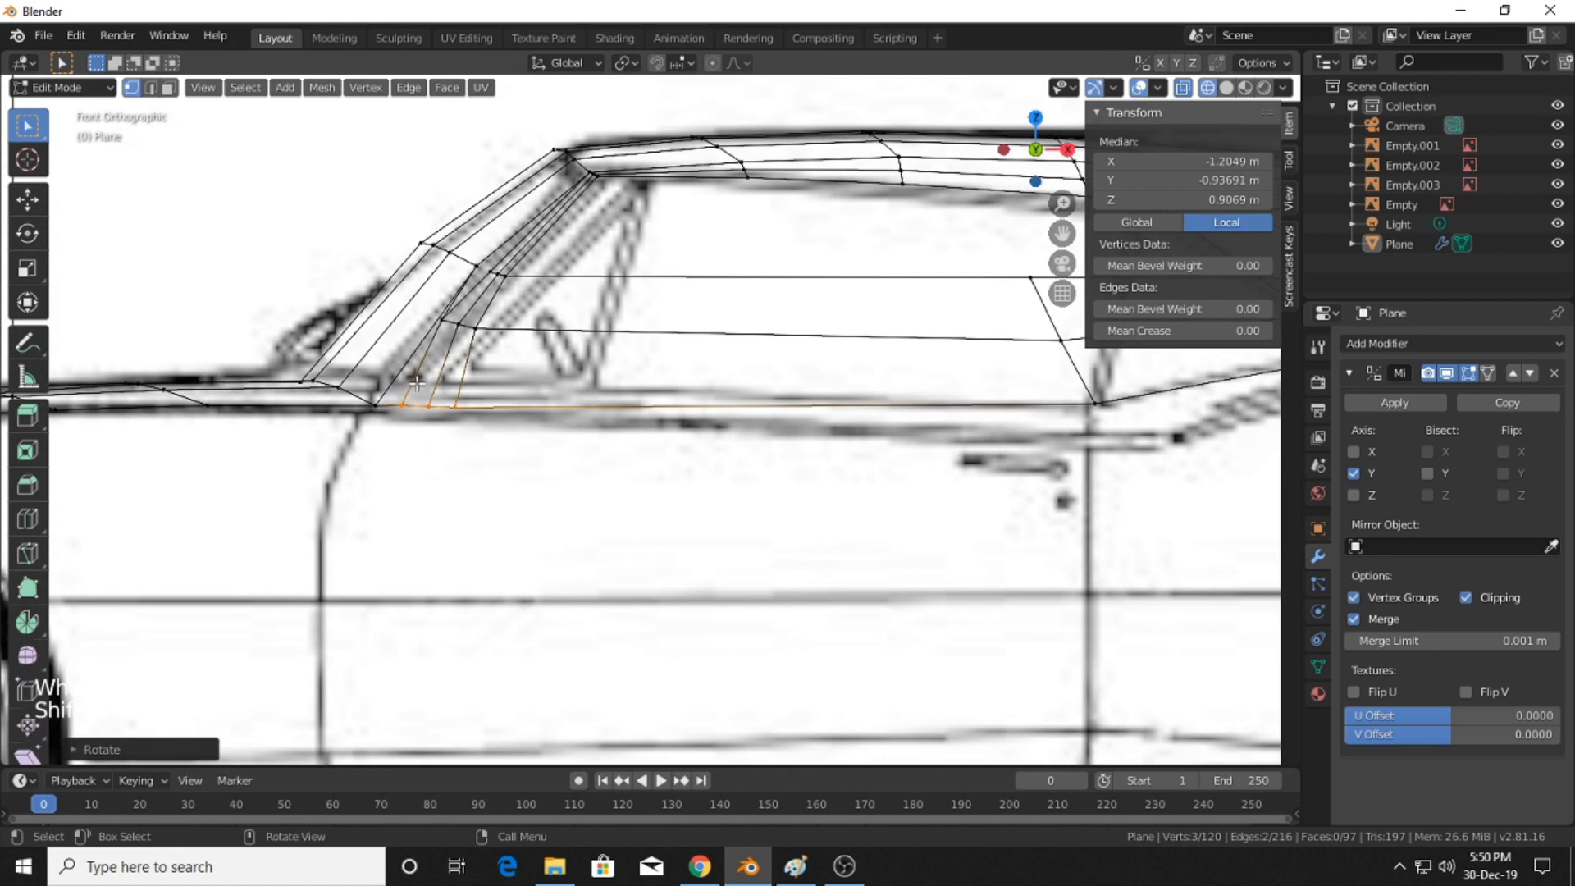
key("g")
left_click(413, 372)
middle_click_drag(658, 360, 617, 401, "shift")
scroll(602, 365, "up", 2)
scroll(591, 378, "down", 2)
middle_click_drag(456, 374, 608, 400)
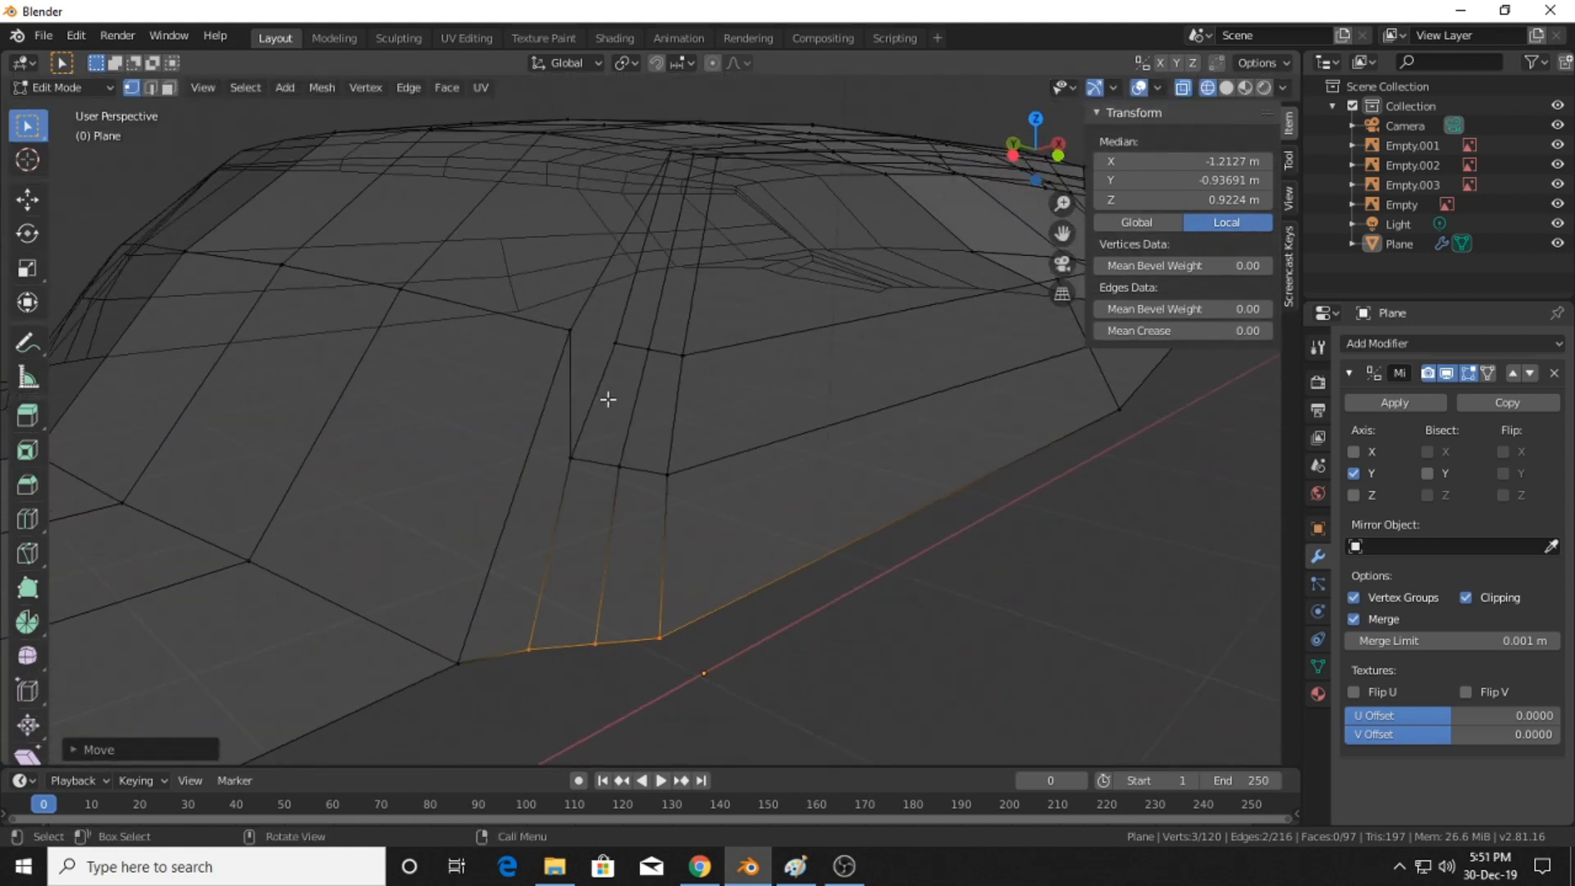
- Leave mesh editing and display the whole car body in solid shading
scroll(690, 387, "down", 4)
left_click(917, 457)
key("Tab")
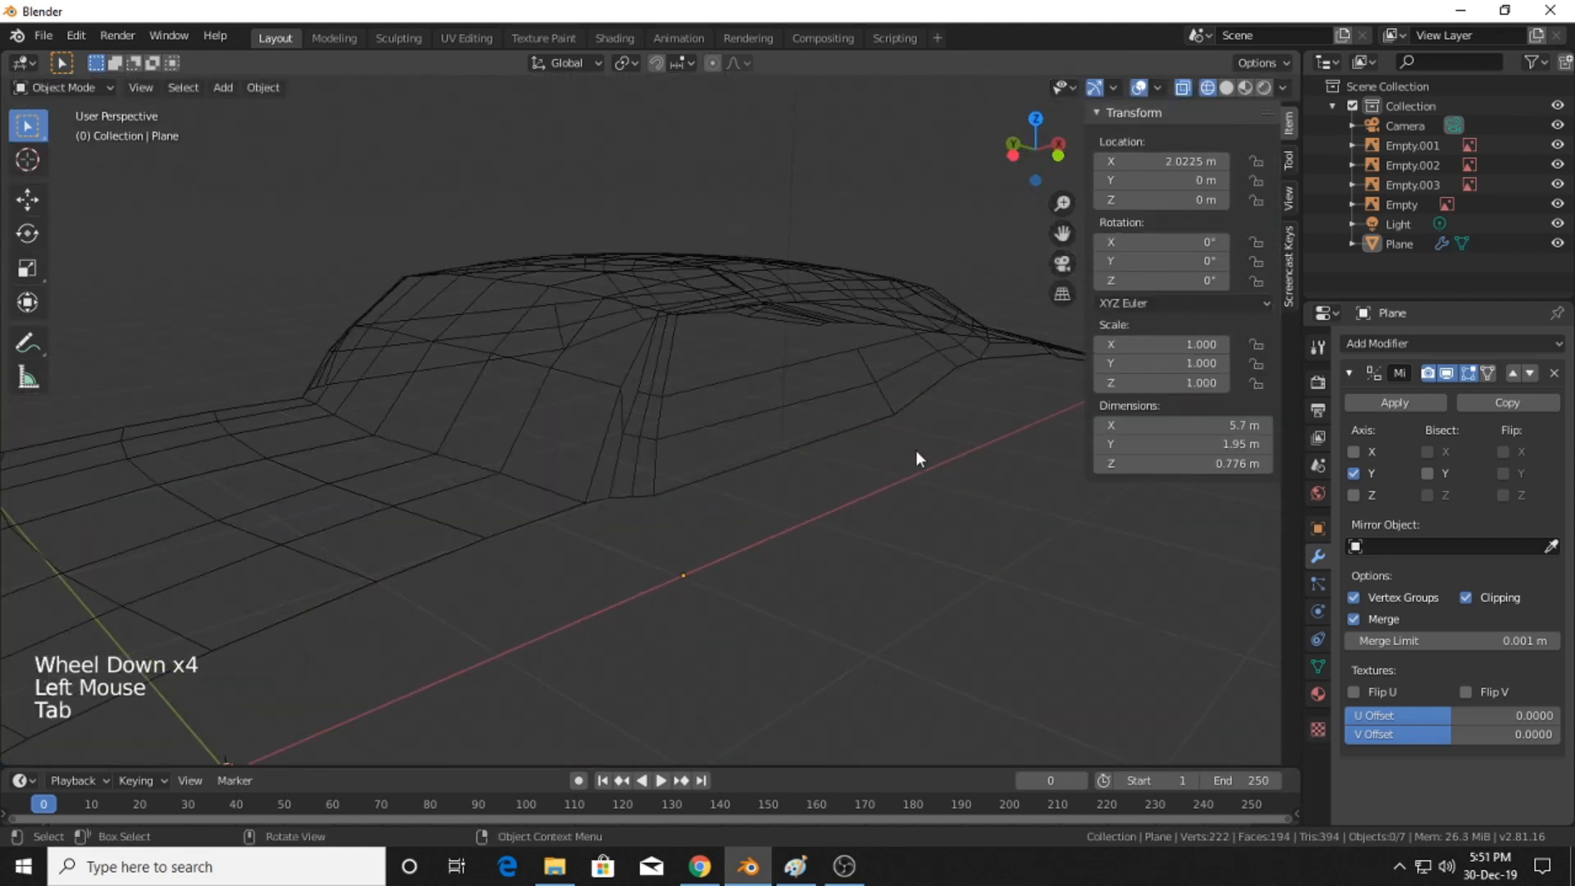
scroll(917, 457, "down", 3)
middle_click_drag(917, 457, 915, 360)
scroll(916, 360, "down", 1)
left_click(1228, 85)
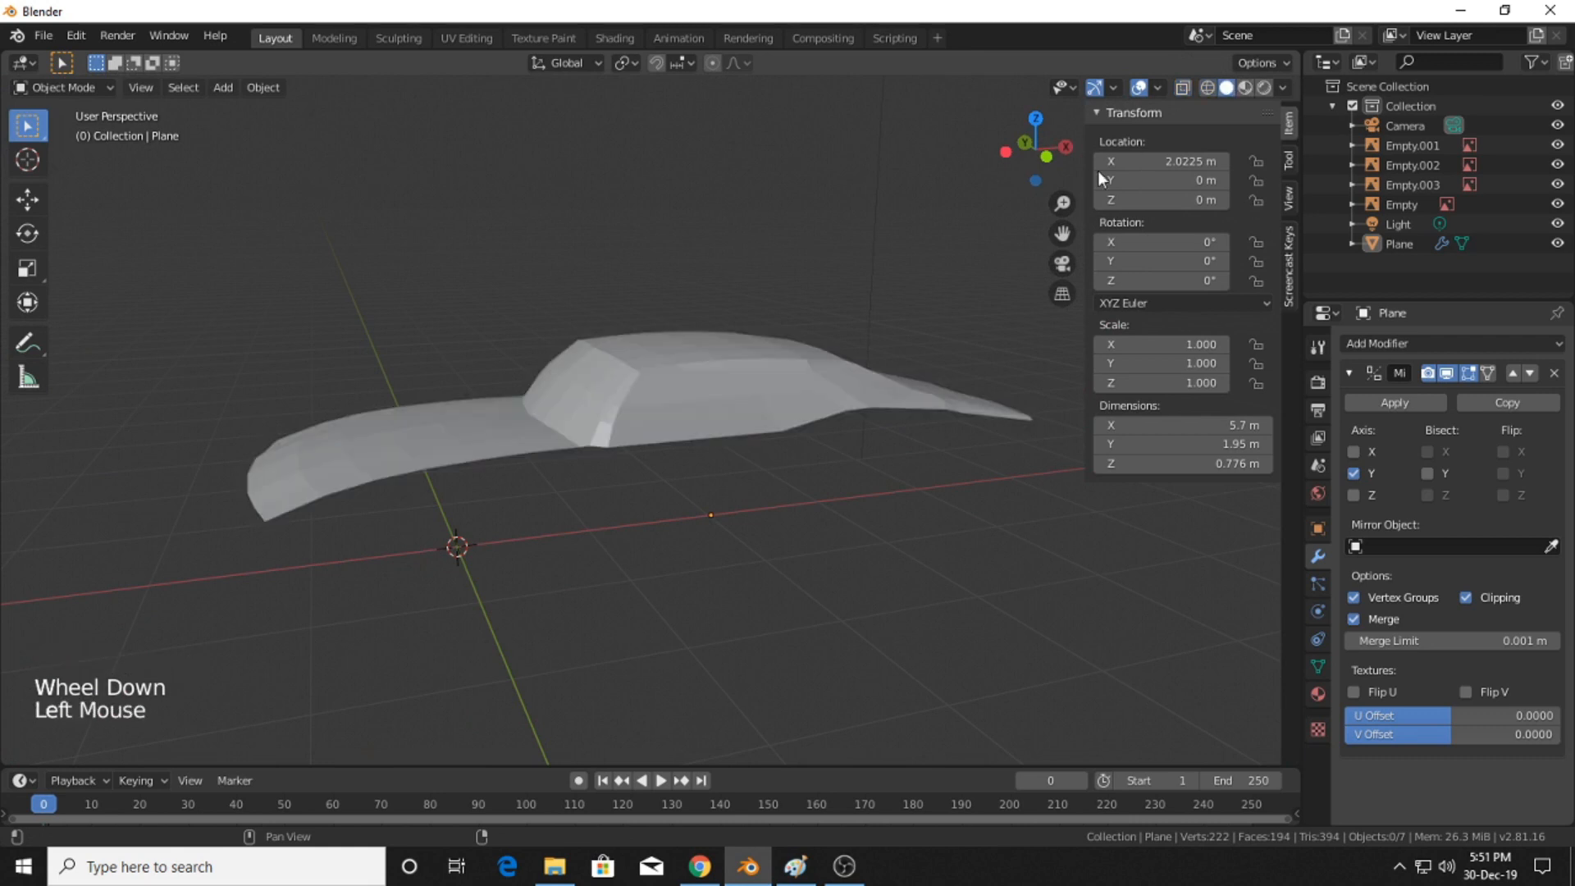
- Compare the body's hood, beltline and rear profile with the car-side blueprint
left_click(1046, 156)
scroll(888, 304, "down", 1)
scroll(753, 412, "up", 3)
scroll(753, 412, "down", 3)
scroll(806, 392, "up", 2)
middle_click_drag(654, 425, 612, 433, "shift")
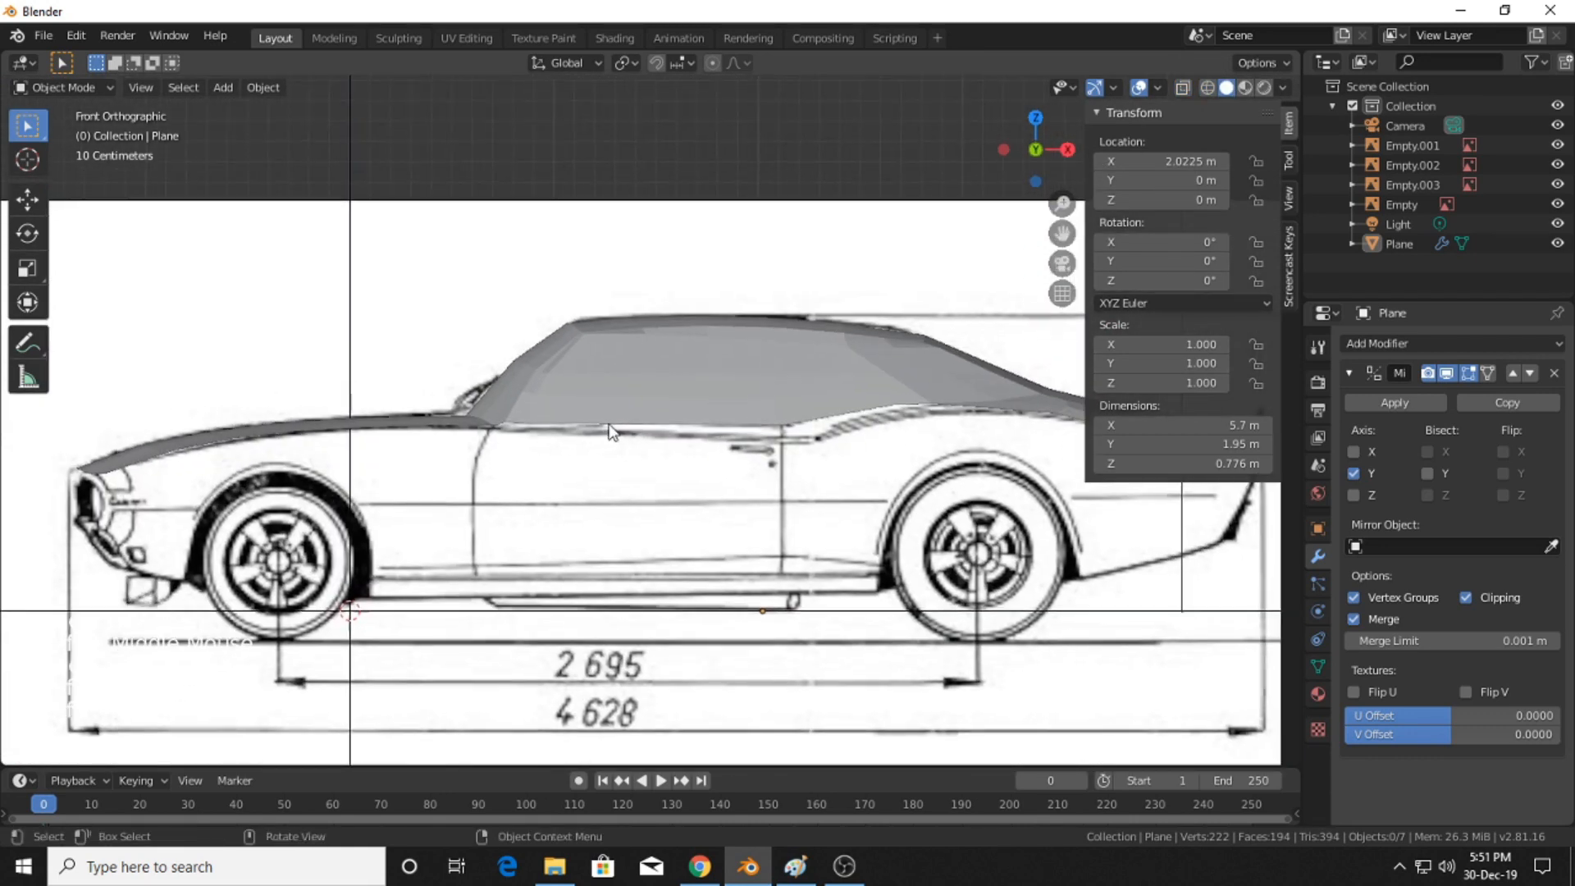
scroll(759, 438, "up", 3)
scroll(765, 438, "down", 3)
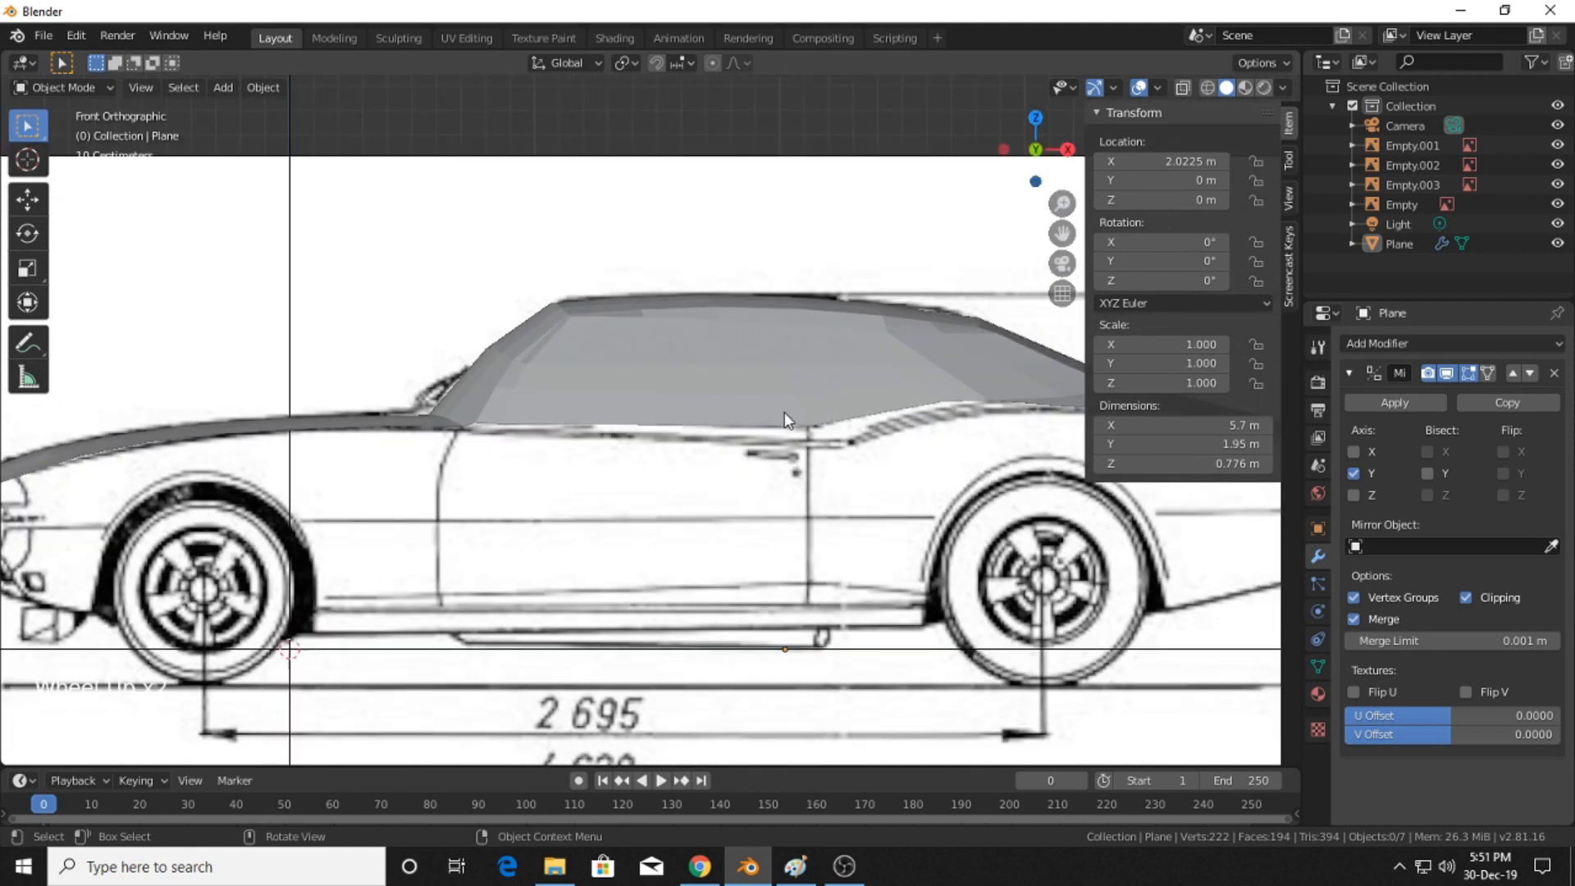
scroll(785, 412, "up", 2)
scroll(407, 350, "down", 2)
middle_click_drag(842, 395, 417, 345, "shift")
scroll(630, 384, "up", 1)
scroll(726, 362, "up", 2)
middle_click_drag(727, 362, 550, 415, "shift")
scroll(614, 407, "down", 4)
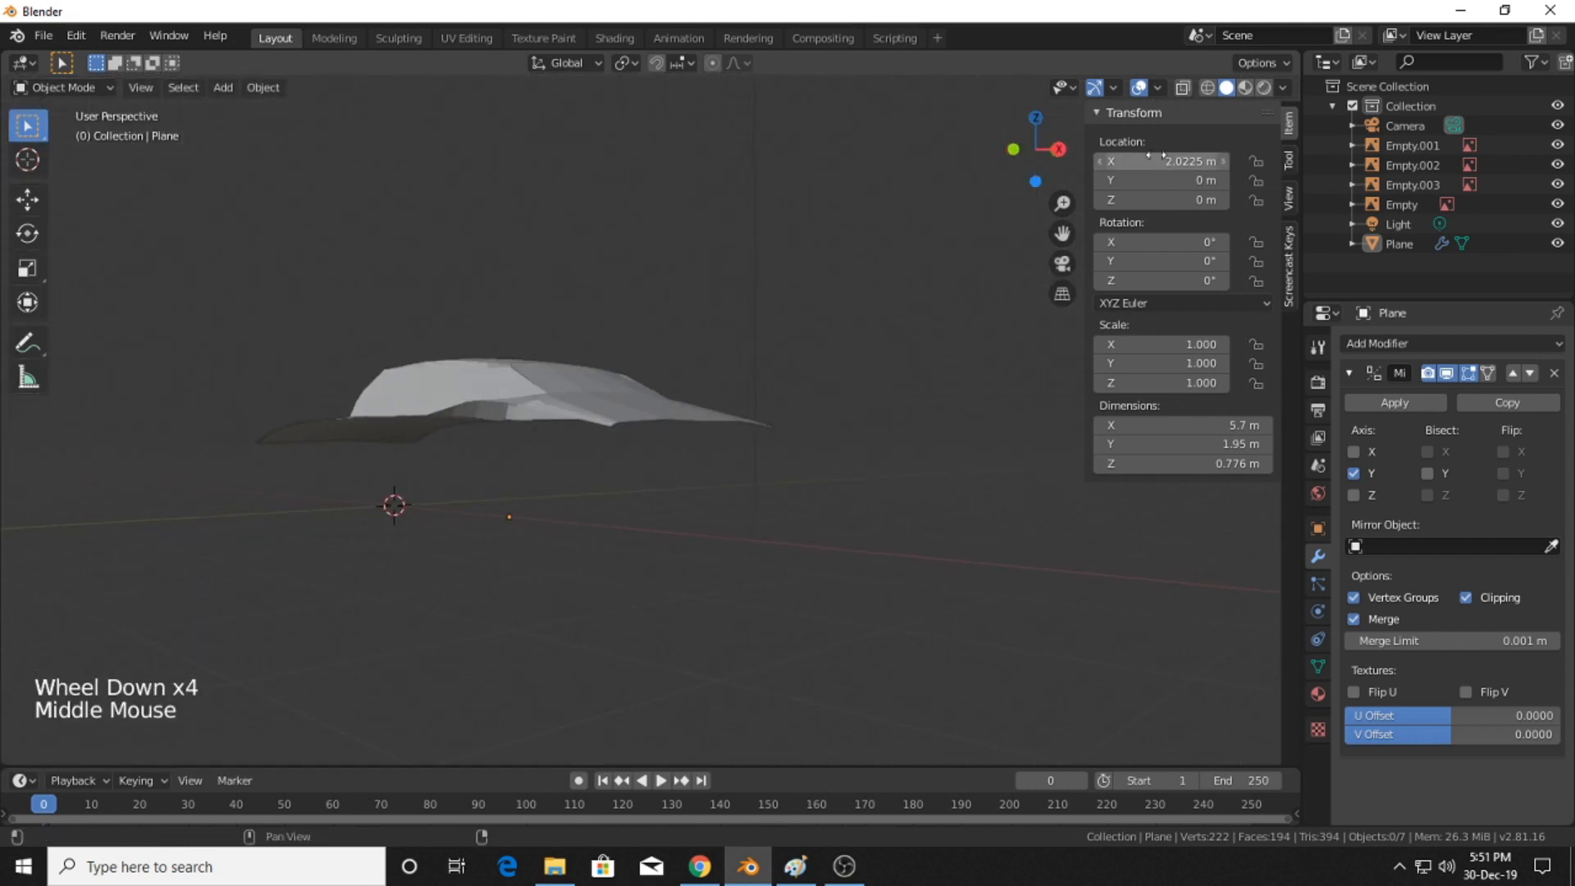
- Compare the body's rear outline with the car-rear blueprint
left_click(1058, 148)
left_click(1020, 148)
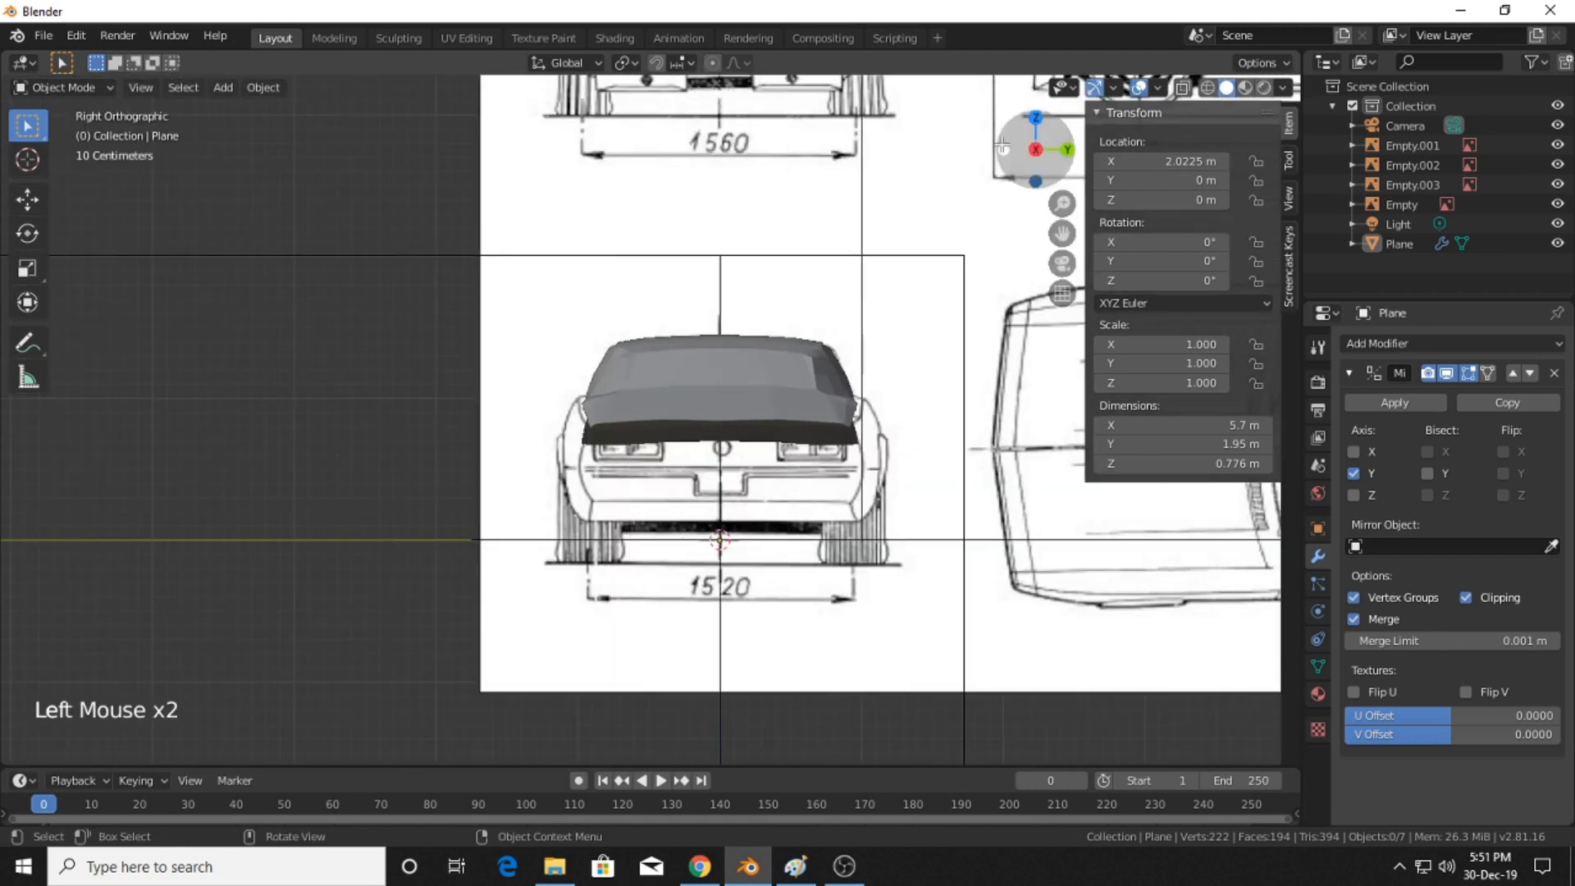
scroll(714, 410, "up", 1)
middle_click_drag(714, 410, 720, 435, "shift")
scroll(720, 434, "up", 2)
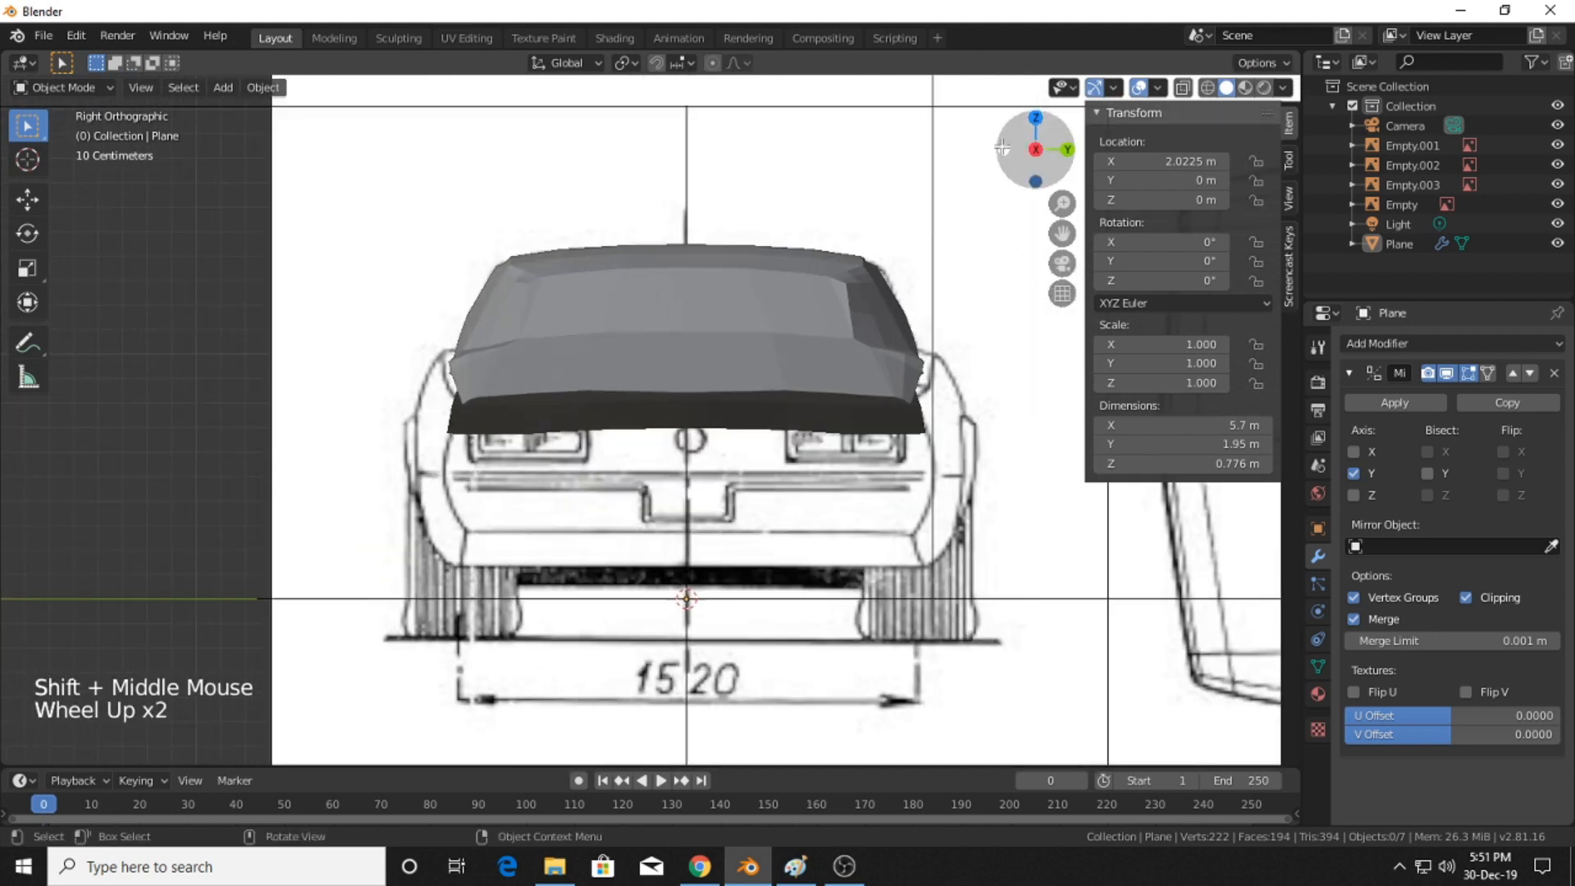
- Compare the hood's outer edge and the body's front outline with the car-front blueprint around the headlight and fender
left_click(1002, 147)
left_click(1003, 147)
scroll(902, 205, "down", 2)
middle_click_drag(902, 205, 825, 245, "shift")
scroll(809, 366, "up", 2)
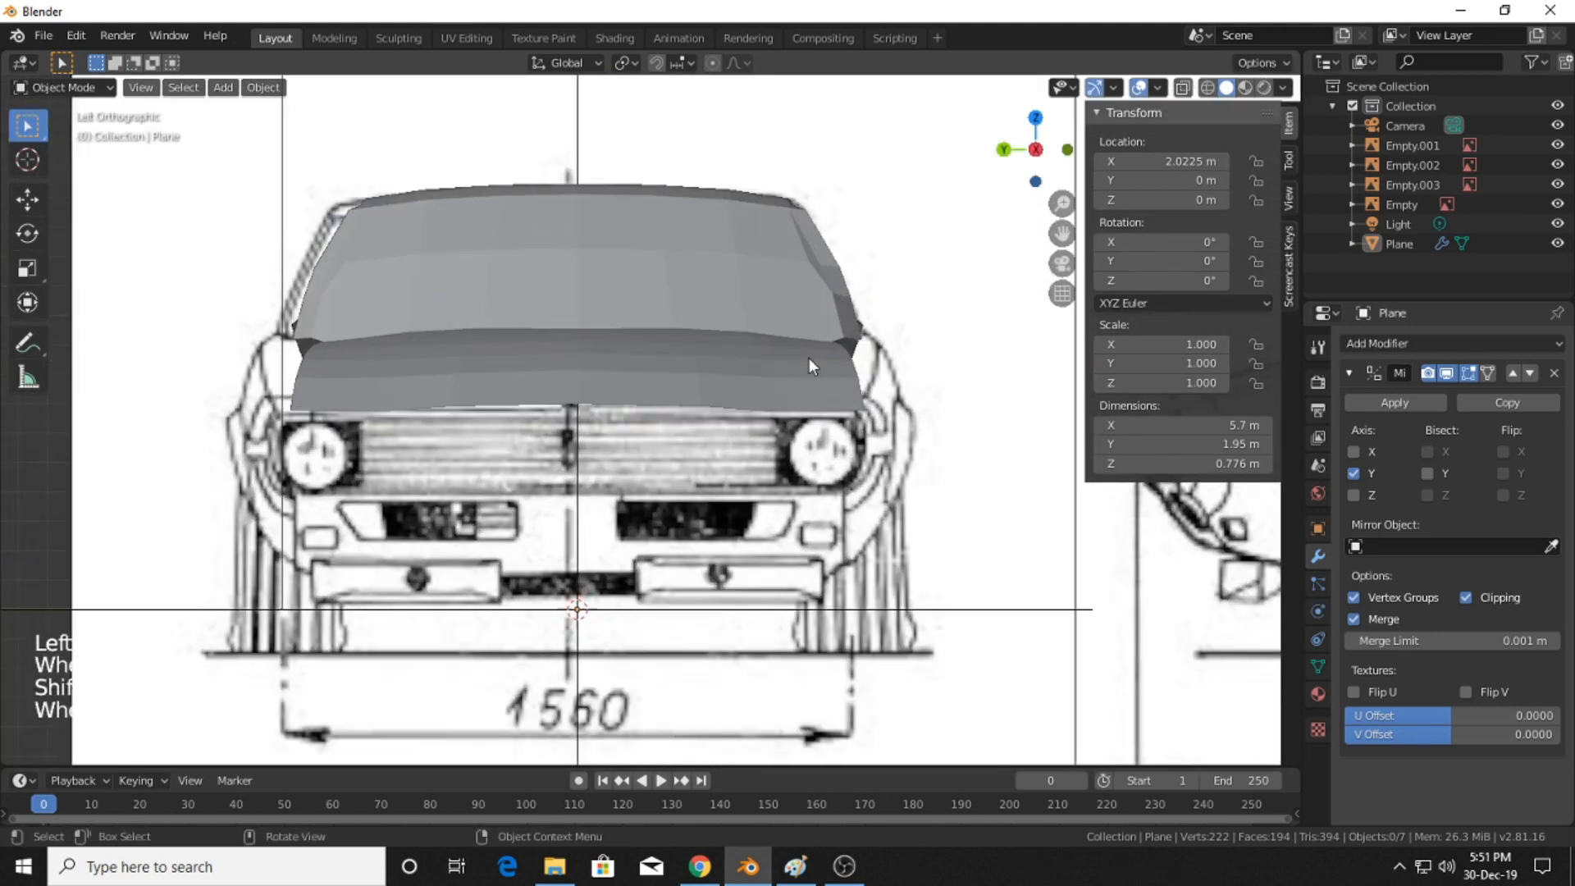
scroll(810, 367, "up", 2)
middle_click_drag(809, 367, 810, 304, "shift")
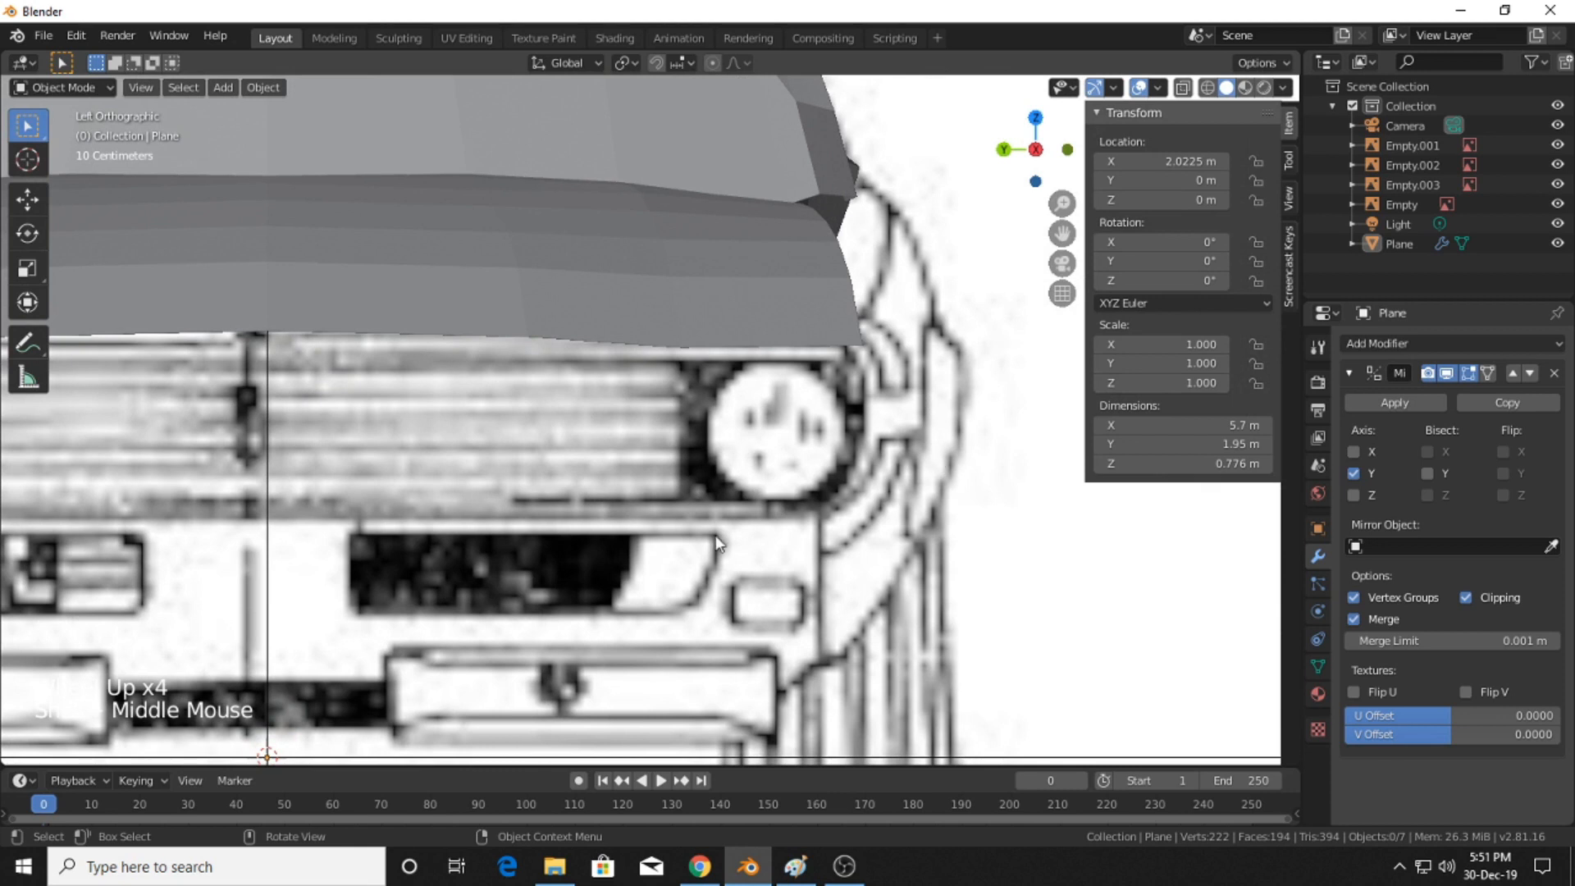
scroll(861, 456, "down", 2)
middle_click_drag(861, 456, 861, 422, "shift")
scroll(810, 412, "up", 1)
scroll(818, 420, "down", 5)
scroll(848, 436, "down", 6)
middle_click_drag(861, 422, 884, 400, "shift")
left_click(1025, 155)
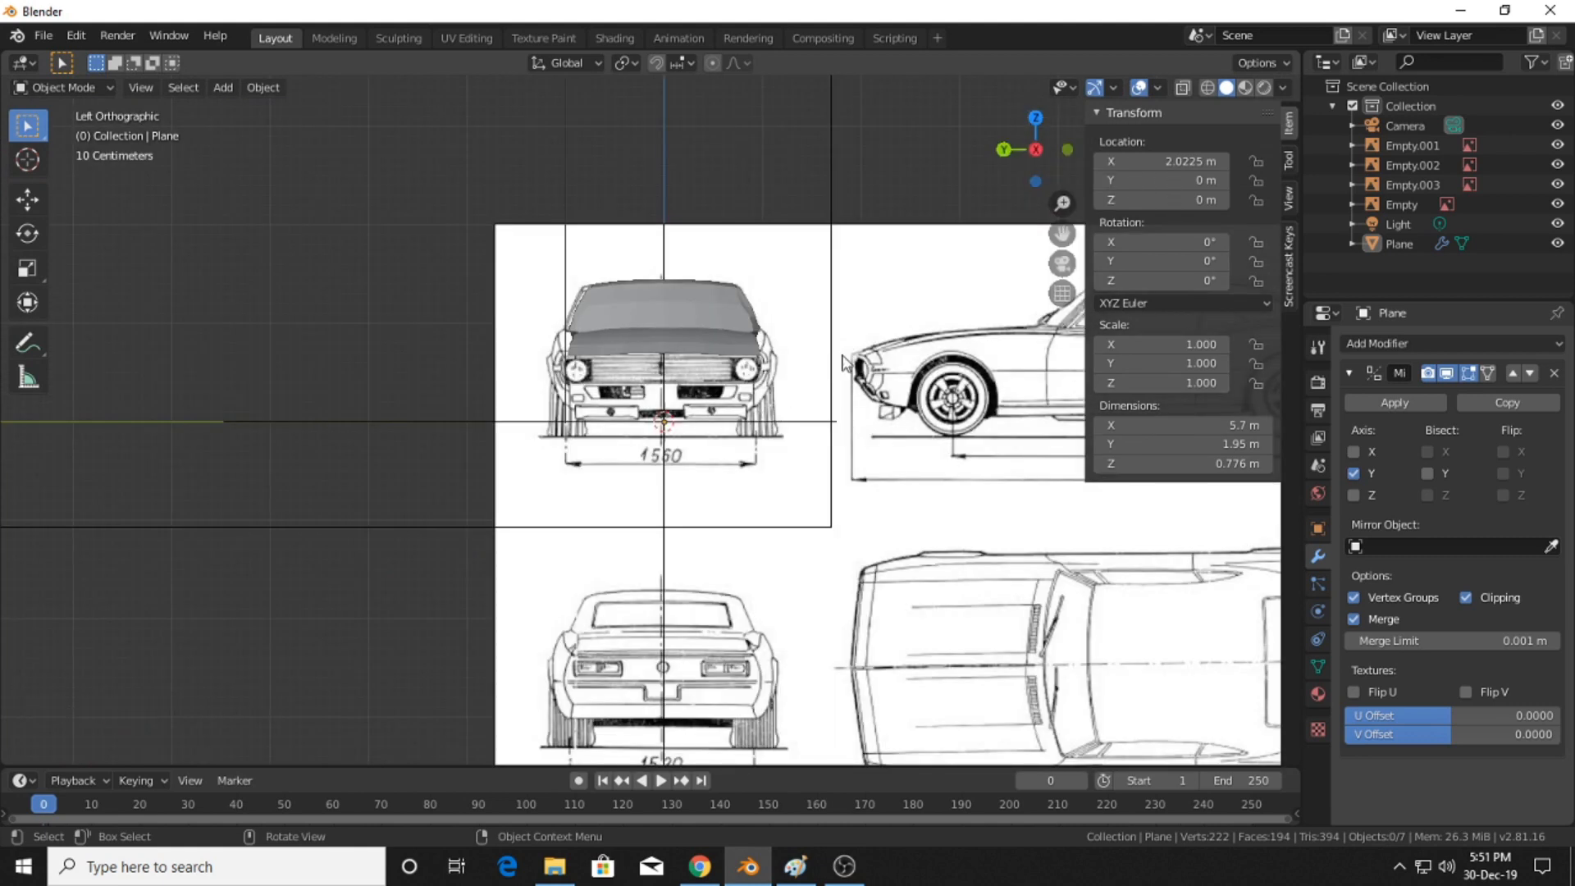
middle_click_drag(844, 363, 731, 376, "shift")
scroll(727, 371, "up", 3)
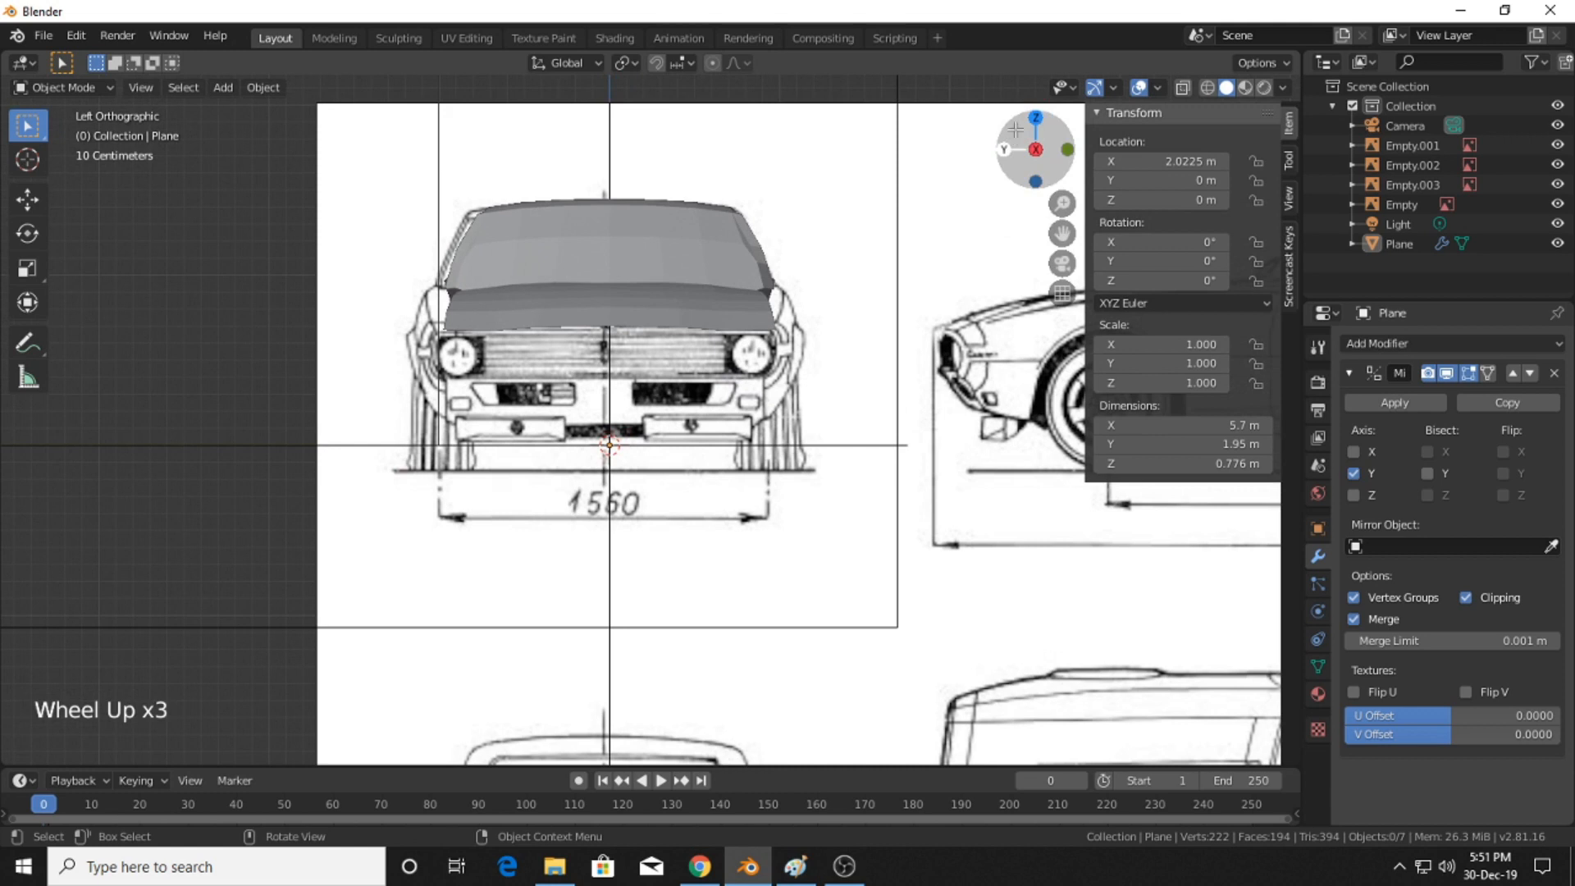
- In the top view, extrude the four edge vertices at the windshield pillar's base about 1.9 m forward to the blueprint's front corner
left_click(1035, 118)
scroll(877, 331, "down", 3)
middle_click_drag(878, 331, 658, 422, "shift")
scroll(731, 432, "up", 4)
scroll(712, 422, "up", 1, "shift")
scroll(712, 422, "up", 1)
left_click(674, 423)
key("Tab")
scroll(820, 453, "up", 1, "shift")
middle_click_drag(820, 454, 806, 440, "shift")
scroll(759, 402, "up", 3)
middle_click_drag(713, 368, 738, 415, "shift")
left_click(711, 376, "shift")
scroll(711, 376, "down", 3)
key("e")
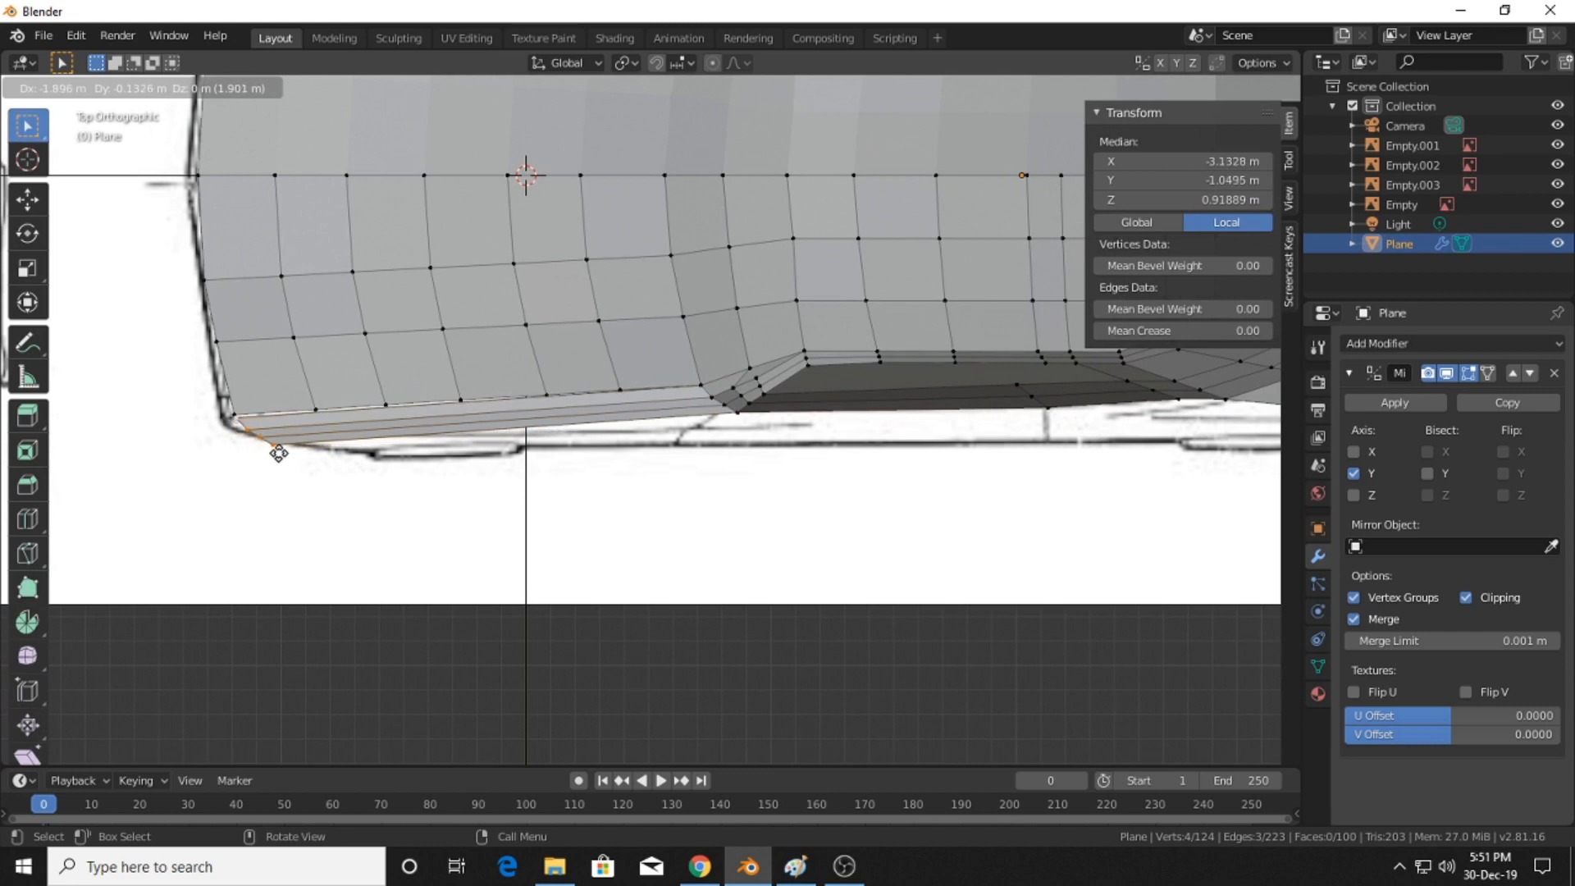
left_click(279, 453)
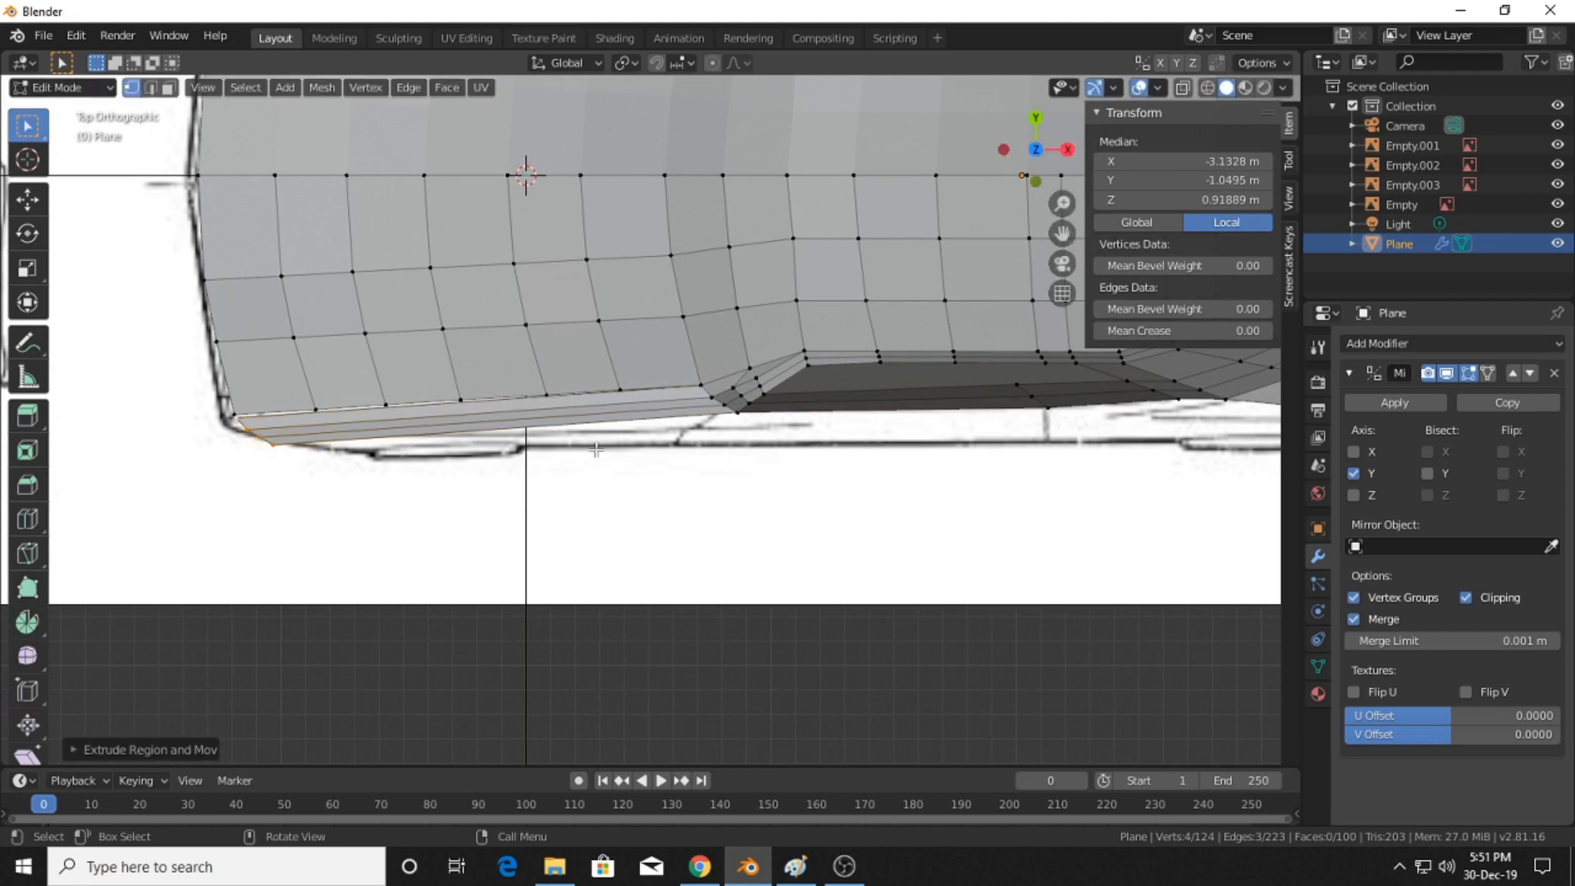
- In the car-front view, lower the extruded strip's four front vertices about 0.24 m to the hood's front edge height
middle_click_drag(554, 450, 720, 359)
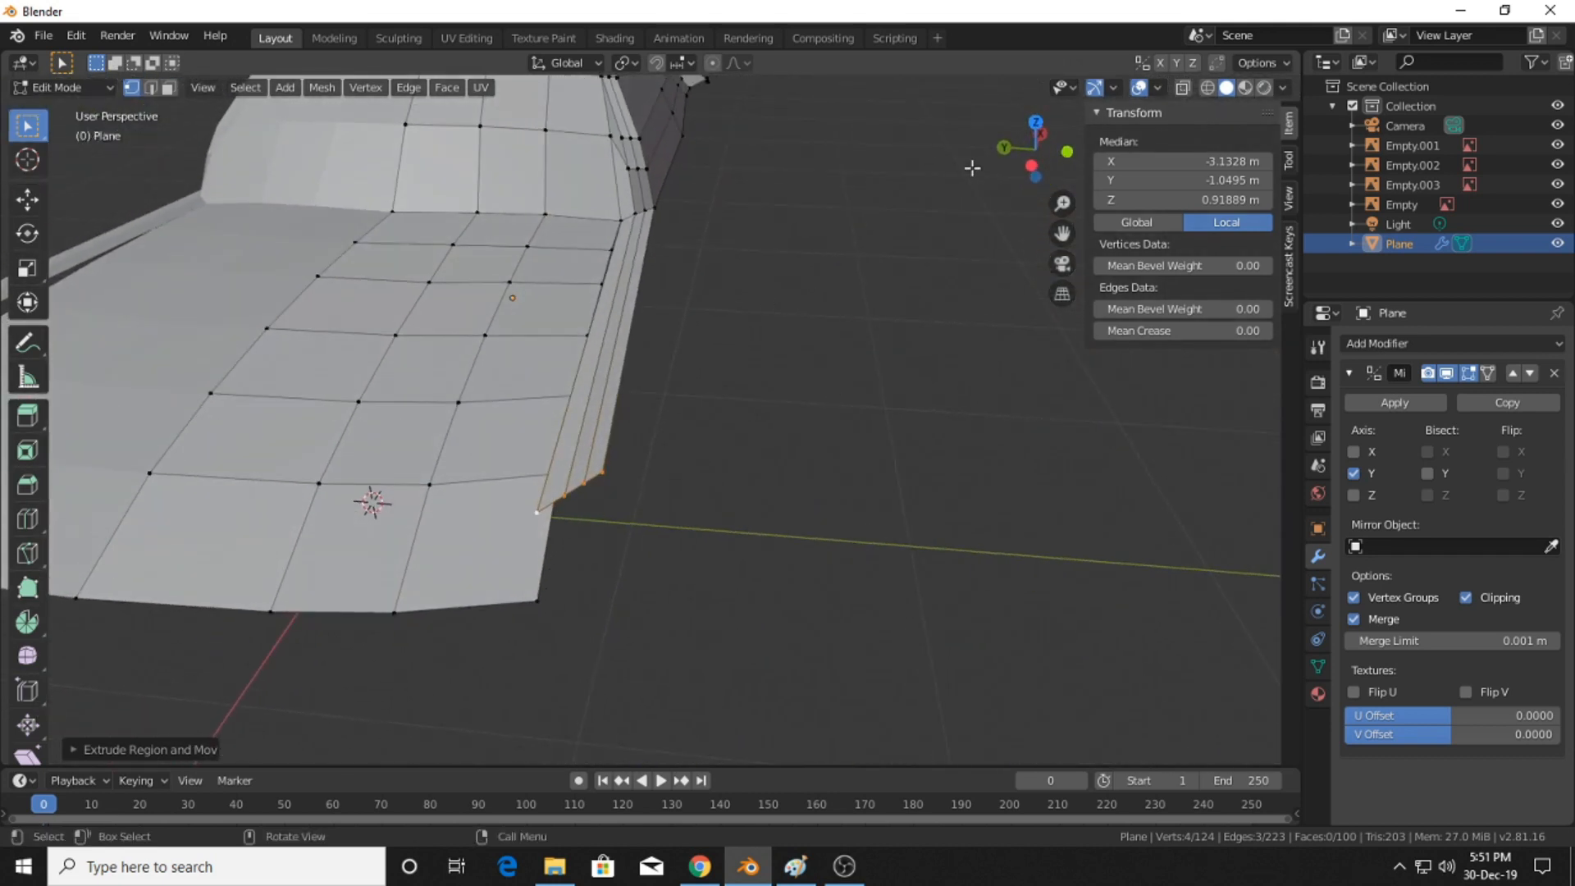
left_click(1034, 164)
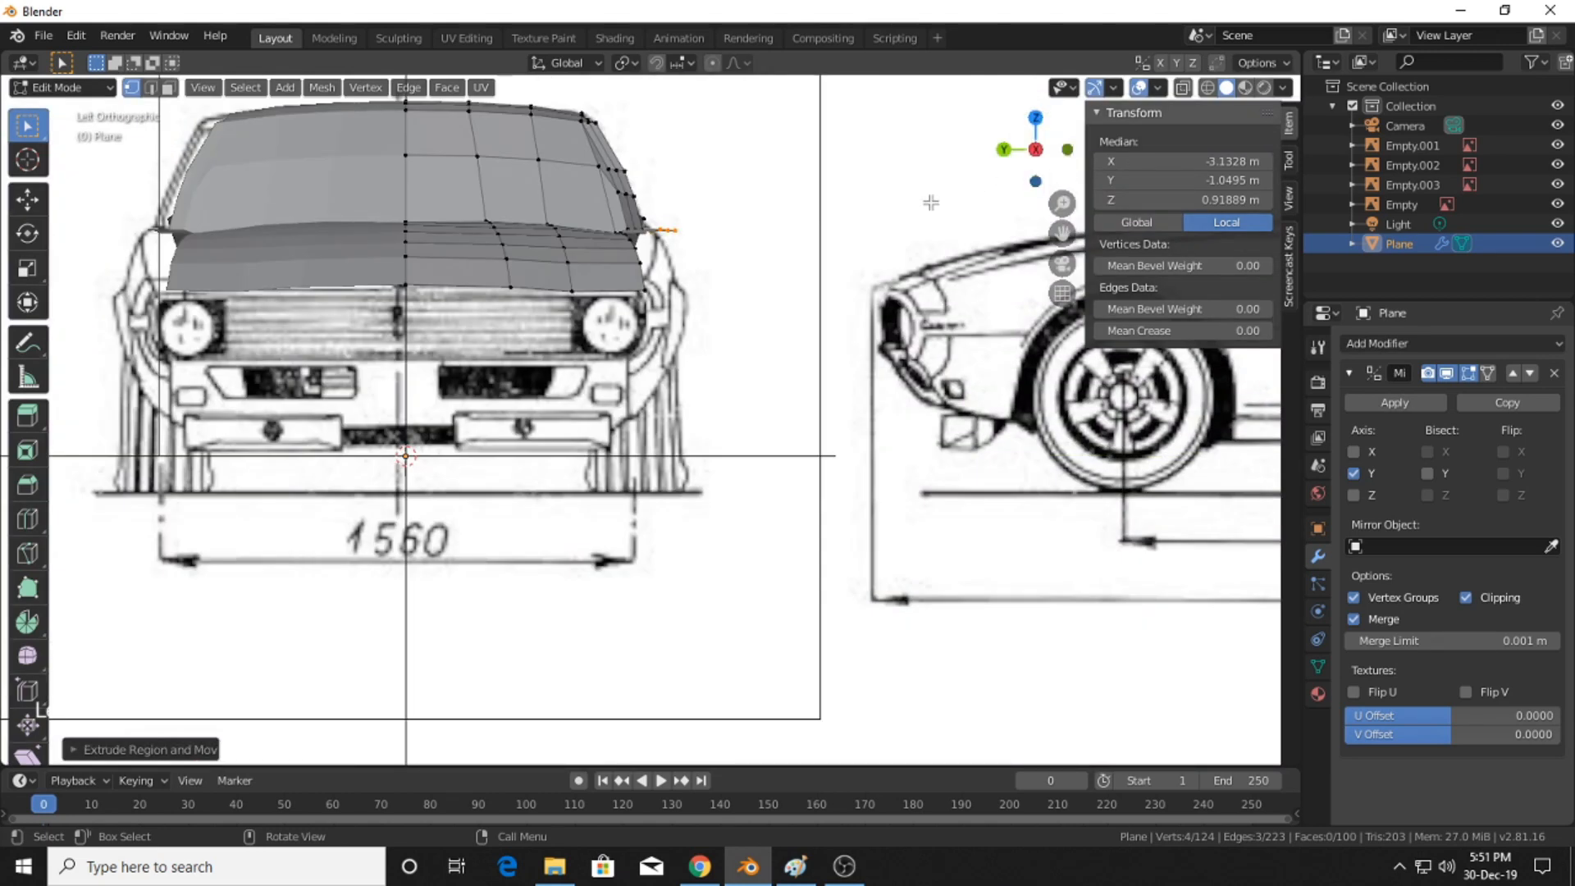
key("g")
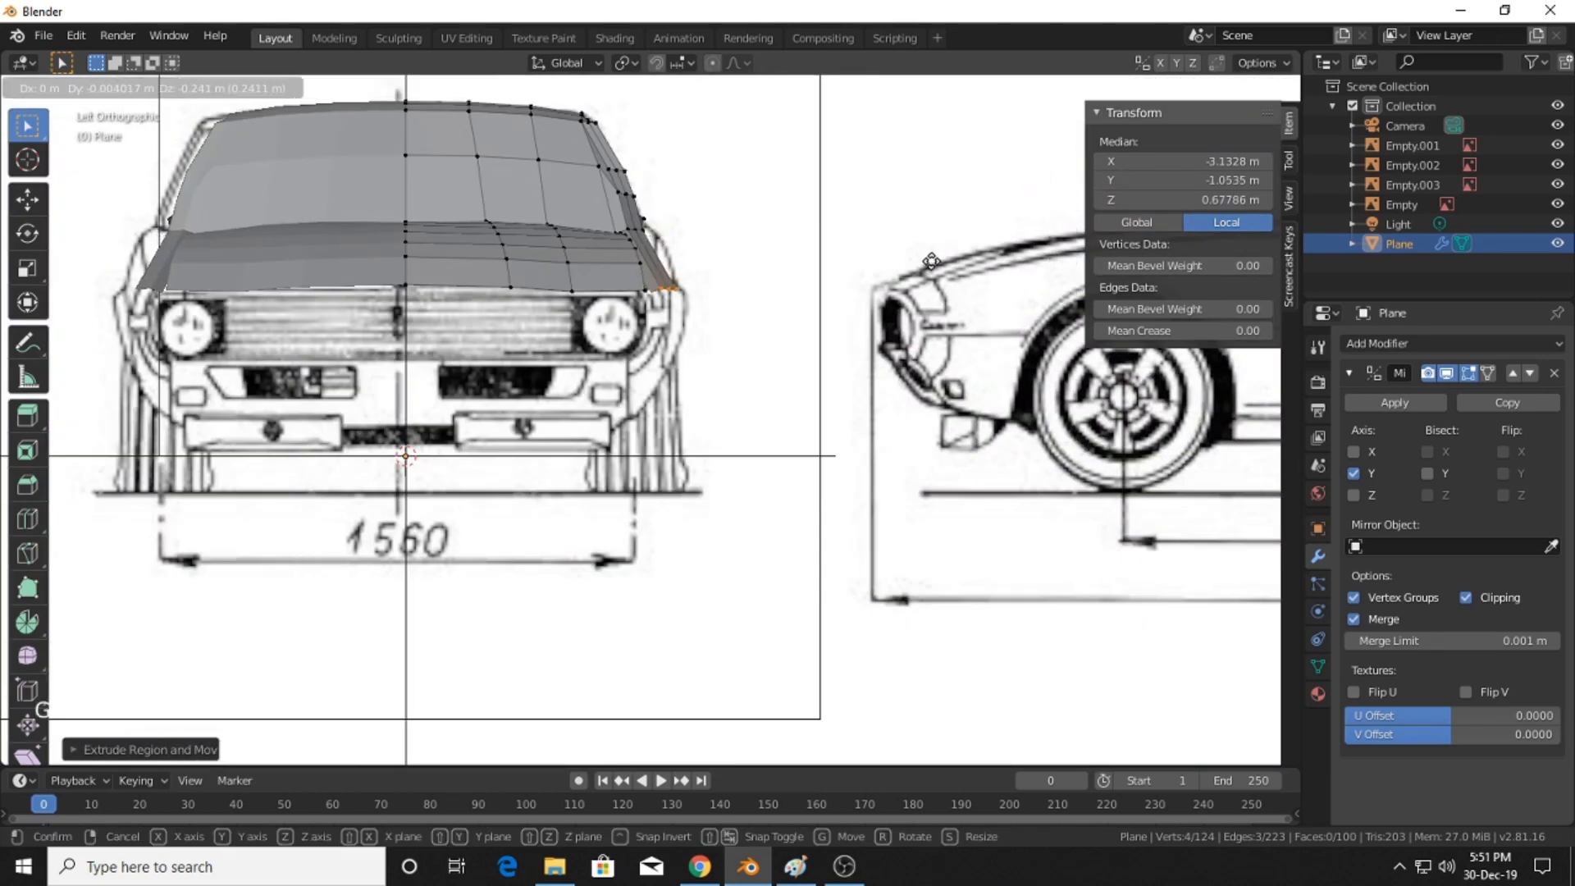
left_click(931, 261)
- In the car-side view, shift the strip's four front vertices to line up with the hood's front corner
left_click(1069, 154)
scroll(593, 399, "up", 2)
middle_click_drag(410, 337, 810, 508, "shift")
scroll(809, 509, "up", 1)
key("g")
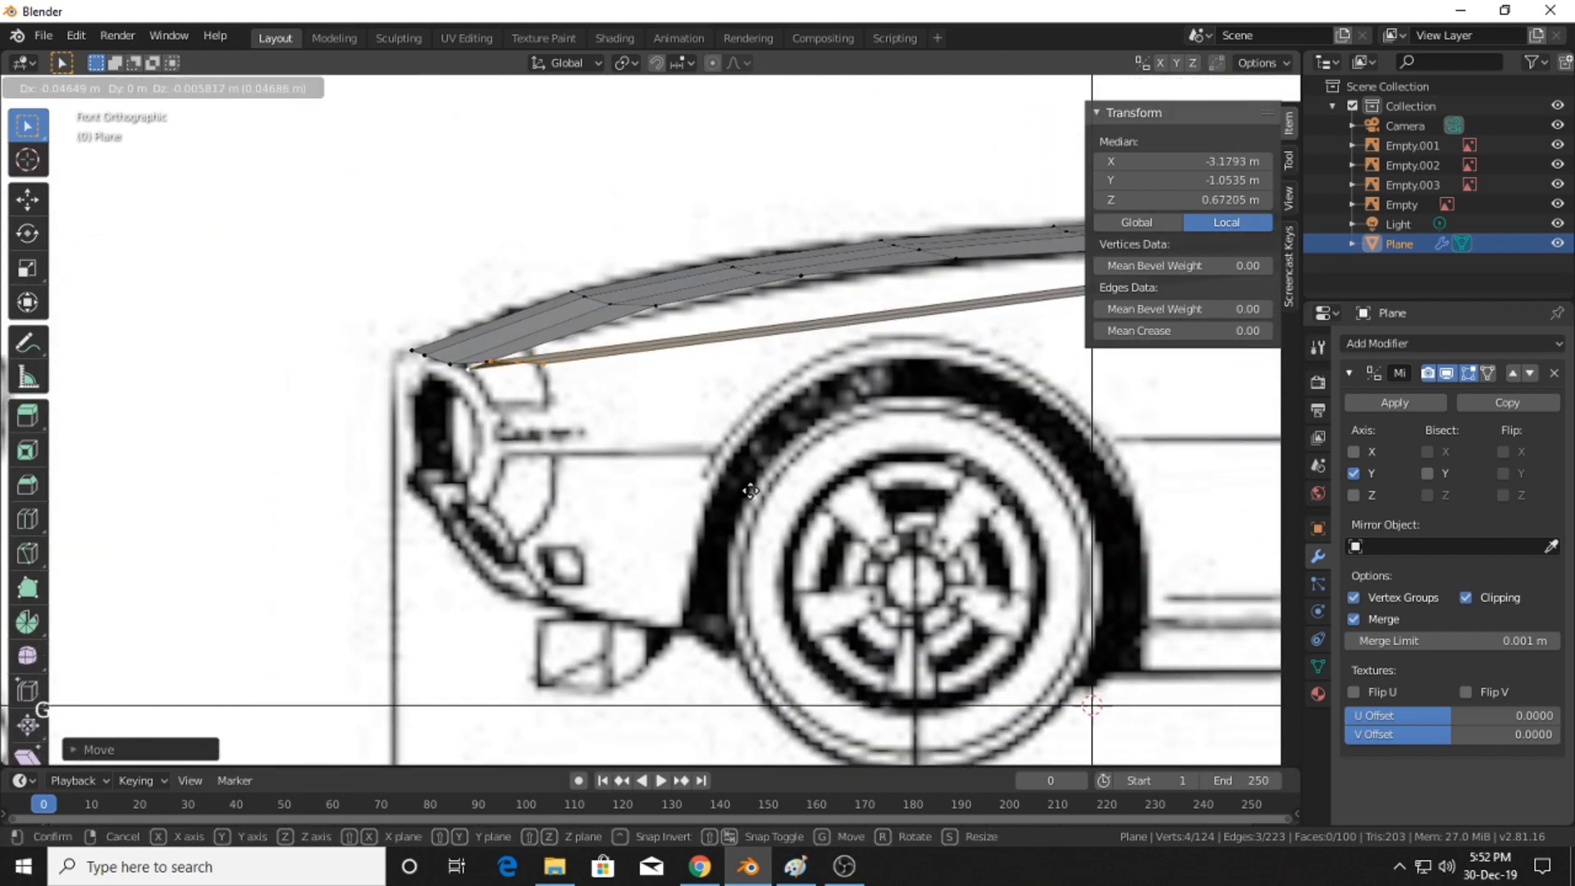
left_click(767, 485)
- Select the strip's inner front vertex, followed by the hood's front corner vertex
scroll(687, 431, "down", 4)
middle_click_drag(686, 429, 889, 497)
scroll(865, 507, "up", 3)
scroll(853, 502, "up", 1, "shift")
left_click(693, 492)
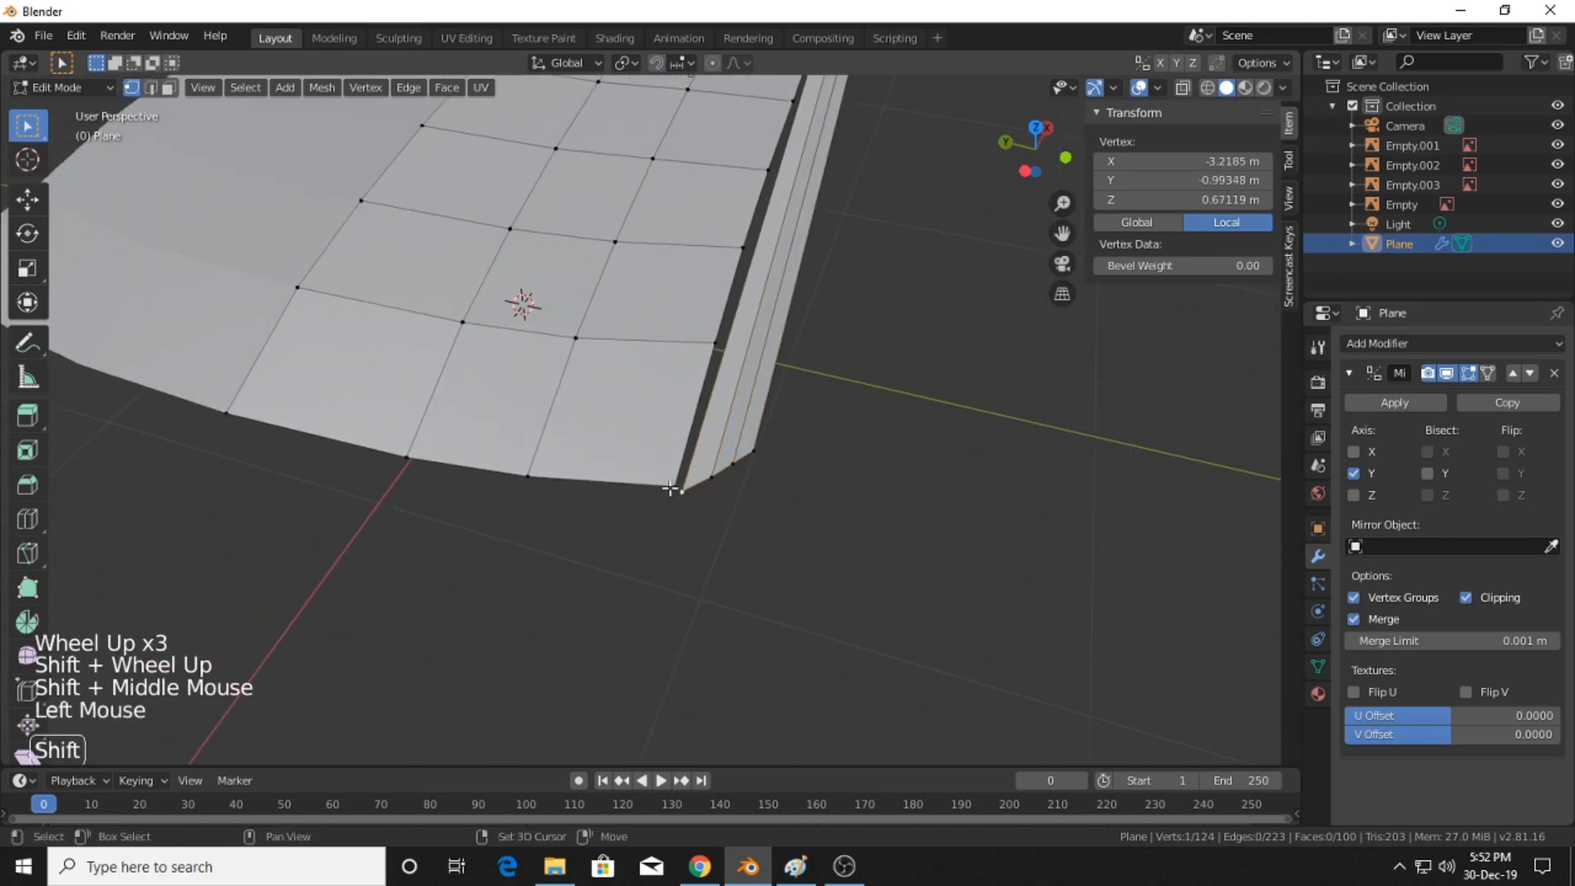
left_click(693, 491, "shift")
- Try to merge the two front corner vertices using At First
right_click(676, 467)
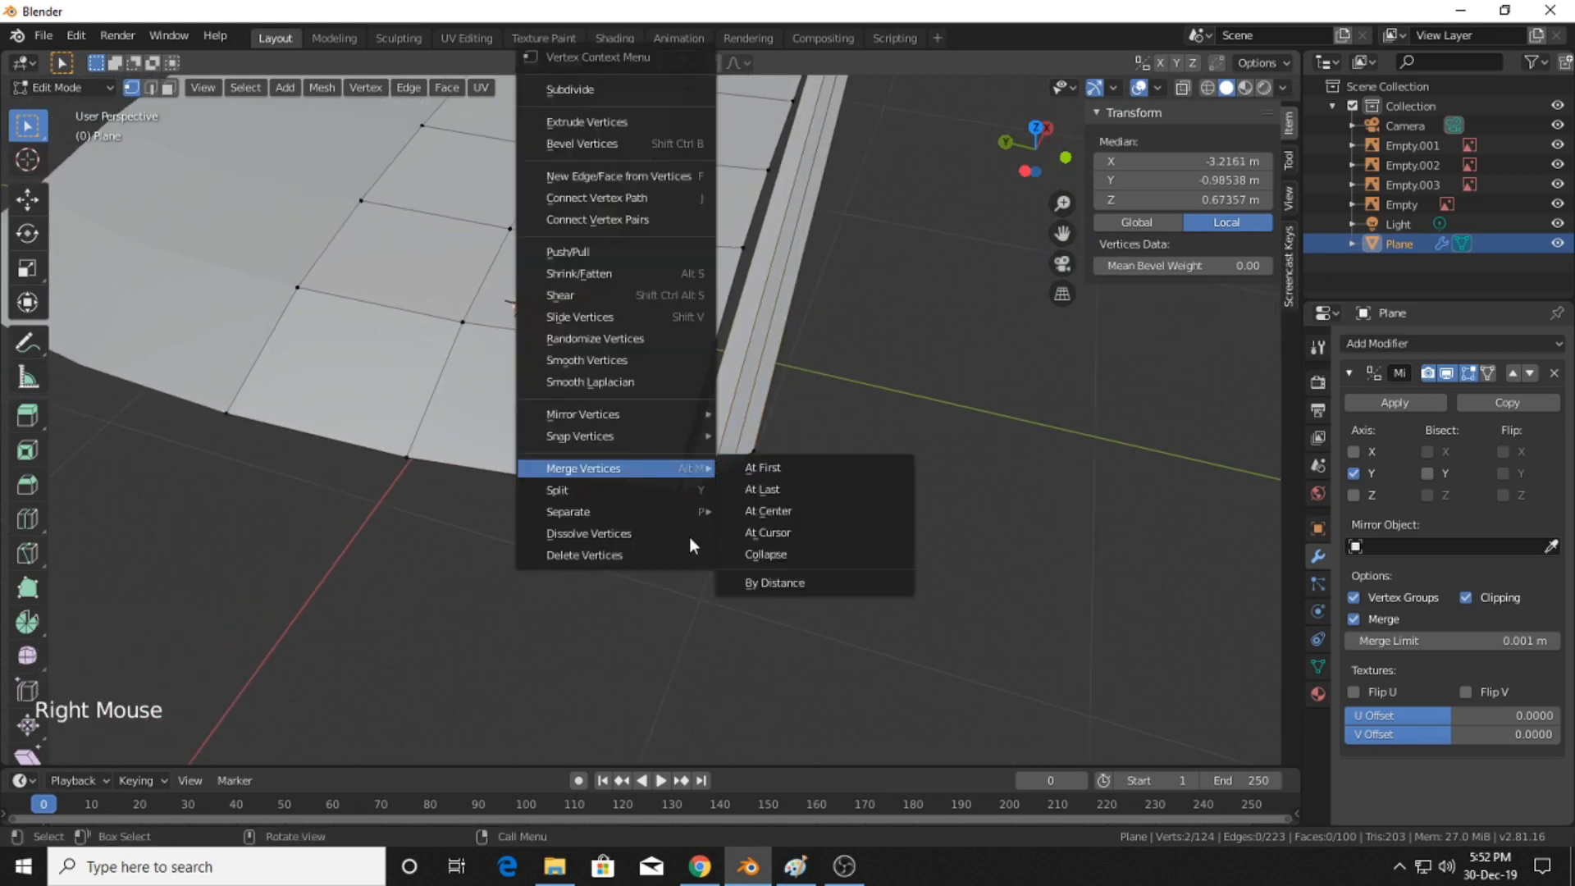
mouse_move(612, 466)
left_click(751, 475)
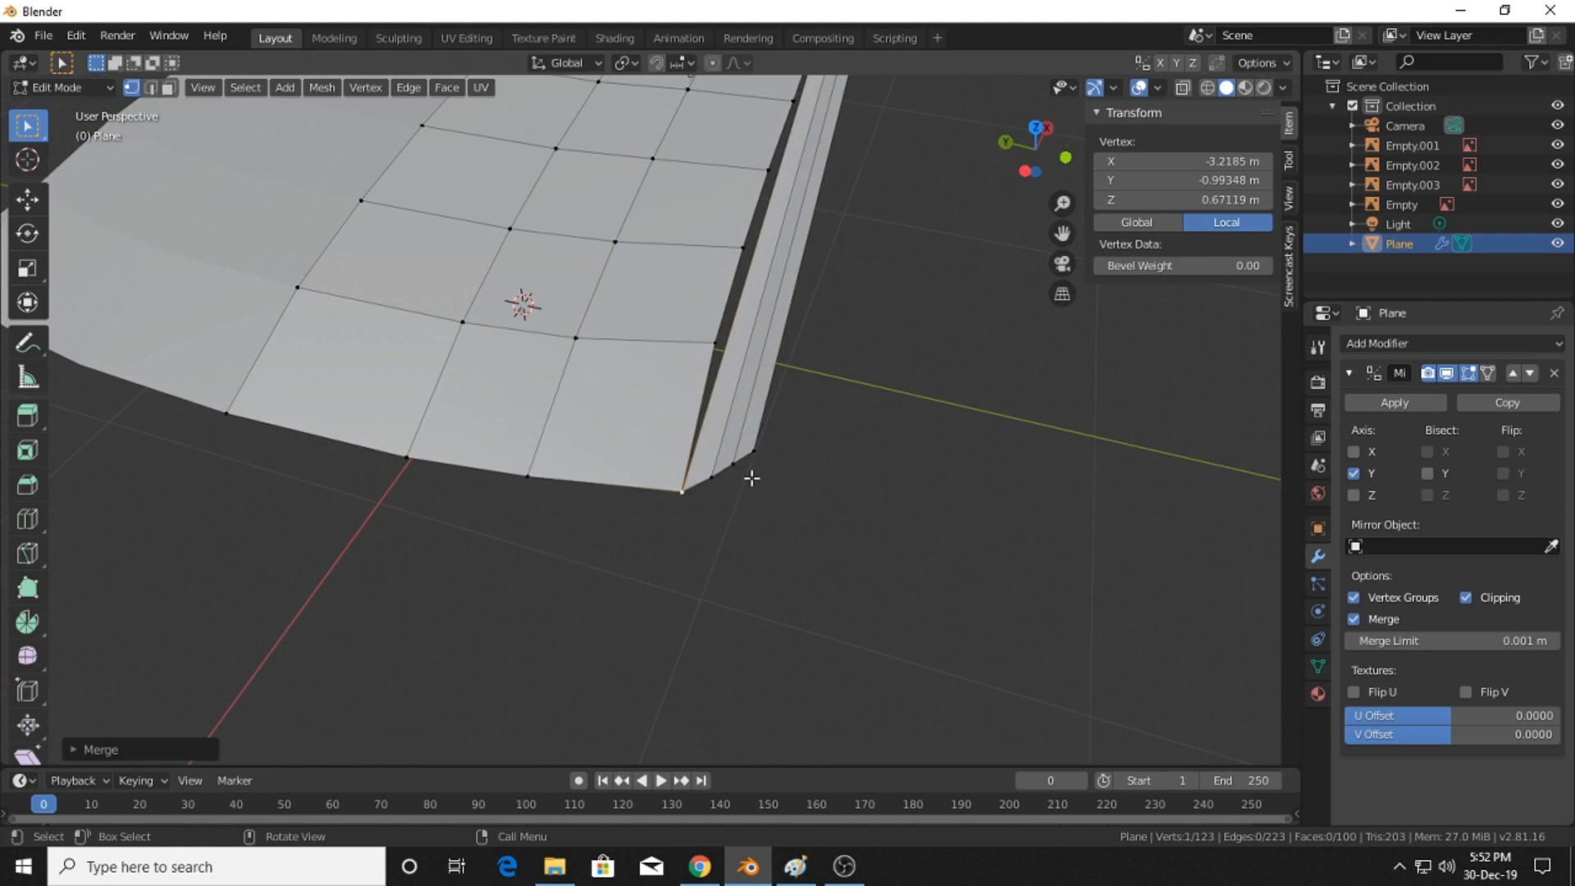
key("ctrl+z")
- Merge the strip's inner front vertex into the hood's front corner vertex using At Last
right_click(678, 482)
mouse_move(689, 479)
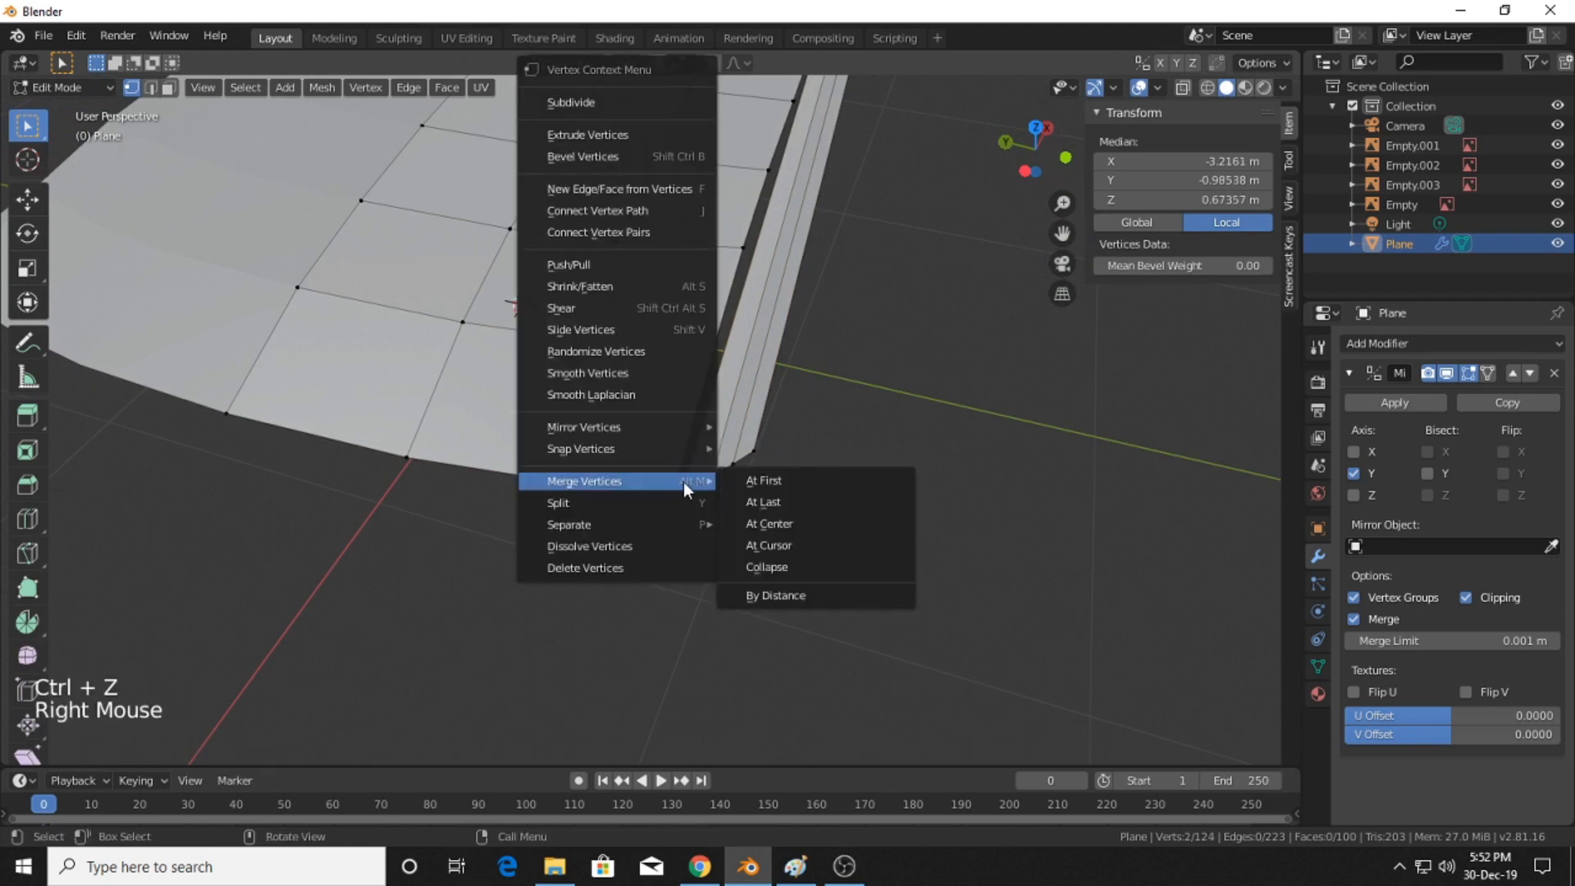
left_click(763, 498)
left_click(904, 477)
- Add five evenly spaced loop cuts across the fender strip beside the hood, without sliding them
middle_click_drag(905, 477, 687, 492)
scroll(687, 491, "down", 1)
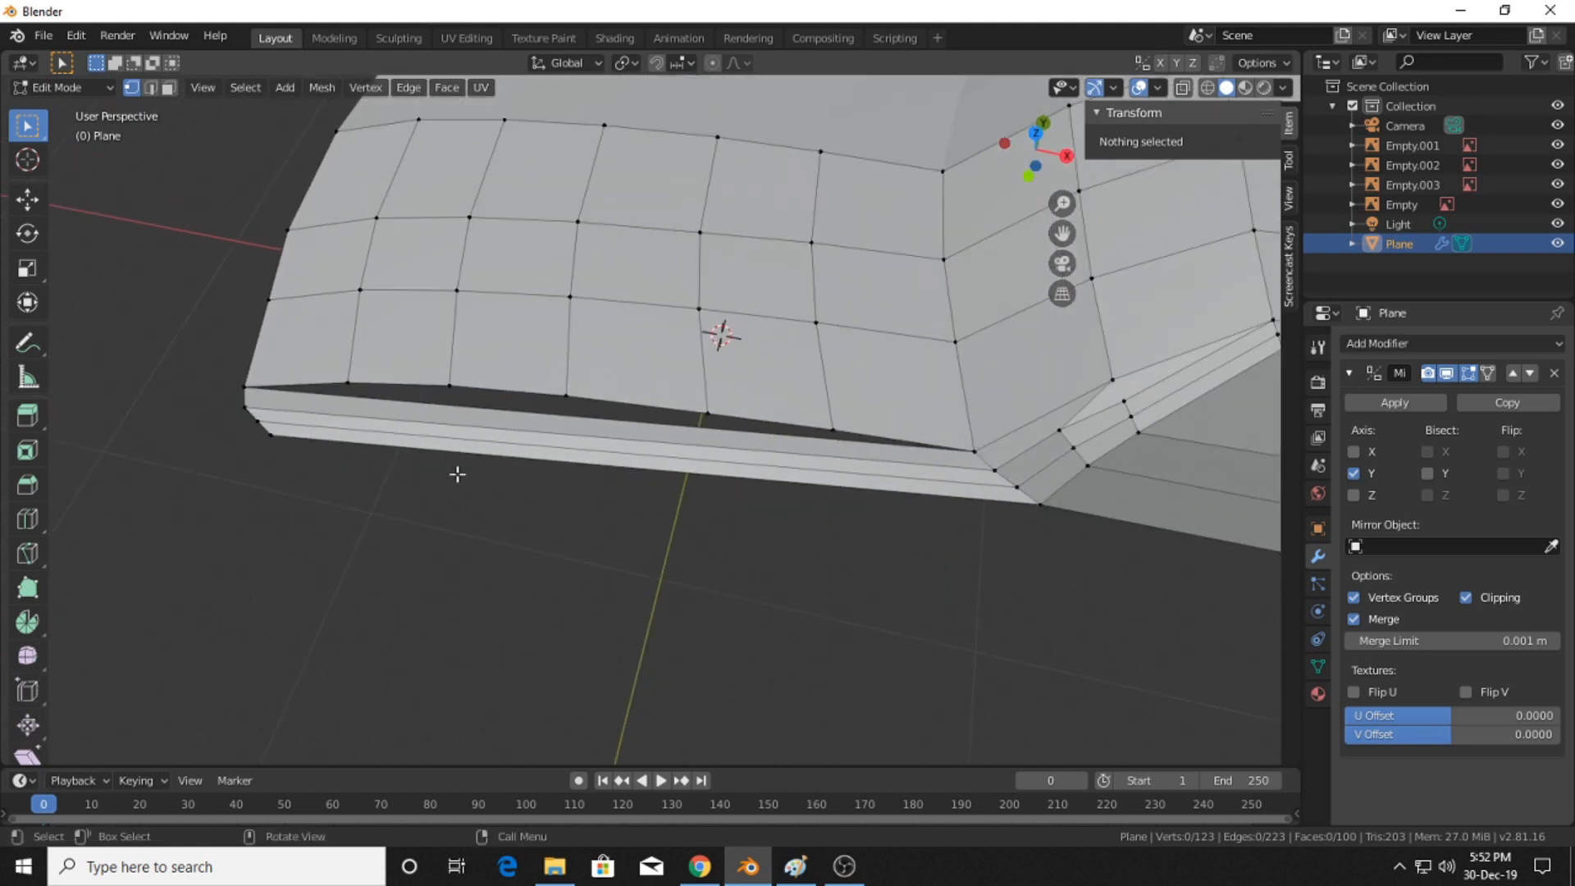
key("ctrl+r")
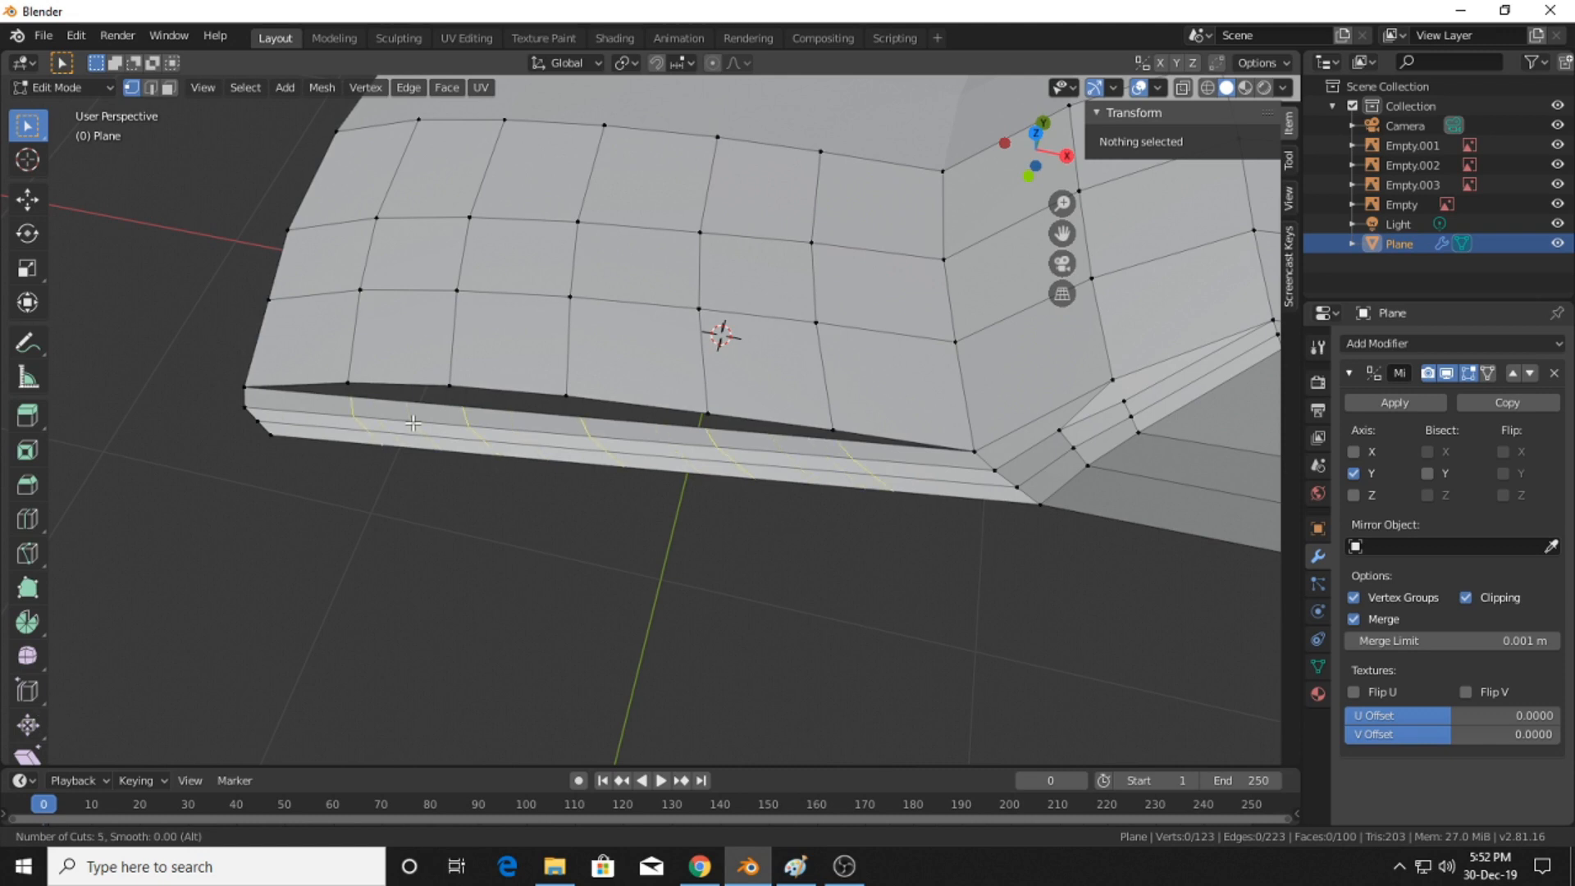
left_click(413, 422)
right_click(412, 423)
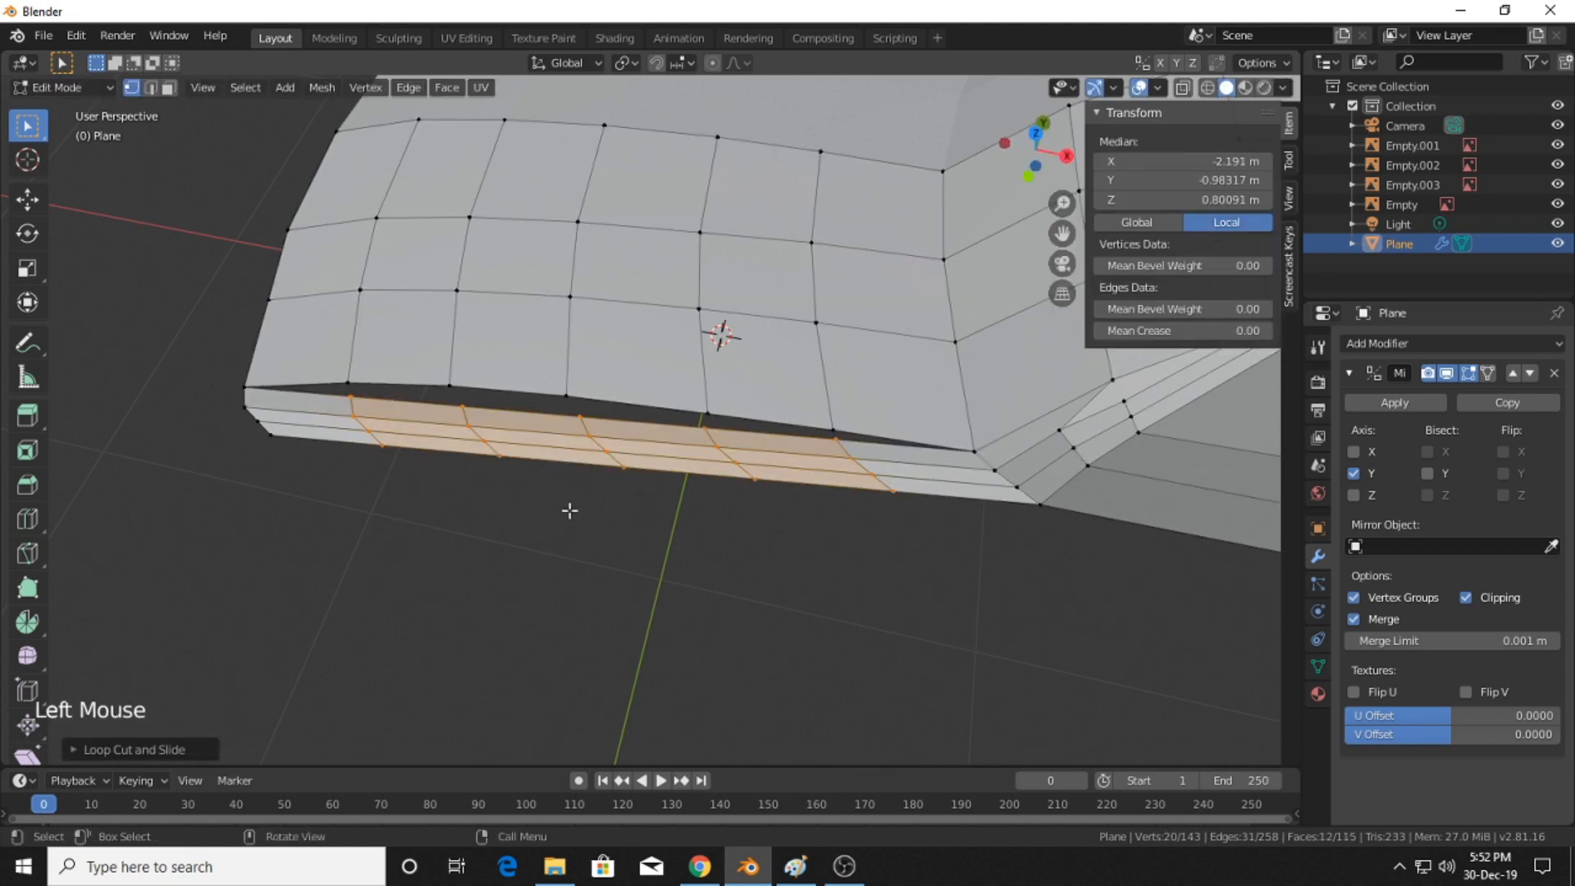
- Merge the strip's first inner vertex behind the front corner into the adjacent hood edge vertex using At Last
middle_click_drag(569, 510, 820, 569)
left_click(802, 513)
middle_click_drag(801, 513, 816, 534, "shift")
left_click(815, 534)
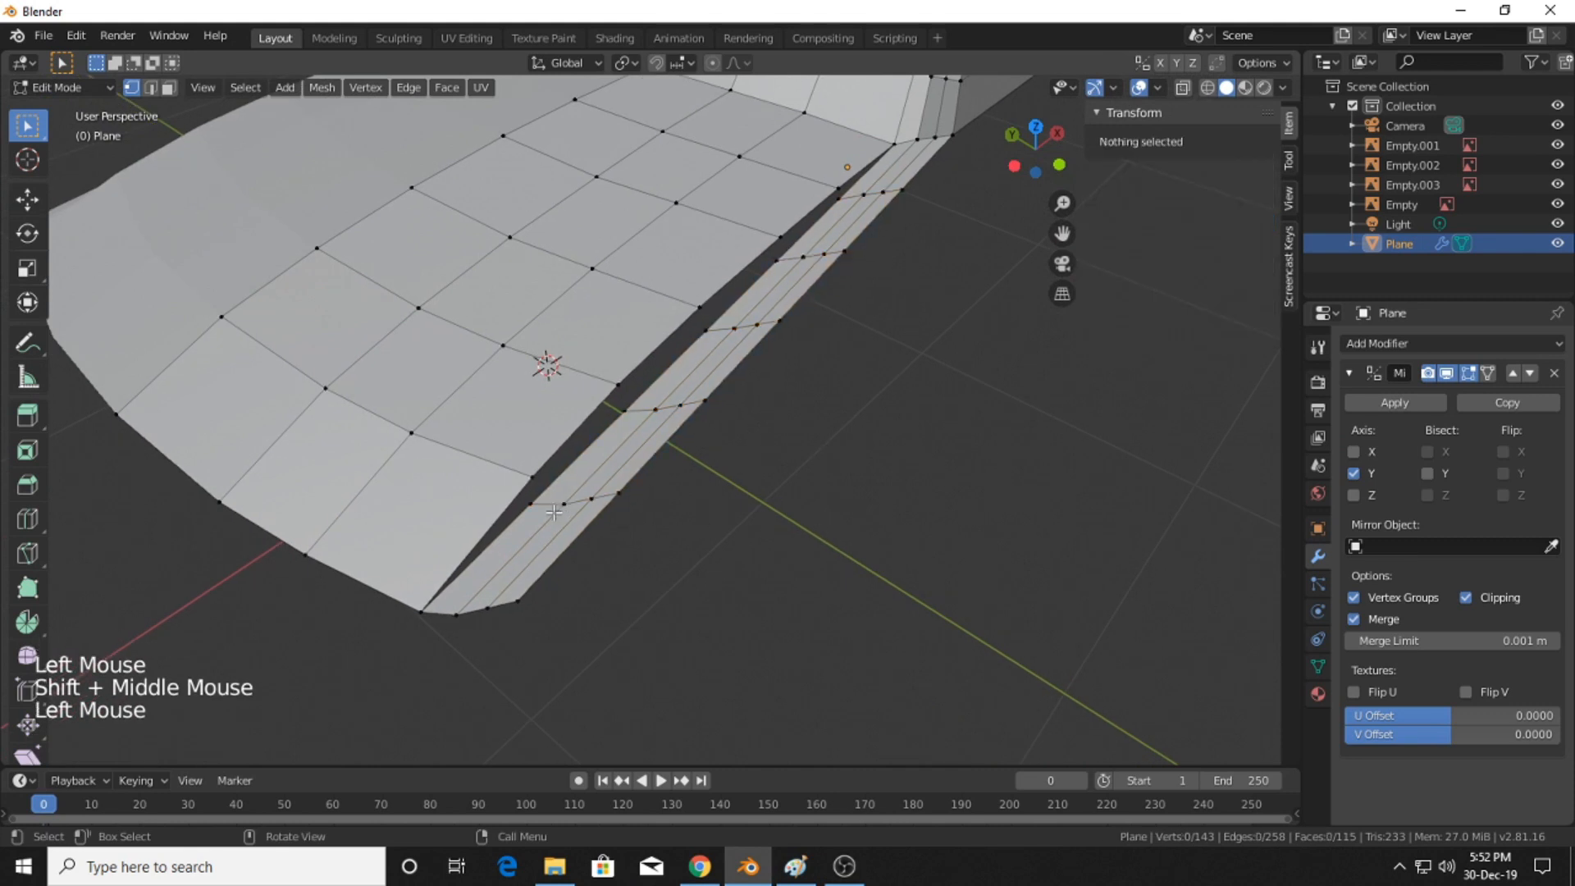
left_click(529, 506)
left_click(533, 476, "shift")
right_click(532, 563)
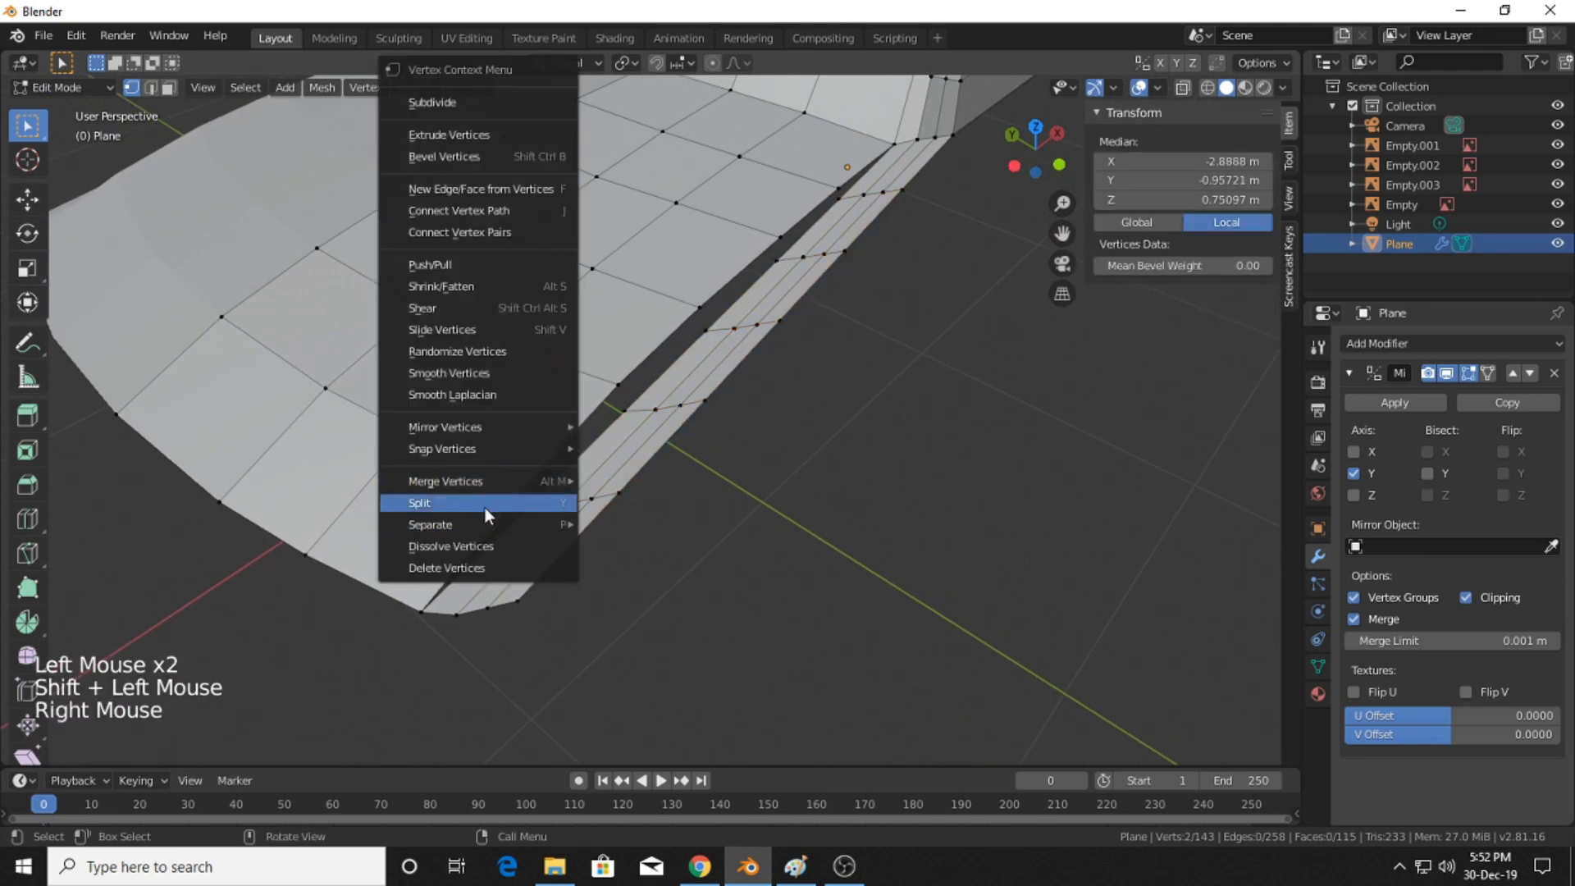
mouse_move(483, 489)
left_click(621, 503)
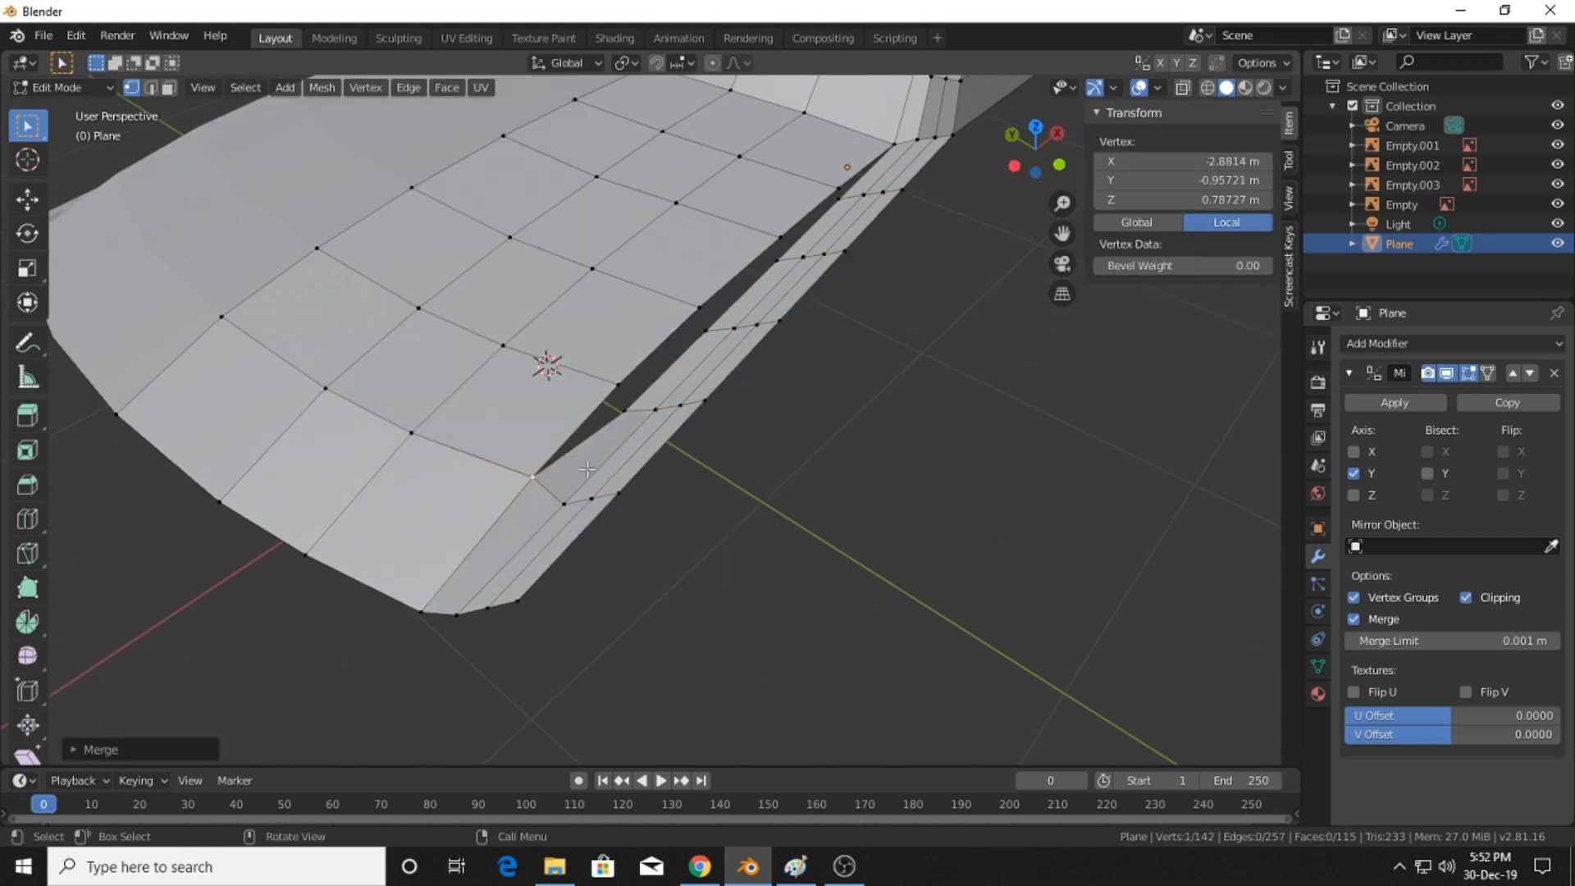
- Merge the strip's second inner vertex from the front into the matching hood edge vertex using At Last
left_click(629, 413)
left_click(618, 384, "shift")
right_click(621, 389)
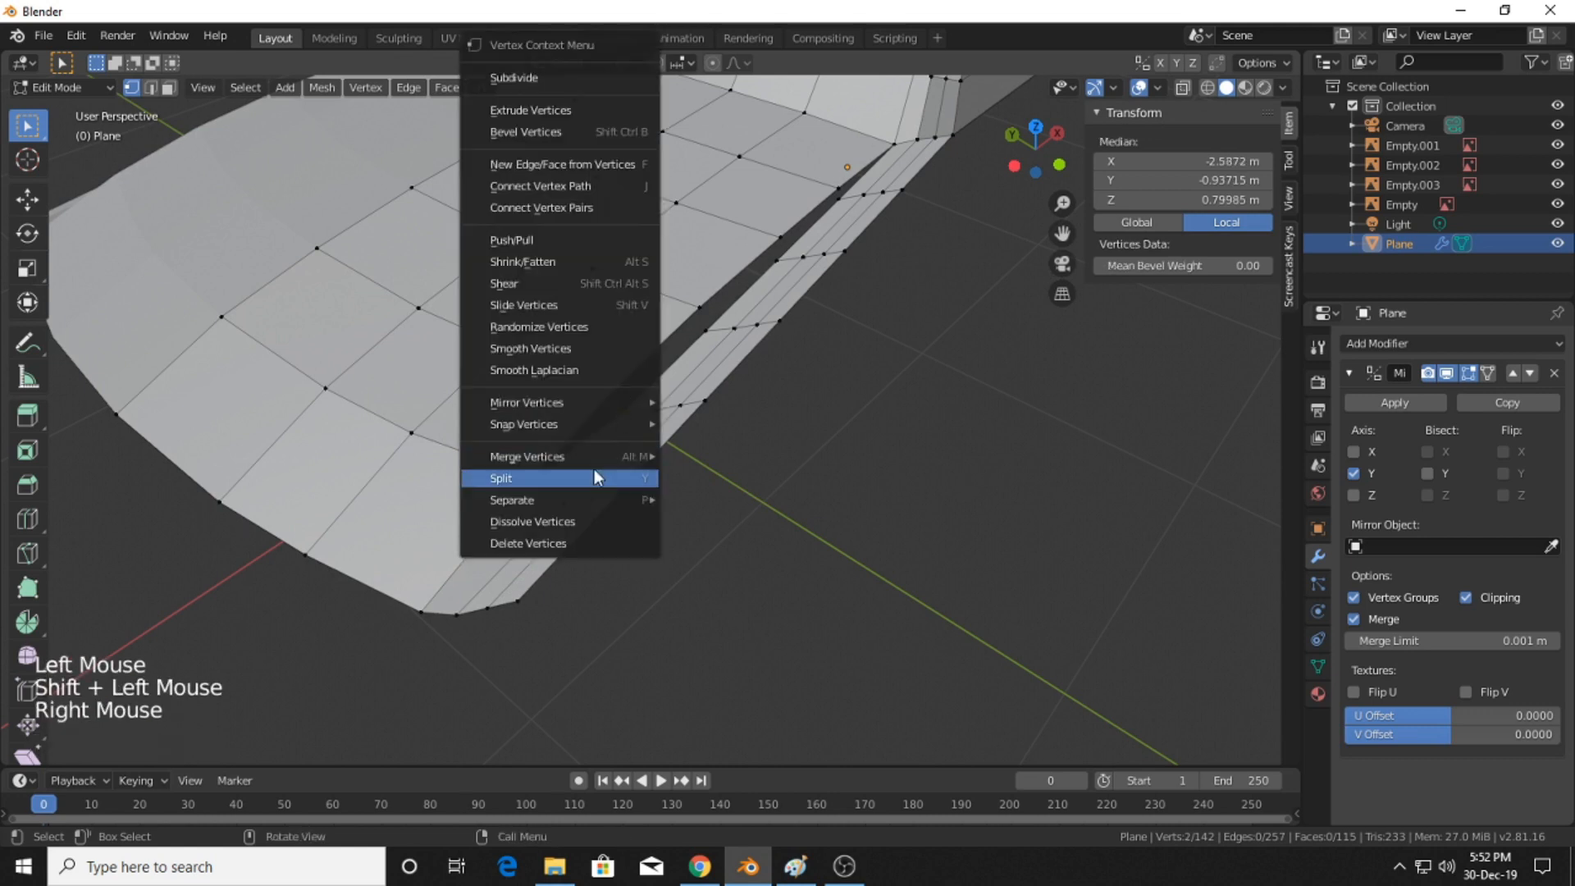
mouse_move(592, 453)
left_click(689, 478)
left_click(963, 431)
- Merge the strip's third inner vertex from the front into the matching hood edge vertex using At Last
middle_click_drag(963, 430, 849, 559, "shift")
left_click(571, 481)
left_click(557, 463, "shift")
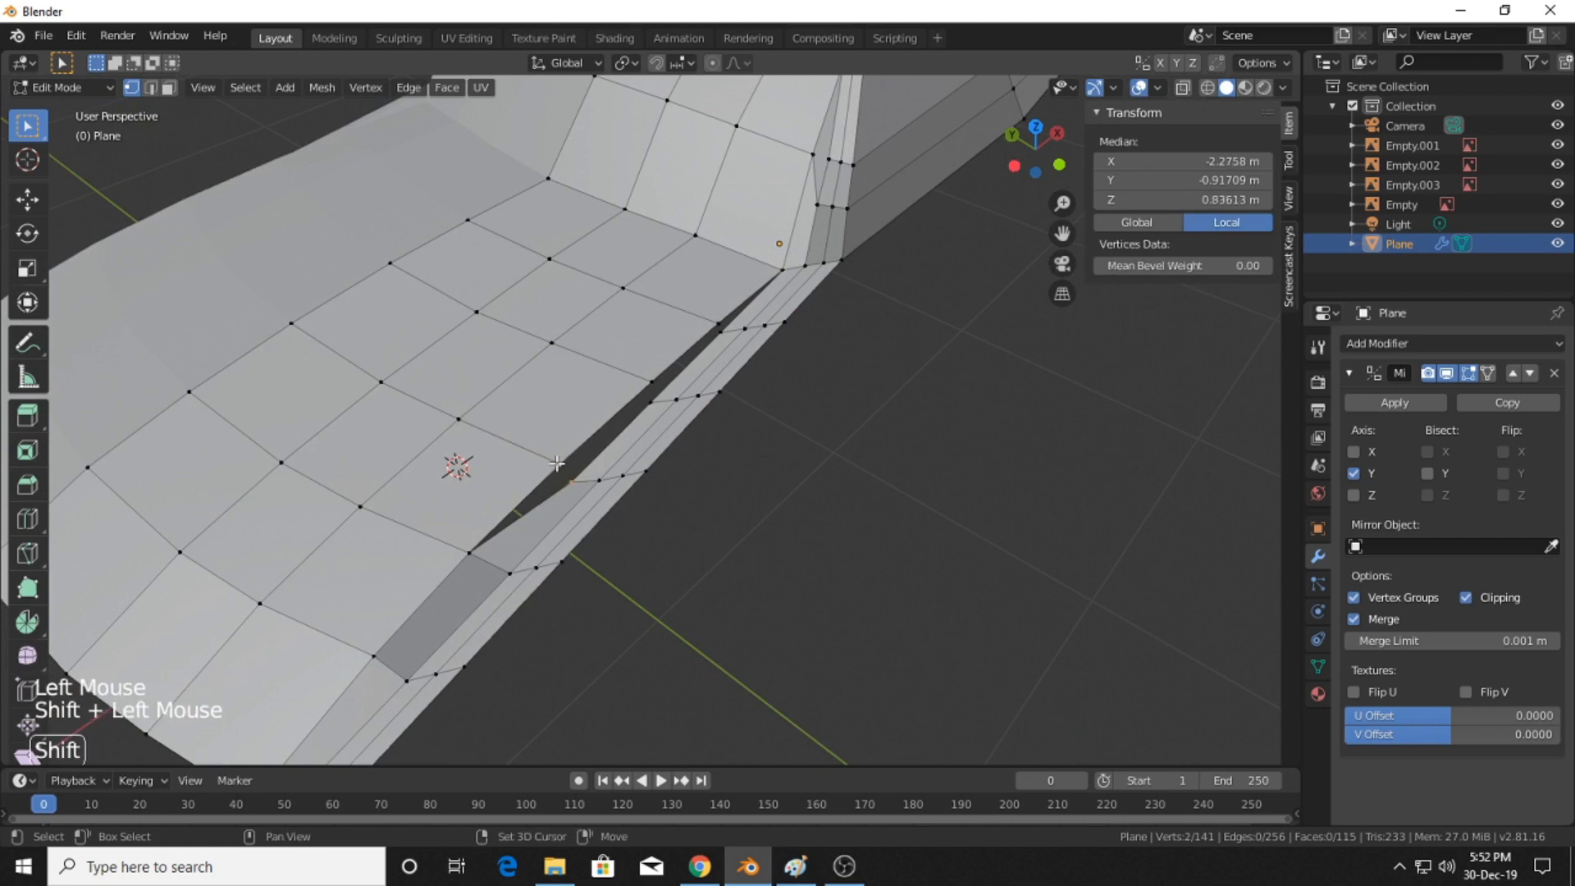
right_click(557, 463)
mouse_move(534, 464)
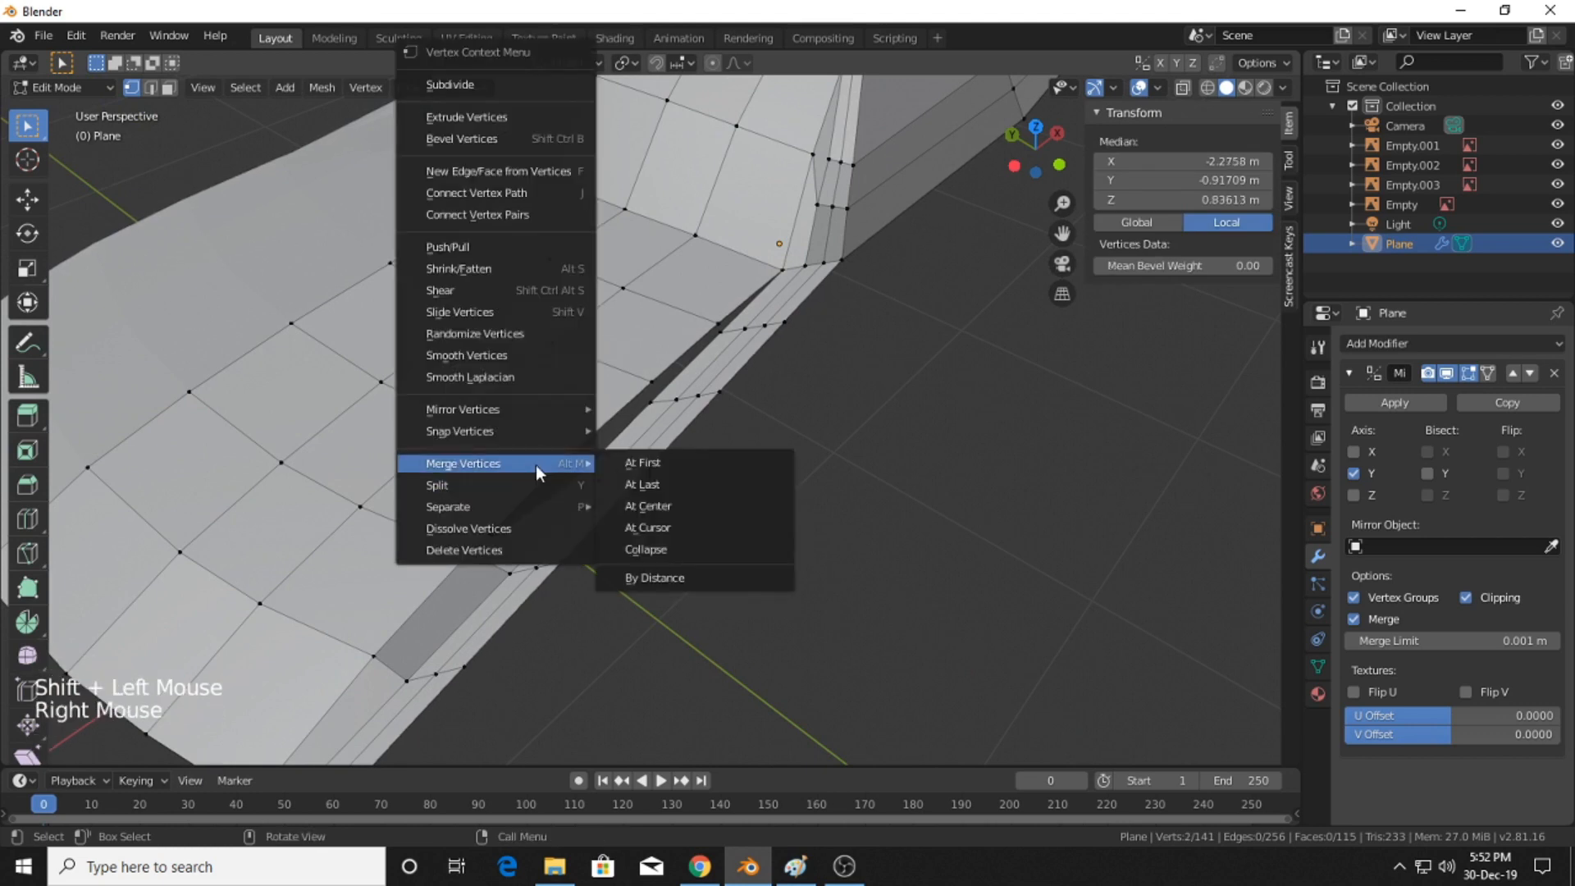
left_click(638, 485)
- Merge the strip's fourth inner vertex from the front into the matching hood edge vertex using At Last
middle_click_drag(861, 443, 685, 495, "shift")
scroll(686, 495, "up", 3)
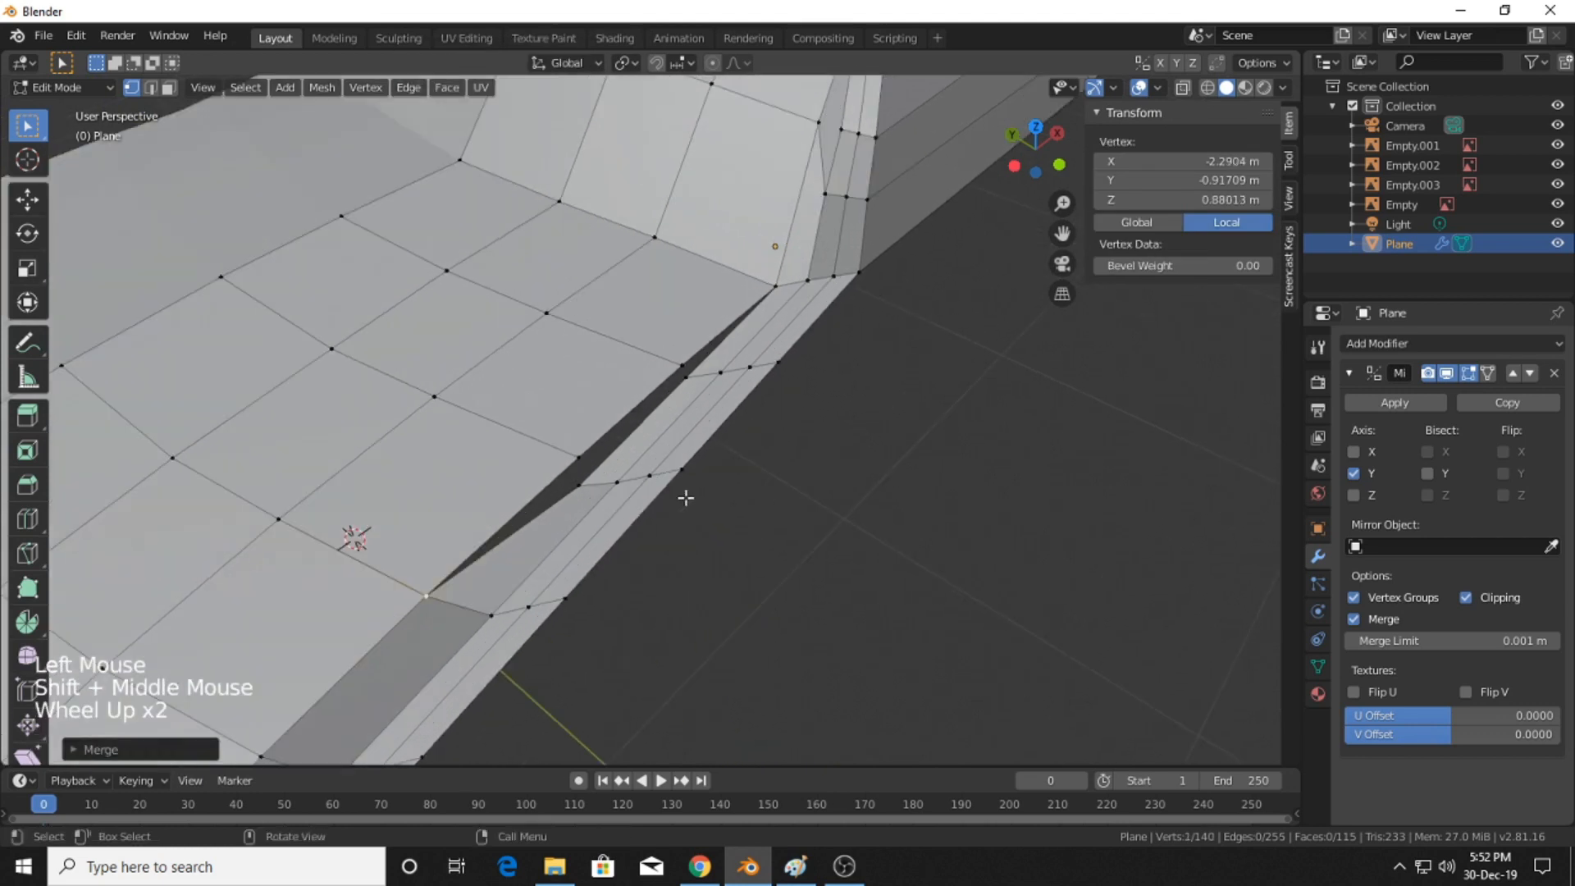
left_click(589, 490)
left_click(566, 497)
left_click(570, 463, "shift")
right_click(564, 458)
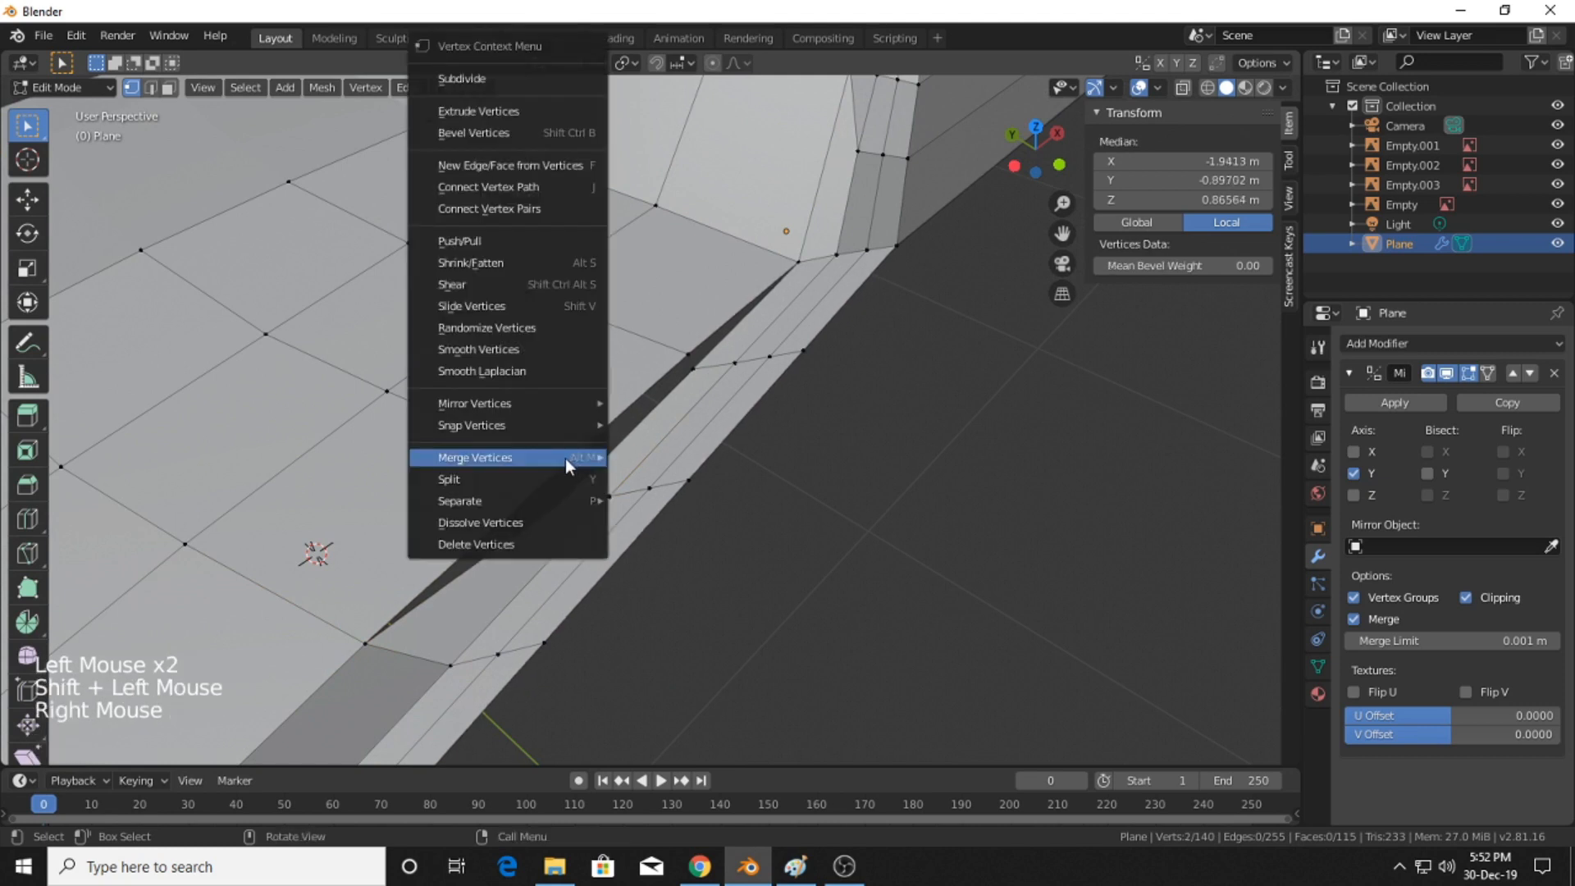
mouse_move(565, 457)
left_click(682, 481)
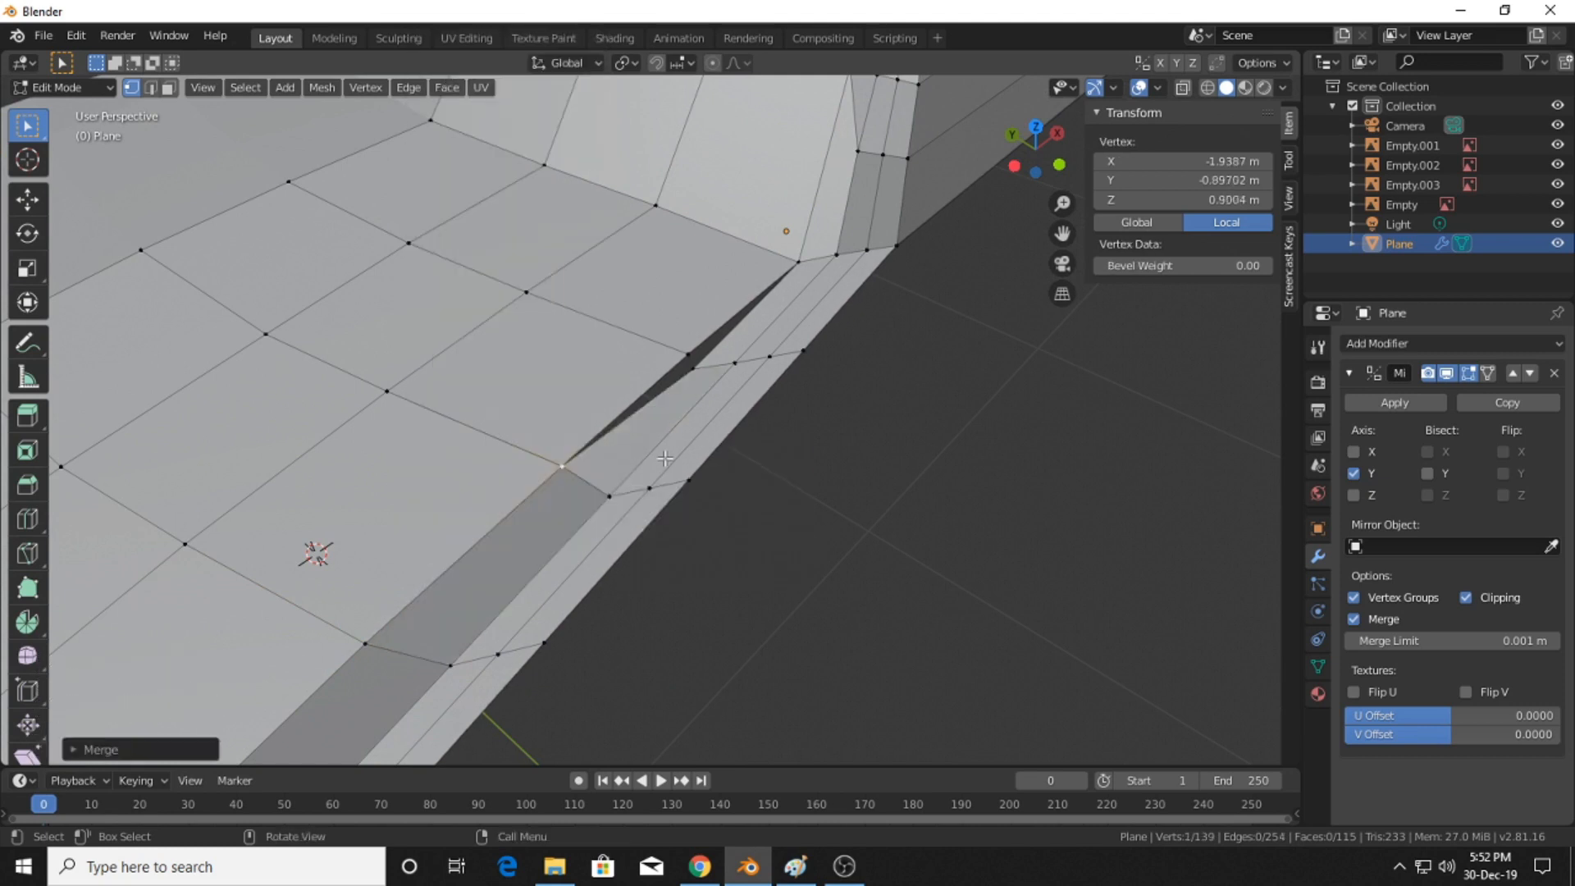
- Merge the strip's last inner vertex, nearest the windshield, into the hood edge vertex with At Last to close the gap
left_click(692, 368)
left_click(688, 355, "shift")
right_click(687, 353)
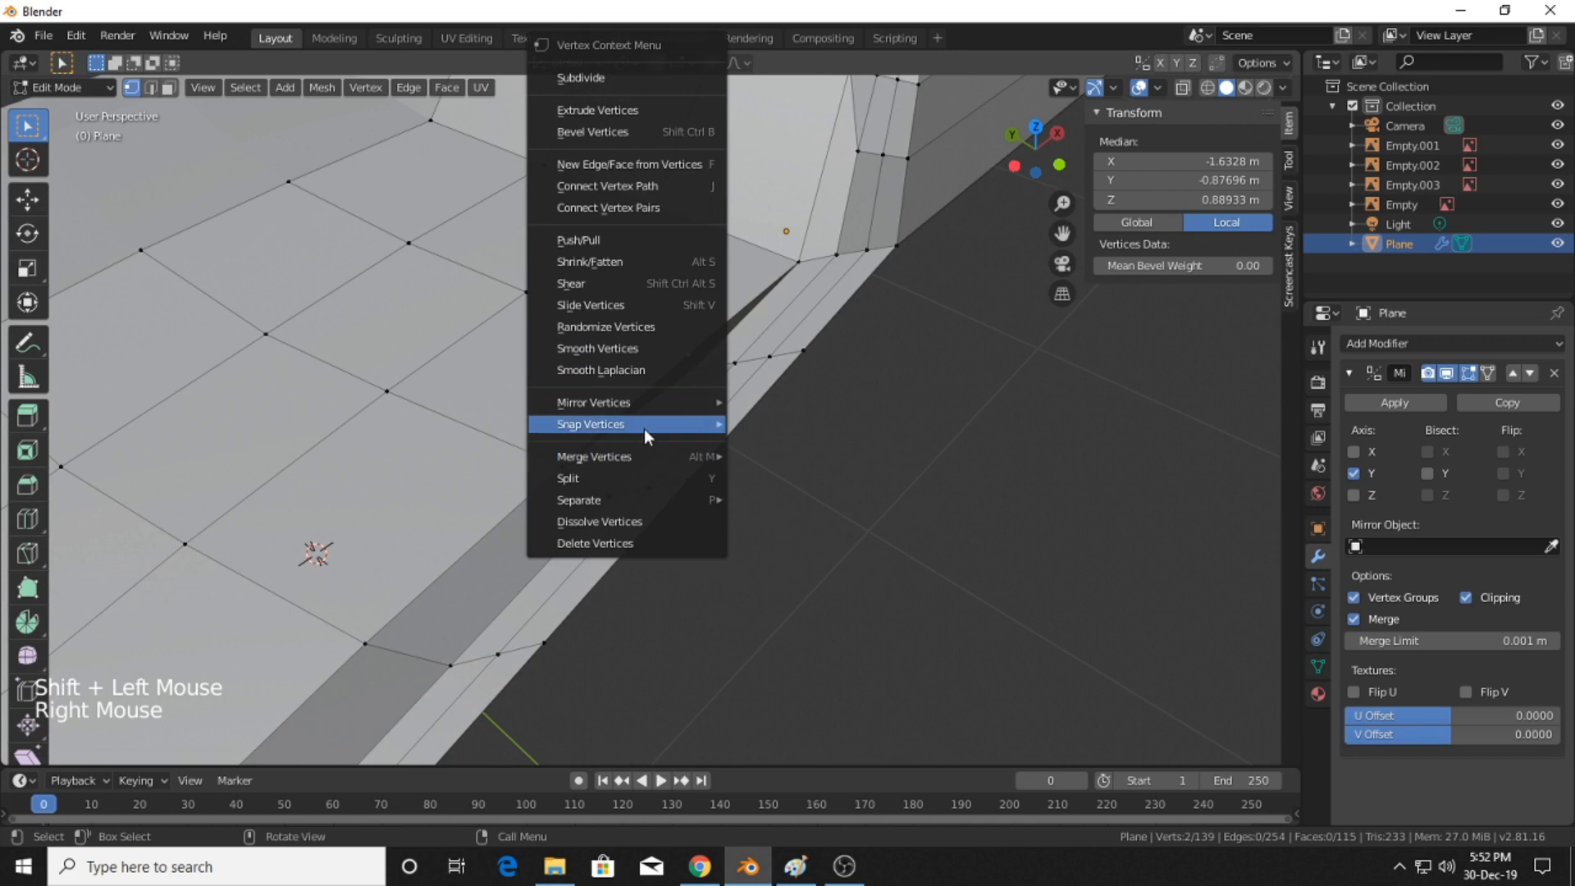
mouse_move(639, 454)
left_click(791, 481)
scroll(959, 452, "down", 3)
middle_click_drag(958, 452, 723, 472)
scroll(619, 517, "down", 2)
middle_click_drag(619, 517, 780, 429)
scroll(648, 531, "up", 2)
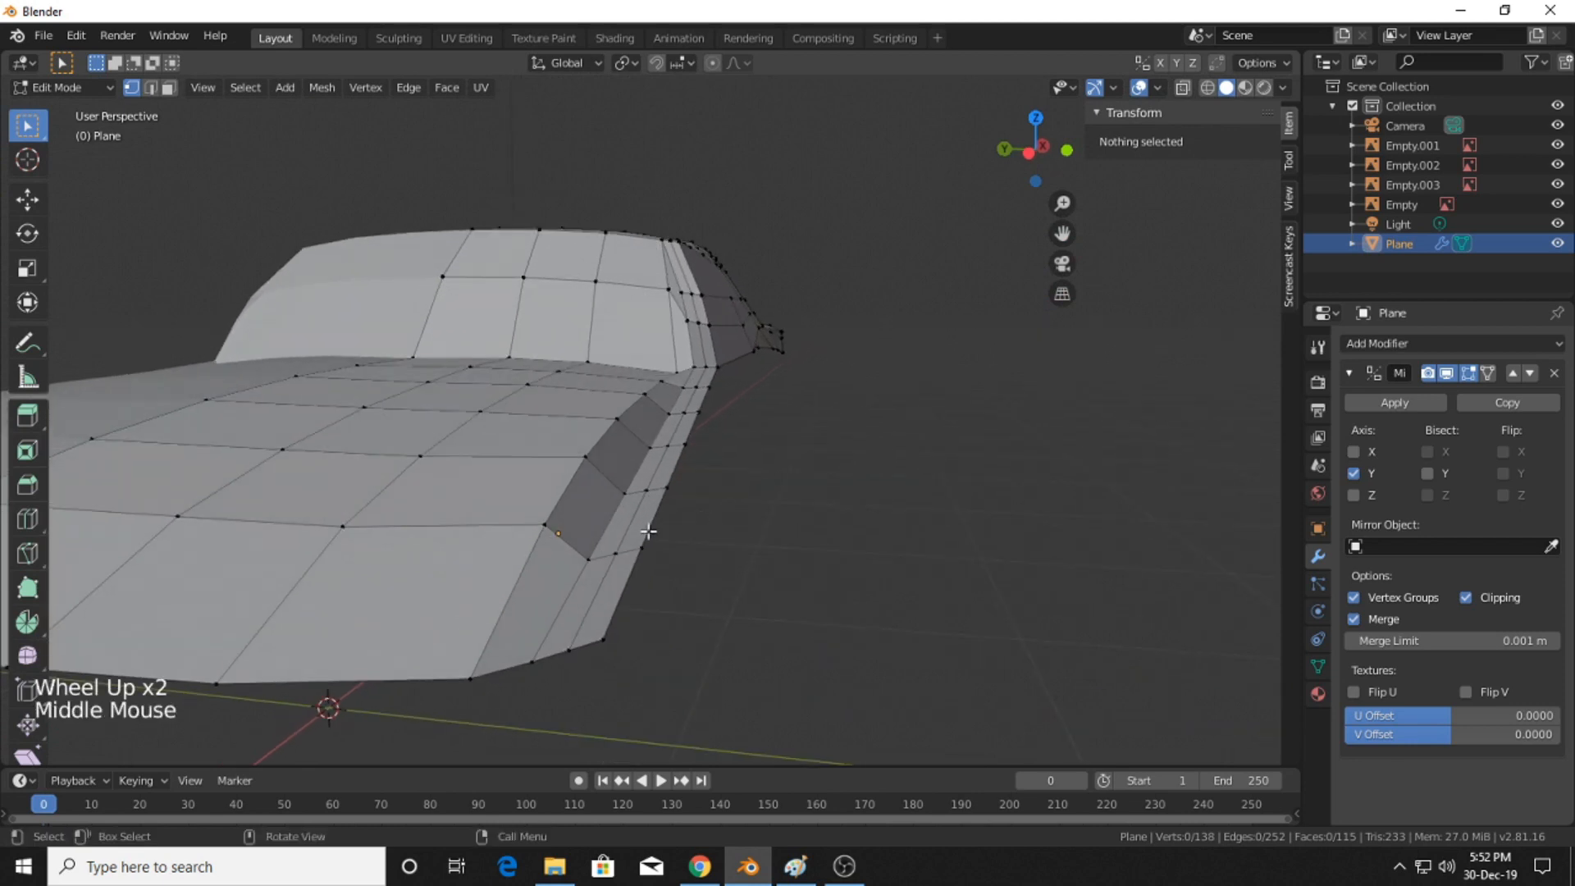
- Move the five inner vertices of the fender strip slightly outward and about 0.02 m upward against the front blueprint
left_click(585, 561)
left_click(625, 493, "shift")
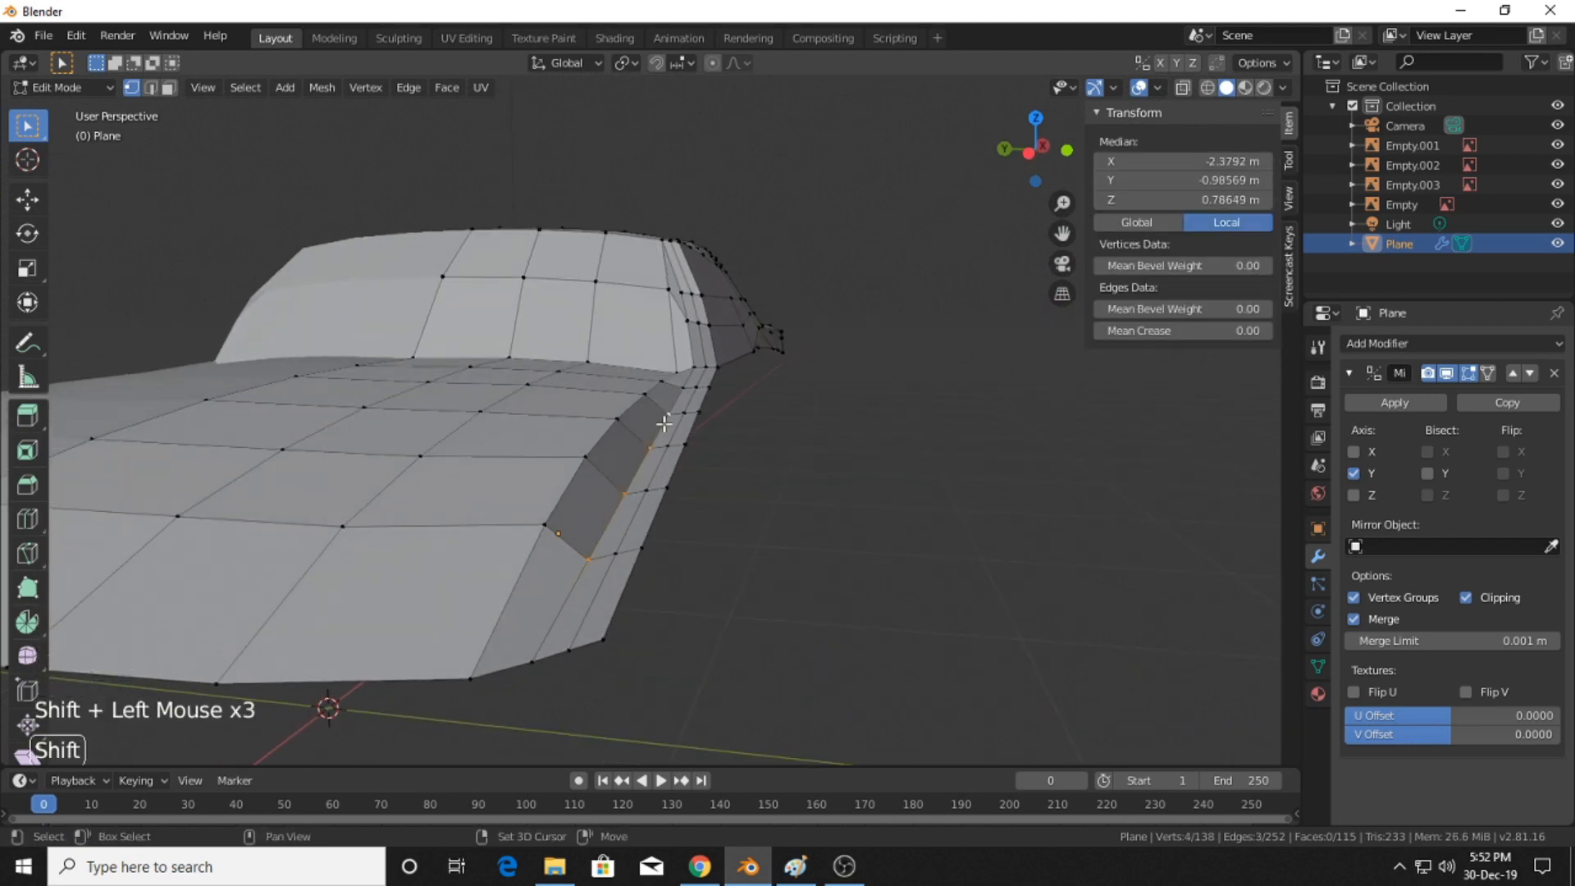
left_click(1028, 153)
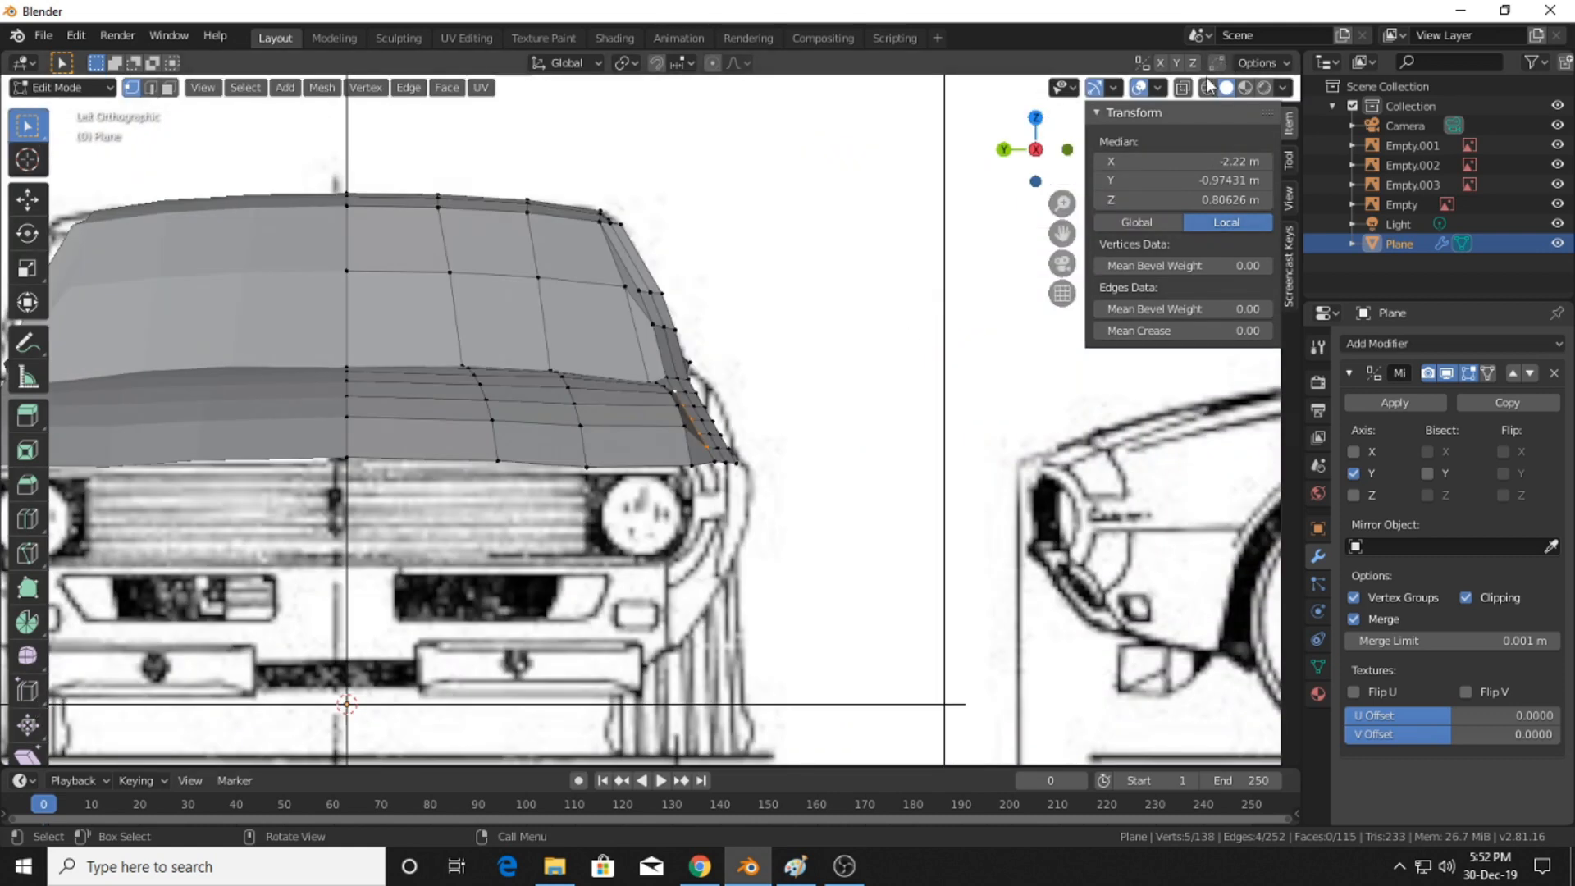
left_click(1207, 87)
middle_click_drag(883, 354, 858, 358, "shift")
scroll(757, 484, "up", 3)
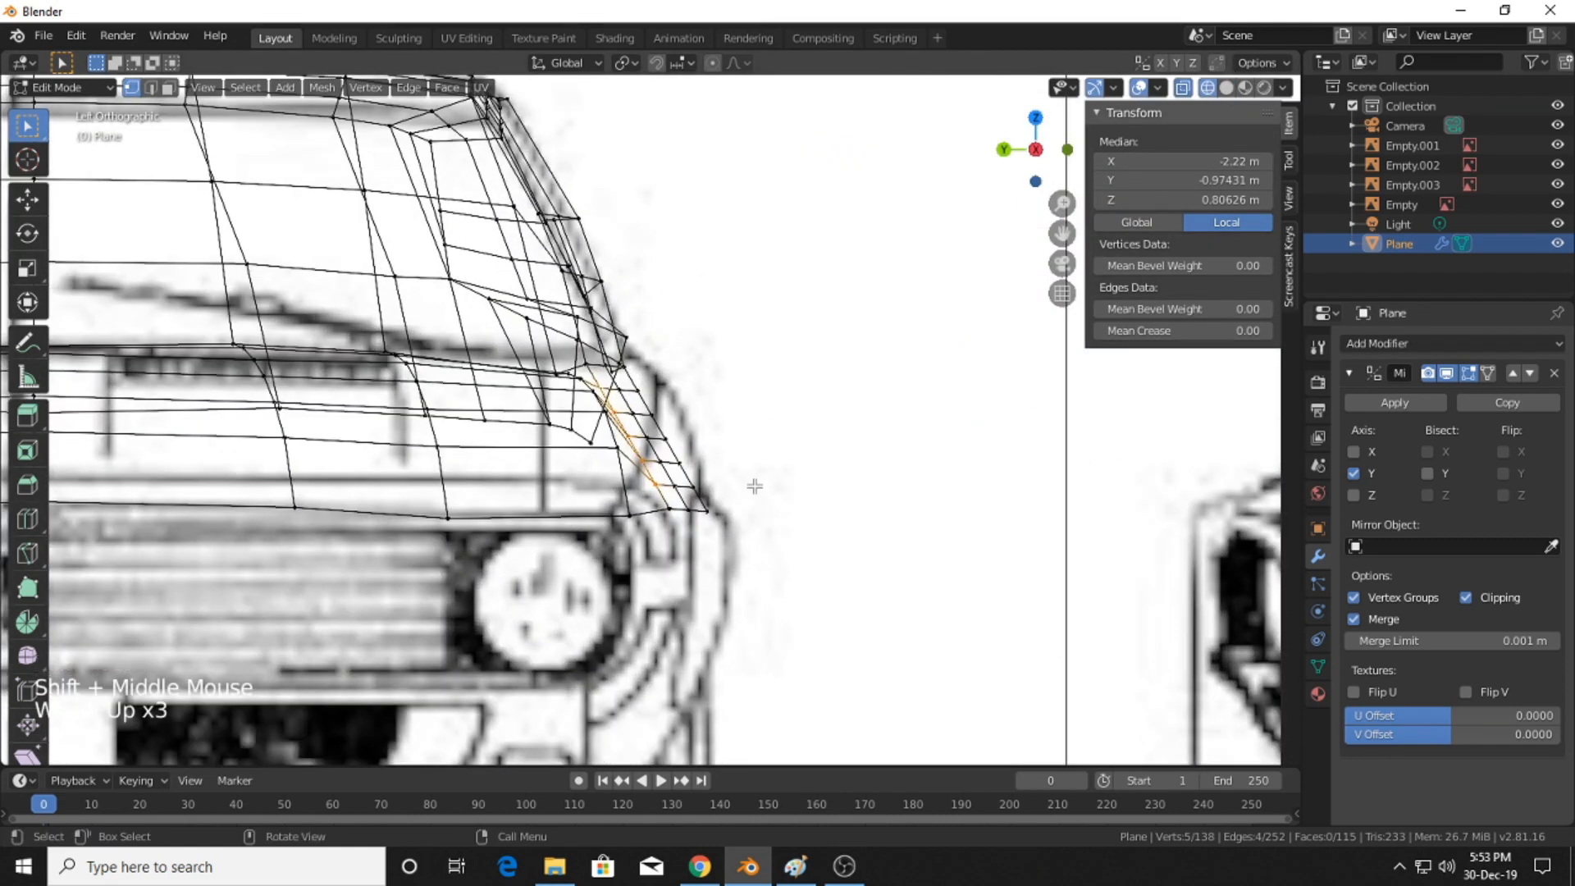
key("g")
left_click(760, 475)
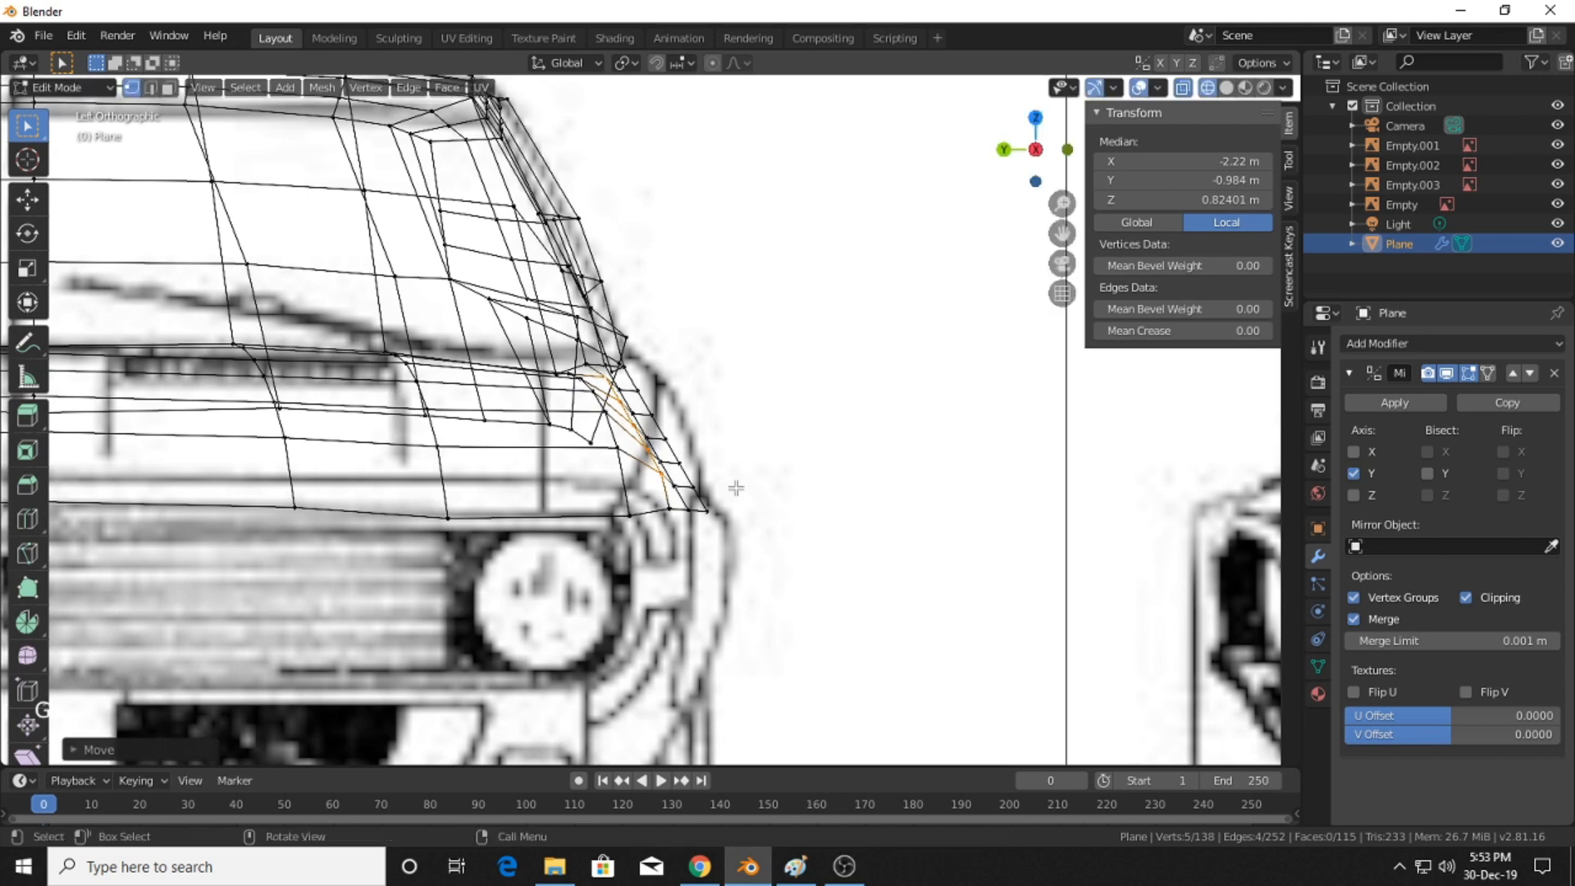
mouse_move(768, 466)
middle_mouse_down()
mouse_move(774, 495)
mouse_move(746, 446)
middle_mouse_up()
scroll(774, 496, "down", 3)
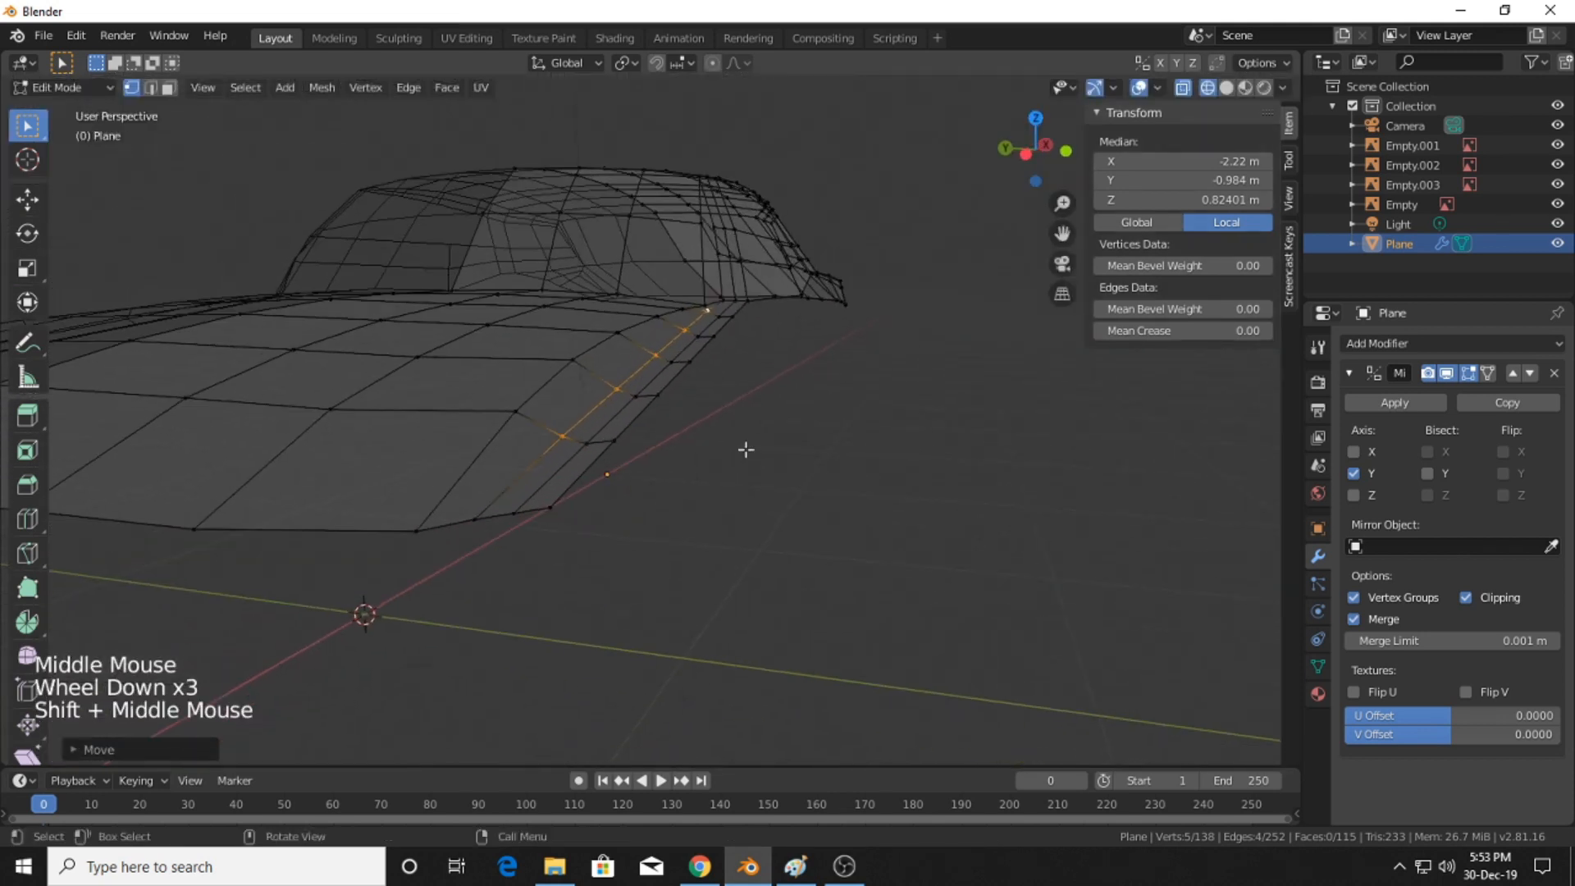
scroll(560, 538, "up", 1)
middle_click_drag(560, 538, 627, 539)
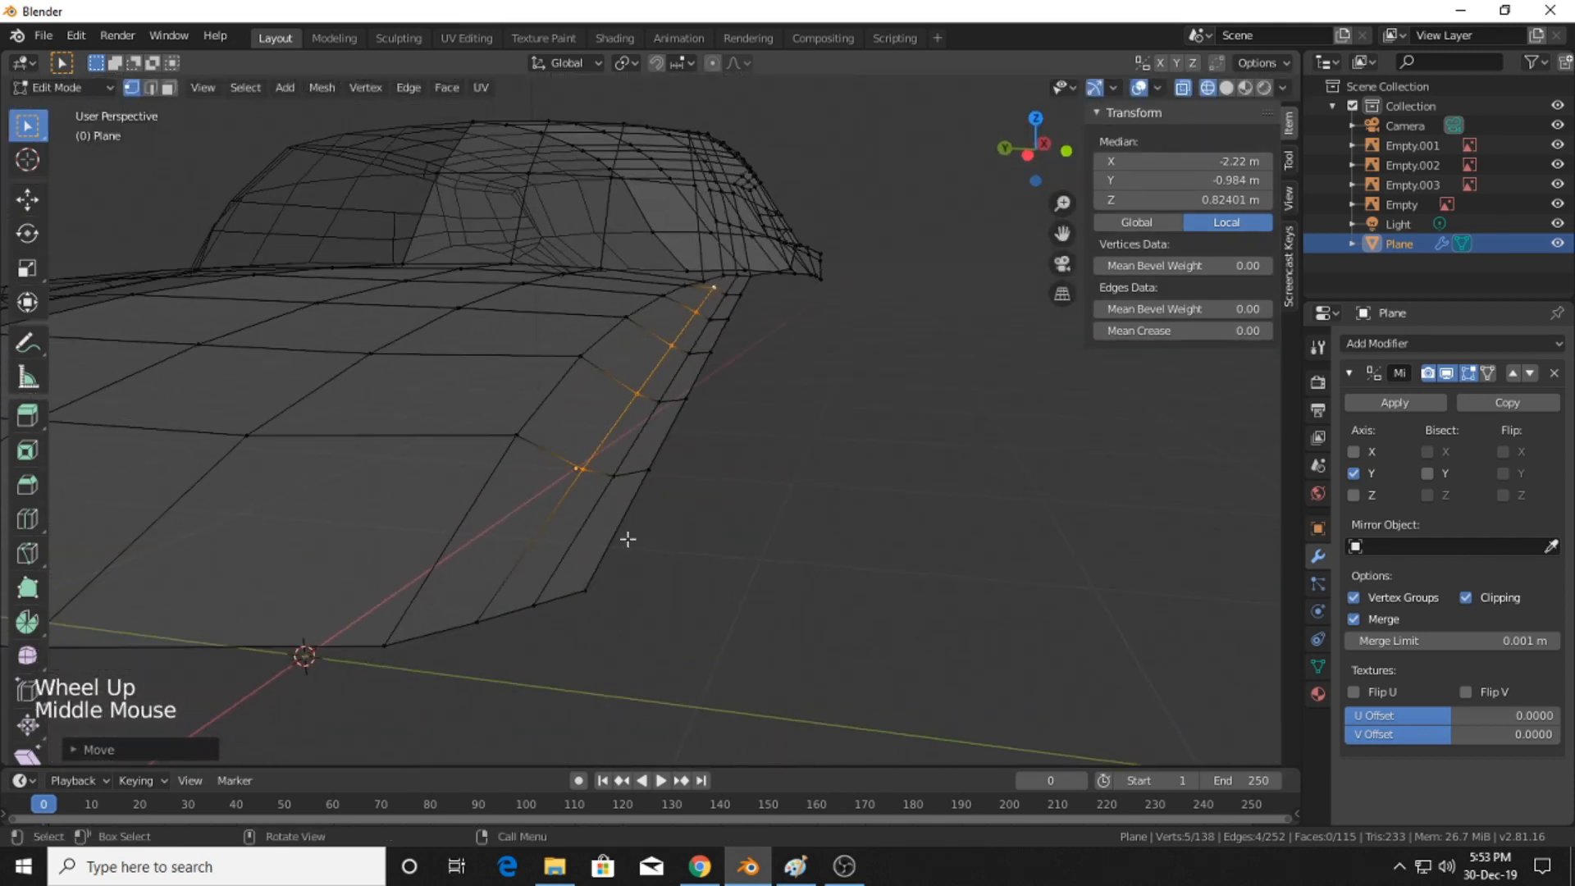
left_click(534, 604)
left_click(608, 475, "shift")
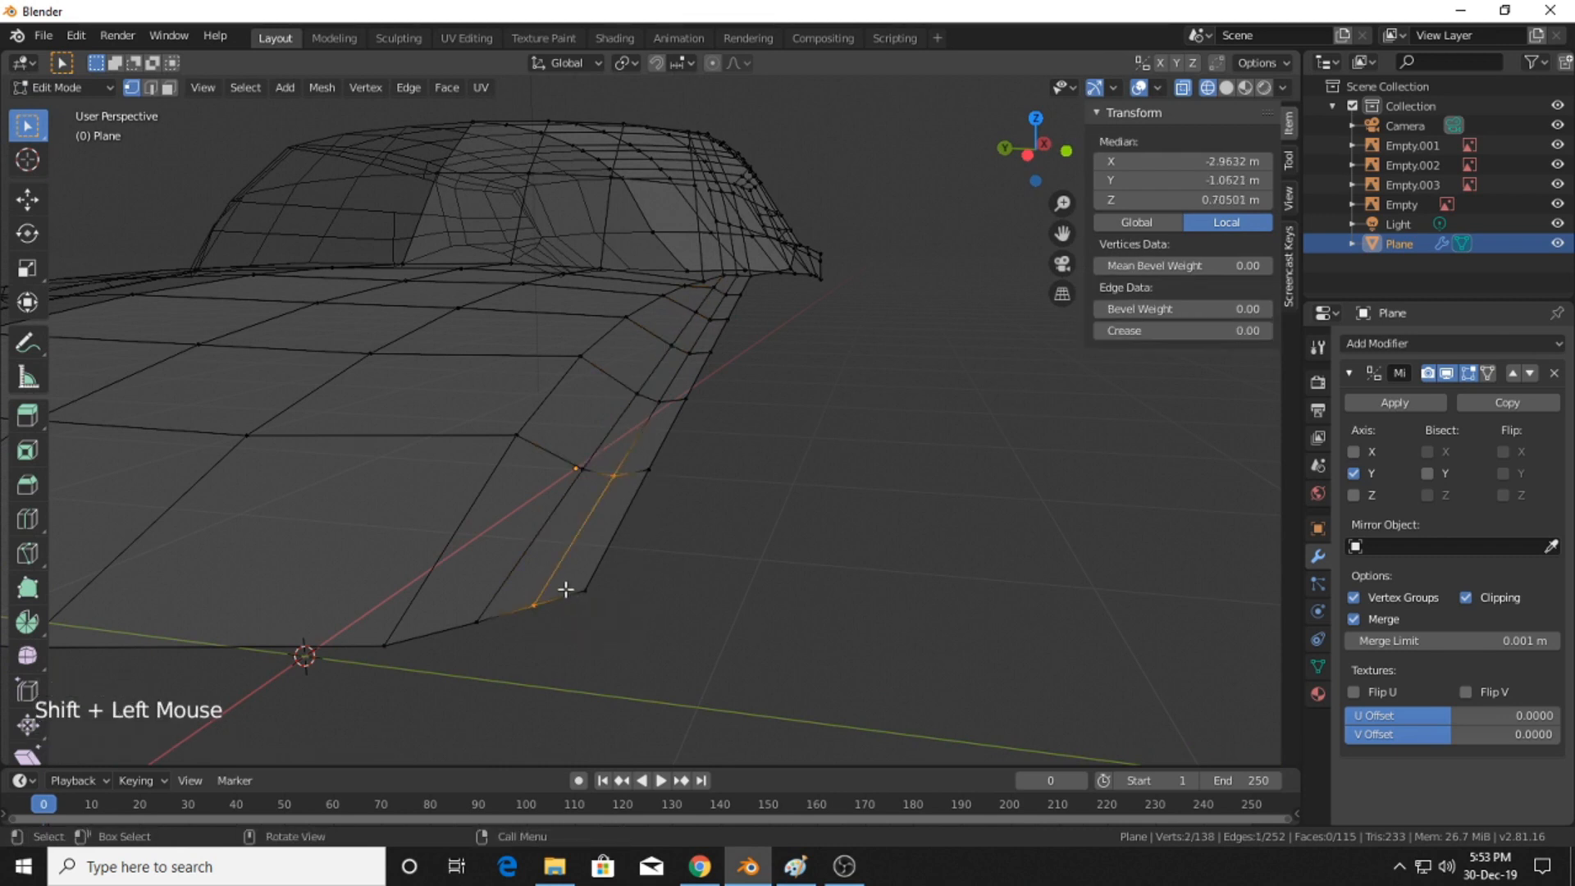
left_click(1066, 150)
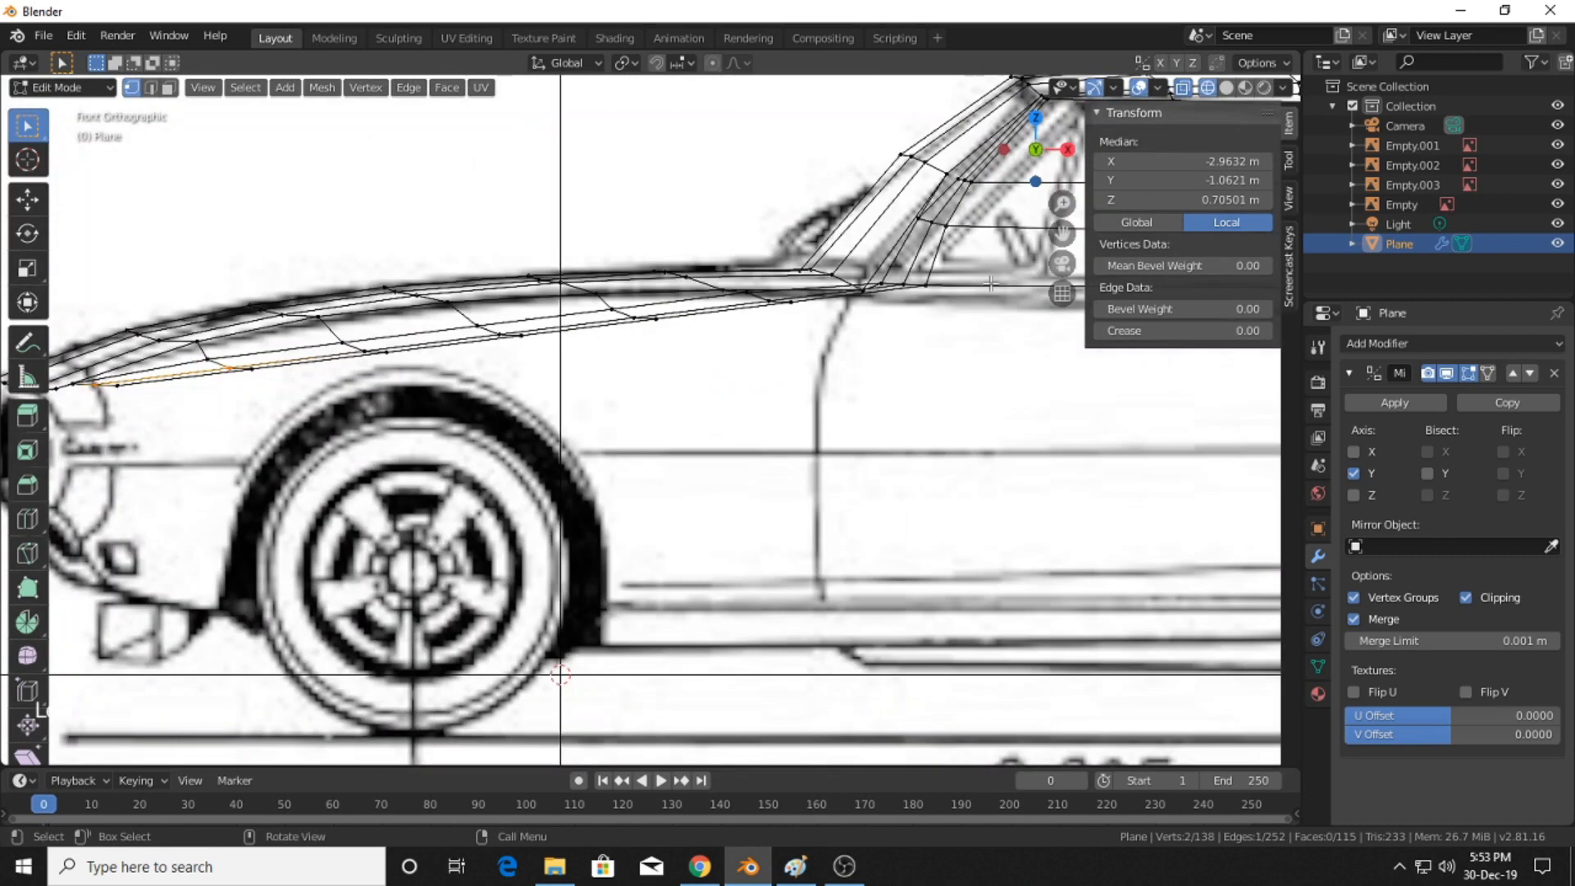
scroll(776, 381, "up", 6)
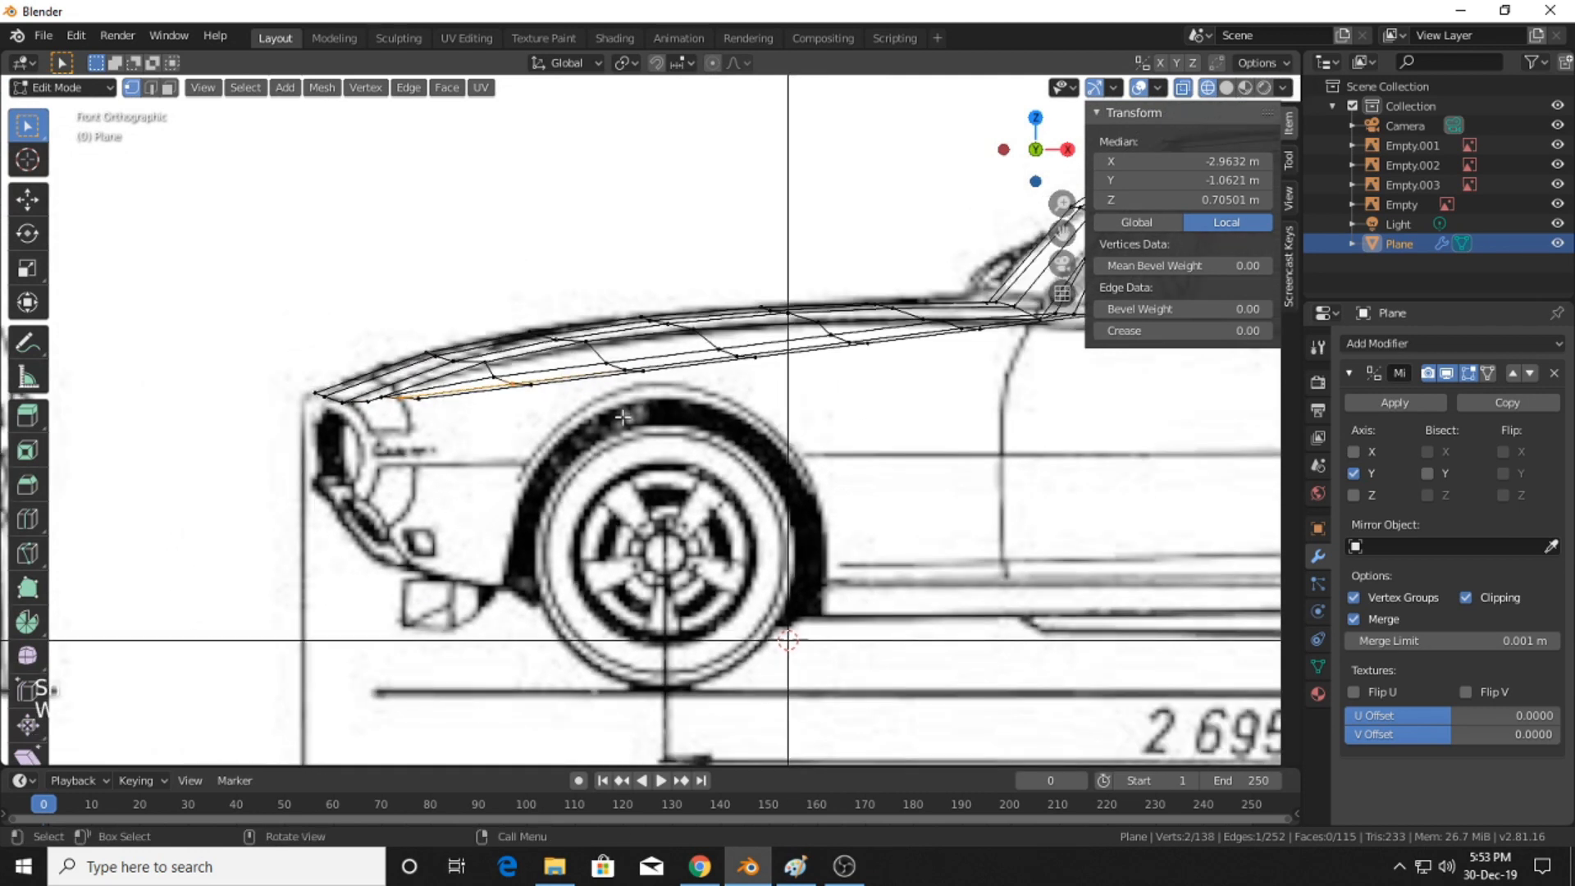
- Move the fender strip's outermost front corner vertex down and forward to the headlight rim in the side blueprint, about X -3.20 m, Z 0.59 m
middle_click_drag(530, 473, 573, 499)
scroll(706, 489, "down", 1)
left_click(626, 478)
left_click_drag(591, 466, 669, 501)
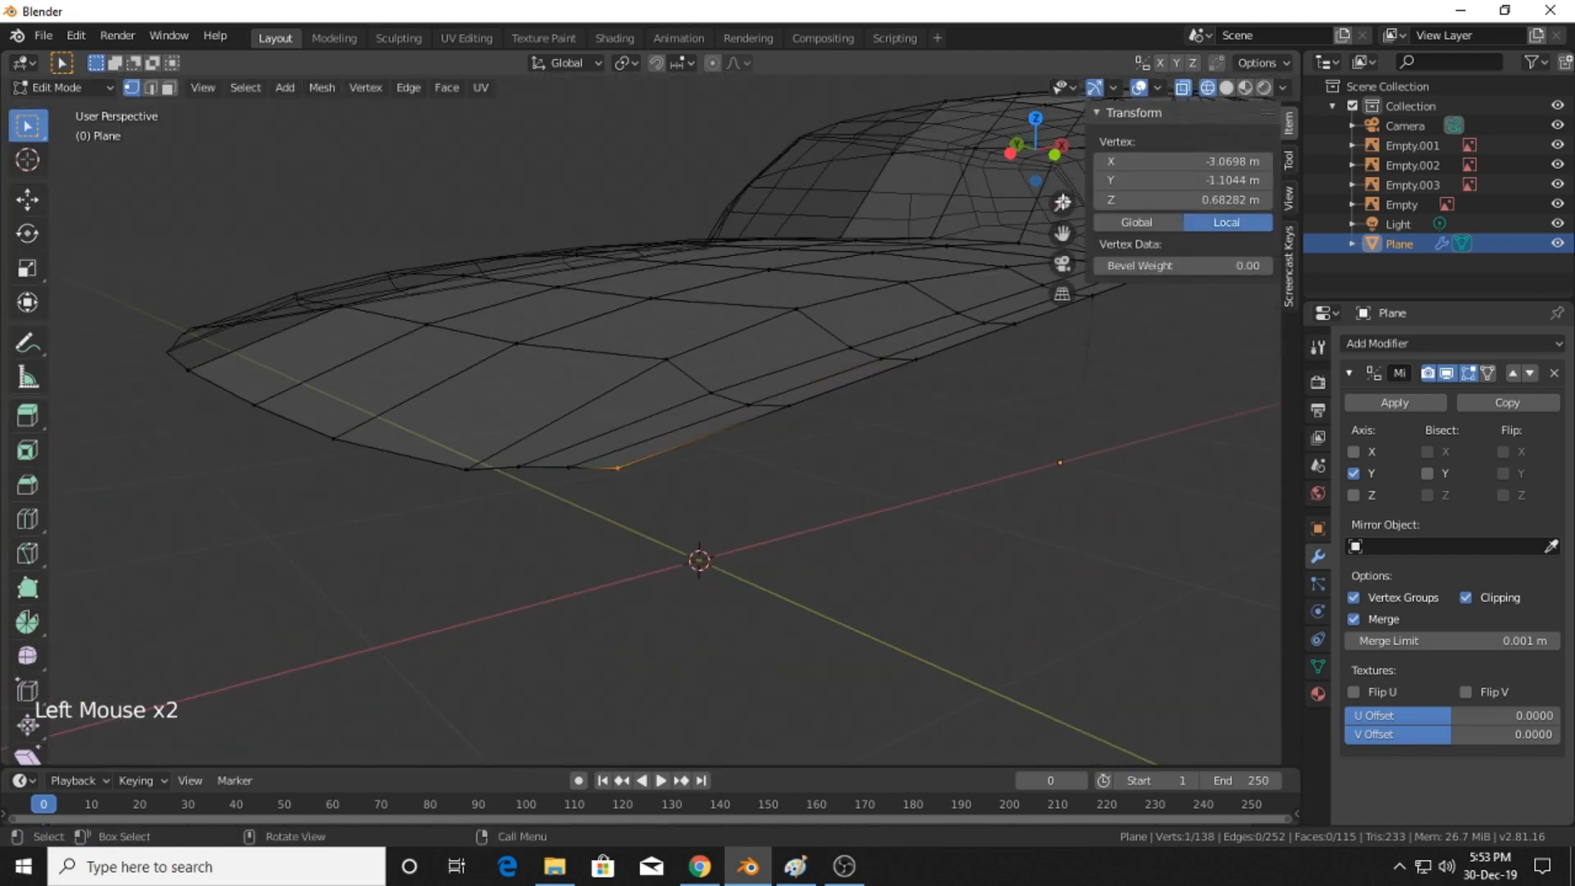
left_click(1055, 155)
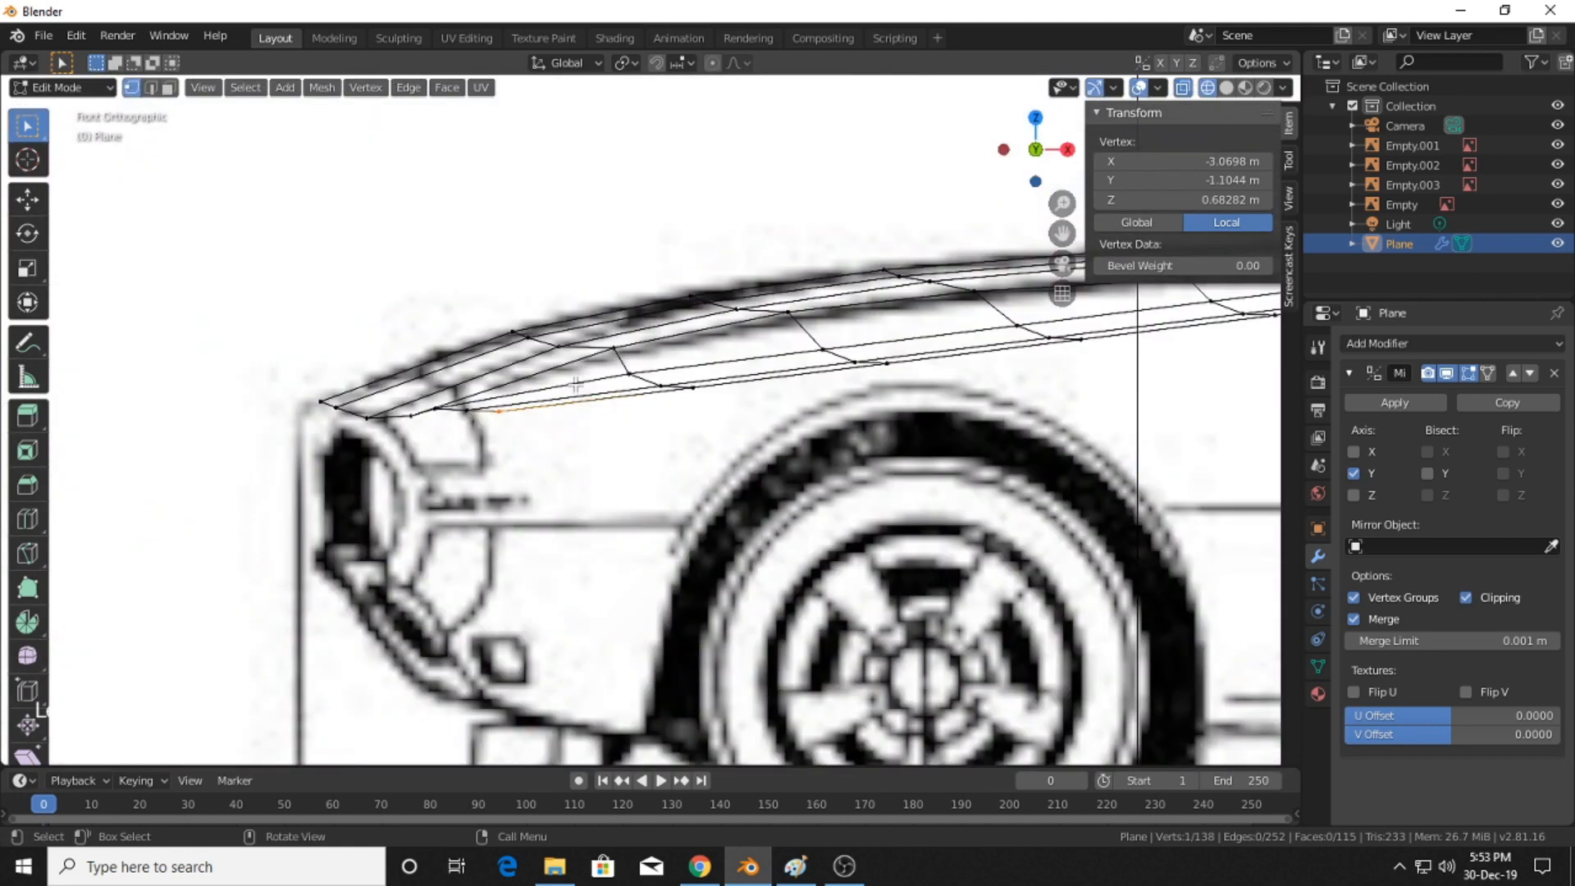
key("g")
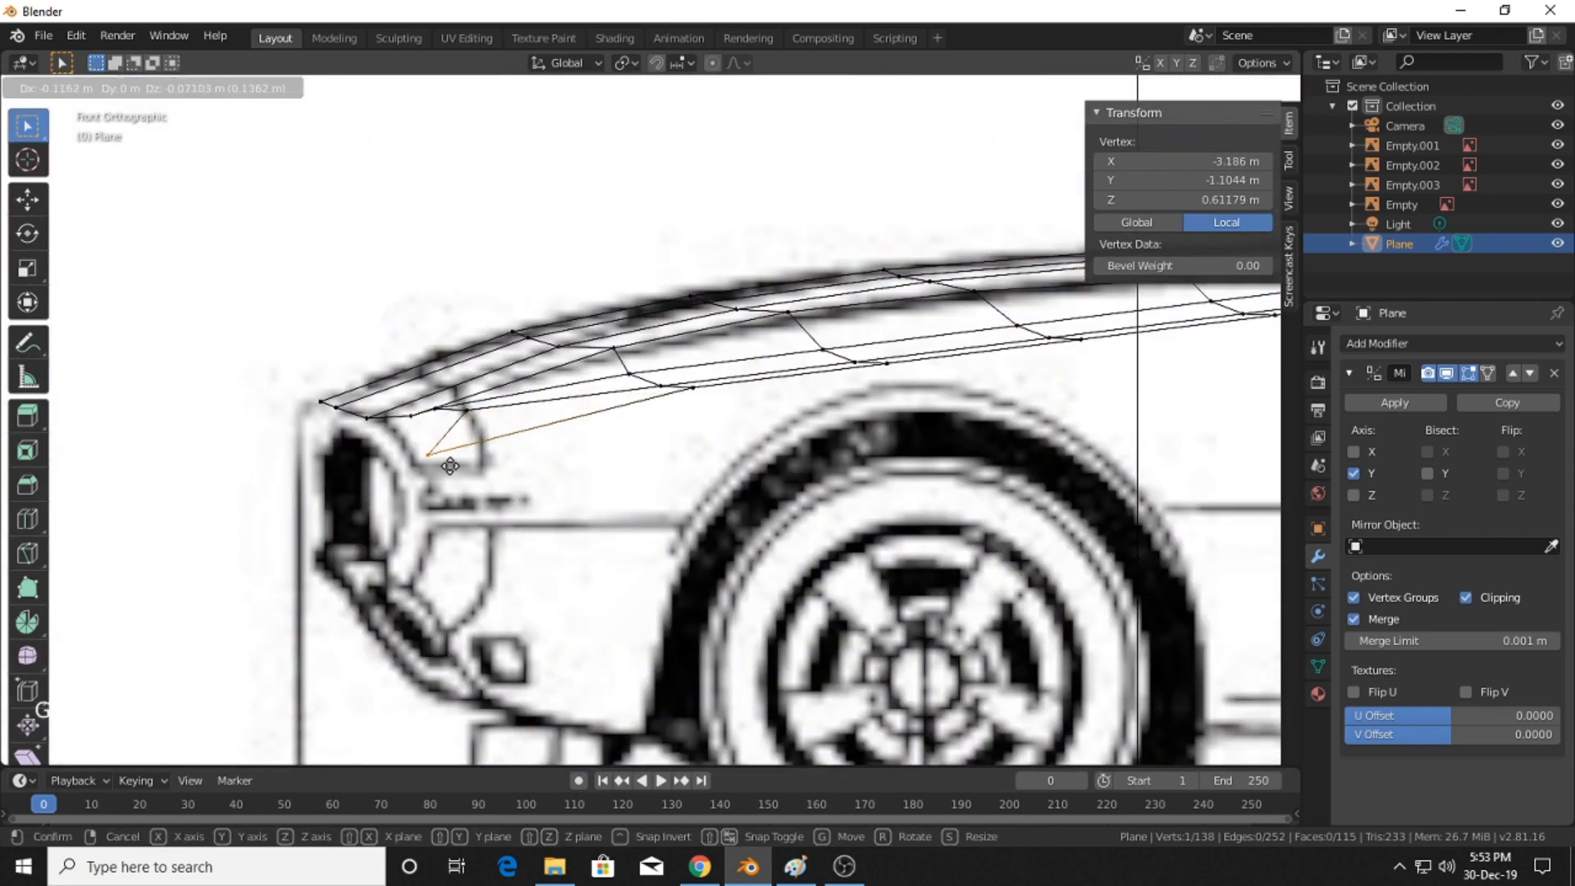
left_click(443, 473)
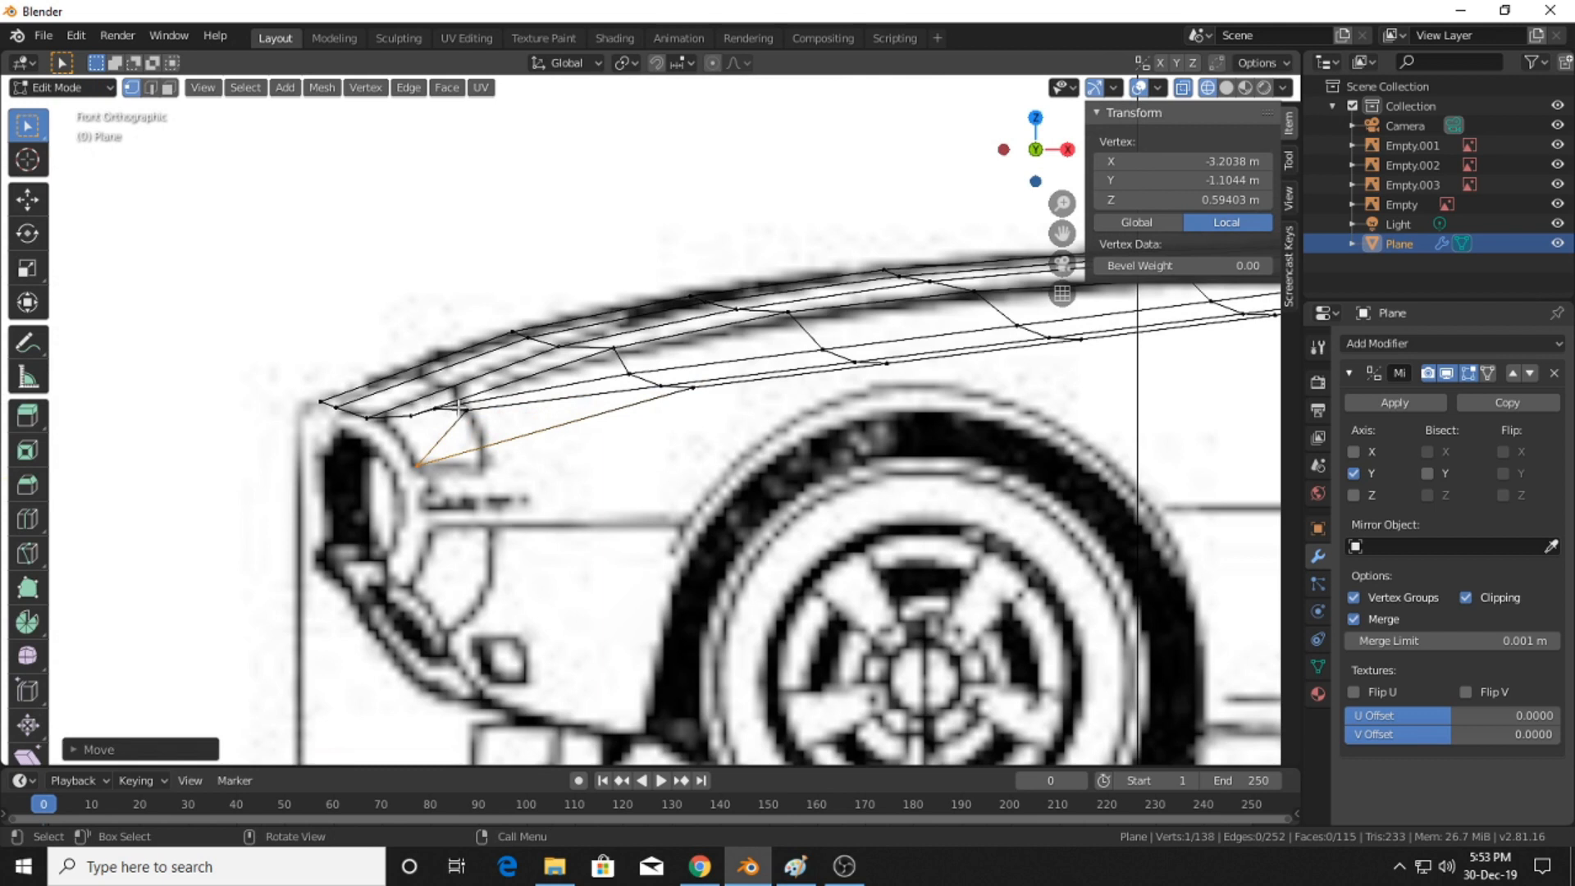
- Move the remaining front edge vertices of the fender strip onto the curve above the headlight in the side view
key("g")
left_click(448, 437)
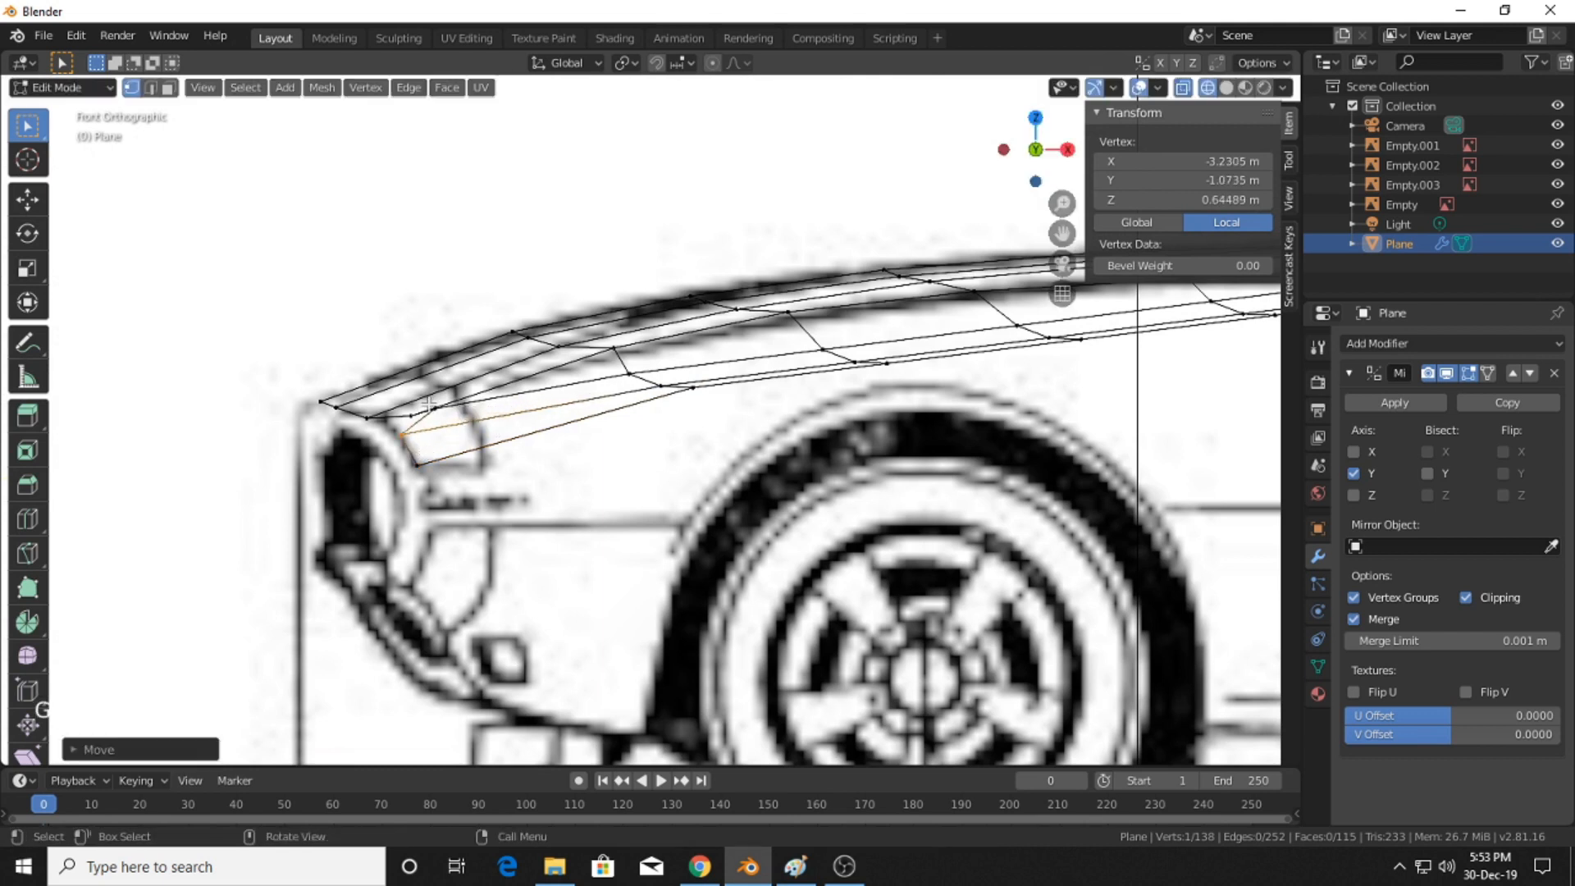
key("g")
left_click(418, 438)
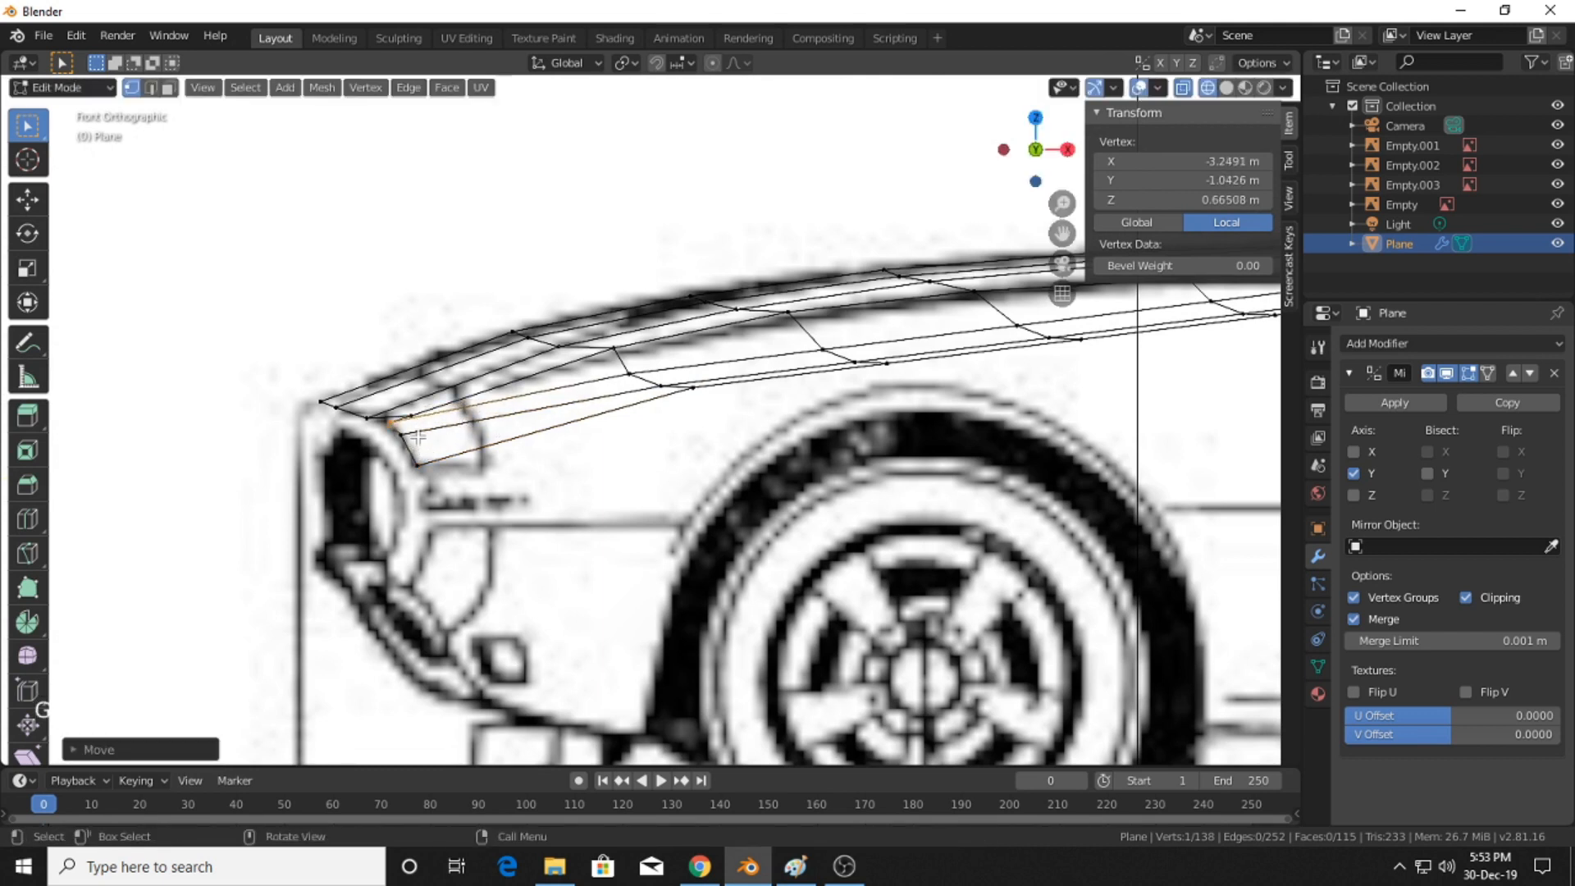
scroll(388, 405, "up", 3)
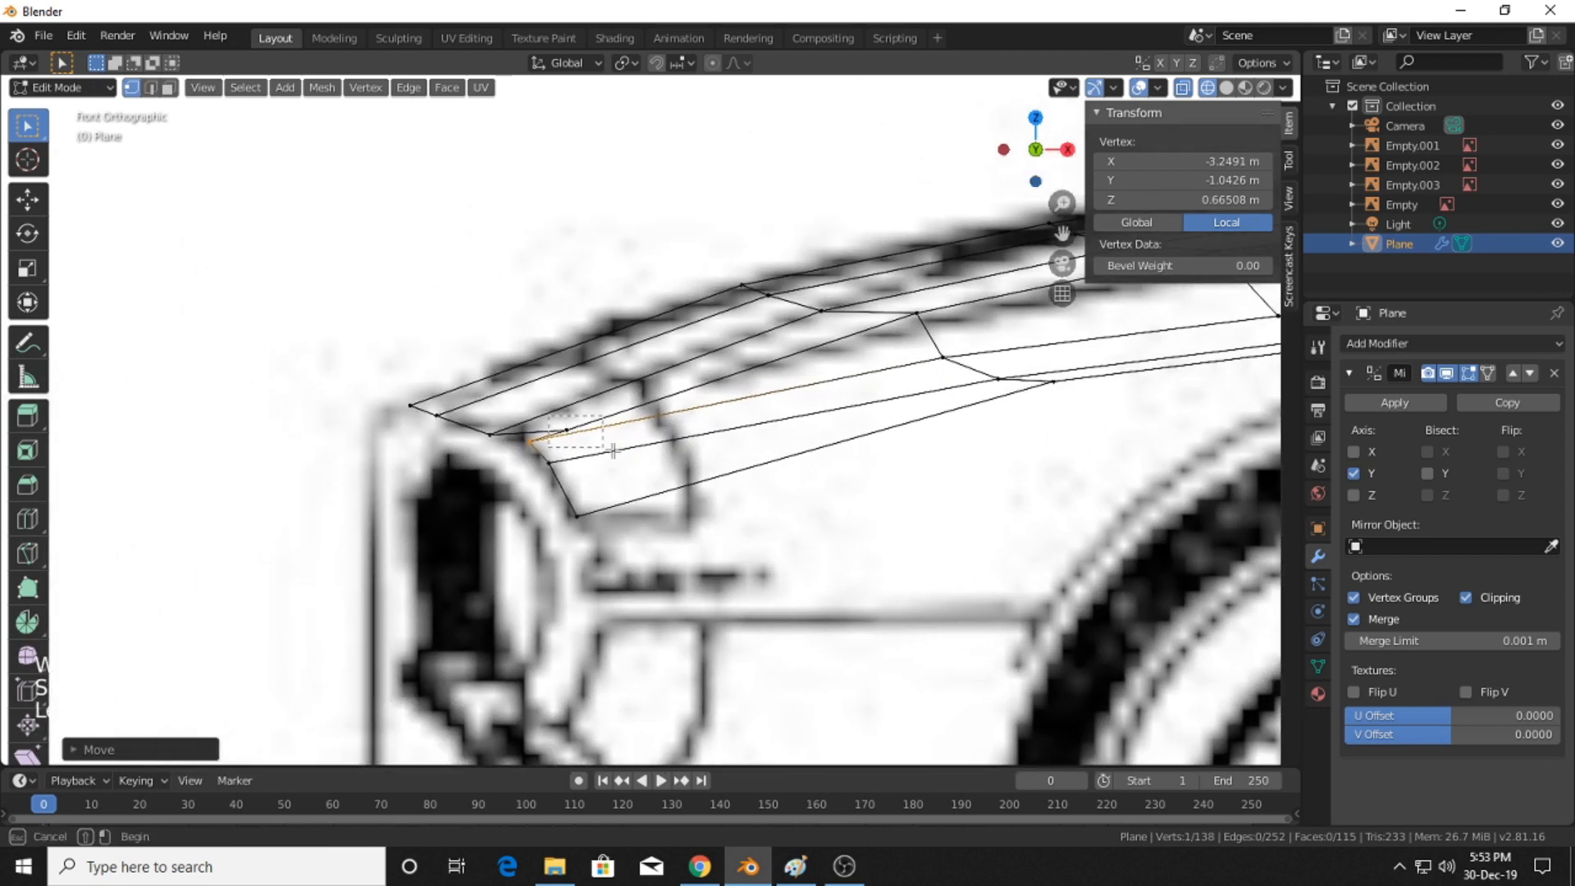
key("g")
left_click(571, 464)
- Reshape the strip's second cross row in side view, raising its two inner vertices slightly and lowering the outermost one about 0.02 m
scroll(572, 463, "down", 3)
middle_click_drag(572, 464, 649, 502)
scroll(830, 475, "up", 1)
scroll(892, 392, "down", 1)
middle_click_drag(830, 474, 693, 473)
left_click(1037, 158)
scroll(693, 473, "up", 3)
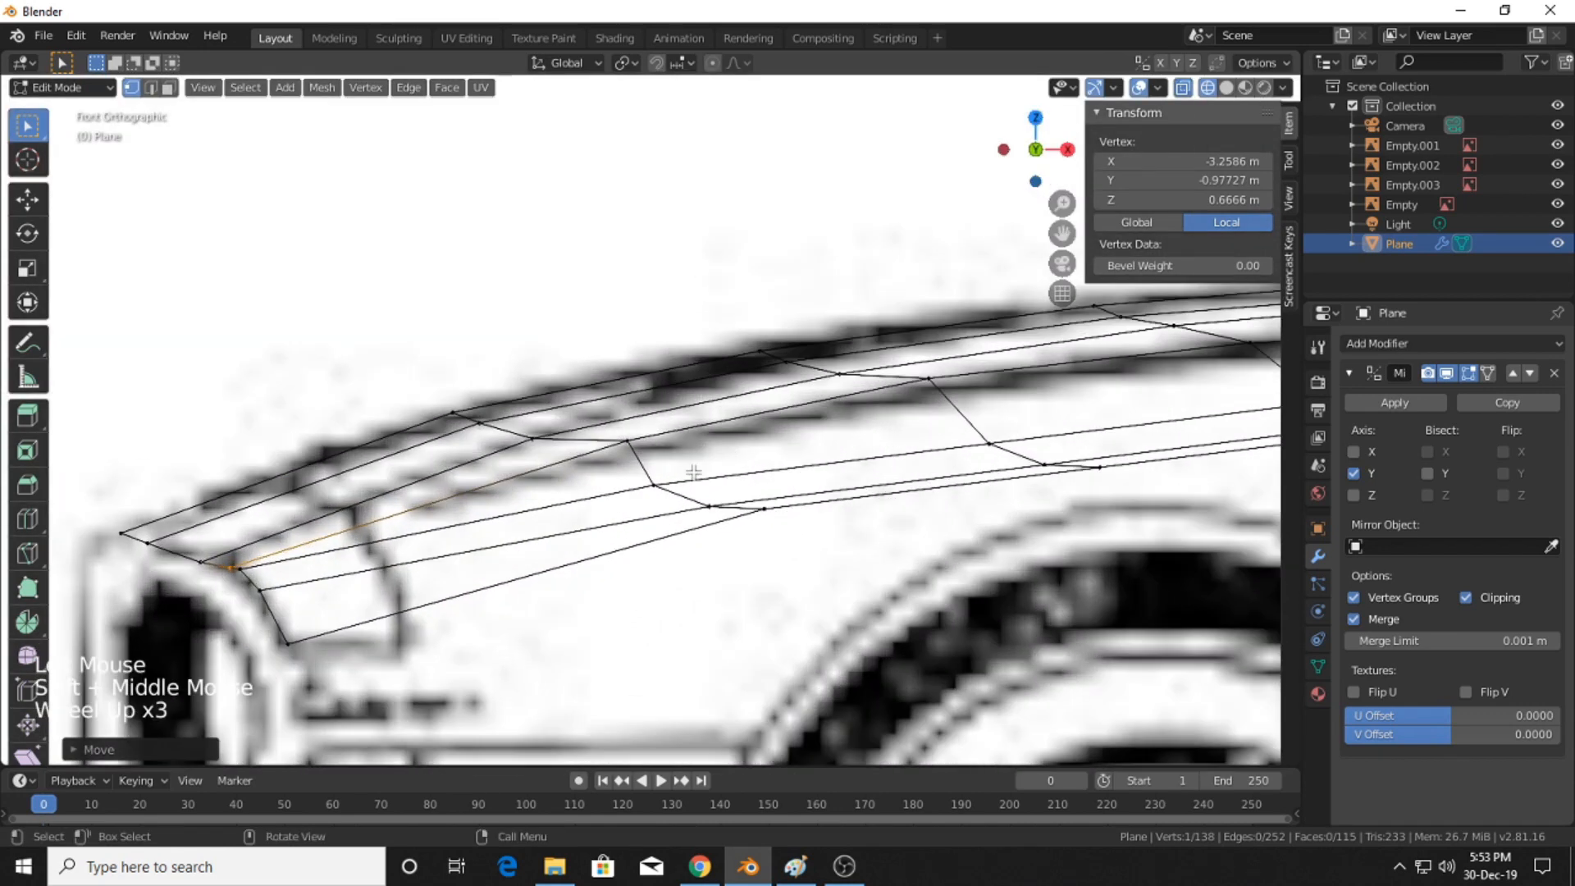
left_click(653, 485)
key("g")
left_click(717, 510)
key("g")
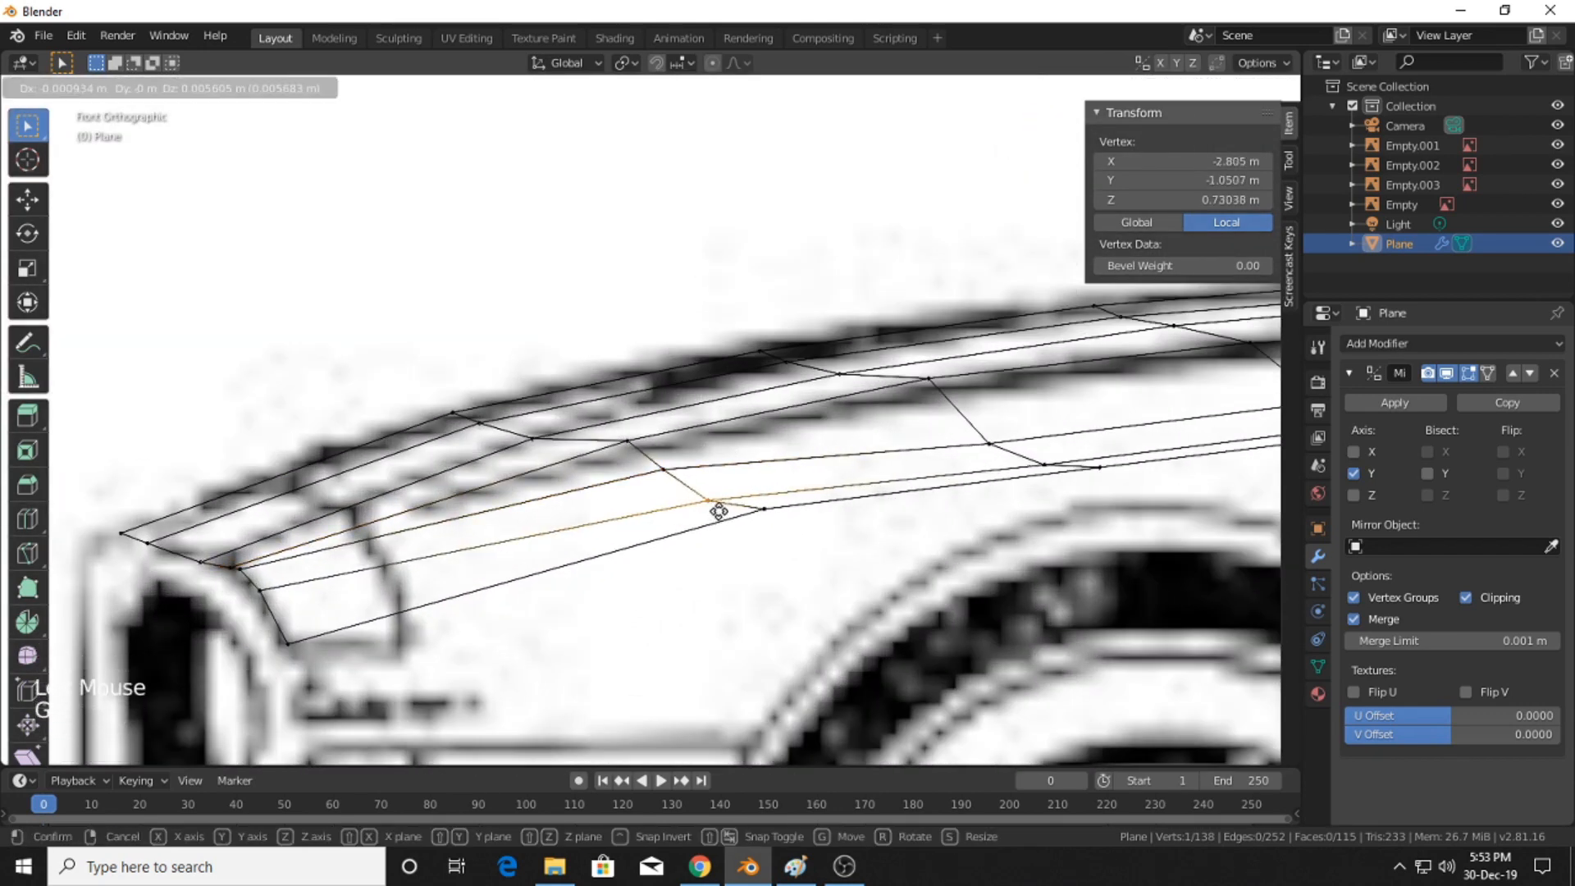
left_click(712, 497)
left_click(763, 509)
key("g")
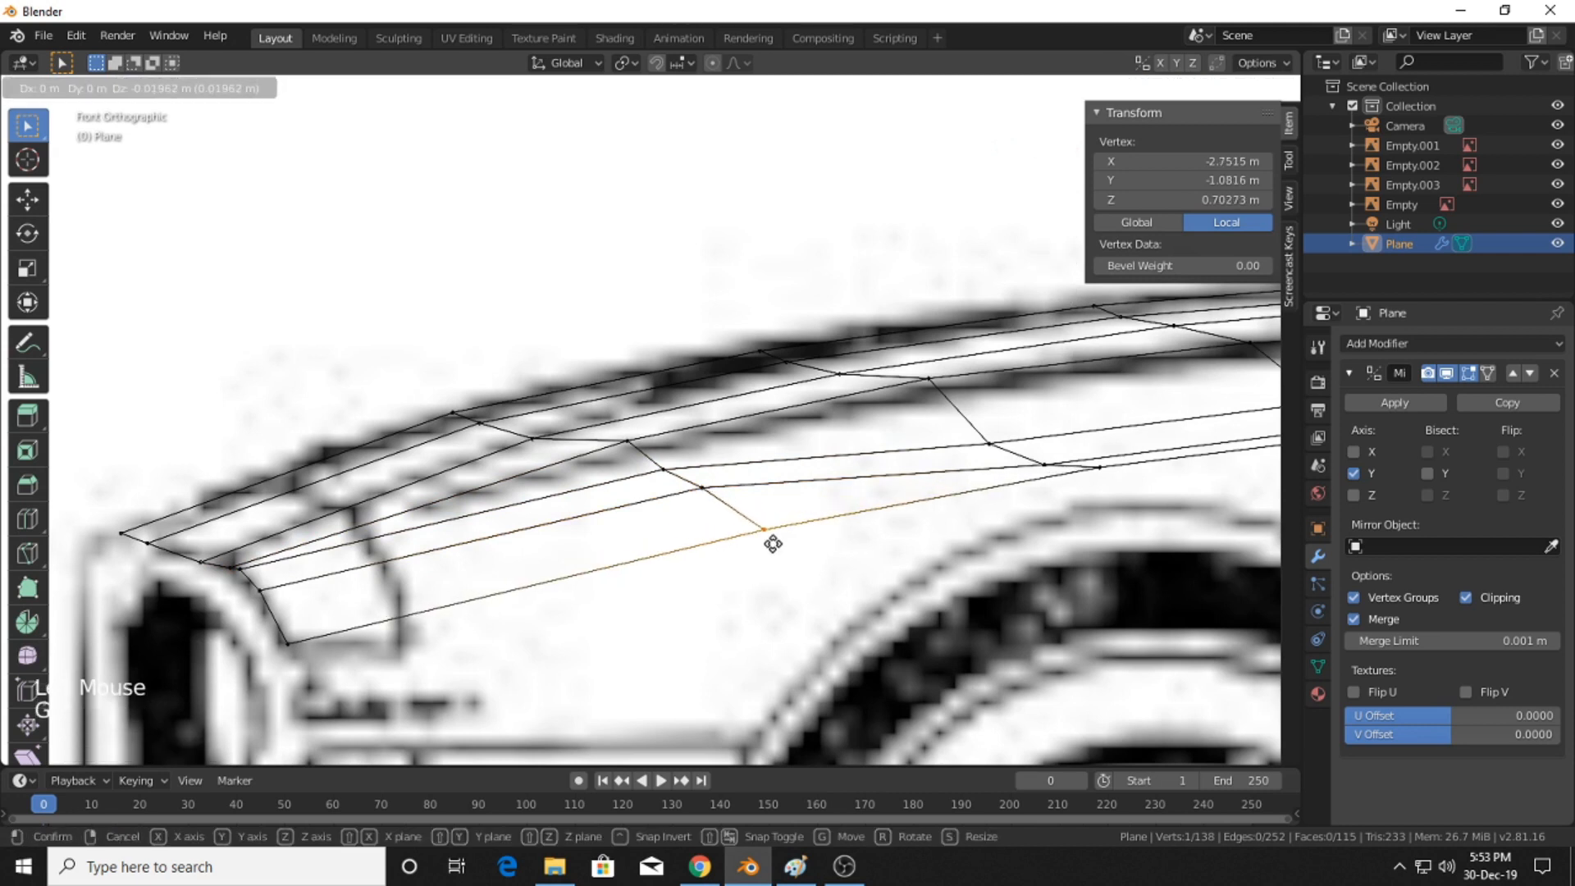
left_click(773, 543)
- Lower the outer edge vertices of the second, third and fourth cross rows toward the wheel arch in the side blueprint
scroll(788, 525, "down", 2)
middle_click_drag(802, 517, 599, 484, "shift")
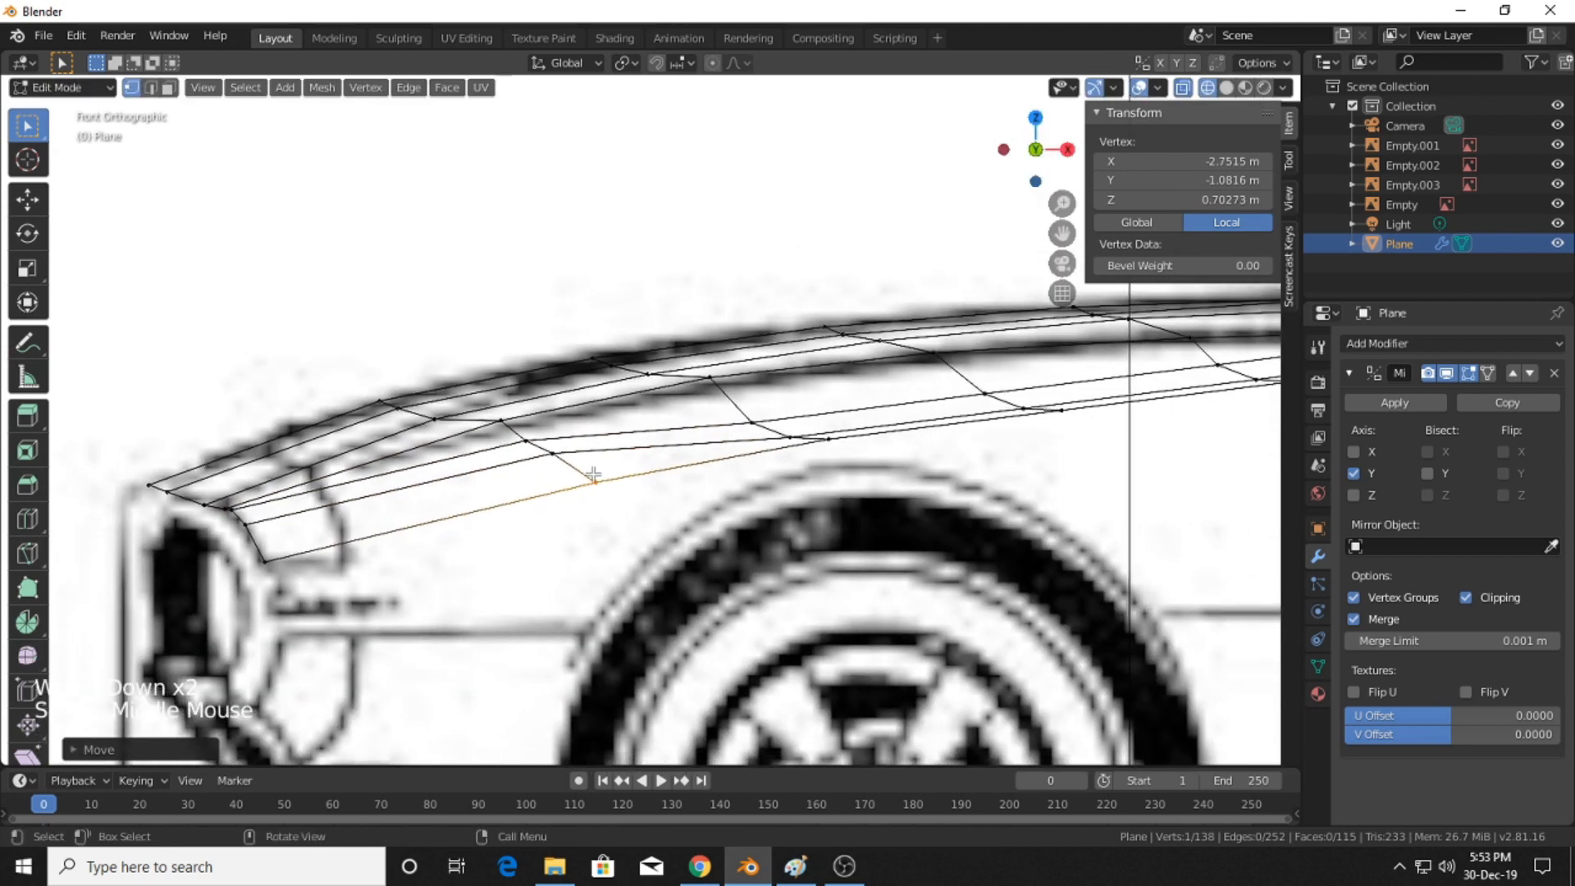
key("g")
left_click(615, 524)
middle_click_drag(615, 523, 563, 521, "shift")
left_click(776, 439)
key("g")
left_click(807, 494)
middle_click_drag(808, 494, 839, 454, "shift")
key("g")
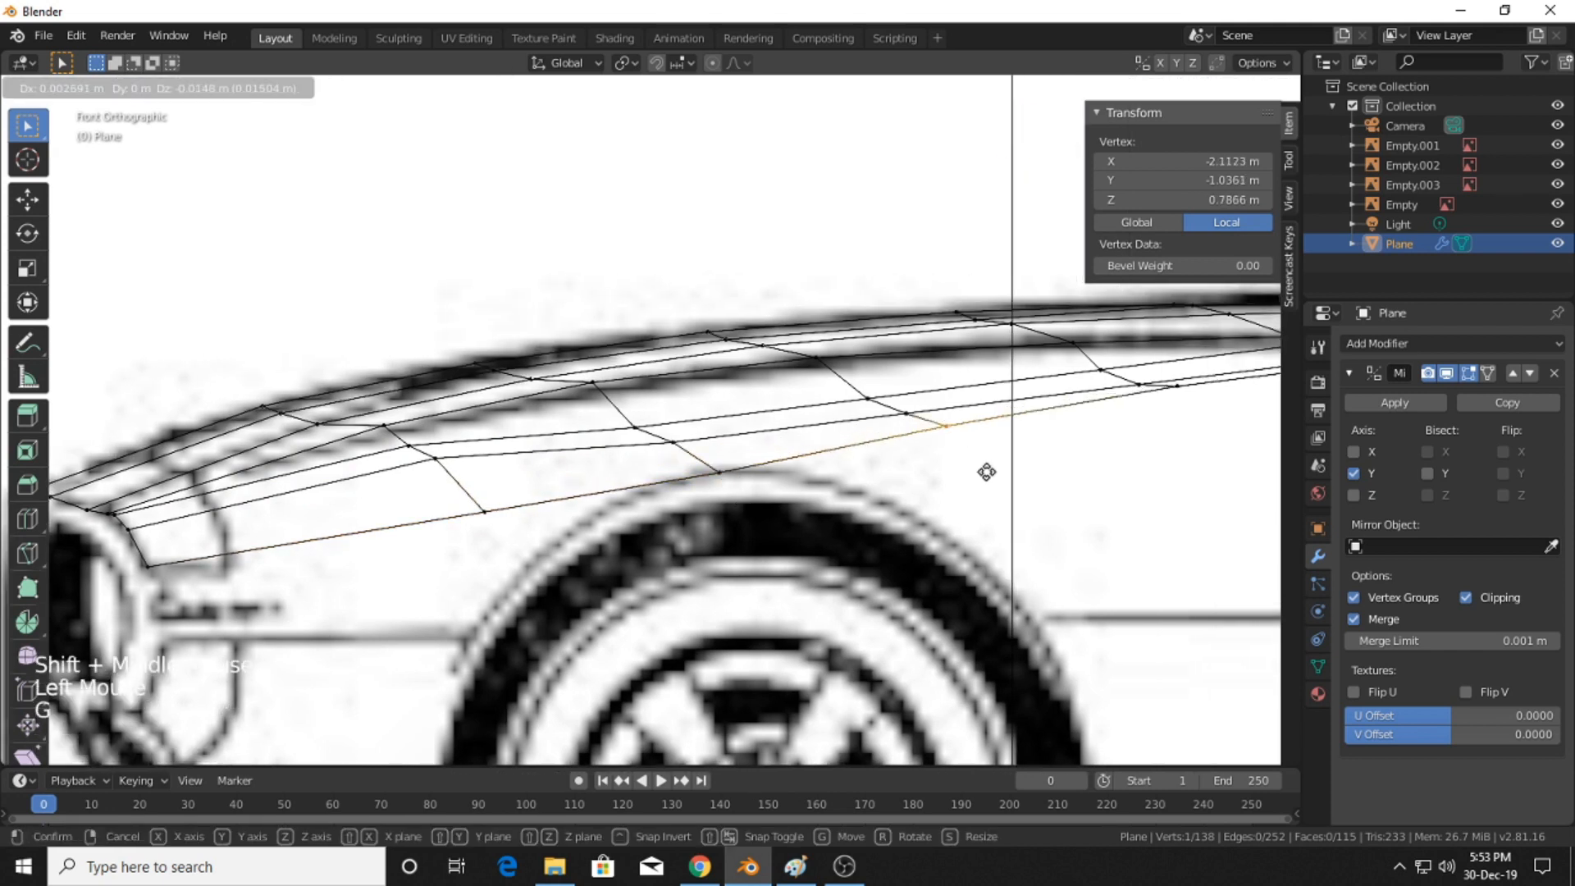
left_click(982, 461)
- Lower the next two outer edge vertices behind the wheel to about Z 0.81 m and Z 0.85 m
middle_click_drag(982, 461, 722, 496, "shift")
middle_click_drag(1032, 416, 784, 423, "shift")
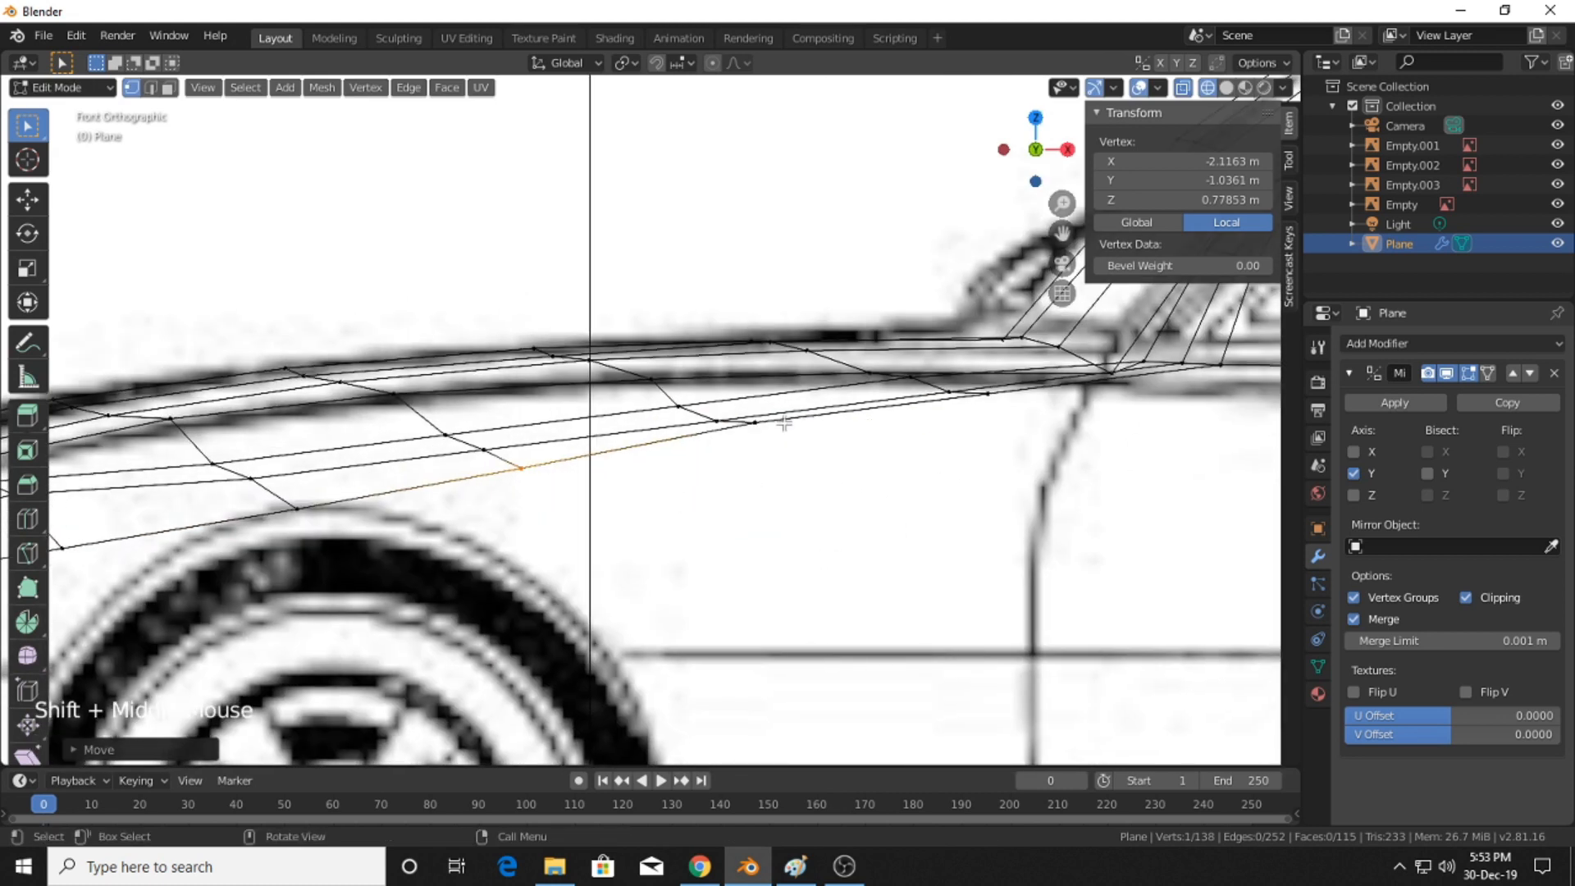
left_click(752, 420)
key("g")
left_click(793, 456)
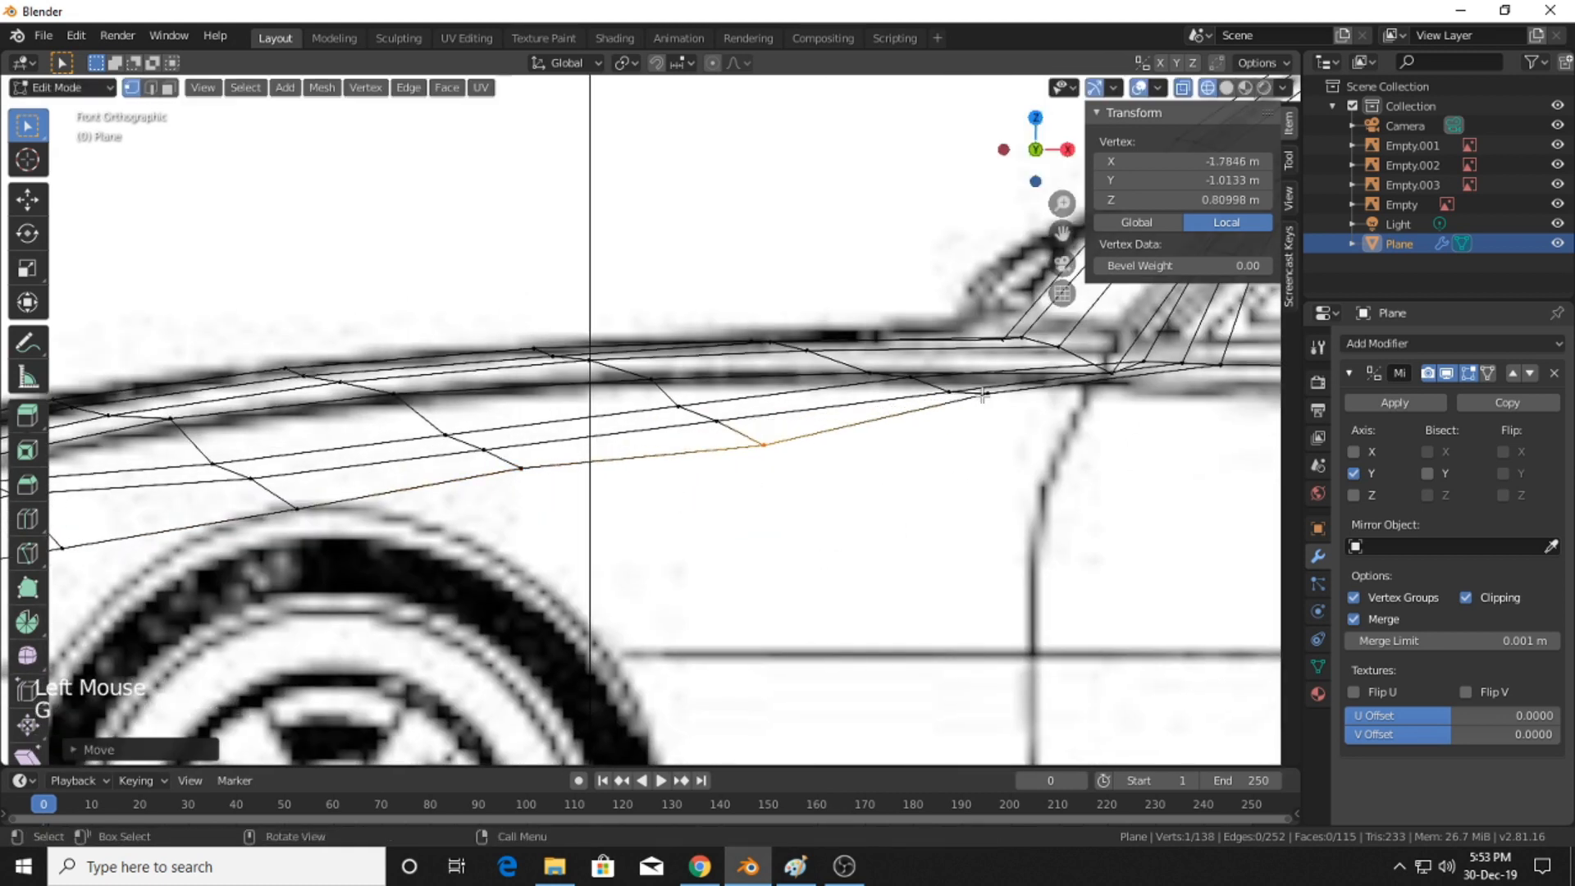
left_click(1004, 427)
left_click(985, 393)
key("g")
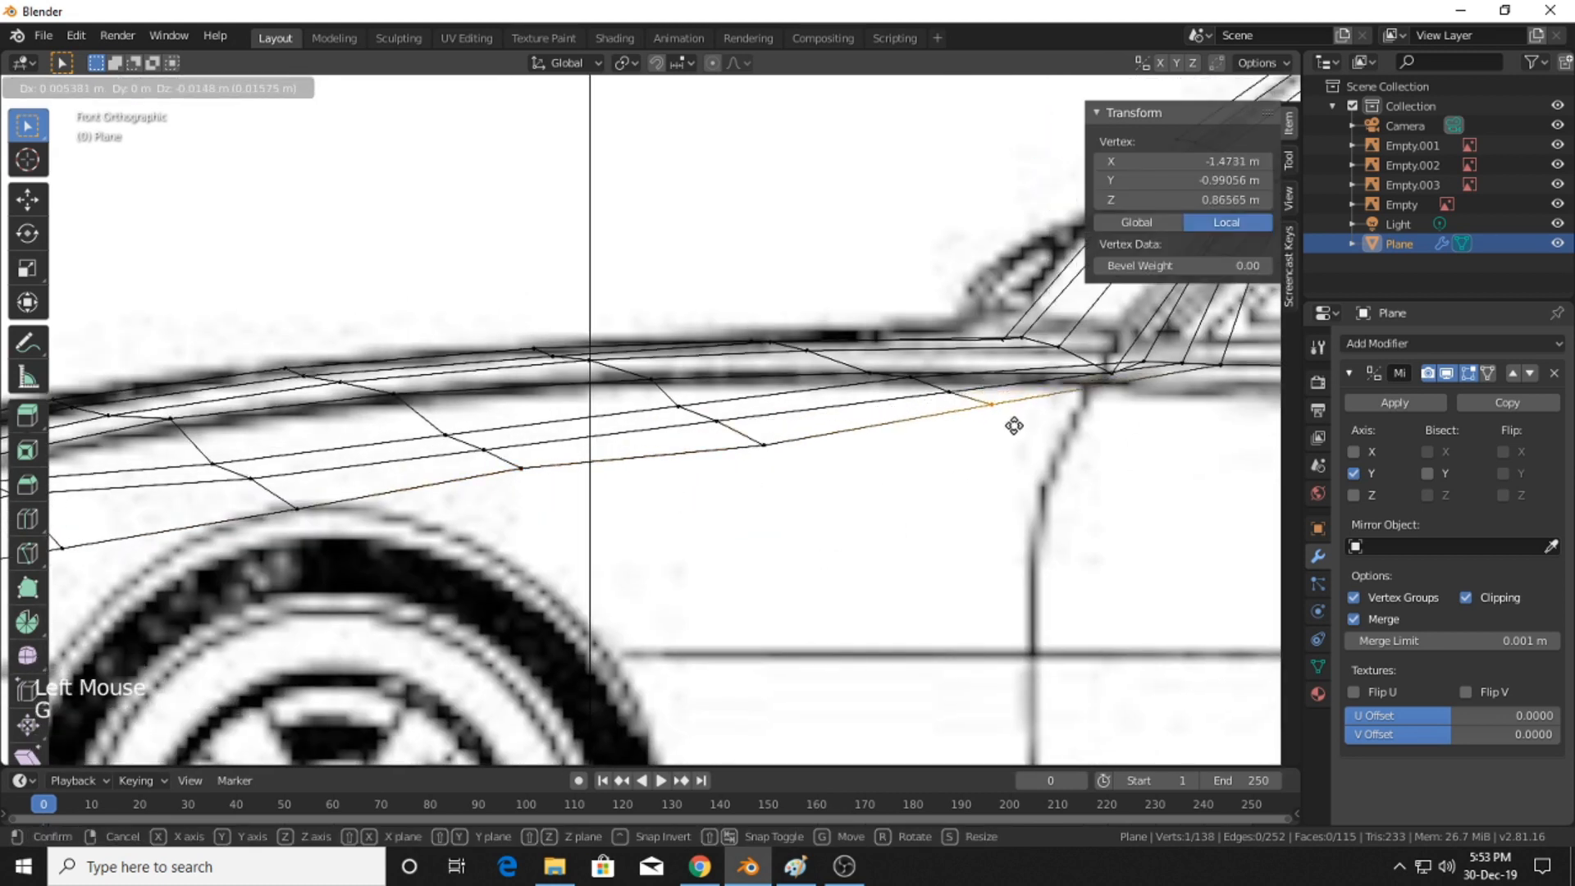
left_click(1014, 429)
- Try a loop cut across the hood and fender strip just ahead of the windshield, and undo it
middle_click_drag(1012, 429, 1100, 446, "shift")
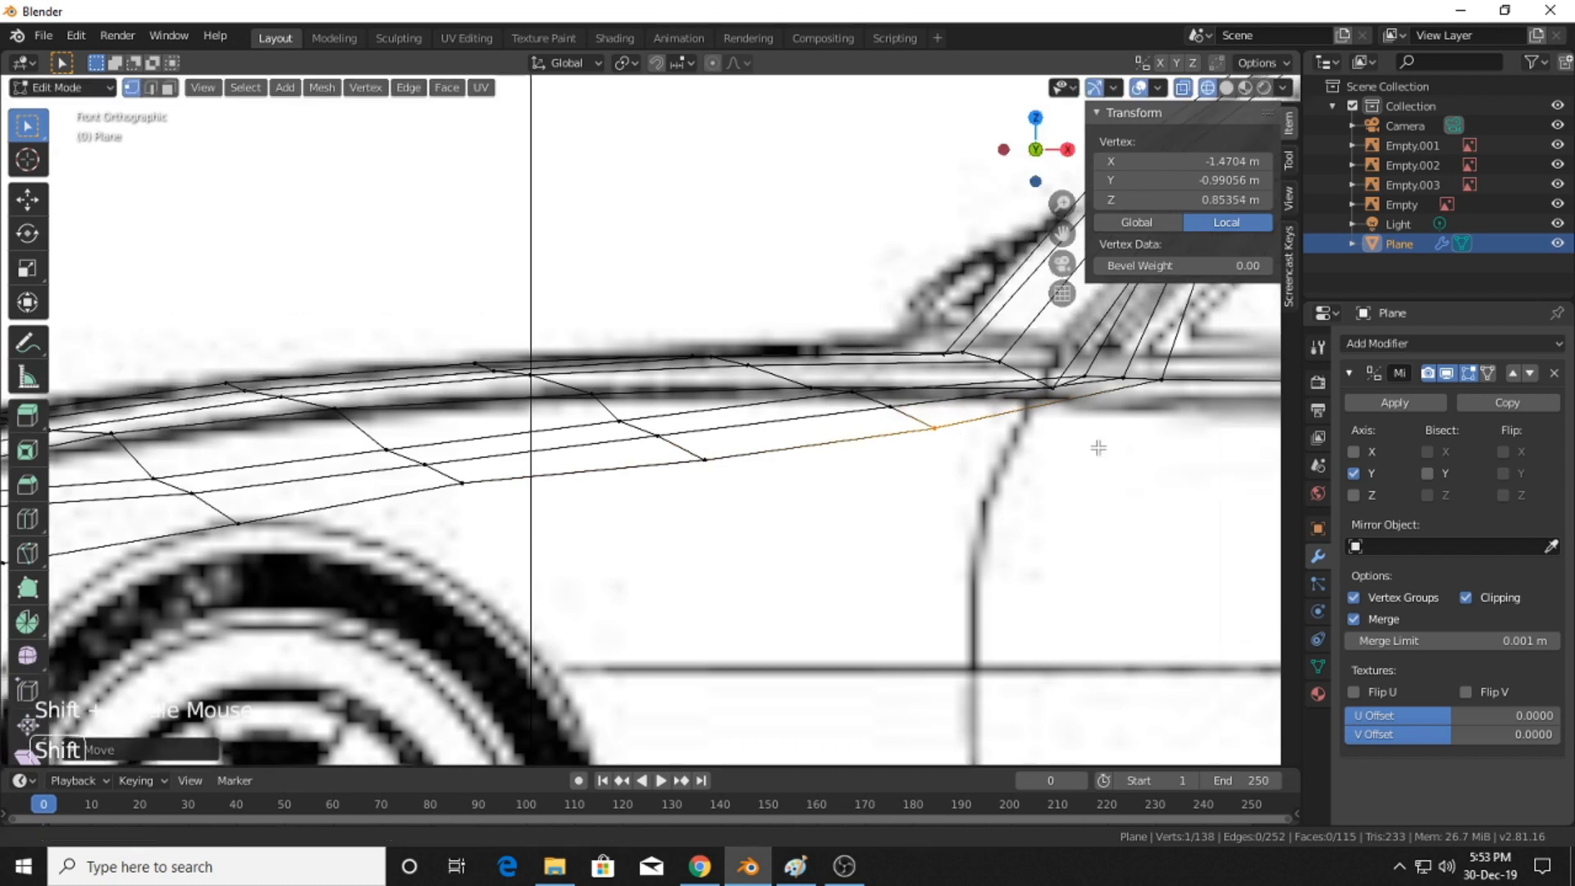
scroll(893, 436, "up", 2)
middle_click_drag(893, 436, 894, 435, "shift")
scroll(894, 434, "up", 2)
key("ctrl+r")
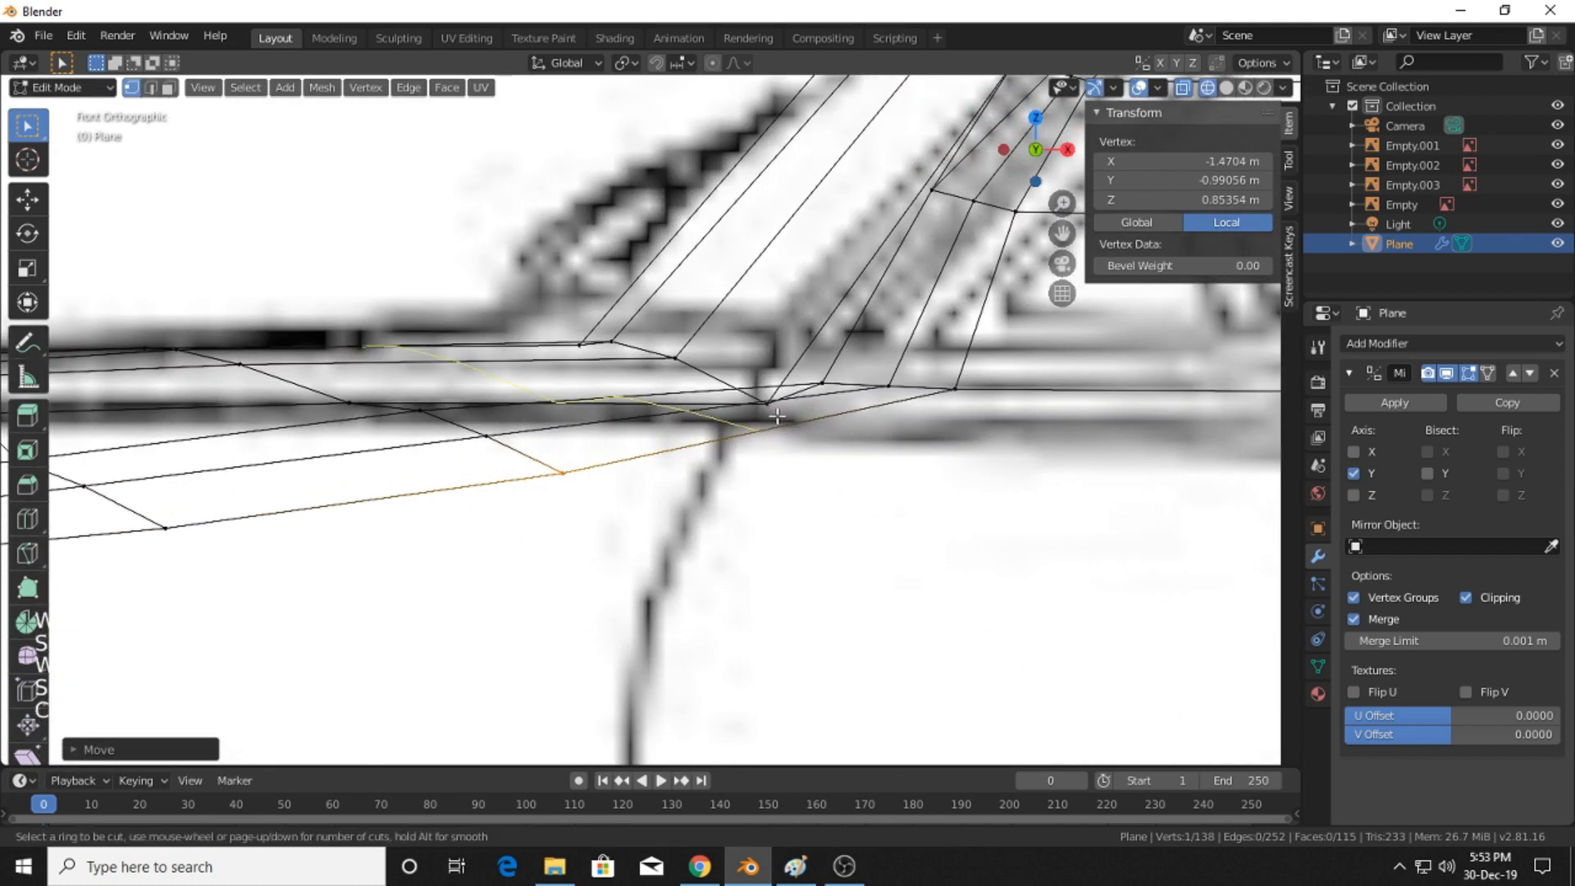
left_click(778, 416)
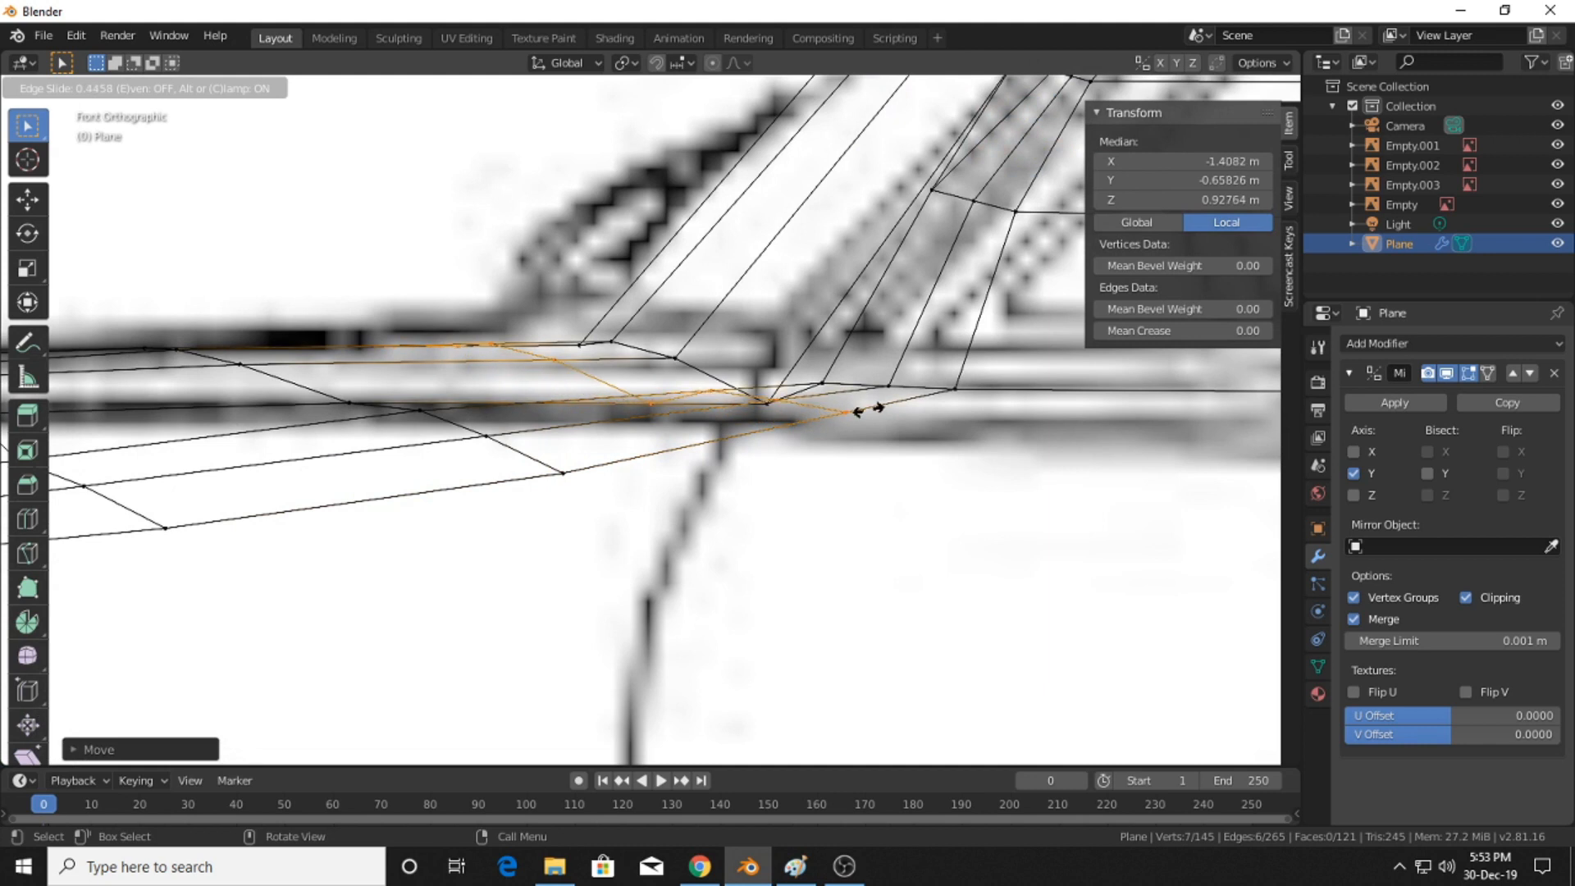
left_click(837, 420)
scroll(837, 420, "down", 3)
mouse_move(836, 420)
middle_mouse_down()
mouse_move(914, 481)
mouse_move(805, 436)
mouse_move(819, 411)
middle_mouse_up()
scroll(914, 481, "up", 1)
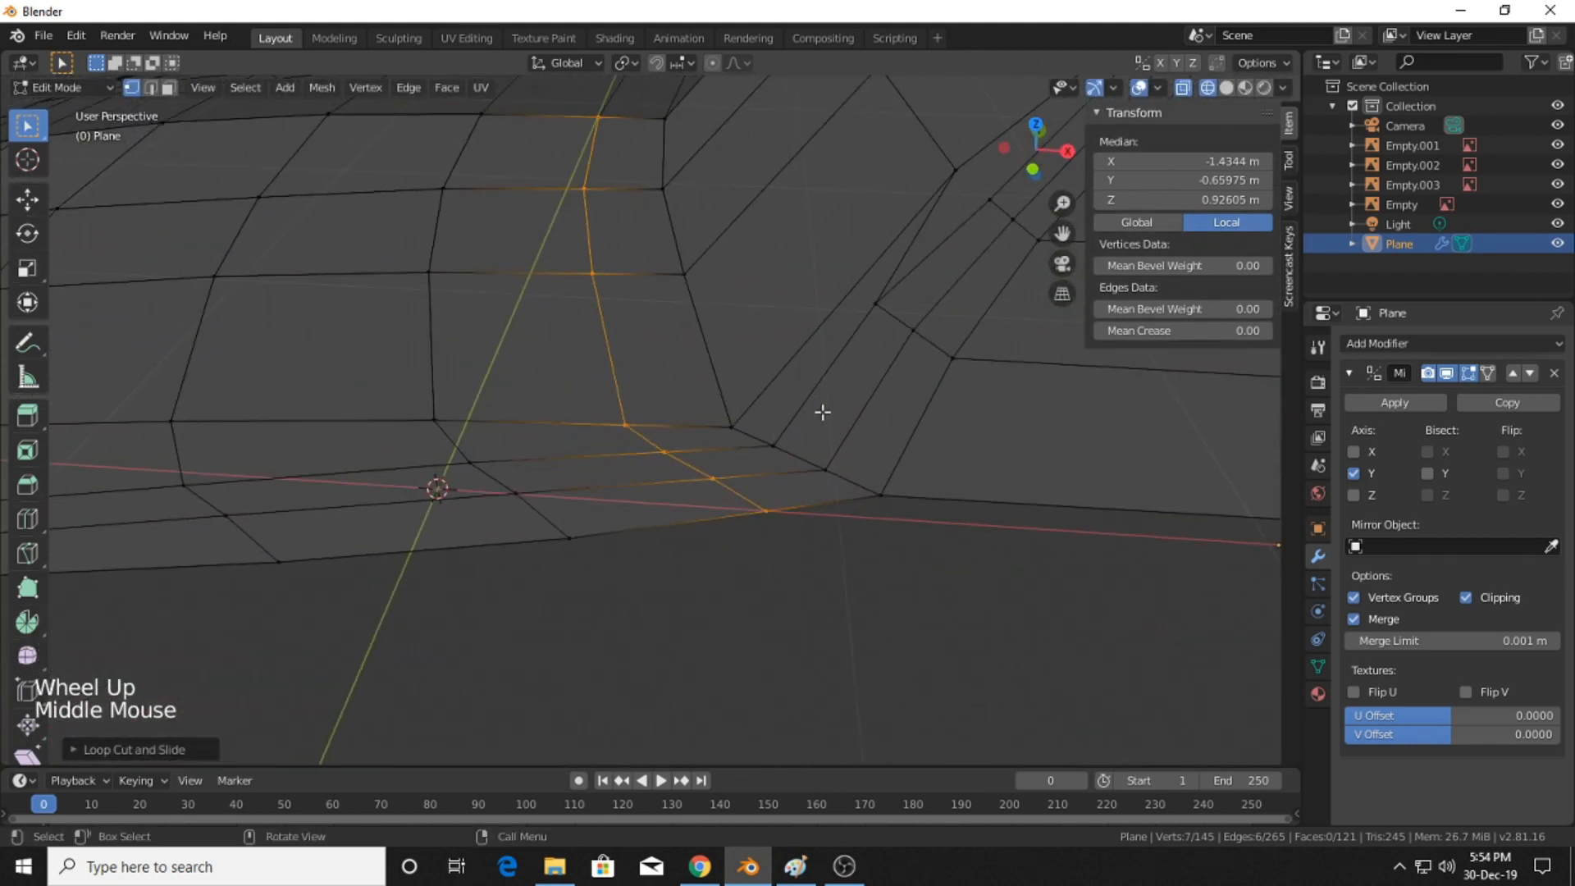
key("ctrl+z")
- Raise the hood's rear corner vertex beside the windshield along Z, and lower the nearby fender strip vertex to about Z 0.895 m
middle_click_drag(918, 377, 963, 399)
left_click(735, 423)
key("g")
key("z")
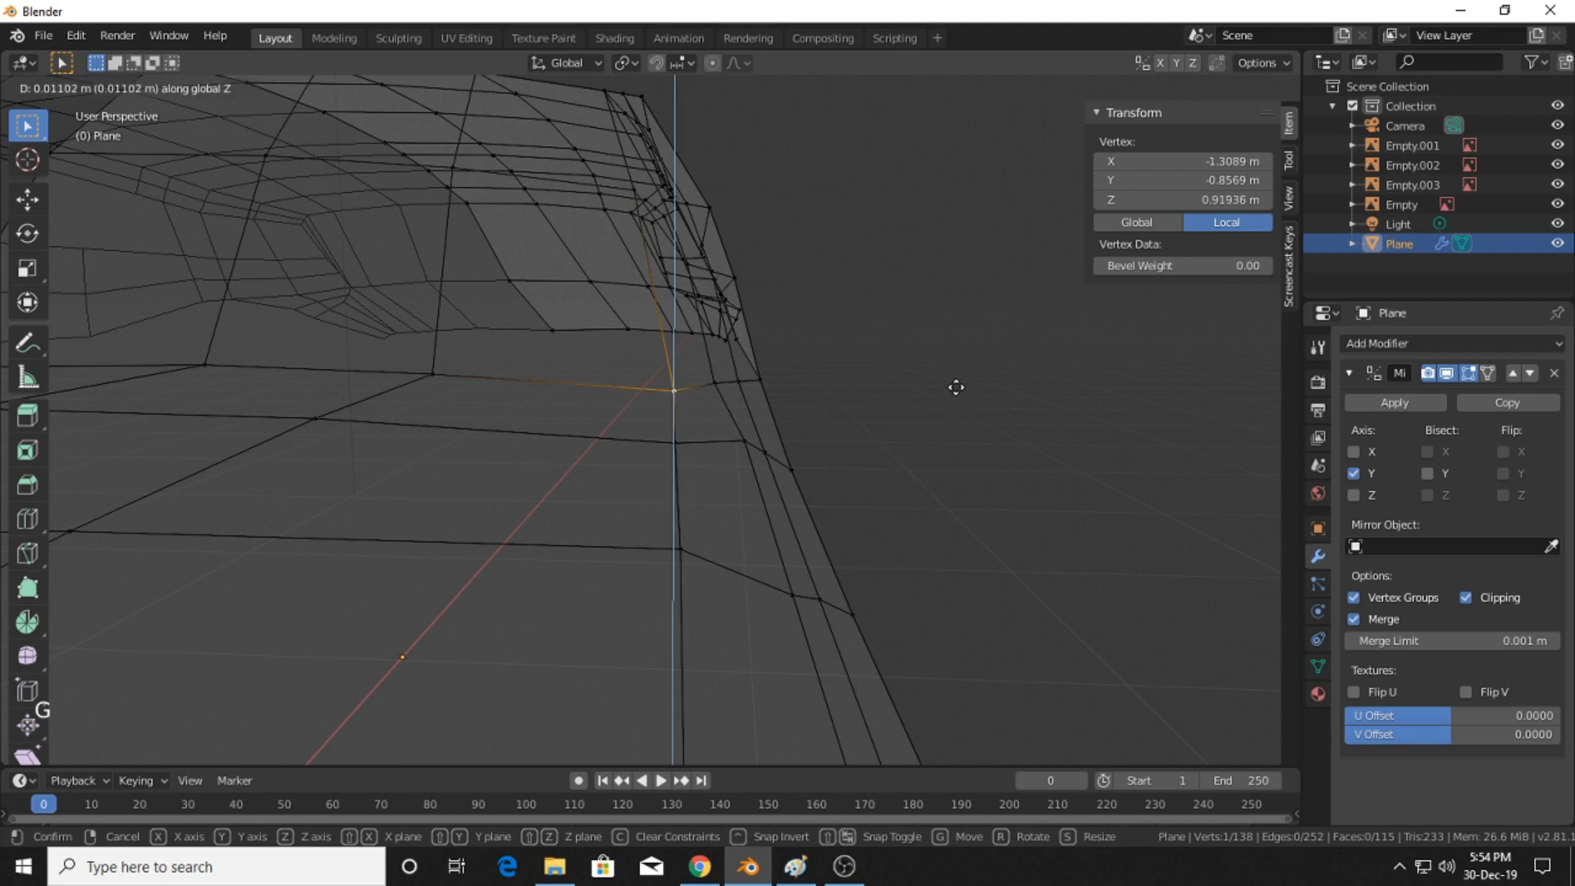
left_click(956, 378)
left_click(974, 443)
left_click(740, 440)
key("g")
key("z")
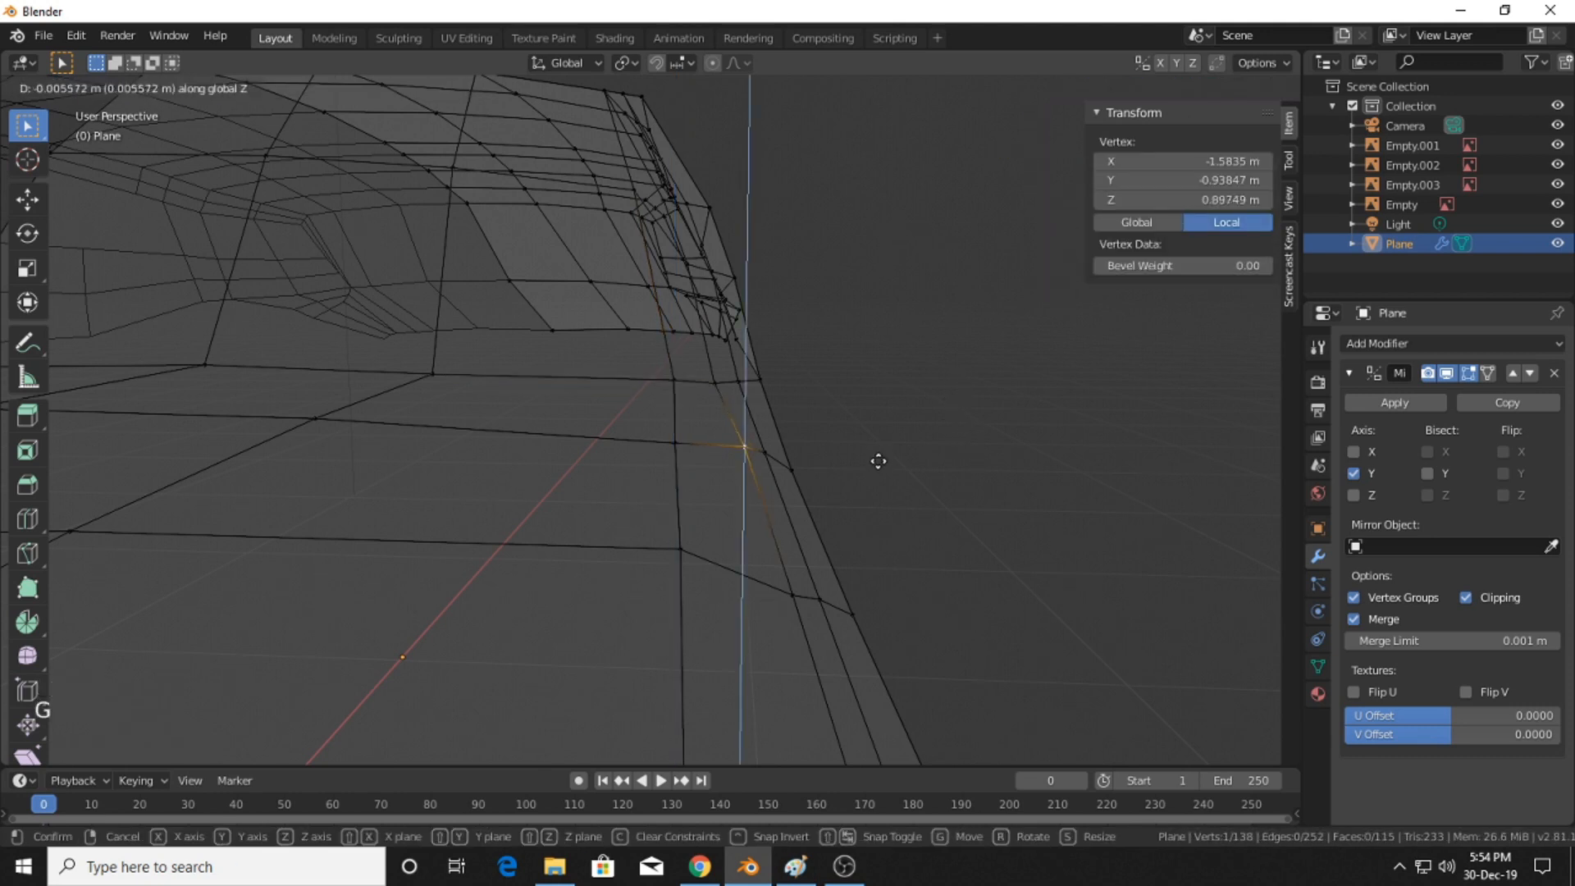
left_click(878, 461)
- Circle-select the fender strip vertices above the front wheel and raise the selection about 0.02 m along Z
scroll(960, 506, "down", 3)
middle_click_drag(960, 506, 812, 496)
scroll(844, 527, "up", 3)
scroll(884, 508, "down", 1)
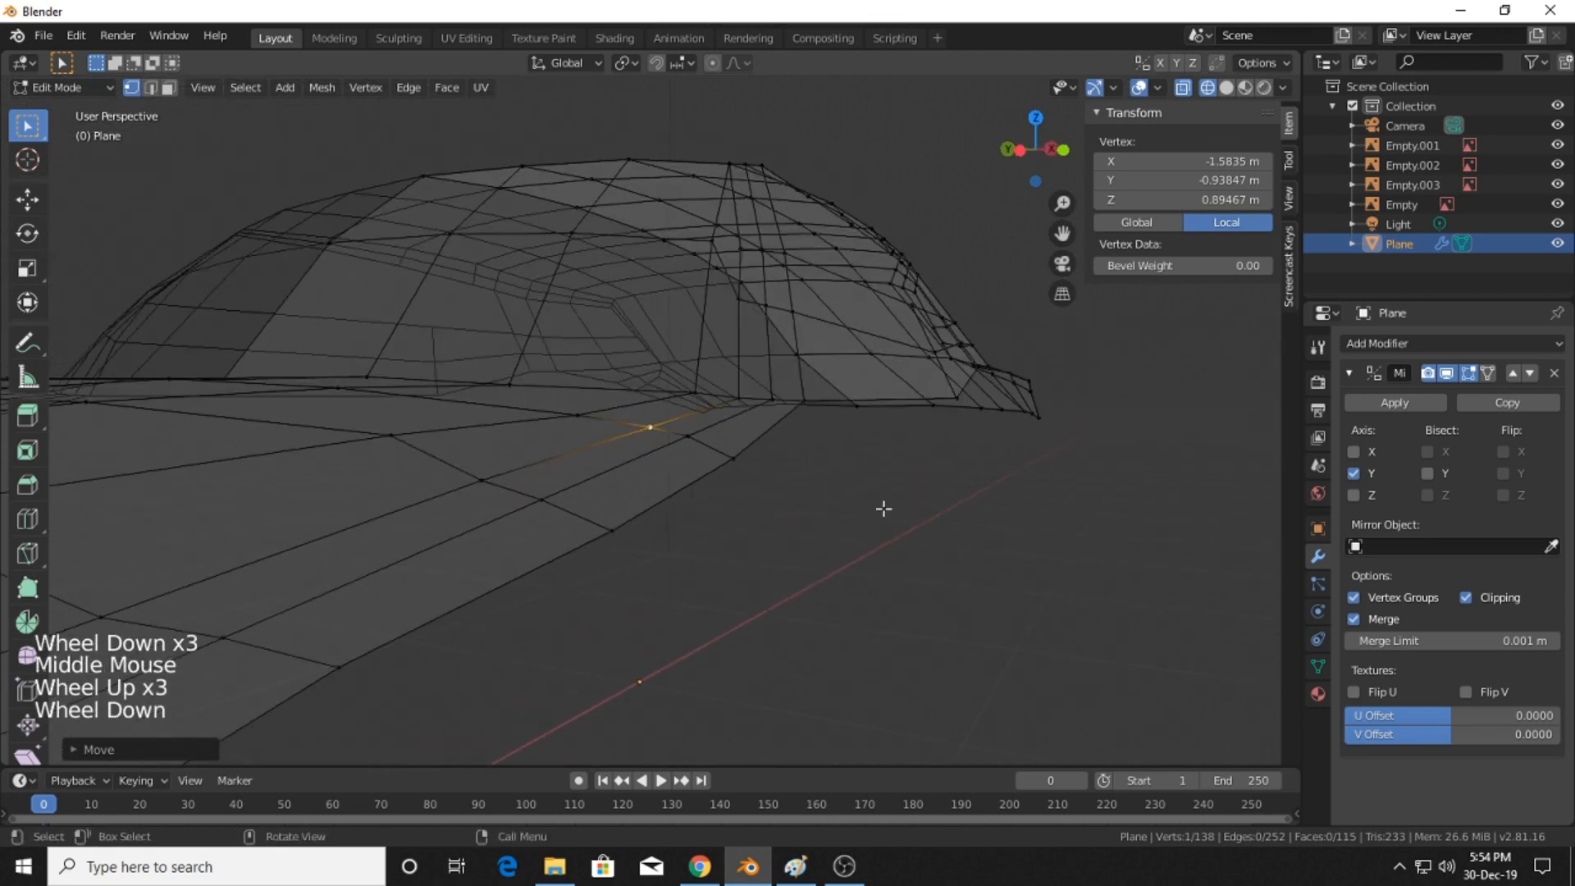
scroll(884, 508, "down", 8)
middle_click_drag(935, 493, 1026, 394)
mouse_move(767, 411)
middle_mouse_down()
mouse_move(823, 436)
mouse_move(752, 436)
mouse_move(799, 417)
mouse_move(794, 431)
middle_mouse_up()
scroll(808, 436, "up", 2)
mouse_move(794, 432)
middle_mouse_down()
mouse_move(788, 446)
mouse_move(608, 467)
middle_mouse_up()
key("c")
left_click_drag(530, 548, 626, 485)
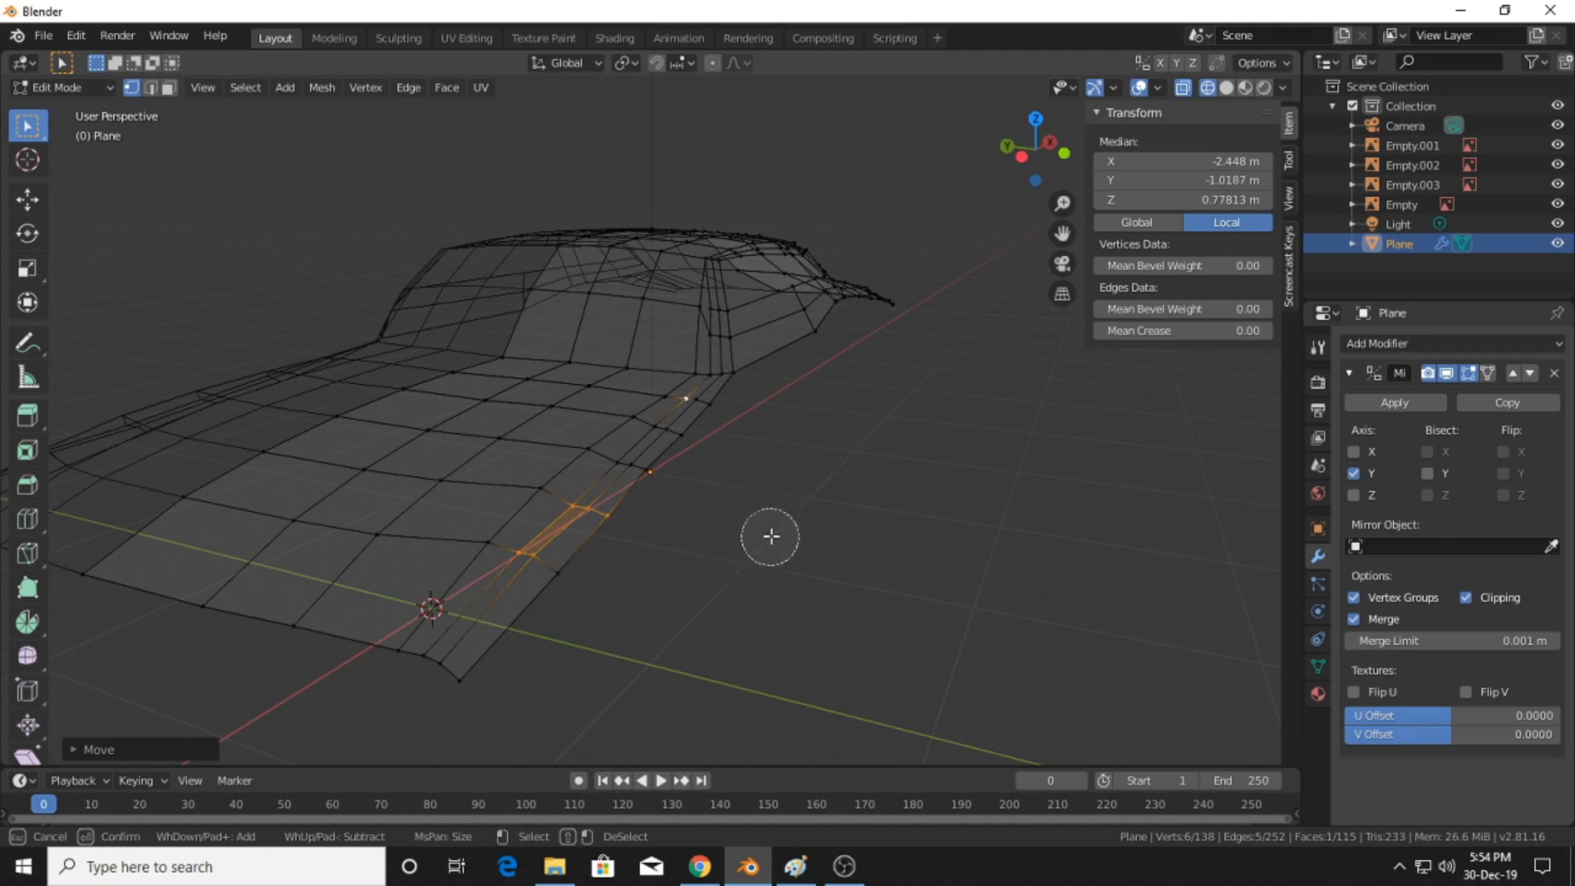
mouse_move(714, 492)
middle_mouse_down()
mouse_move(732, 627)
mouse_move(743, 616)
middle_mouse_up()
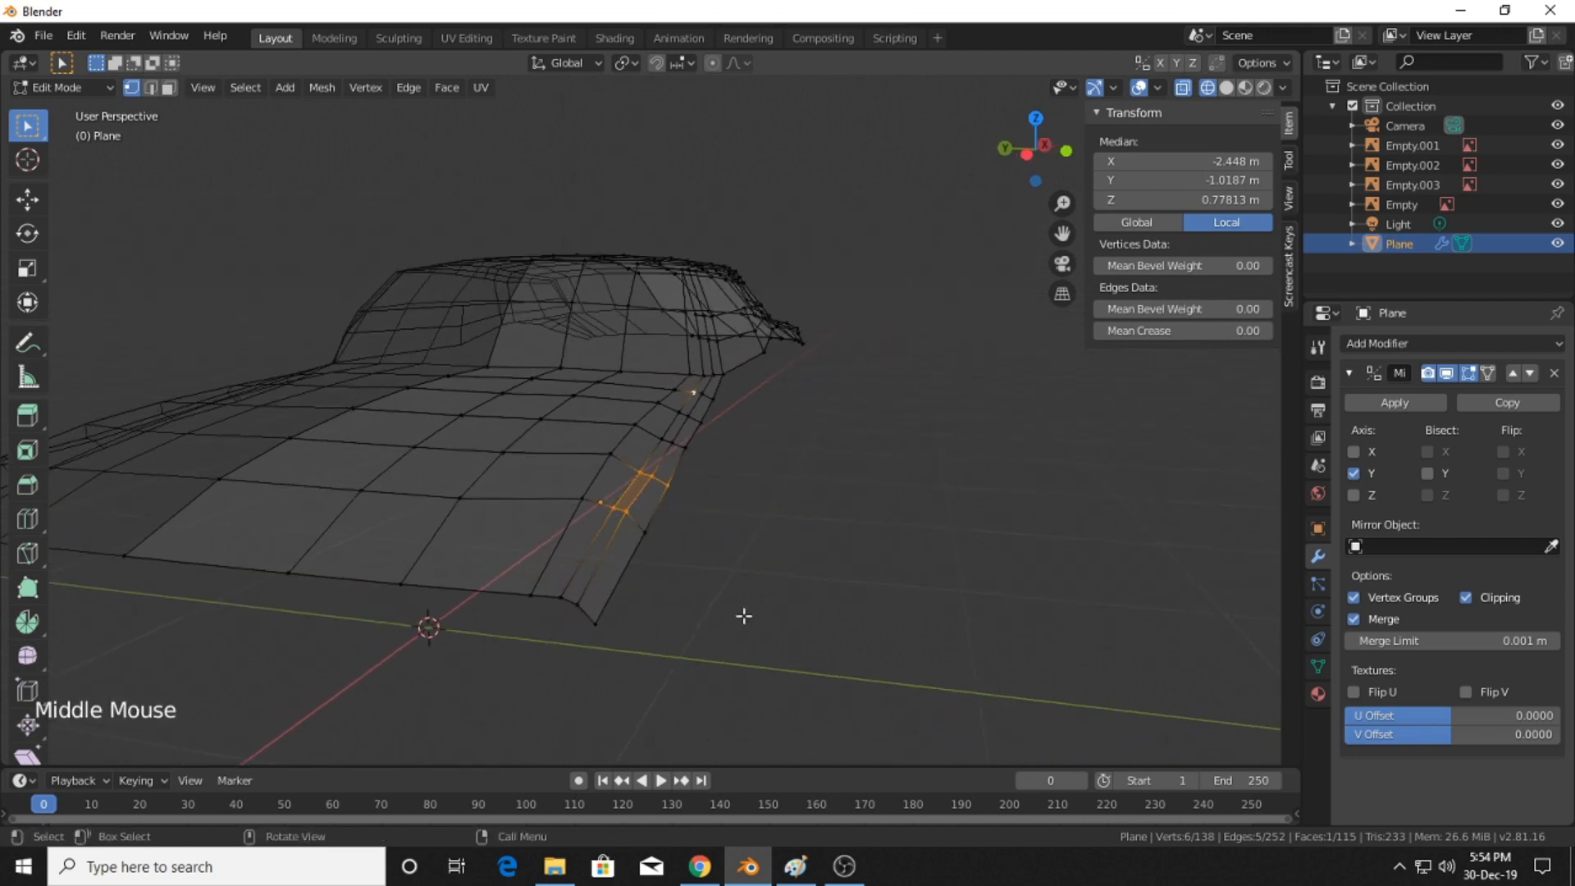
key("z")
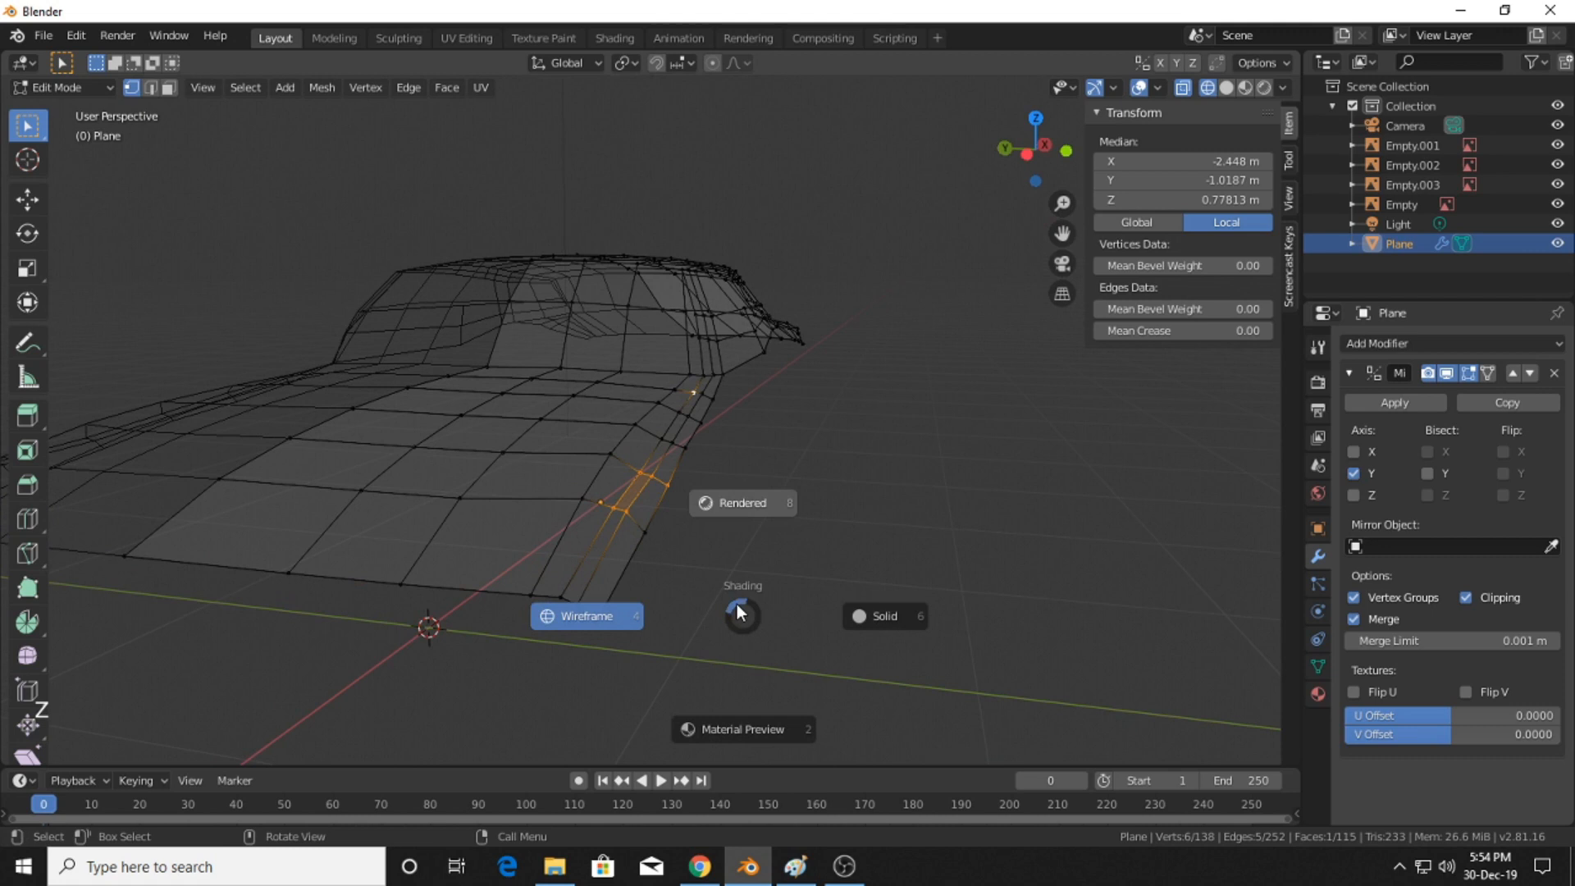
key("g")
key("z")
left_click(723, 603)
middle_click_drag(837, 528, 739, 552)
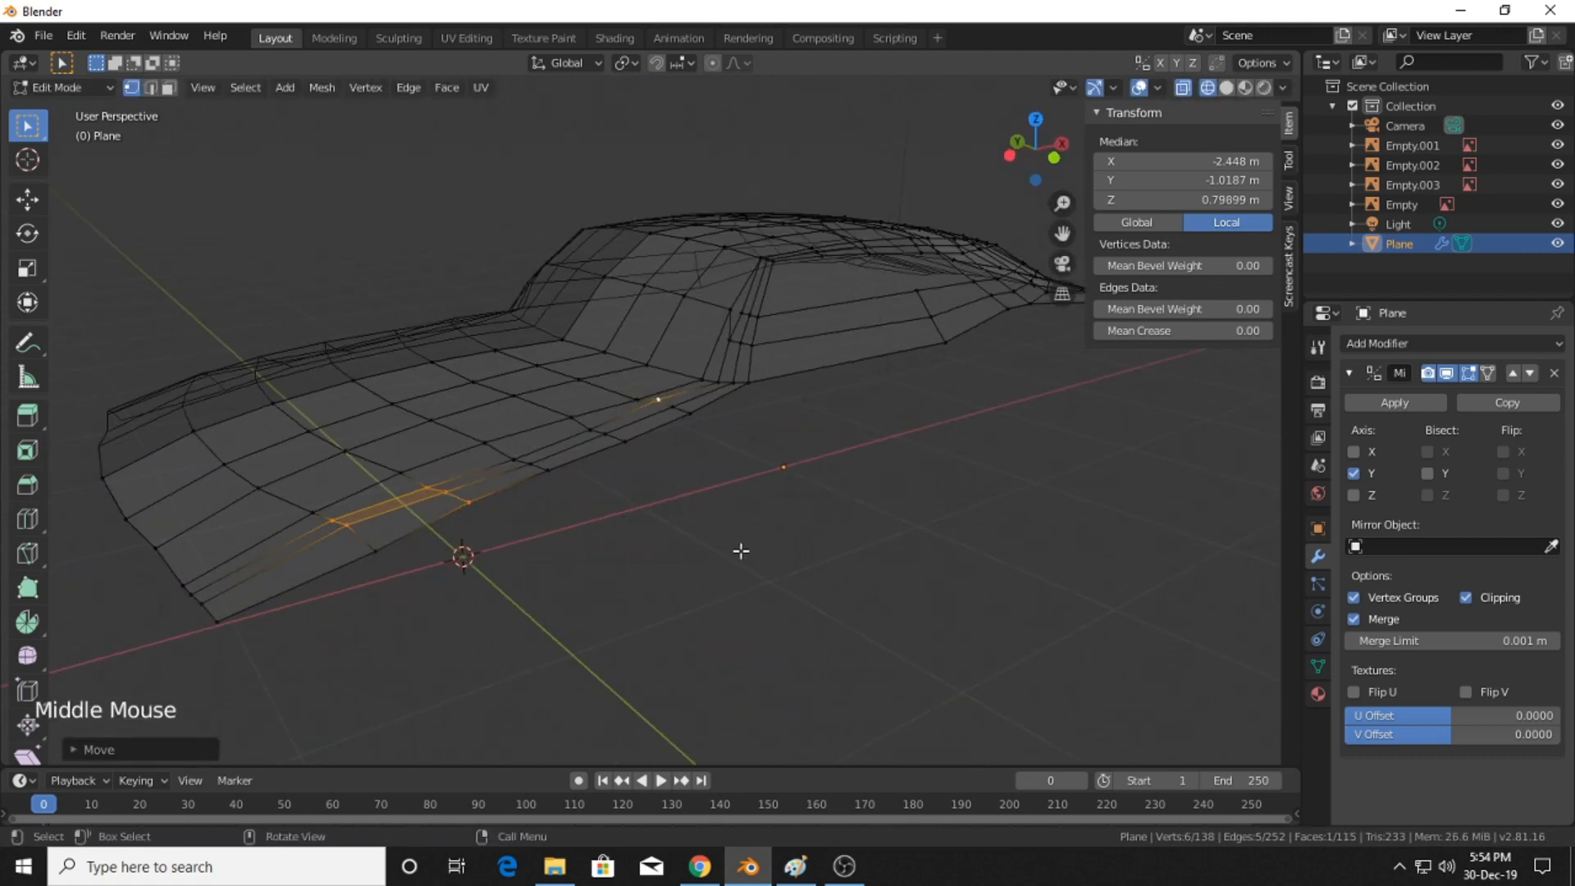
- Undo the last fender change, then select the two fender strip vertices above the front wheel and raise them along Z to about 0.784 m
key("ctrl+z")
left_click(369, 519)
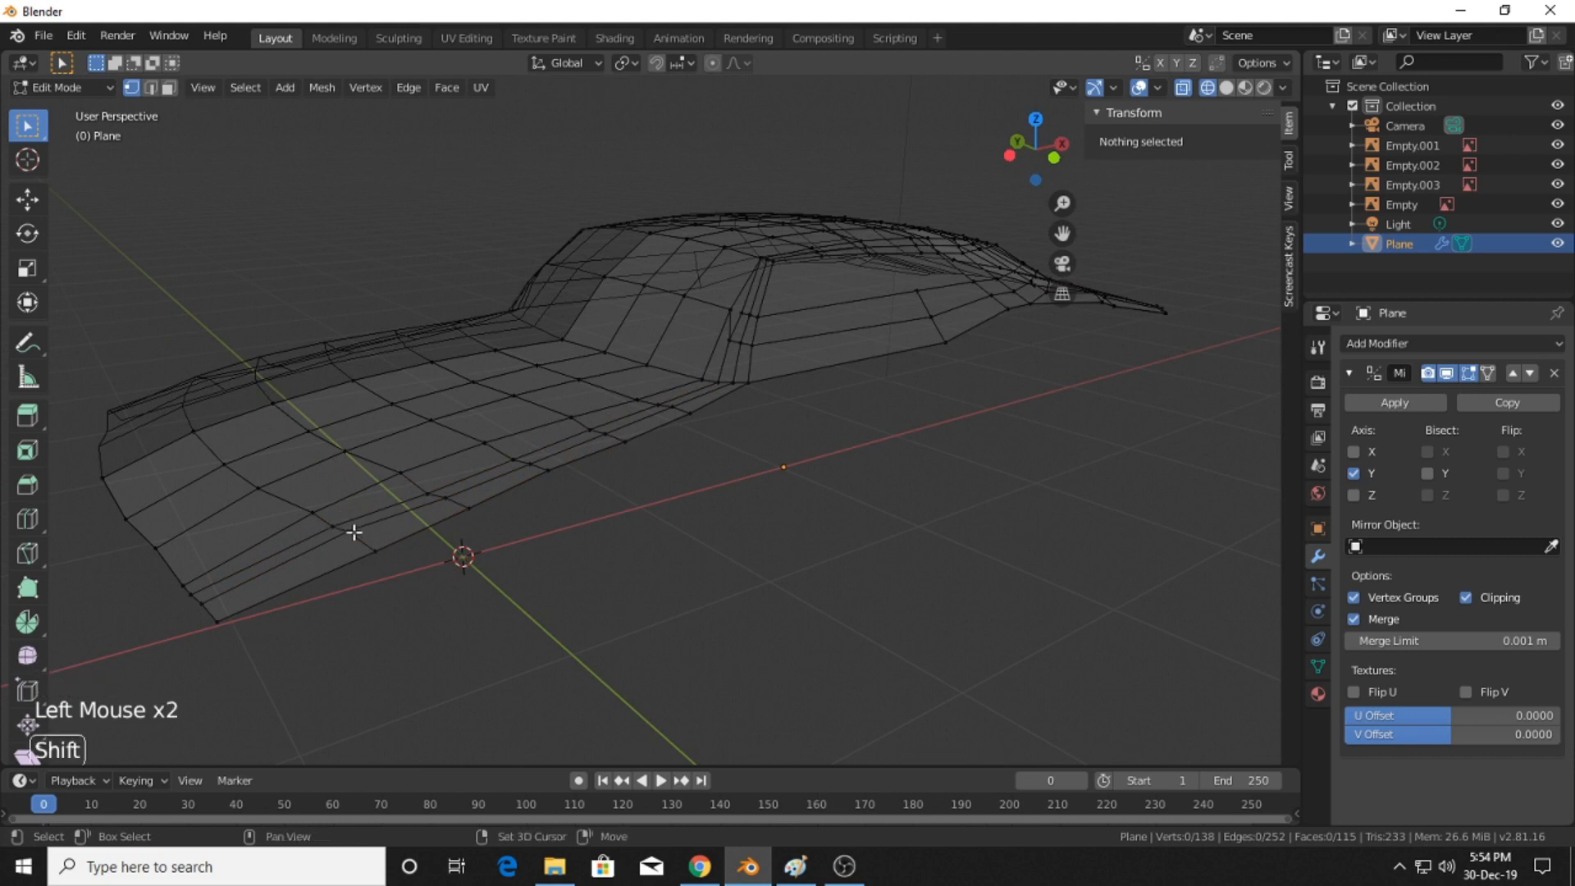
left_click(330, 523, "shift")
left_click(347, 531, "shift")
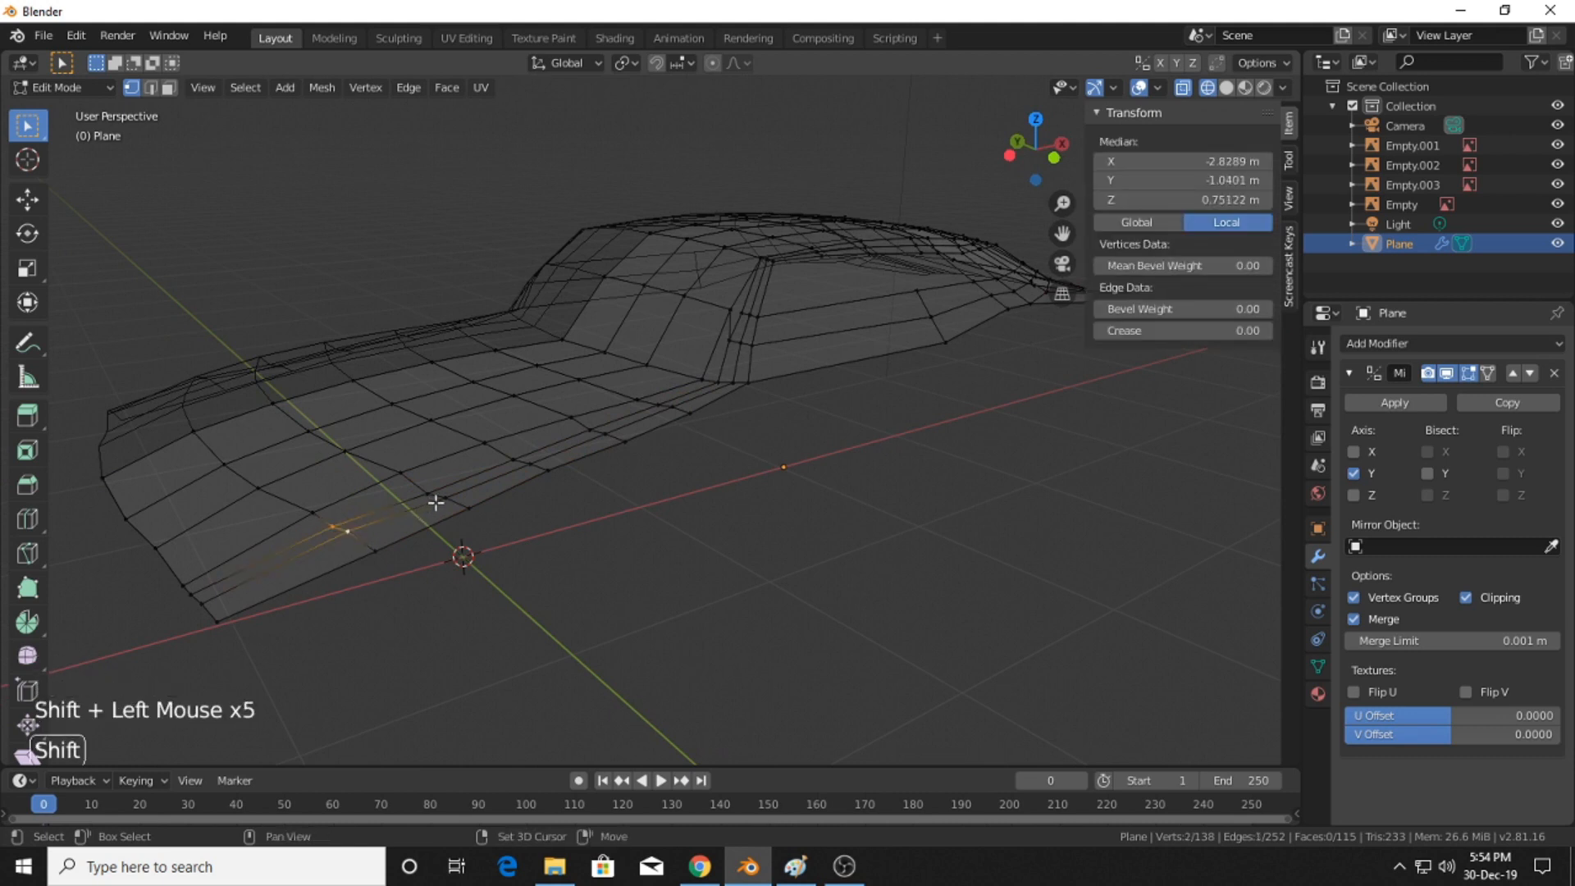
key("g")
key("z")
left_click(494, 546)
left_click(510, 548)
middle_click_drag(509, 548, 813, 465)
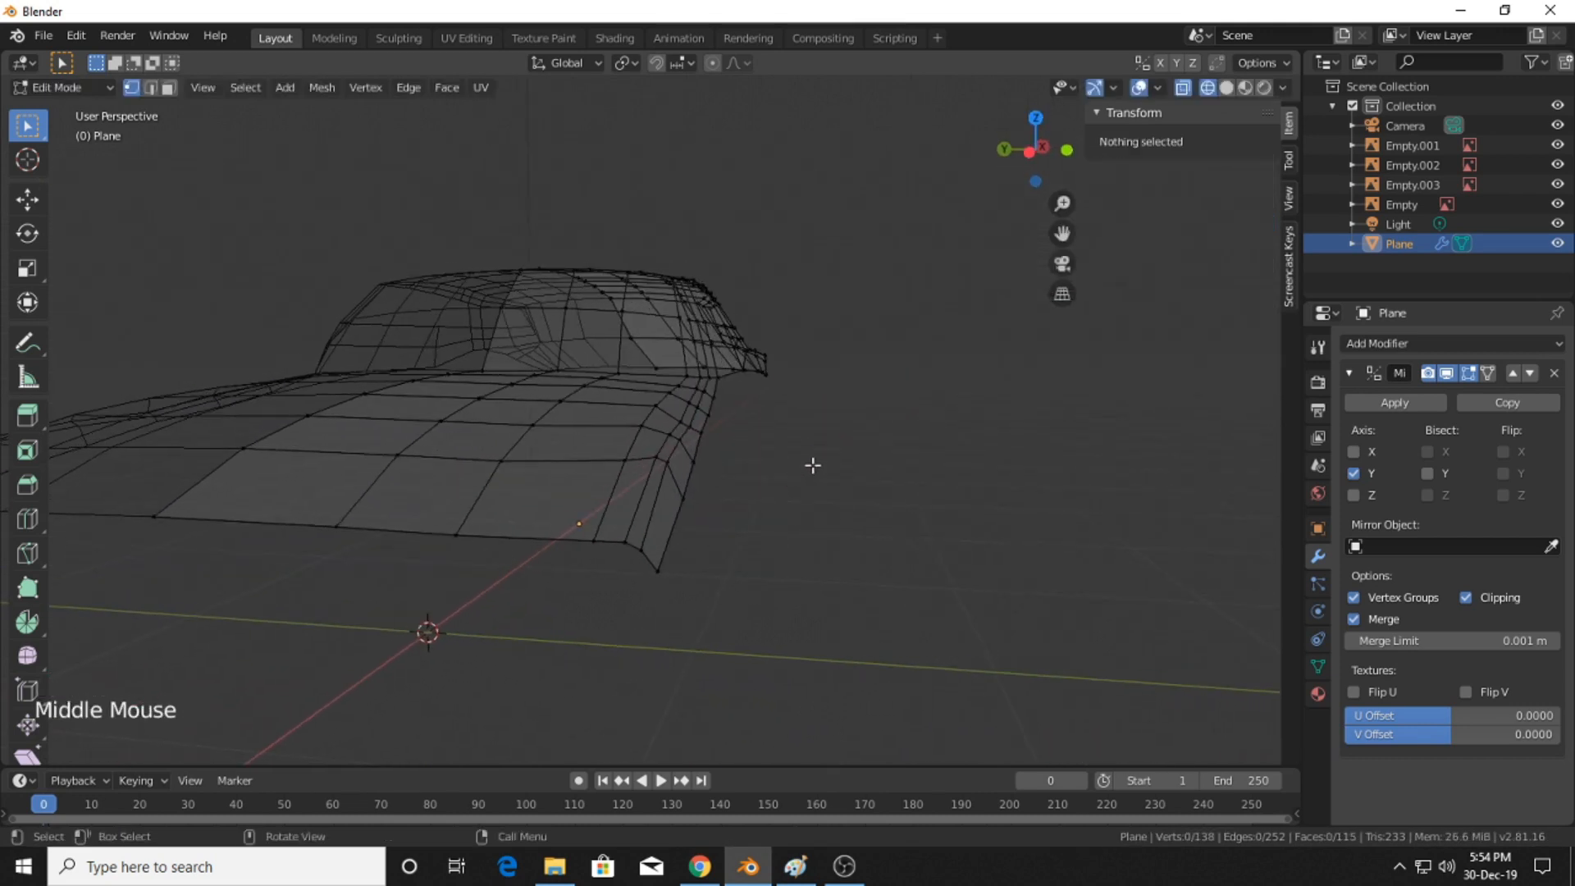
- Display the body in solid shading and lower the same two fender strip vertices to about Z 0.759 m
left_click(1226, 89)
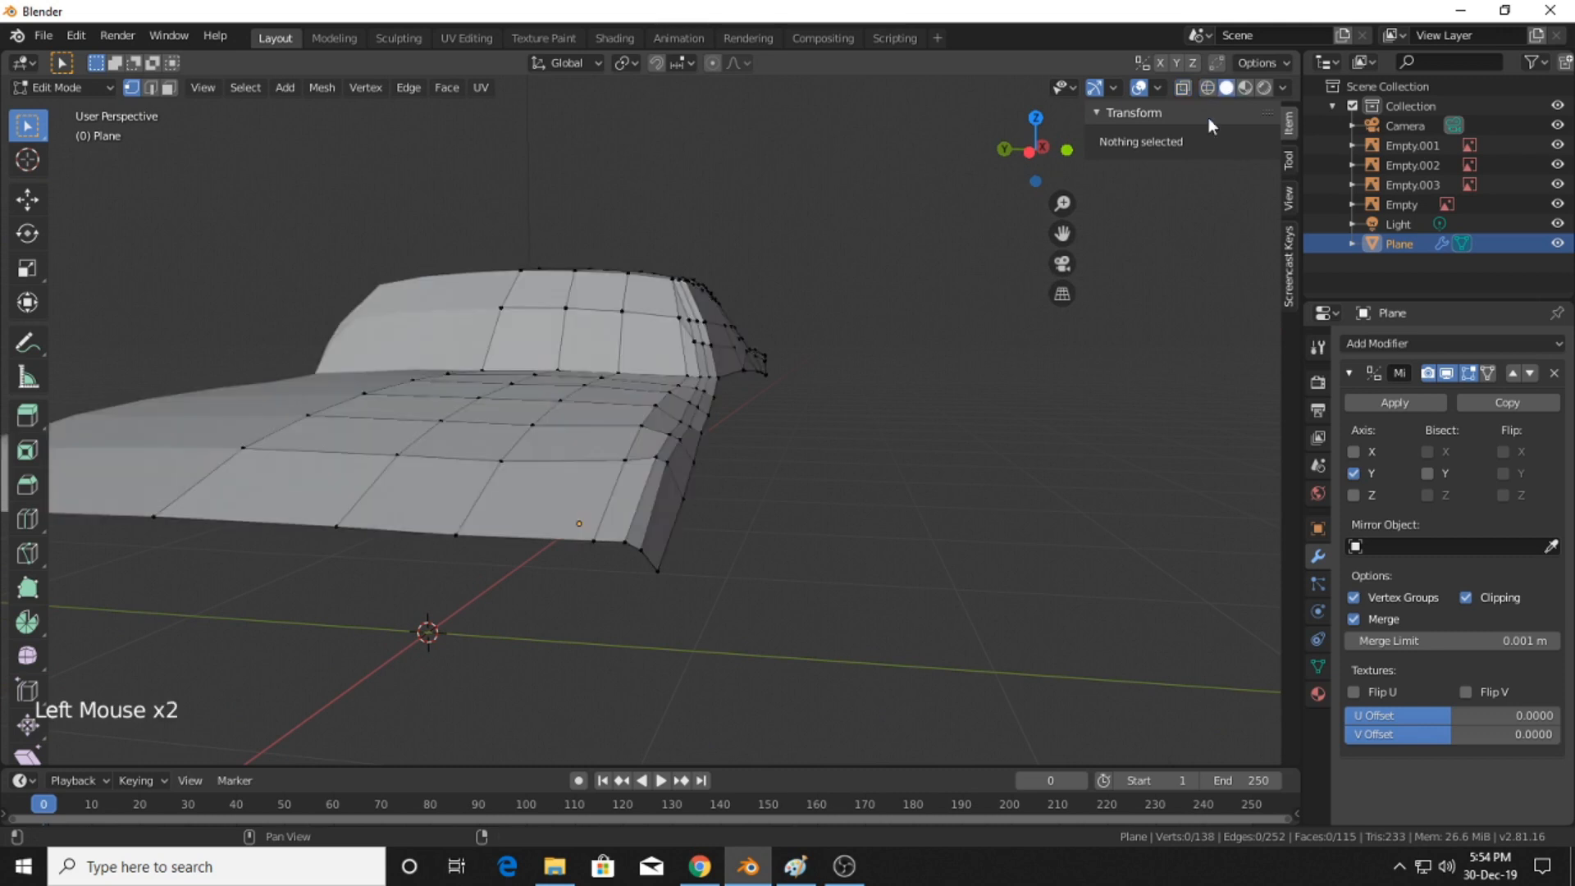
middle_click_drag(970, 500, 935, 506)
scroll(682, 528, "up", 3)
middle_click_drag(682, 527, 475, 542)
scroll(475, 542, "down", 1)
left_click(439, 497, "shift")
left_click(469, 507, "shift")
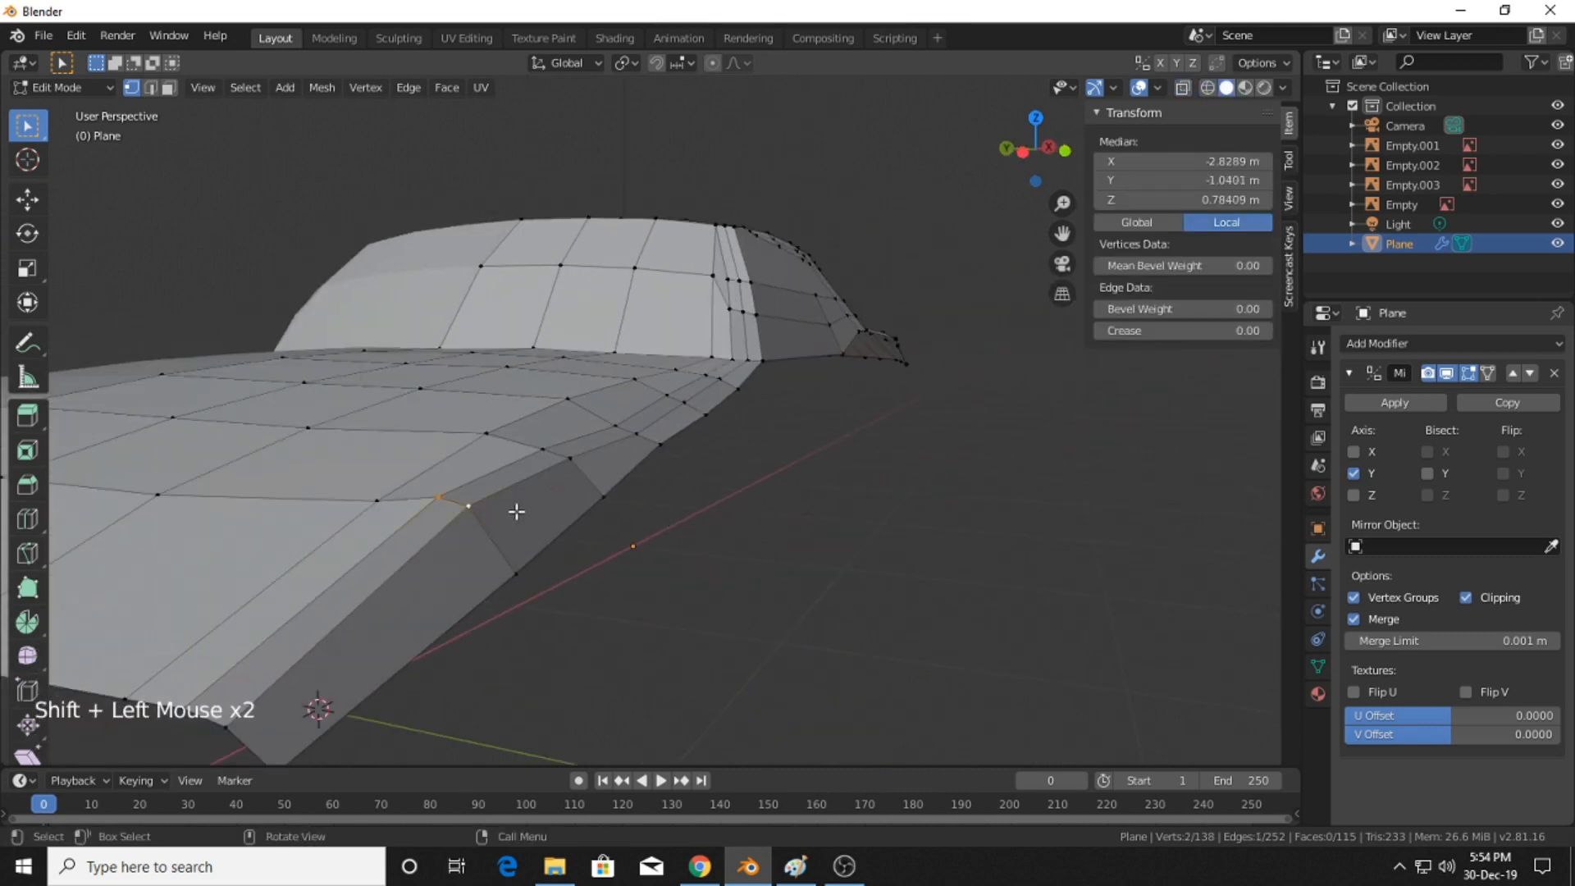
key("g")
left_click(533, 534)
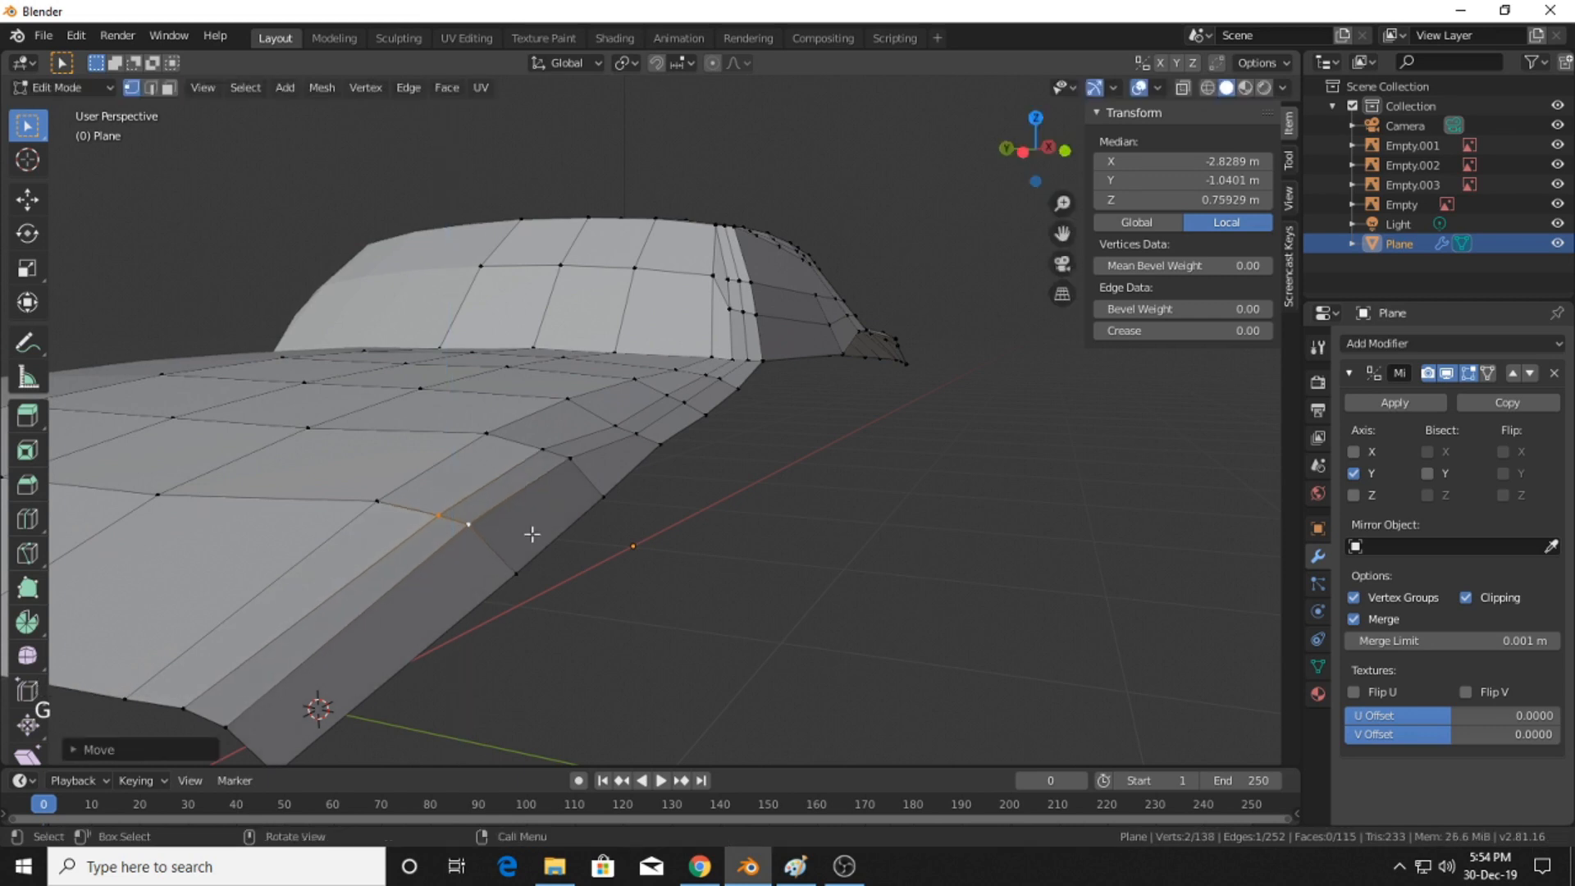
- Select the pair of fender strip vertices at about X -2.194 m, behind the front wheel, and raise it slightly along Z
left_click(616, 425)
left_click(636, 434, "shift")
key("g")
key("z")
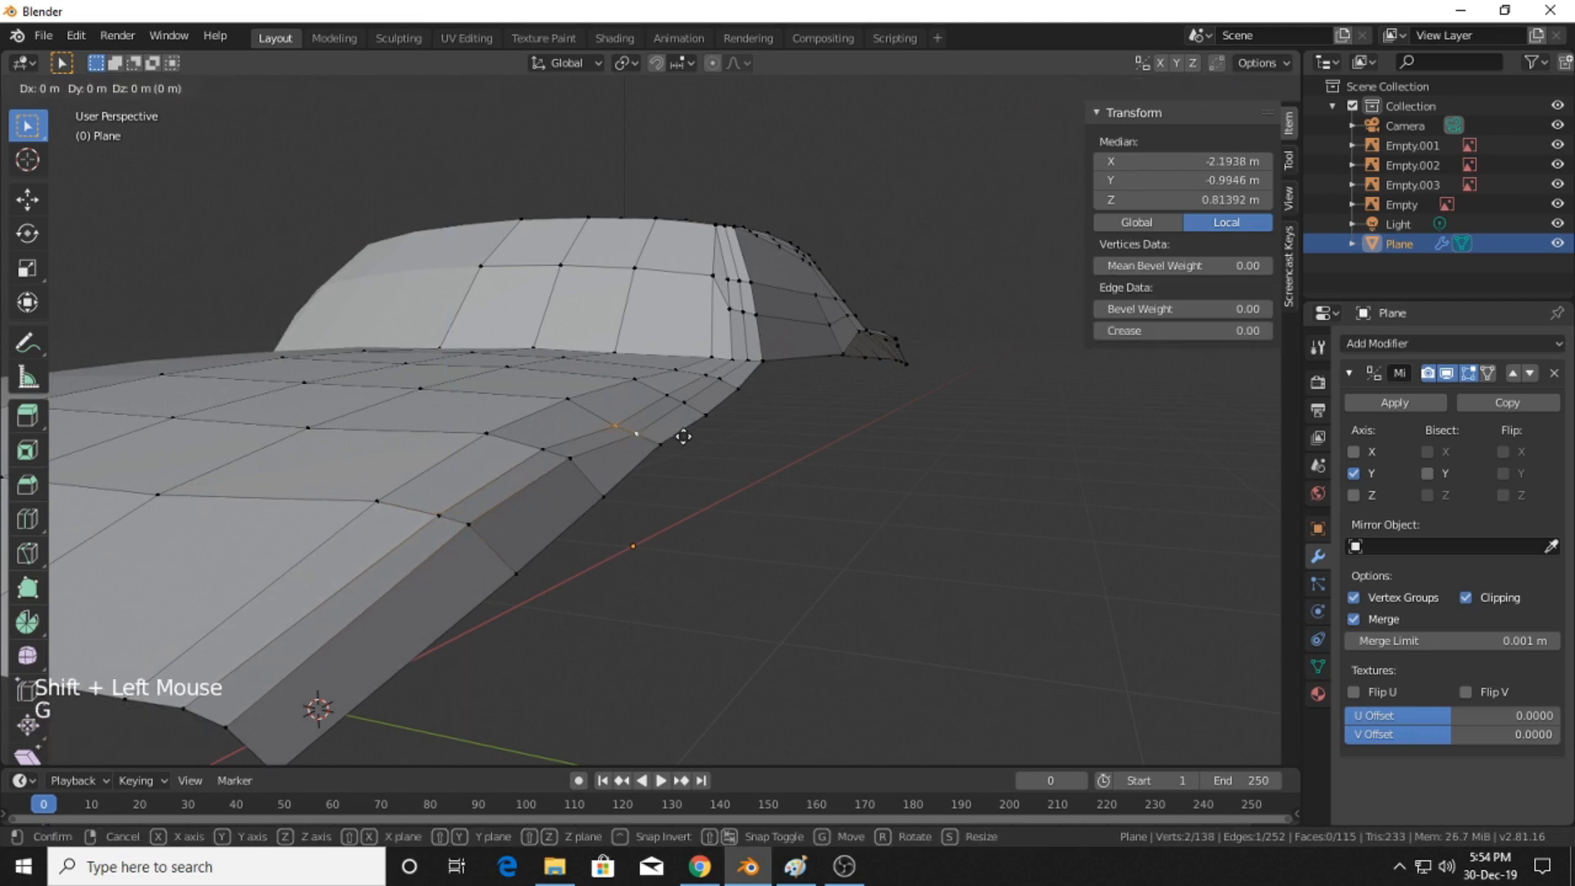
left_click(673, 430)
scroll(790, 475, "down", 5)
middle_click_drag(791, 475, 861, 475)
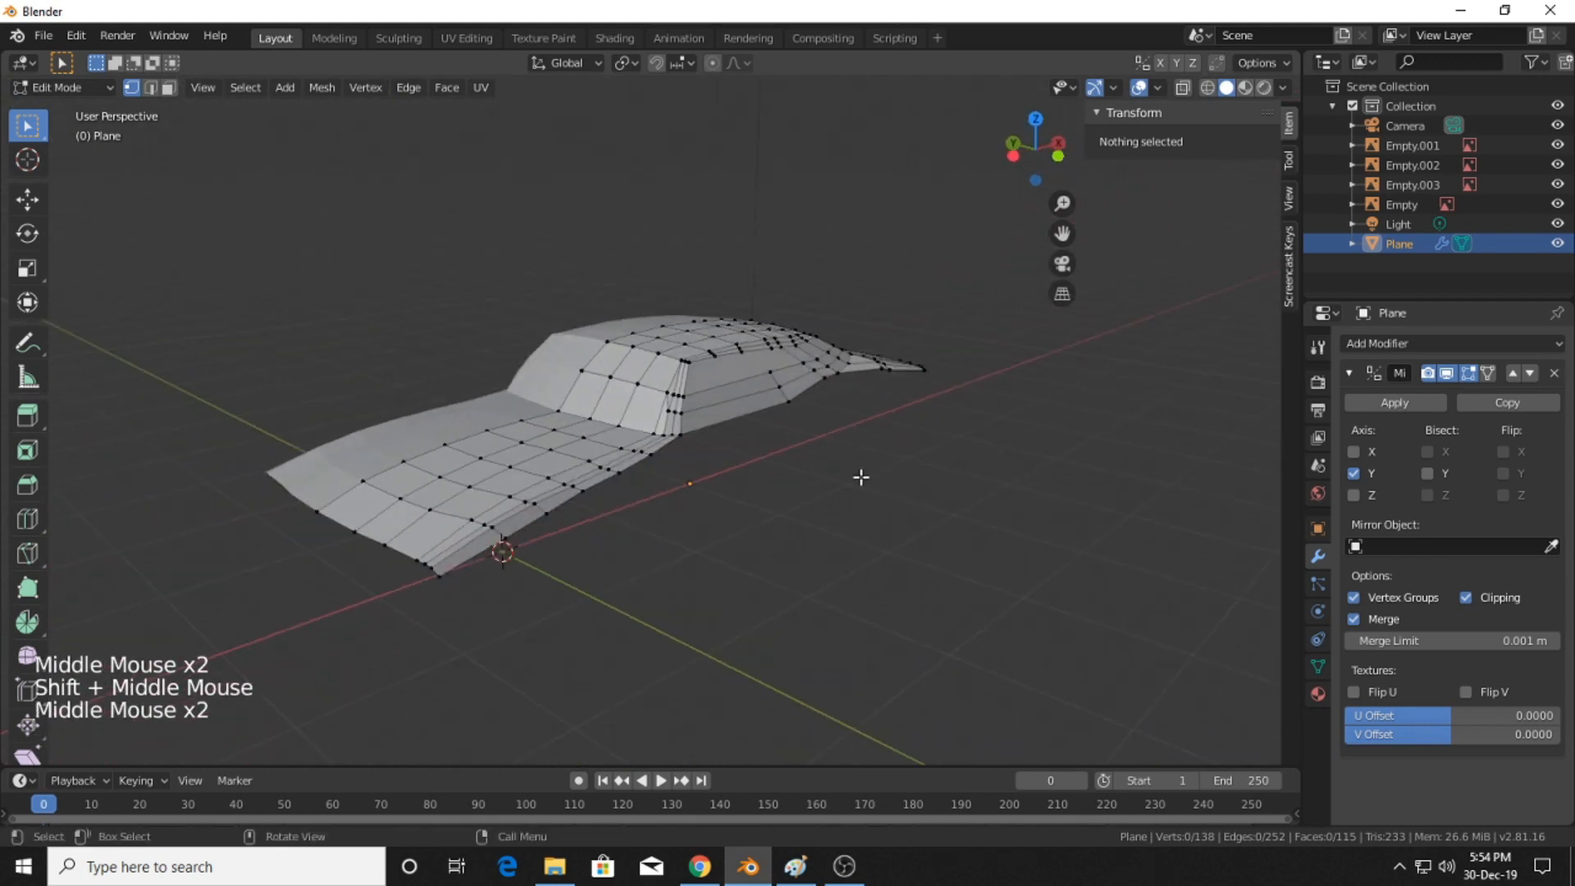
- Examine the body against the side blueprint, then outside mesh editing in perspective
left_click(1059, 155)
middle_click_drag(972, 550, 988, 560, "shift")
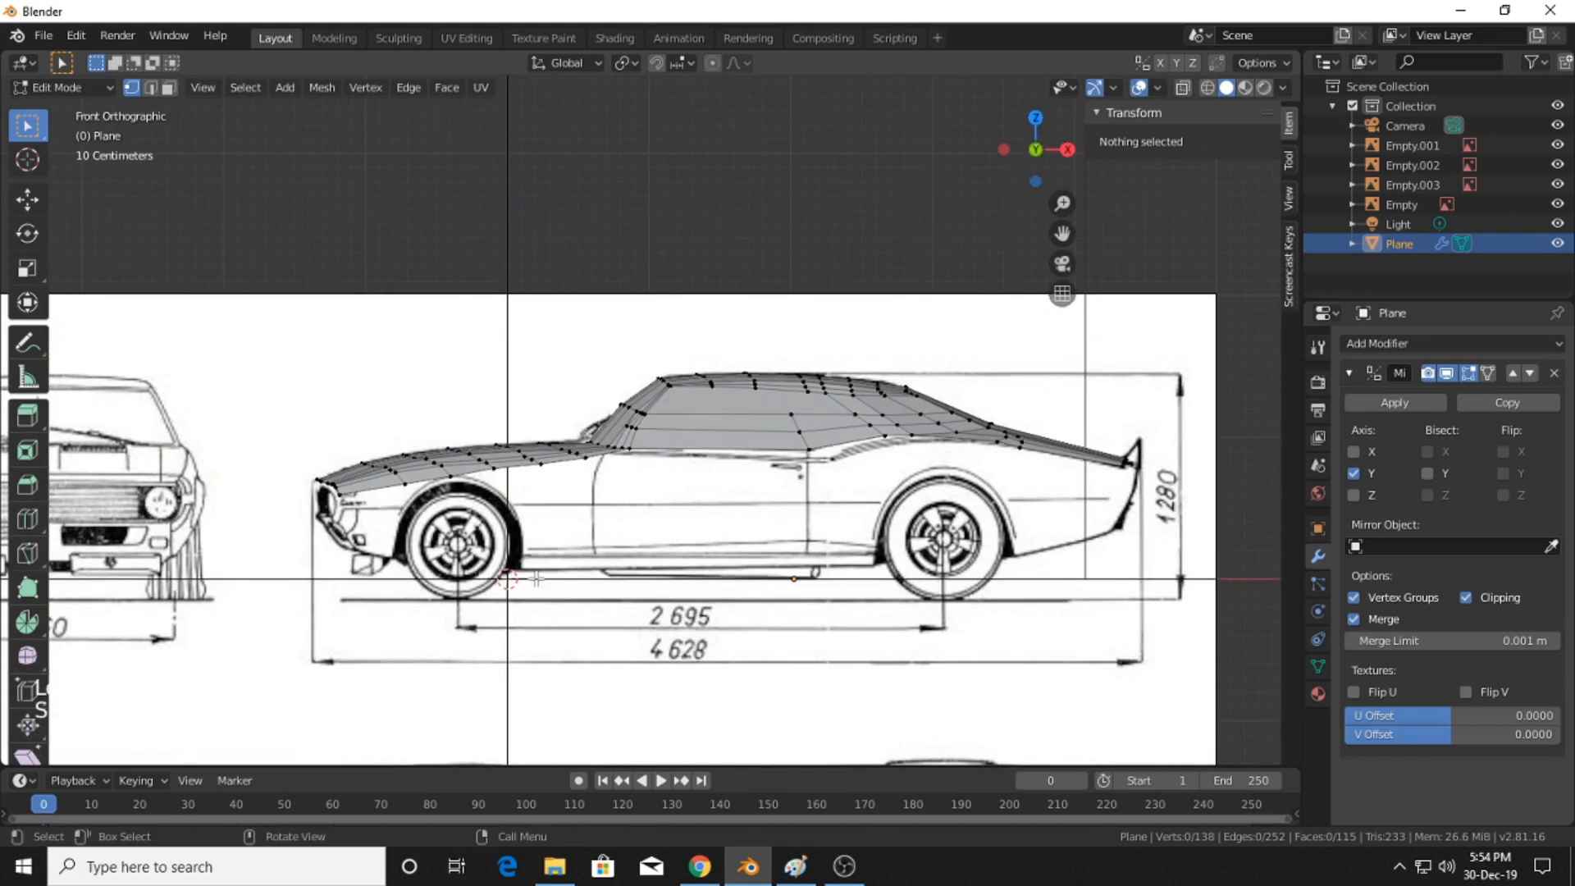
scroll(989, 559, "up", 3)
scroll(554, 557, "down", 2)
middle_click_drag(553, 558, 1103, 220)
left_click(908, 509)
key("Tab")
scroll(872, 538, "down", 2)
- In wireframe side view, move the three vertices at the windshield pillar's base to a median of about X -1.245 m, Z 0.947 m
left_click(1025, 154)
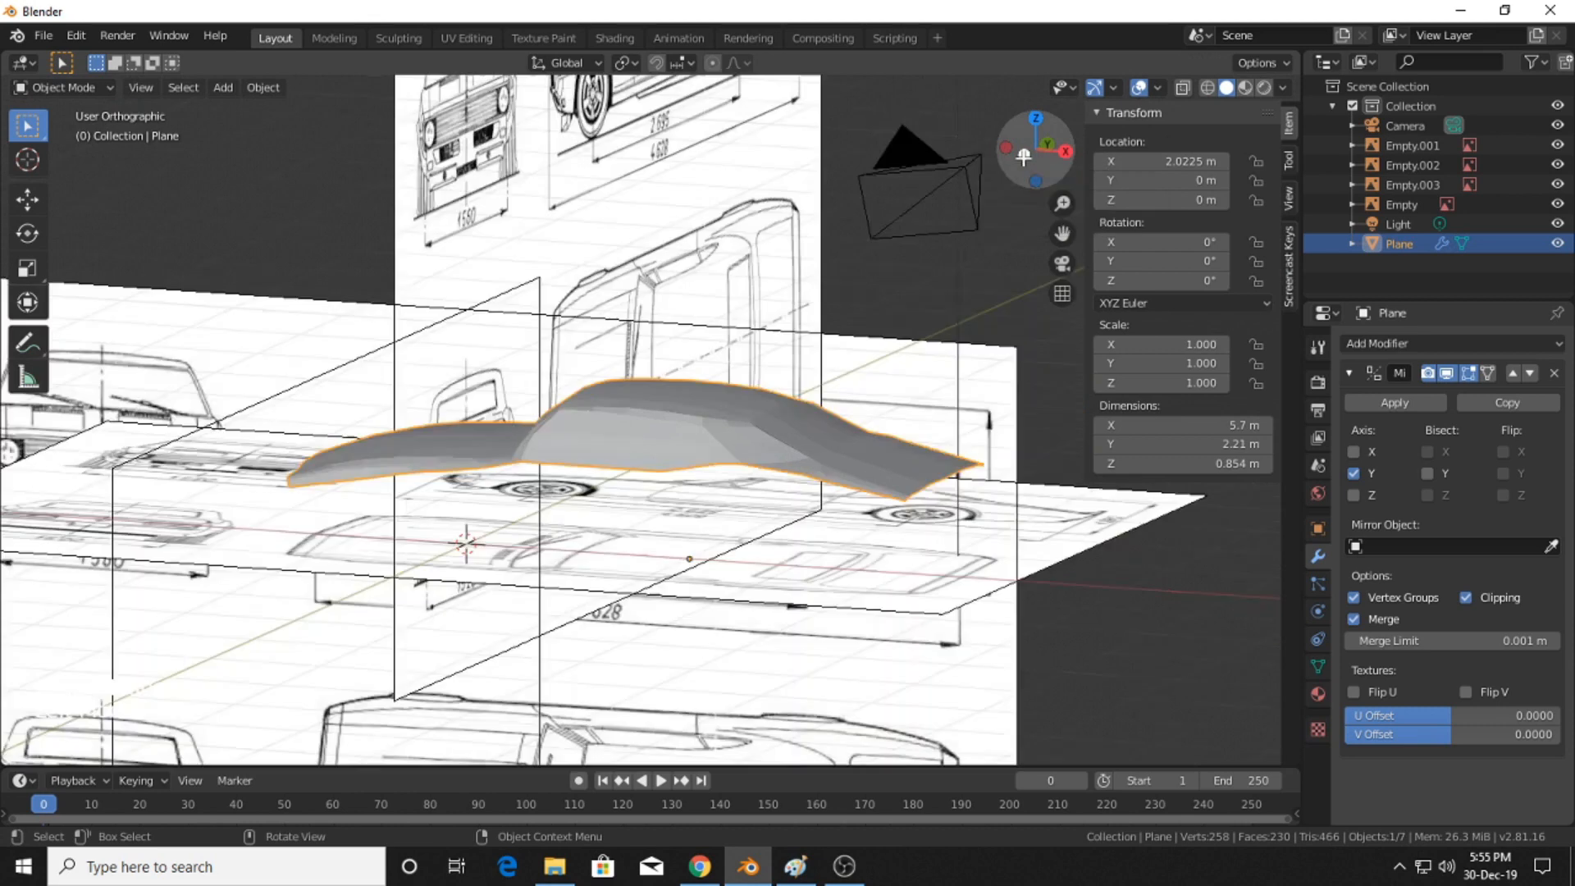
scroll(710, 528, "up", 2)
scroll(826, 549, "up", 2)
middle_click_drag(825, 550, 692, 520, "shift")
scroll(692, 520, "up", 1)
key("shift+z")
middle_click_drag(750, 473, 697, 427, "shift")
middle_click_drag(726, 549, 826, 501, "shift")
scroll(634, 549, "down", 1)
middle_click_drag(528, 561, 598, 524, "shift")
scroll(598, 525, "up", 1)
middle_click_drag(483, 479, 596, 492, "shift")
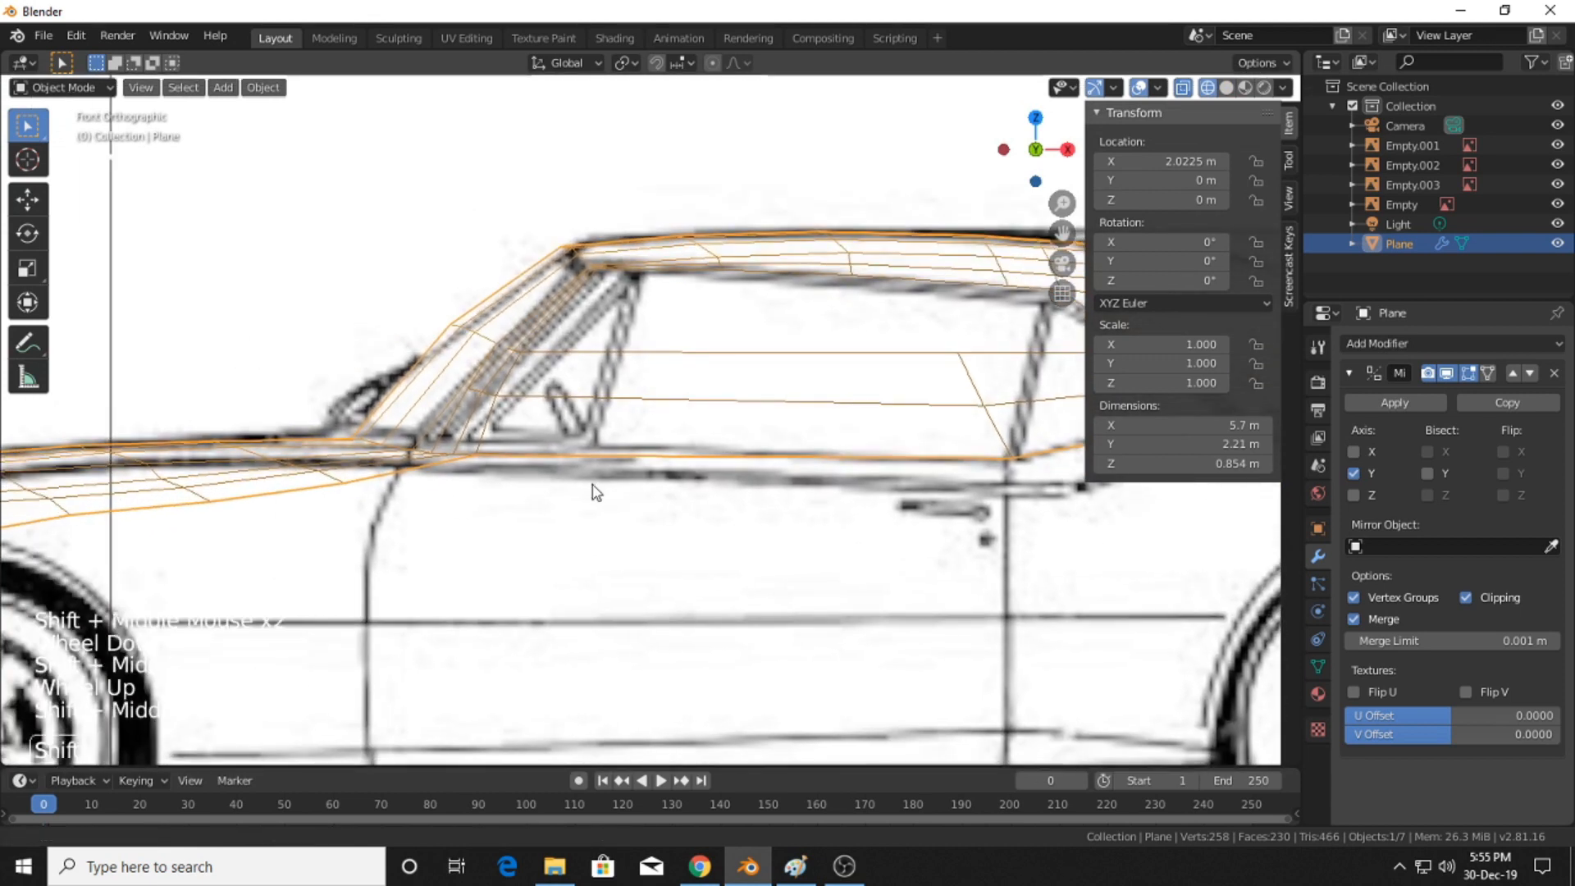
scroll(596, 493, "up", 1)
scroll(492, 457, "up", 1)
key("Tab")
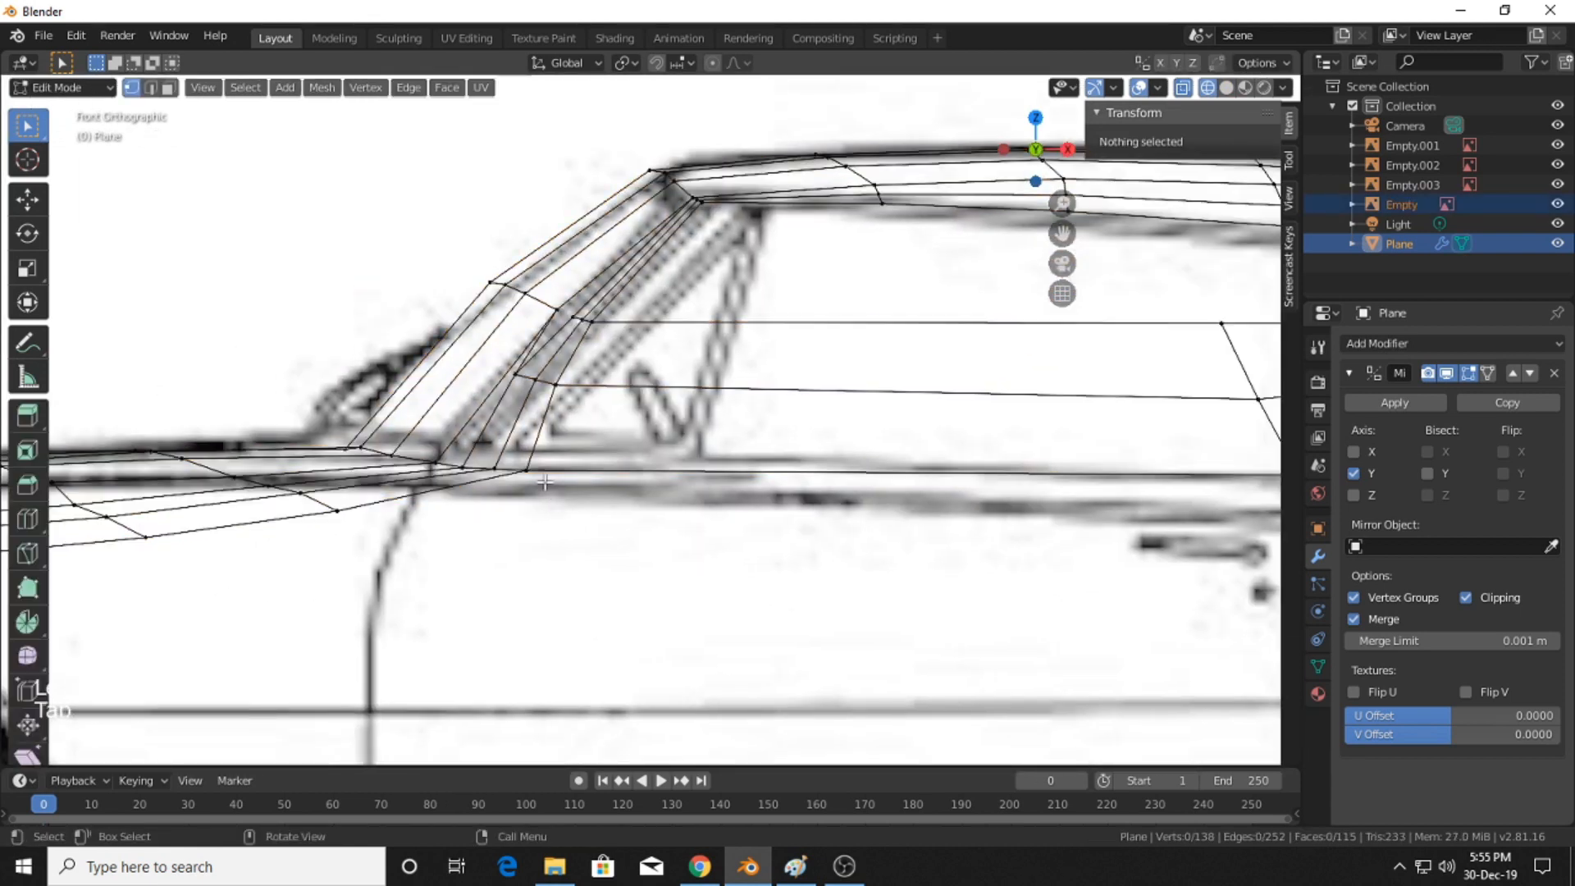
left_click(522, 472)
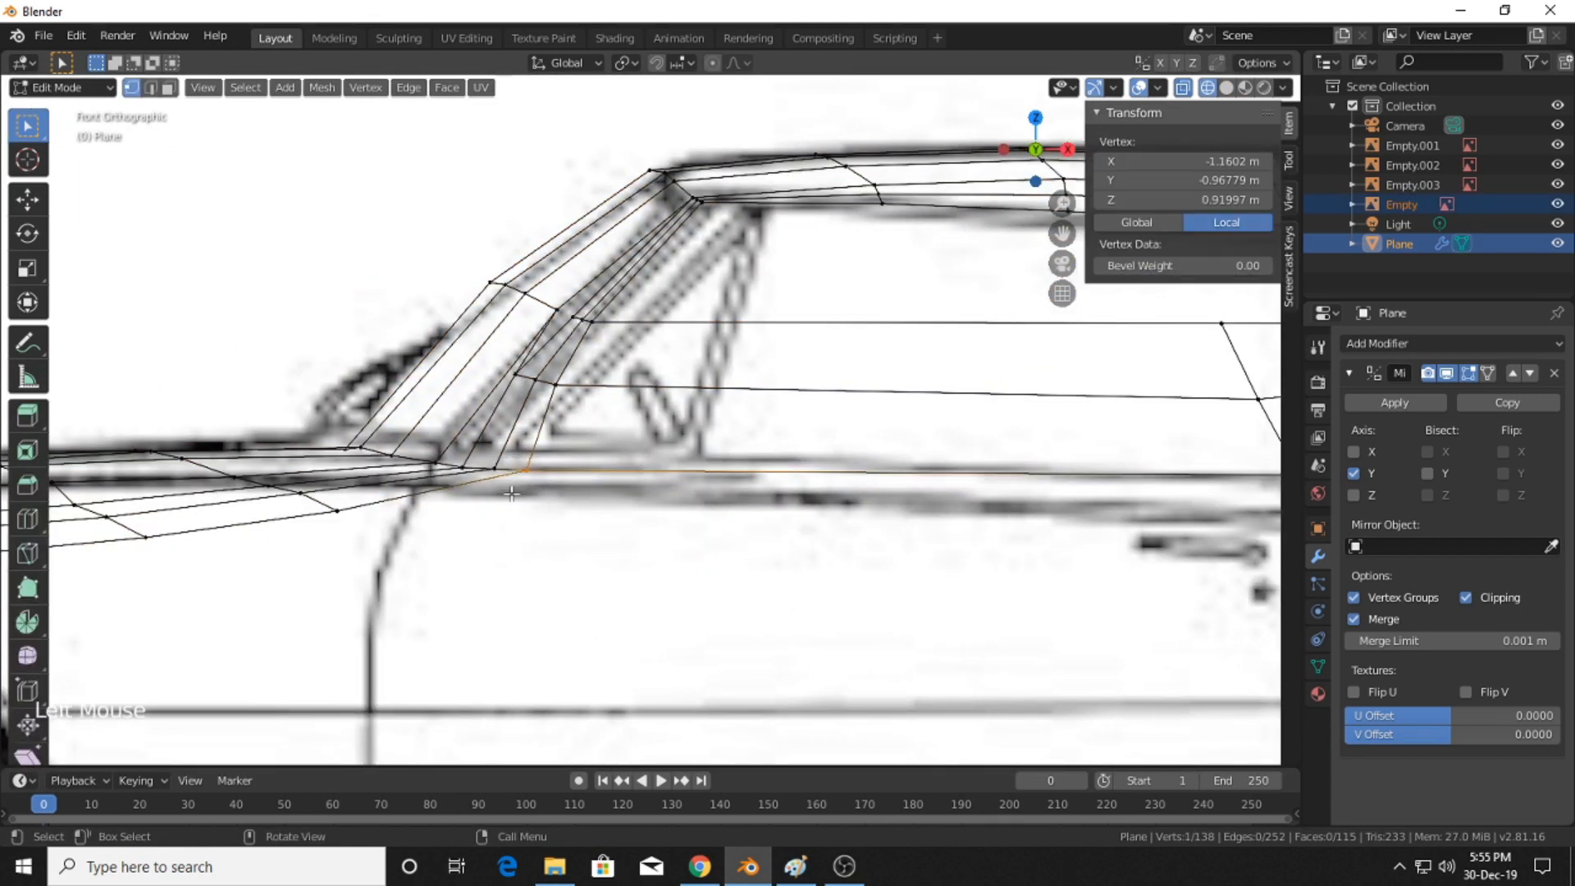
left_click_drag(451, 456, 585, 493)
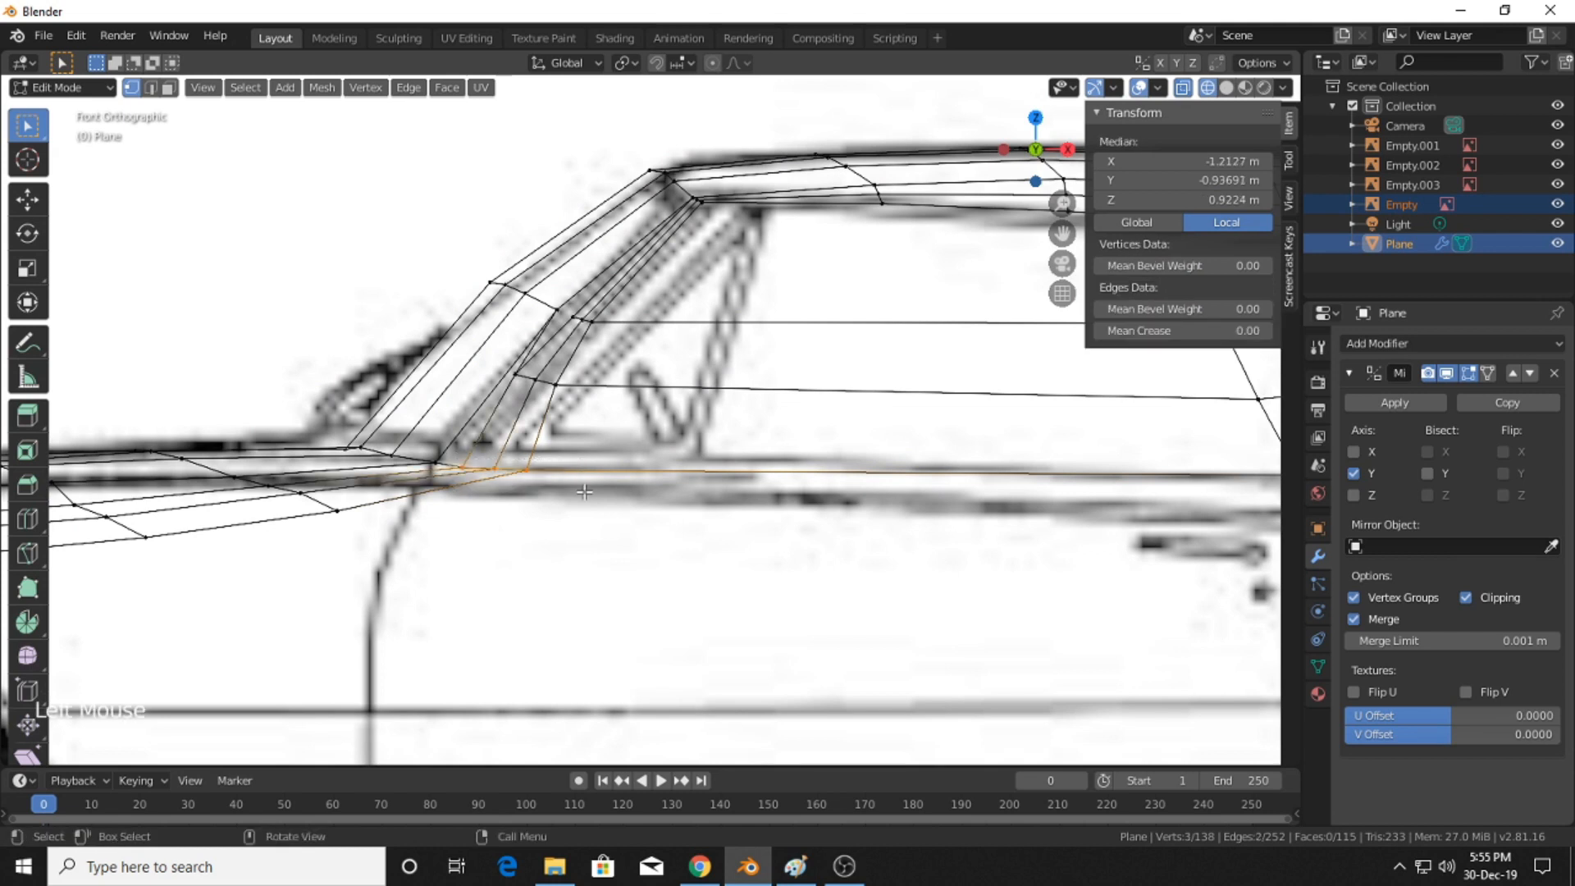
key("g")
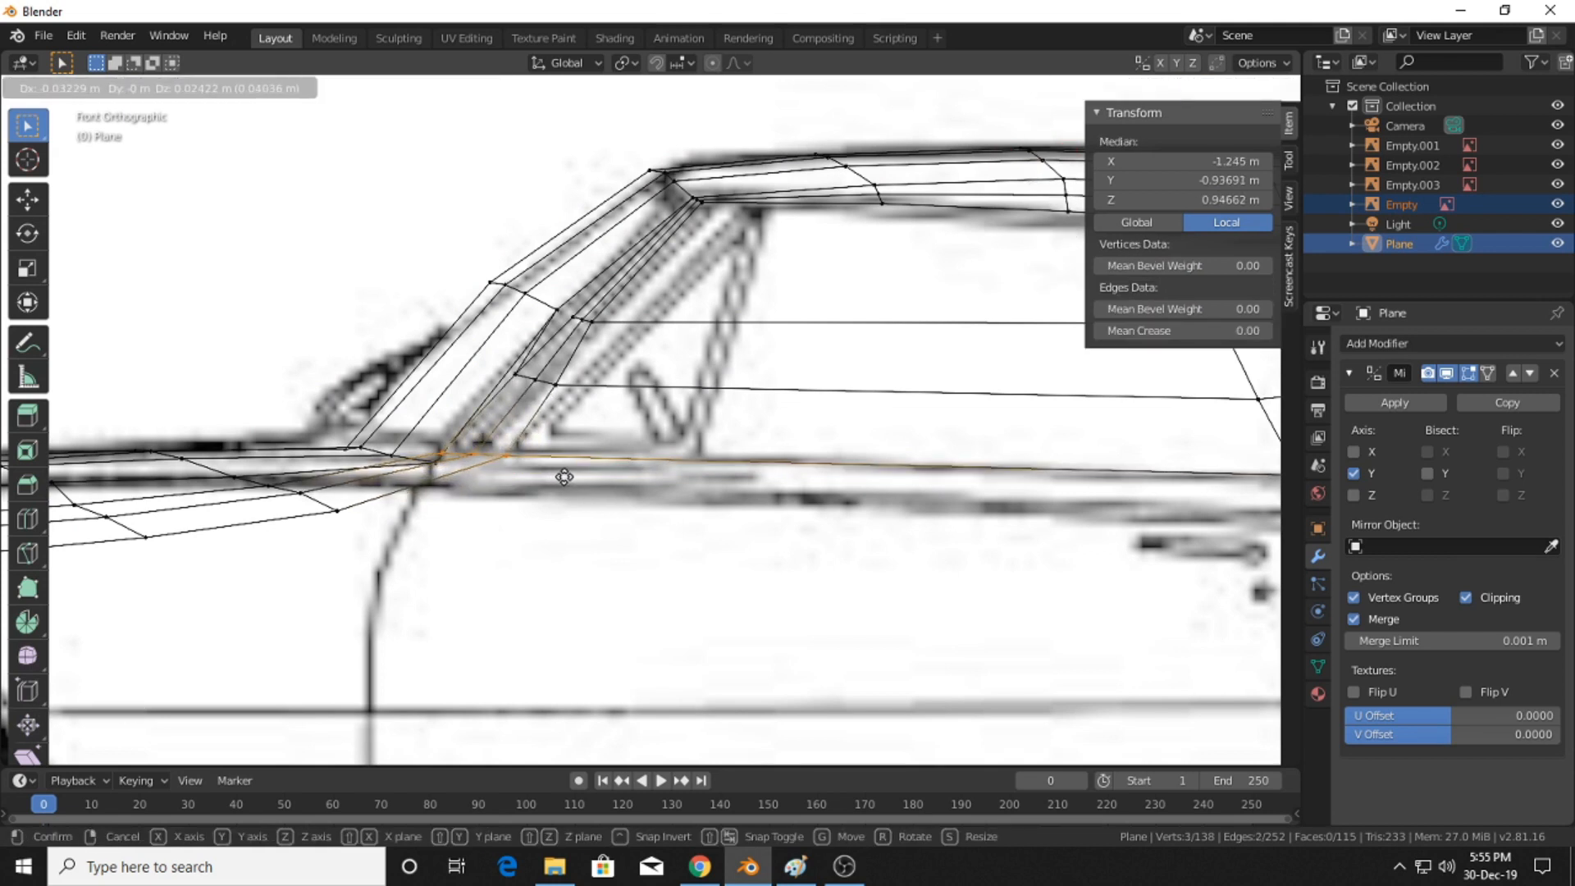
left_click(563, 476)
- Move three windshield base vertices to about X -1.286 m, Z 0.973 m; X -1.351 m, Z 0.962 m; and X -1.278 m, Z 0.956 m
left_click(435, 456)
key("g")
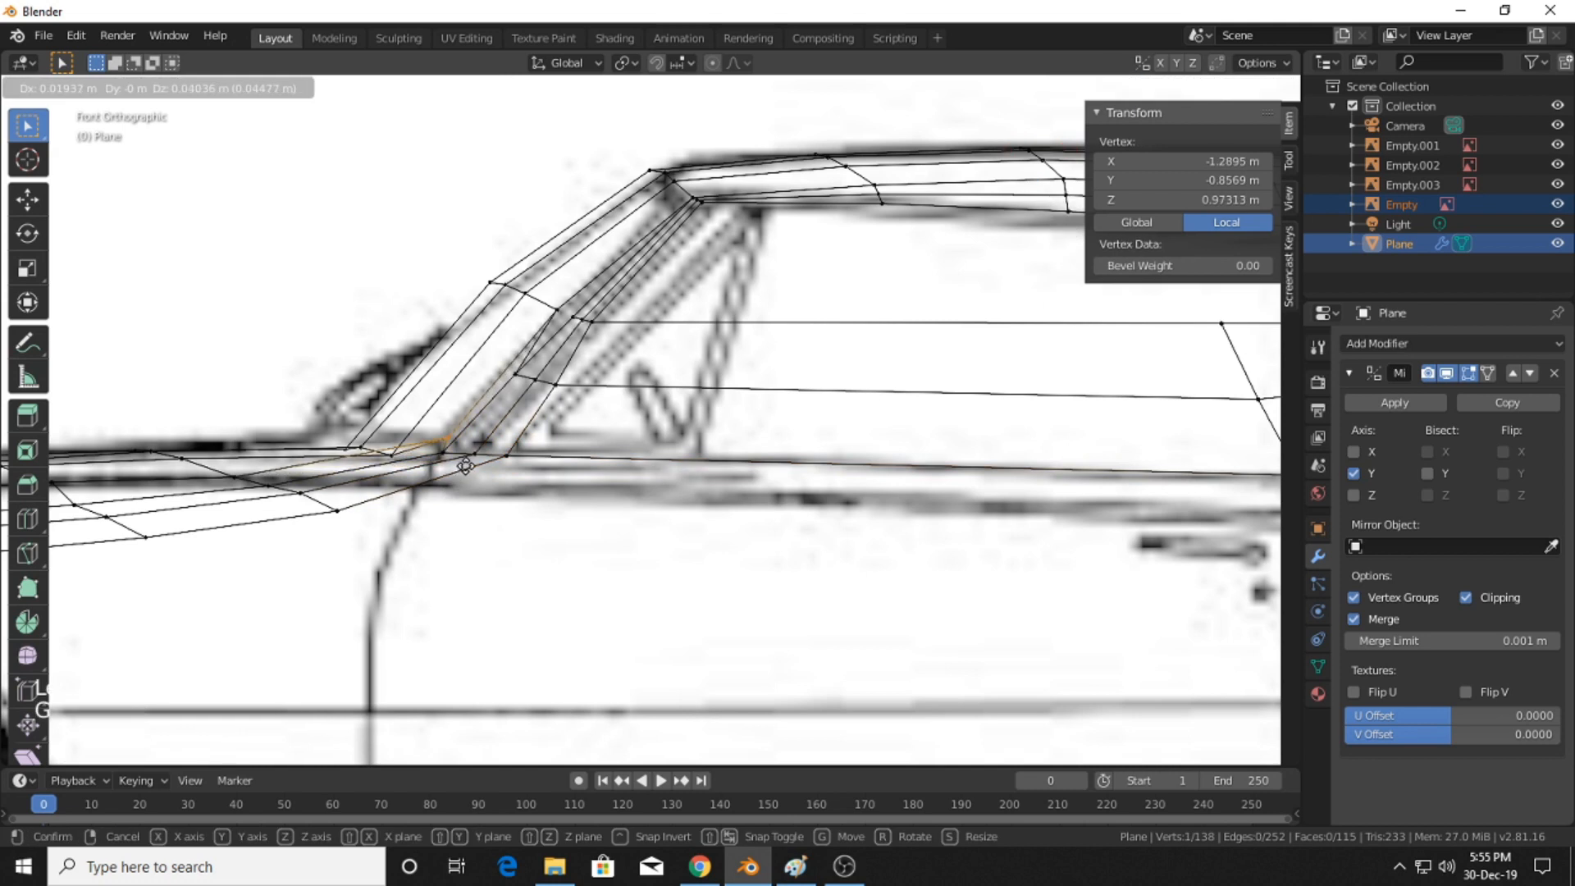
left_click(465, 465)
left_click(416, 461)
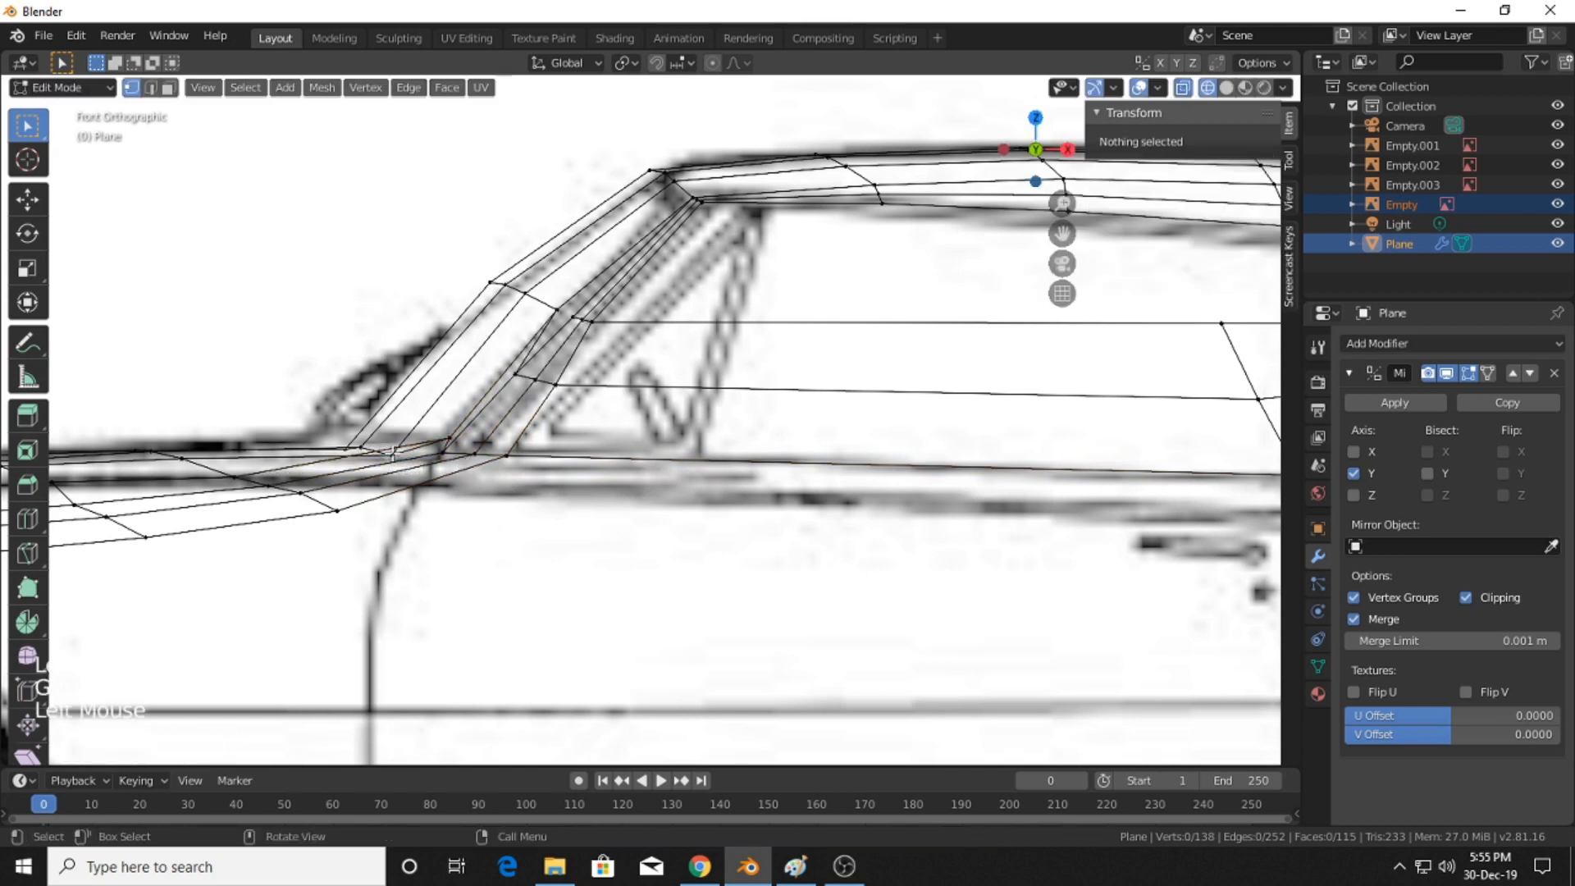
left_click(393, 452)
key("g")
left_click(432, 457)
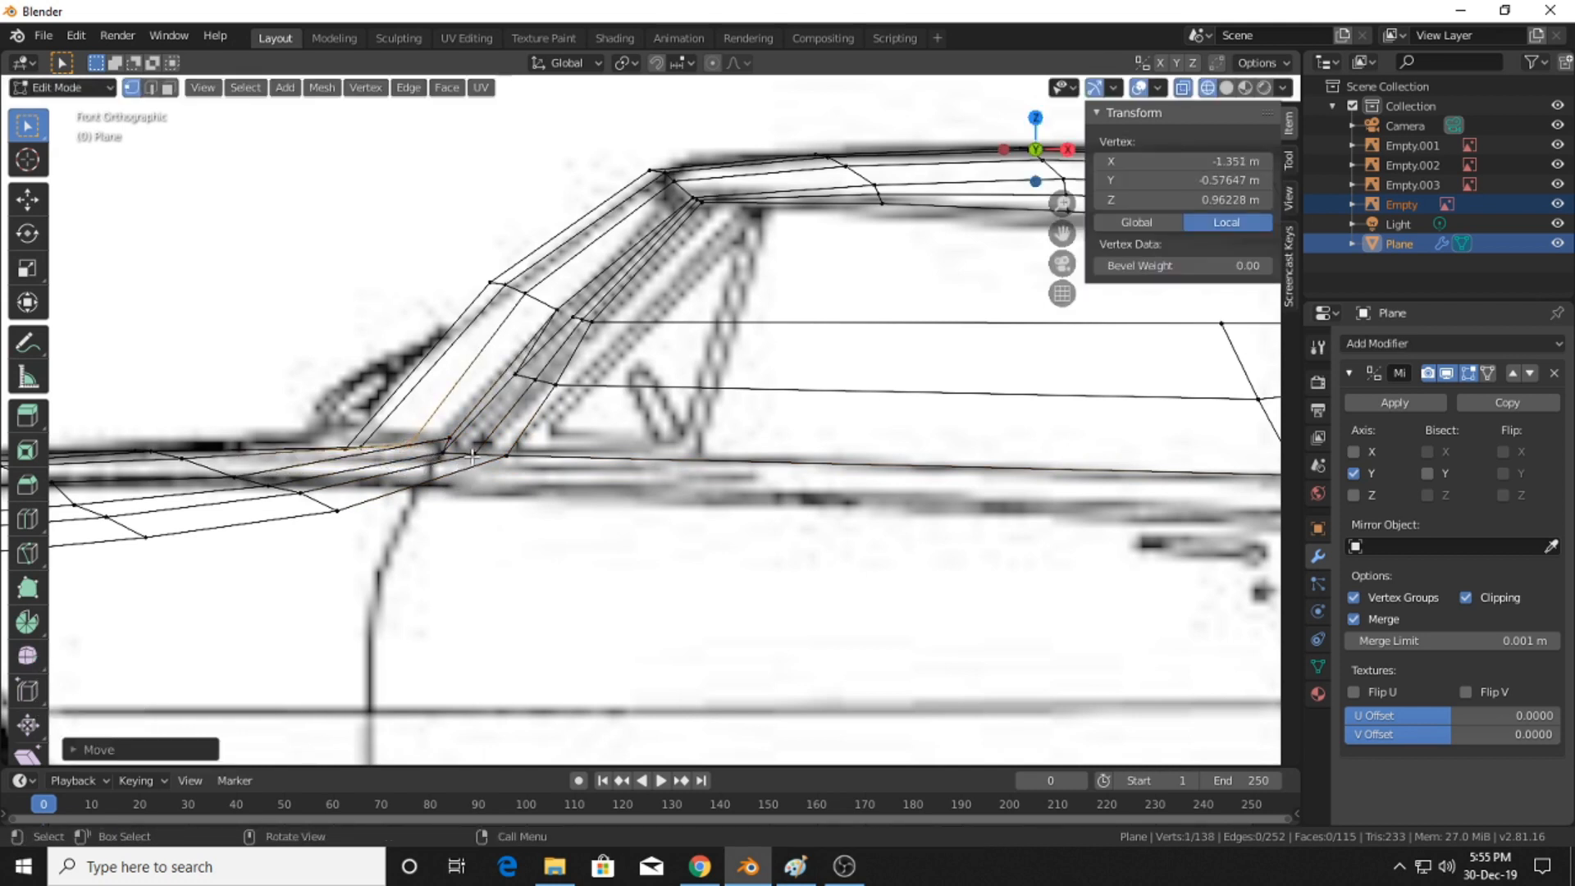
left_click(457, 457)
key("g")
left_click(476, 461)
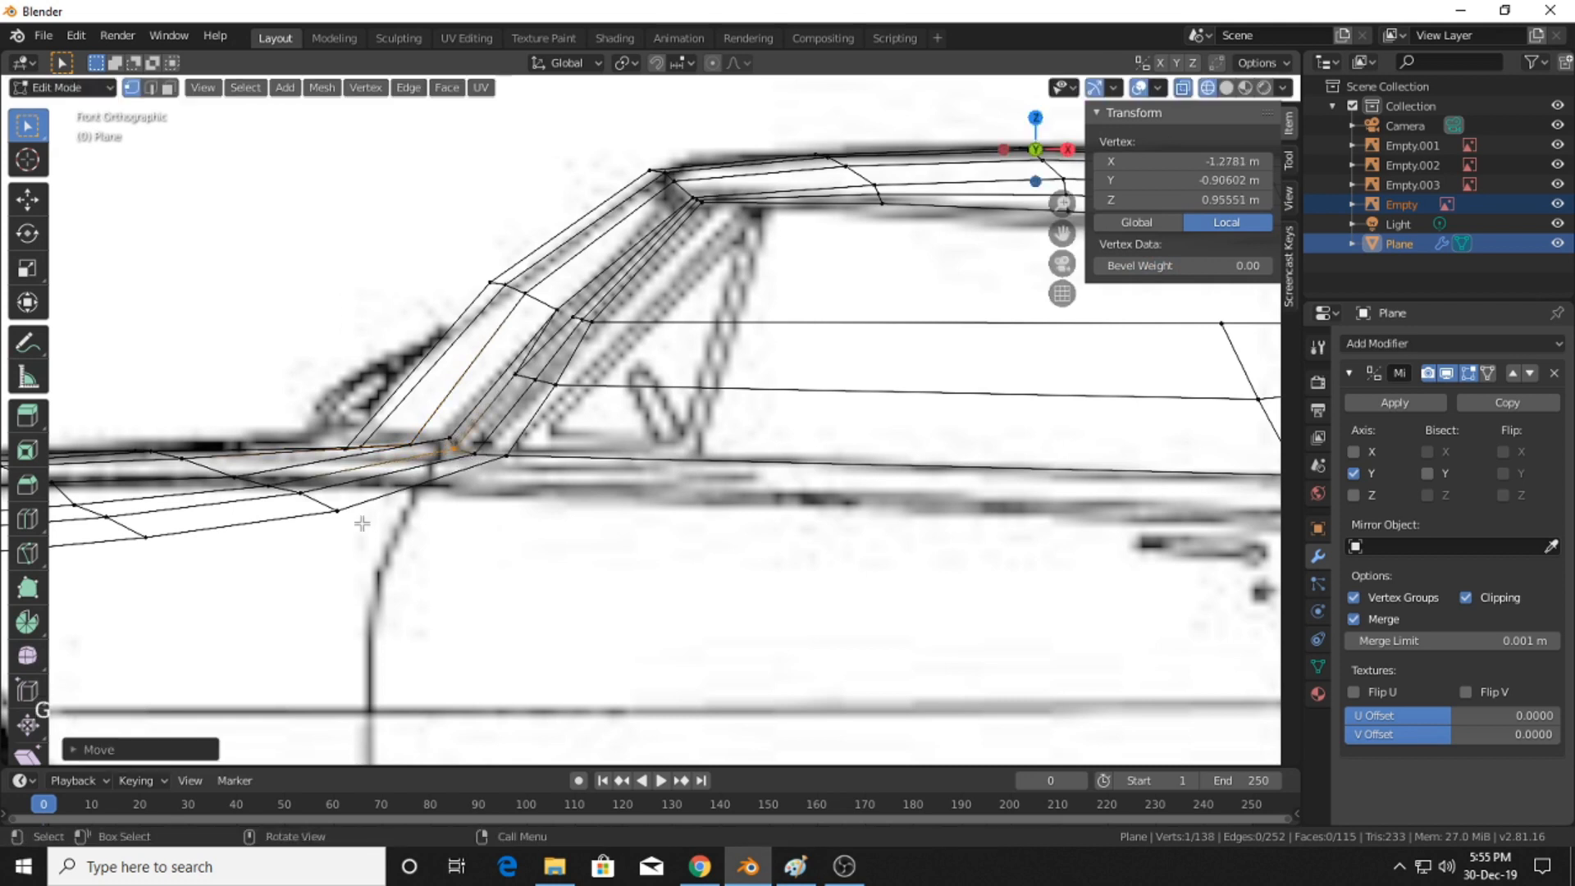
- Move the outer fender strip vertex ahead of the pillar to about X -1.43 m, Z 0.894 m, and shift its neighbouring strip vertex rearward
left_click(351, 515)
key("g")
left_click(400, 504)
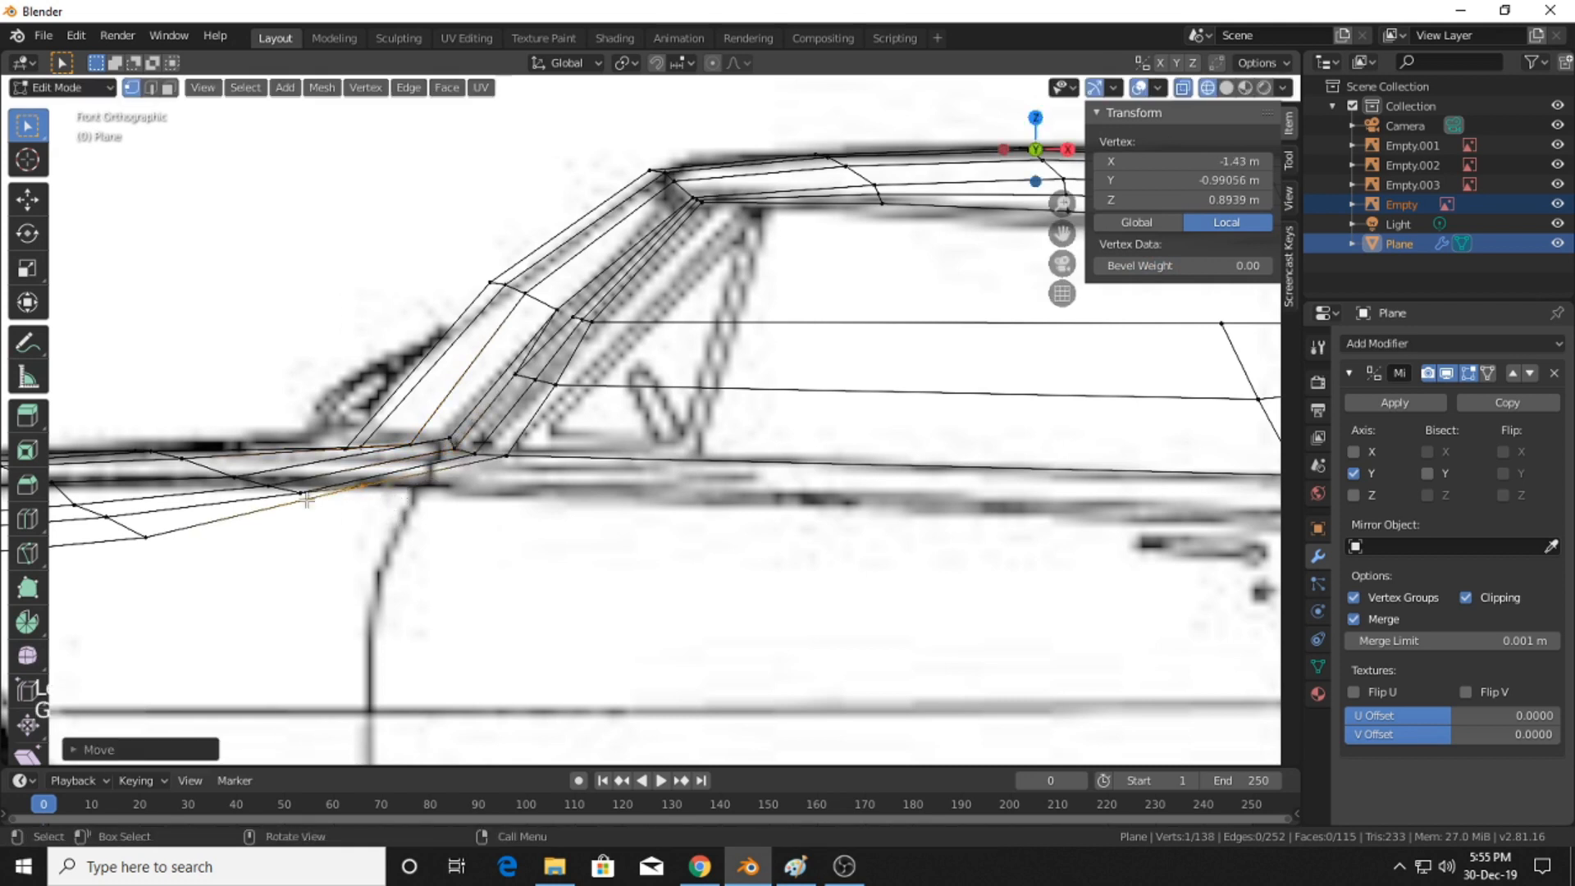
key("g")
left_click(327, 494)
scroll(411, 556, "down", 3)
middle_click_drag(411, 555, 1094, 259, "shift")
- Slide the hood's corner vertex at the windshield base forward along X to about -1.339 m, and its inner neighbour to about -1.389 m
left_click(714, 538)
left_click(1047, 155)
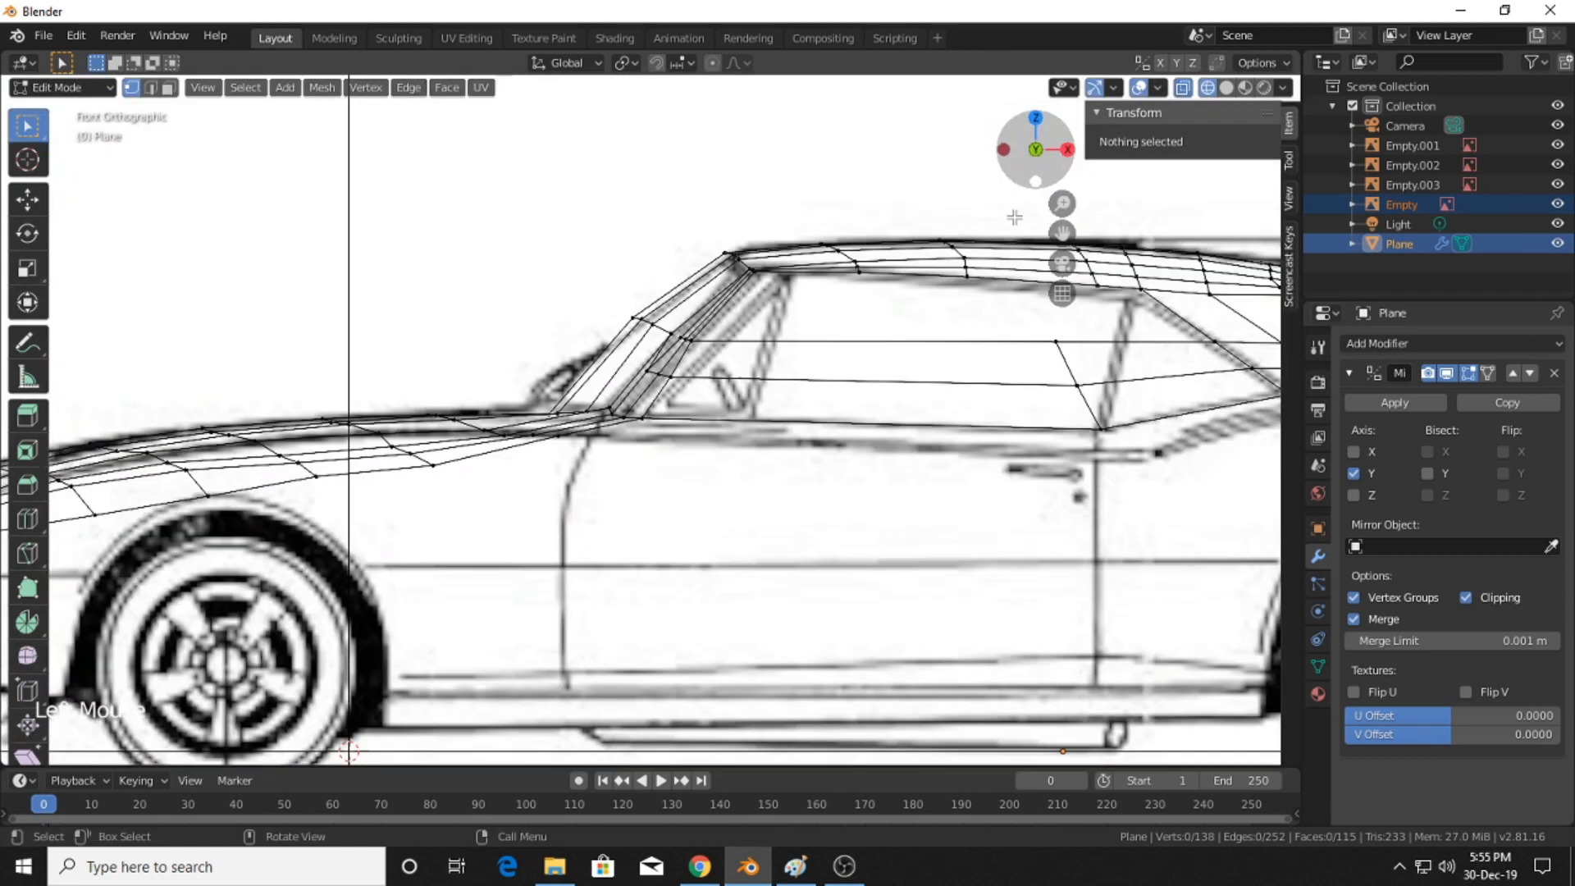
middle_click_drag(1047, 155, 911, 511)
left_click(453, 446)
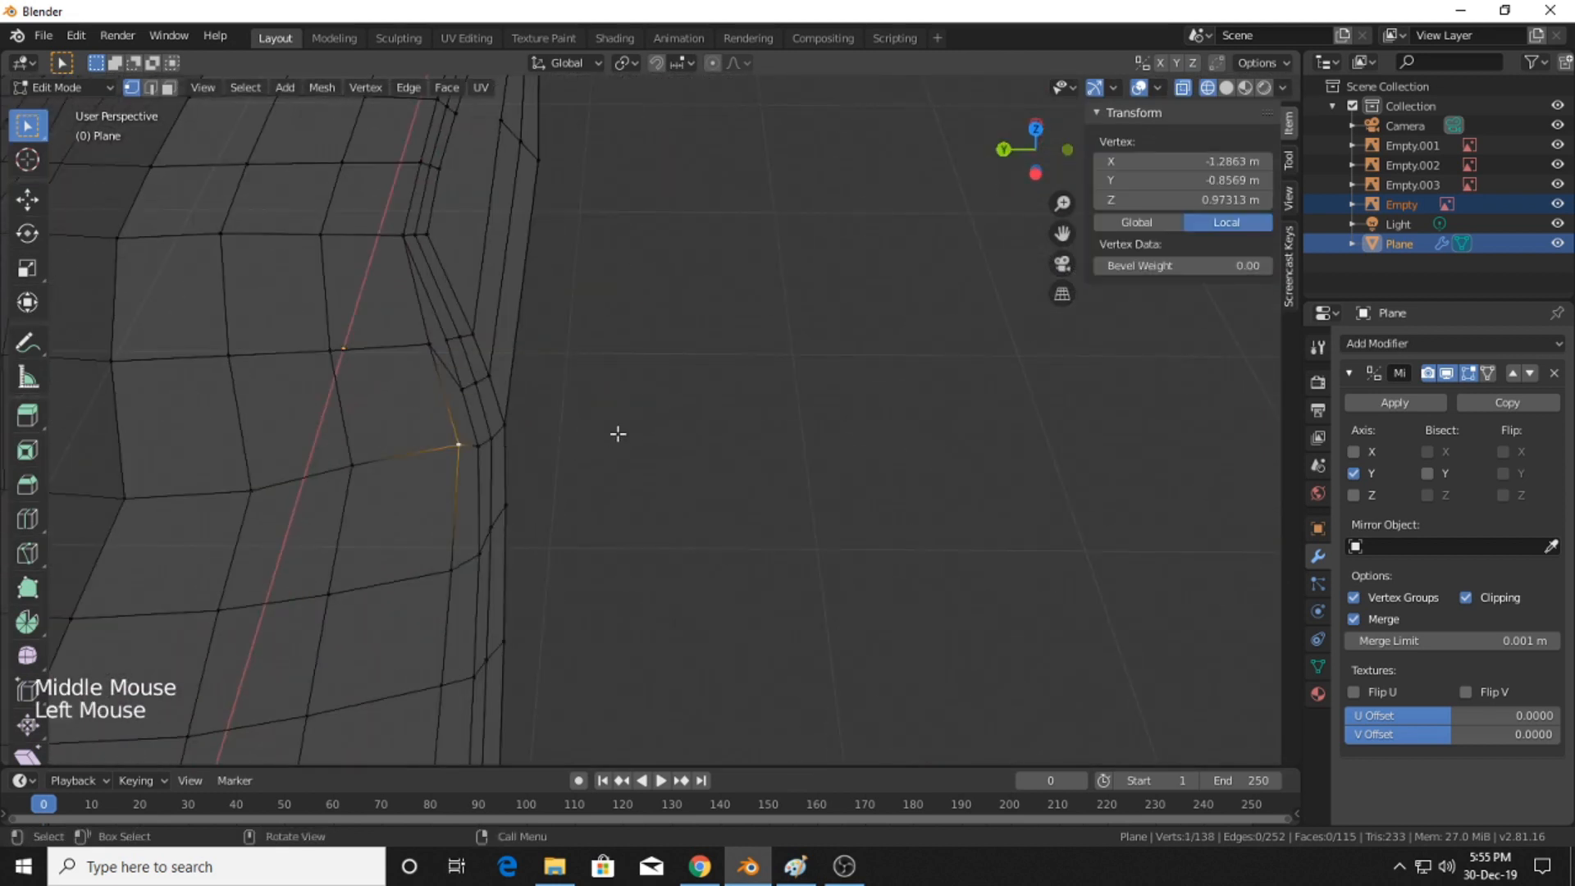
key("g")
key("x")
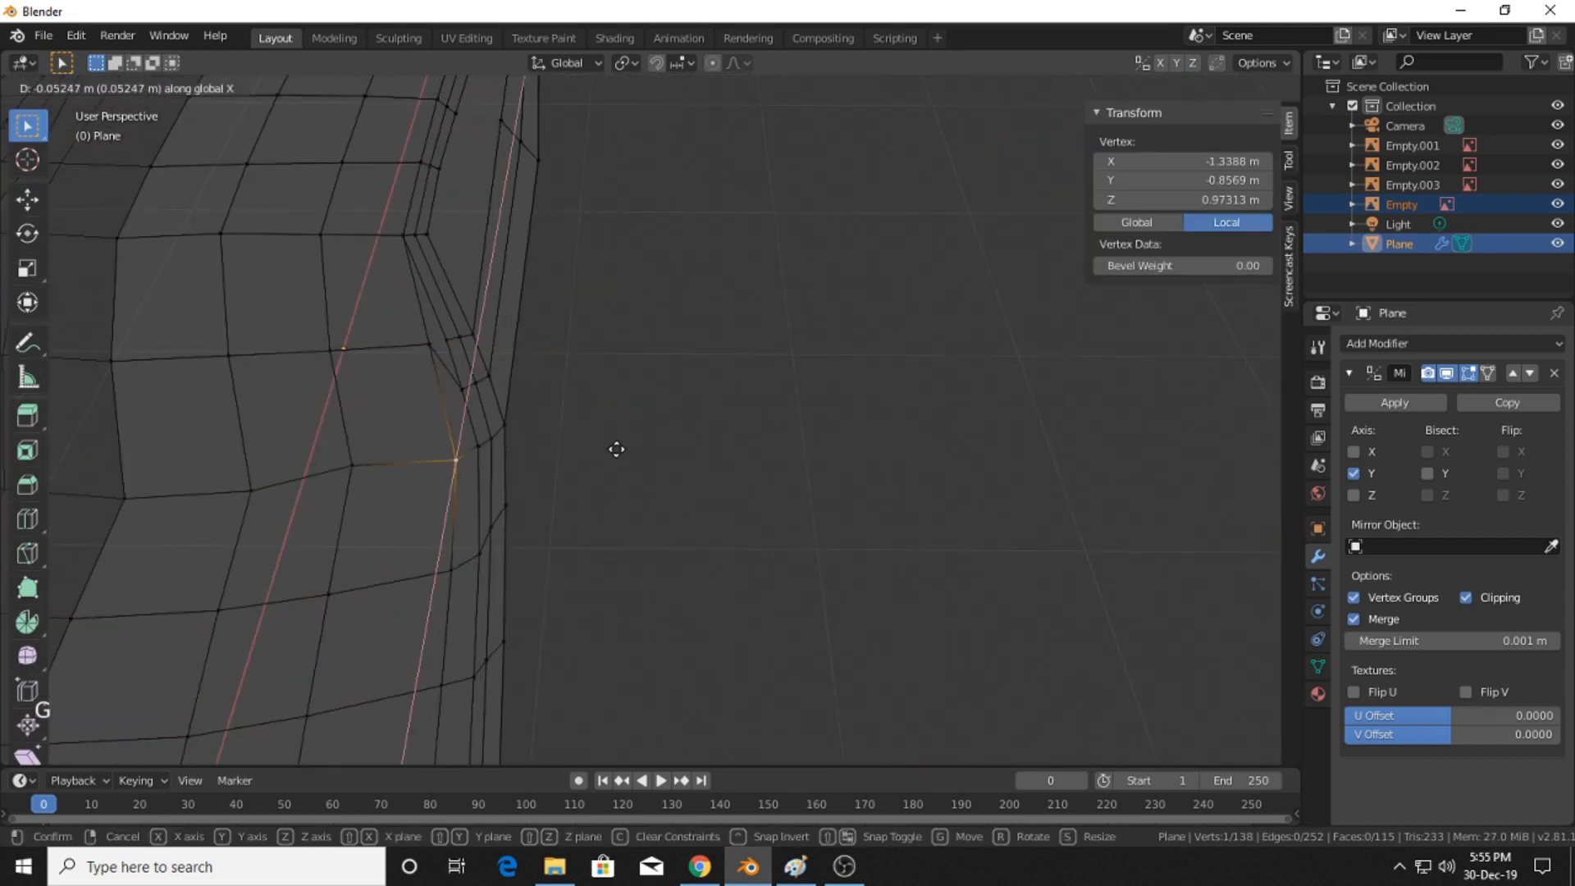
key("g")
left_click(369, 472)
key("x")
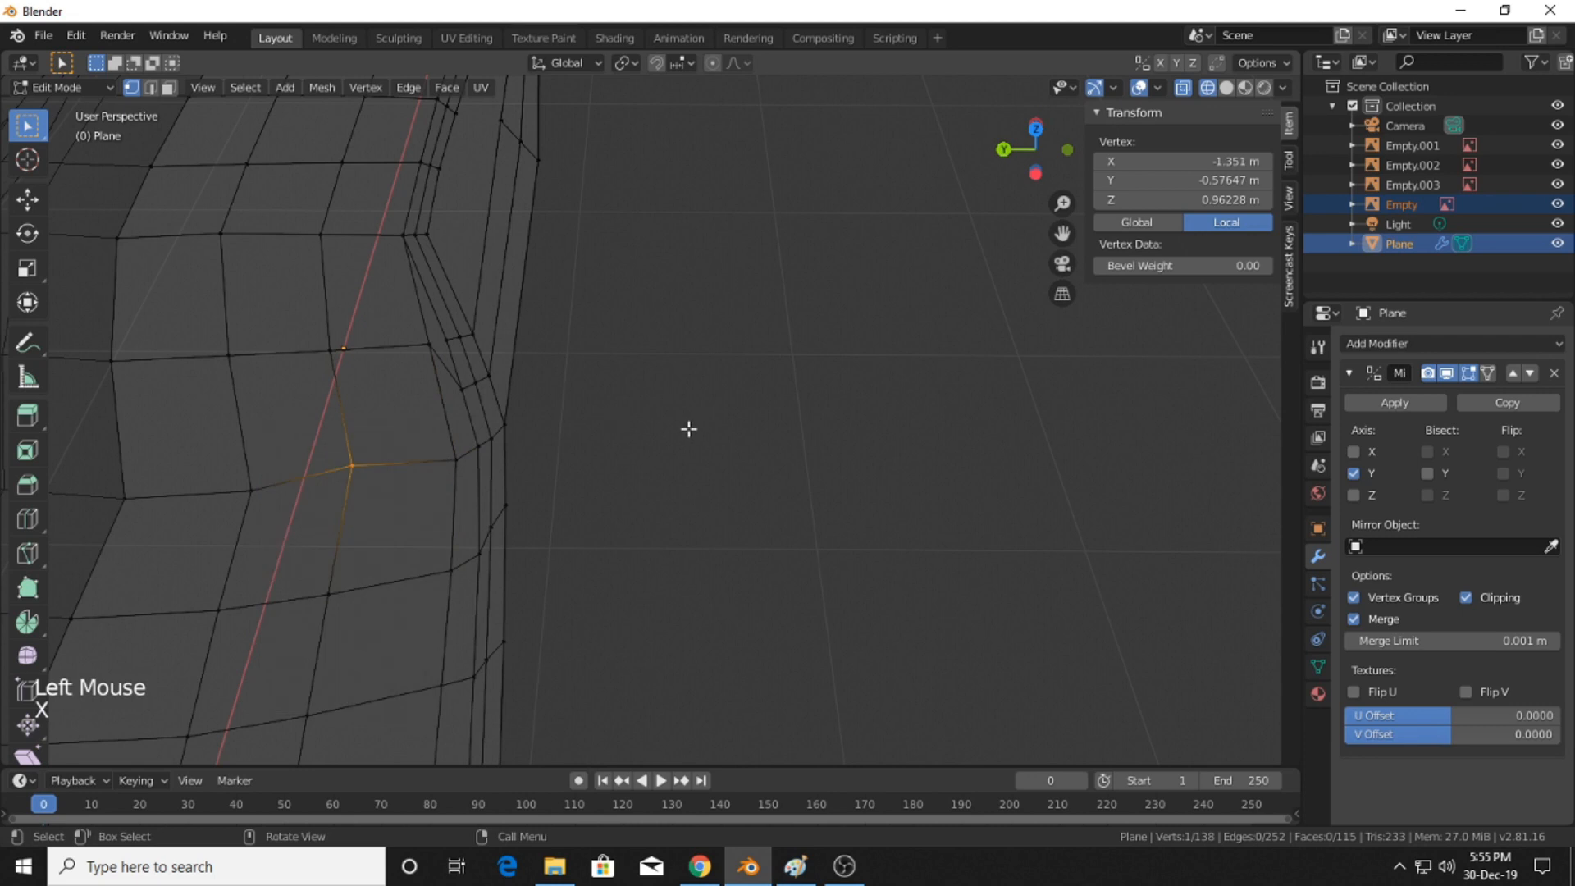
key("g")
key("x")
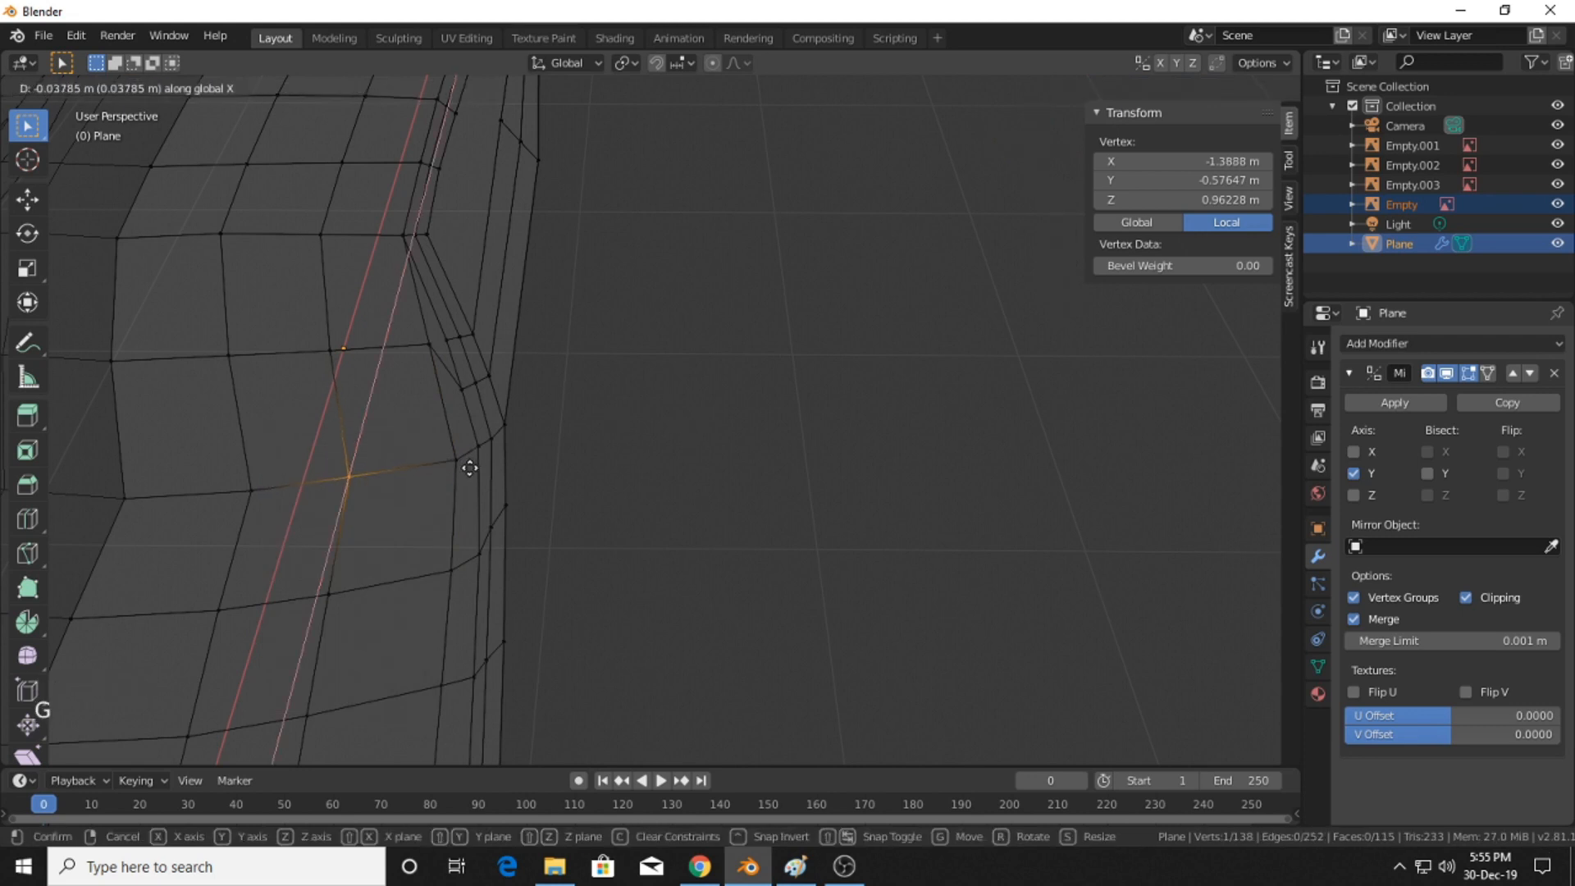
left_click(469, 468)
- Box-select the three inner windshield base vertices in side view and move them to a median of about X -1.436 m, Z 0.978 m
middle_click_drag(900, 467, 662, 447)
left_click(1038, 210)
left_click(1058, 168)
scroll(371, 436, "up", 3)
middle_click_drag(368, 435, 496, 438, "shift")
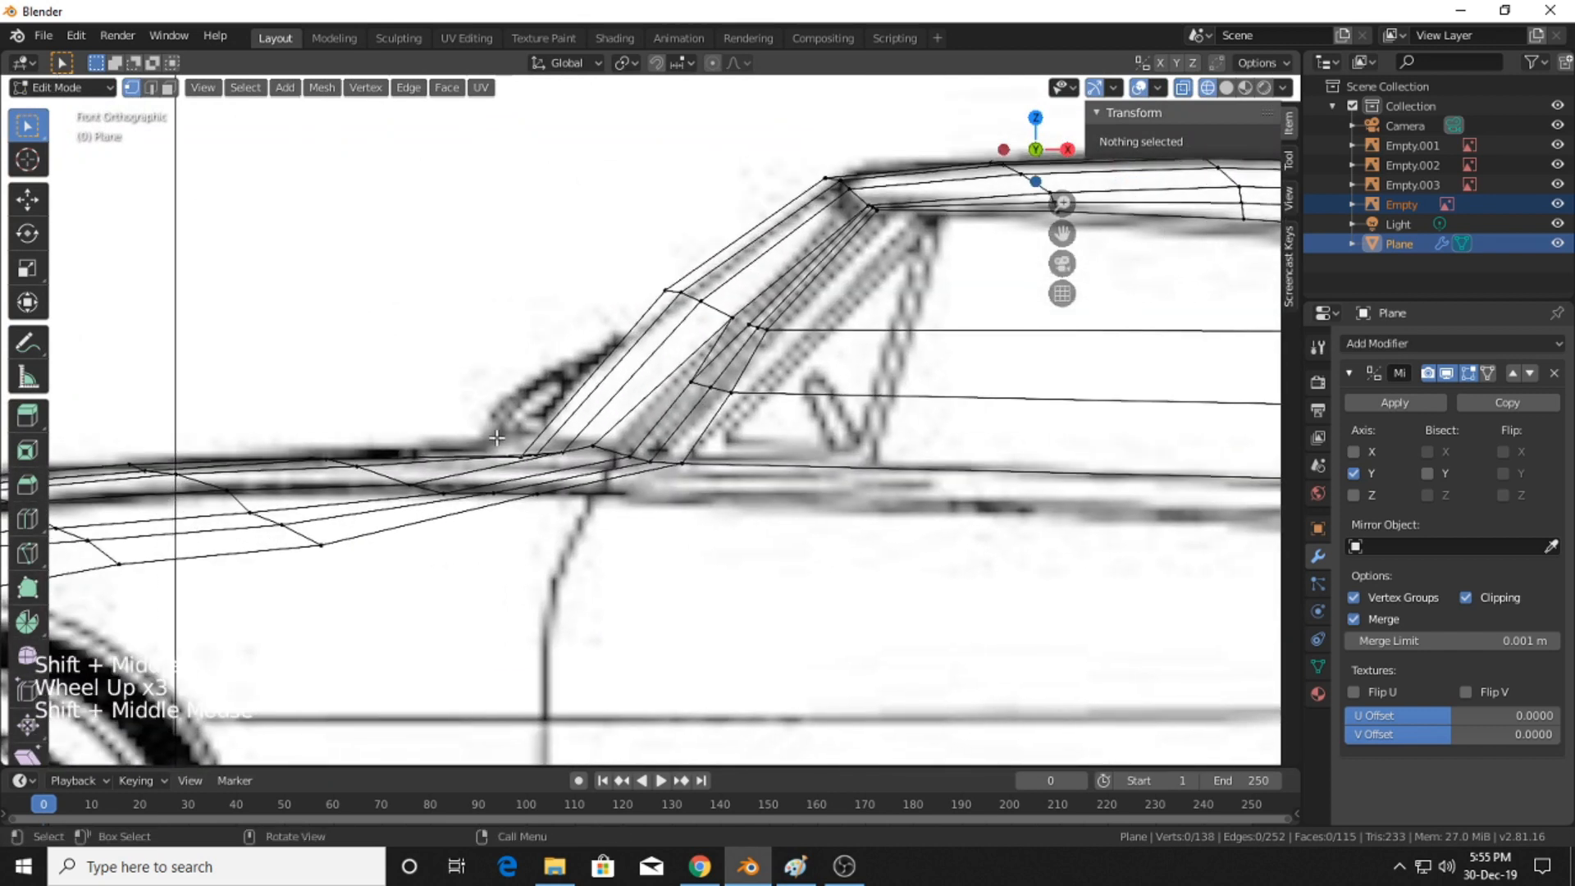
left_click_drag(582, 486, 572, 465)
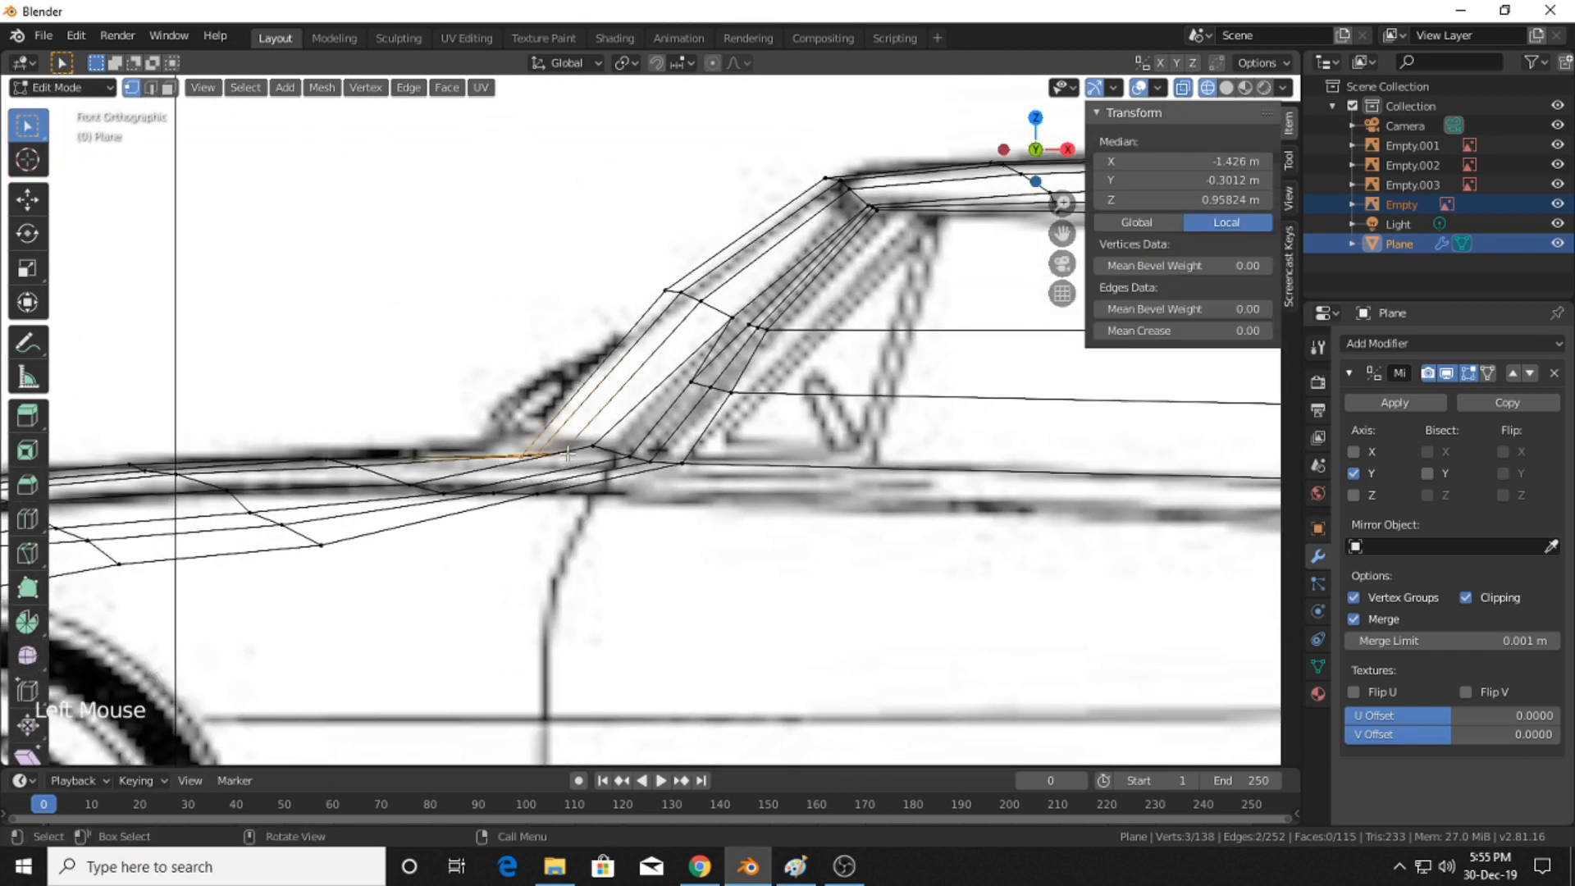
key("g")
left_click(562, 444)
scroll(562, 448, "down", 3)
middle_click_drag(562, 447, 598, 473)
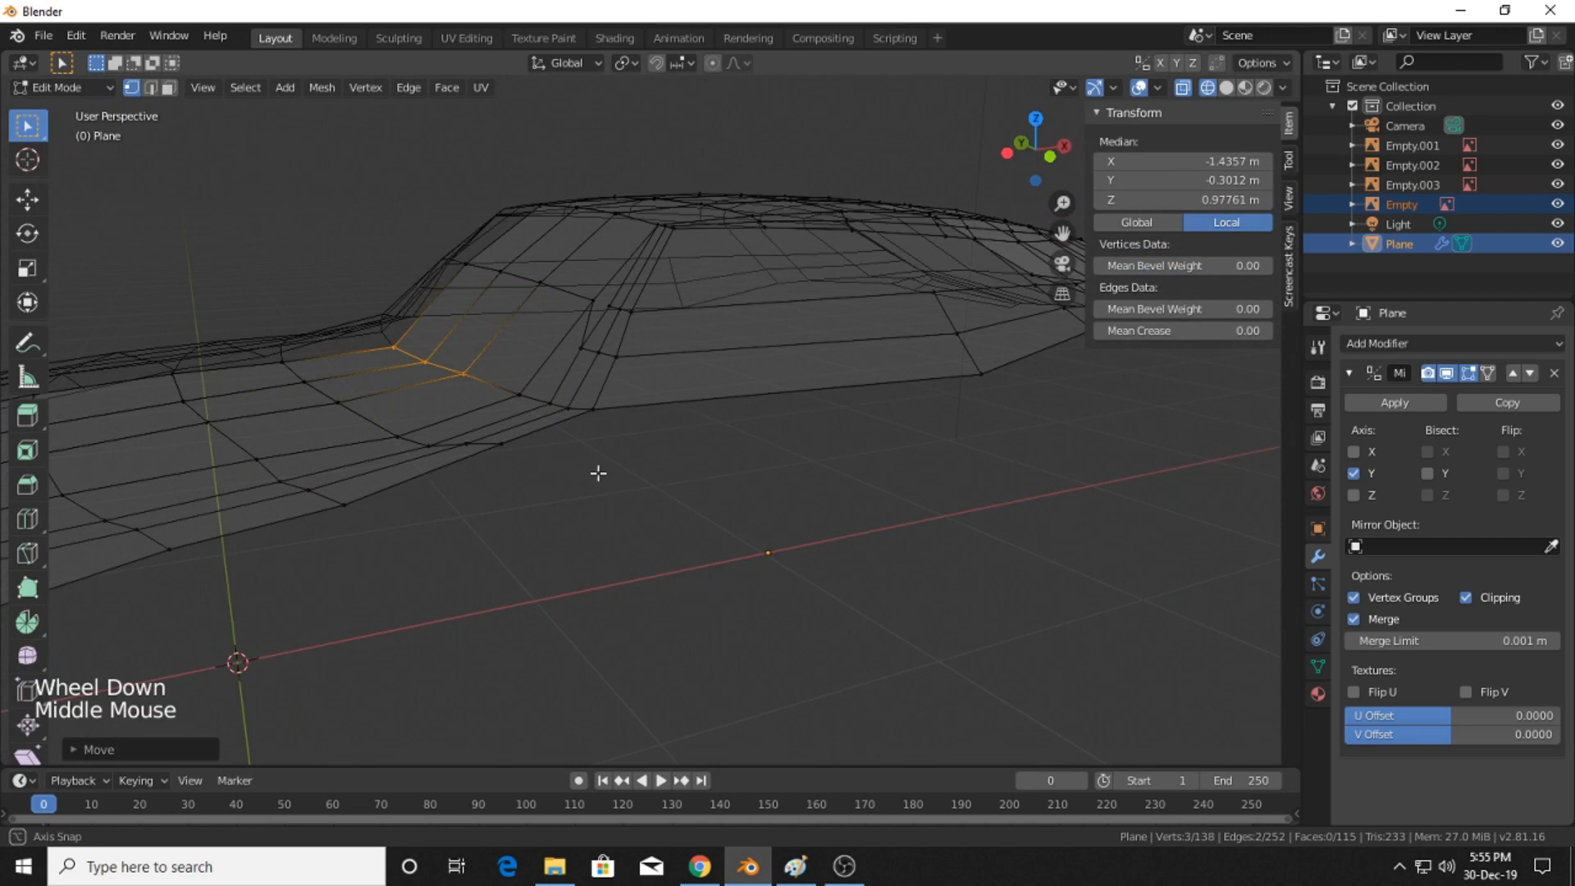
left_click(679, 552)
scroll(722, 552, "down", 2)
middle_click_drag(738, 552, 621, 542)
- Select the two vertices at the ends of the side window's lower edge and extrude the edge down to the door's bottom line
left_click(1043, 155)
middle_click_drag(693, 469, 615, 451, "shift")
scroll(507, 474, "up", 2)
scroll(590, 475, "up", 2)
middle_click_drag(501, 480, 568, 479, "shift")
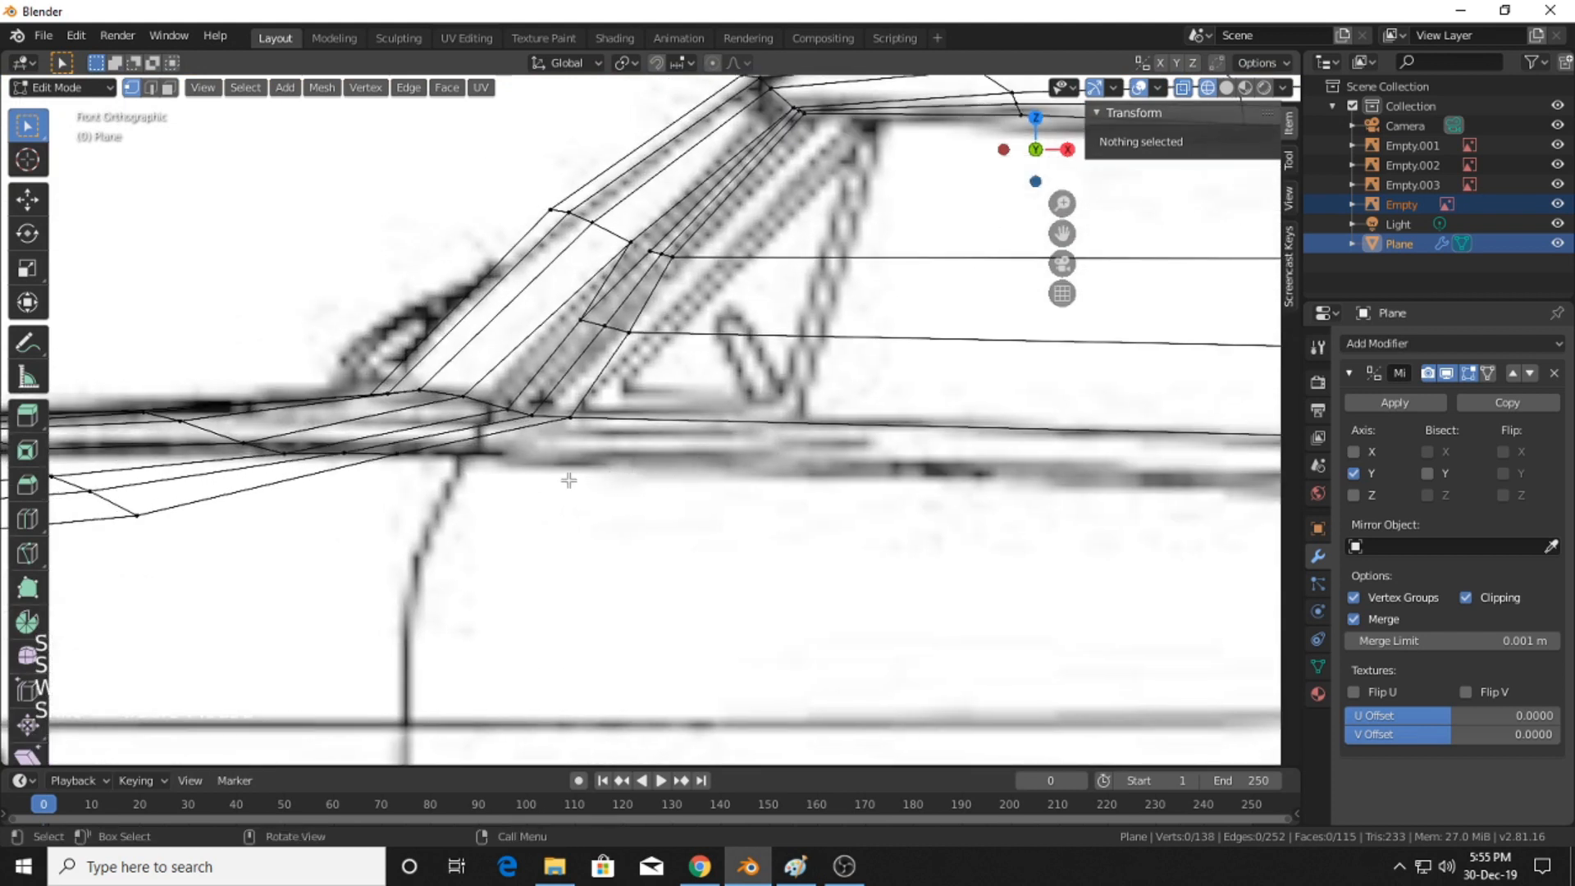
left_click(571, 417)
middle_click_drag(666, 458, 448, 452, "shift")
scroll(571, 465, "down", 1)
scroll(566, 418, "down", 2)
left_click(945, 438, "shift")
middle_click_drag(909, 509, 846, 481, "shift")
scroll(870, 488, "down", 1)
scroll(847, 480, "up", 1)
key("e")
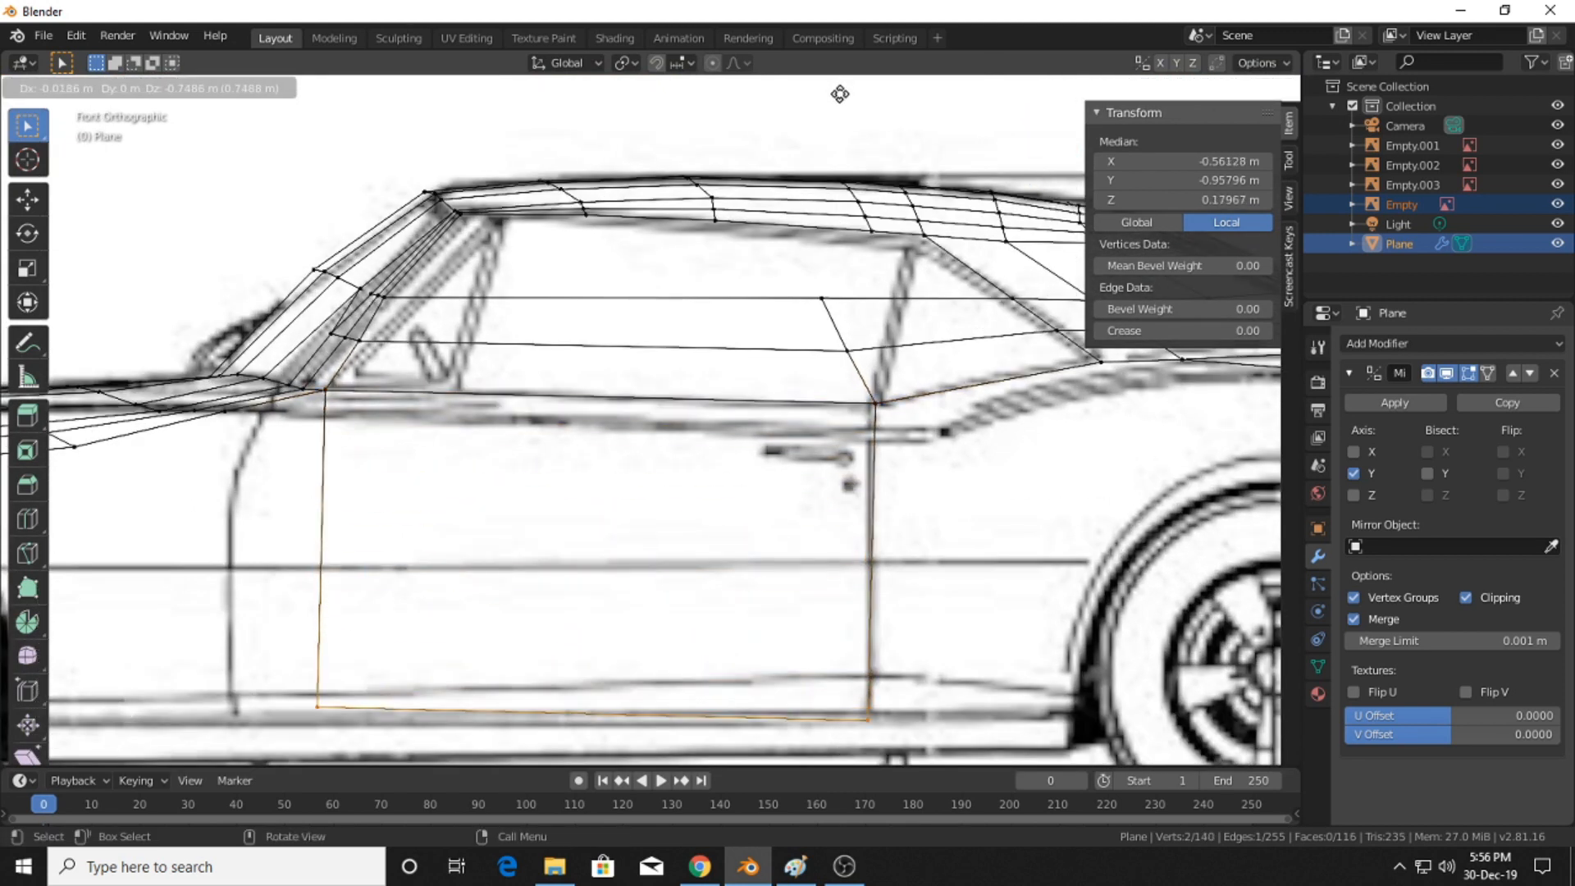
left_click(743, 121)
- Move the door panel's lower front vertex onto the blueprint's door corner at about X -1.411 m, Z 0.165 m
middle_click_drag(429, 468, 485, 527, "shift")
left_click(400, 666)
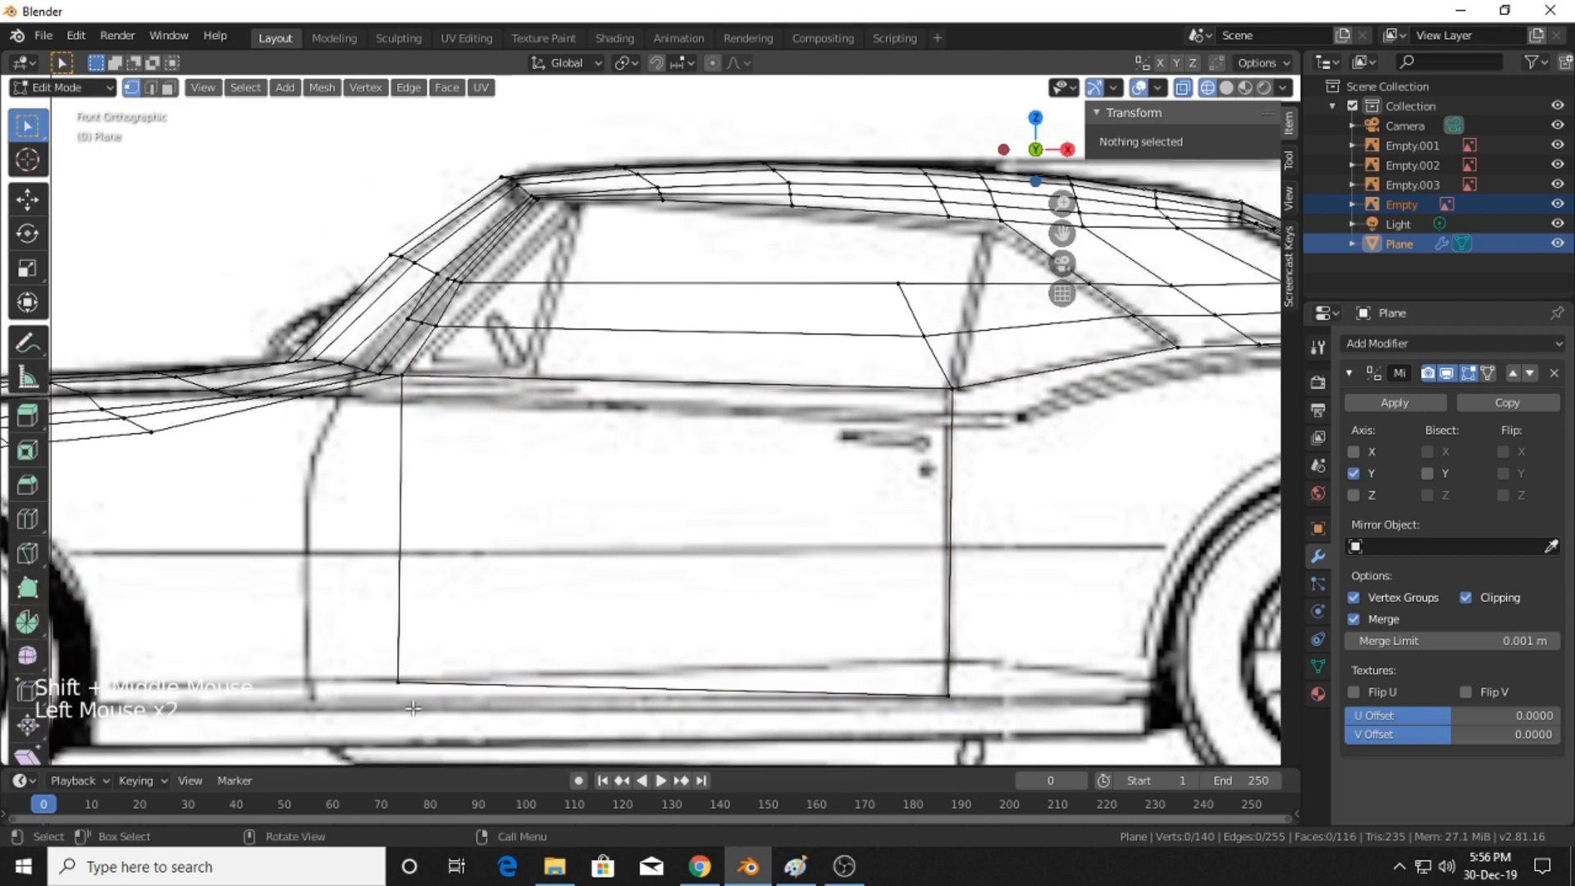
left_click(402, 684)
key("g")
left_click(461, 614)
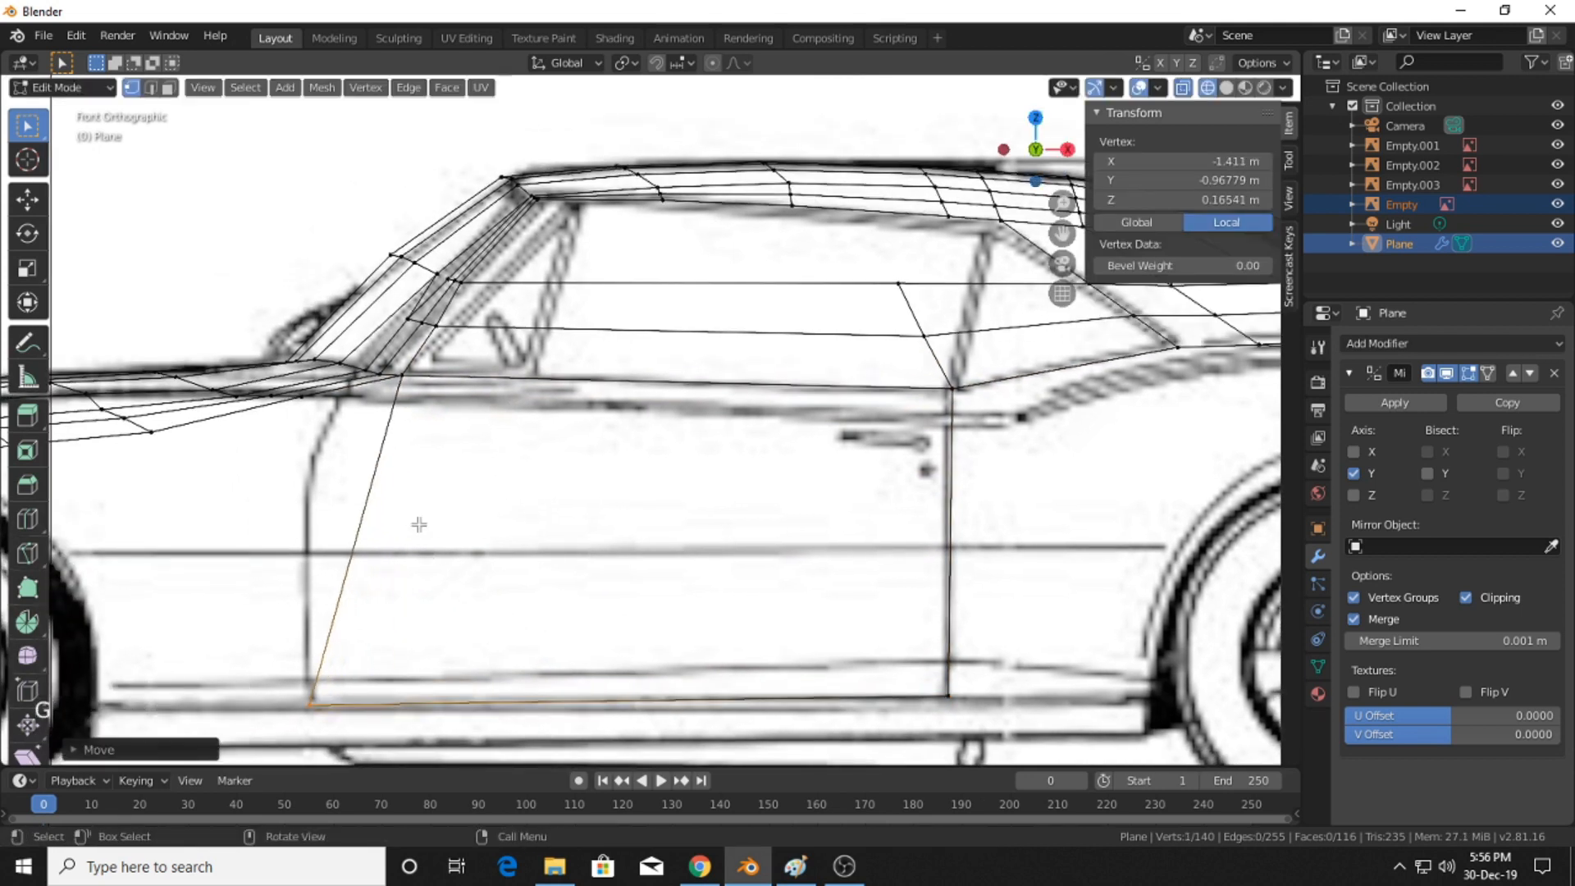
- Move the door panel's upper front vertex to the top of the blueprint's door seam at about X -1.315 m, Z 0.896 m
left_click(395, 366)
scroll(528, 450, "up", 2)
scroll(534, 450, "up", 2, "shift")
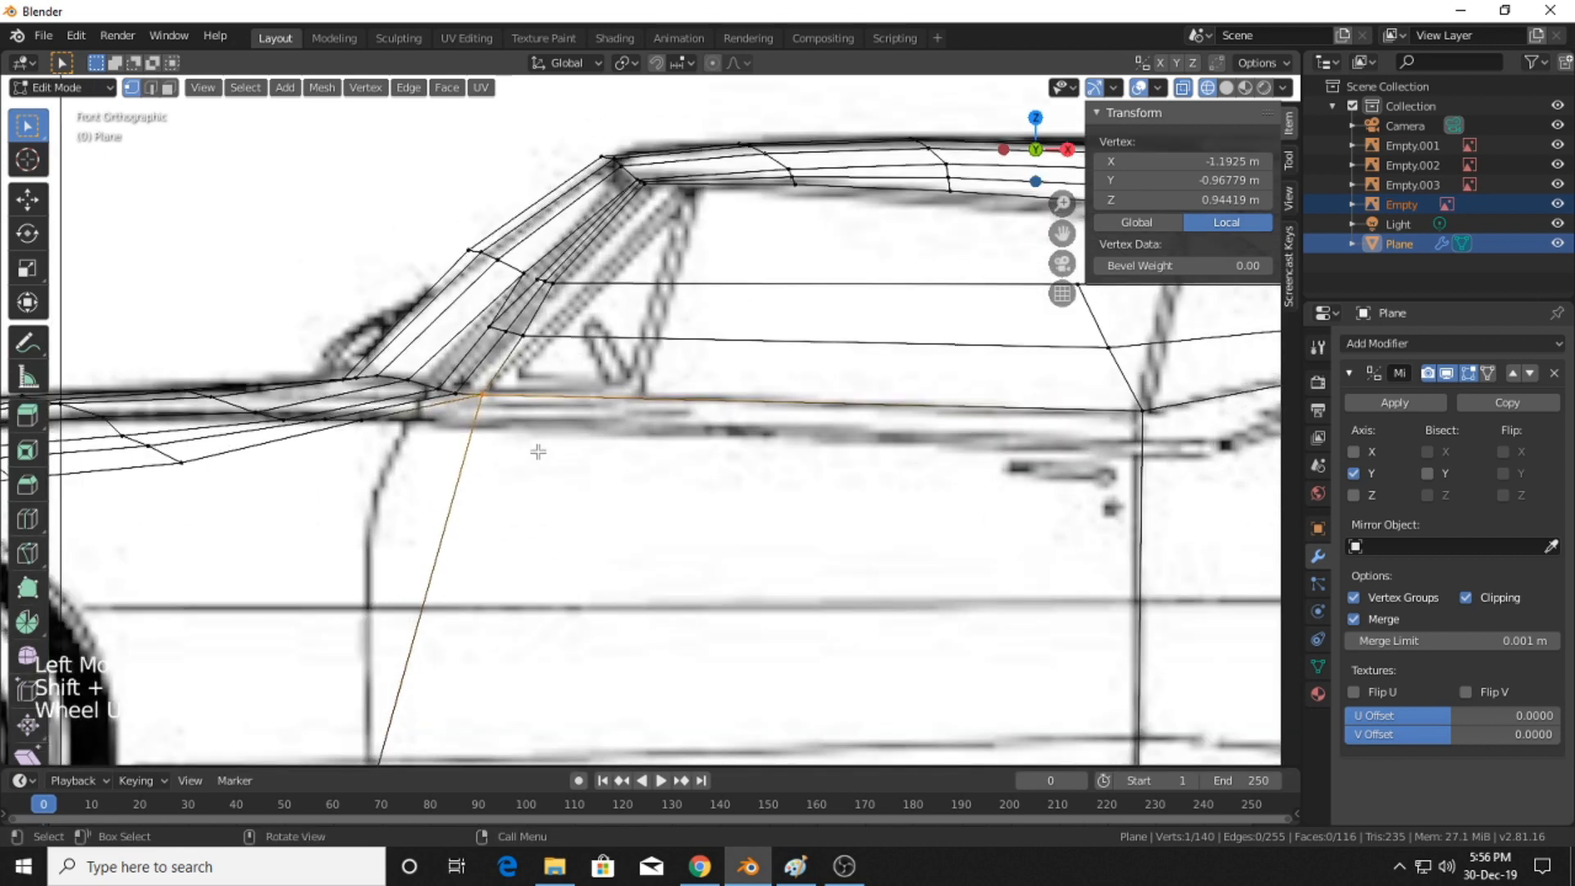
key("g")
left_click(489, 439)
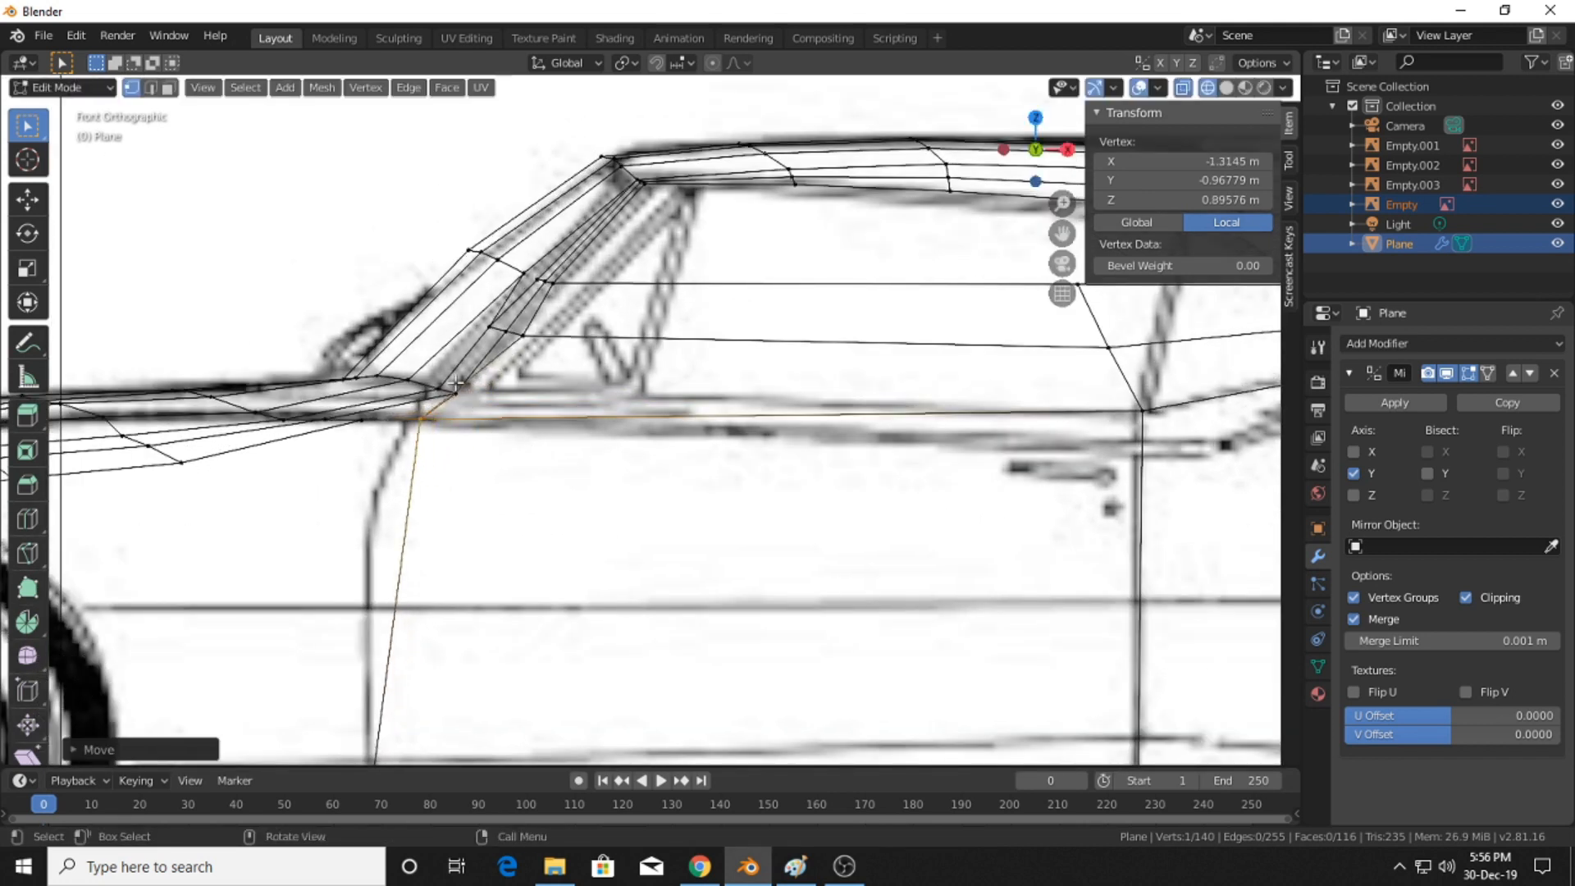
scroll(492, 432, "up", 2)
middle_click_drag(492, 432, 619, 490)
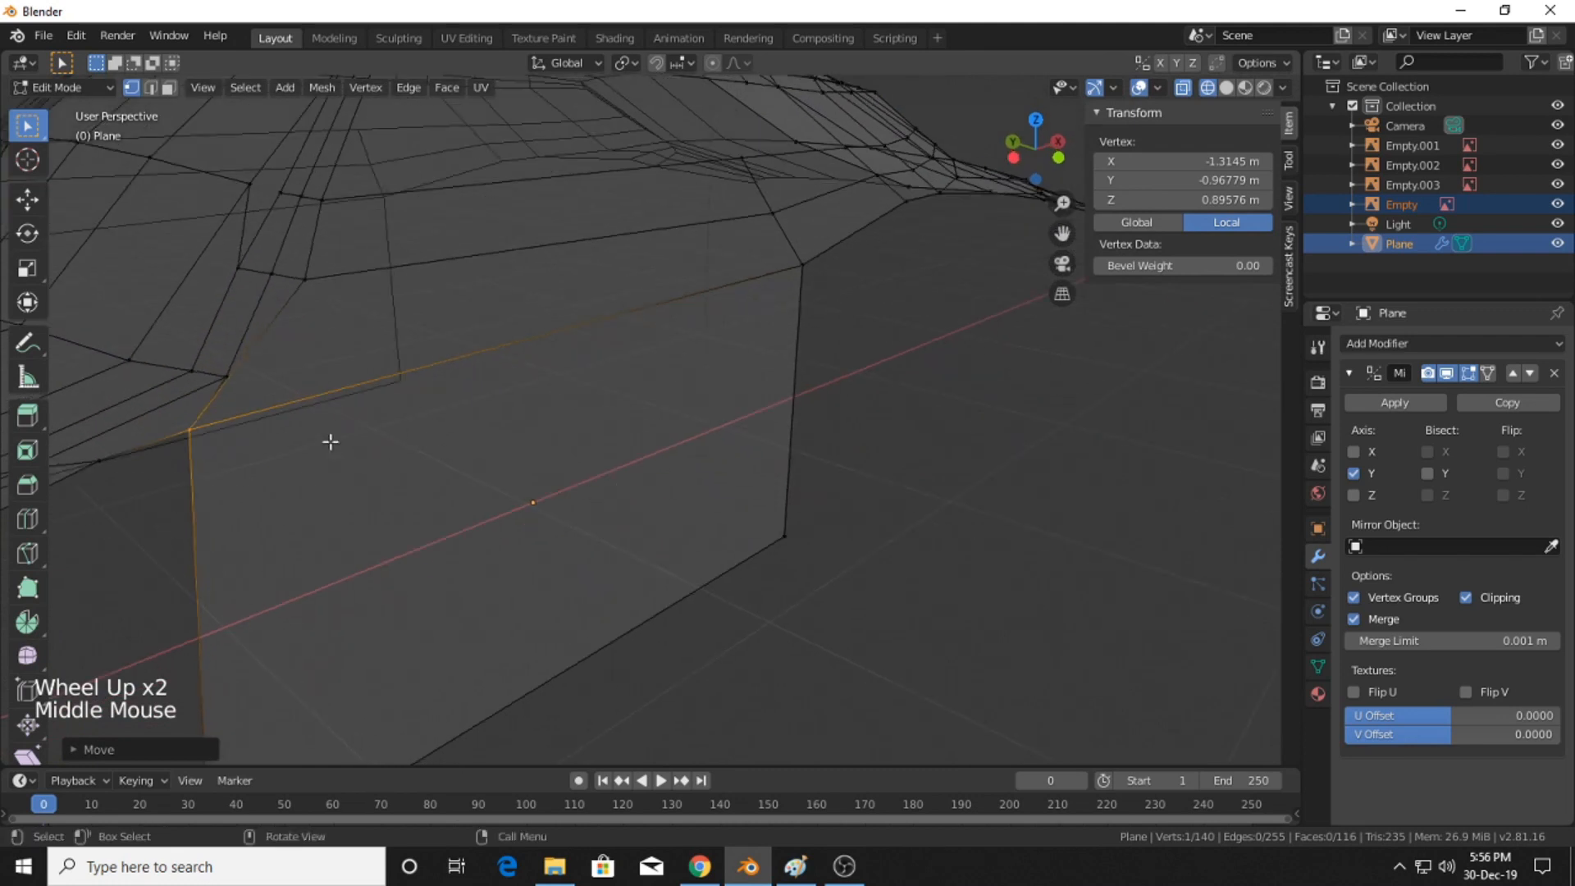
- Add a horizontal loop cut across the upper door at about Z 0.742 m and move its front vertex onto the blueprint seam at X -1.407 m
left_click(220, 369)
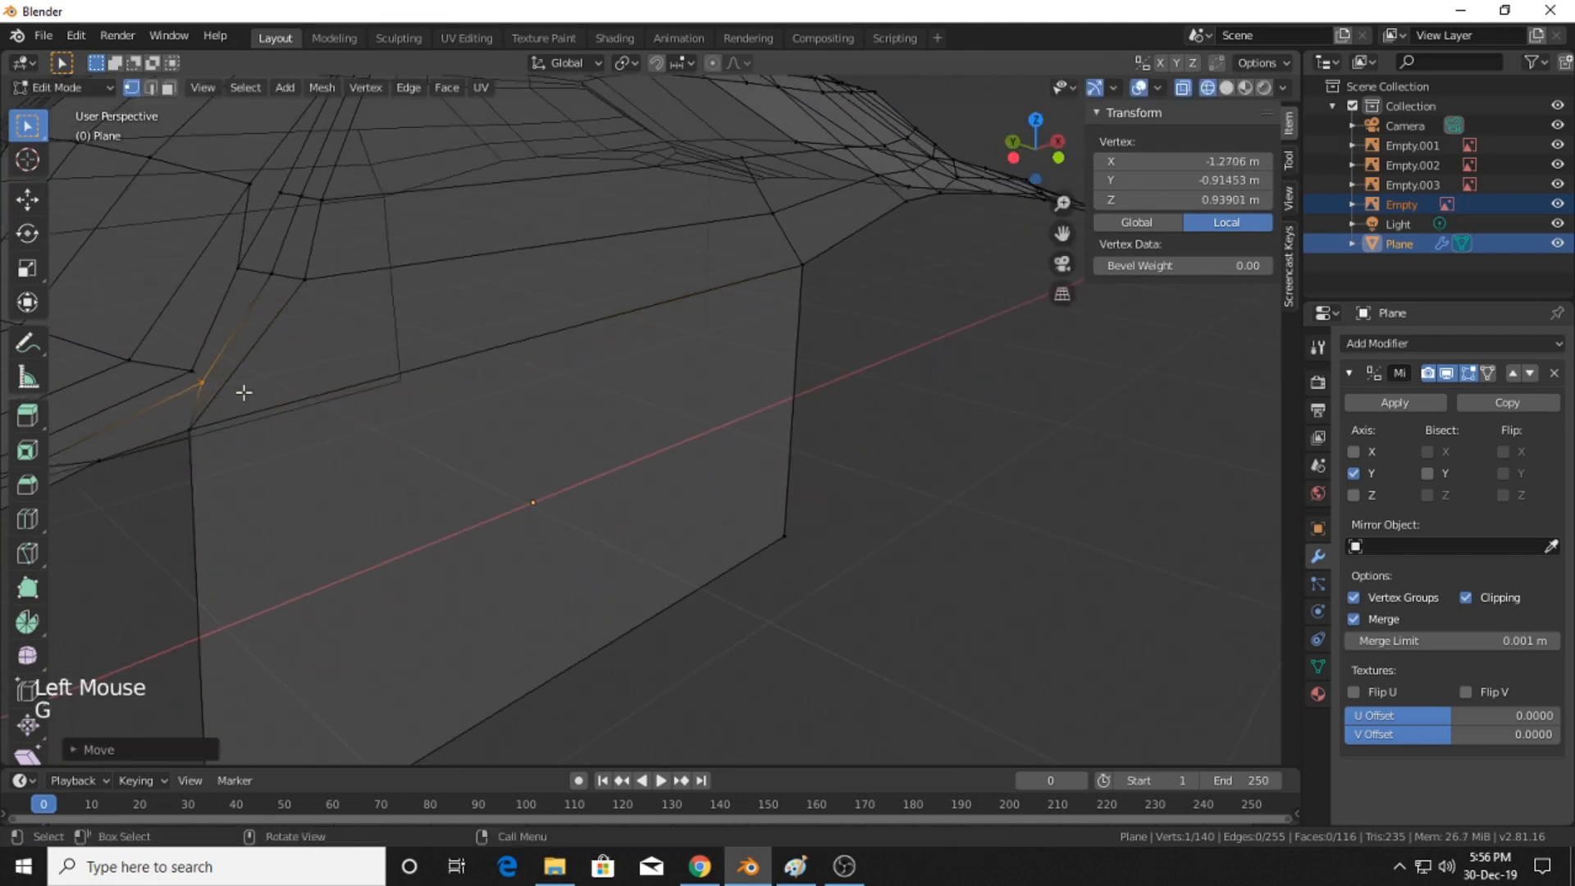
left_click(1054, 157)
scroll(502, 439, "up", 4, "shift")
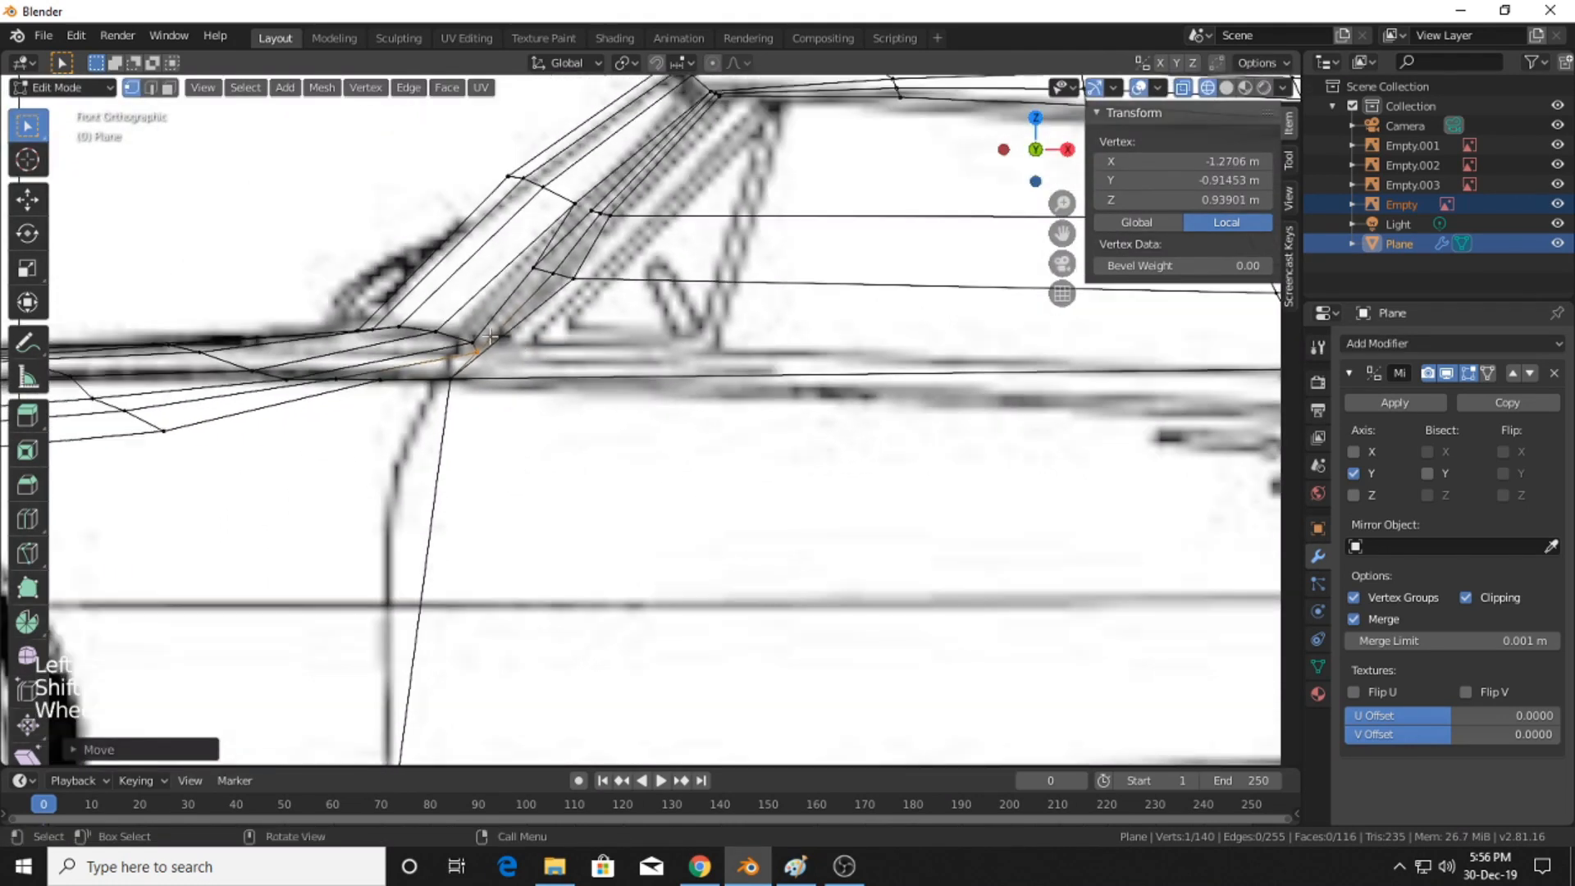
scroll(520, 513, "down", 3)
scroll(533, 513, "up", 1)
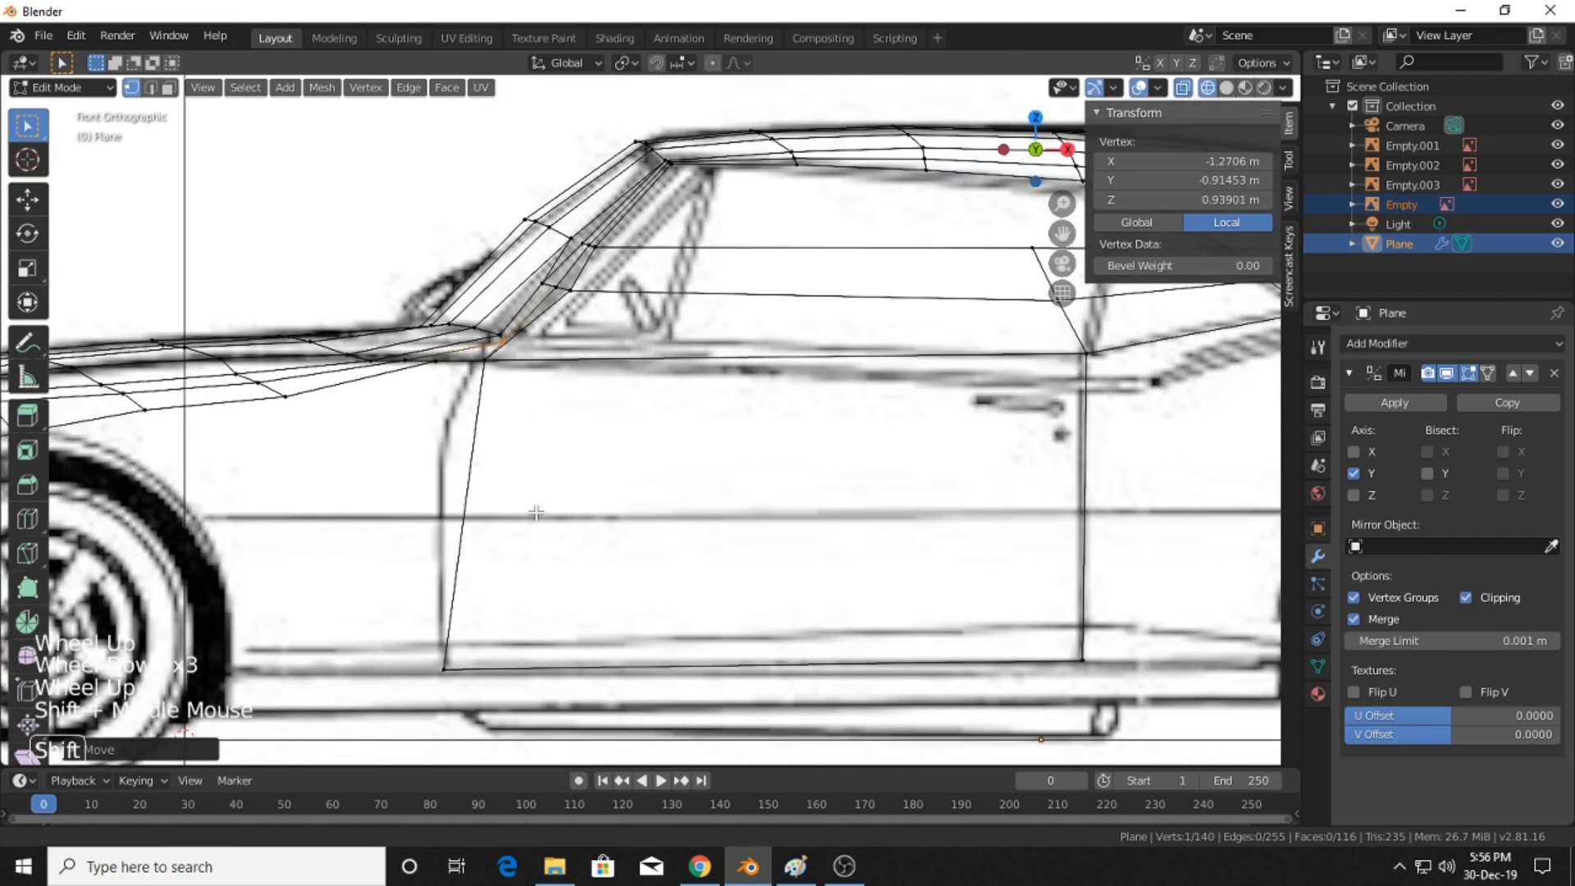
middle_click_drag(535, 513, 393, 525, "shift")
key("ctrl+r")
left_click_drag(298, 535, 404, 451)
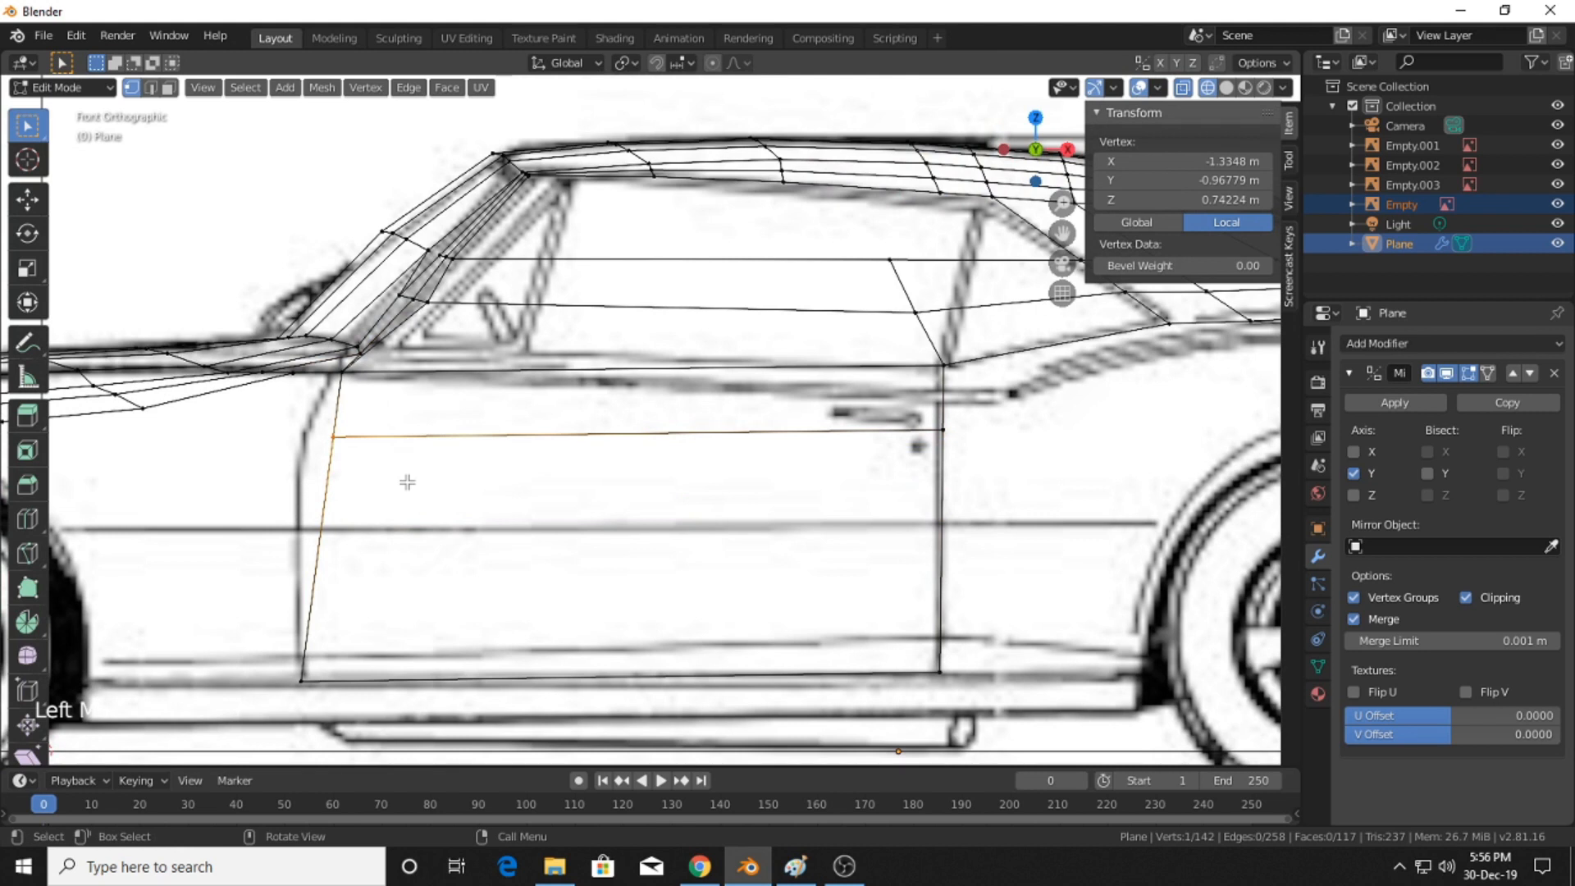
key("g")
left_click(377, 483)
- Add a vertical loop cut through the door and side window and raise its vertex on the window's lower edge to about Z 0.926 m
key("ctrl+r")
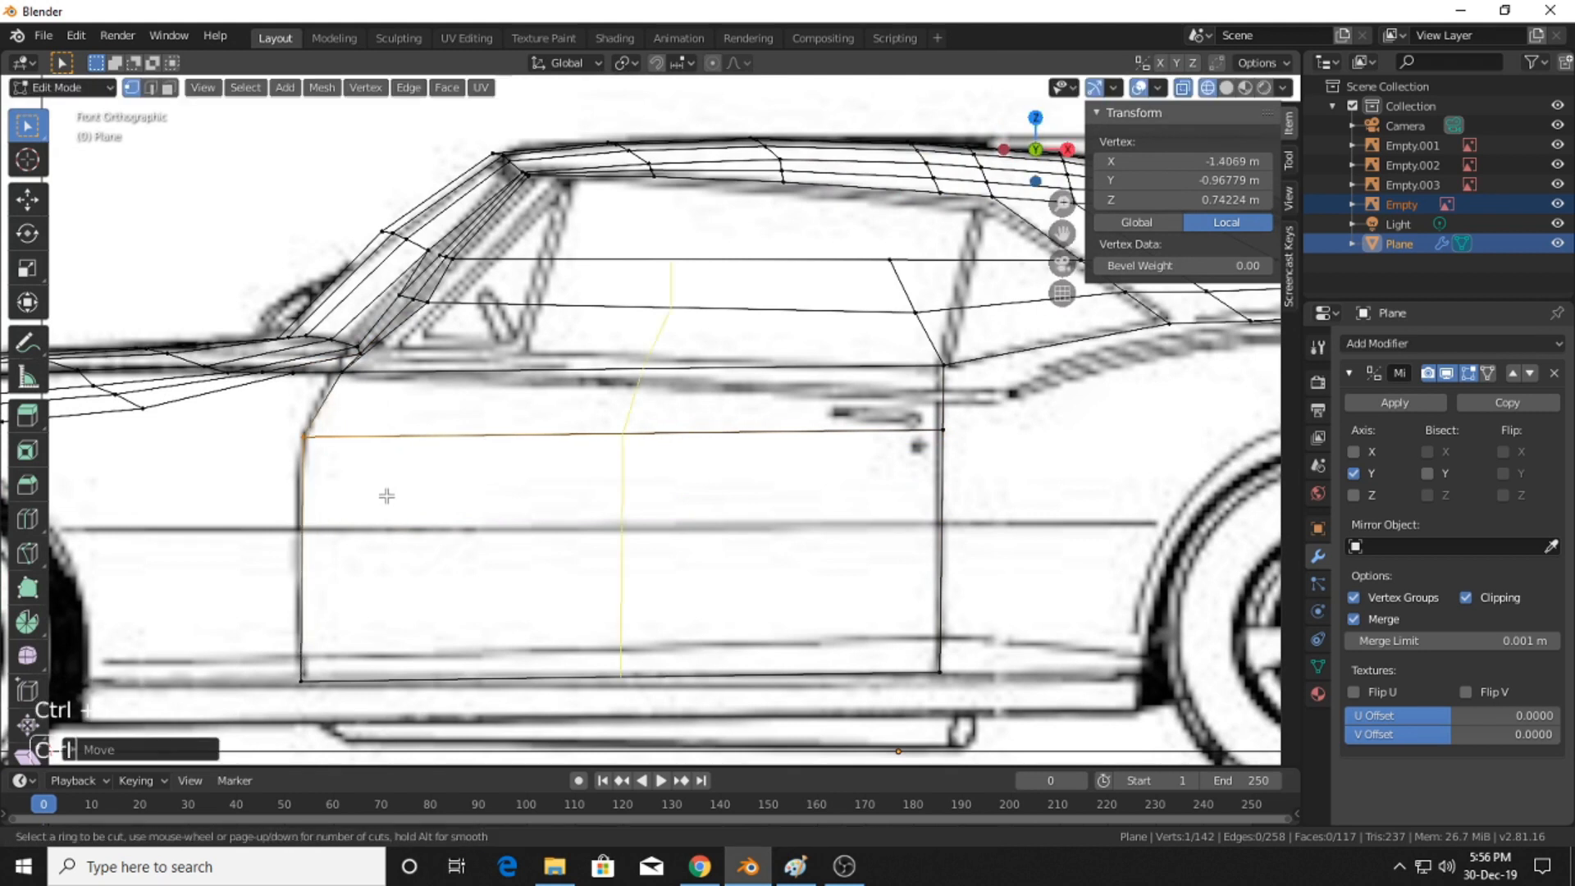
left_click(382, 496)
left_click(436, 507)
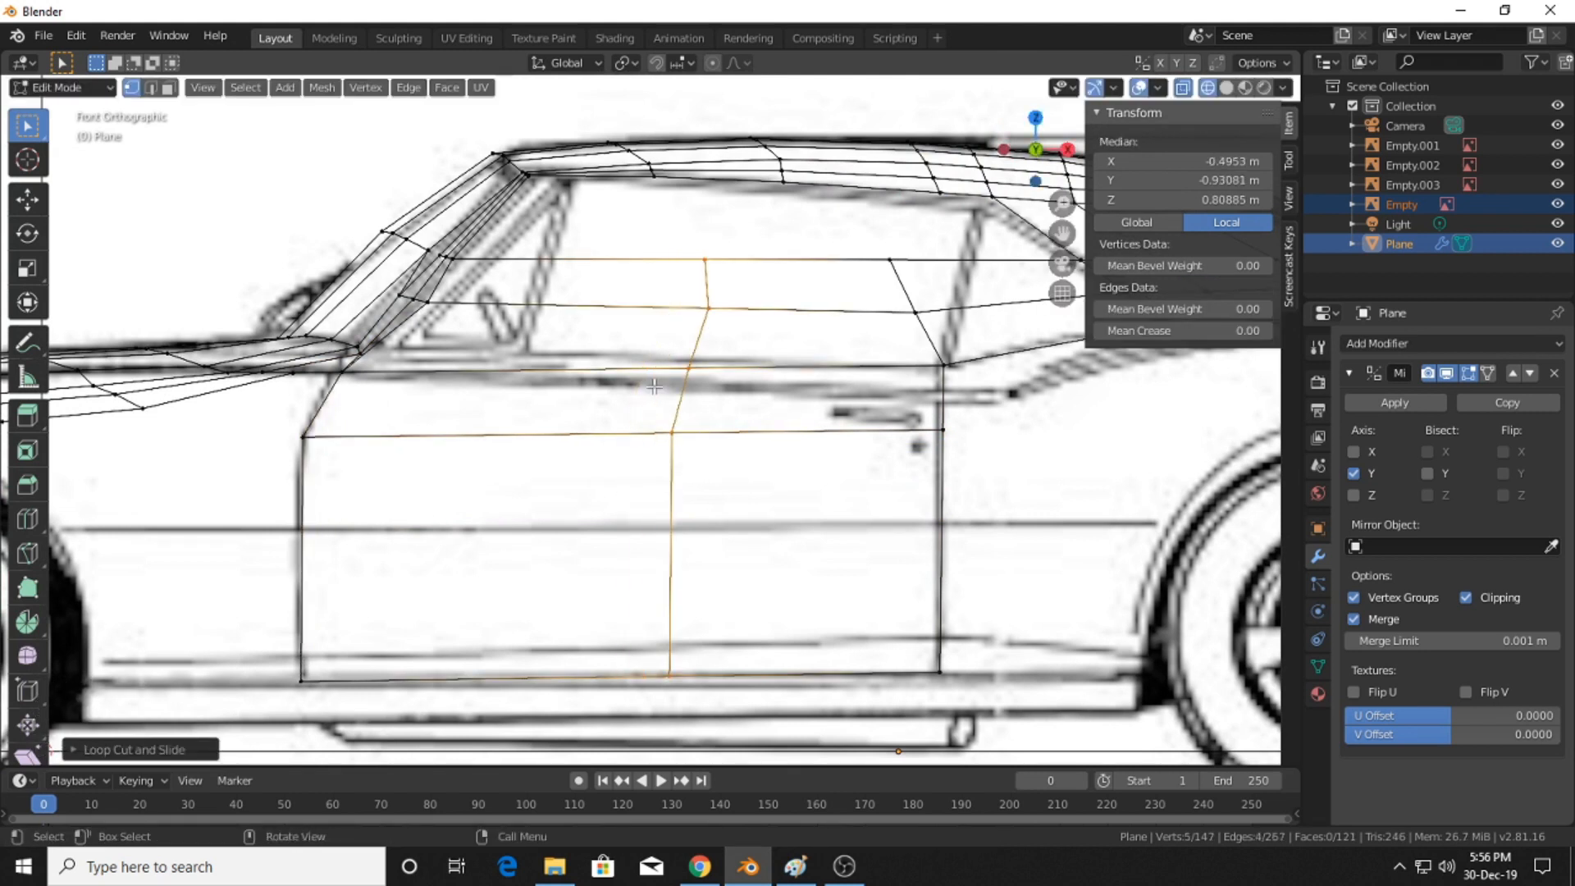
left_click_drag(664, 361, 722, 393)
key("g")
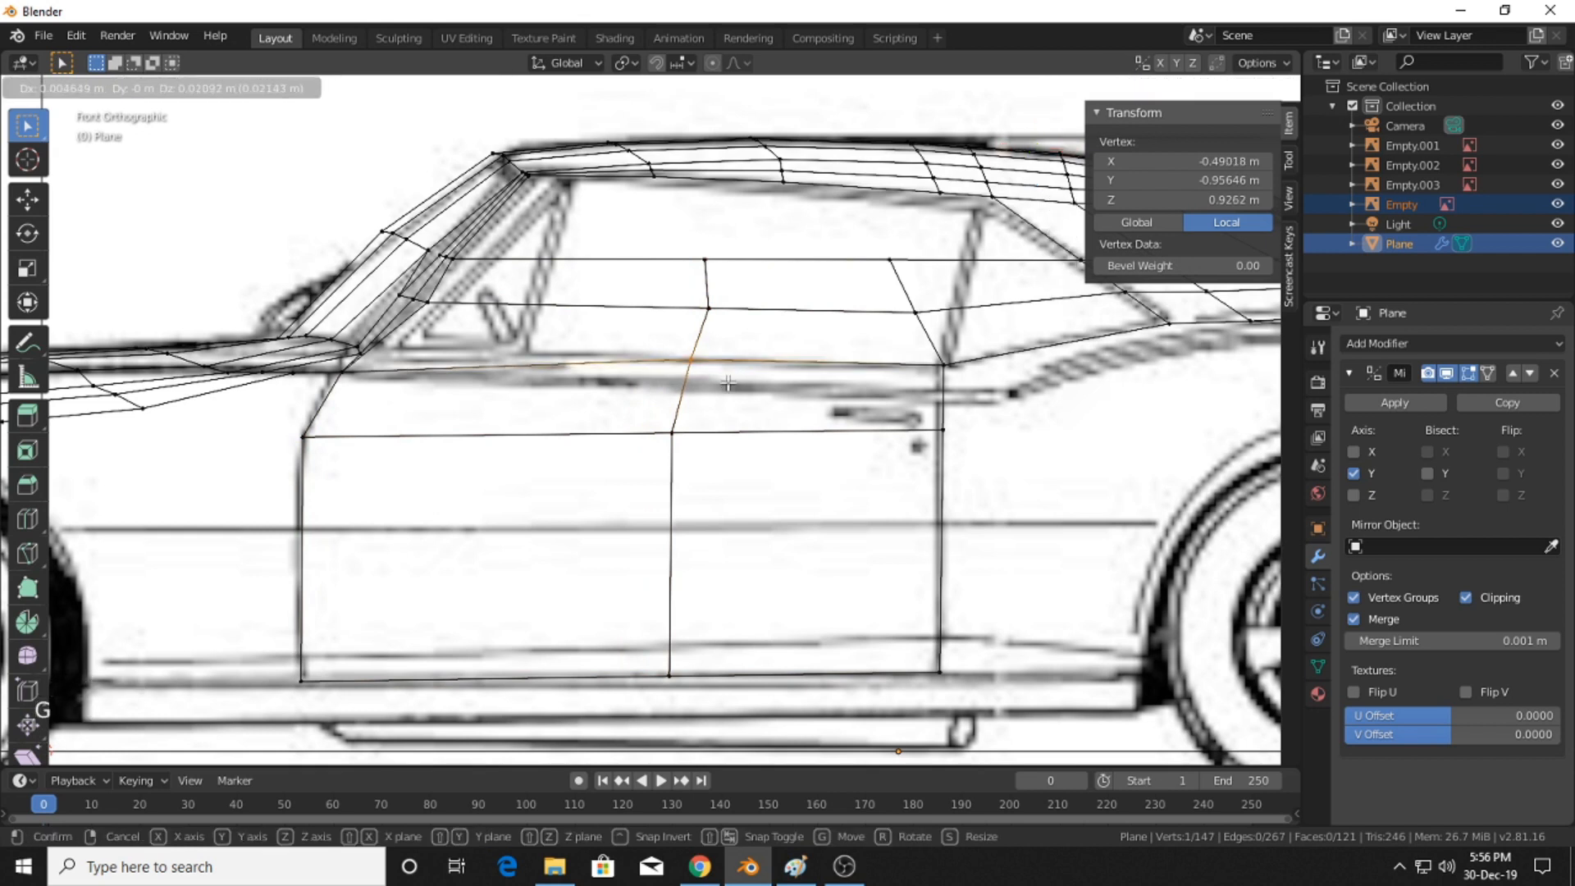
left_click(361, 379)
left_click(397, 389)
- Move the door's upper front corner vertex to the base of the windshield pillar at about X -1.191 m, Z 0.954 m
left_click_drag(336, 370, 382, 392)
key("g")
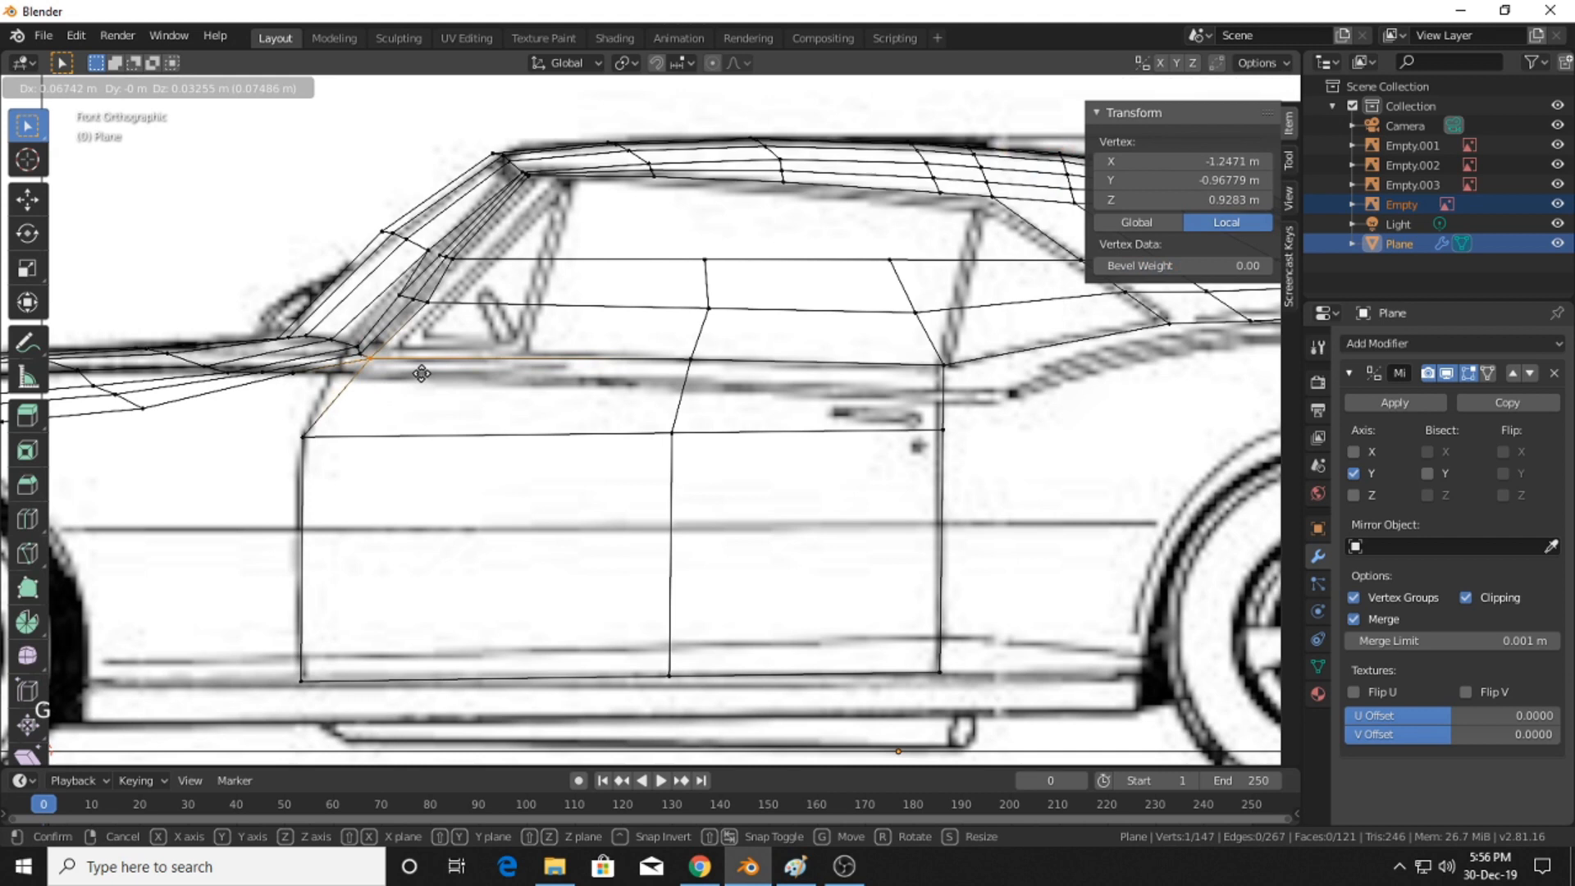
left_click(438, 364)
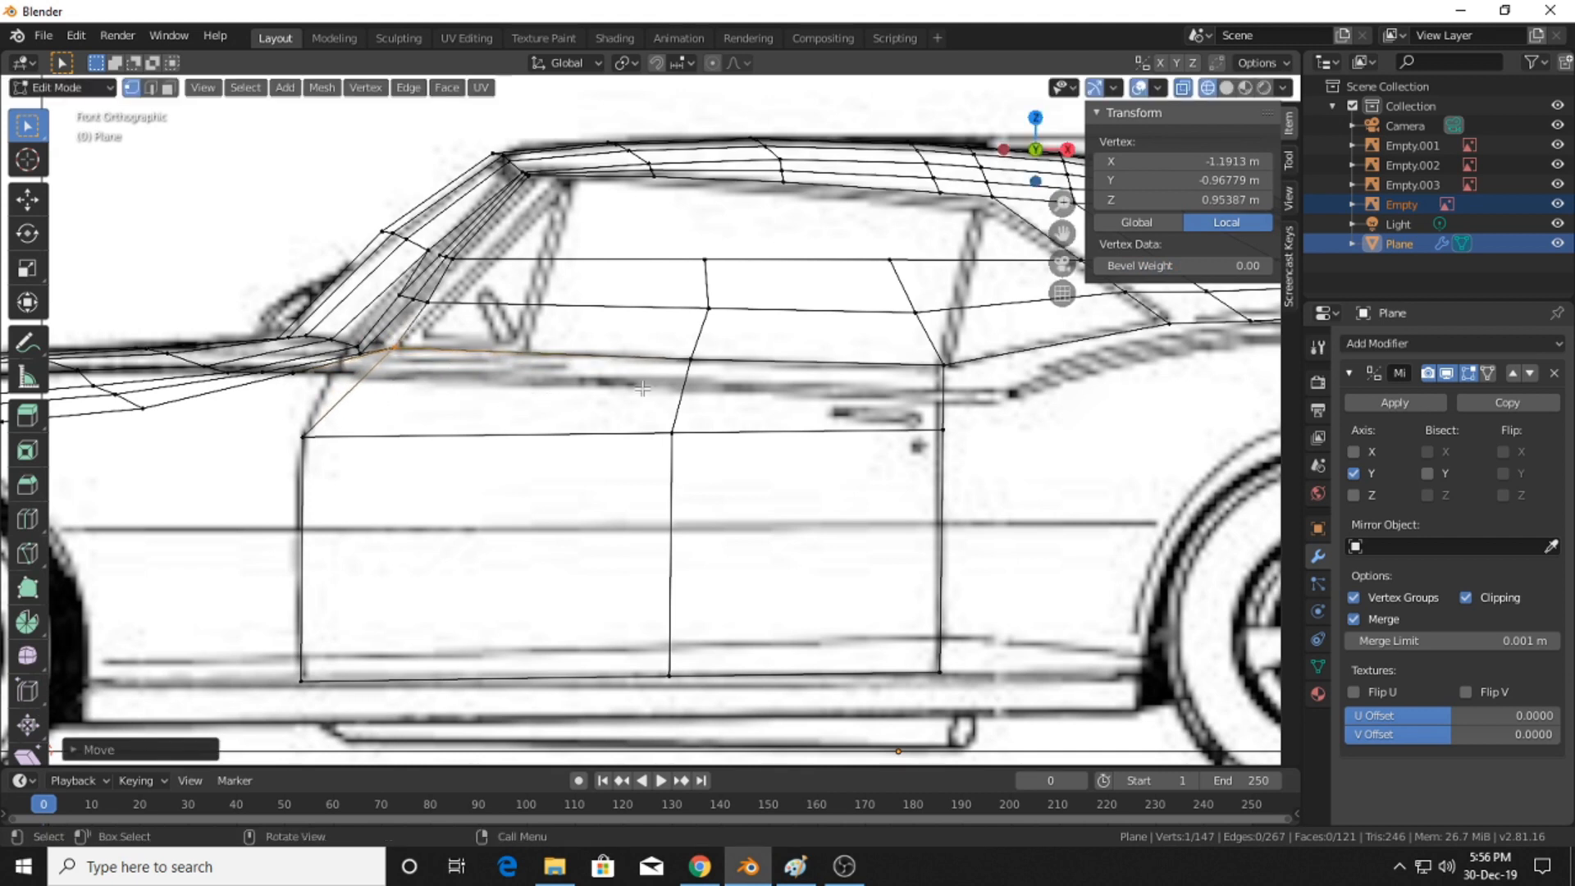
- Add a horizontal loop cut along the blueprint's door belt line and move its front vertex to about X -1.334 m, Z 0.890 m
key("ctrl+r")
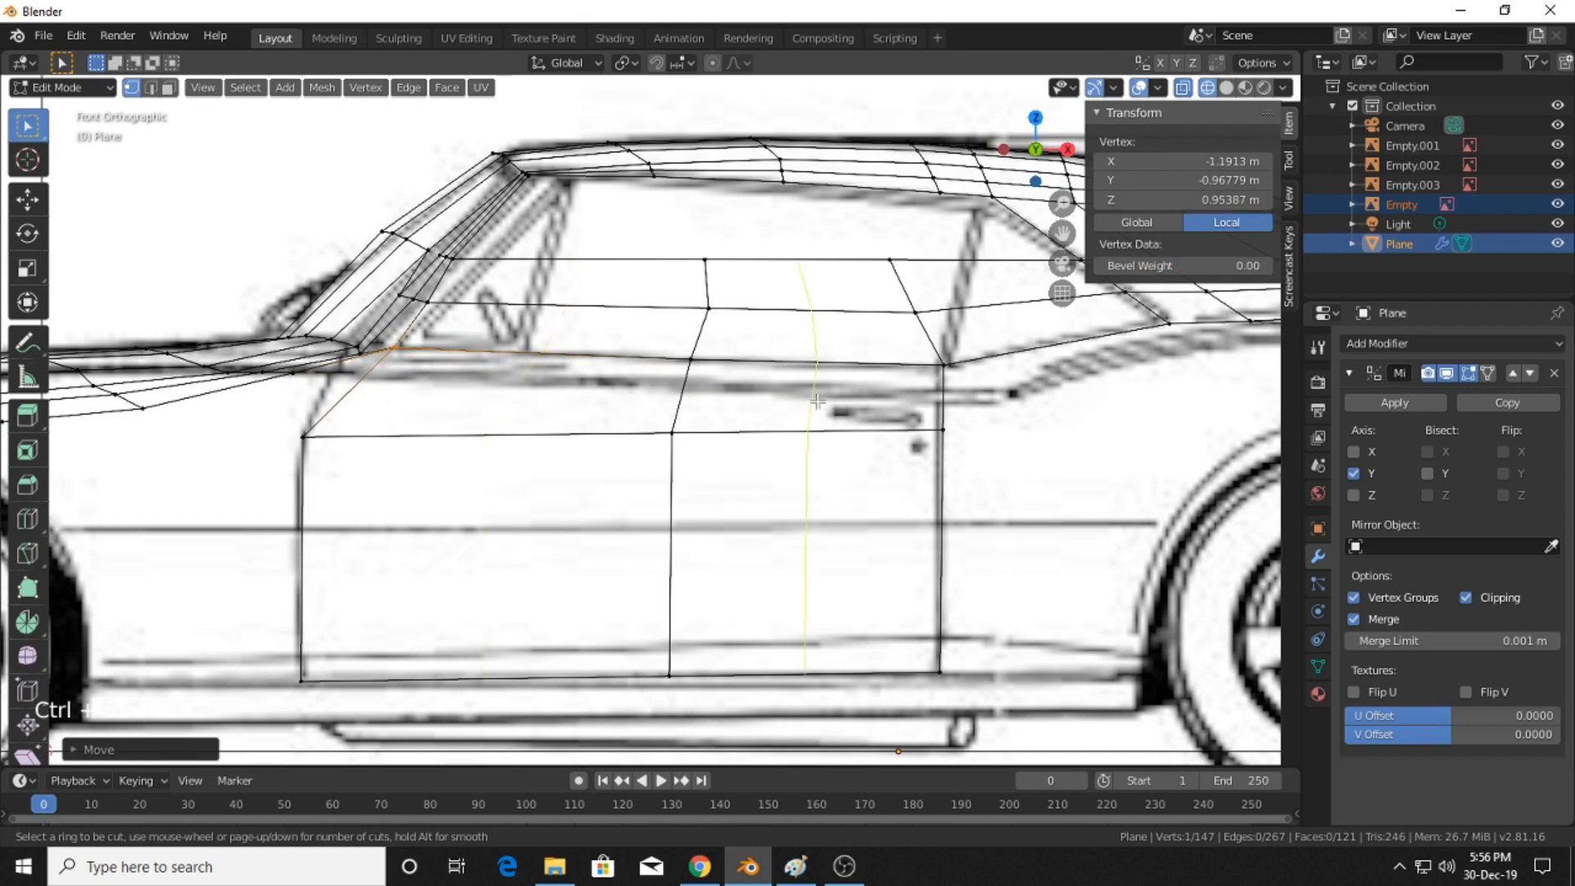
left_click(939, 392)
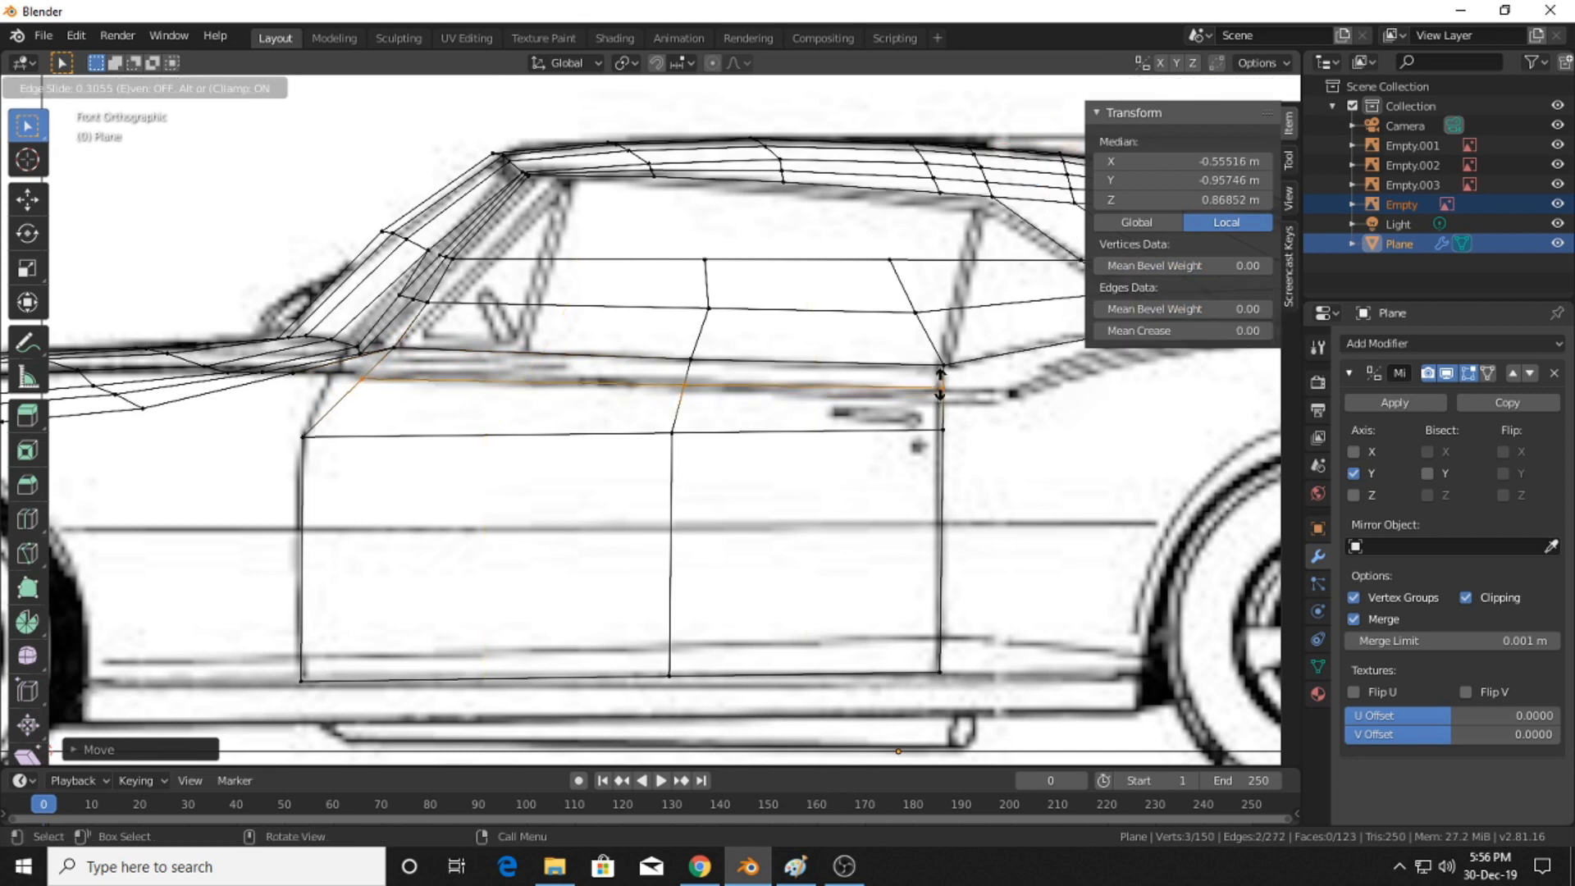
left_click(940, 382)
left_click(375, 375)
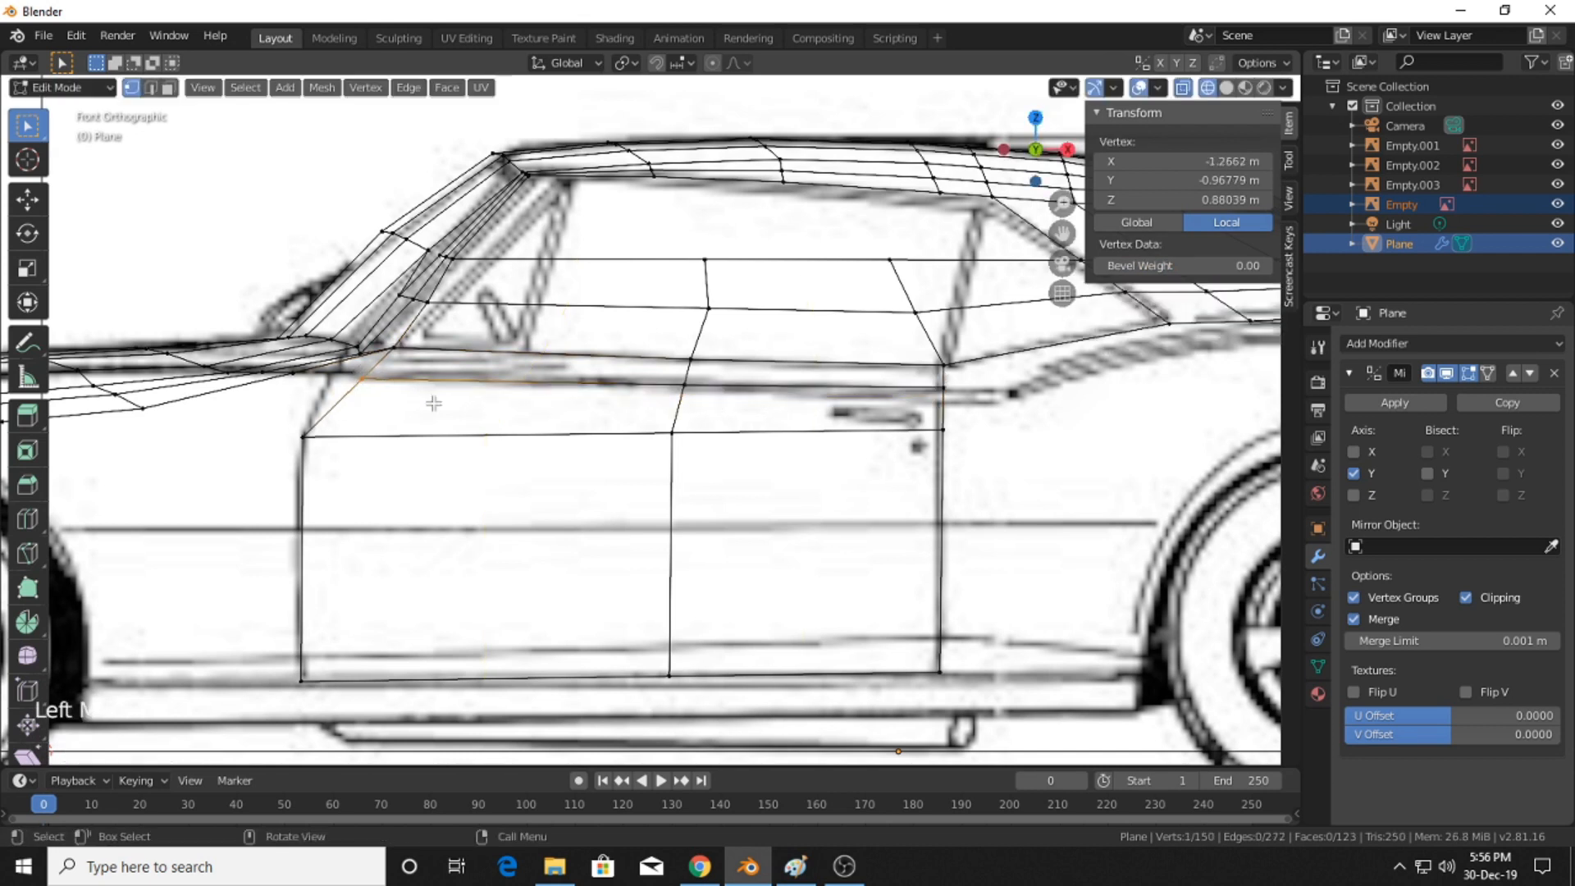
key("g")
- Examine the gap between the fender strip's end and the door's front upper corner in perspective
scroll(279, 410, "up", 2)
middle_click_drag(274, 408, 618, 545)
scroll(369, 432, "down", 2)
scroll(288, 440, "down", 1, "shift")
scroll(601, 514, "up", 2)
scroll(601, 514, "up", 1)
left_click(561, 473)
left_click(504, 488, "shift")
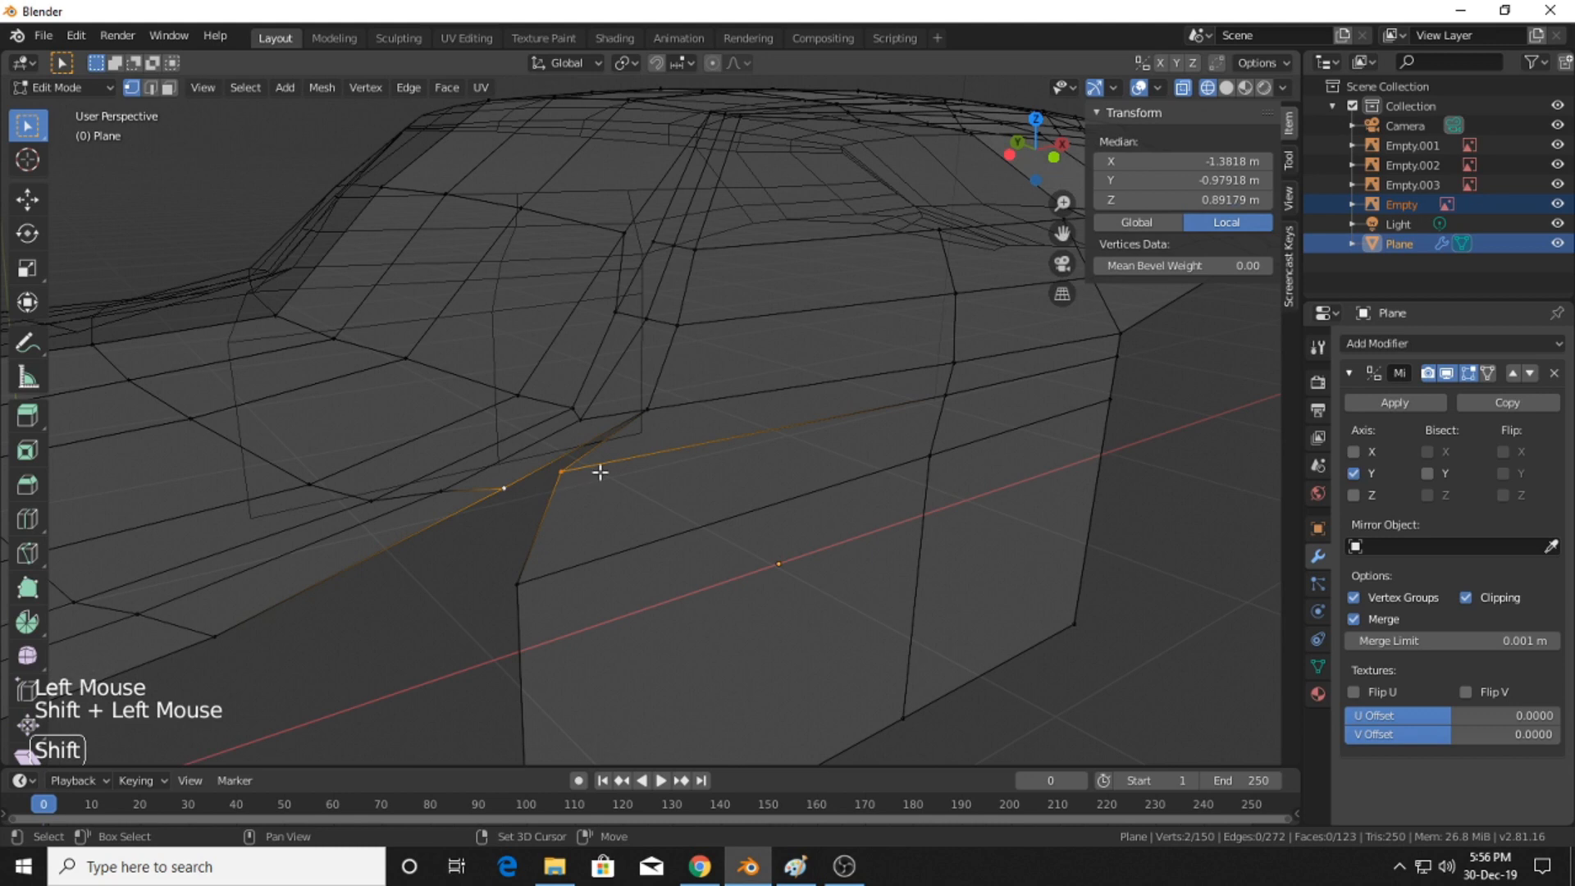
left_click(645, 424, "shift")
left_click(1062, 328)
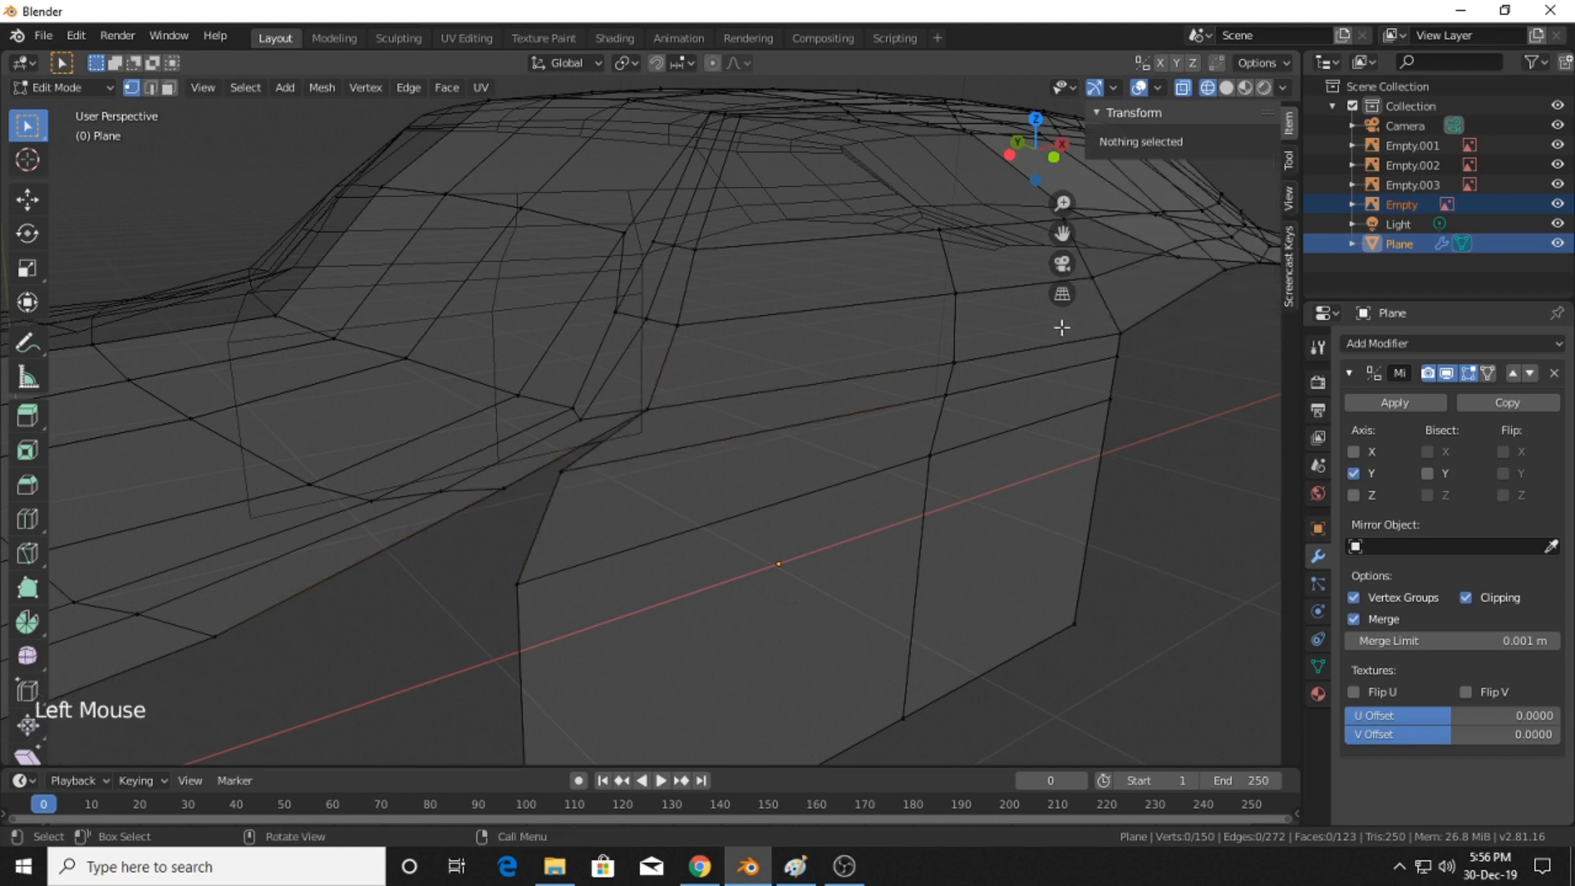
- Add a horizontal loop cut across the lower door along the blueprint's body crease line, at a median of about Z 0.529 m
left_click(1053, 158)
middle_click_drag(770, 539, 682, 523, "shift")
middle_click_drag(874, 595, 541, 507, "shift")
scroll(625, 508, "down", 3)
scroll(636, 471, "up", 2)
key("ctrl+r")
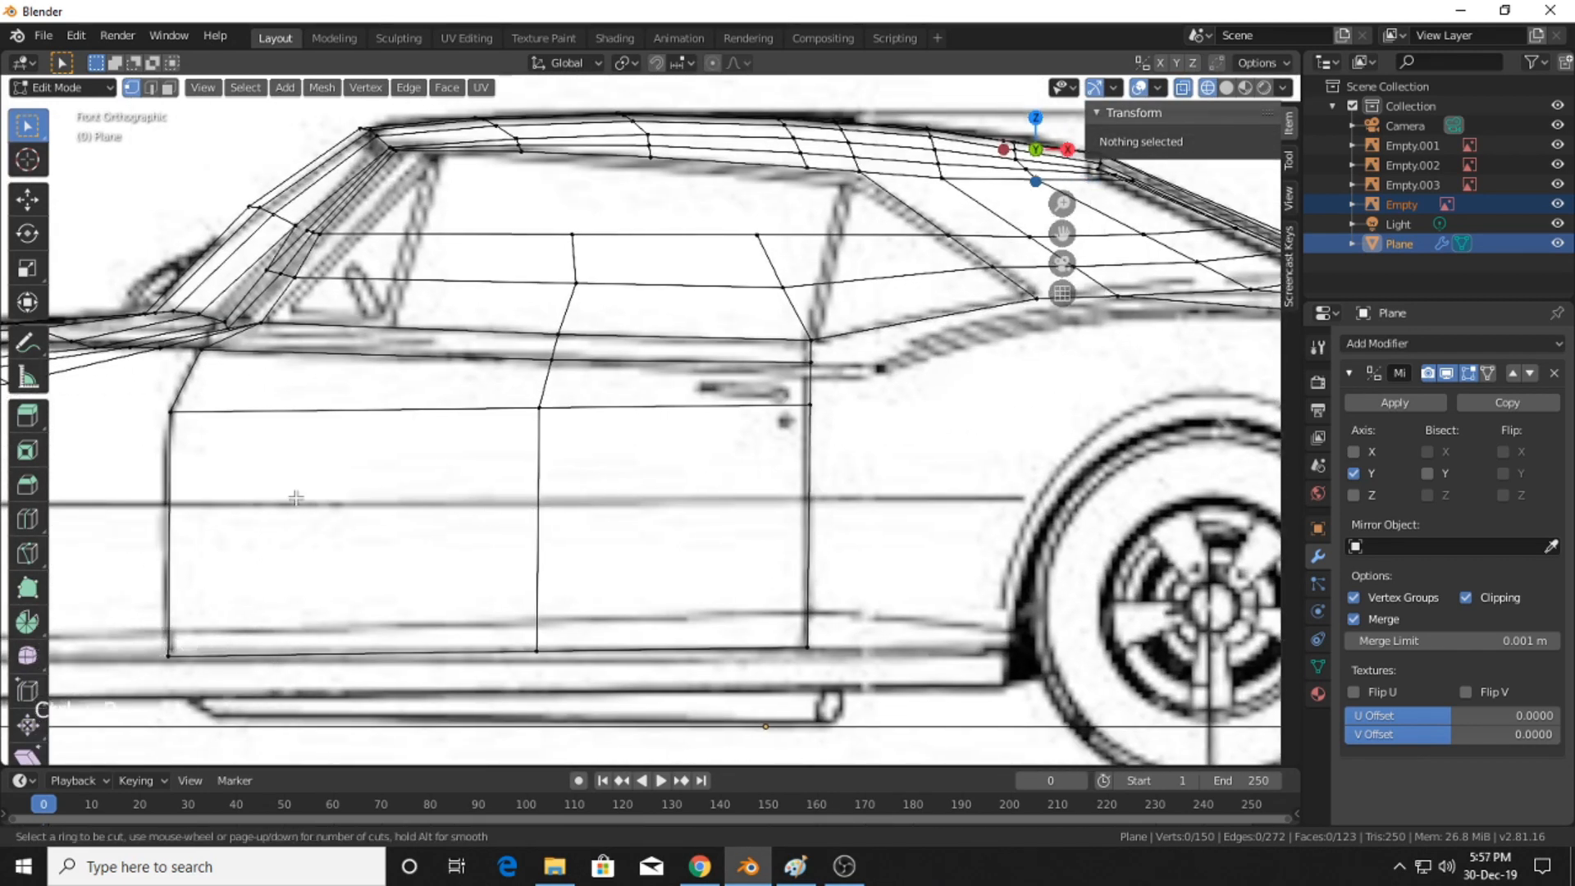
left_click(796, 513)
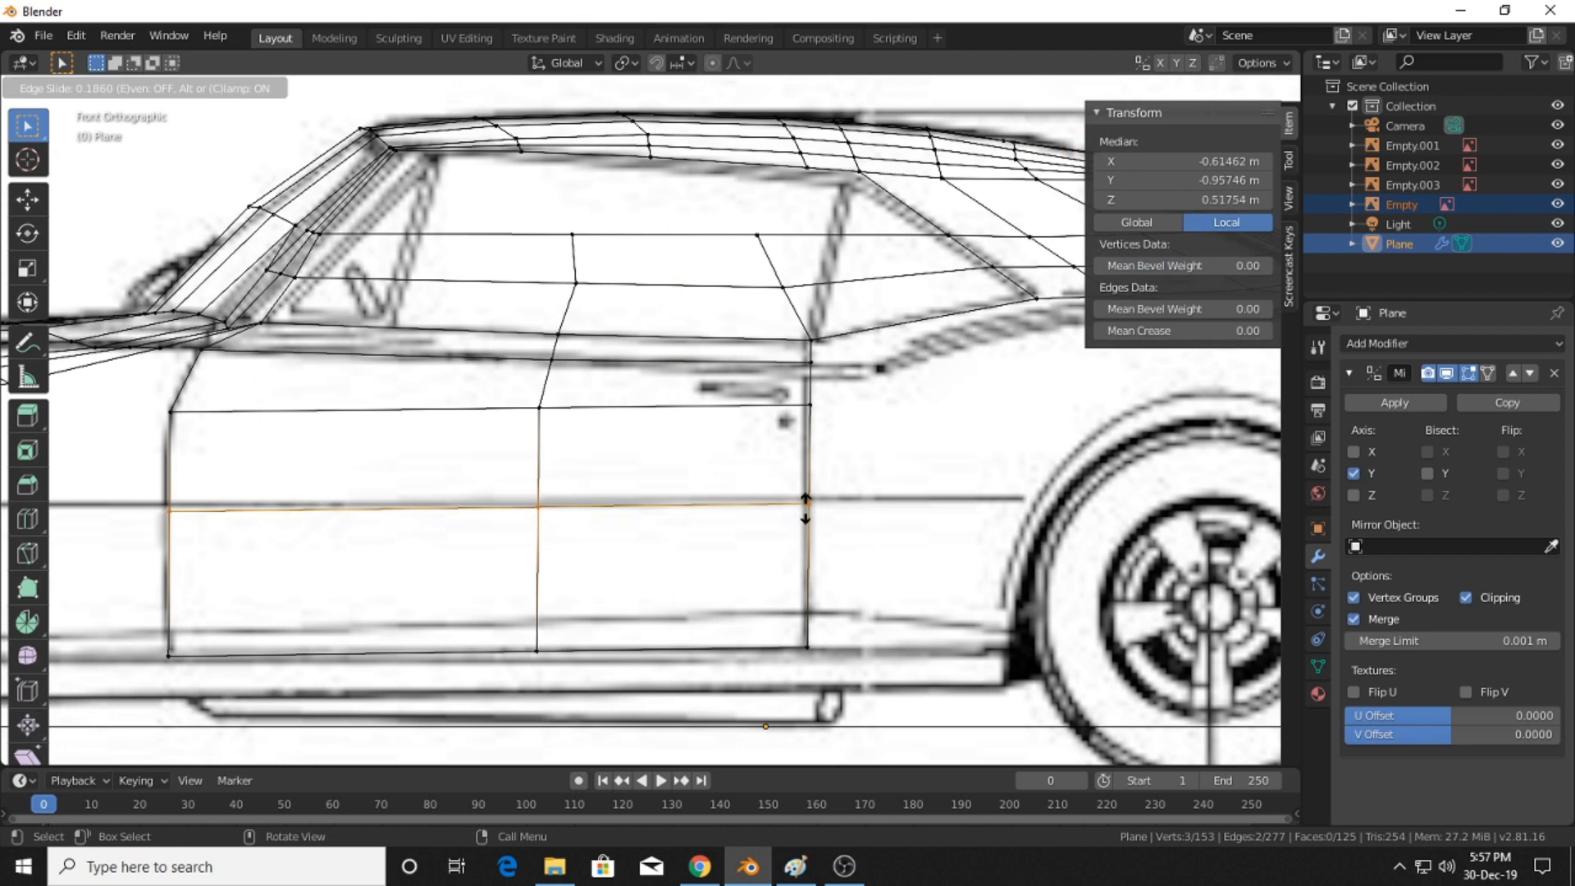
left_click(800, 503)
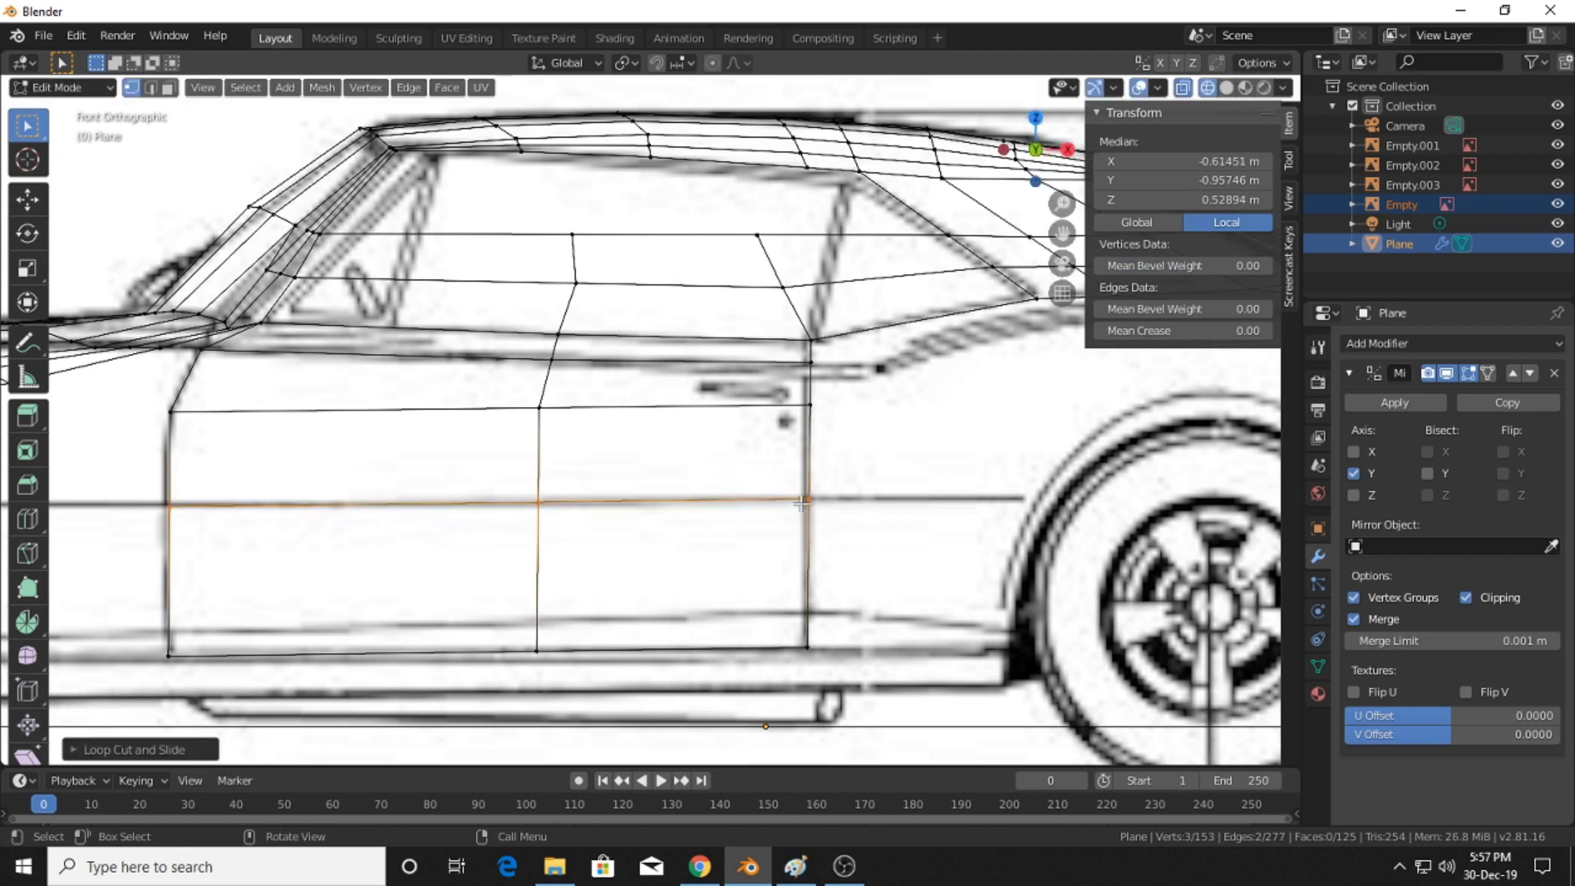
- Box-select the hood and front fender geometry and hide it
left_click(1003, 151)
middle_click_drag(844, 317, 592, 455, "shift")
scroll(775, 324, "up", 2)
scroll(765, 349, "down", 2)
scroll(784, 297, "up", 1)
scroll(783, 316, "up", 1, "shift")
scroll(812, 341, "down", 5)
scroll(593, 455, "up", 1)
scroll(592, 454, "down", 3)
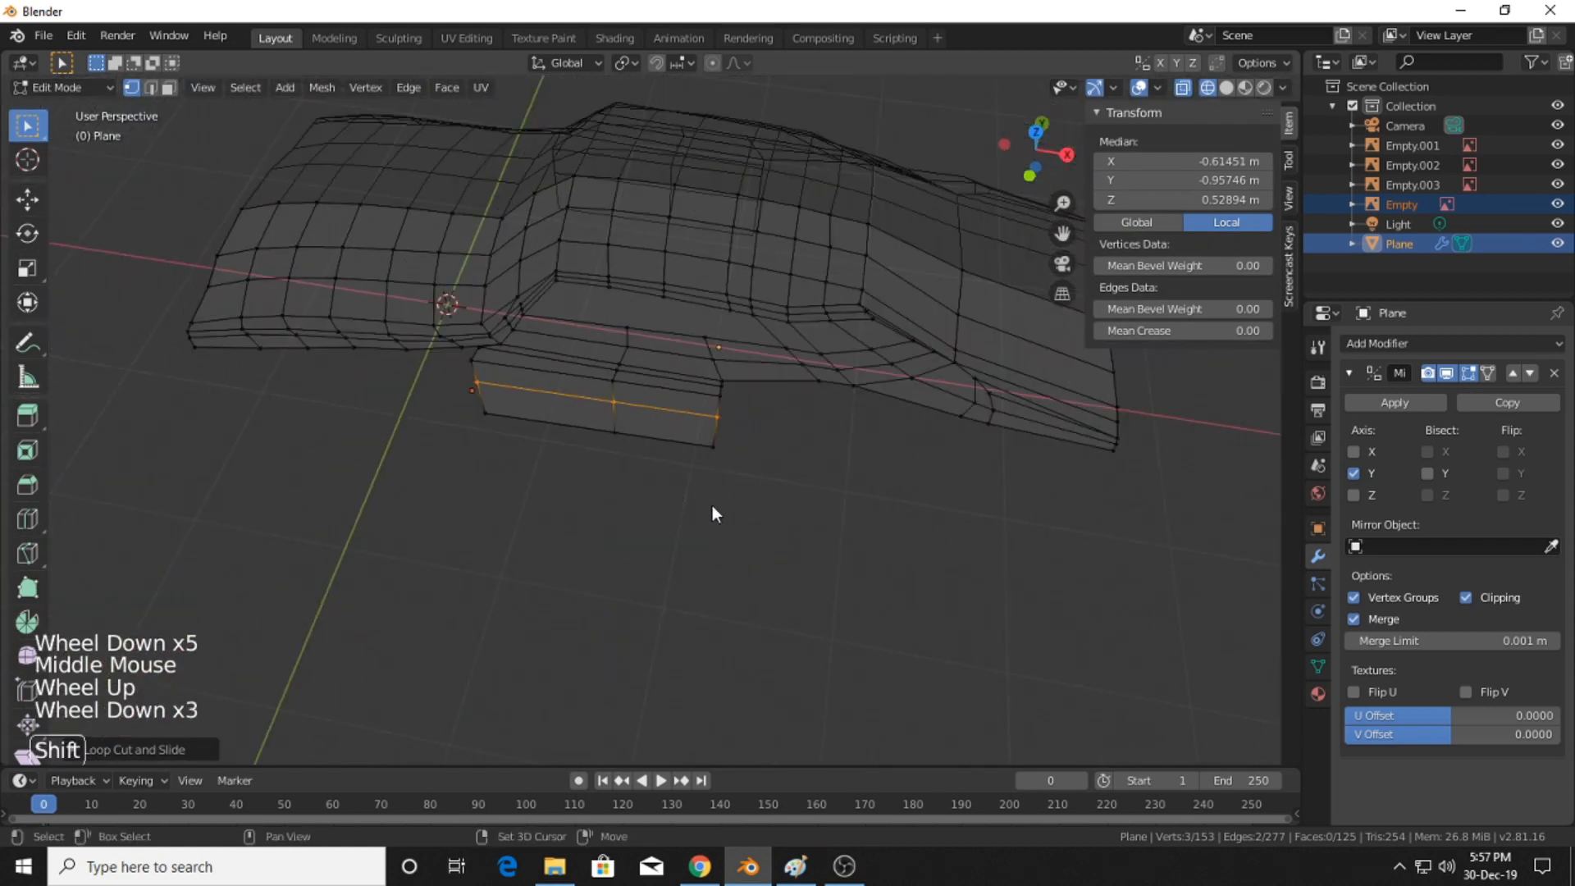
middle_click_drag(714, 514, 746, 523, "shift")
left_click(349, 291)
middle_click_drag(498, 288, 721, 394, "shift")
left_click_drag(433, 194, 777, 533)
key("h")
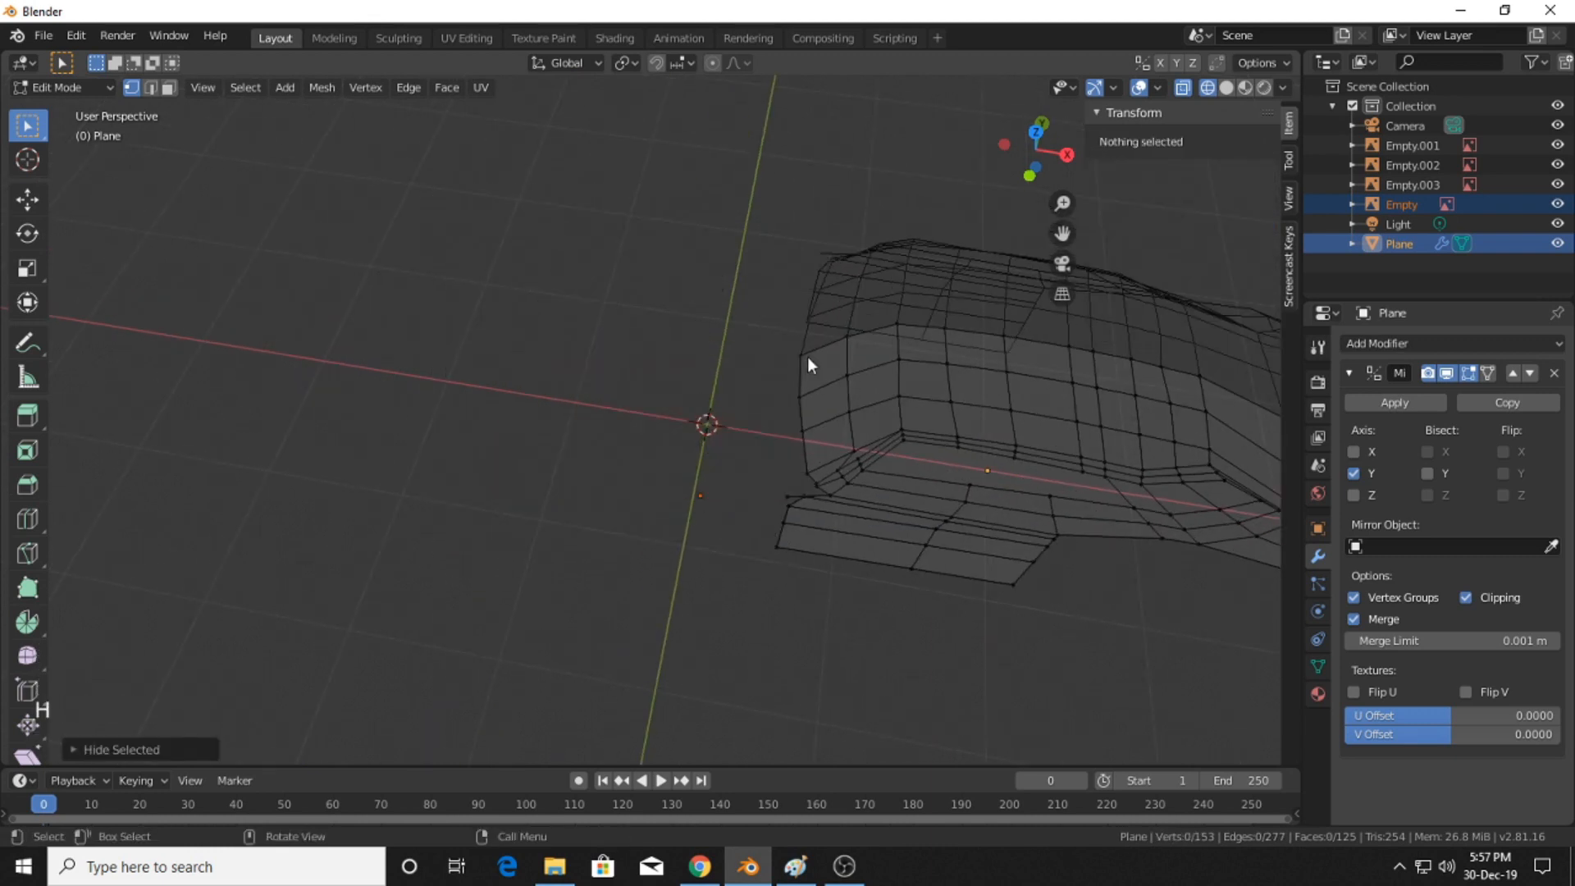
- Box-select the rear section of the body behind the cabin and hide it
middle_click_drag(807, 356, 593, 363, "shift")
left_click_drag(726, 227, 960, 632)
key("h")
middle_click_drag(800, 561, 1053, 179)
- Hide the leftover fender vertex beside the door's front upper corner
left_click(1012, 159)
middle_click_drag(988, 309, 693, 489, "shift")
scroll(767, 542, "up", 2)
scroll(796, 473, "up", 3)
scroll(795, 474, "up", 1)
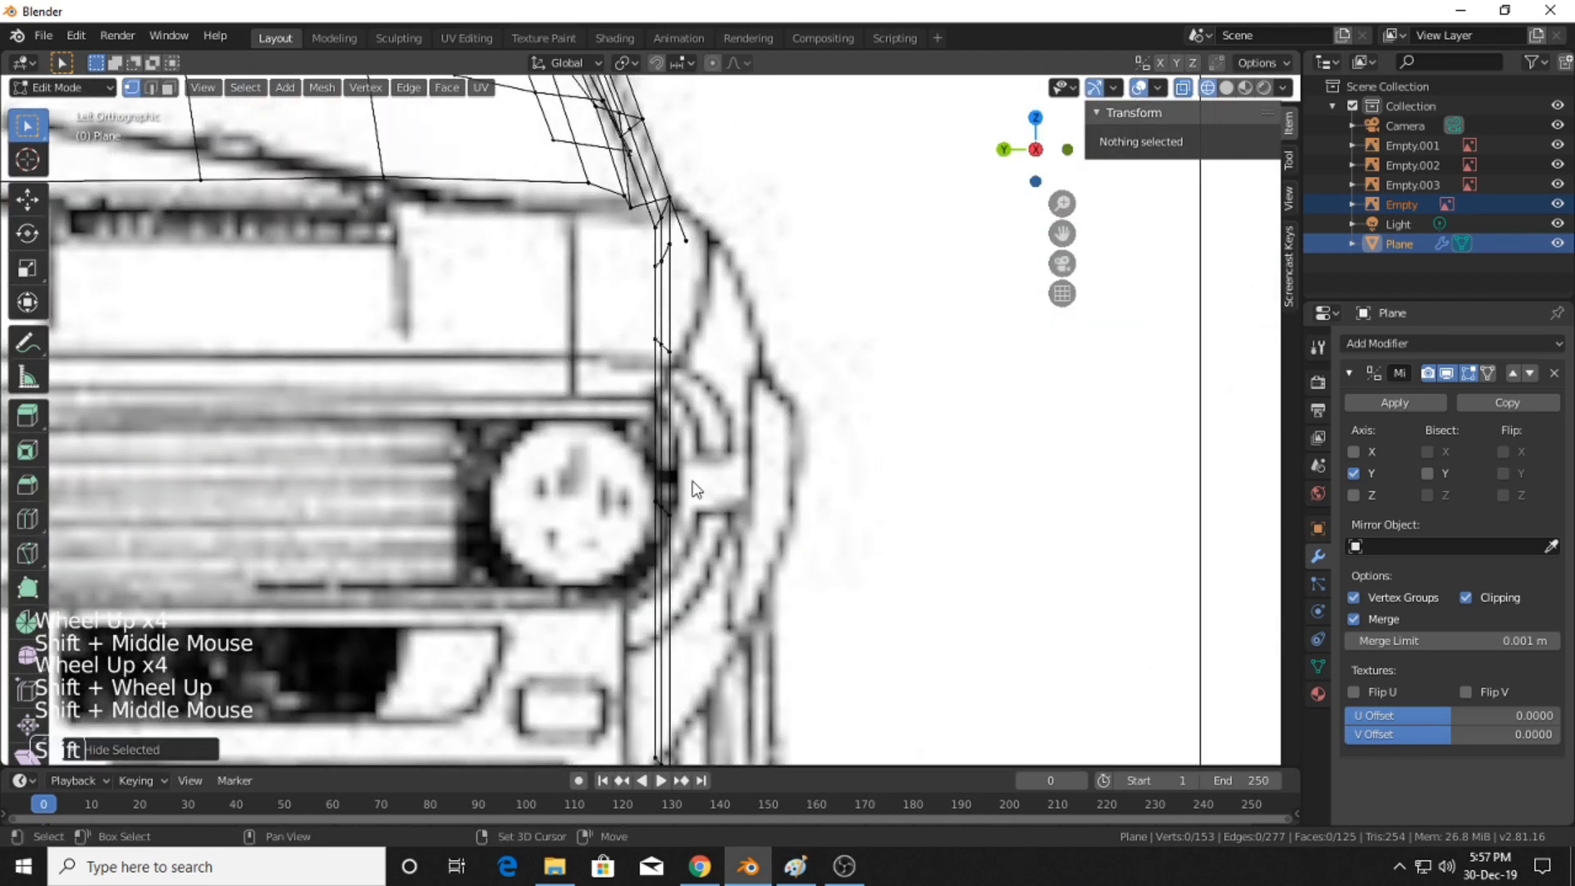
left_click(656, 339)
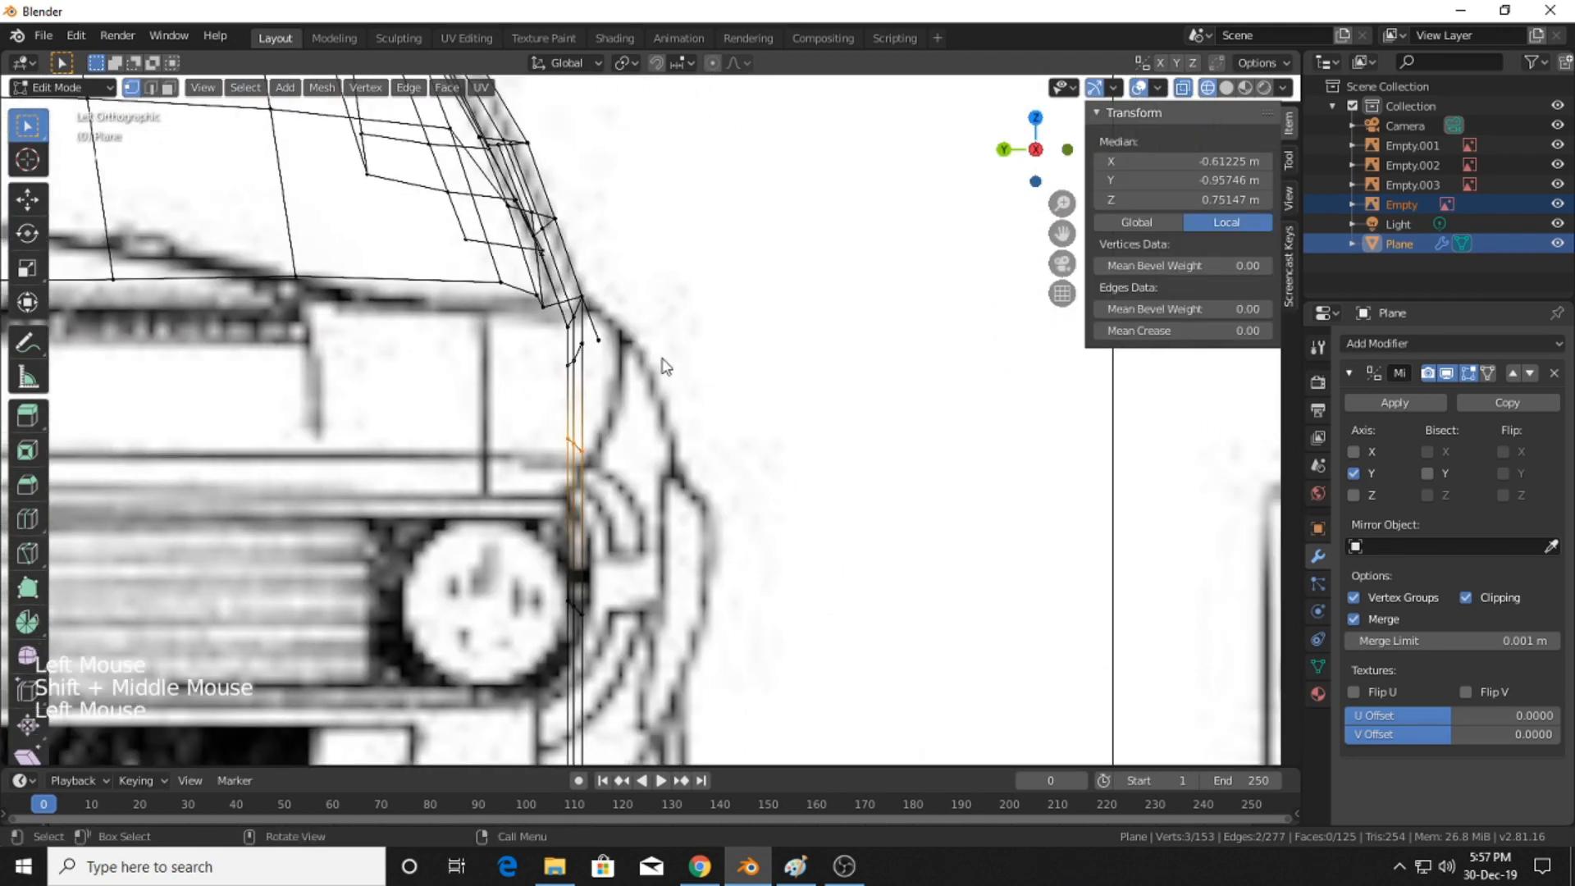
middle_click_drag(654, 352, 737, 410)
scroll(607, 485, "down", 8)
middle_click_drag(608, 485, 471, 487, "shift")
scroll(699, 426, "up", 2)
left_click(431, 466)
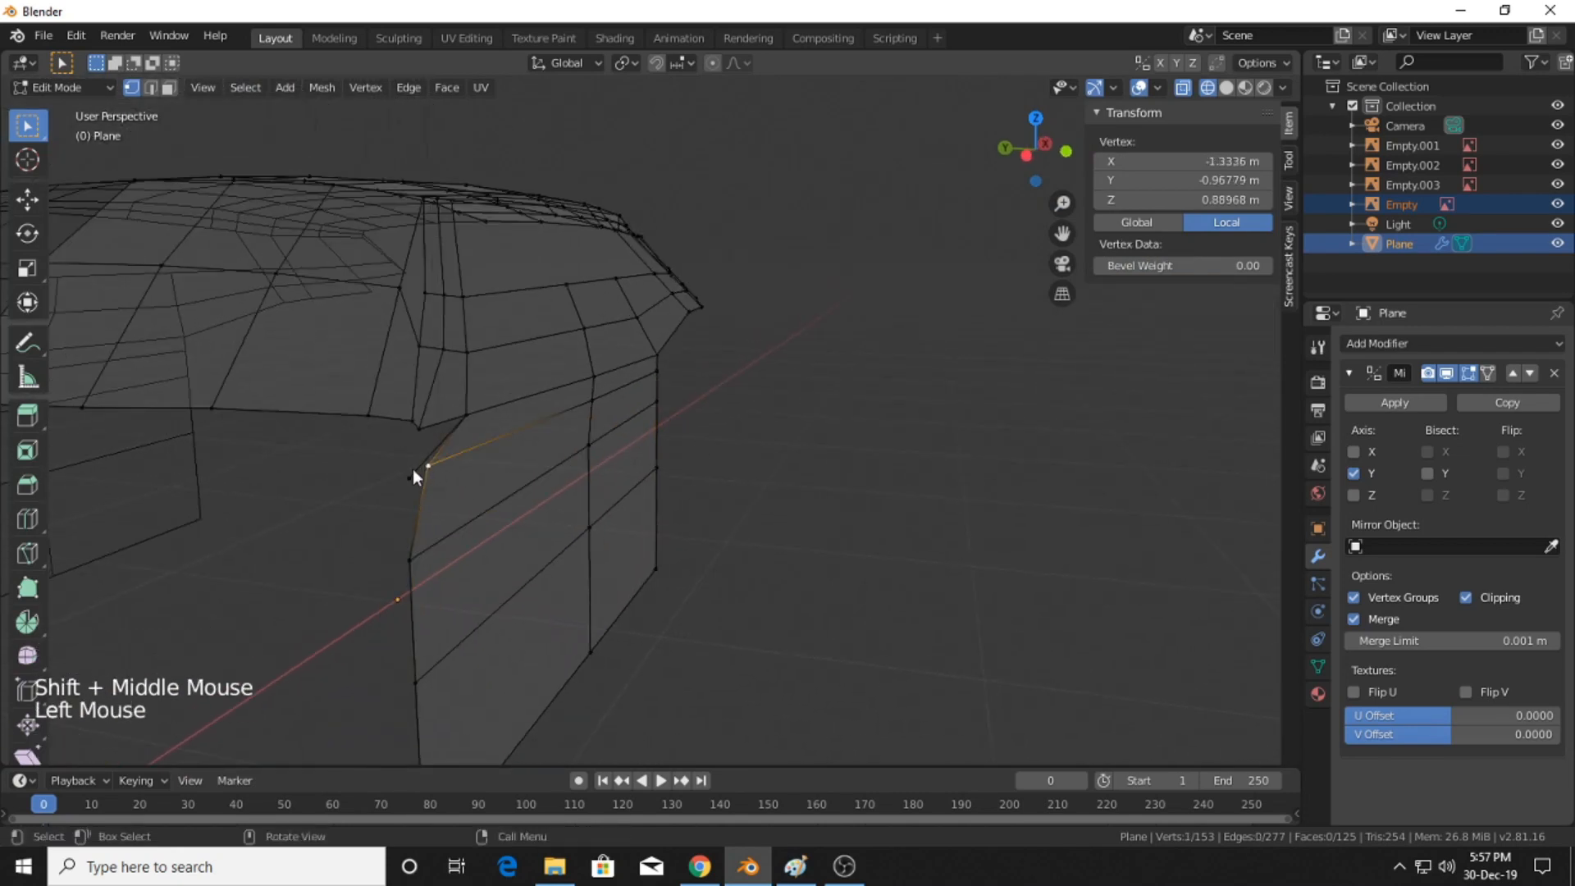
key("h")
- In the front blueprint view, move the vertex row along the window's lower edge outward to a median of about Y -0.980 m, Z 0.924 m
left_click(655, 467)
key("ctrl+KP_3")
scroll(943, 271, "up", 3)
middle_click_drag(943, 270, 649, 472, "shift")
scroll(770, 366, "up", 4)
left_click(543, 409)
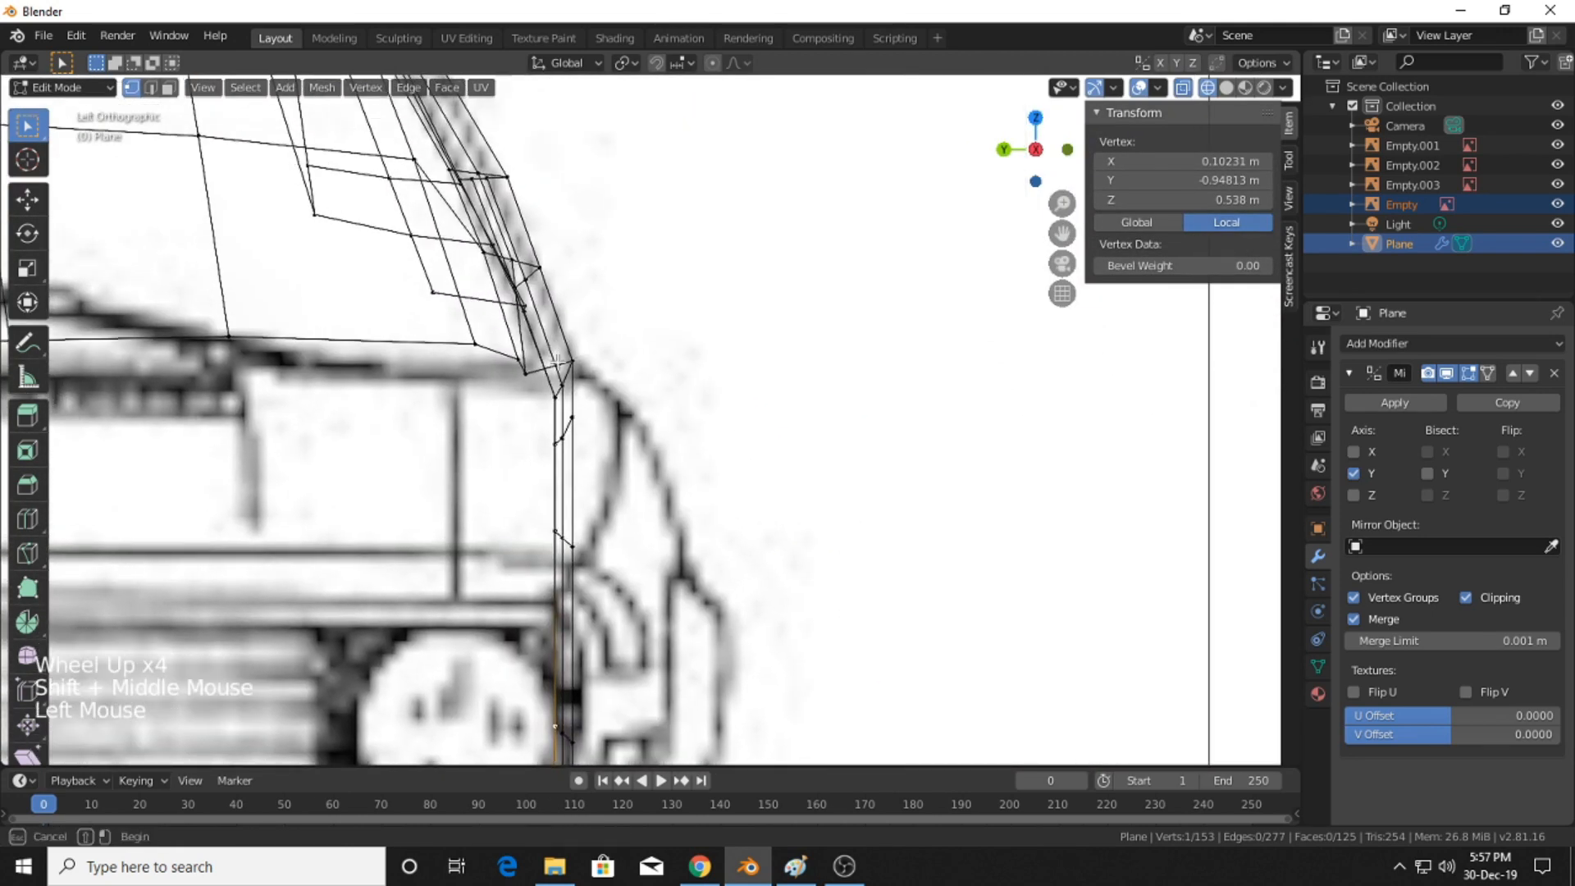
left_click_drag(616, 342, 617, 343)
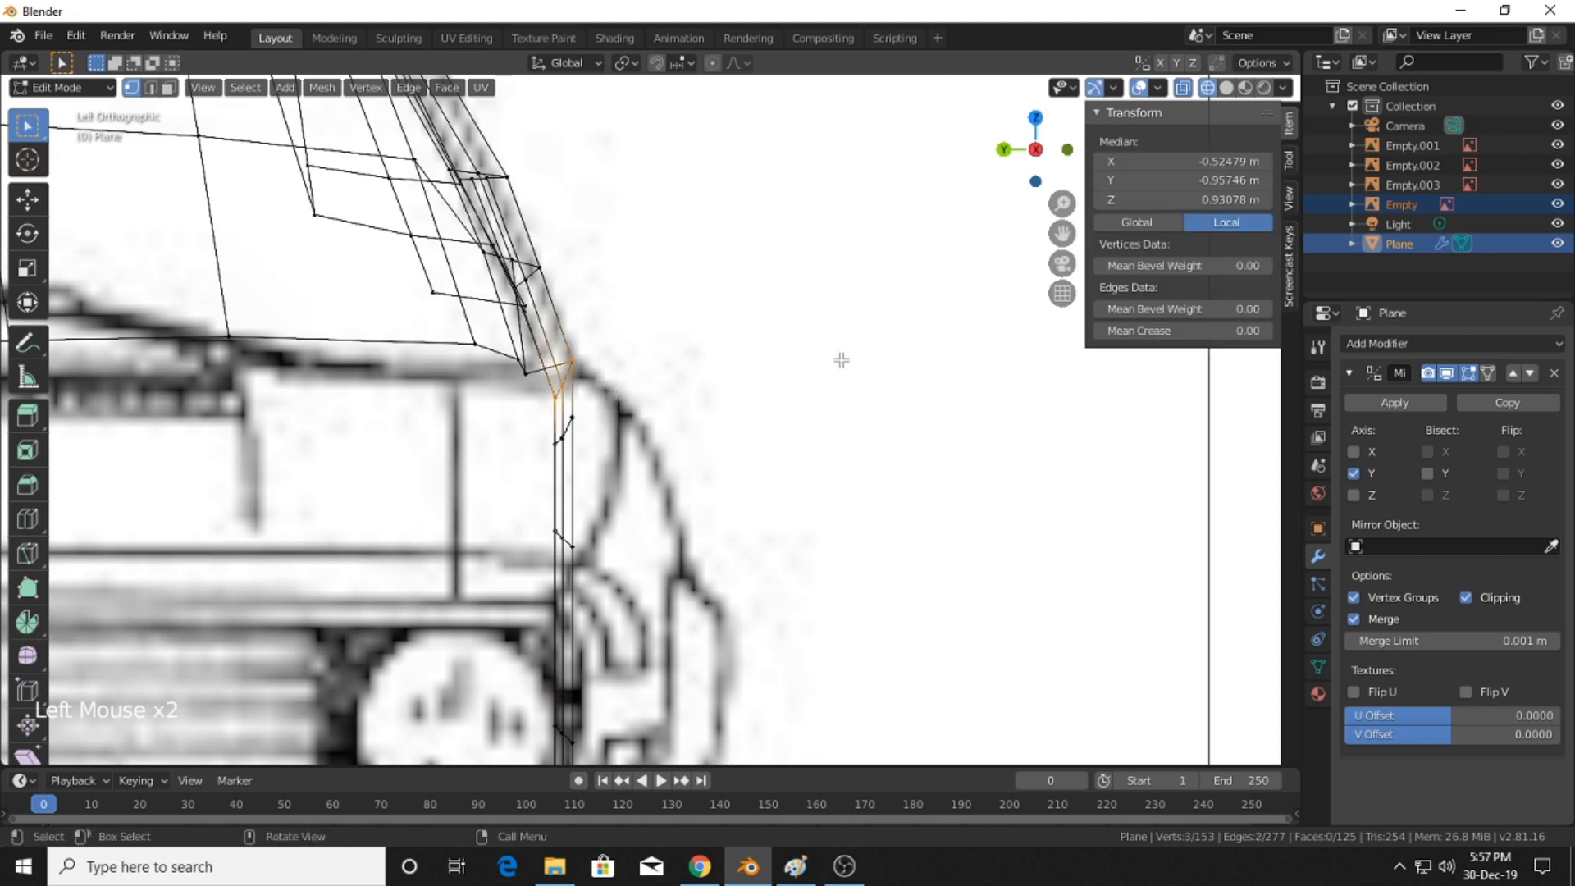
middle_click_drag(857, 351, 791, 383)
scroll(678, 390, "down", 4)
middle_click_drag(678, 391, 788, 396, "shift")
left_click(1023, 156)
scroll(808, 378, "up", 3)
key("g")
left_click(769, 415)
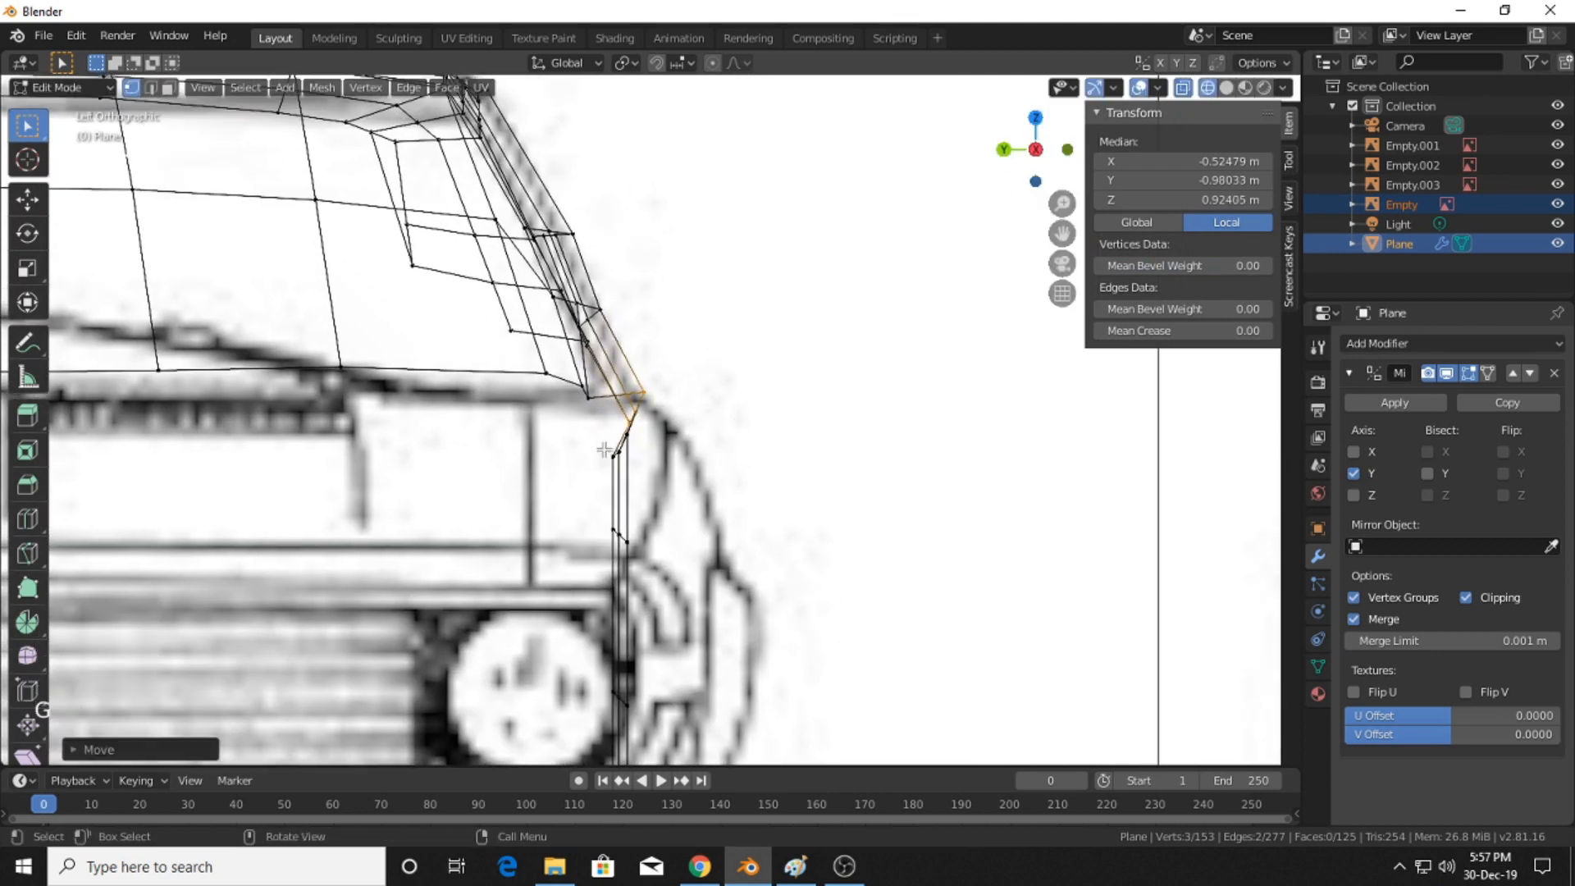
- Move the door's belt line vertex row out to the blueprint's shoulder outline at a median of about Y -1.014 m, Z 0.880 m
left_click_drag(644, 439, 646, 439)
key("g")
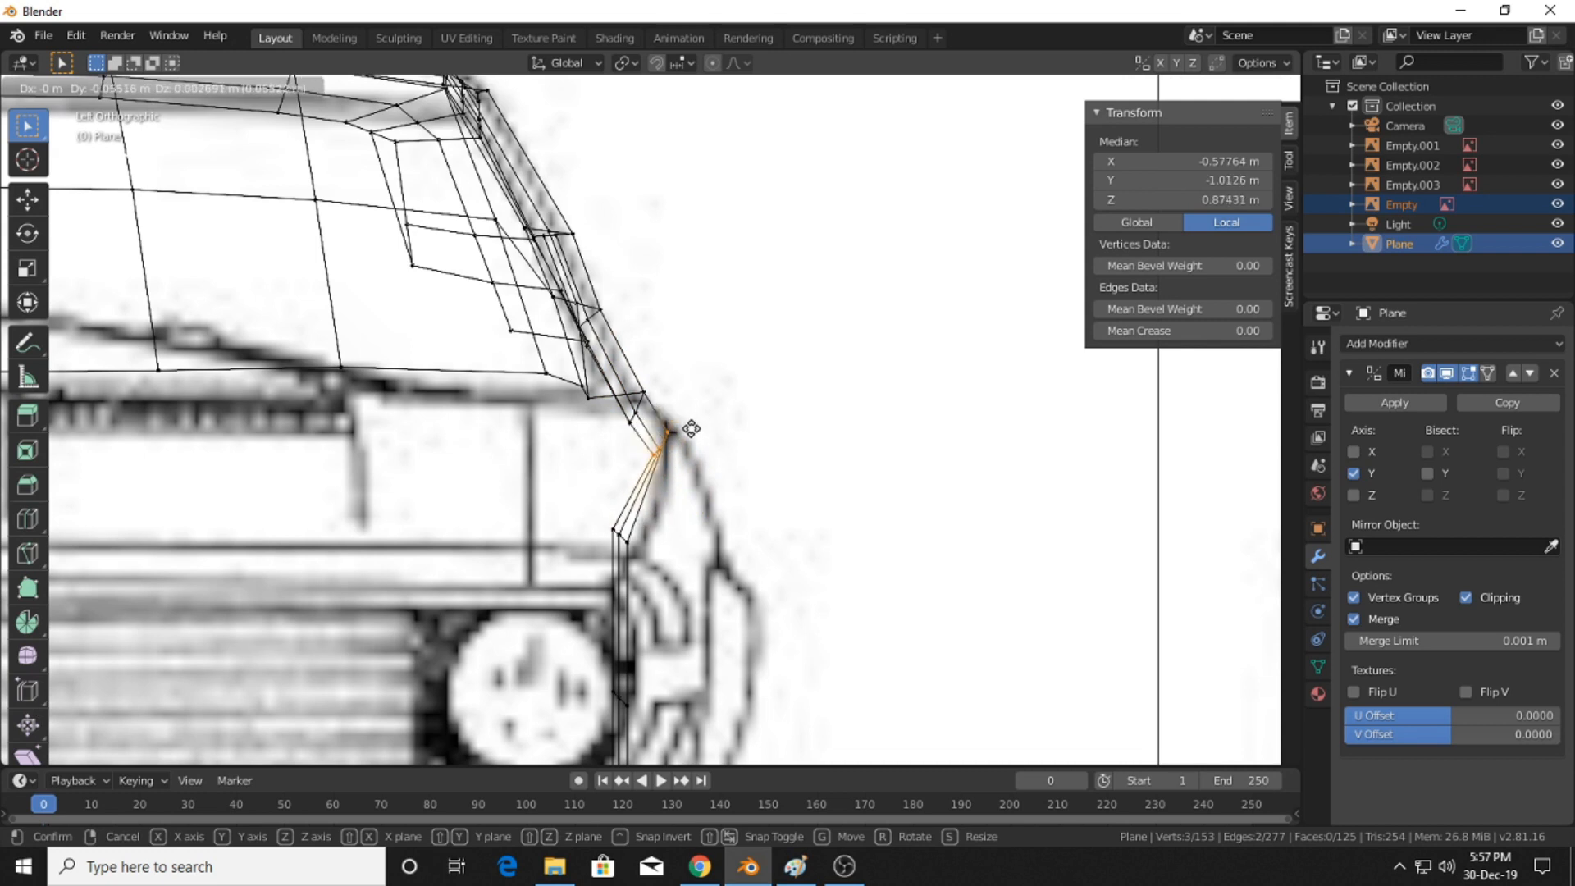
left_click(691, 424)
- Move the upper door vertex row out to the blueprint's body outline at a median of about Y -1.092 m, Z 0.718 m
middle_click_drag(736, 519, 641, 451, "shift")
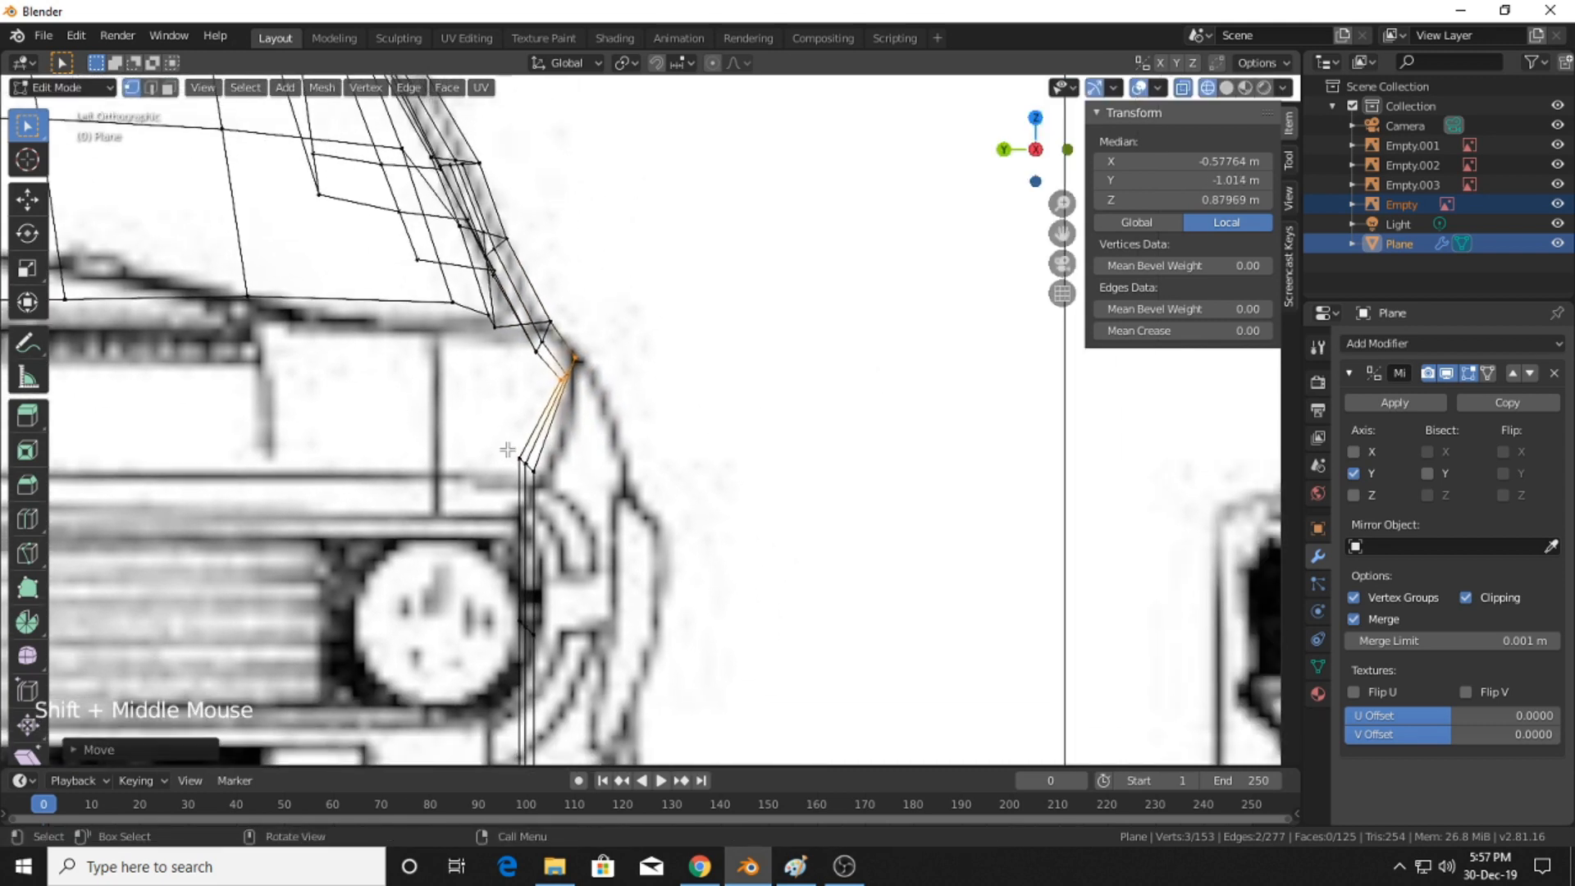
key("g")
left_click(690, 528)
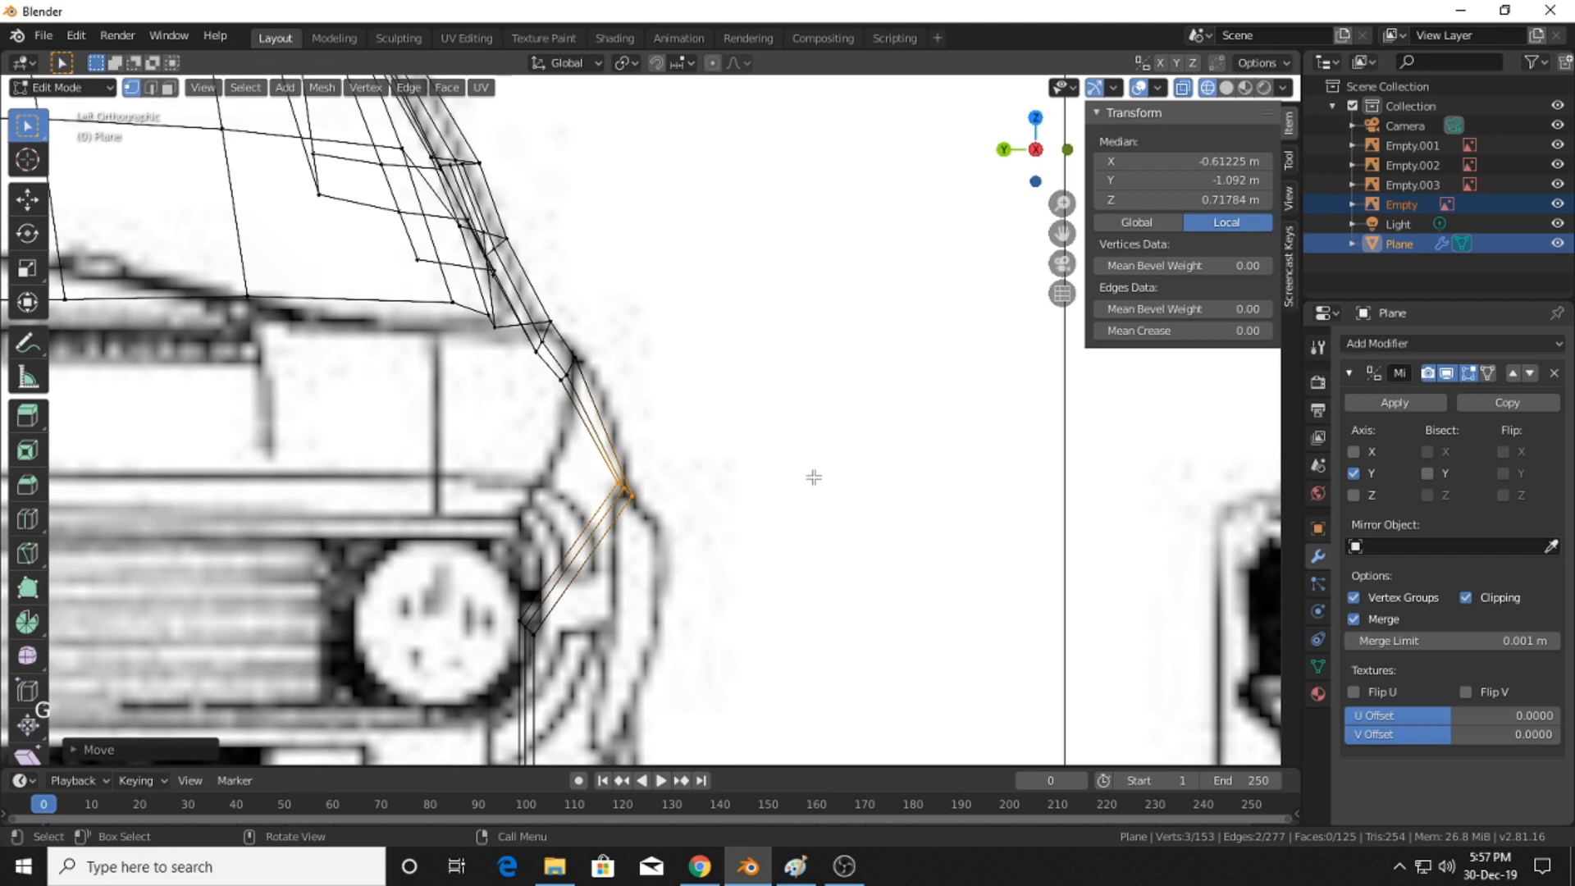
- Move the vertex row along the door's body crease out to a median of about Y -1.127 m, Z 0.522 m
middle_click_drag(814, 476, 522, 497, "shift")
left_click_drag(434, 472, 558, 539)
key("g")
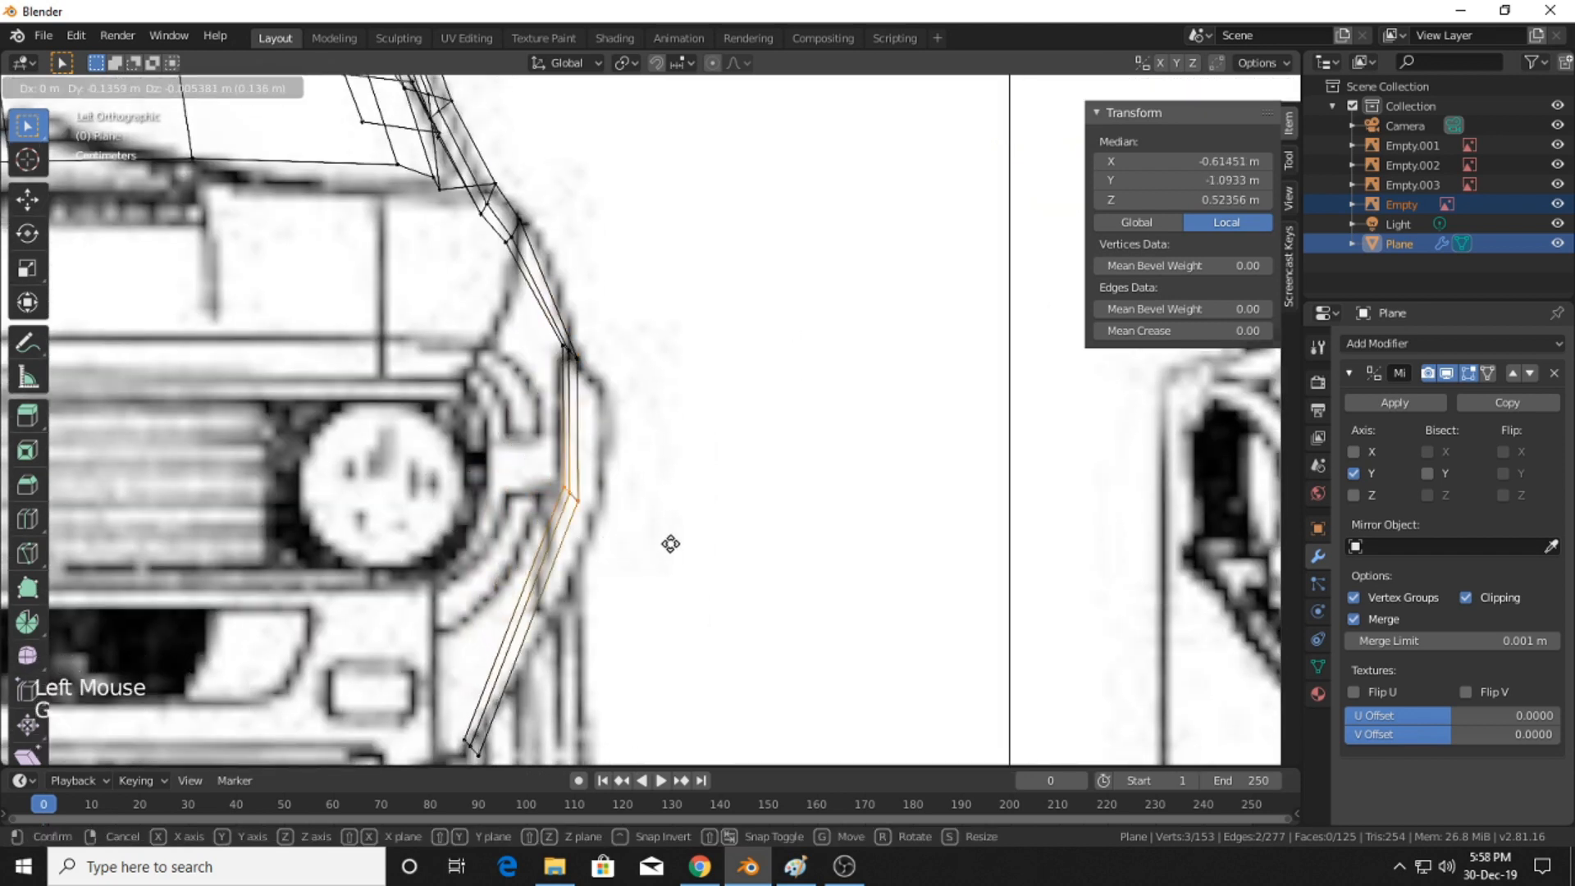
left_click(681, 544)
middle_click_drag(763, 439, 778, 388, "shift")
scroll(778, 389, "down", 4)
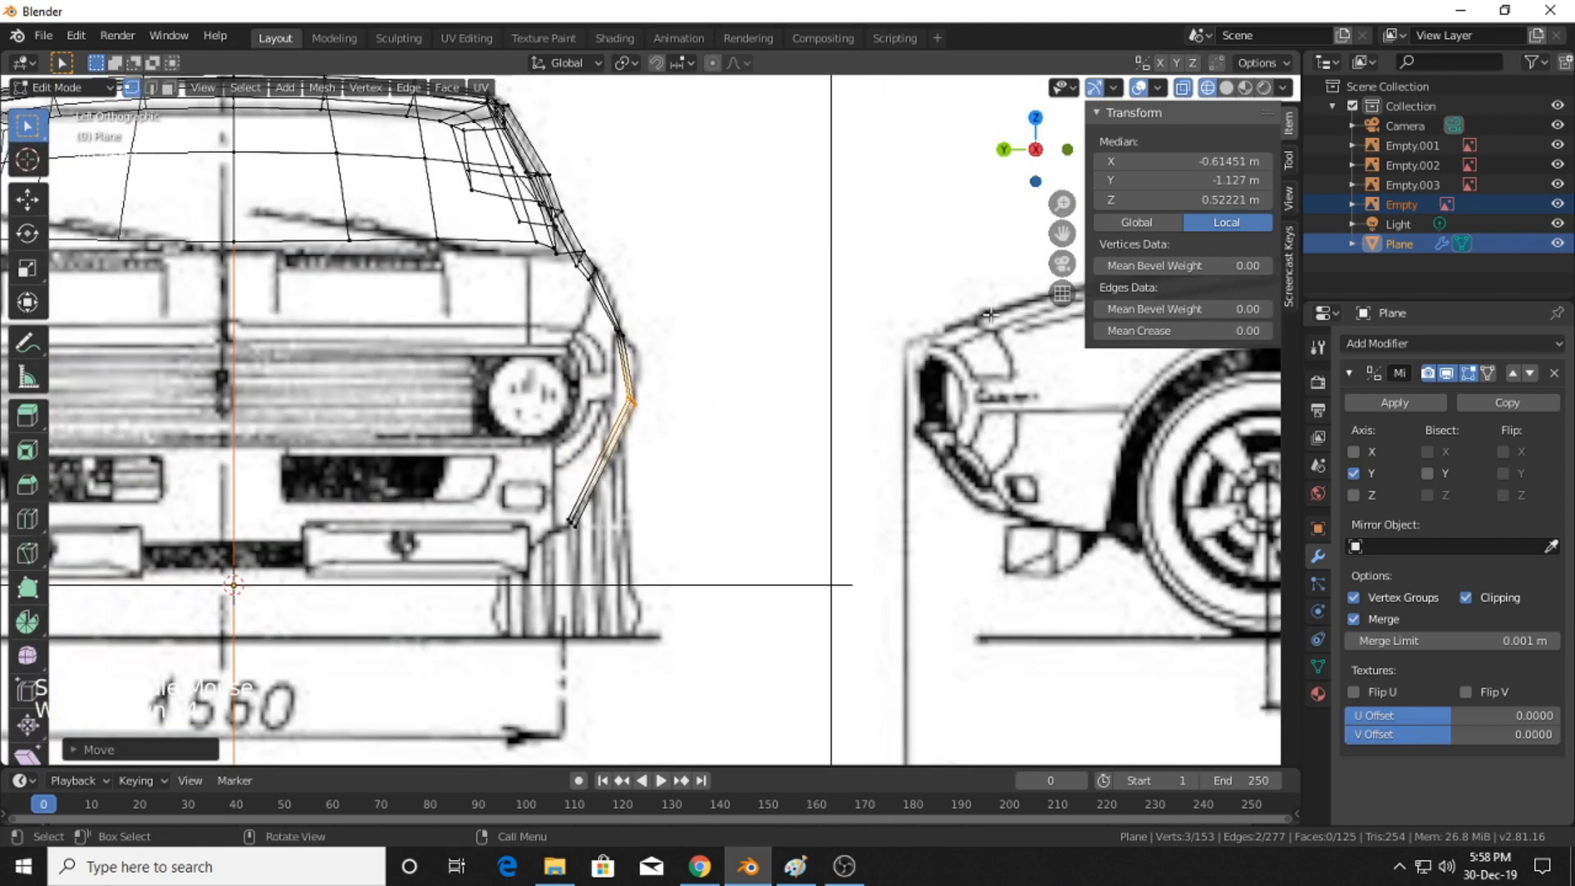
- Align the upper door vertex row with the rear blueprint's outline at a median of about Y -1.104 m, Z 0.755 m
left_click(1067, 150)
left_click(1067, 150)
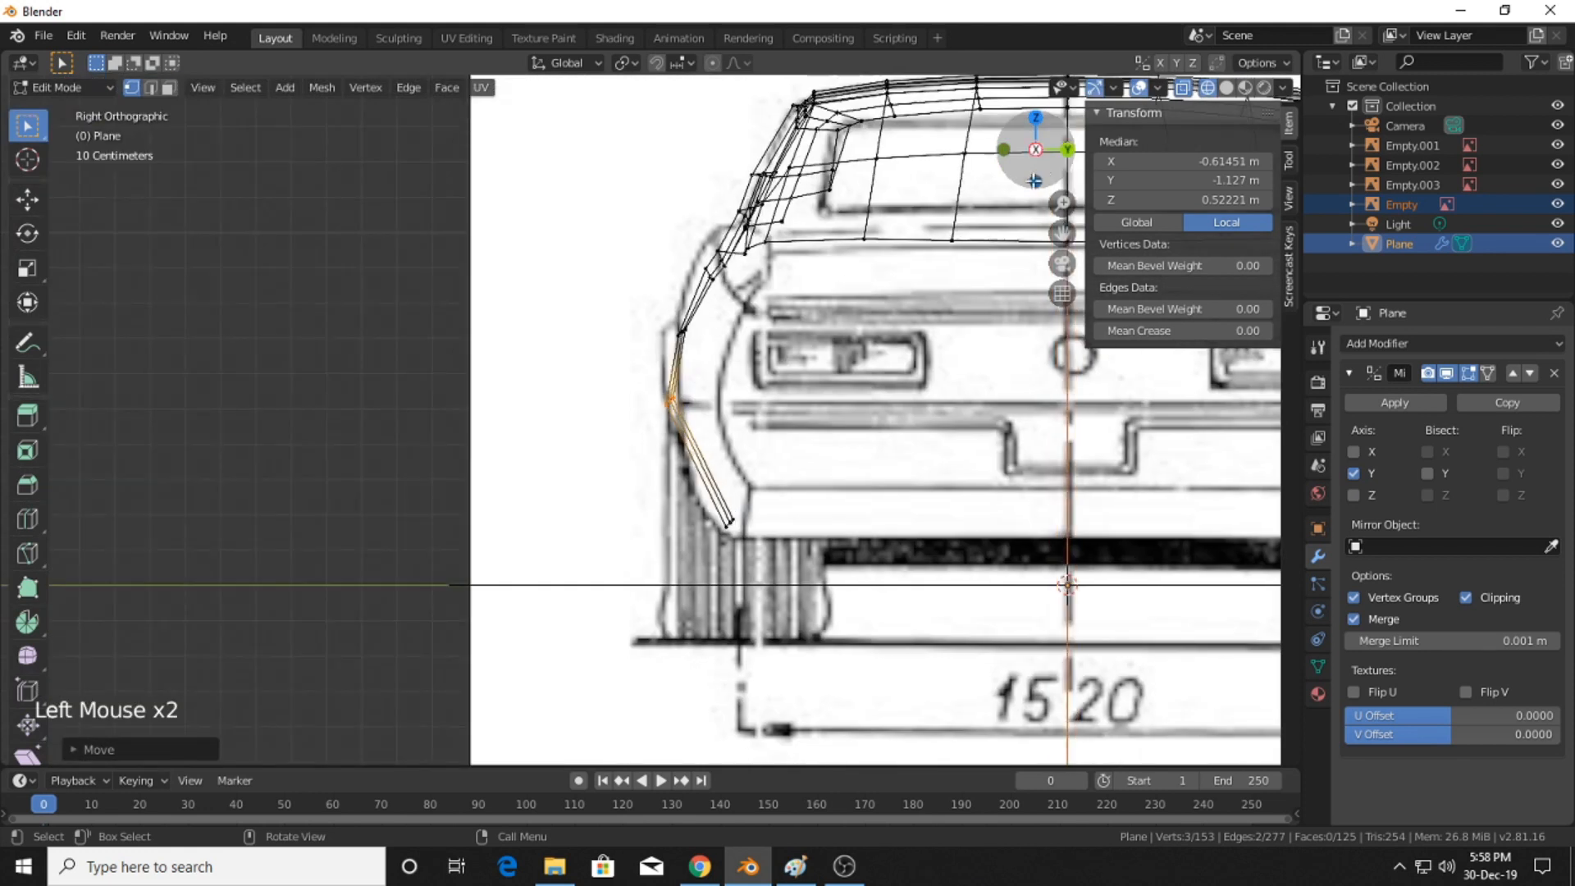
middle_click_drag(865, 440, 694, 361, "shift")
scroll(862, 460, "up", 2)
left_click(693, 357)
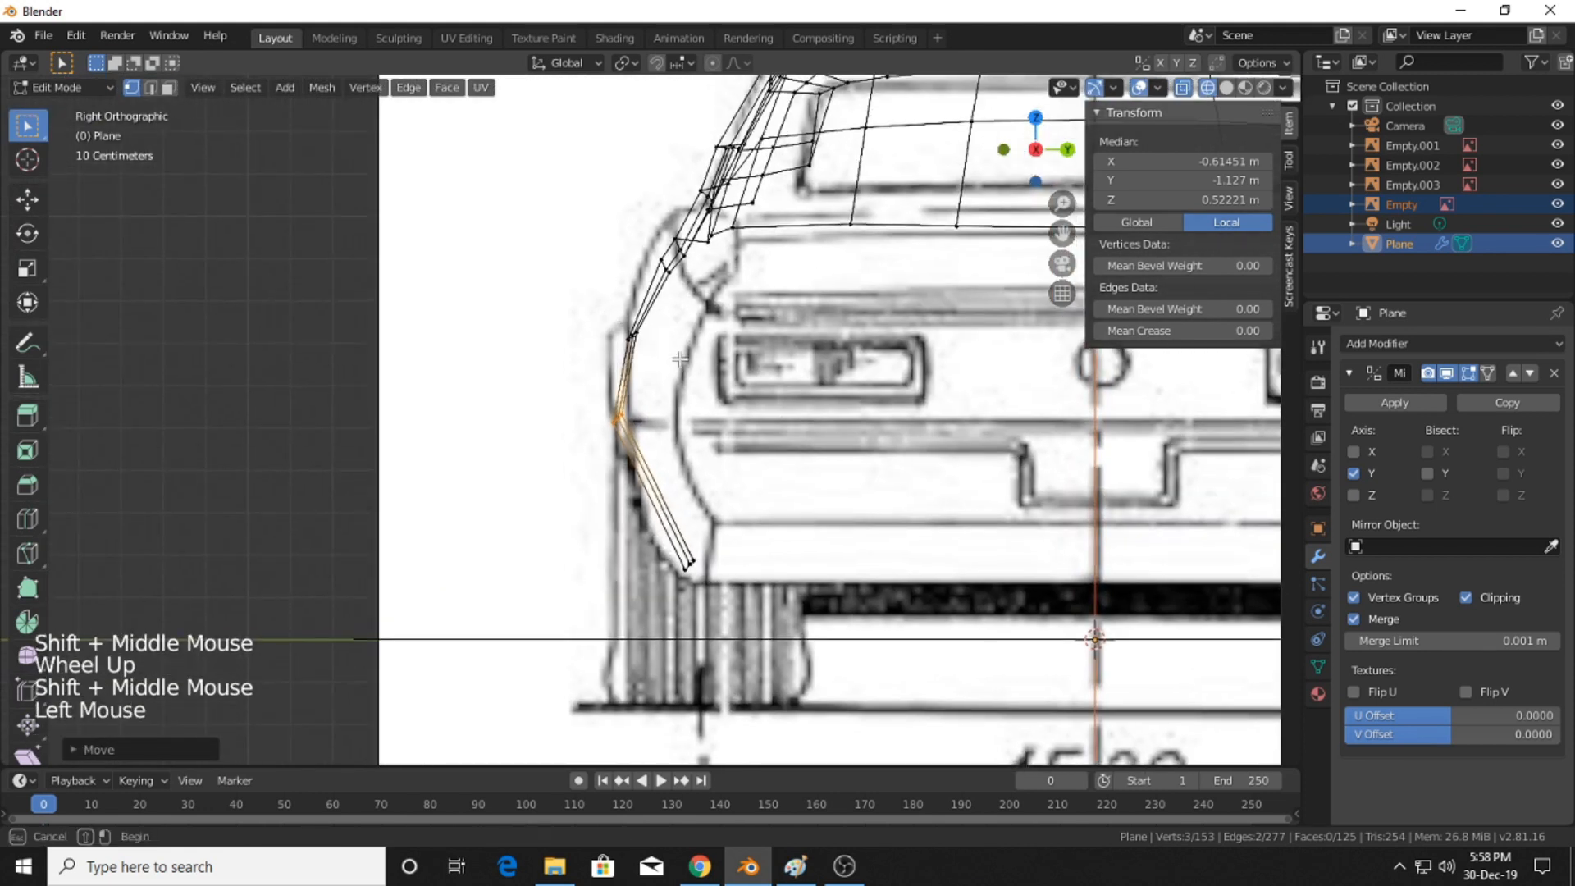
key("g")
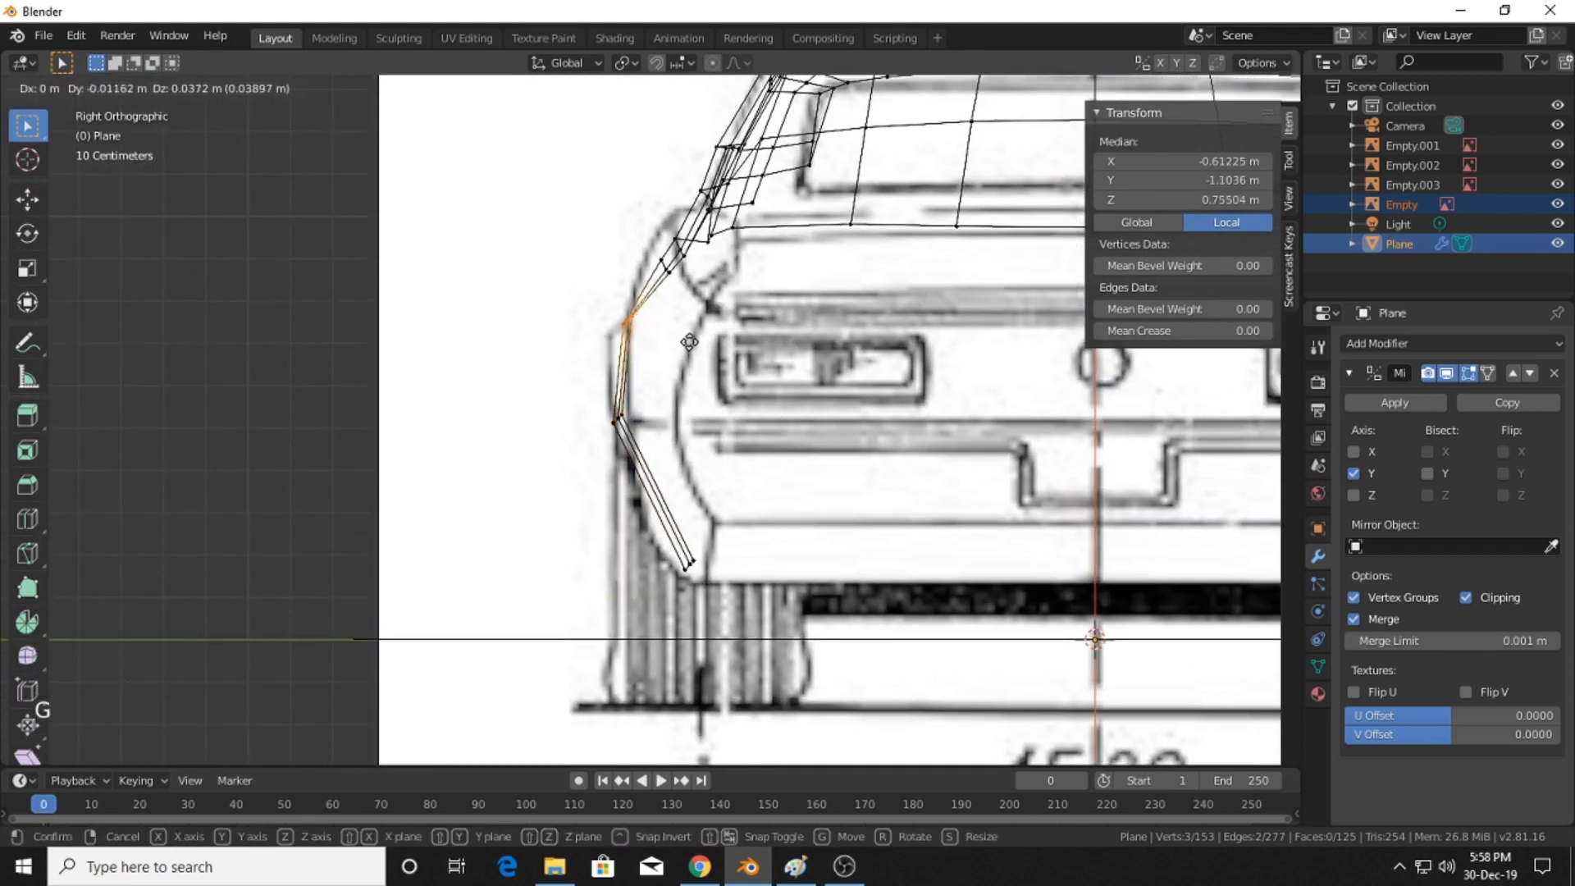
left_click(689, 342)
- Examine the curved door panel and cabin from several perspective angles
scroll(725, 400, "down", 4)
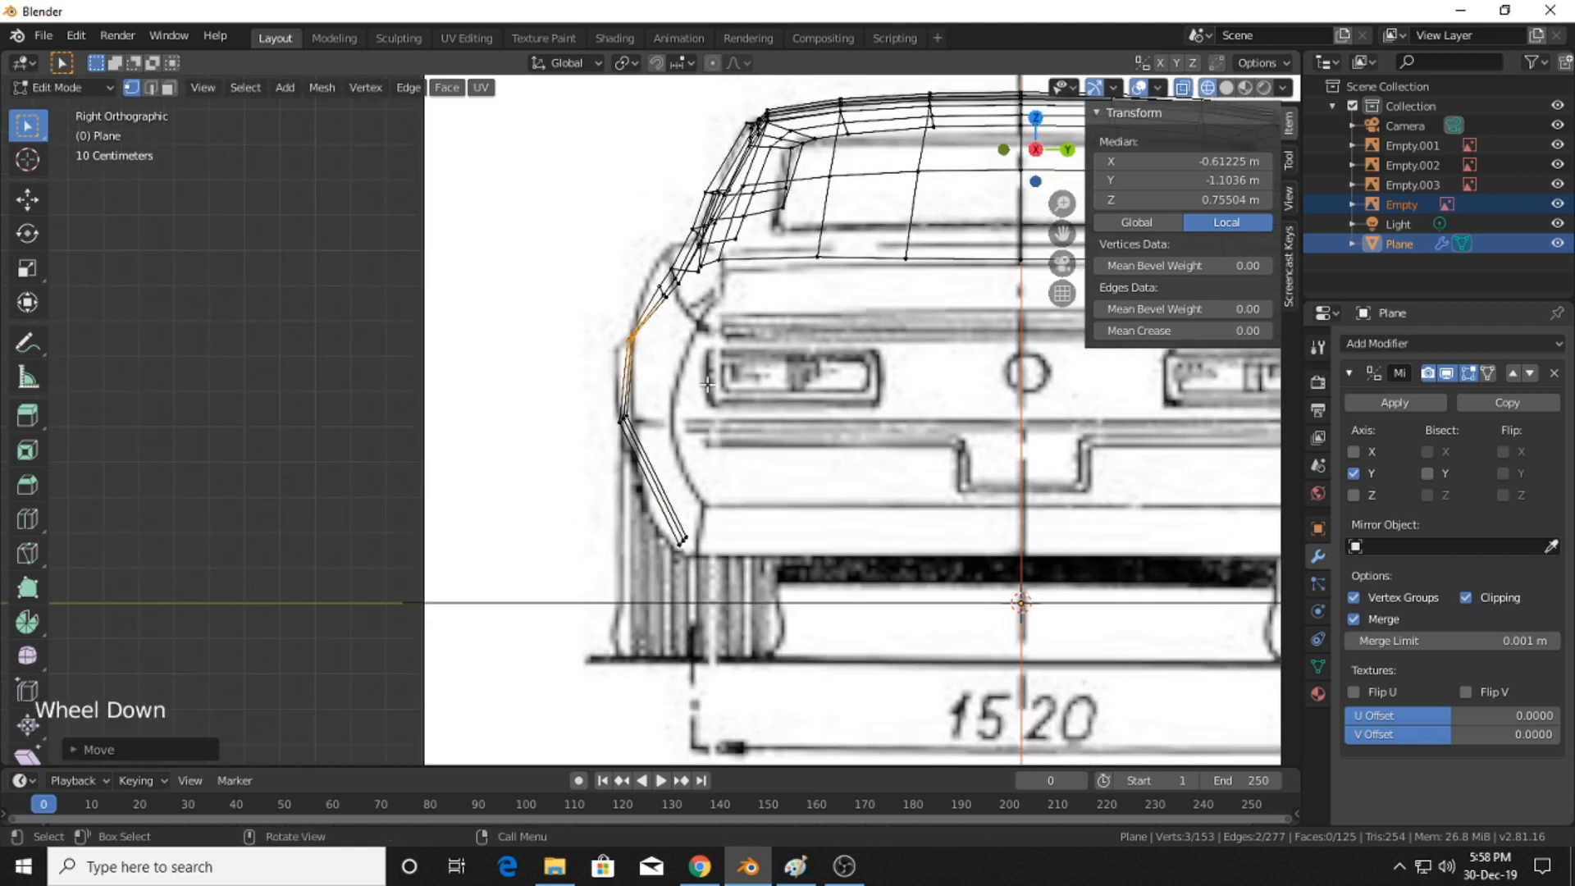
middle_click_drag(725, 400, 960, 444)
scroll(766, 499, "down", 3)
middle_click_drag(766, 500, 916, 433)
scroll(900, 435, "up", 2)
scroll(934, 426, "down", 2)
scroll(935, 426, "down", 1)
scroll(917, 433, "up", 1)
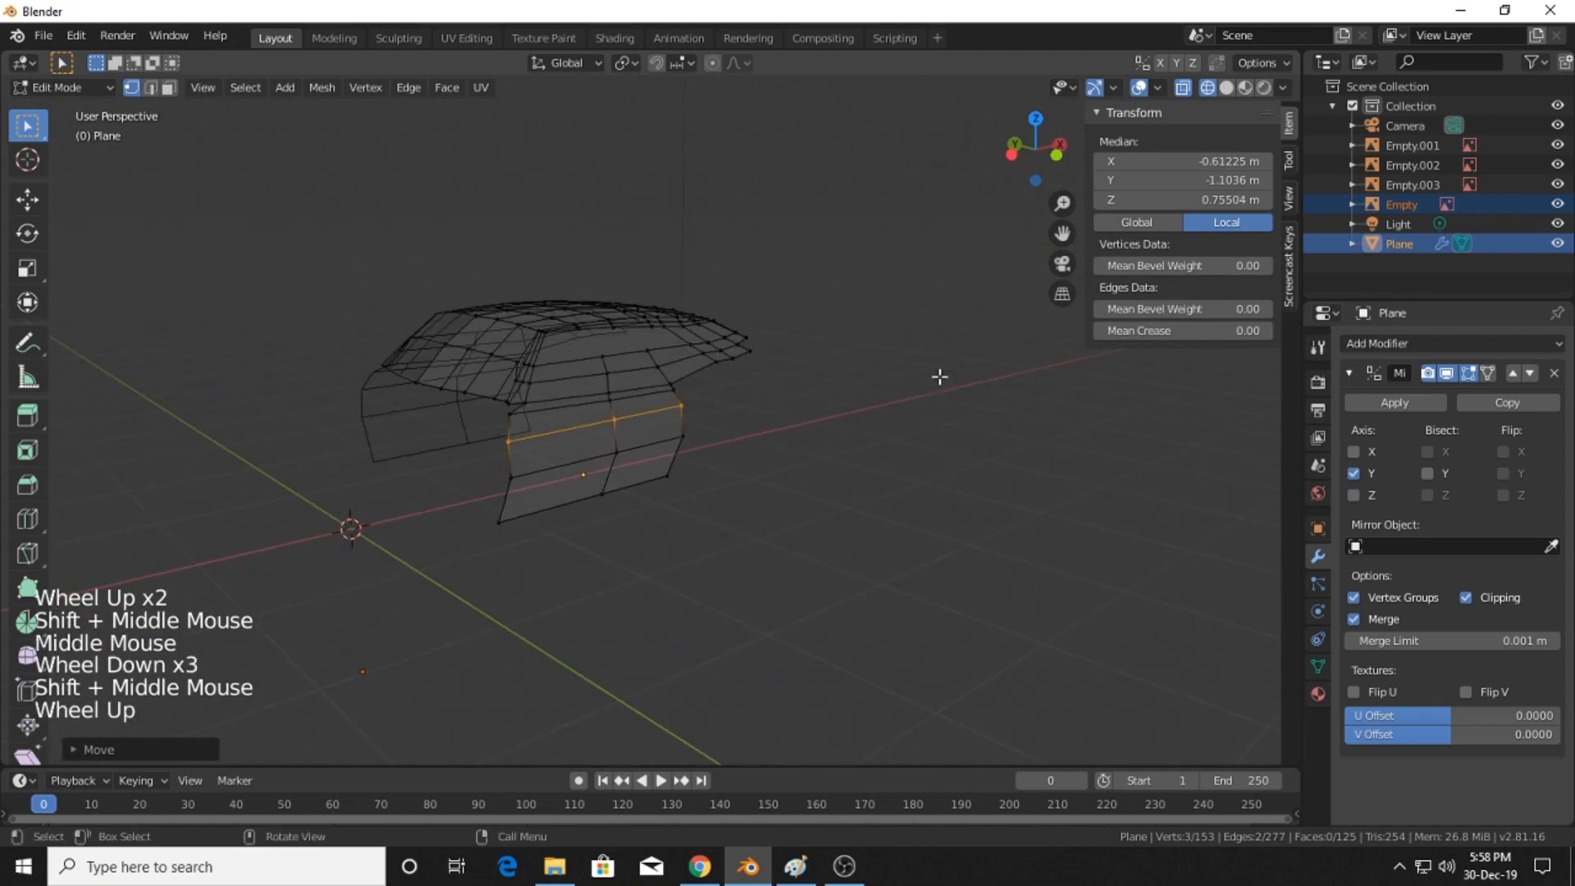
- Display the mesh in solid shading and reveal the hidden hood and trunk geometry
left_click(1228, 87)
left_click(829, 539)
mouse_move(829, 539)
middle_mouse_down()
mouse_move(761, 498)
mouse_move(790, 494)
mouse_move(671, 529)
middle_mouse_up()
scroll(761, 499, "up", 4)
scroll(791, 494, "down", 1)
scroll(800, 497, "up", 1)
scroll(801, 497, "up", 2)
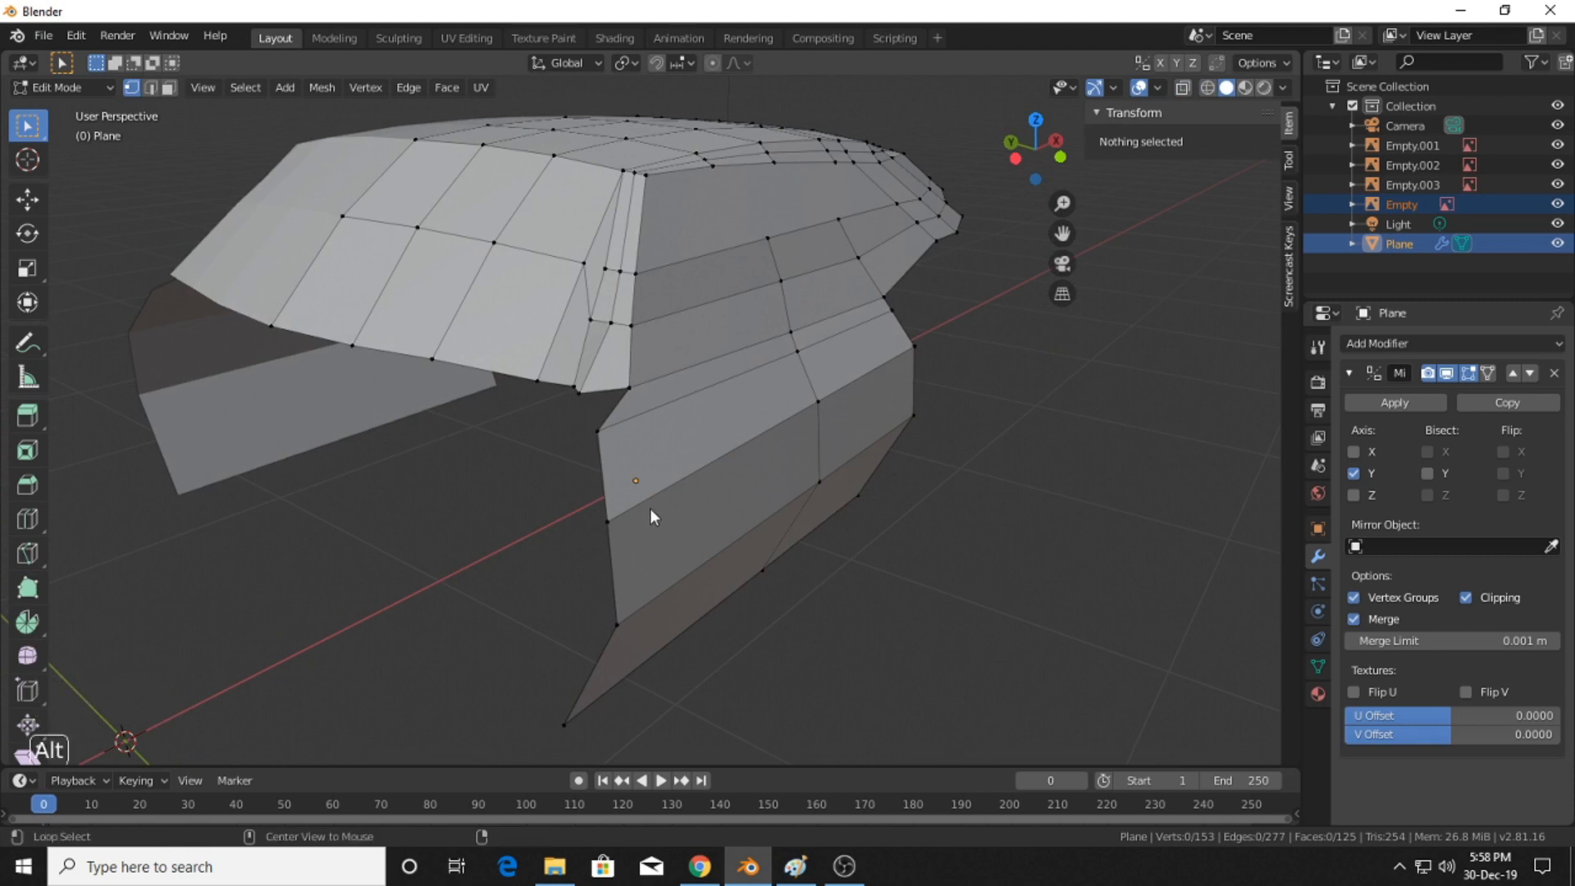
key("alt+h")
left_click(1045, 603)
scroll(766, 591, "up", 2)
- Fill the gap between the hood's side vertex, the windshield base corner and the door's upper front corner with a triangular face
middle_click_drag(928, 570, 738, 556)
scroll(738, 555, "down", 1)
left_click(694, 512)
left_click(747, 470, "shift")
left_click(852, 472, "shift")
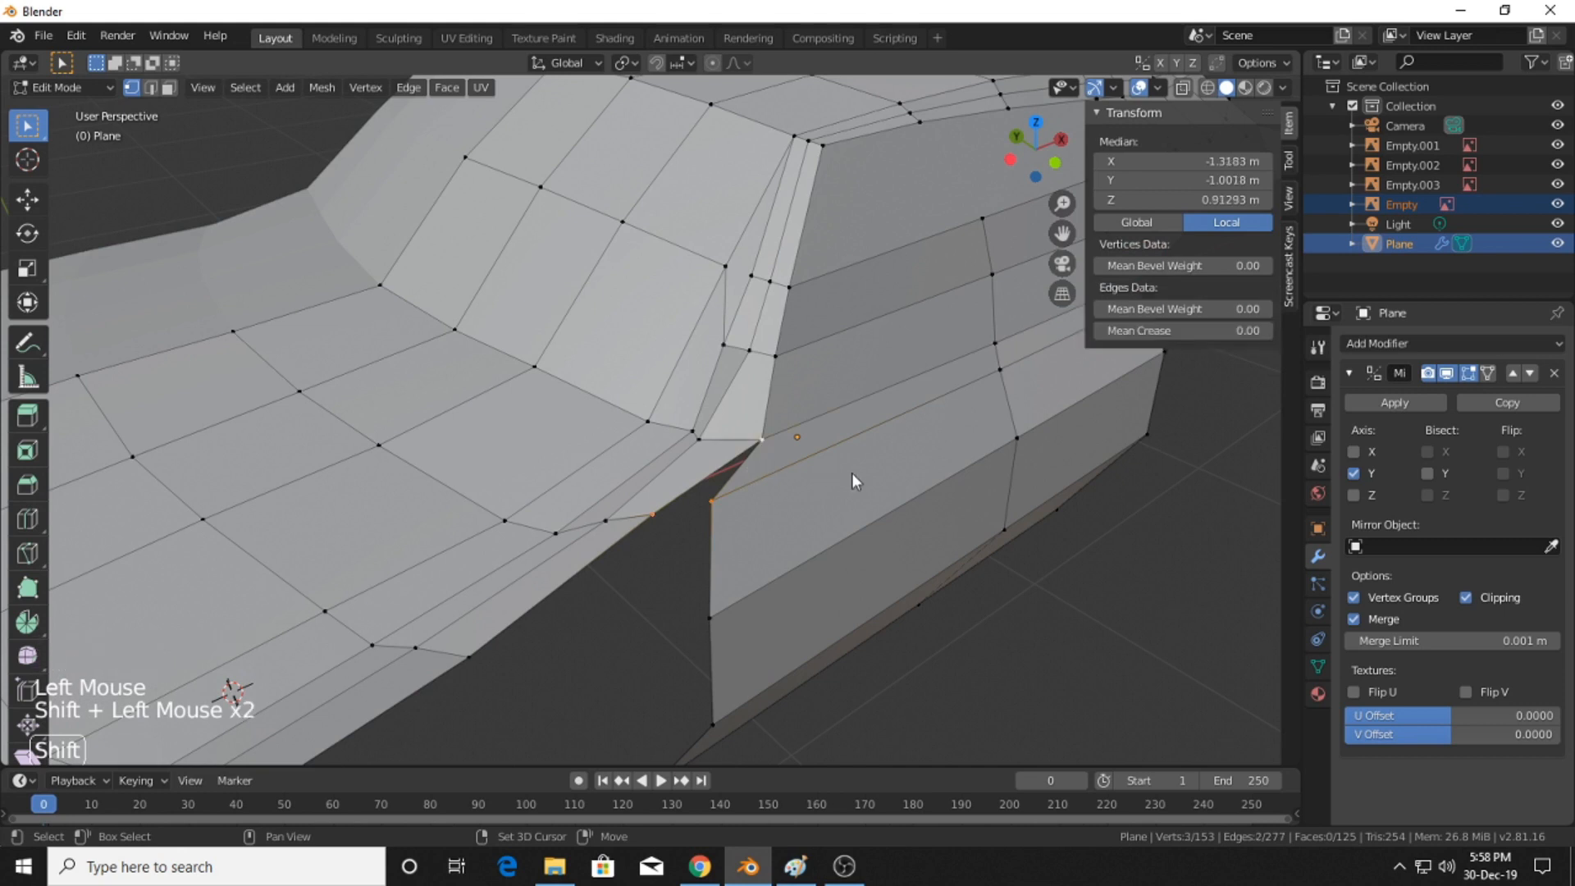
left_click(1044, 636)
- Examine the join between hood, windshield pillar and door from several perspective angles
scroll(1032, 634, "down", 3)
scroll(820, 576, "up", 2)
middle_click_drag(1032, 635, 837, 578)
middle_click_drag(837, 578, 763, 435)
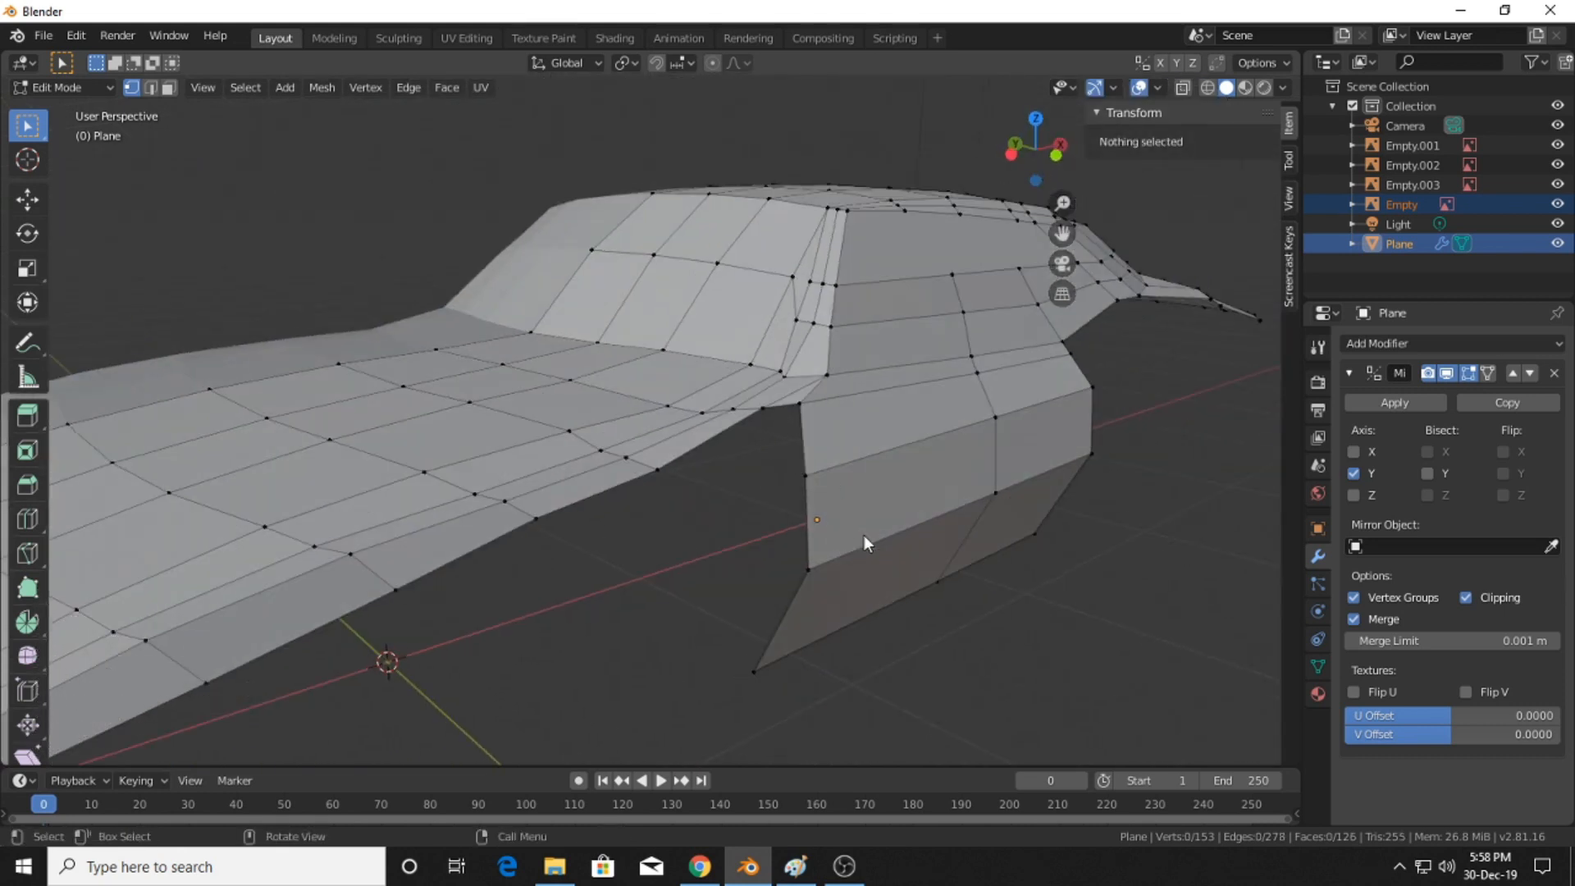
scroll(864, 542, "down", 3)
middle_click_drag(864, 541, 788, 563)
scroll(870, 563, "down", 5)
middle_click_drag(956, 563, 870, 568)
scroll(870, 568, "up", 1)
middle_click_drag(869, 567, 894, 545, "shift")
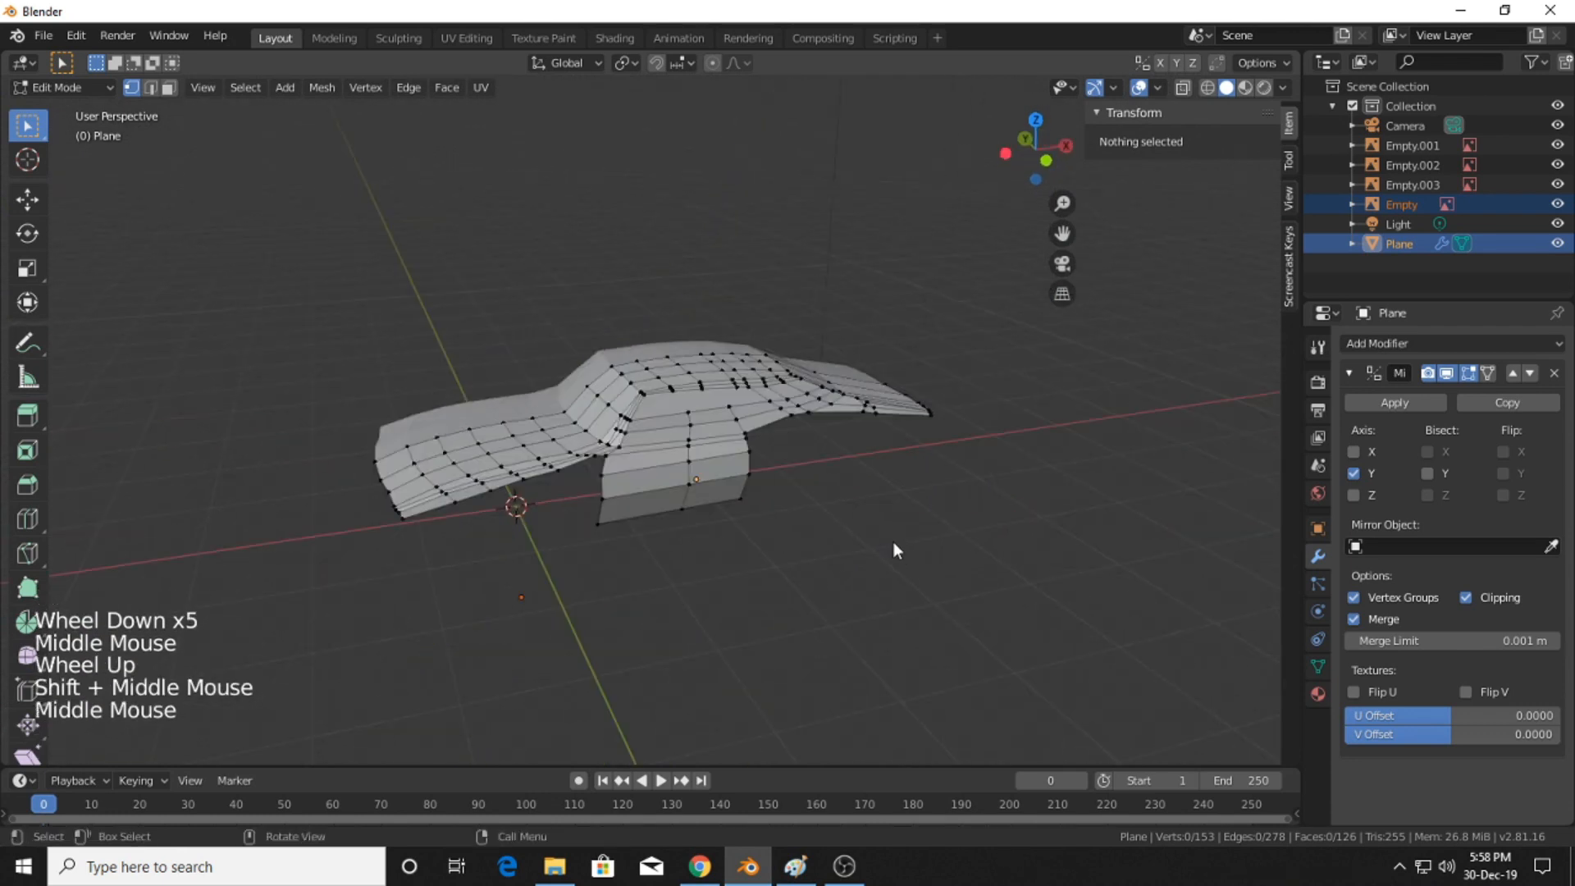
- Leave edit mode and inspect the shape of the whole body shell from the side in perspective
key("Tab")
left_click(1169, 121)
middle_click_drag(697, 587, 780, 566)
key("alt+Tab")
key("alt+Tab")
key("alt+Tab")
key("alt+Tab")
middle_click_drag(794, 474, 837, 525, "shift")
scroll(812, 485, "up", 3)
scroll(678, 521, "down", 1)
scroll(717, 522, "up", 1)
scroll(756, 531, "down", 1)
scroll(913, 491, "down", 2)
left_click(981, 534)
scroll(830, 532, "up", 1, "shift")
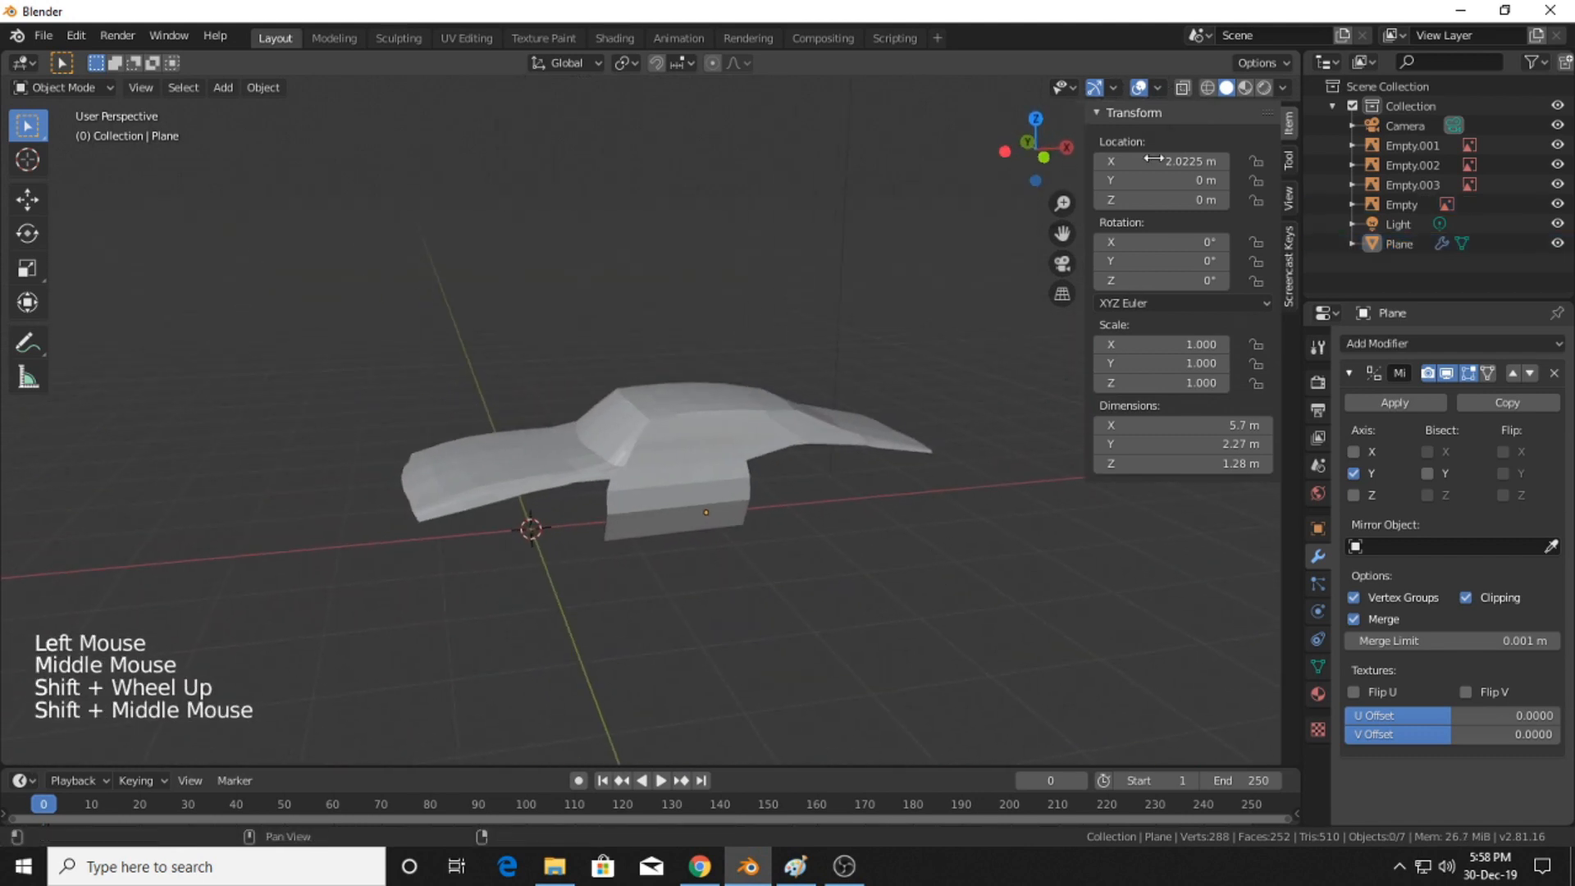
- In the side blueprint view, edit the mesh and nudge the hood's lower edge vertex to about X -1.789 m, Z 0.825 m
left_click(1044, 157)
scroll(774, 455, "up", 4)
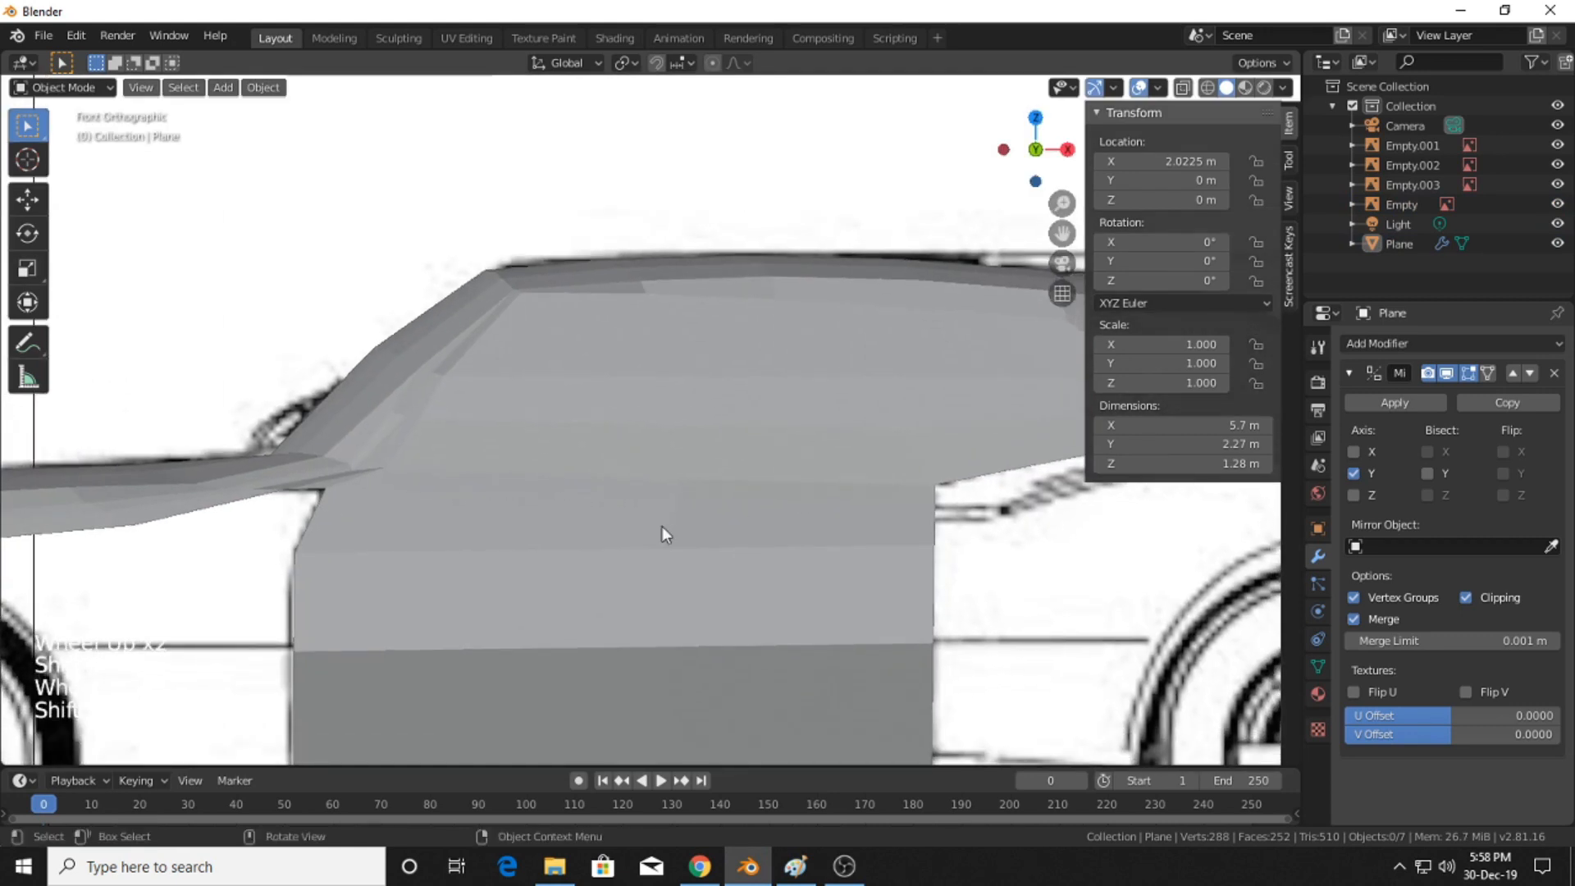
left_click(665, 532)
key("Tab")
scroll(795, 482, "up", 3)
middle_click_drag(795, 482, 735, 507, "shift")
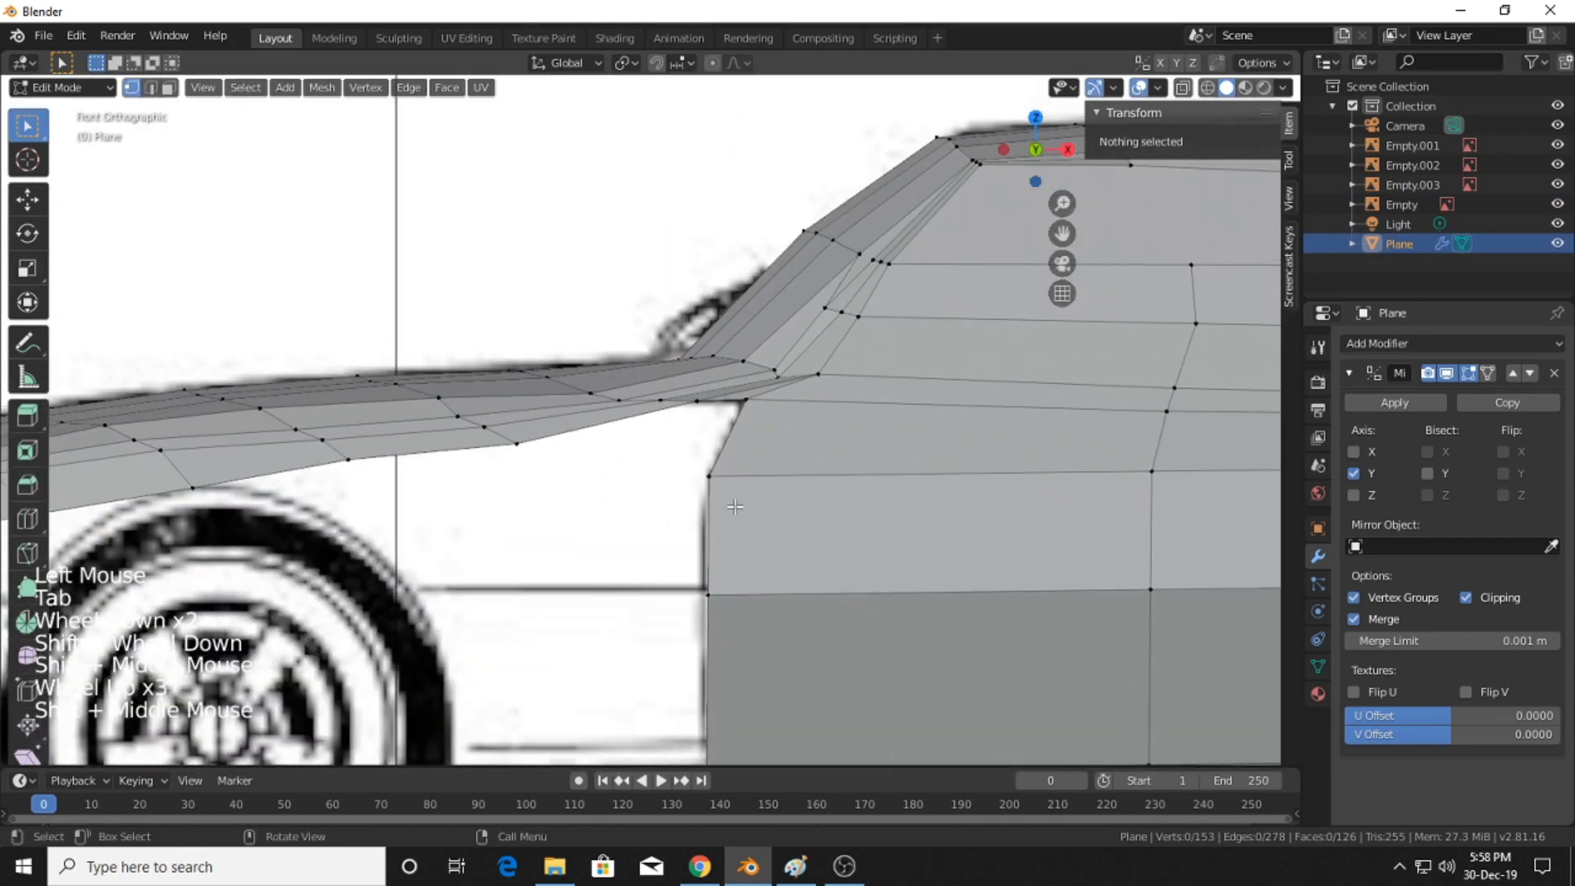
left_click(515, 445)
key("g")
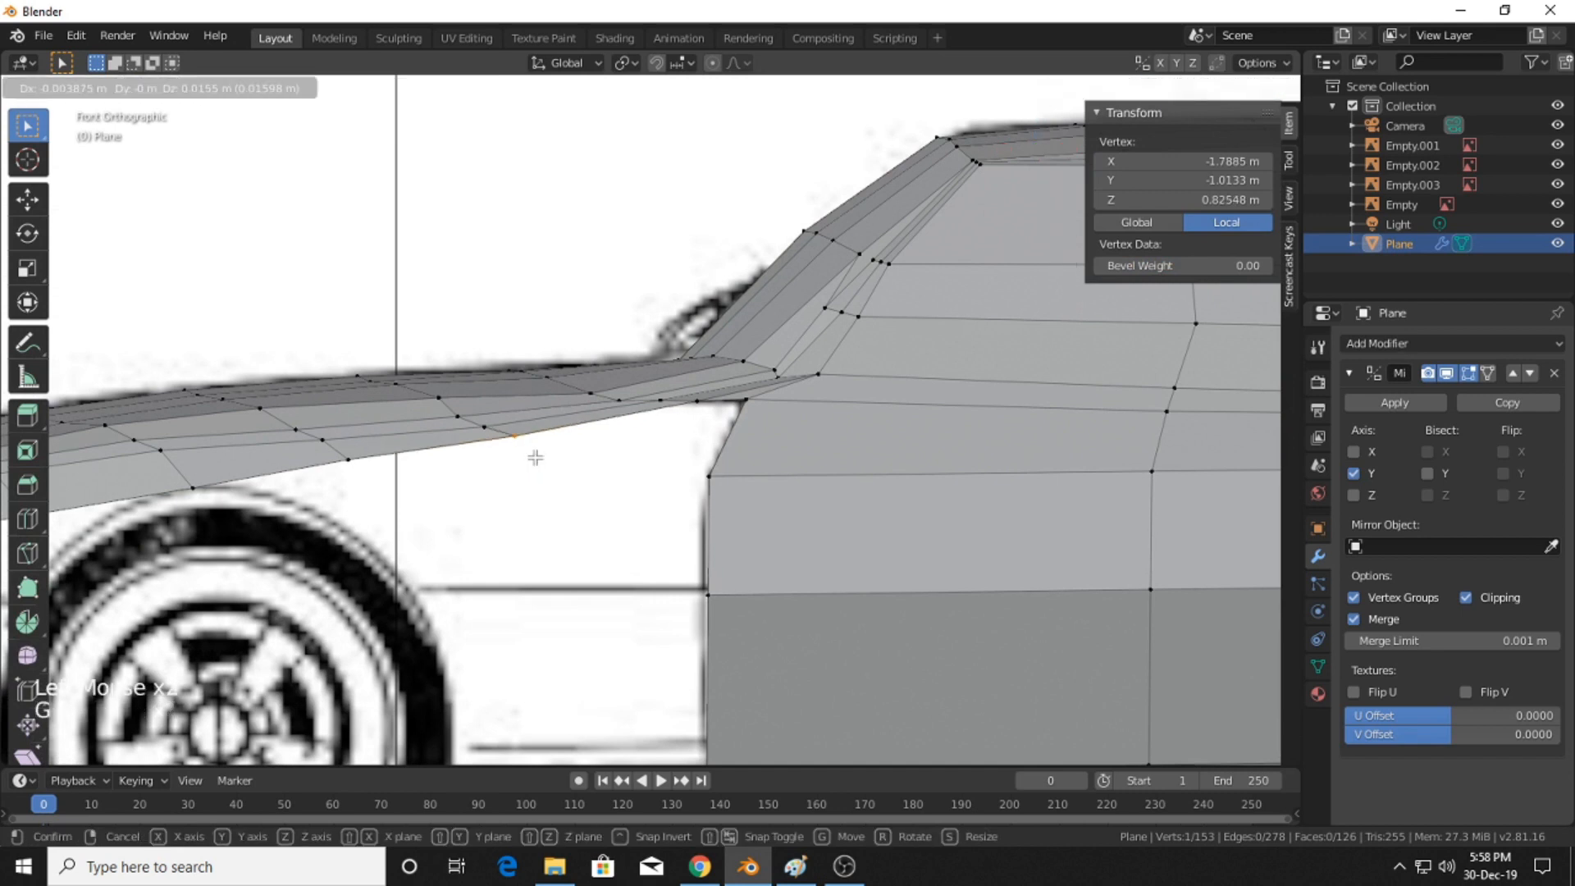
left_click(535, 453)
- Display the mesh in wireframe and check the front fender against the side blueprint
left_click(1208, 89)
scroll(917, 385, "up", 1)
middle_click_drag(868, 468, 884, 395, "shift")
scroll(826, 429, "down", 2)
middle_click_drag(667, 477, 794, 462, "shift")
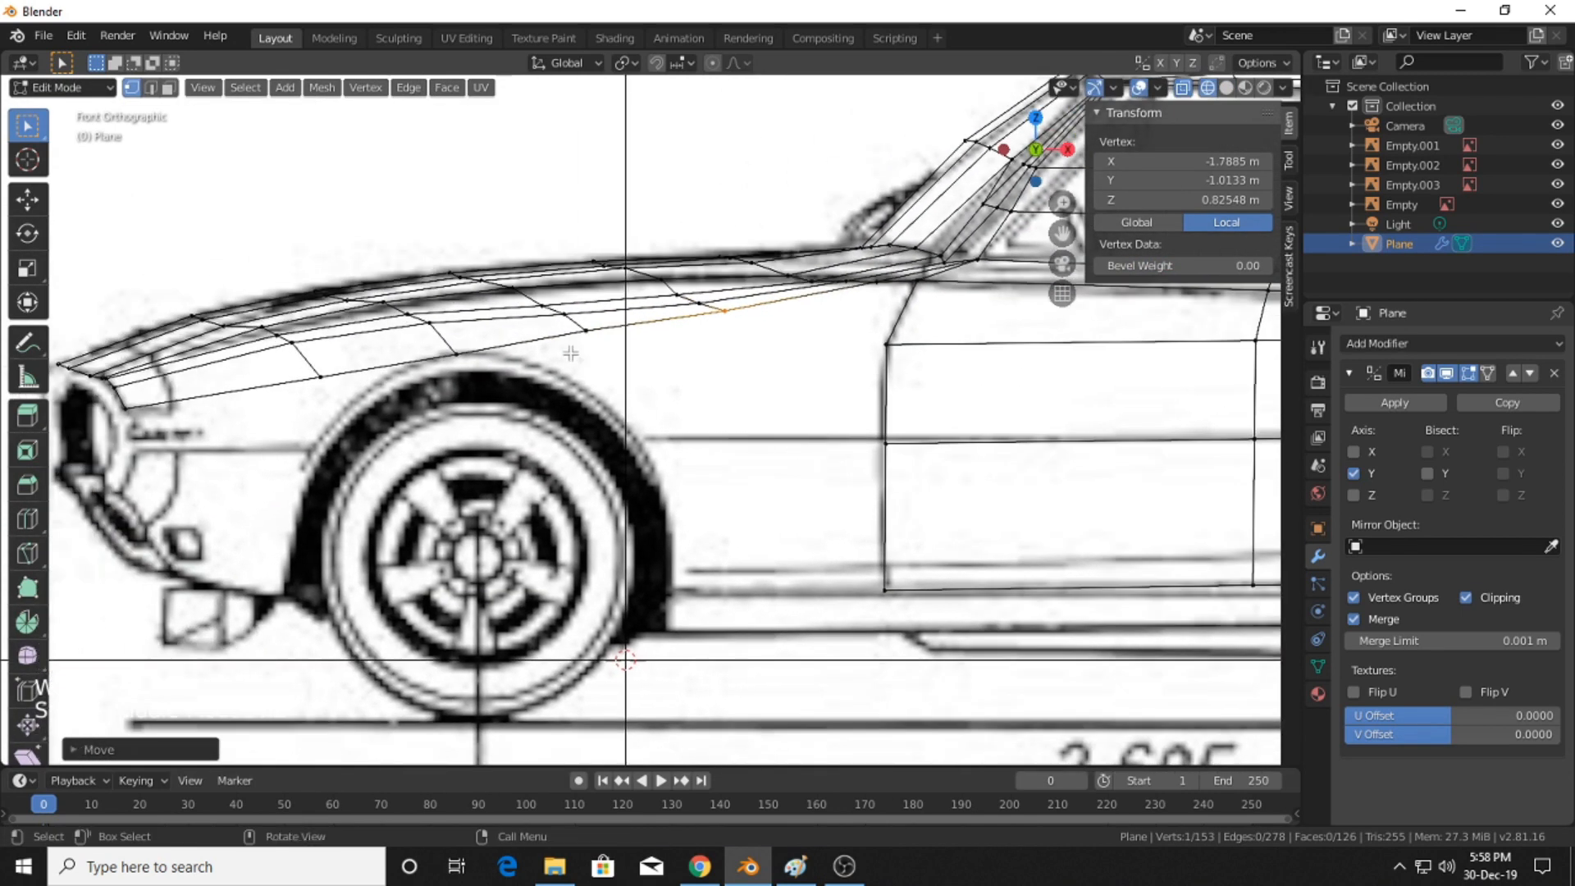
middle_click_drag(445, 353, 662, 451)
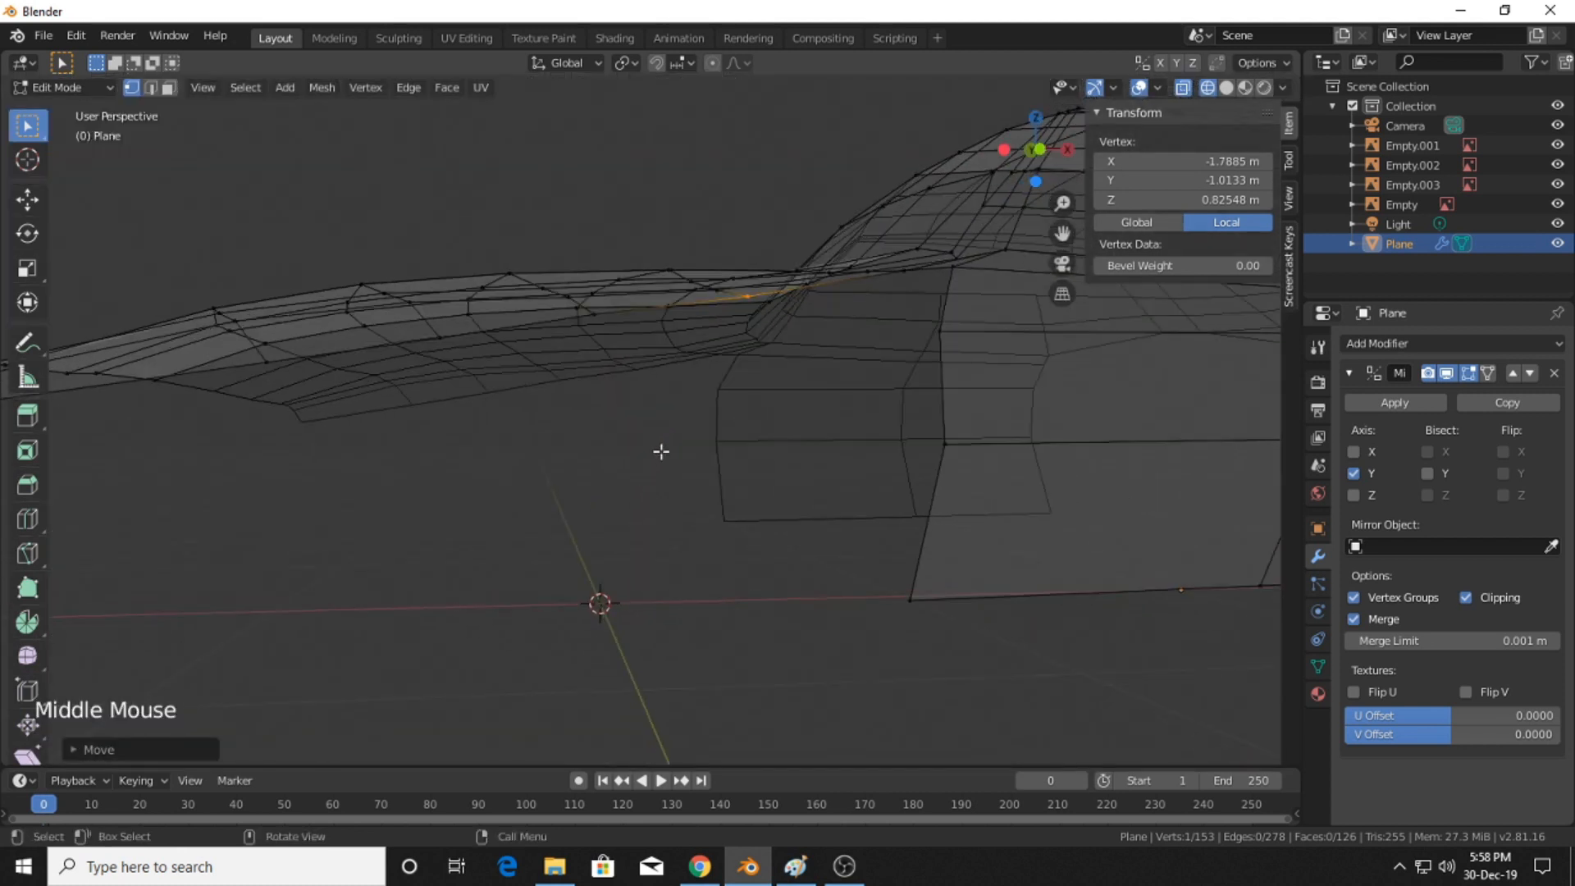
left_click(1039, 148)
scroll(843, 243, "down", 9)
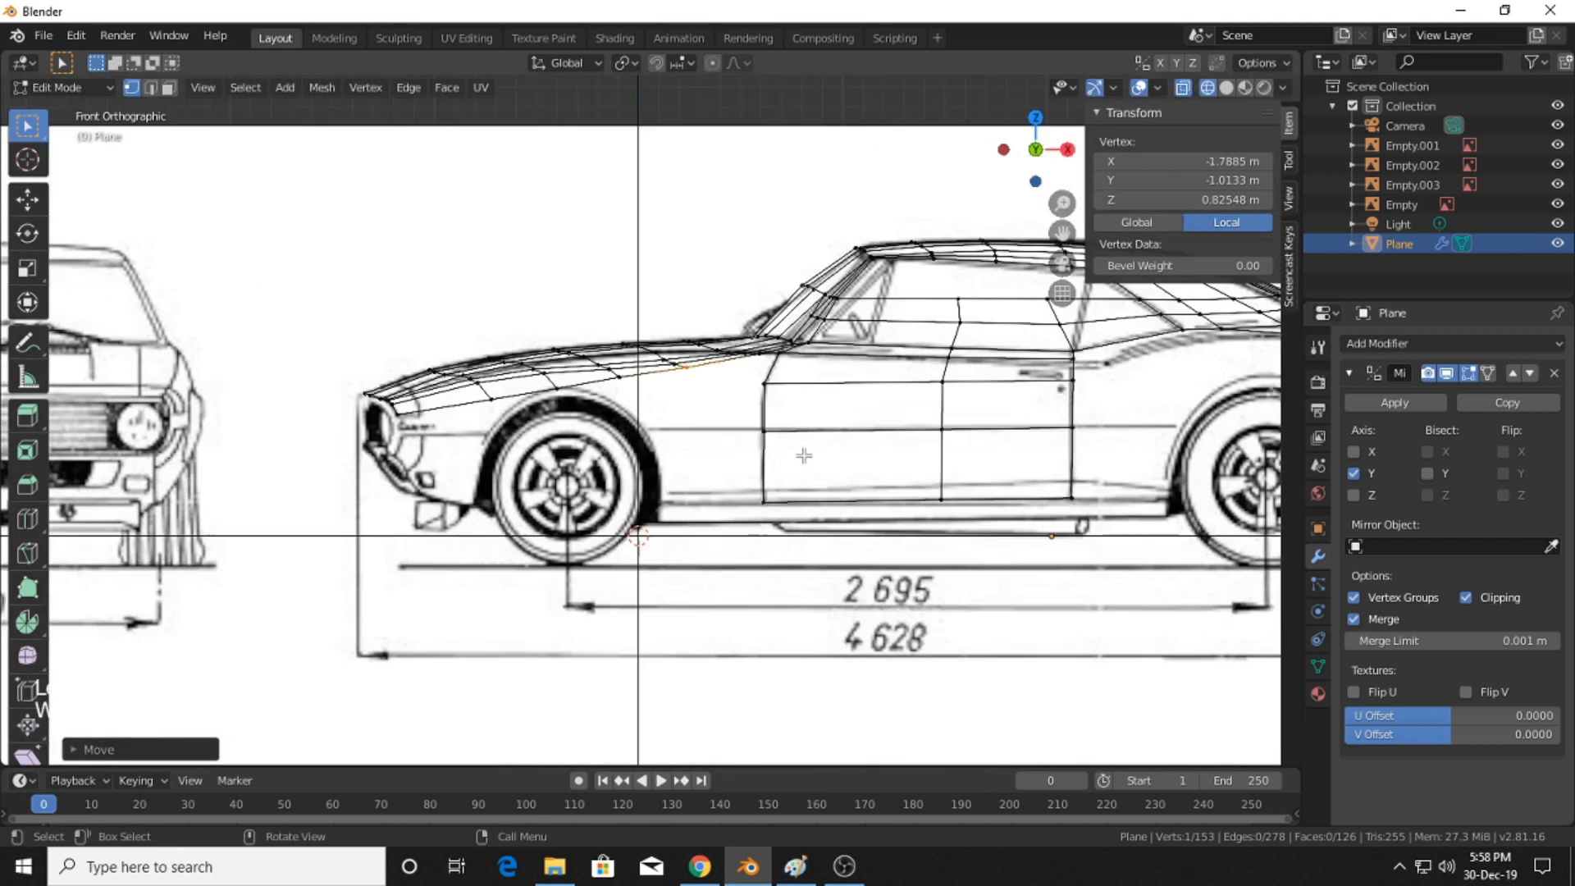
- Select the four vertices along the door's front edge in the side blueprint view
left_click(842, 244)
scroll(719, 410, "up", 6)
middle_click_drag(719, 412, 688, 438, "shift")
scroll(732, 404, "up", 4)
scroll(732, 405, "up", 1, "shift")
scroll(780, 323, "up", 4)
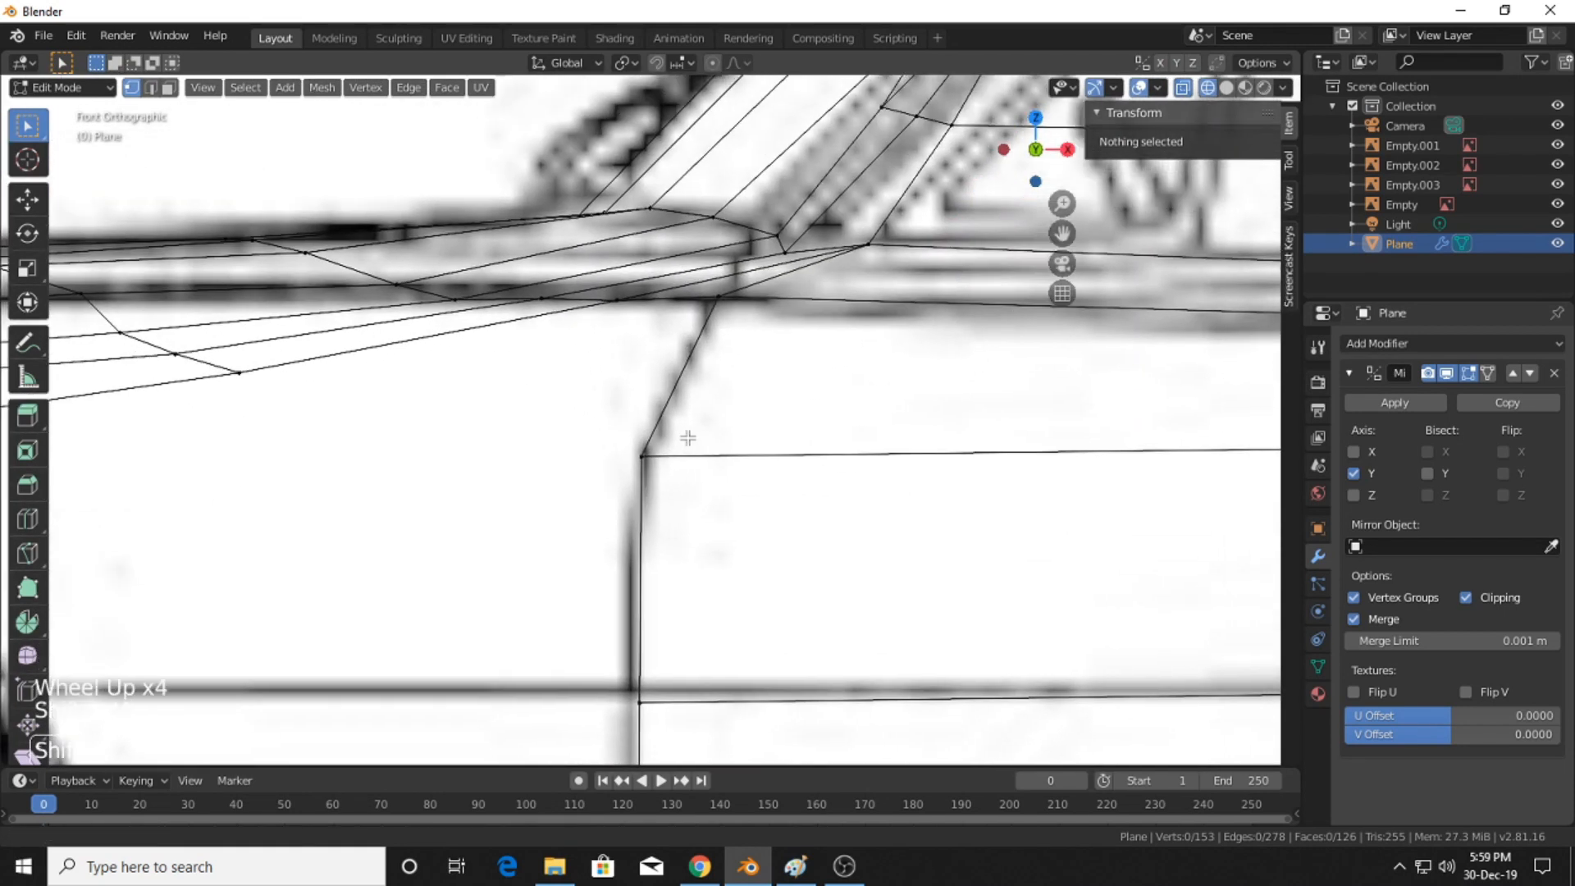
left_click(725, 298)
left_click(658, 463, "shift")
scroll(658, 464, "down", 3)
middle_click_drag(731, 366, 703, 441, "shift")
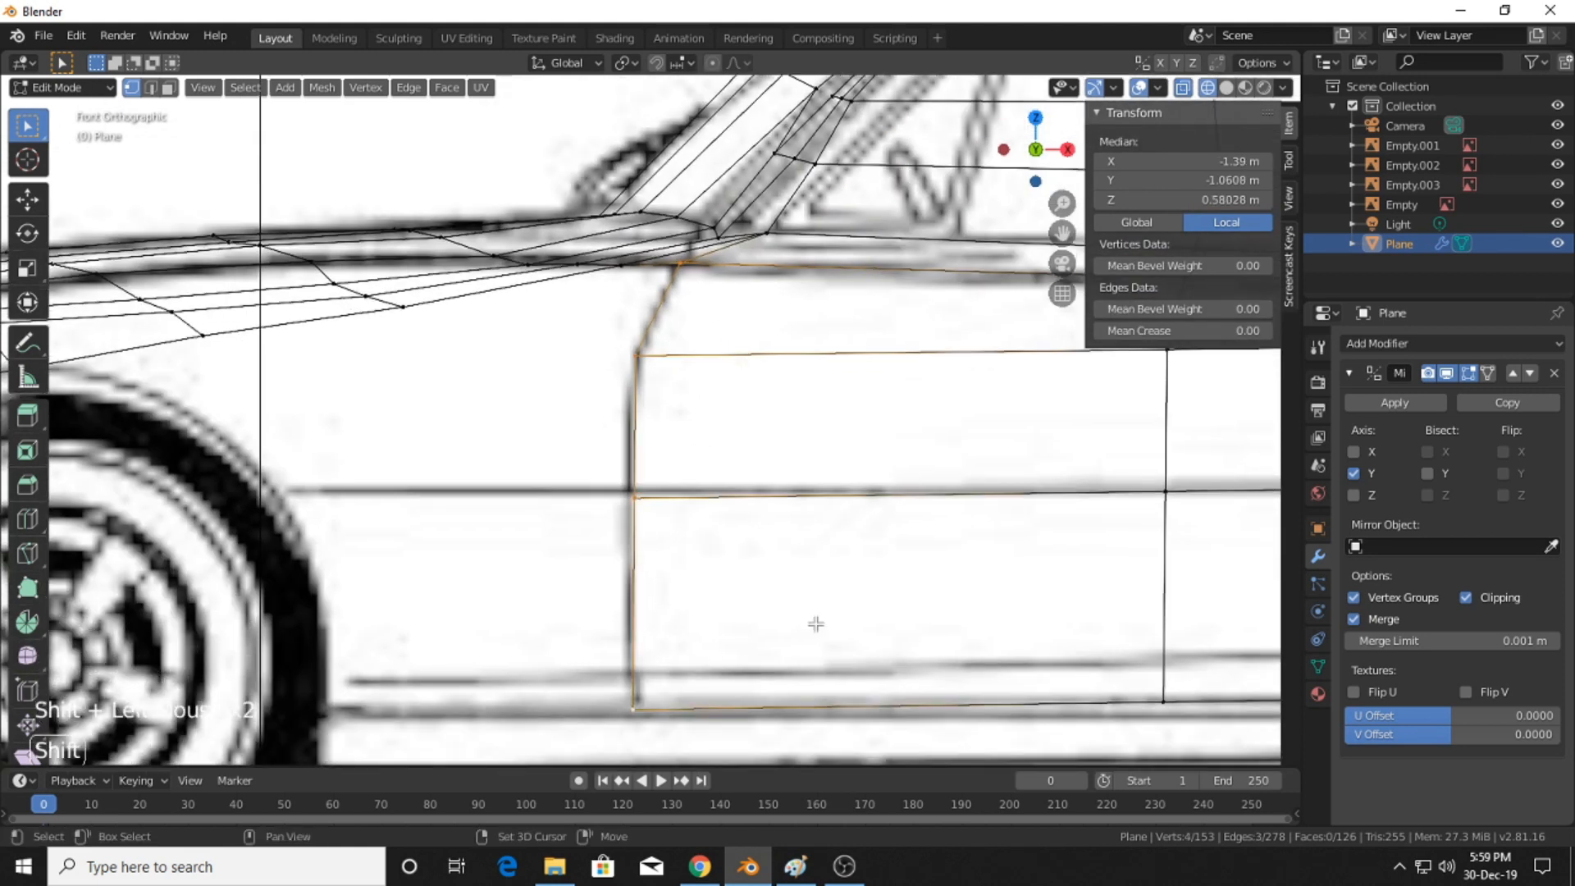
key("r")
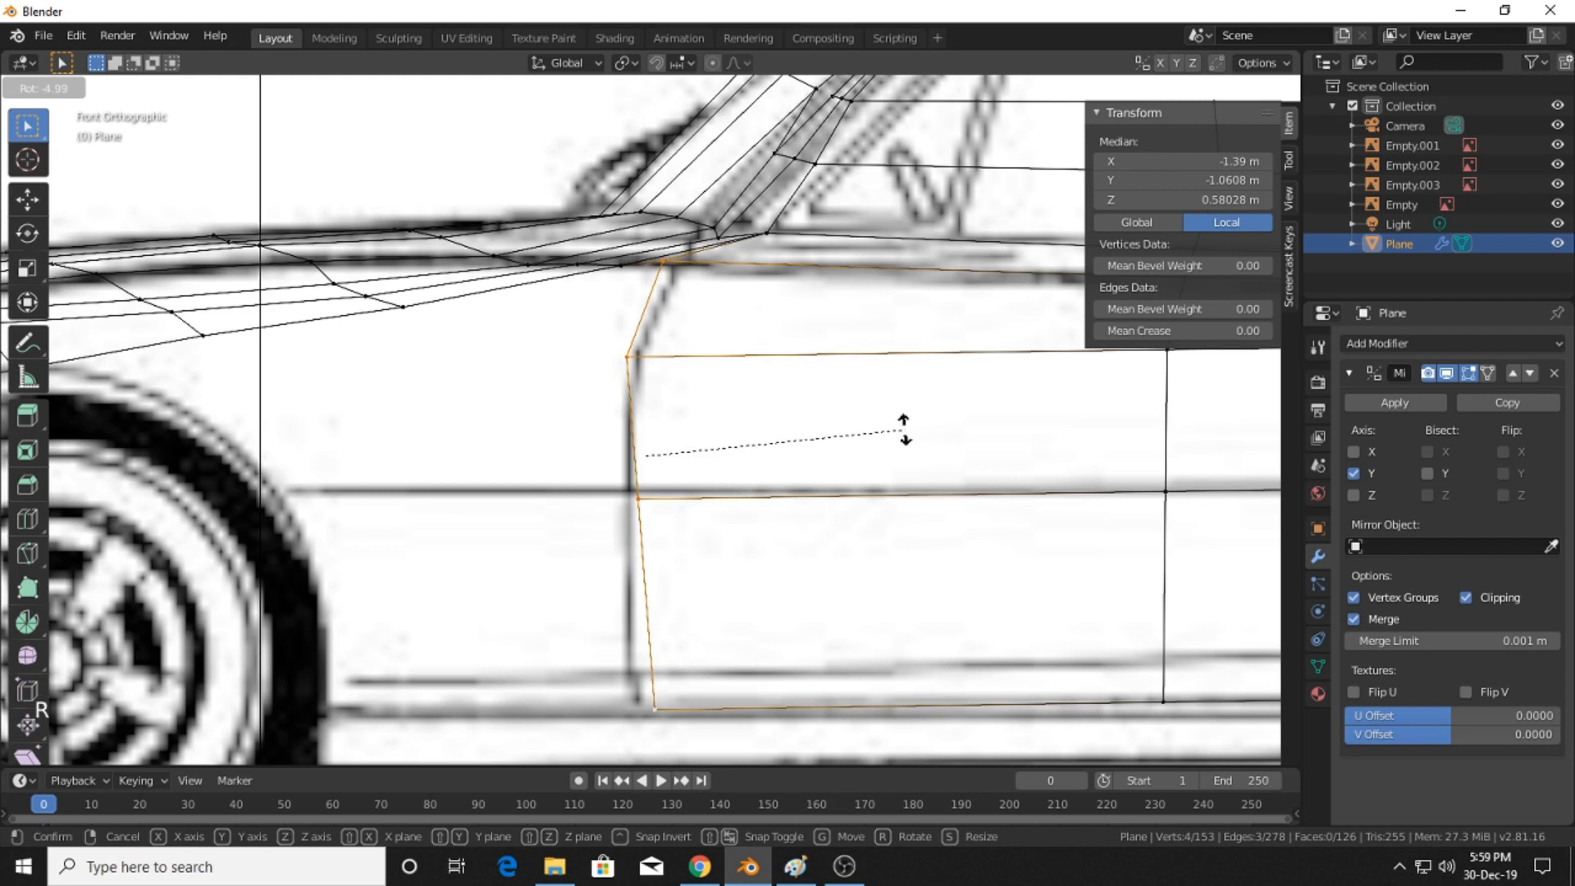
left_click(903, 427)
key("ctrl+z")
- Extrude the door's front edge toward the front wheel arch to a median of about X -1.844 m, Z 0.500 m
key("e")
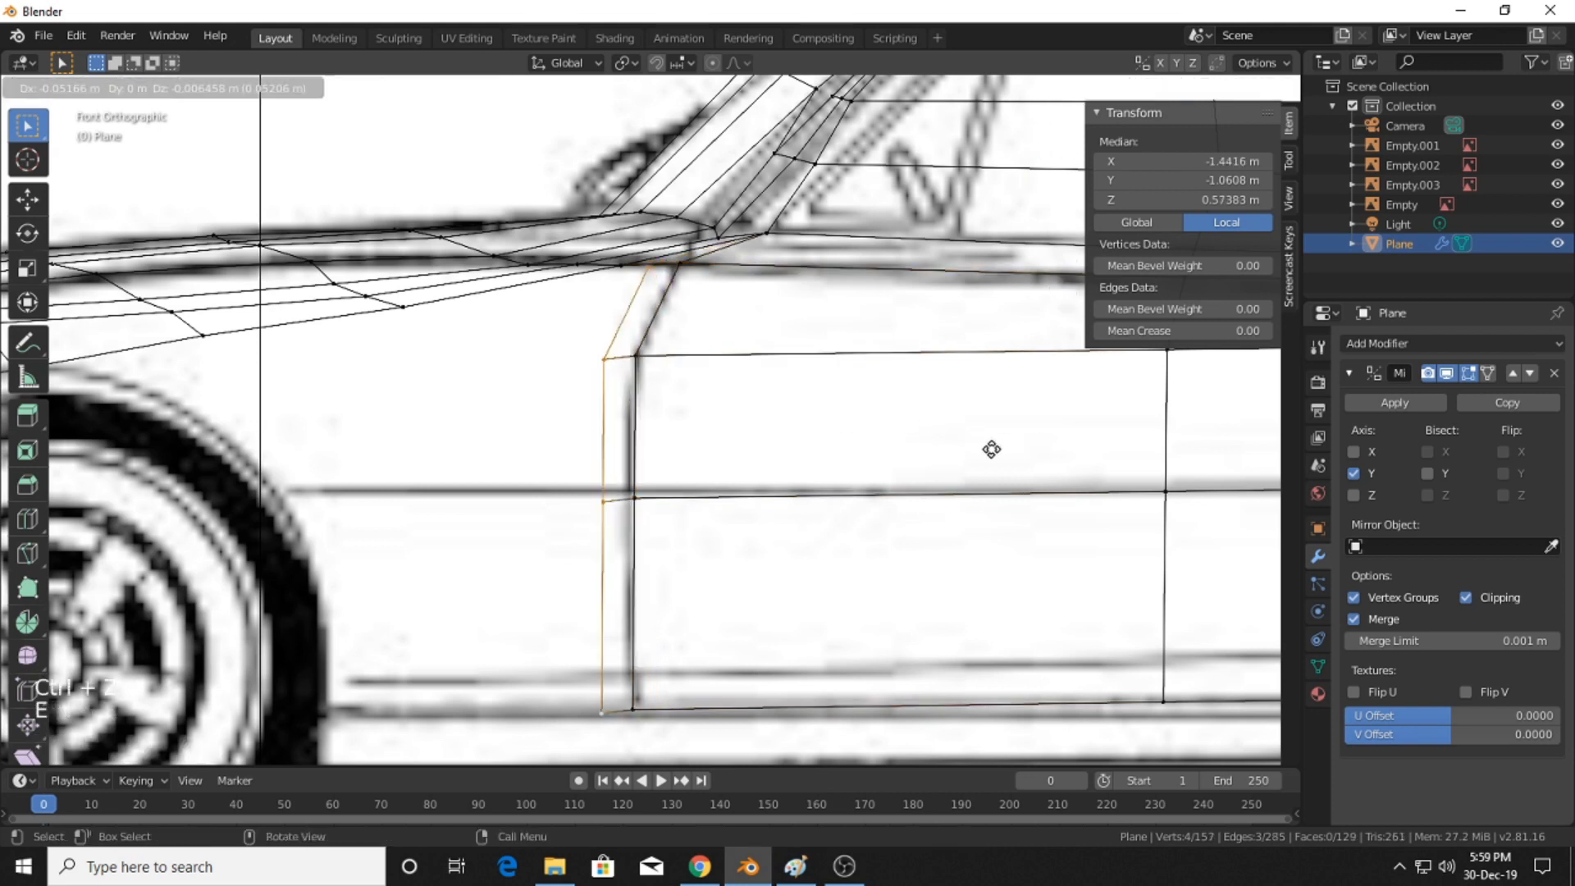
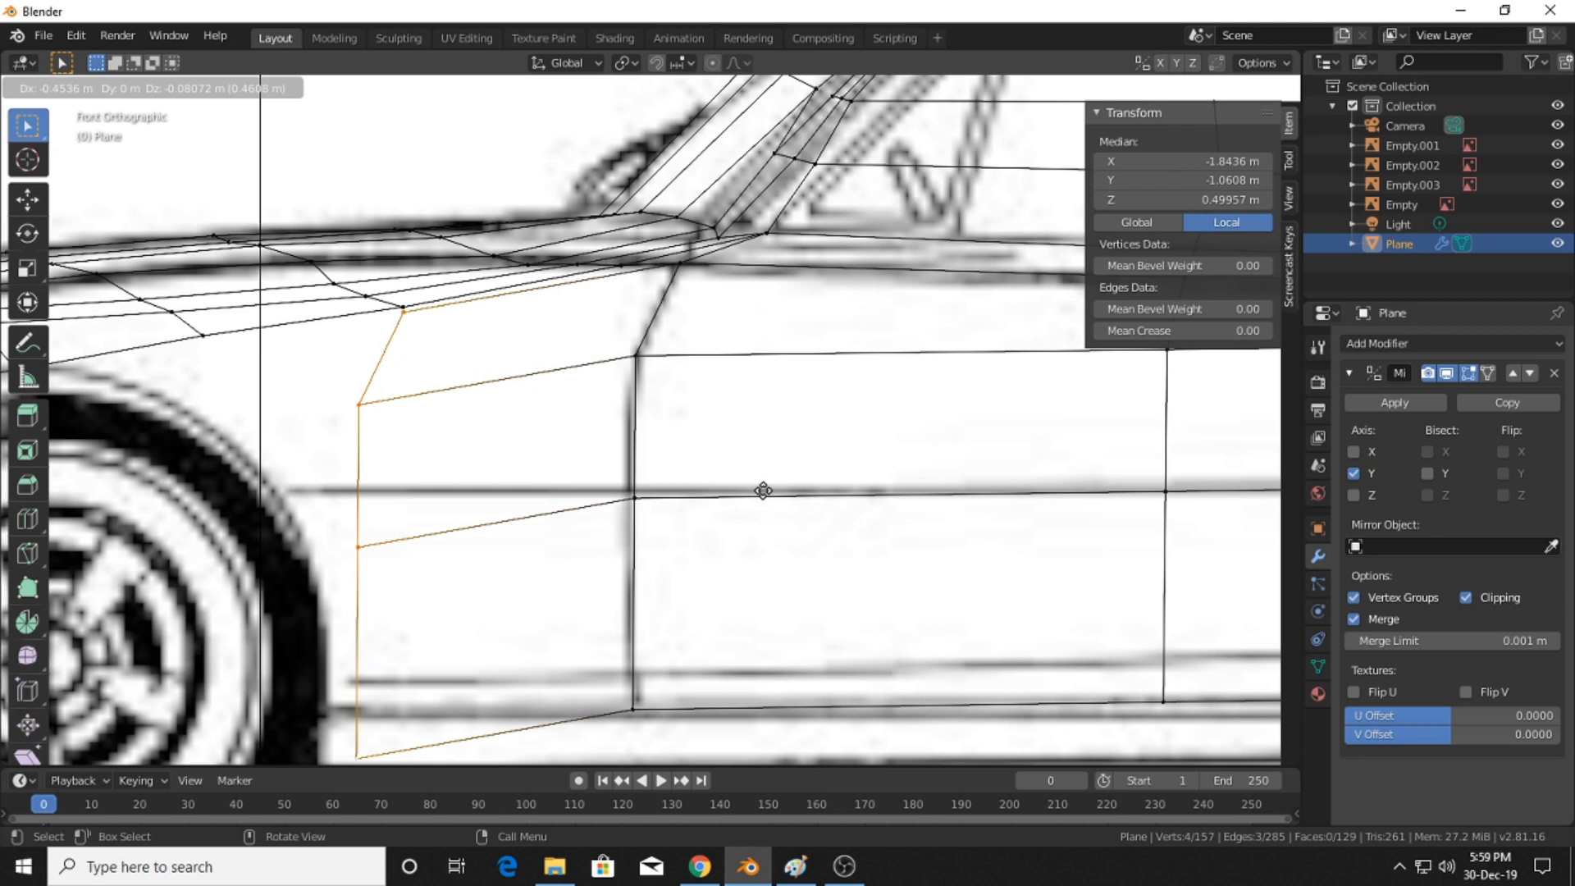
left_click(763, 491)
middle_click_drag(763, 491, 868, 369, "shift")
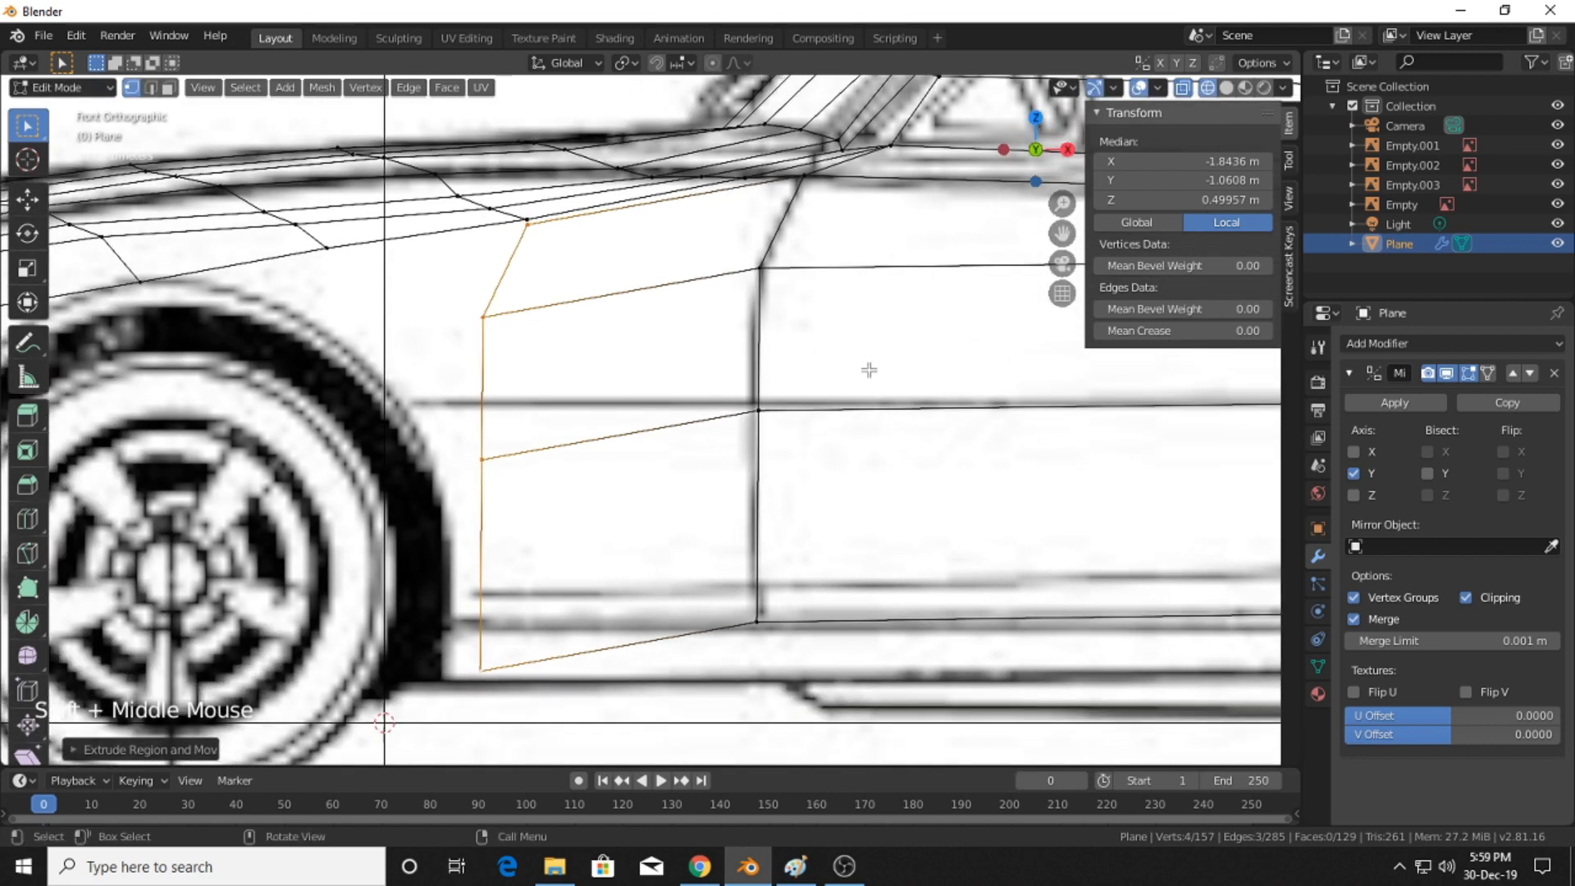
- Move the extruded edge's lowest vertex onto the wheel arch at about X -1.923 m, Z 0.159 m
left_click(515, 689)
scroll(1019, 607, "down", 5)
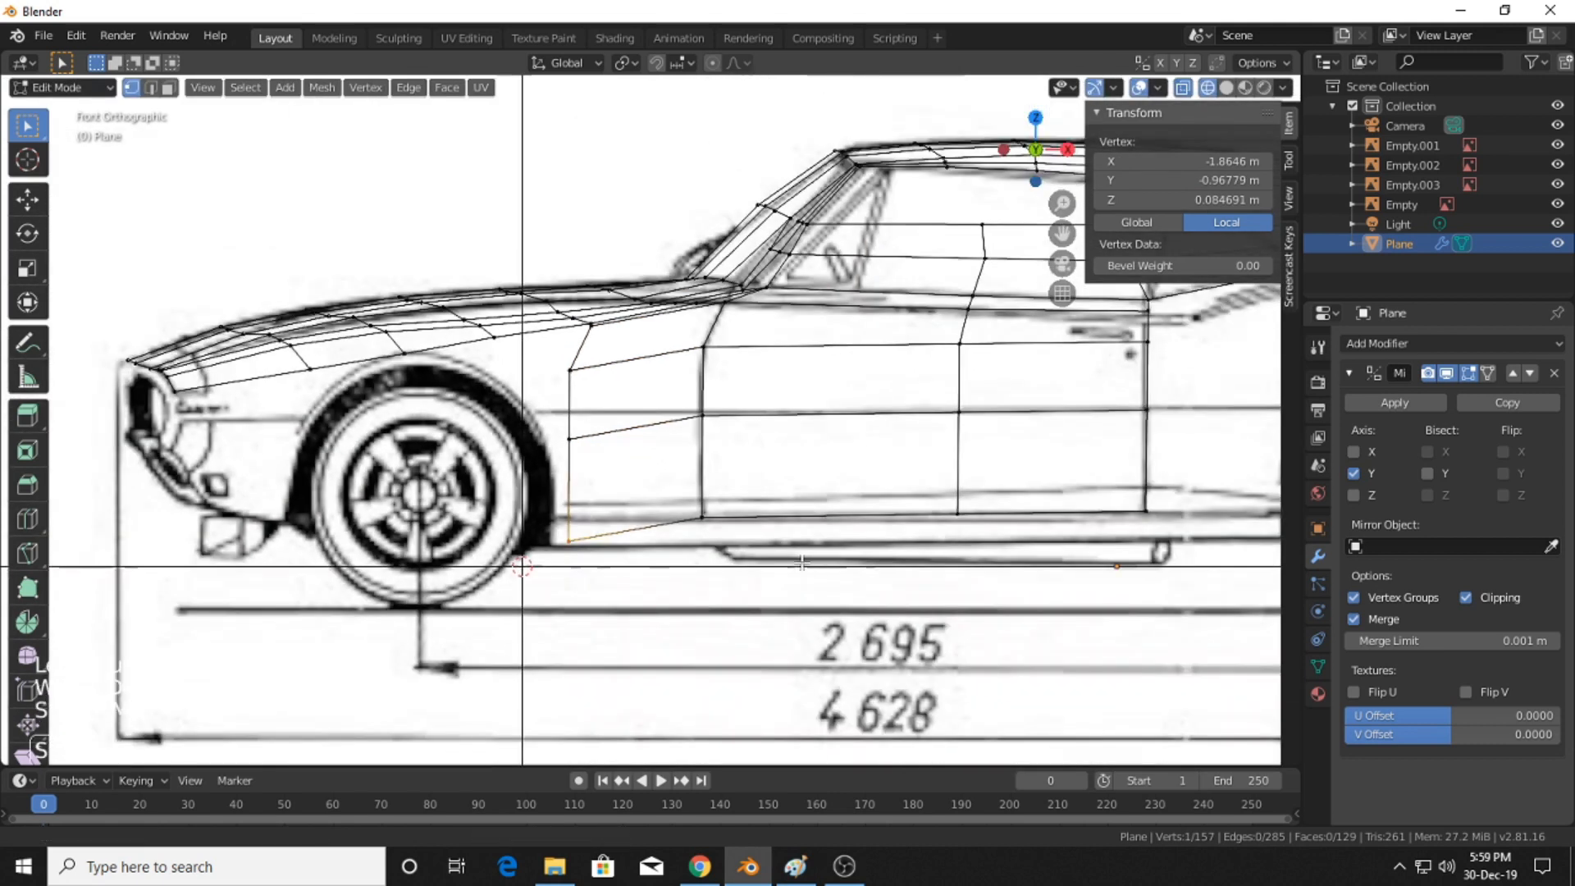
scroll(584, 539, "up", 3)
scroll(584, 539, "up", 3)
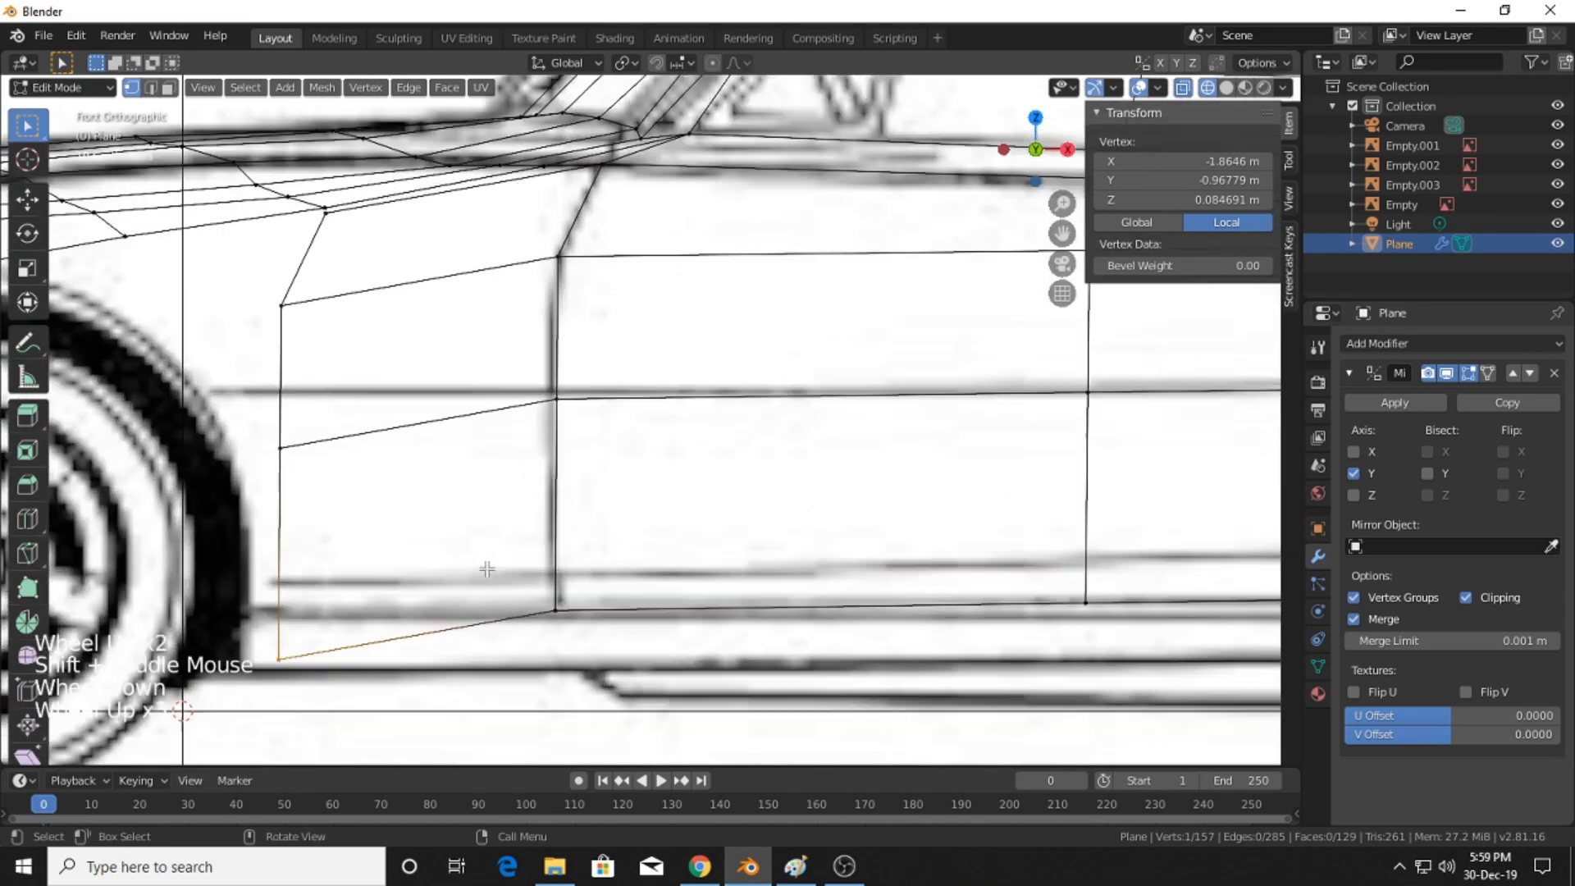
middle_click_drag(525, 484, 725, 513, "shift")
key("g")
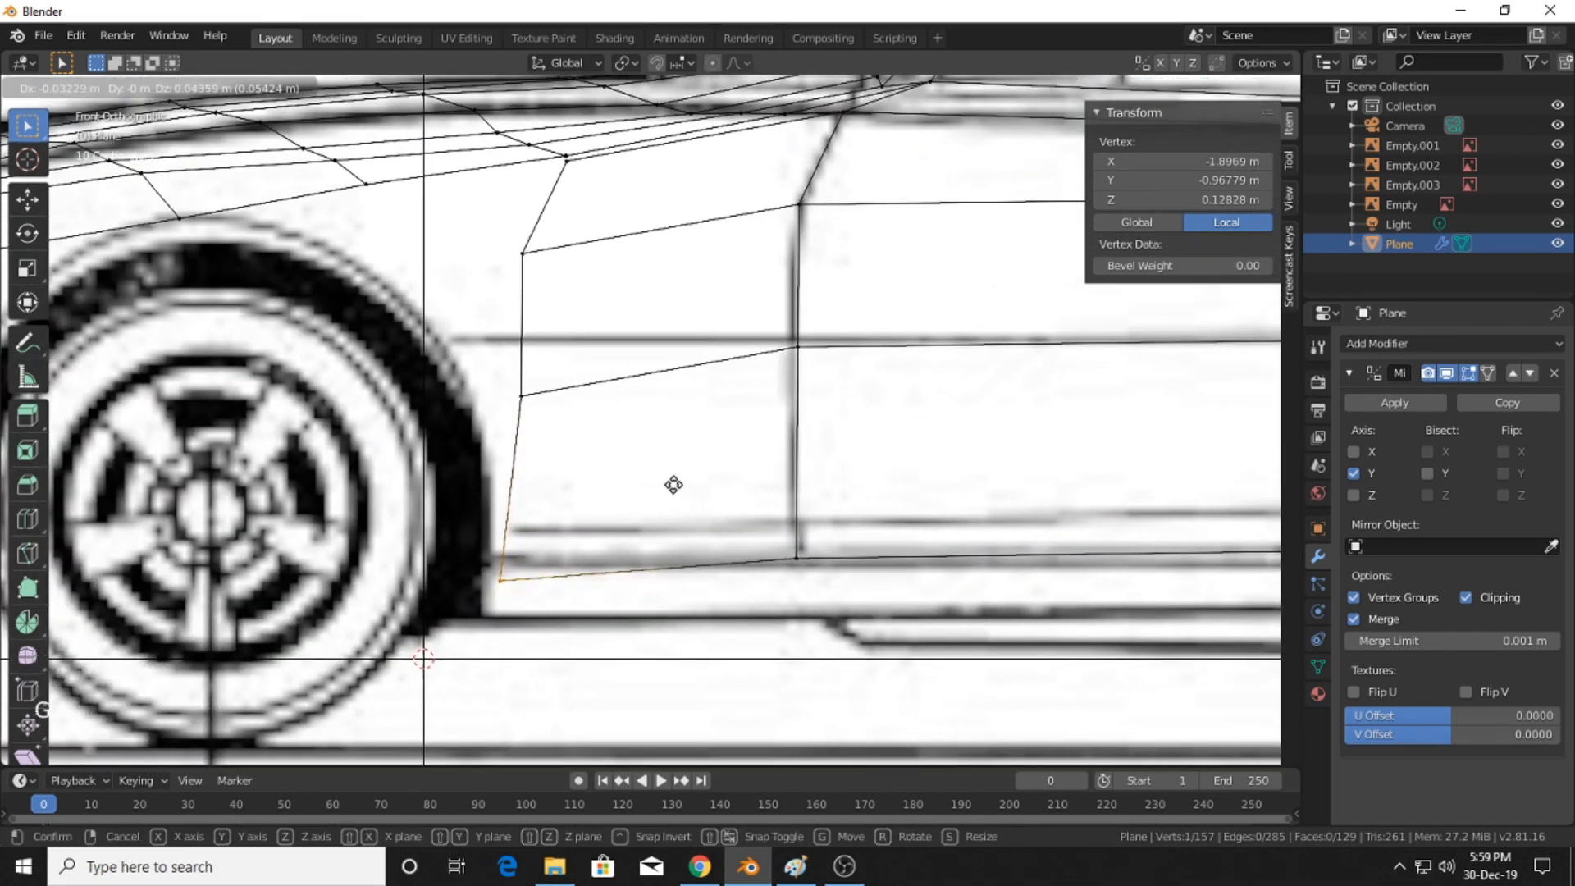
left_click(664, 470)
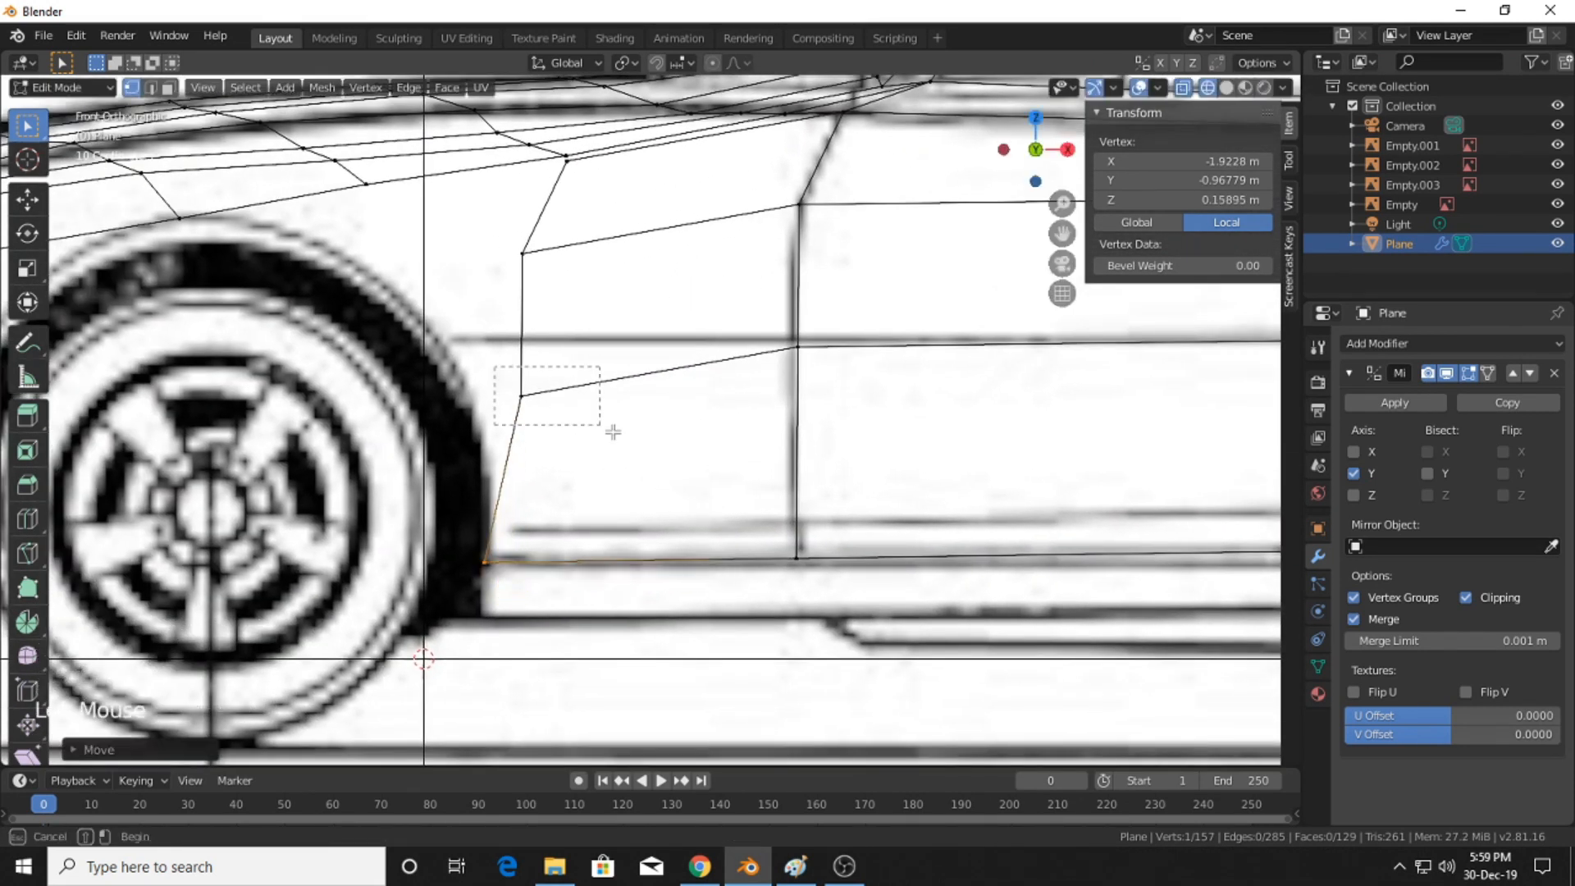
- Move the fender's crease vertex to the wheel arch at about X -1.975 m, Z 0.519 m, and the vertex above it to about X -1.864 m, Z 0.688 m
left_click_drag(614, 432, 612, 431)
key("g")
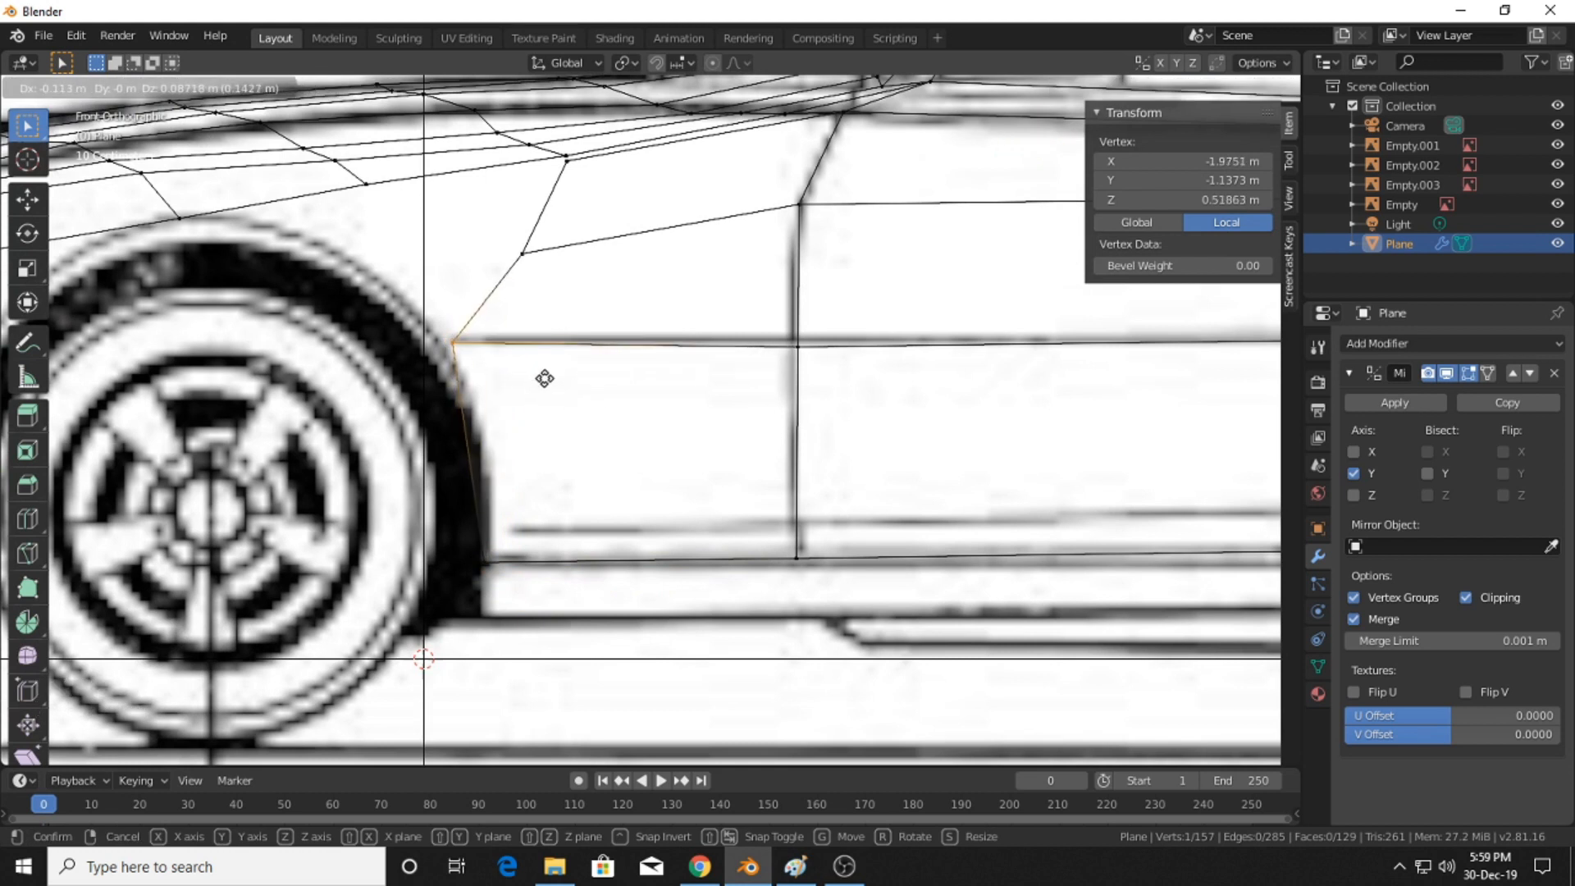
left_click(545, 378)
left_click(550, 264)
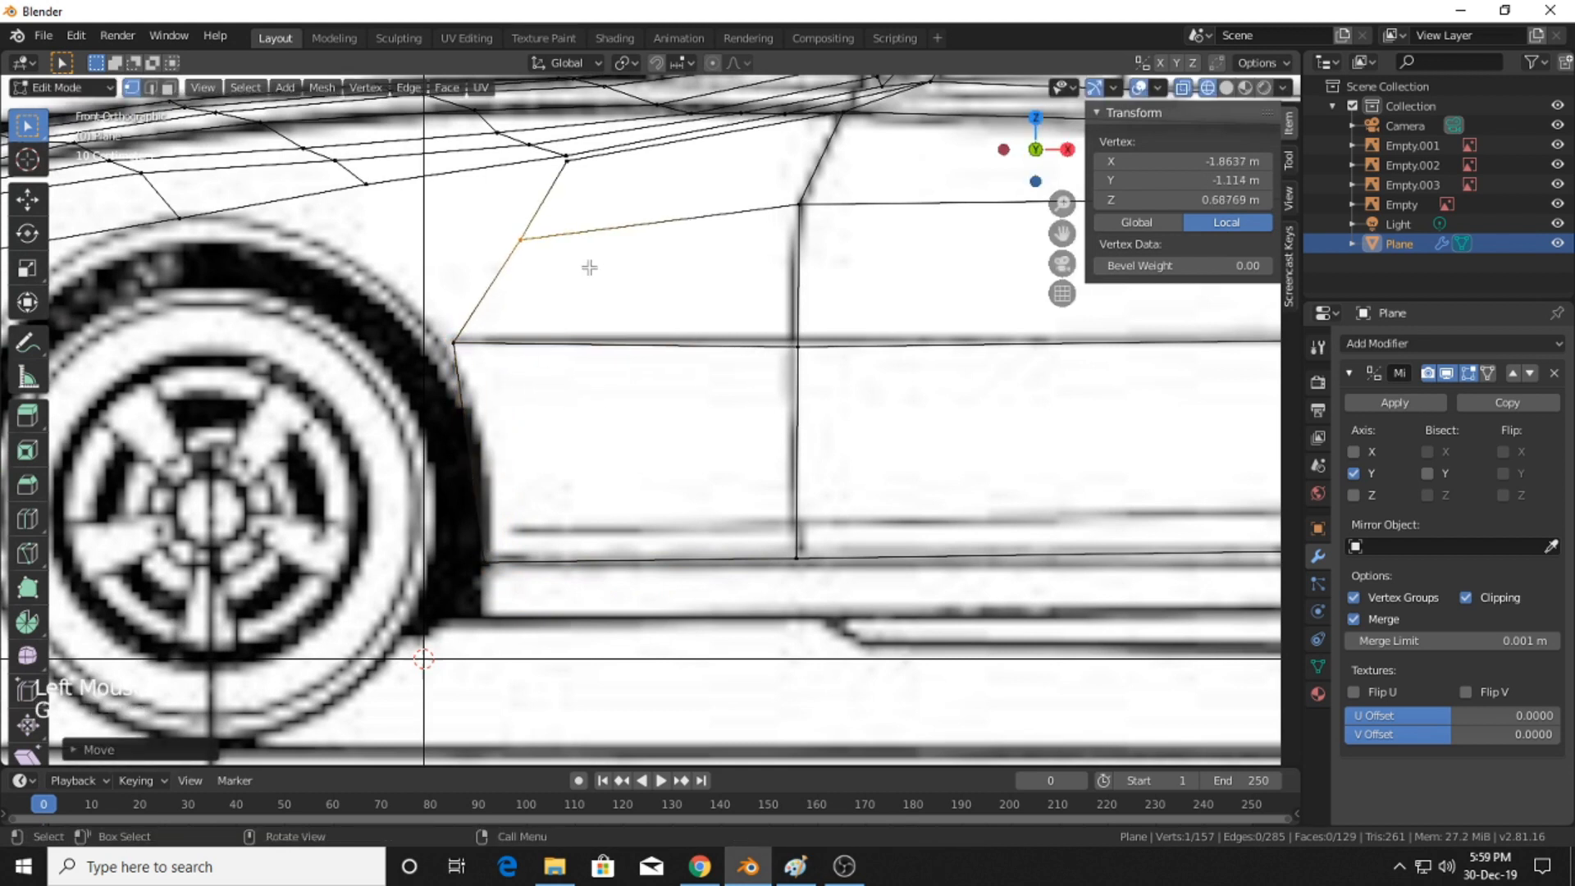
- Merge the fender's top vertex with the neighbouring hood edge vertex using At First
middle_click_drag(588, 257, 612, 397, "shift")
scroll(607, 386, "up", 2)
left_click(573, 305)
left_click(647, 306, "shift")
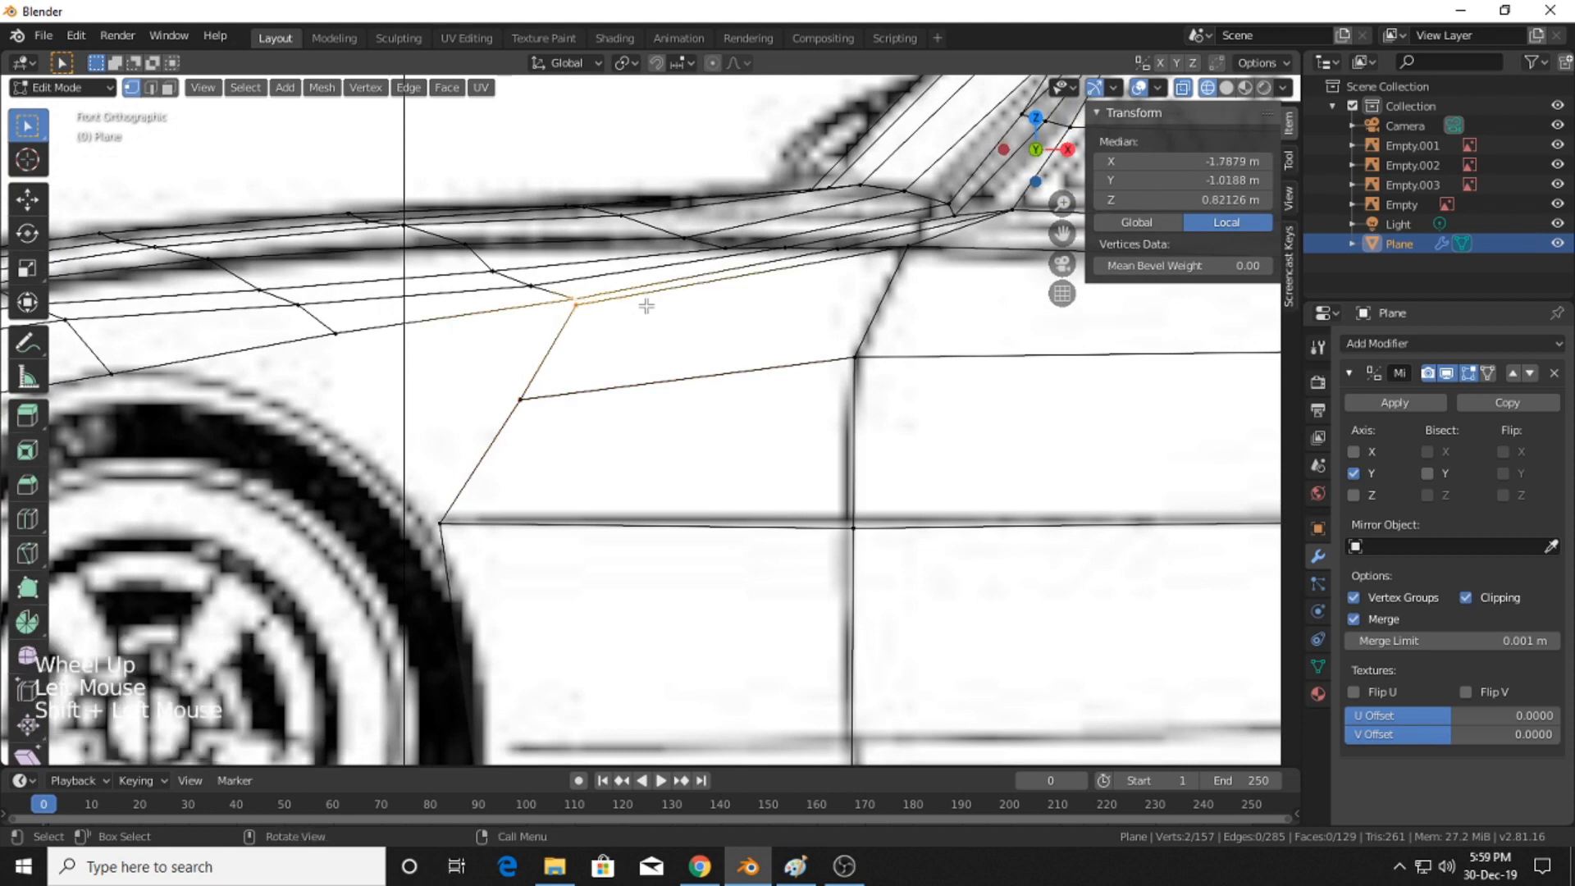
right_click(578, 309)
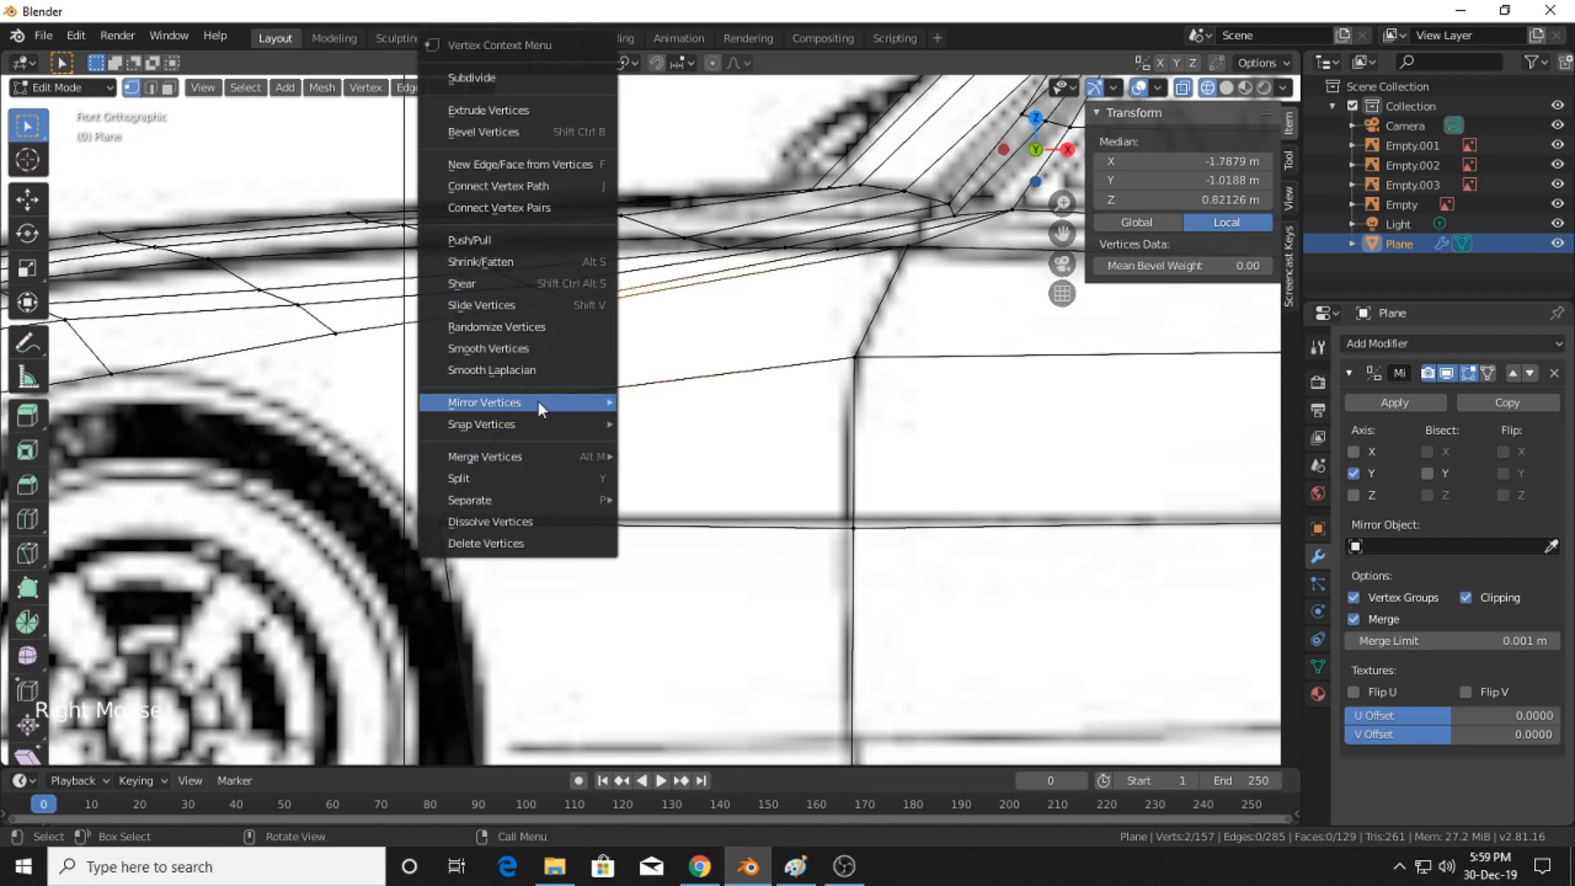
mouse_move(549, 453)
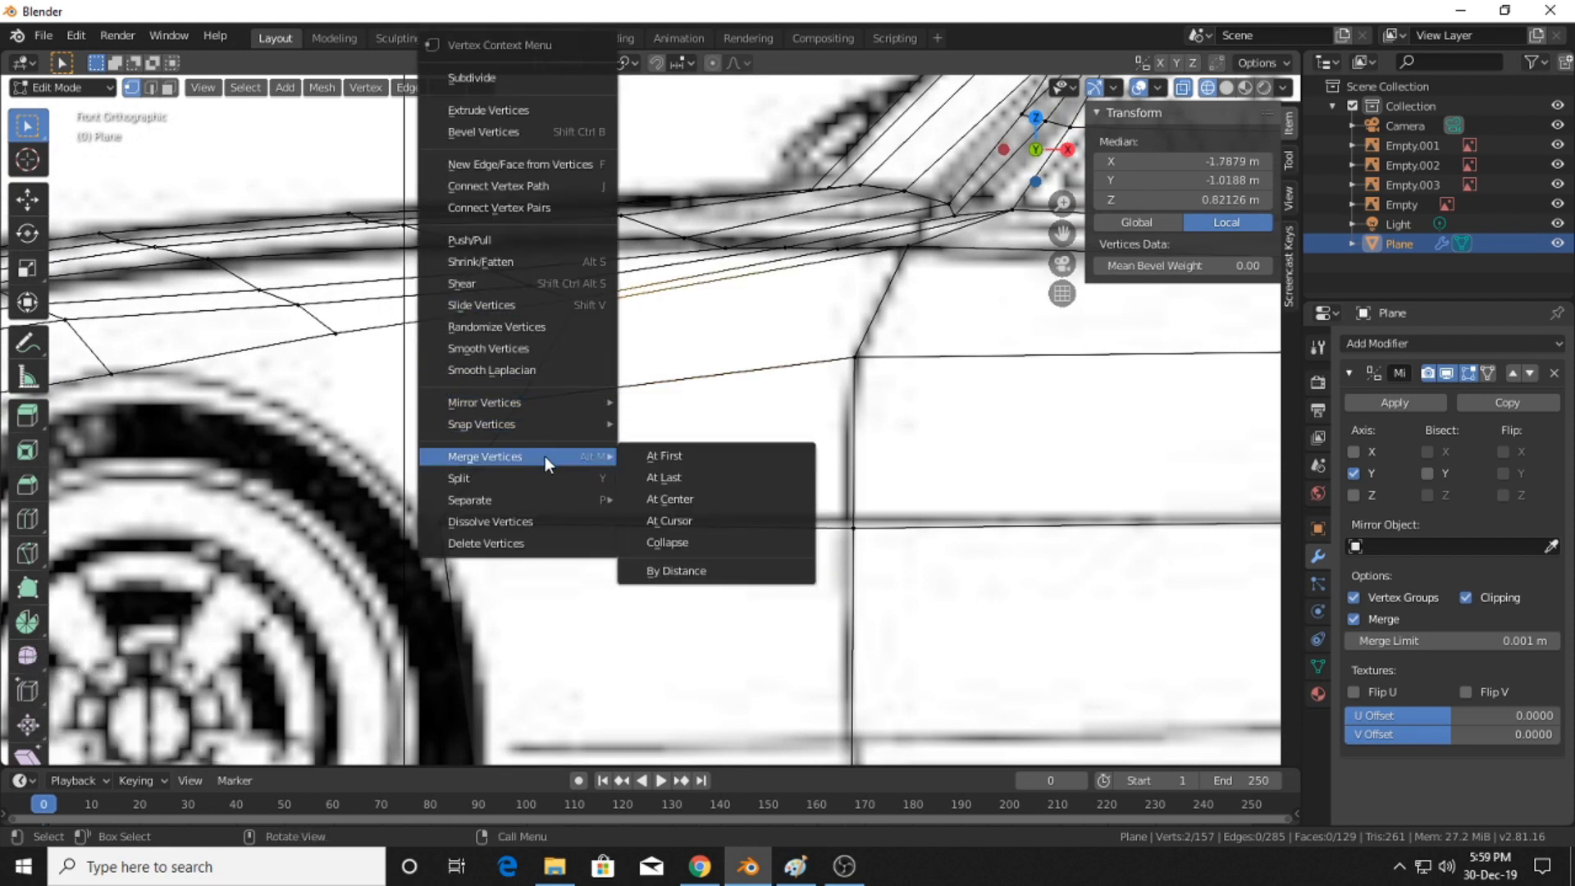
left_click(672, 464)
- Delete the triangular face's edge between the hood's side vertex and the door's upper front corner
middle_click_drag(619, 366, 982, 427)
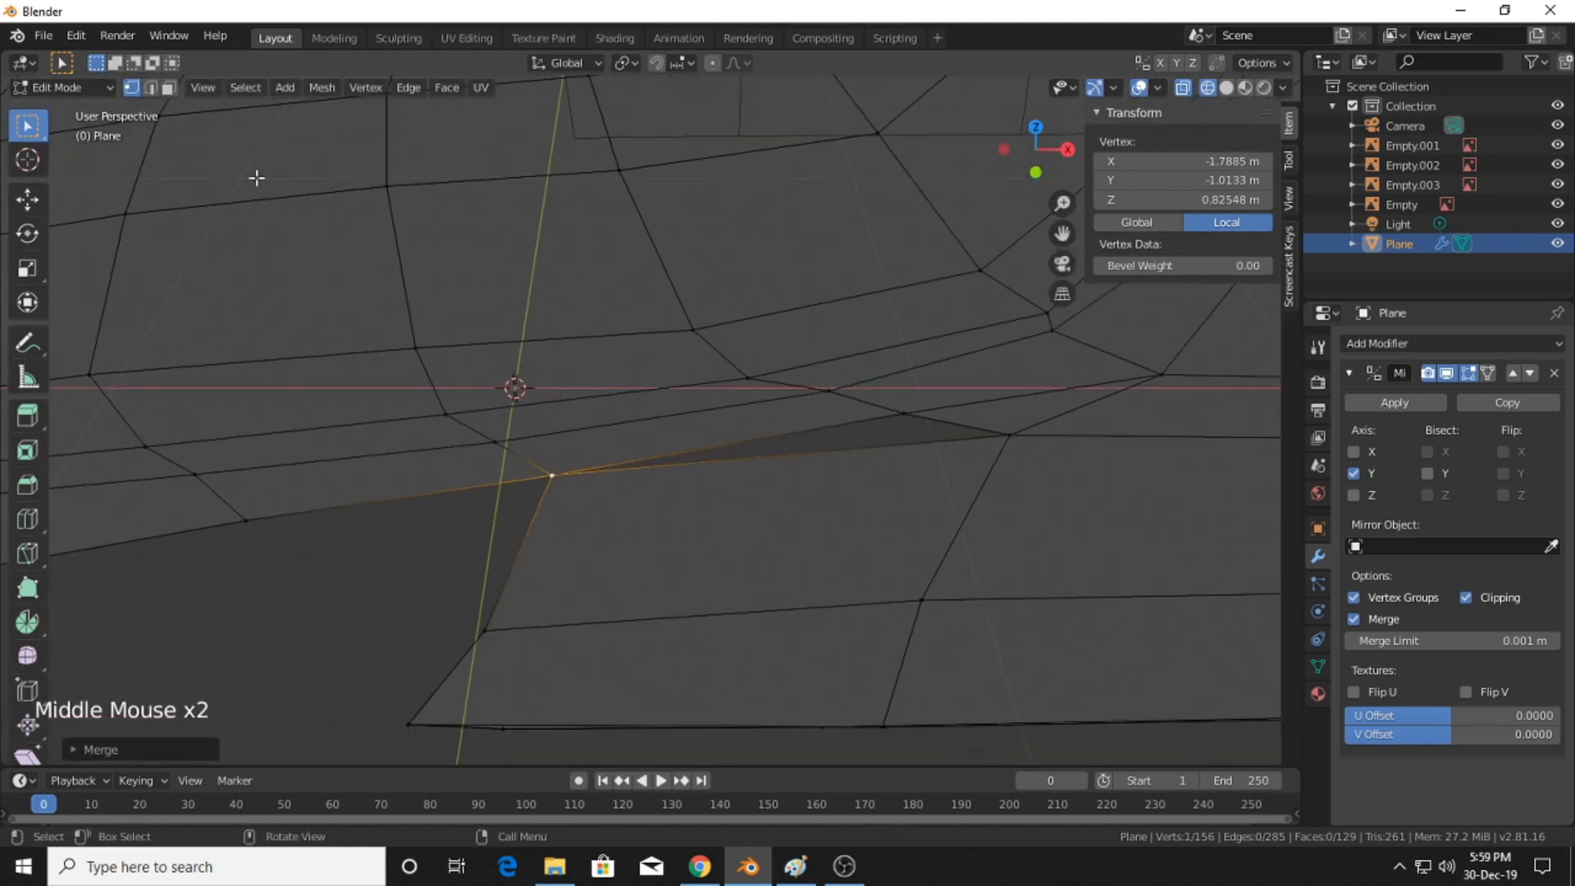
left_click(156, 88)
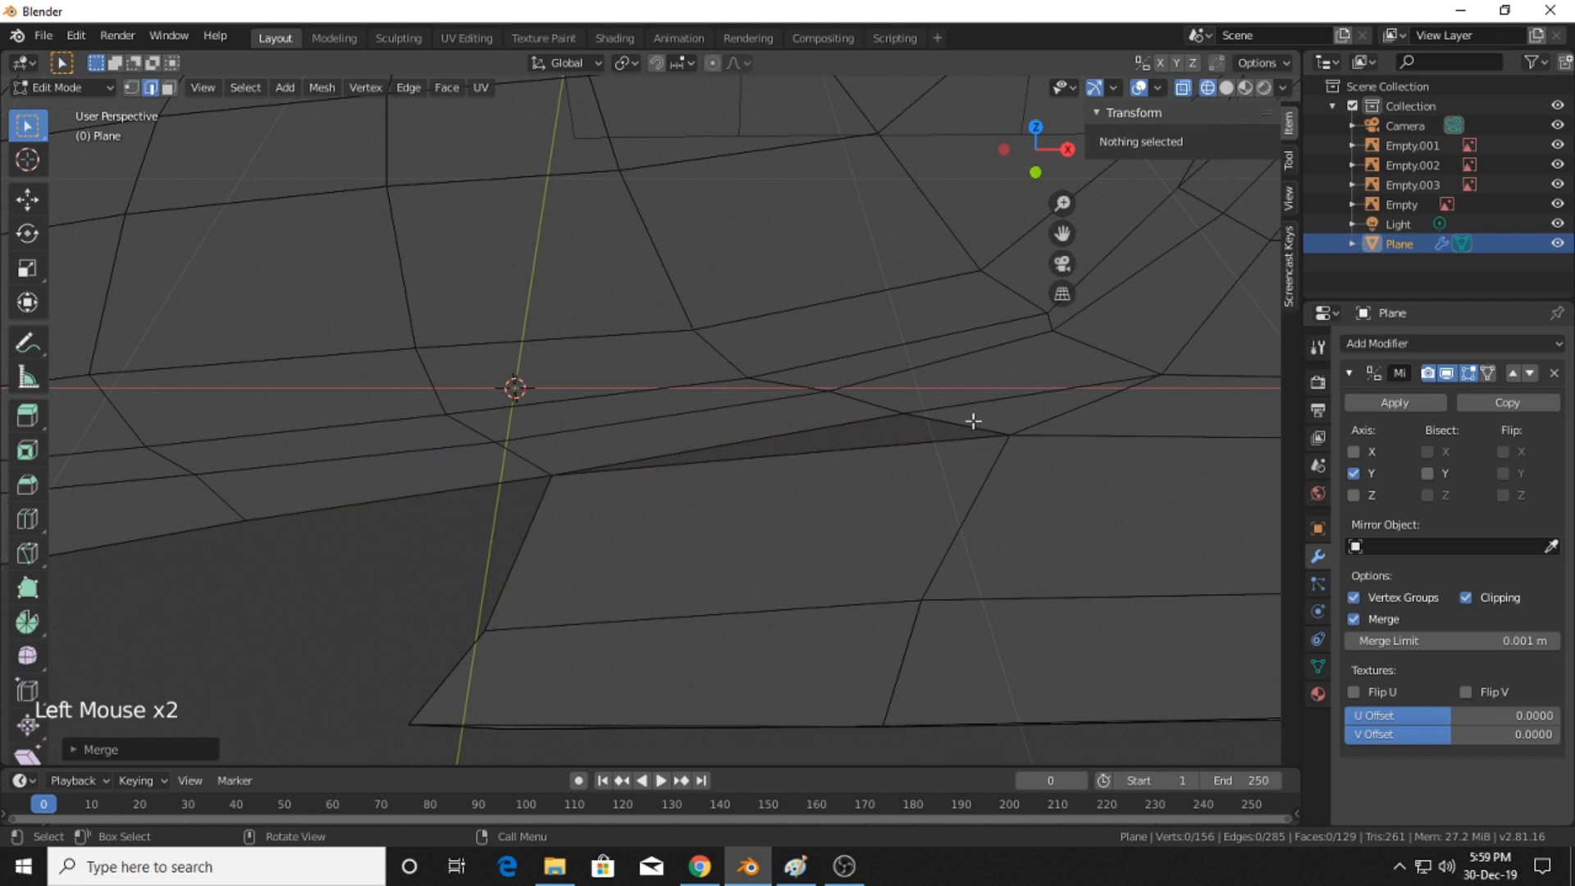
left_click(973, 421)
key("x")
left_click(973, 425)
scroll(987, 446, "down", 1)
middle_click_drag(988, 446, 757, 437)
scroll(998, 446, "up", 1)
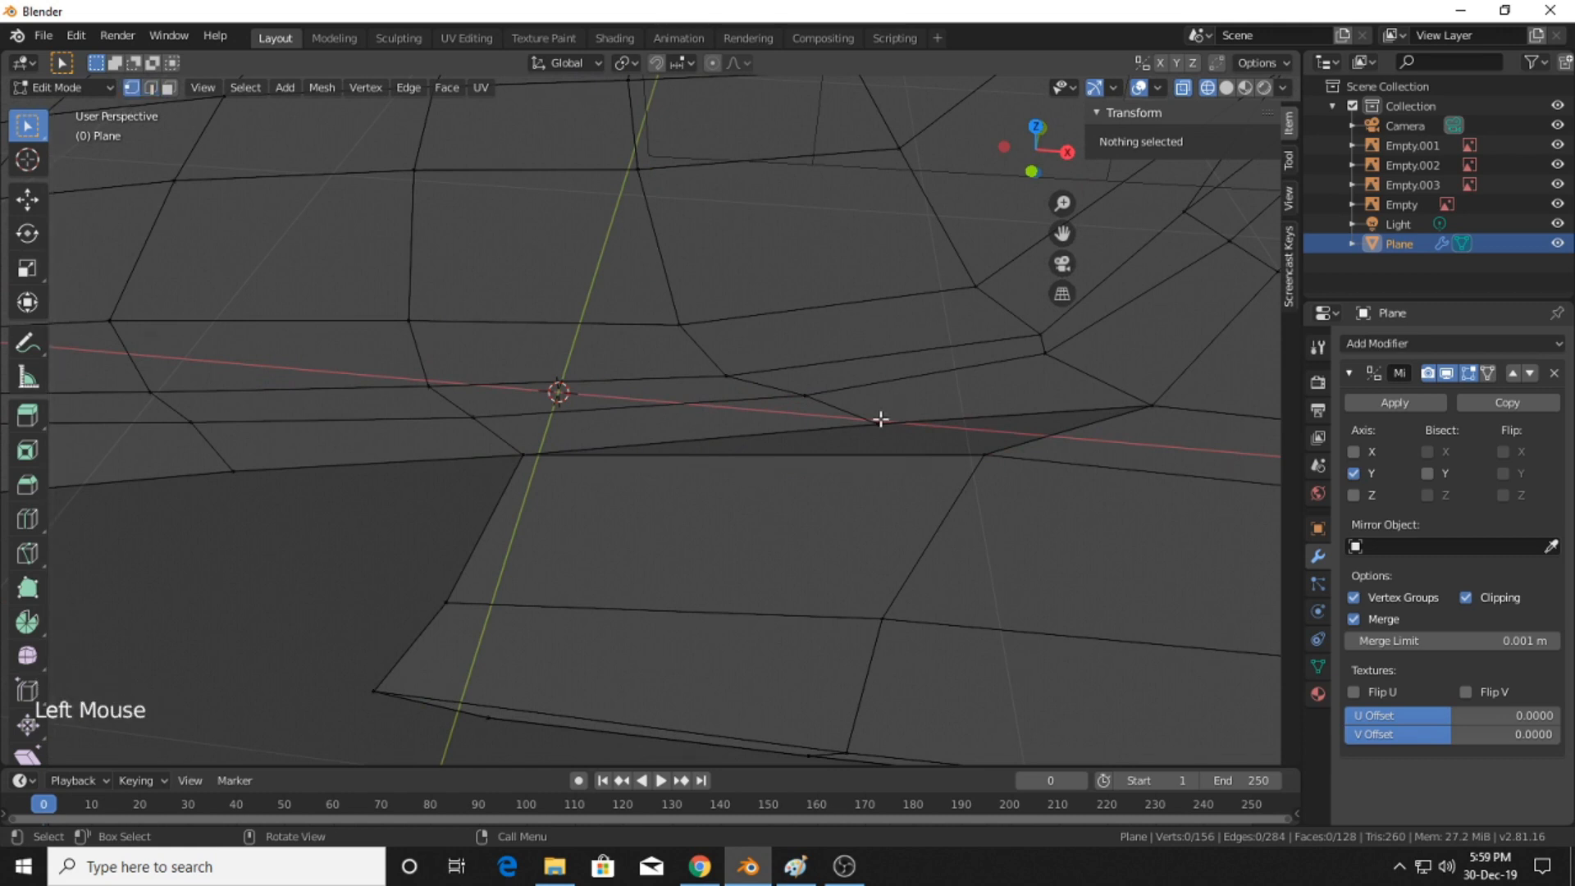
- Fill the gap between the hood edge, windshield base corner and fender top with a four-vertex face
left_click(878, 422)
left_click(1150, 404, "shift")
left_click(984, 455, "shift")
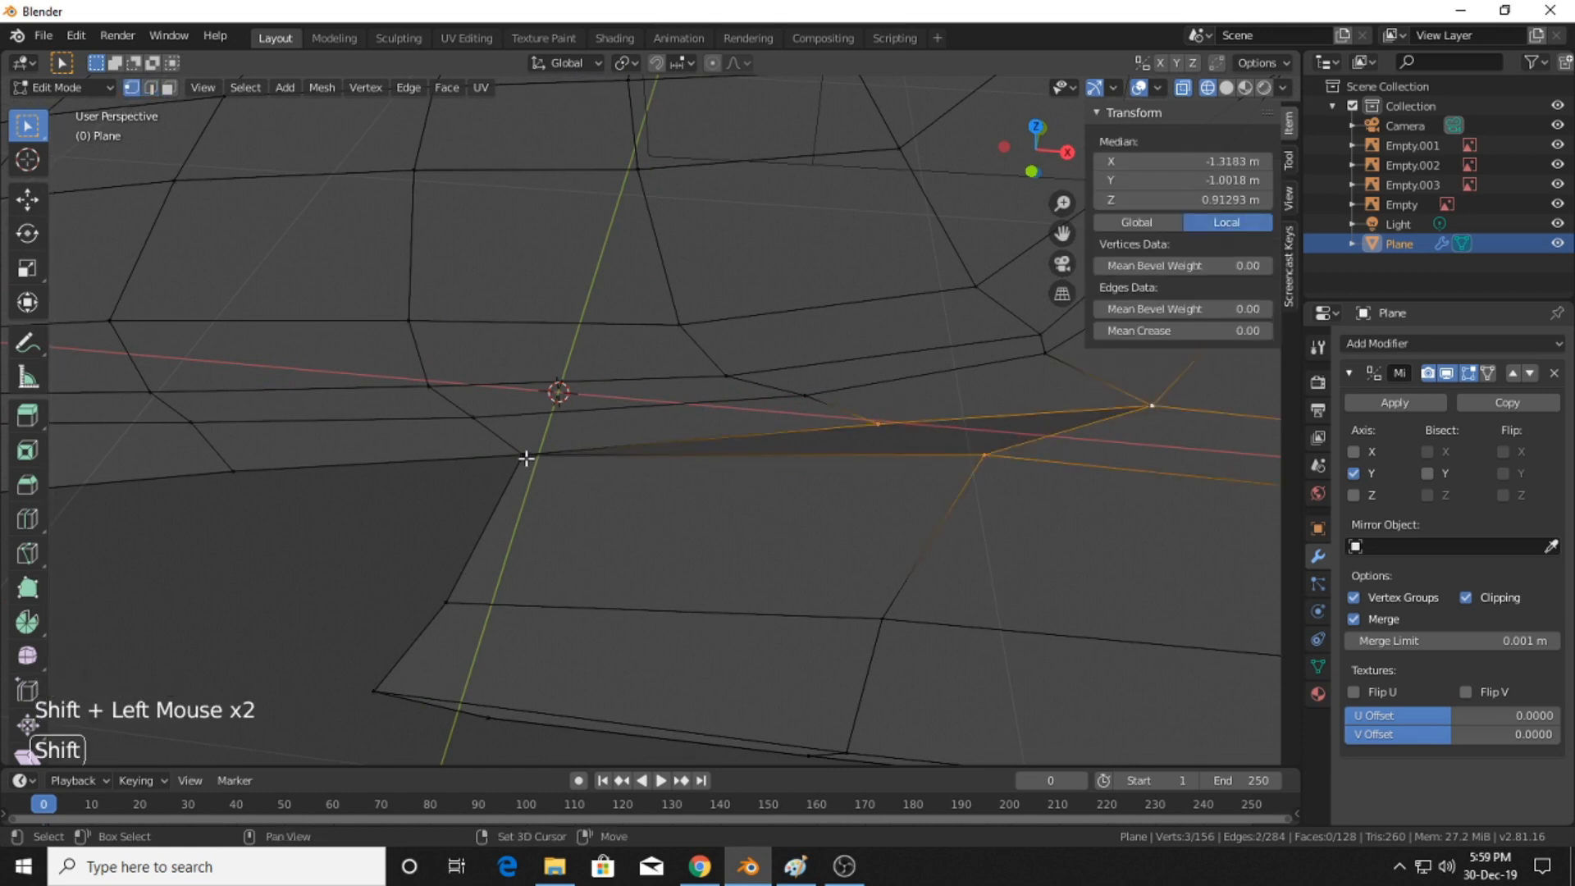
scroll(638, 463, "down", 3)
middle_click_drag(520, 496, 456, 583)
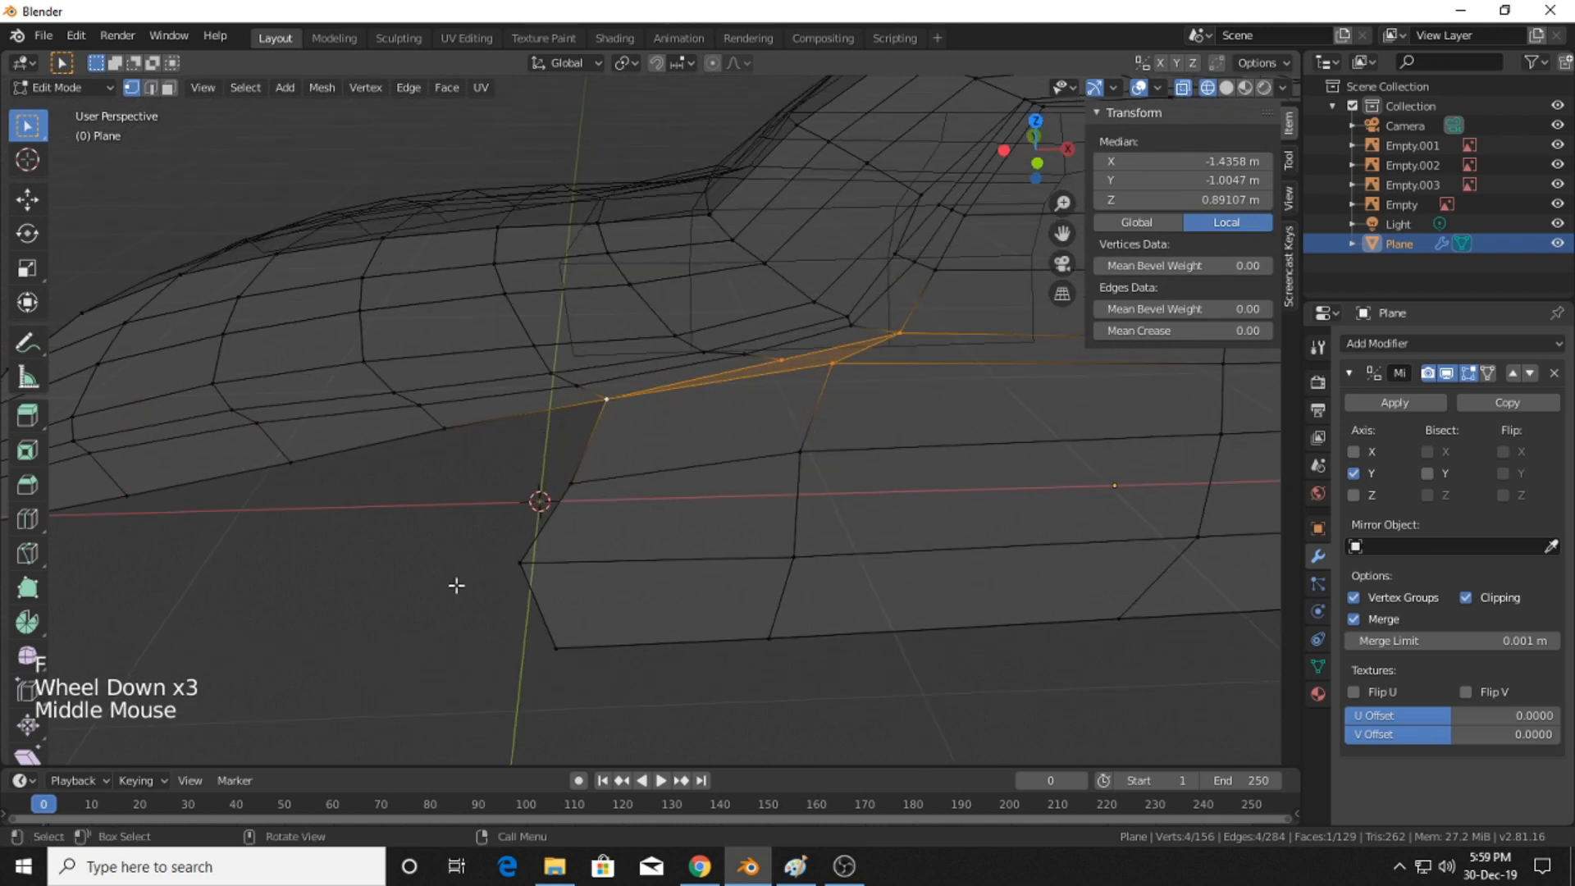
left_click(879, 197)
- Add a horizontal edge loop across the fender and door, about midway between the body crease and the lower edge
left_click(1038, 163)
mouse_move(640, 441)
middle_mouse_down("shift")
mouse_move(699, 415)
mouse_move(612, 441)
middle_mouse_up("shift")
scroll(697, 415, "up", 2)
middle_click_drag(781, 465, 844, 451, "shift")
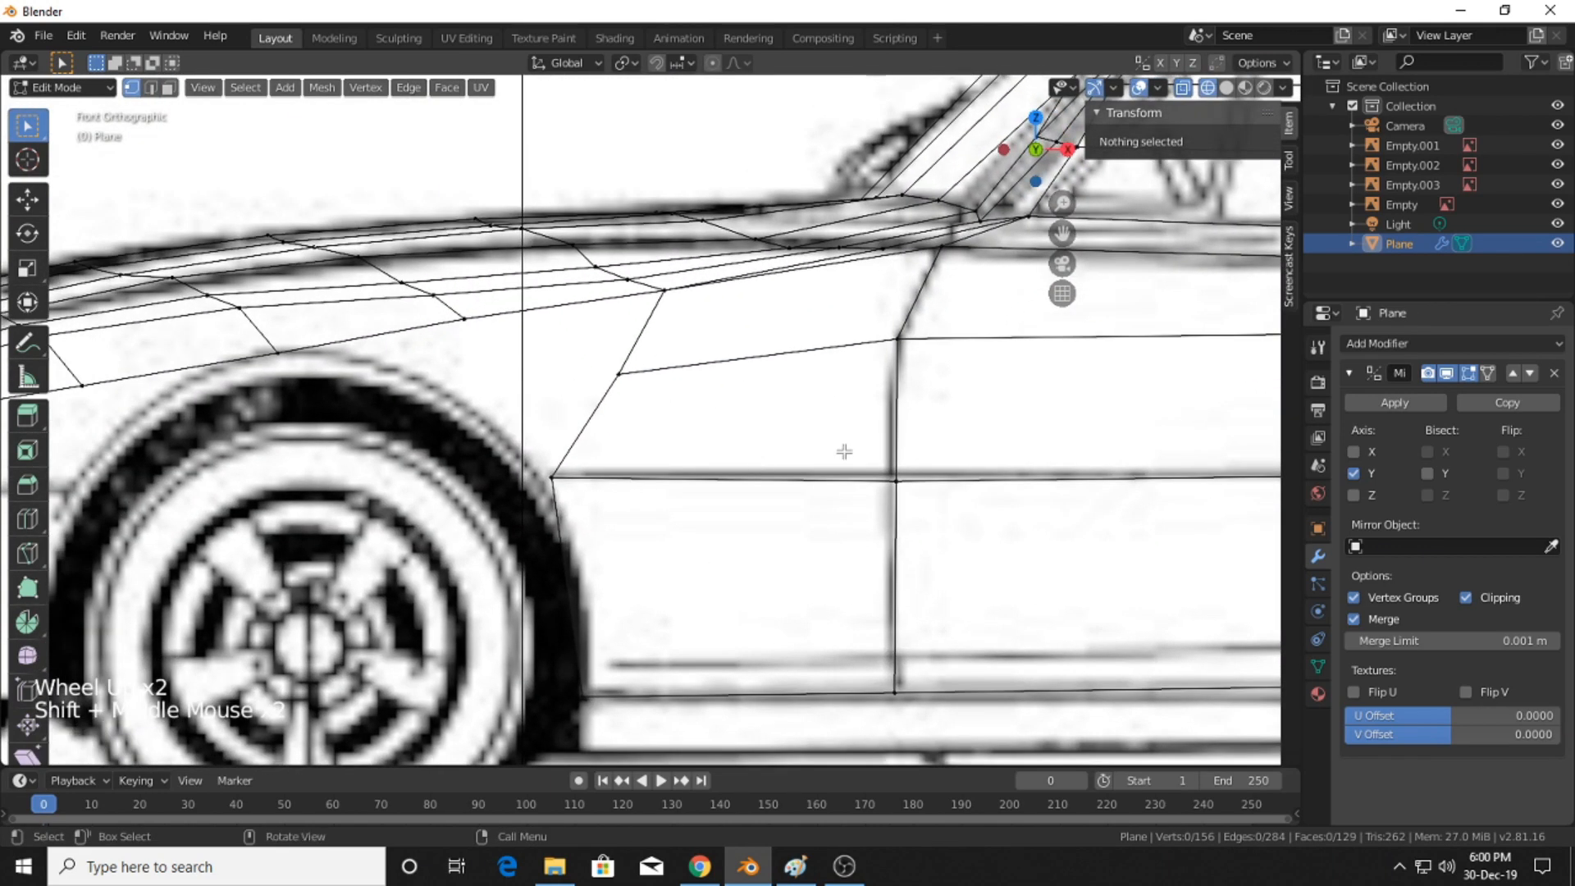
middle_click_drag(960, 407, 857, 419, "shift")
scroll(677, 451, "down", 2)
middle_click_drag(648, 459, 788, 432, "shift")
scroll(787, 432, "up", 2)
middle_click_drag(905, 652, 607, 552, "shift")
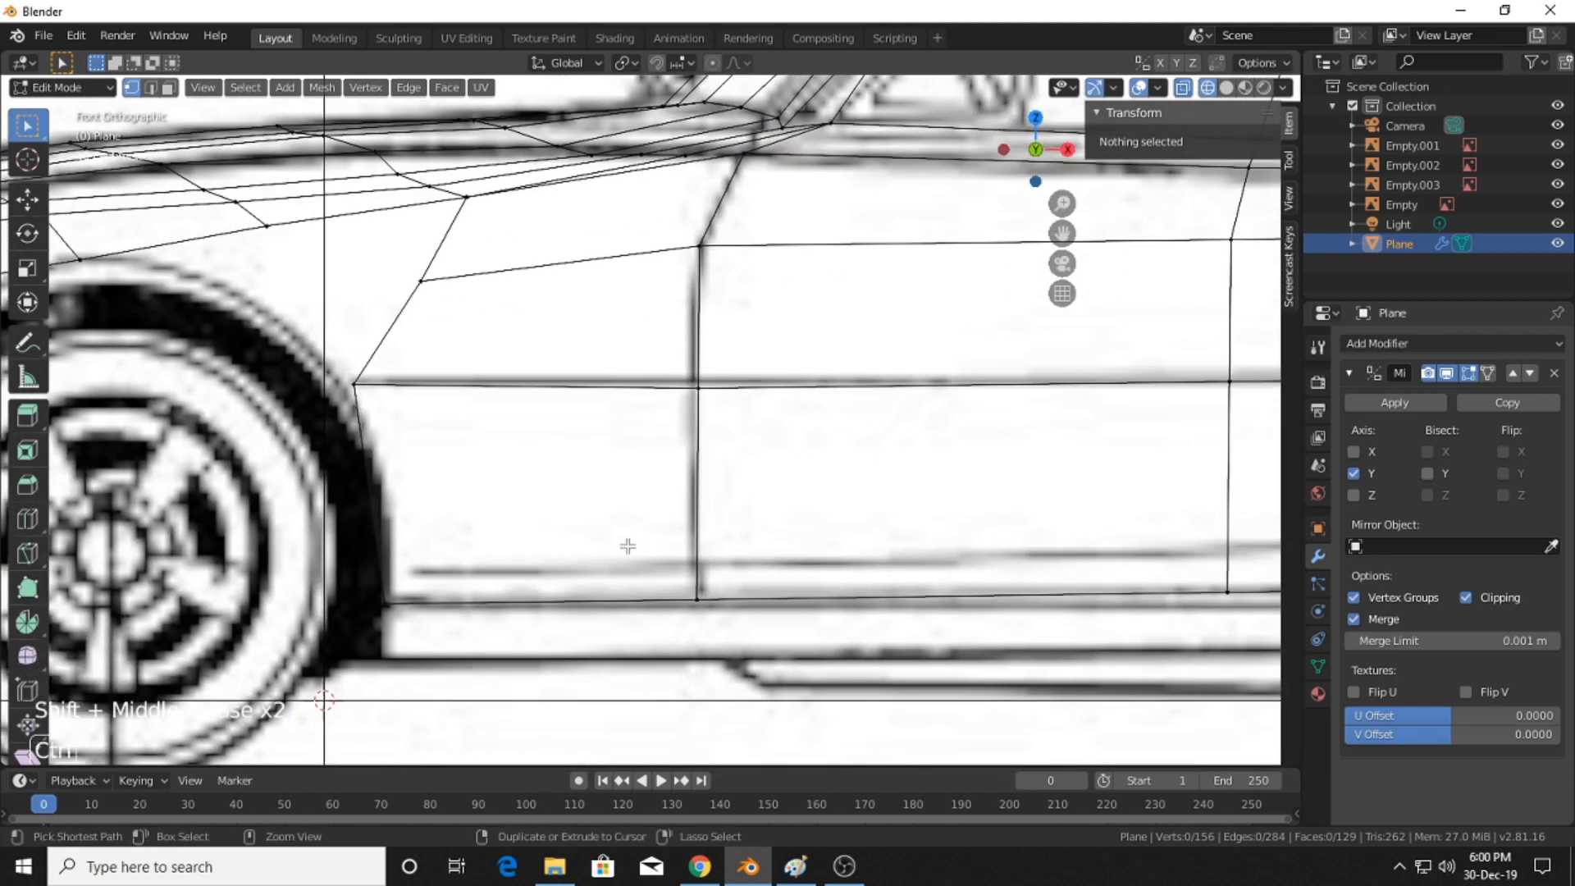
key("ctrl+r")
left_click(406, 509)
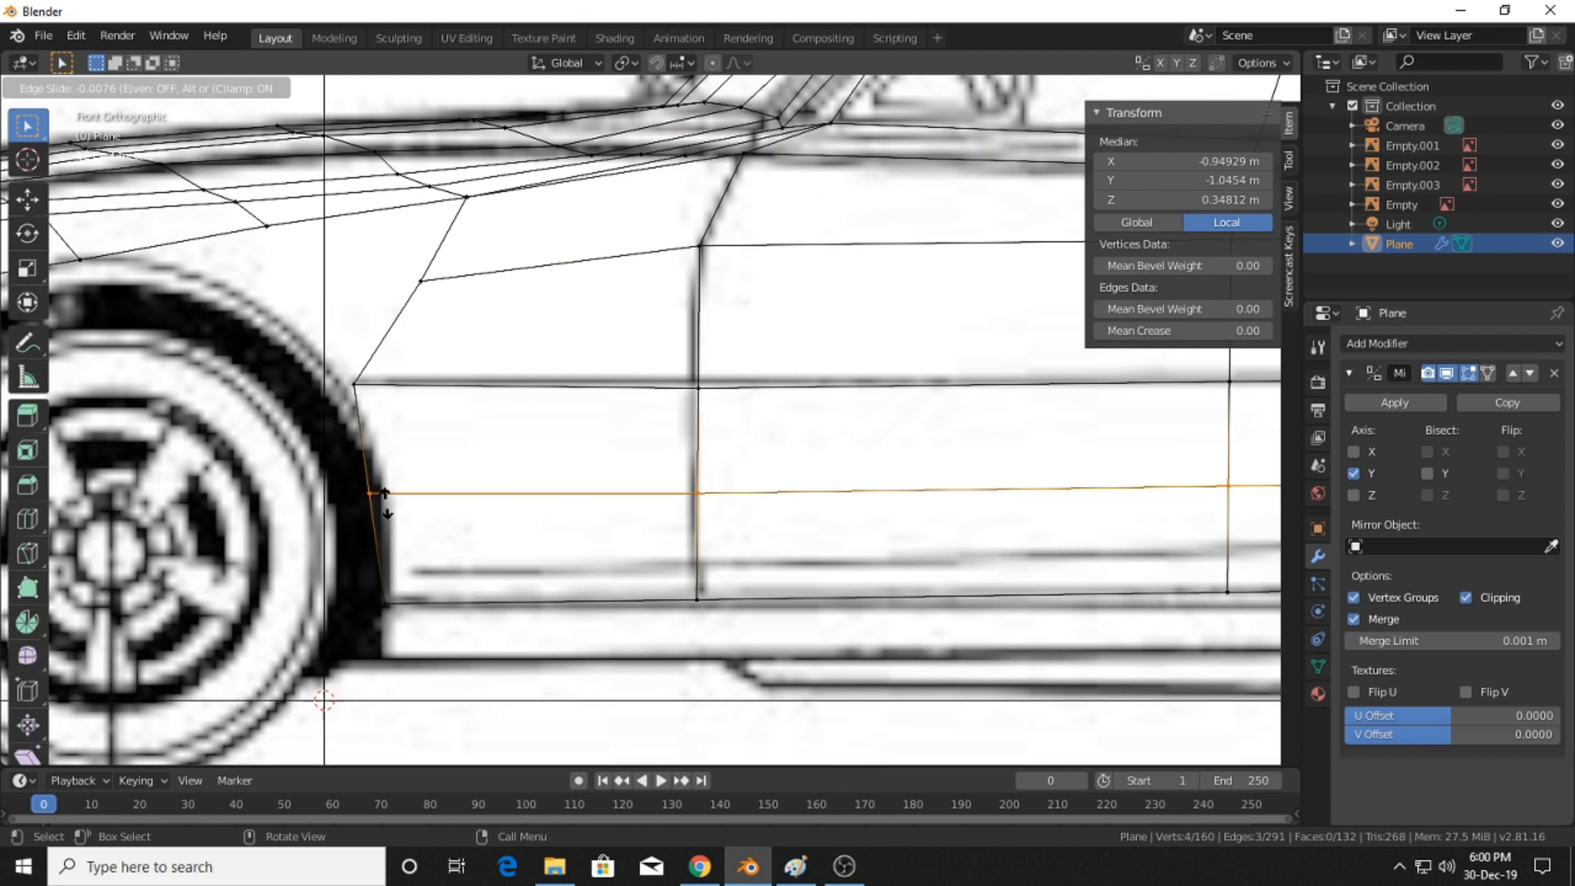
left_click(385, 502)
- Move the new loop's front vertex and the body-crease vertex onto the blueprint's wheel-arch line behind the front wheel
left_click_drag(419, 515, 416, 517)
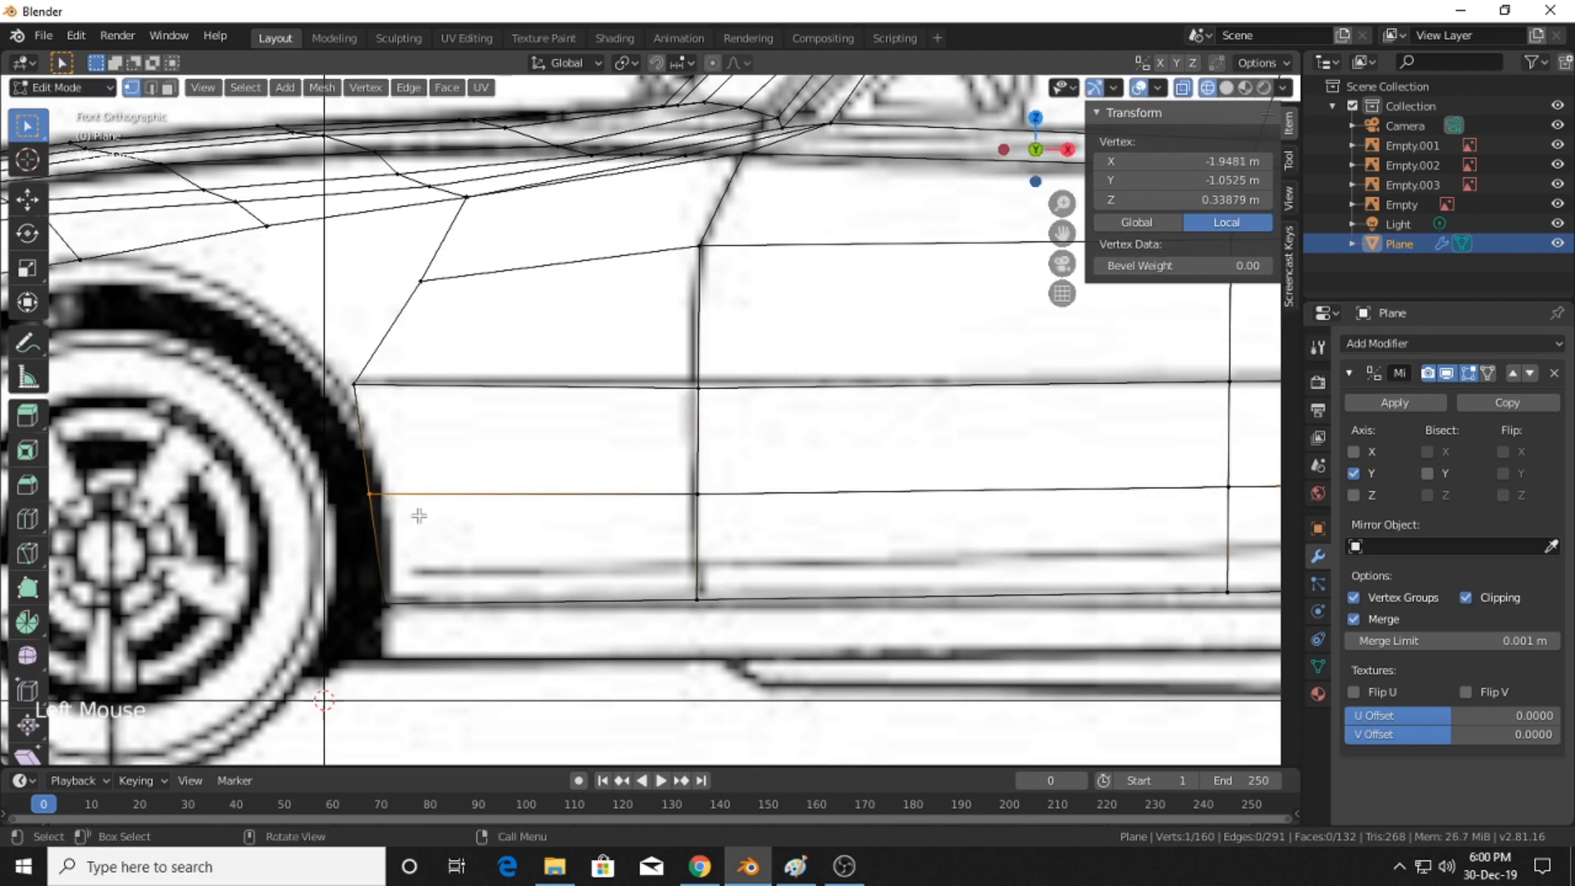
key("g")
left_click(419, 497)
middle_click_drag(419, 497, 633, 513, "shift")
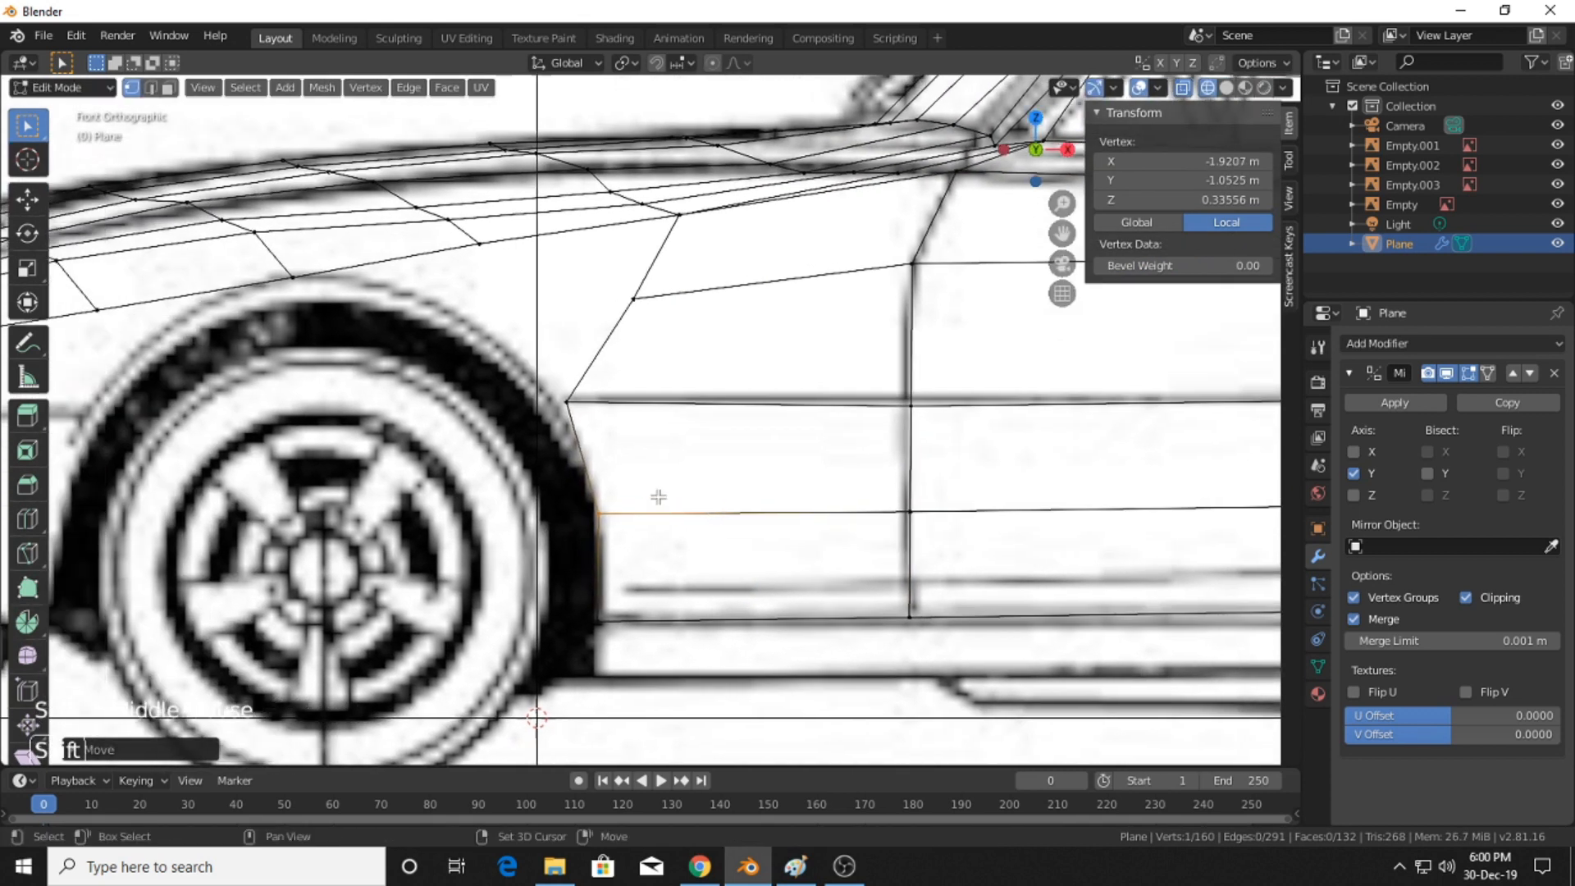
left_click(584, 411)
key("g")
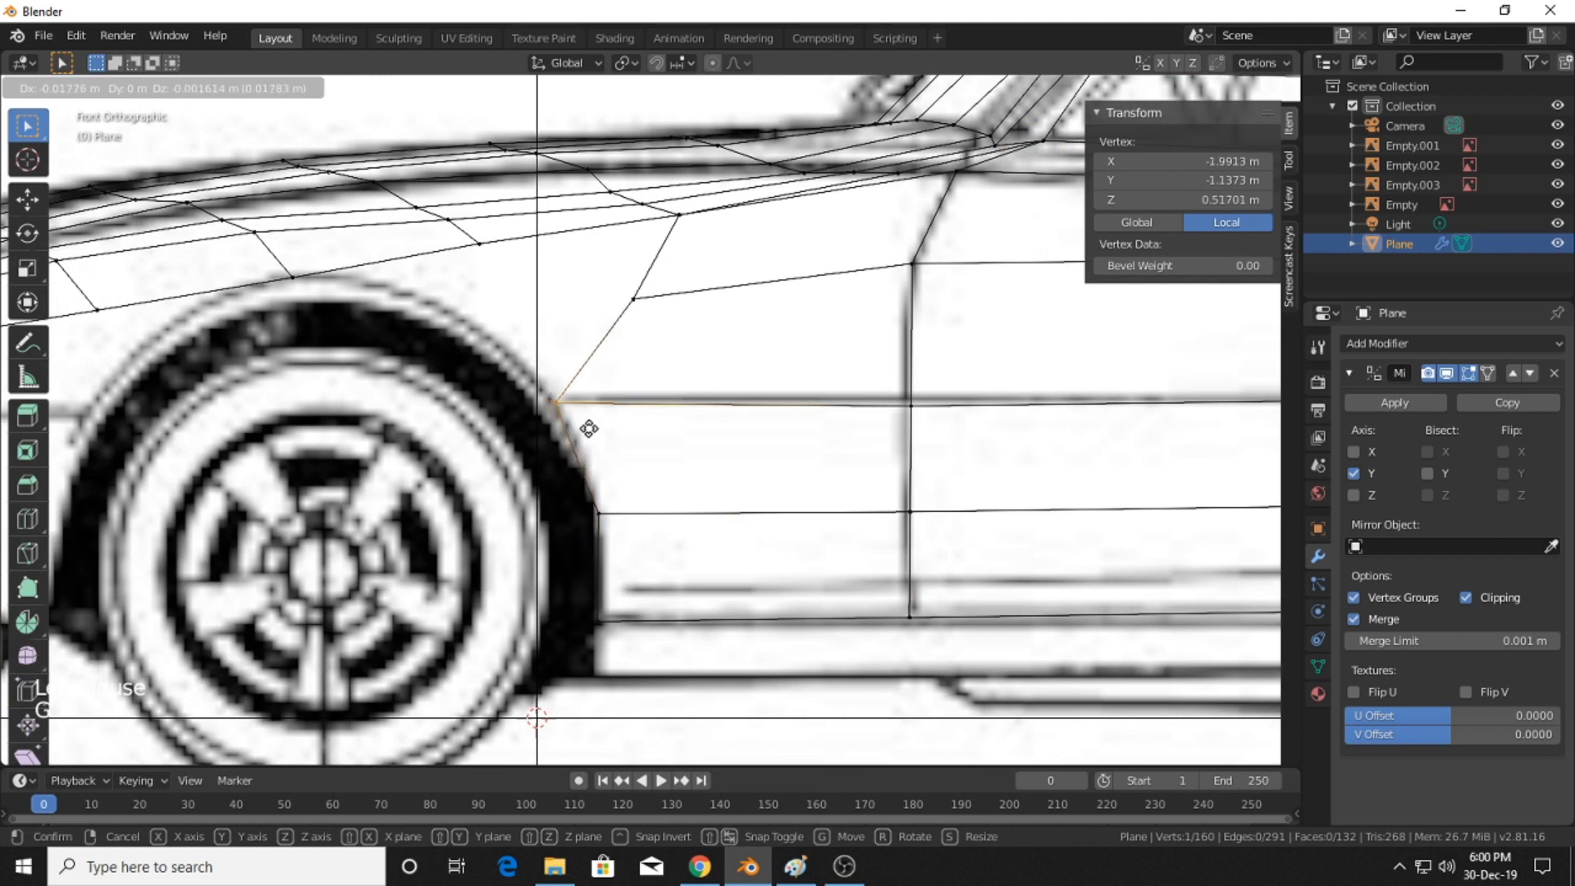
left_click(561, 418)
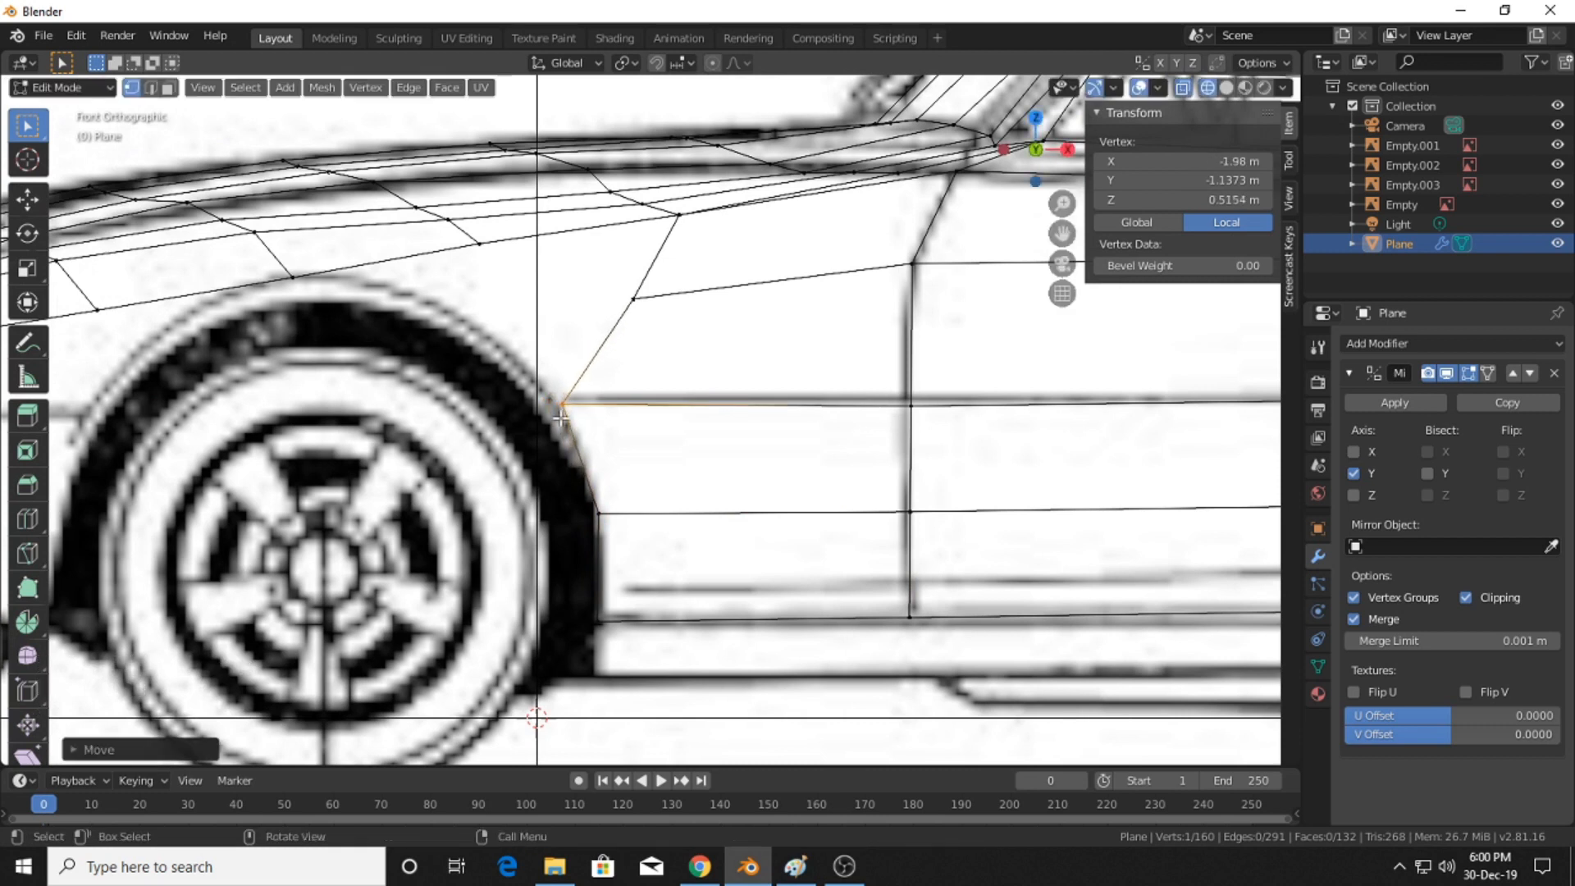
- Align the hood side vertex directly above the front wheel with the top of the blueprint's wheel arch
left_click(277, 273)
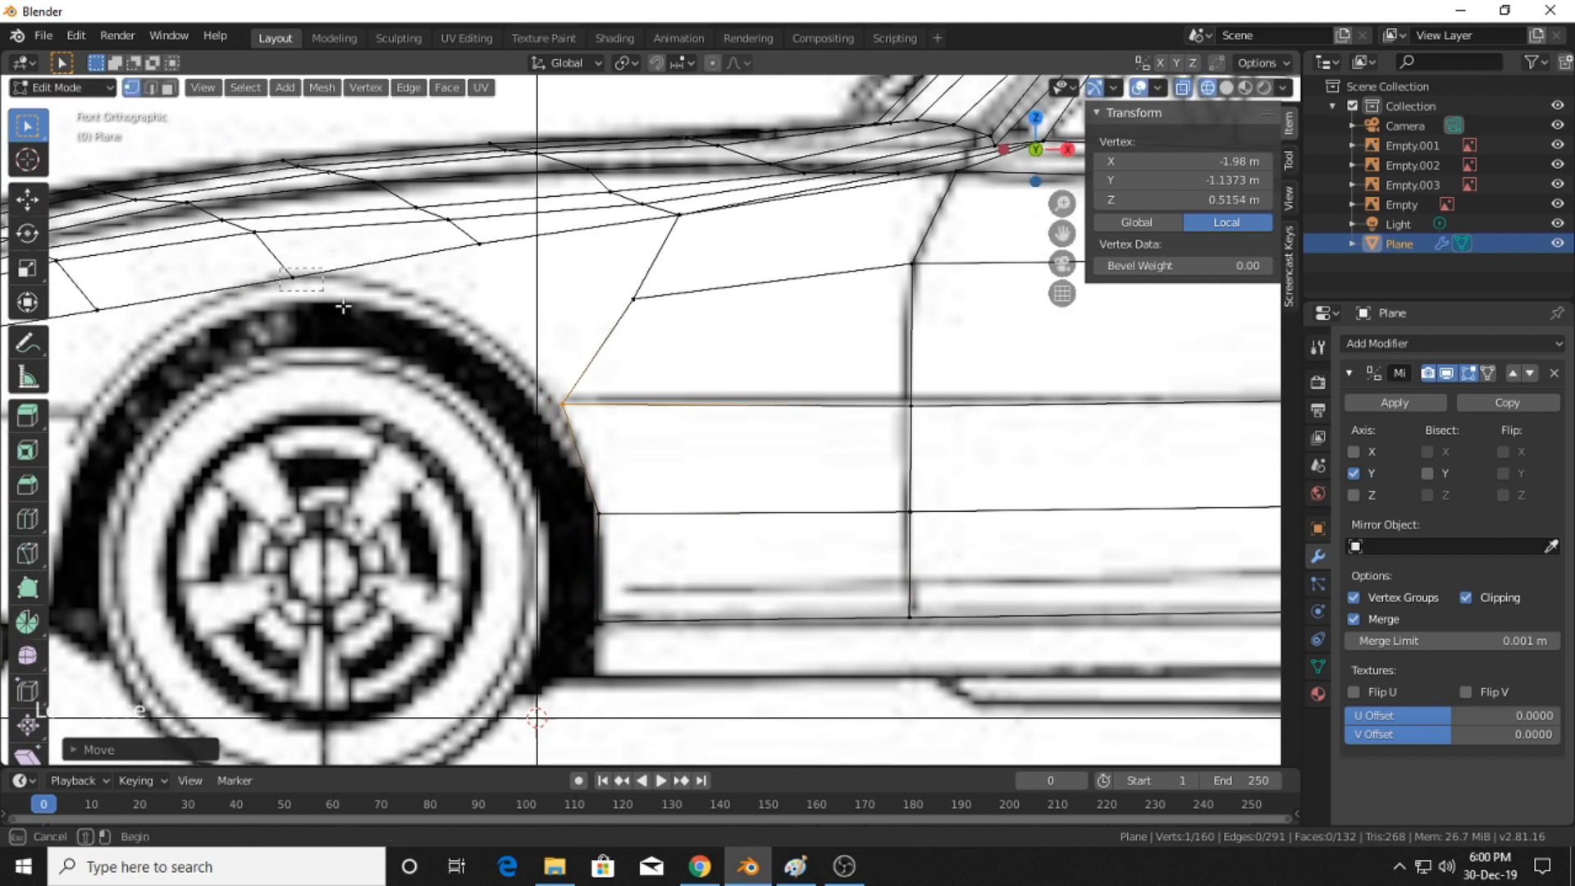
key("g")
left_click(401, 322)
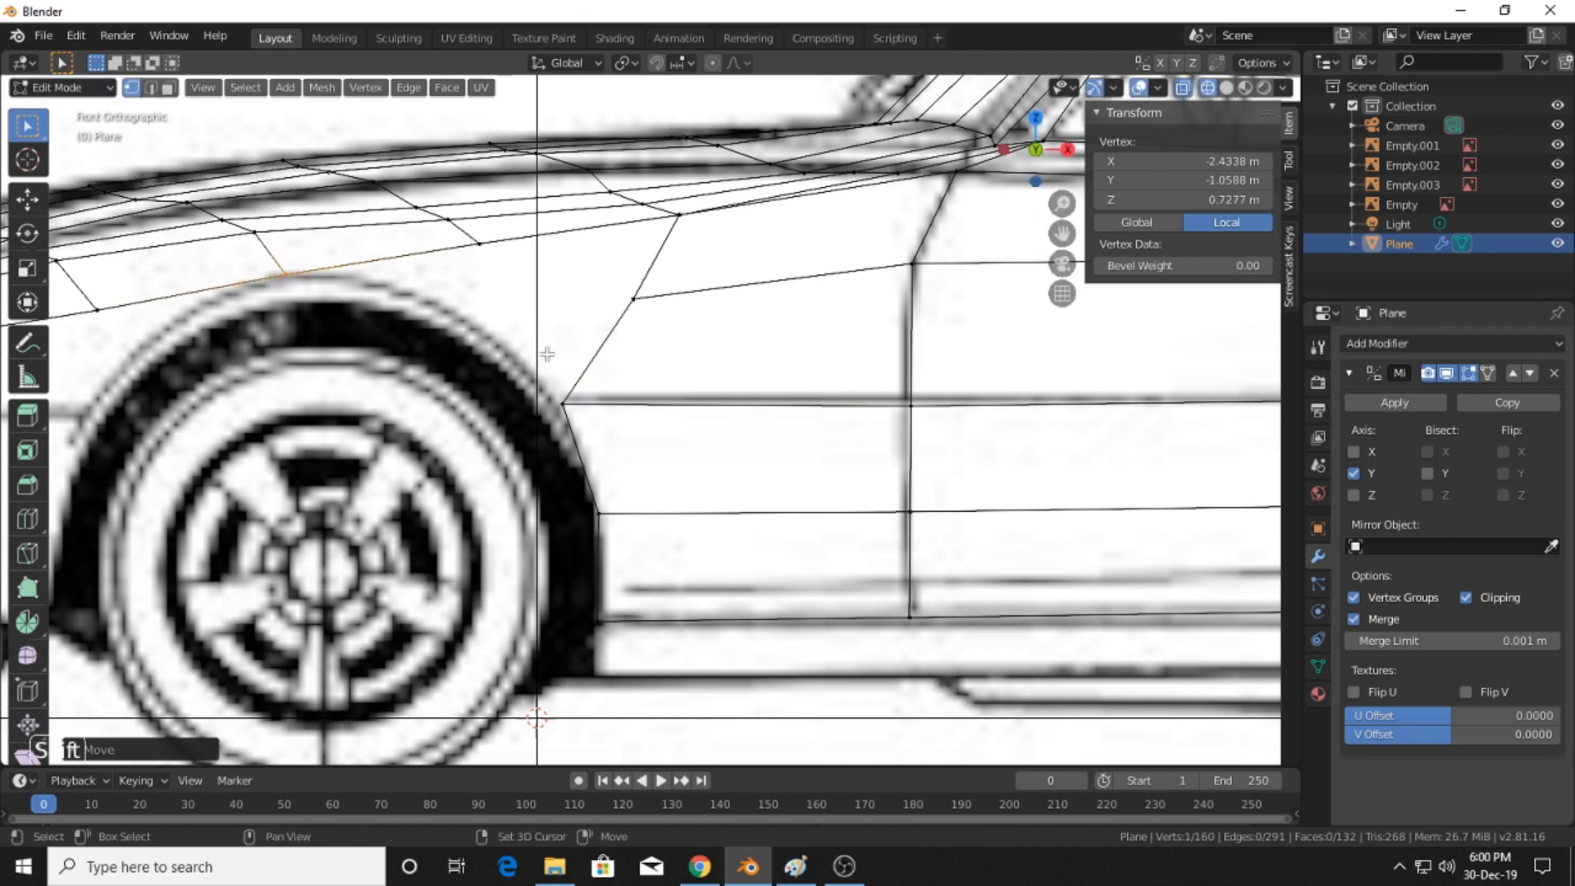
middle_click_drag(545, 351, 581, 368, "shift")
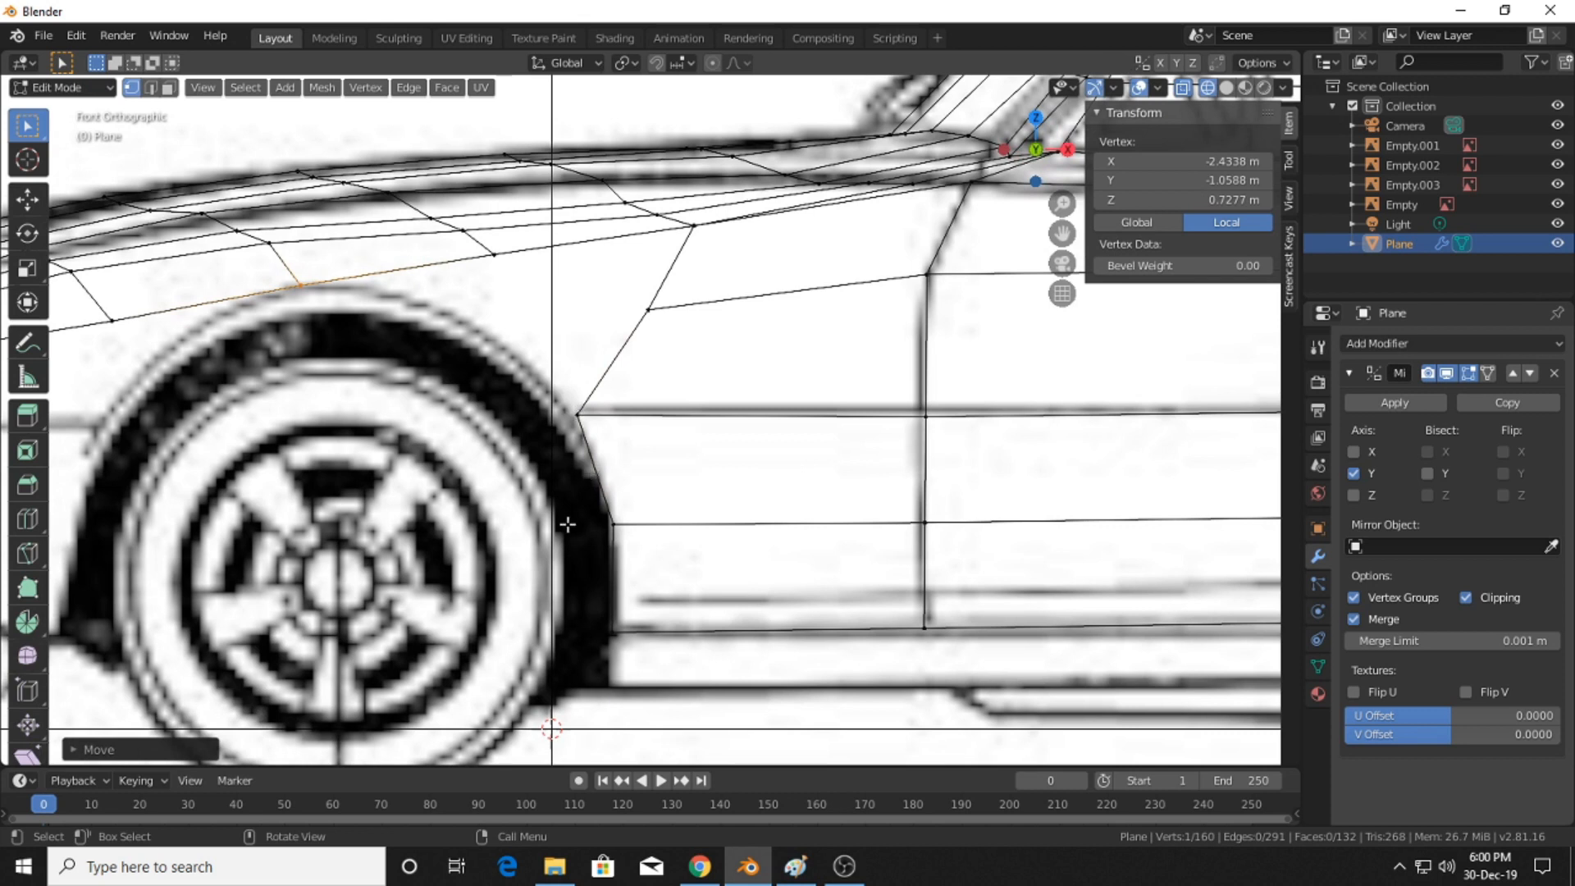
- Extrude the fender's front edge above the body crease forward and upward along the wheel arch
scroll(703, 437, "up", 2)
middle_click_drag(703, 437, 723, 395, "shift")
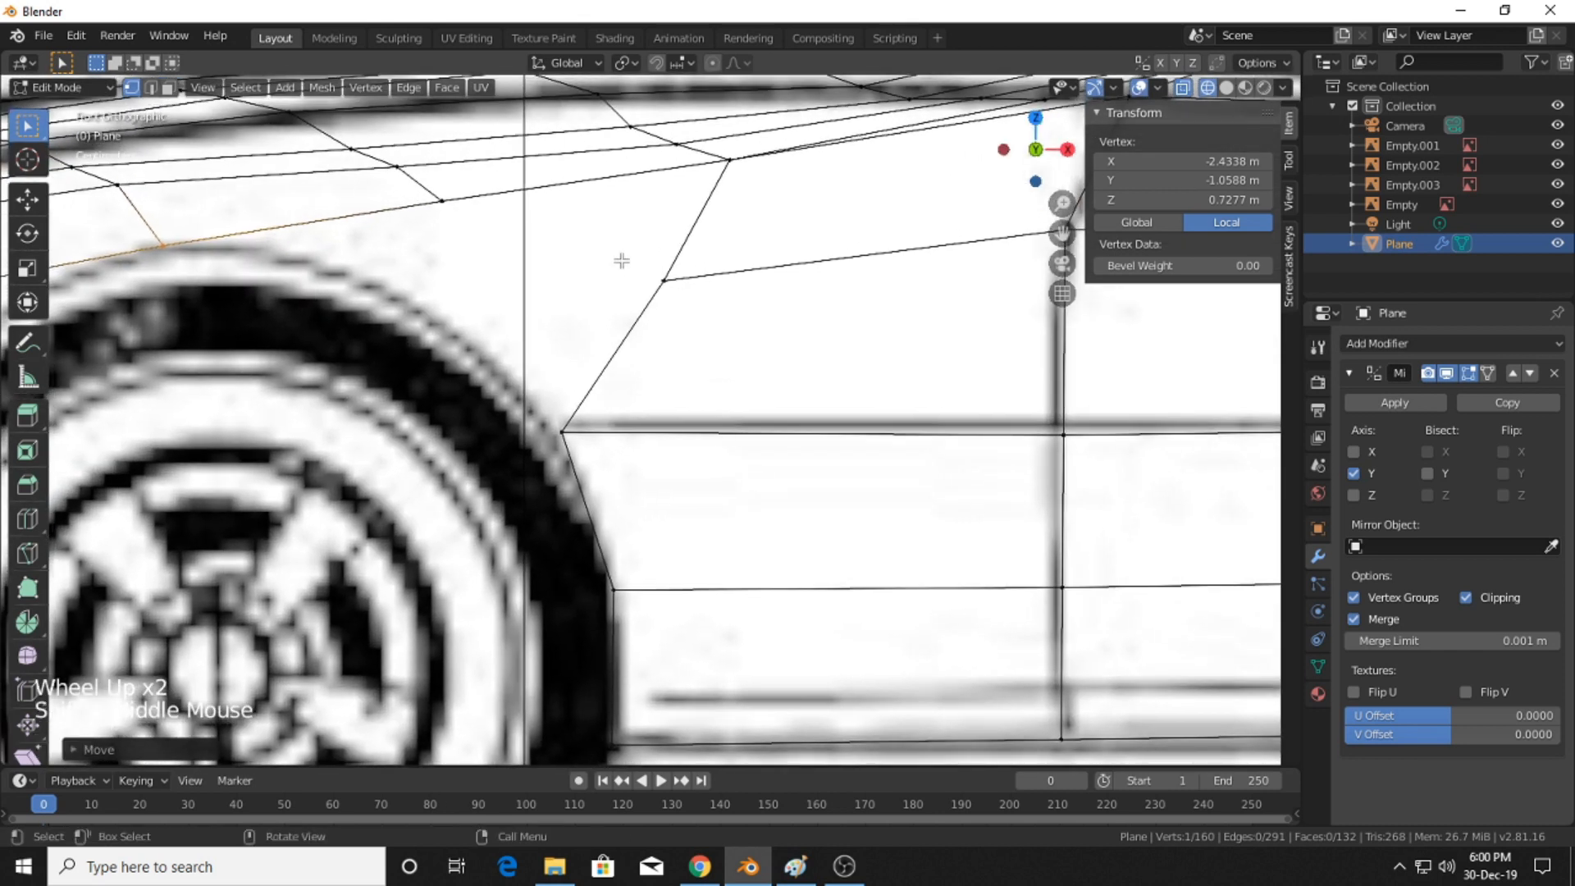
left_click(664, 280)
left_click(564, 432, "shift")
key("e")
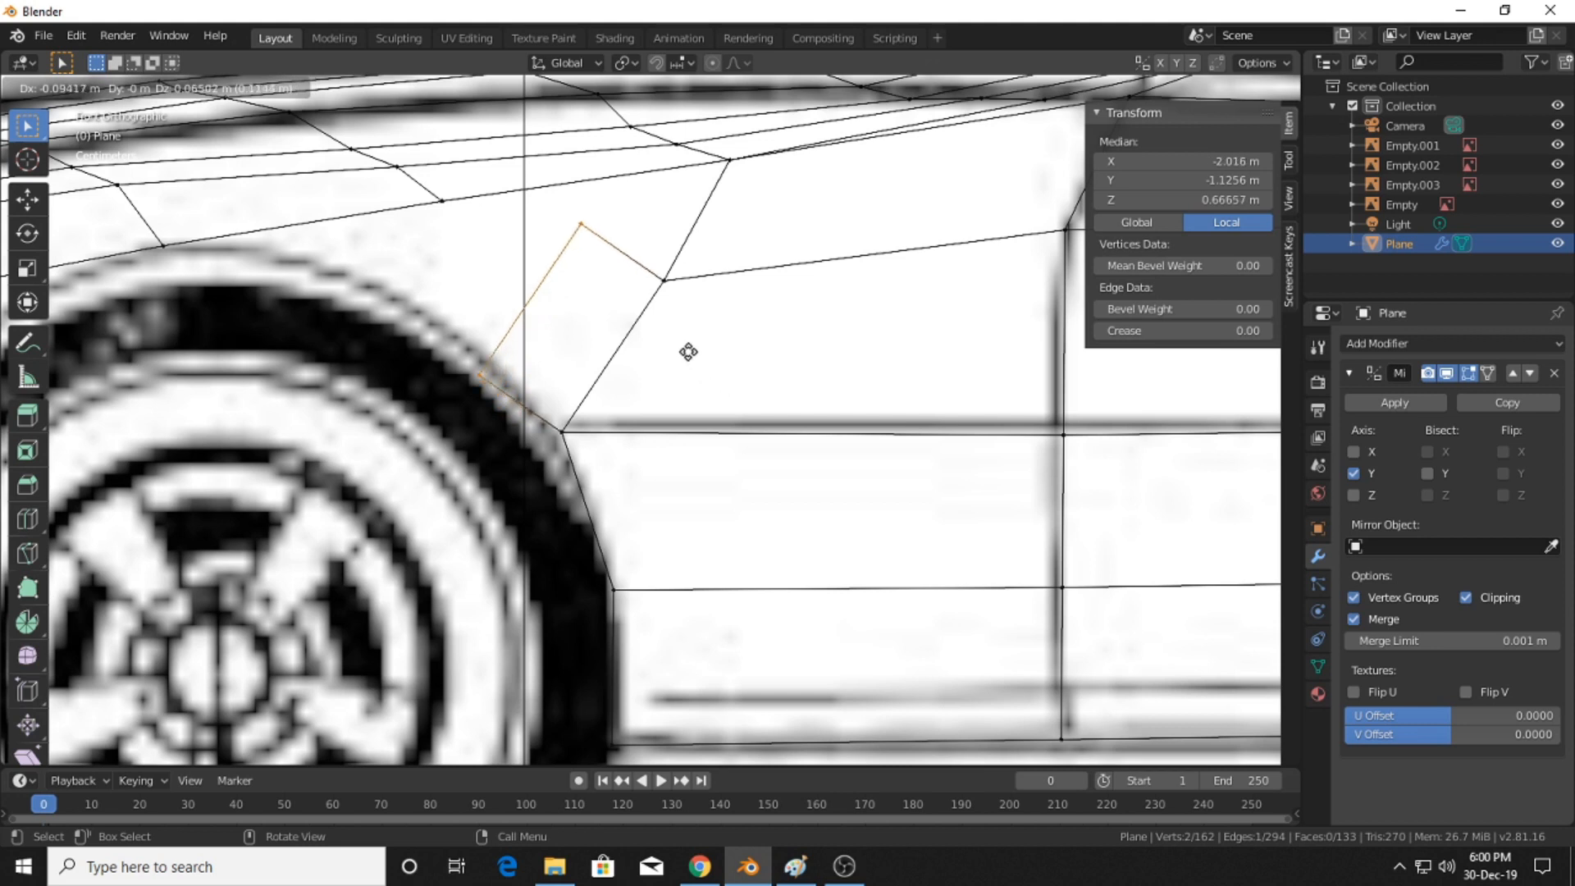
left_click(661, 333)
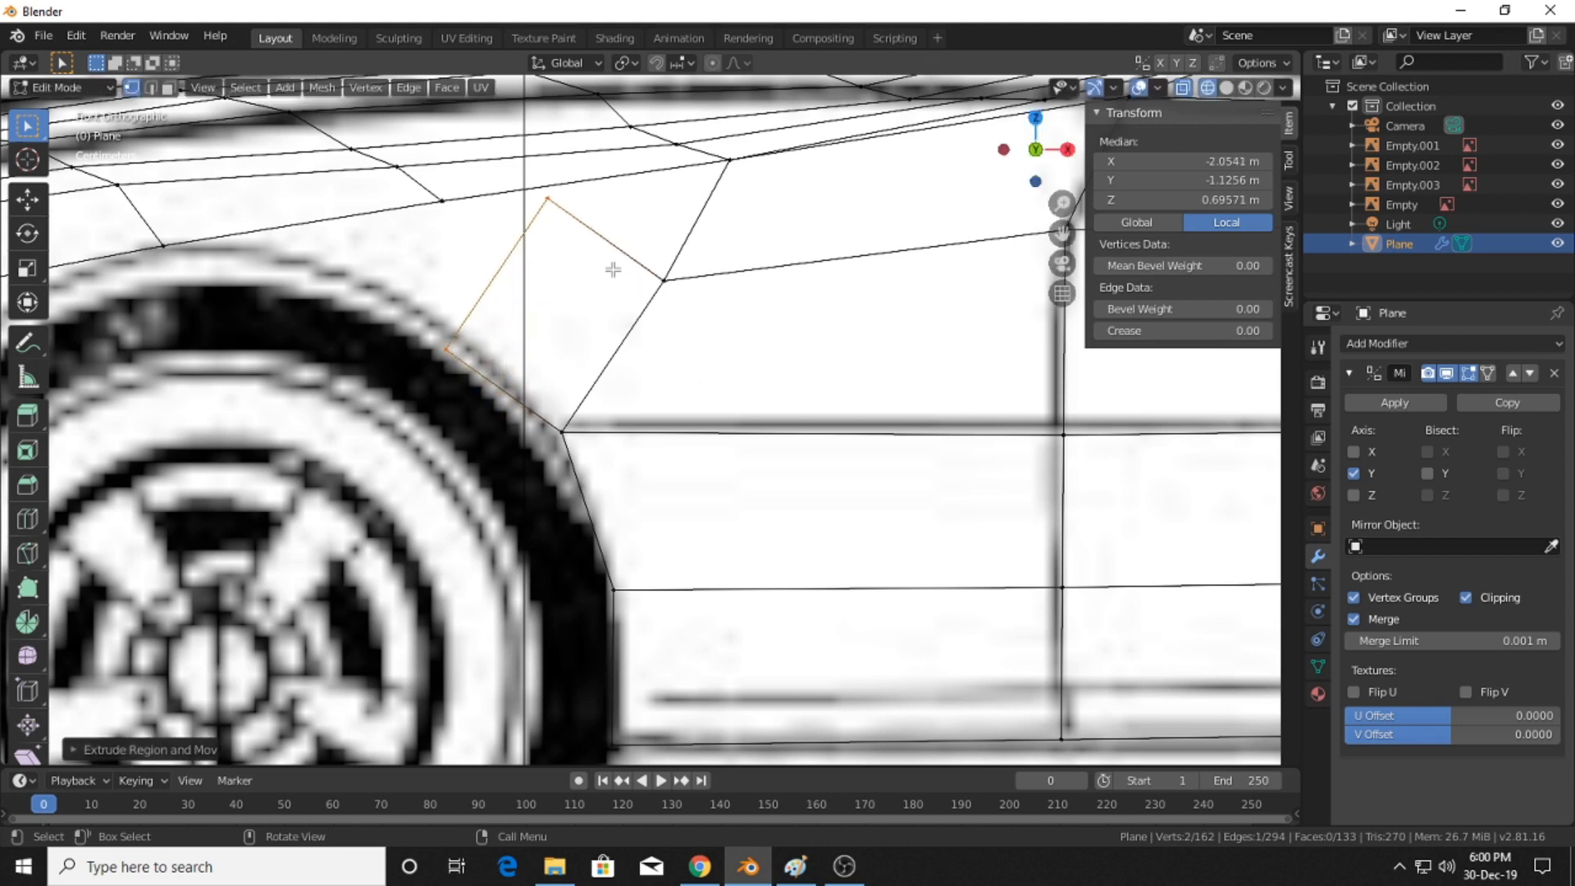
- Reposition the extruded edge's two vertices so they follow the curve of the wheel arch
left_click(600, 234)
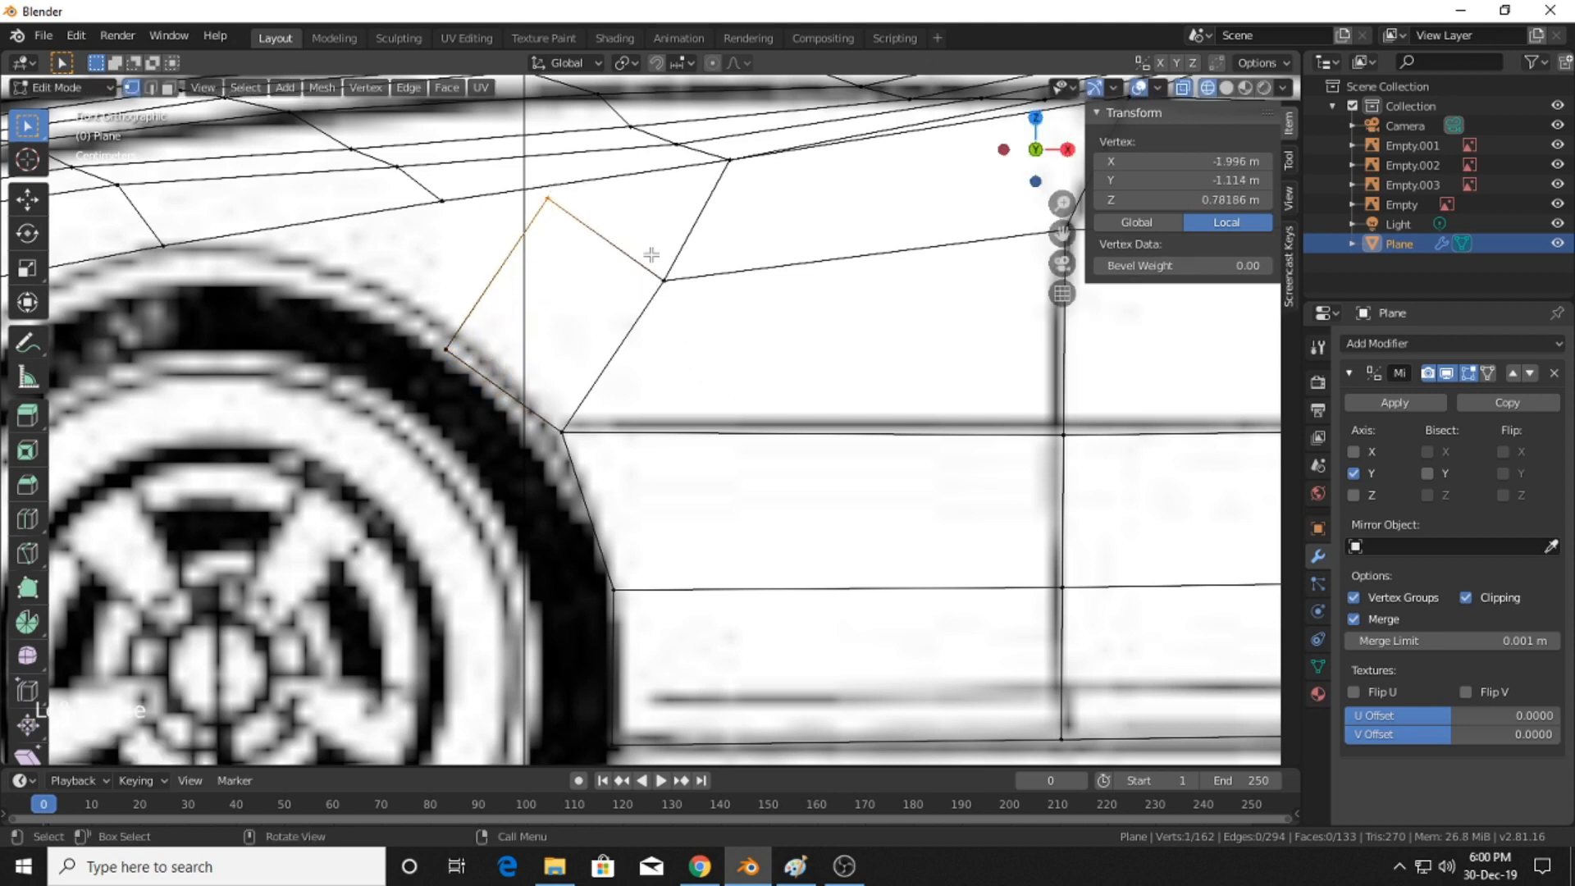
key("g")
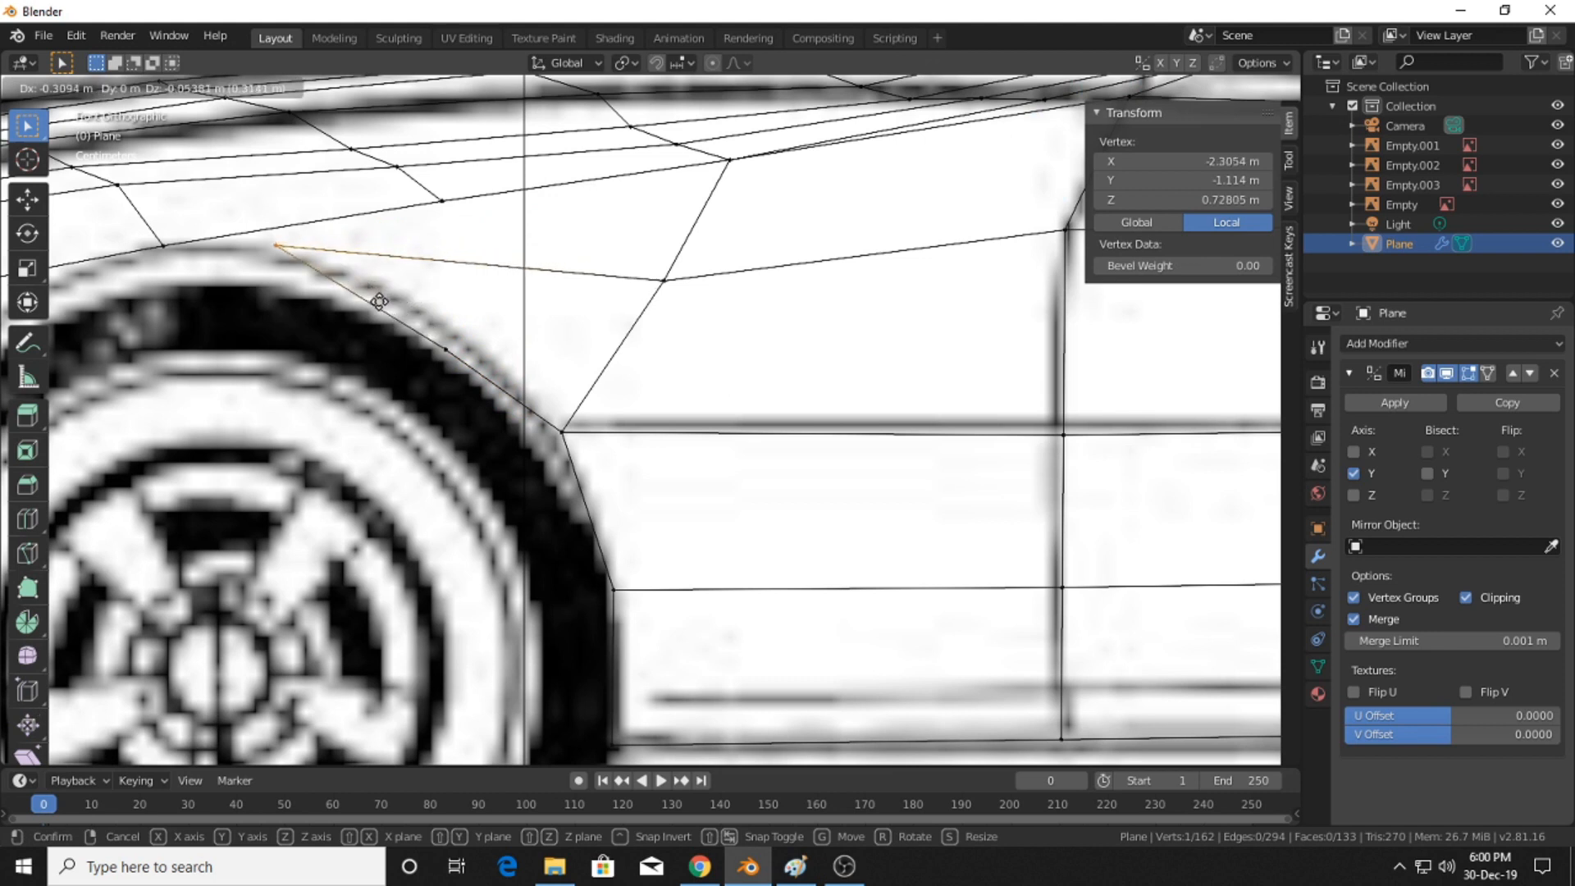
left_click(386, 311)
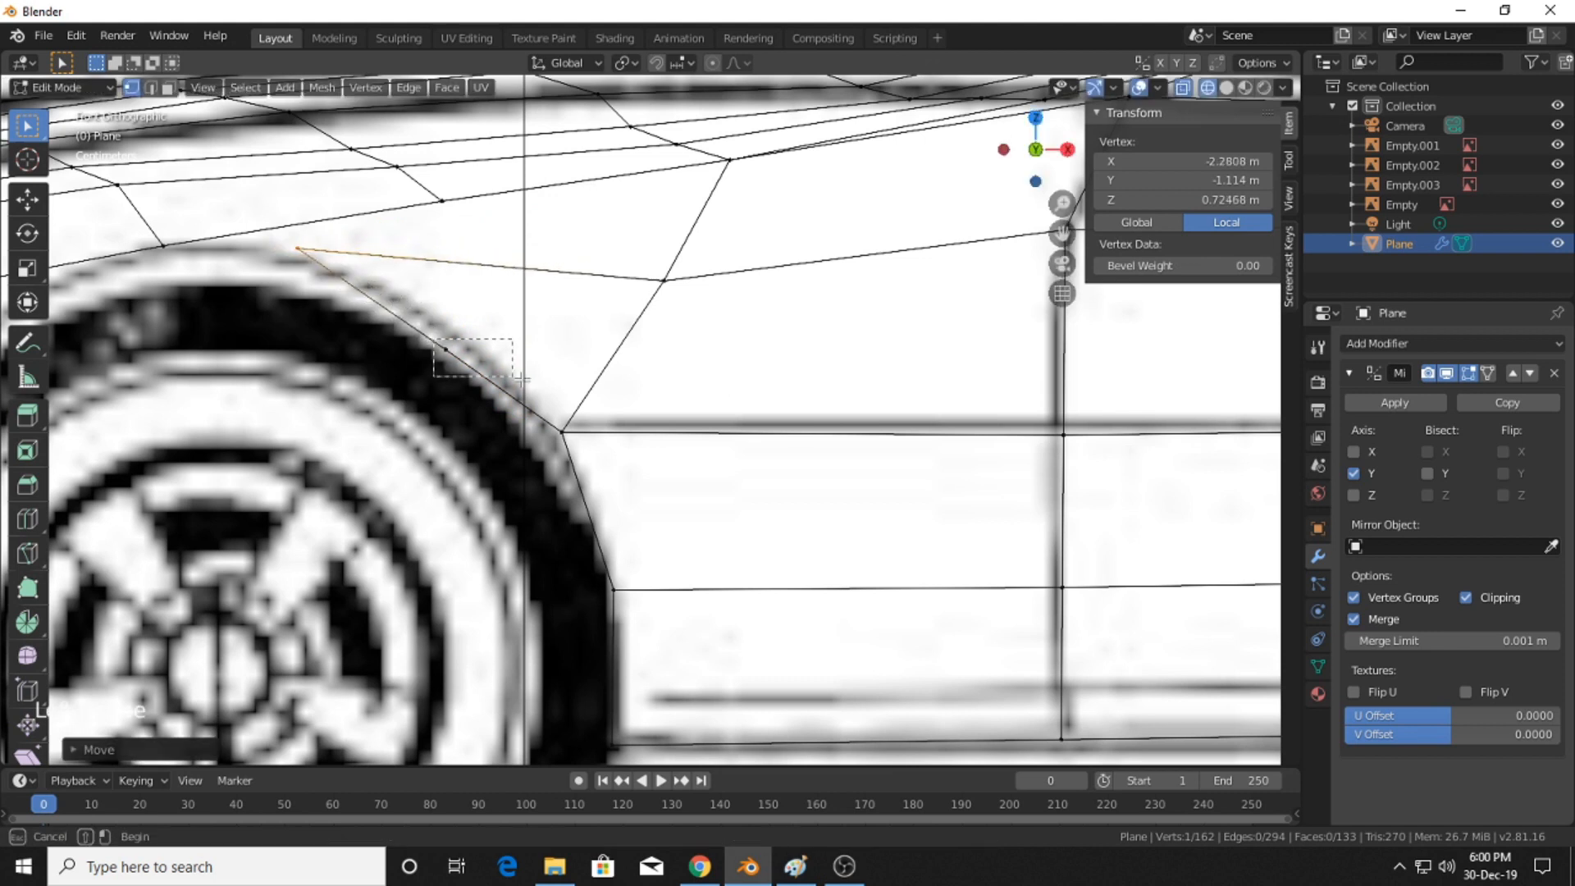
key("g")
left_click(534, 347)
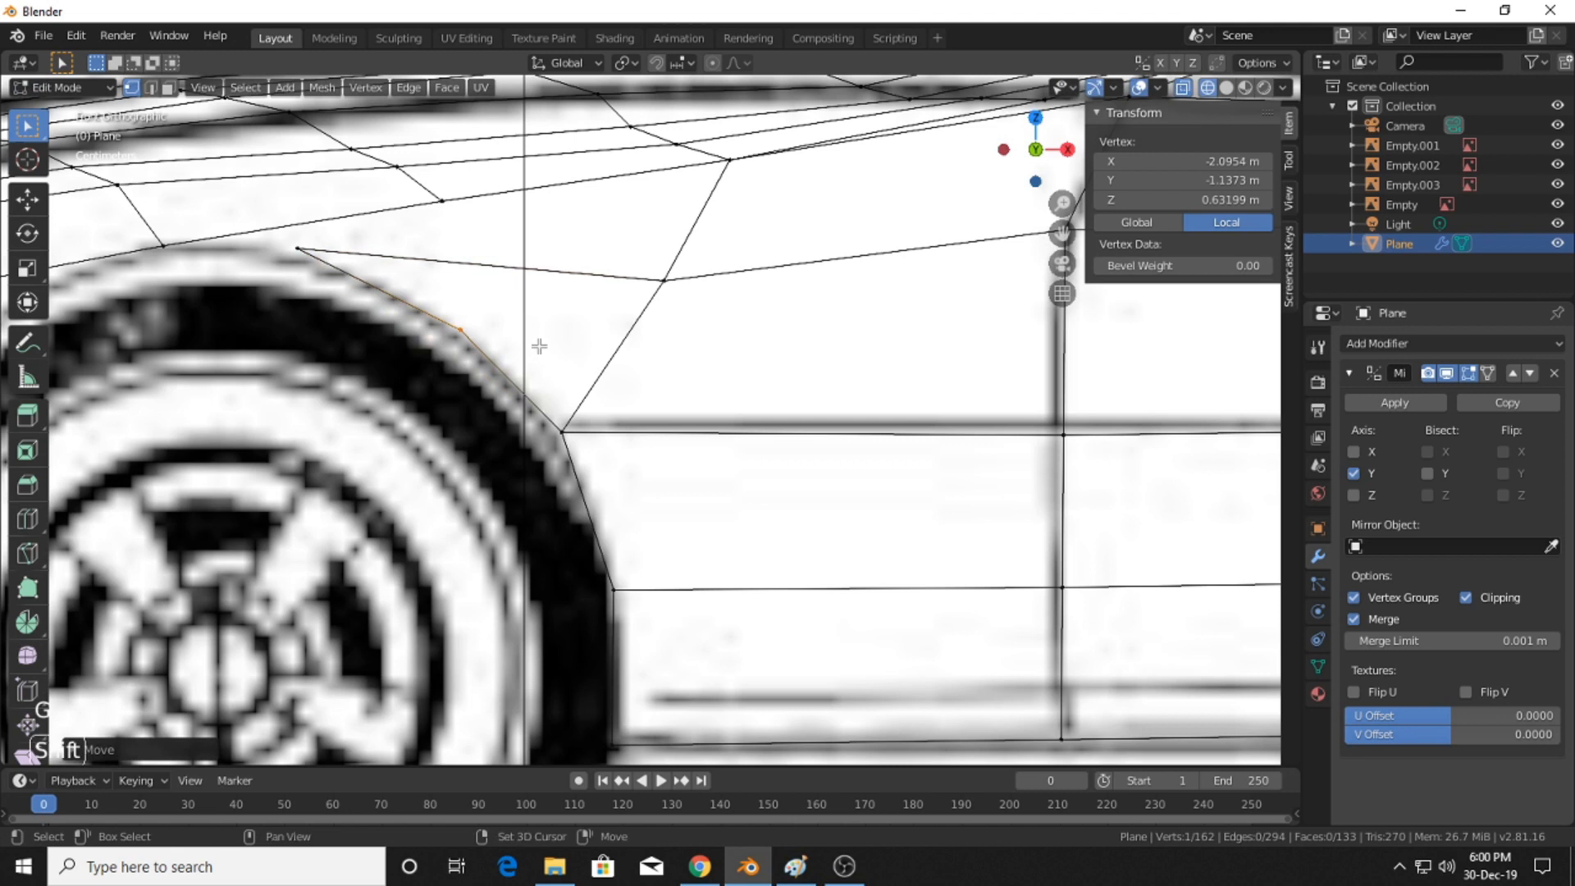
- Fill a four-vertex face between the extruded edge's upper vertex, the fender vertex and the hood's side edge
middle_click_drag(534, 342, 608, 348, "shift")
left_click(651, 320)
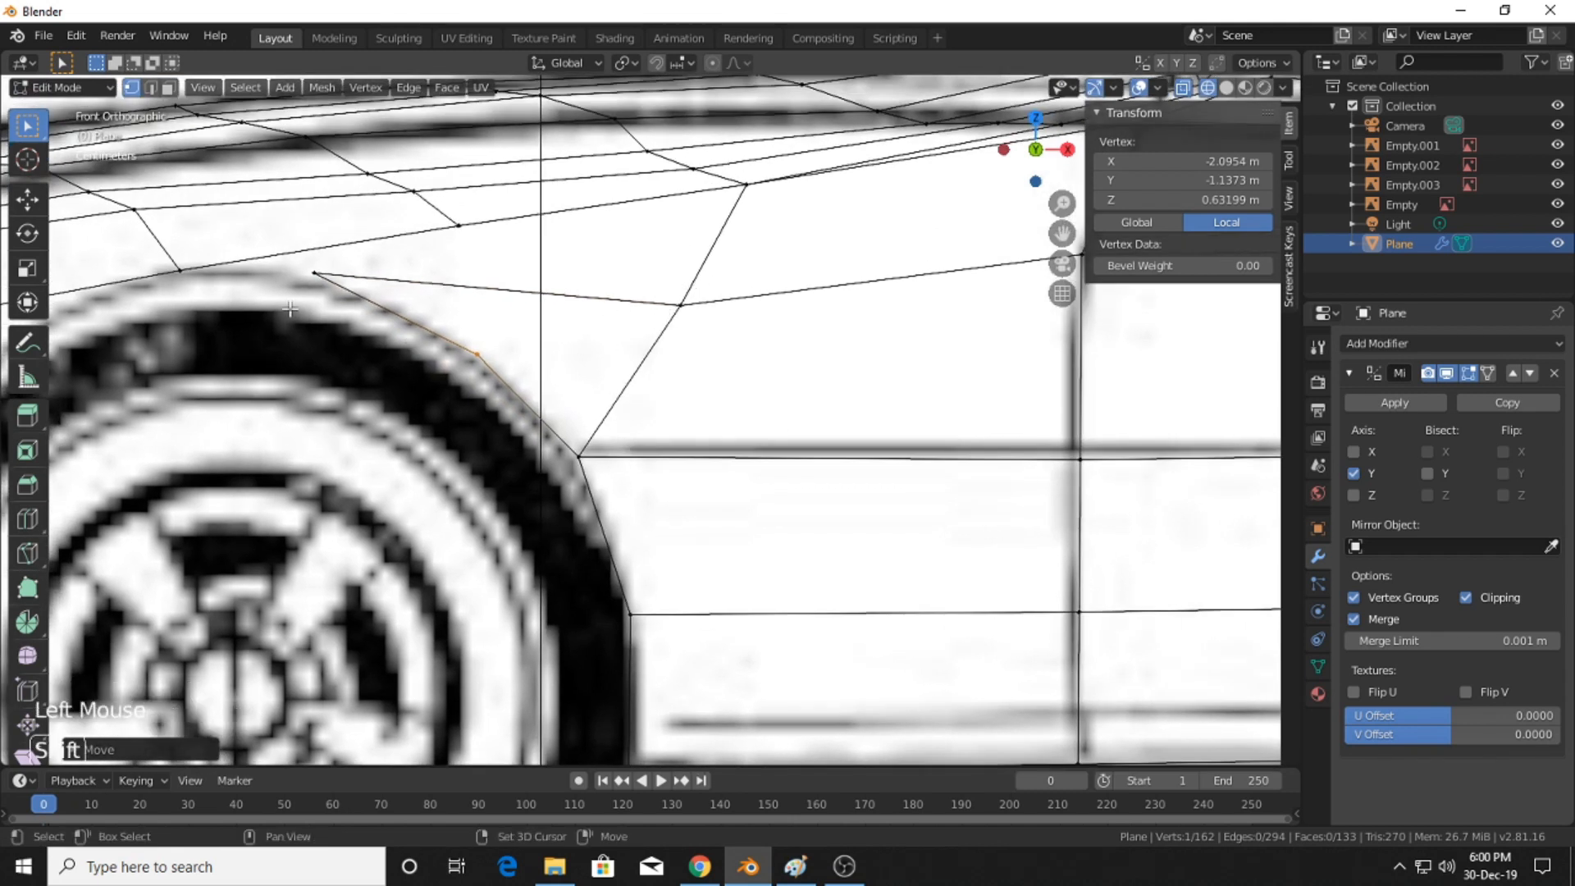
left_click(695, 310)
left_click(743, 187, "shift")
left_click(743, 187, "shift")
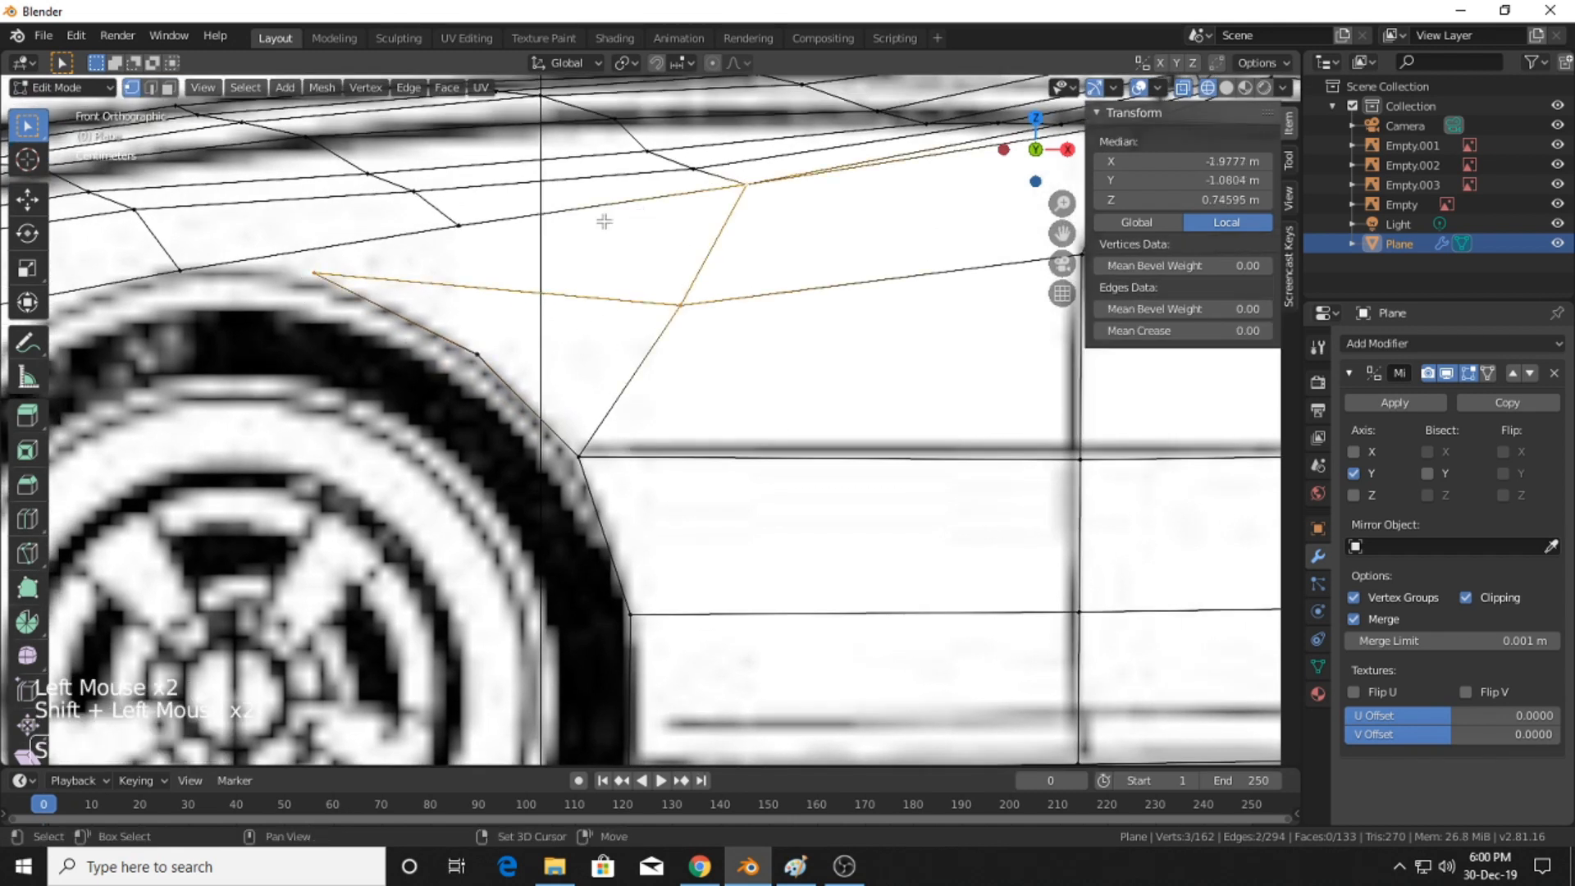
left_click(497, 227, "shift")
key("f")
- Lower the front vertex of the new fender face slightly onto the blueprint's wheel-arch outline
scroll(580, 380, "down", 13)
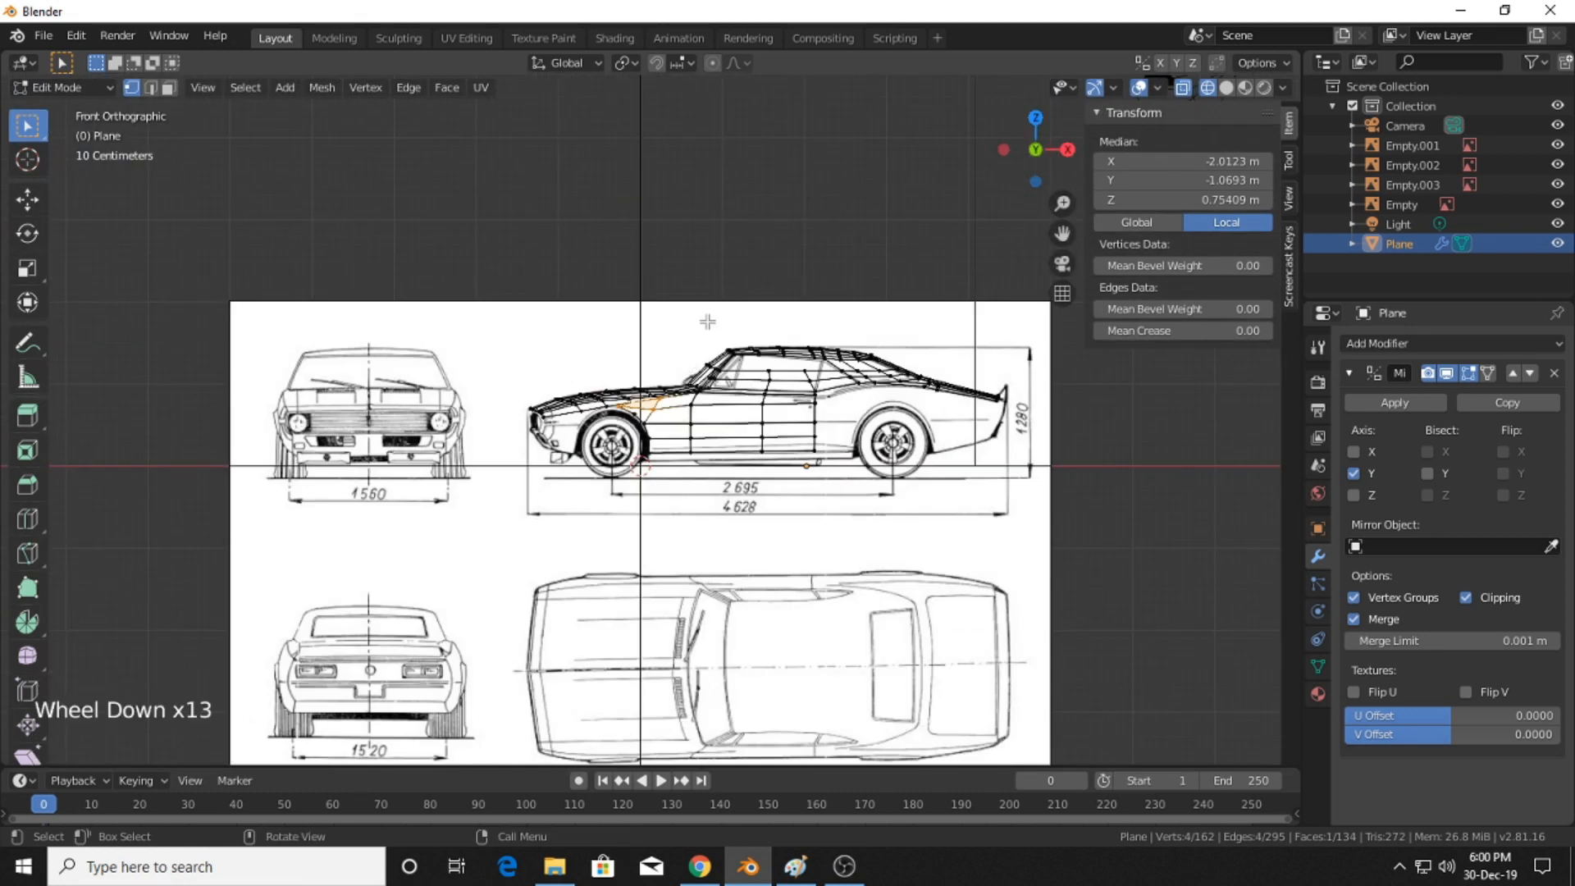
left_click(708, 321)
scroll(701, 316, "up", 7)
scroll(689, 297, "down", 5)
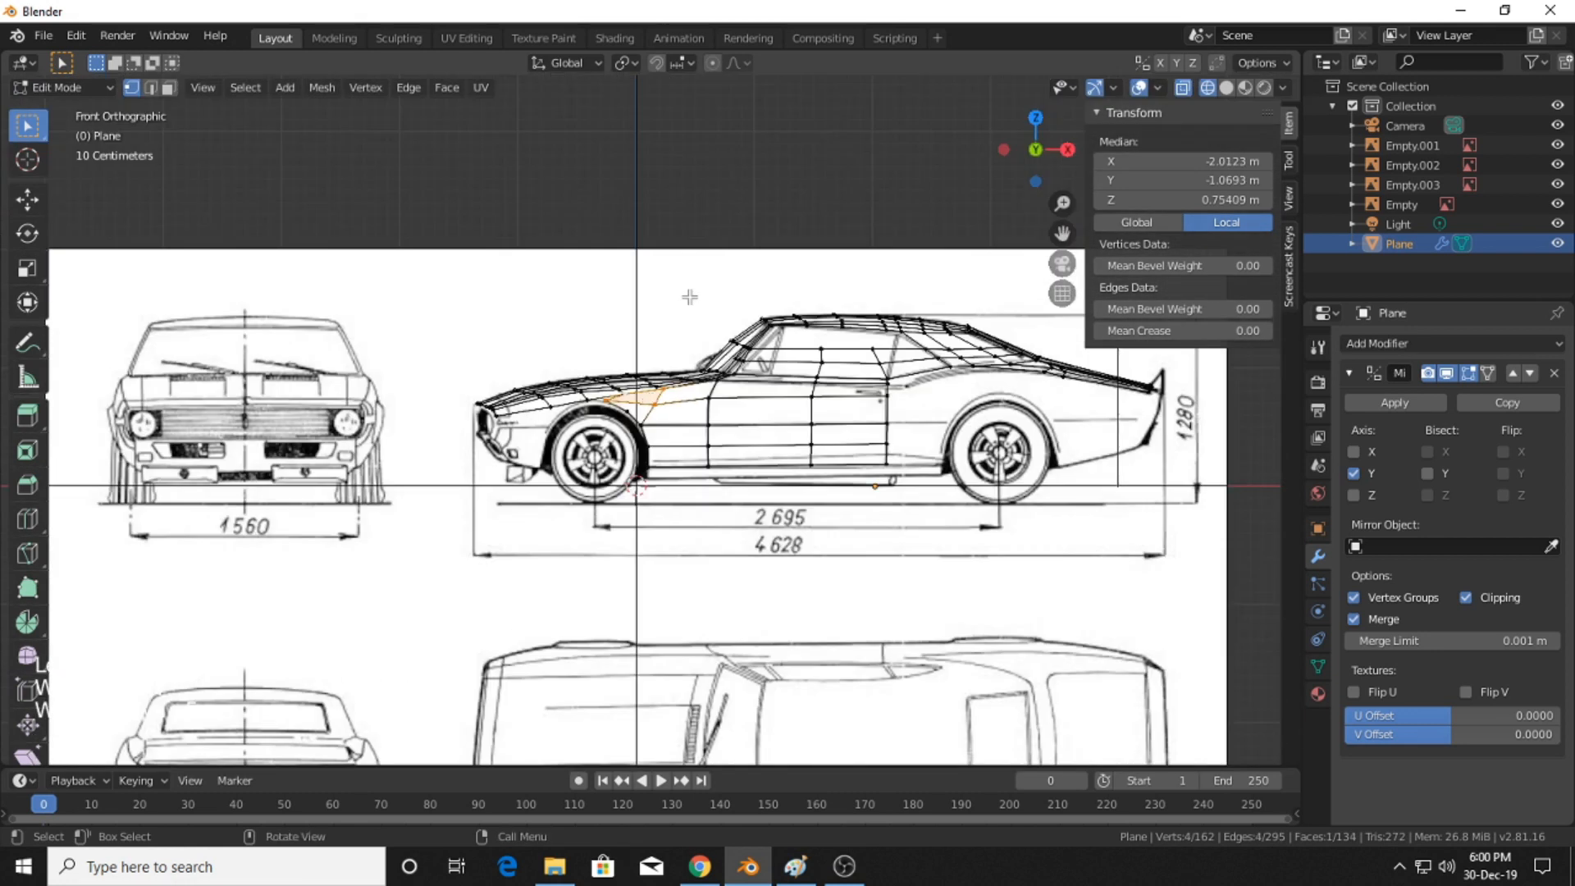
left_click(760, 218)
scroll(705, 393, "up", 6)
middle_click_drag(705, 394, 731, 376, "shift")
scroll(703, 415, "up", 3)
left_click(648, 360)
key("g")
left_click(681, 387)
key("e")
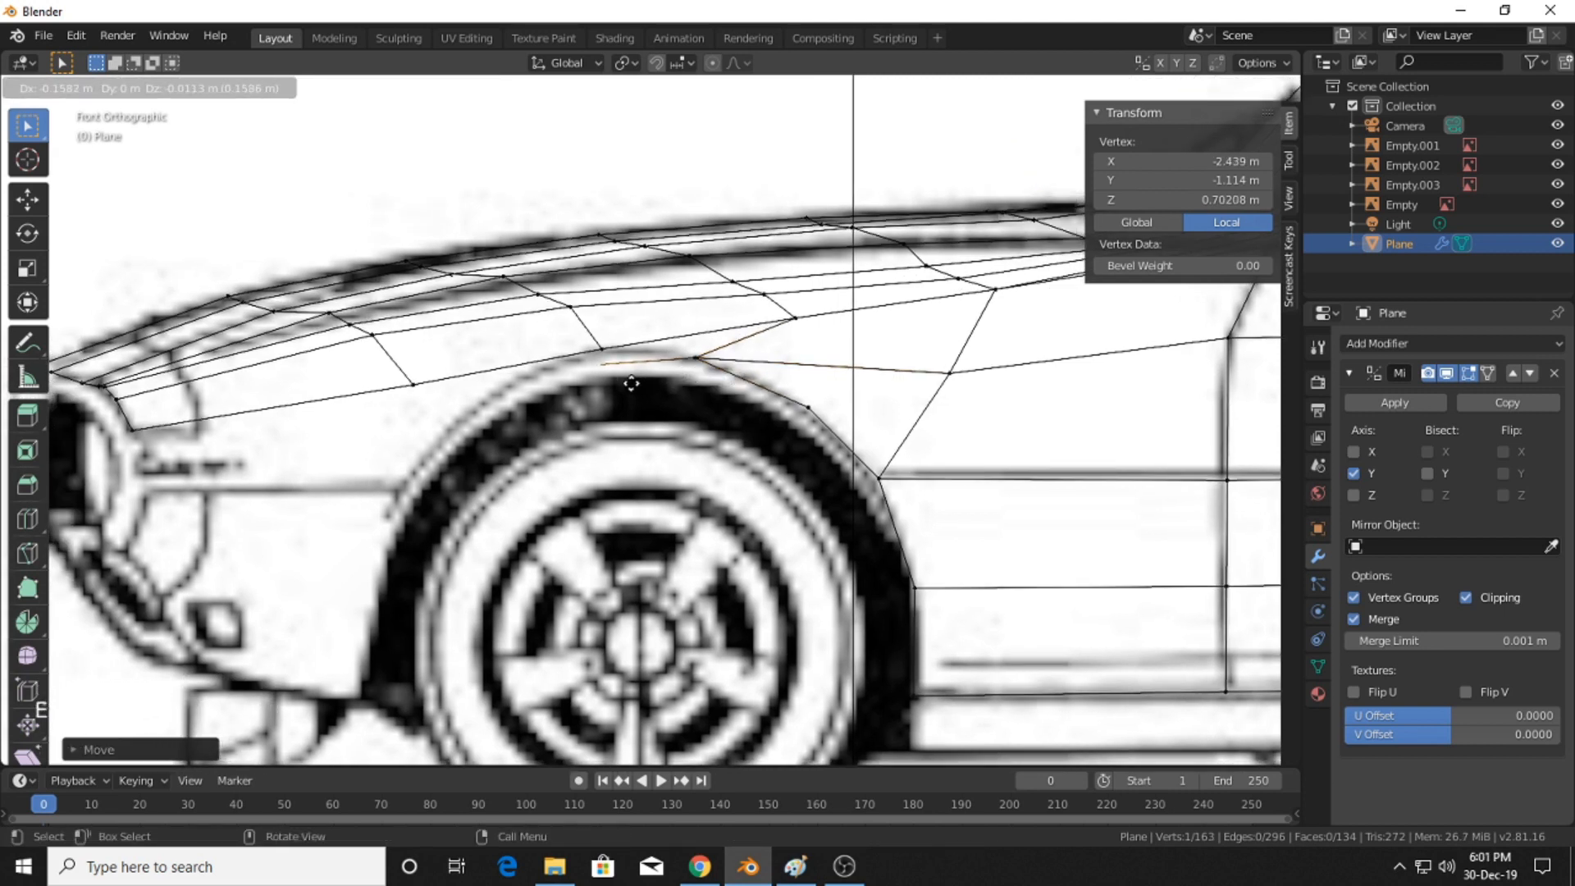
left_click(642, 374)
key("ctrl+z")
- Fill the remaining gap above the wheel with a triangular face joining the arch vertex to two hood edge vertices, and clear the selection
scroll(687, 368, "up", 1)
scroll(688, 368, "up", 1, "shift")
middle_click_drag(689, 371, 684, 351, "shift")
left_click(600, 341, "shift")
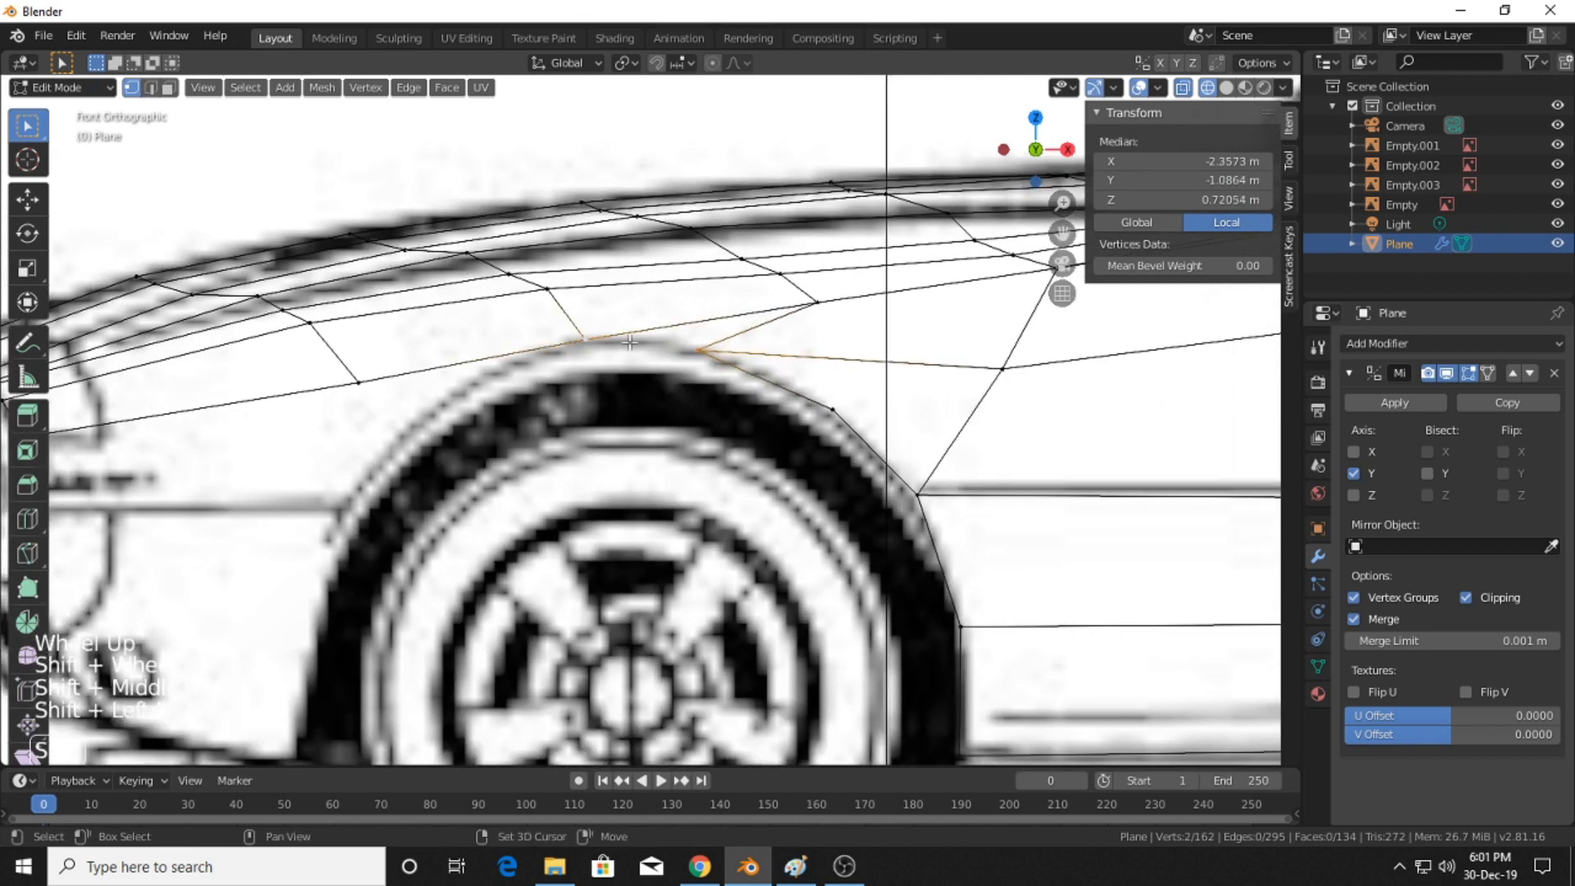
left_click(853, 330, "shift")
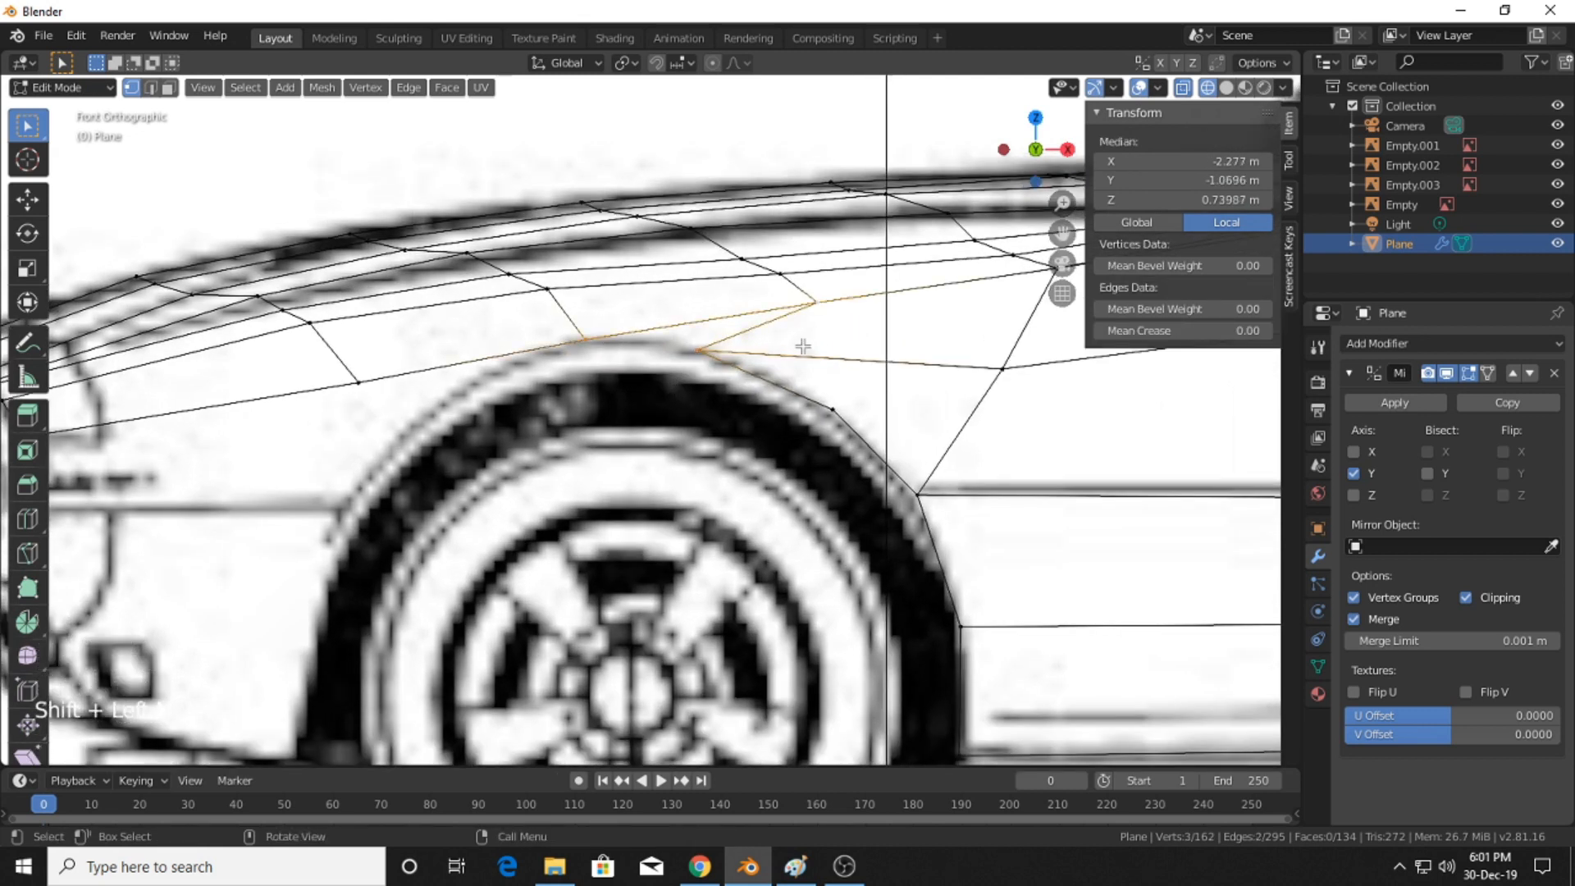
key("f")
scroll(728, 372, "down", 6)
scroll(749, 228, "down", 4)
left_click(749, 287)
- In front view, extrude the hood's frontmost lower side edge down by about 0.1 m ahead of the wheel
scroll(749, 288, "up", 5)
middle_click_drag(749, 287, 783, 422)
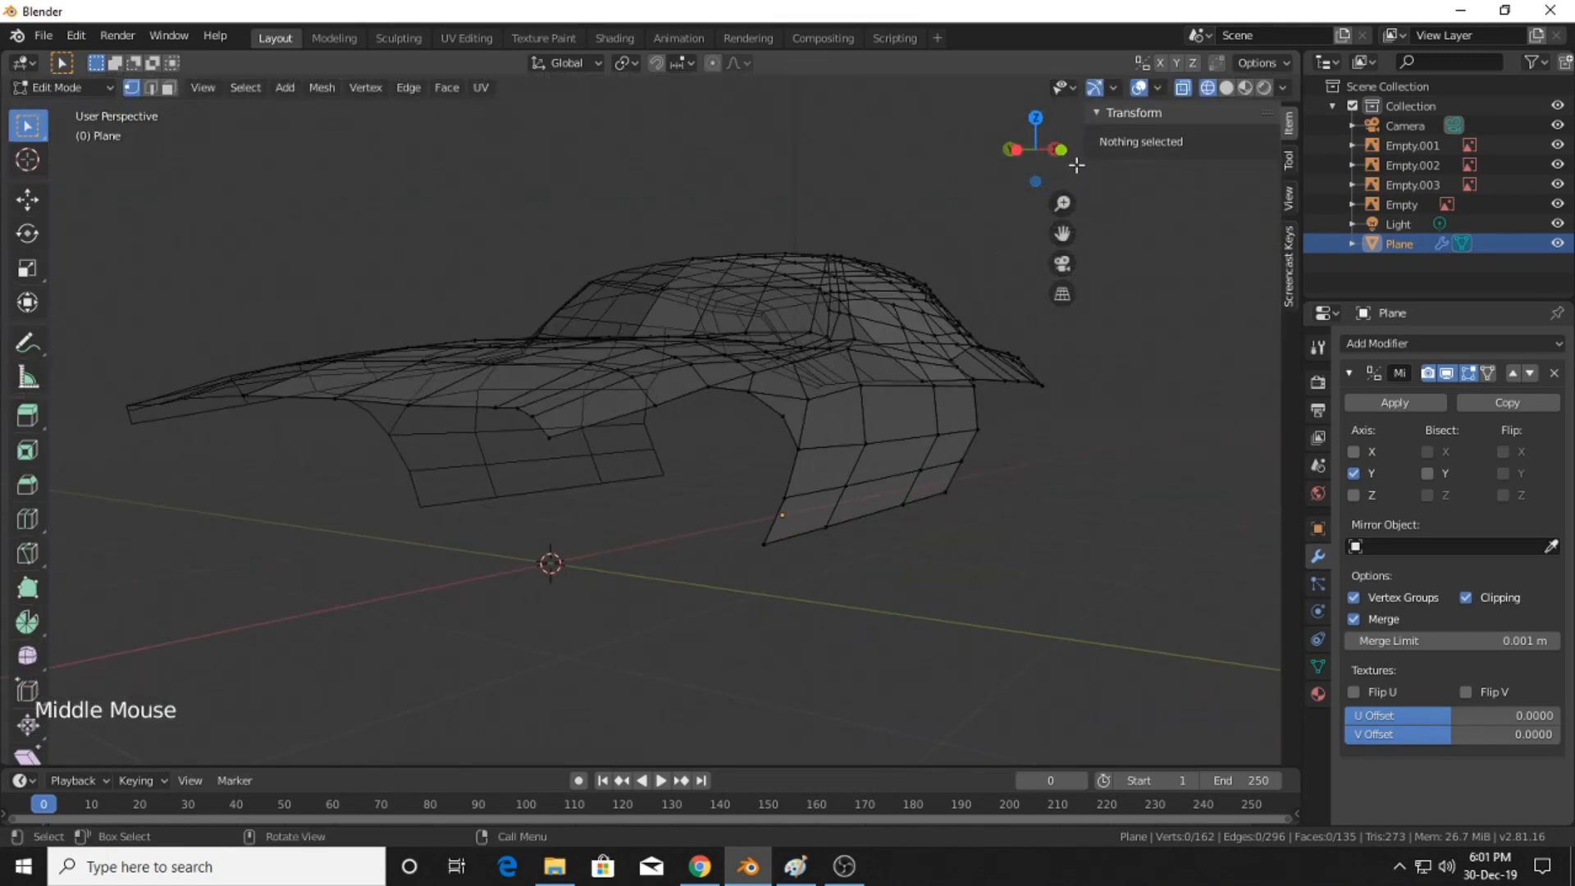
left_click(1011, 149)
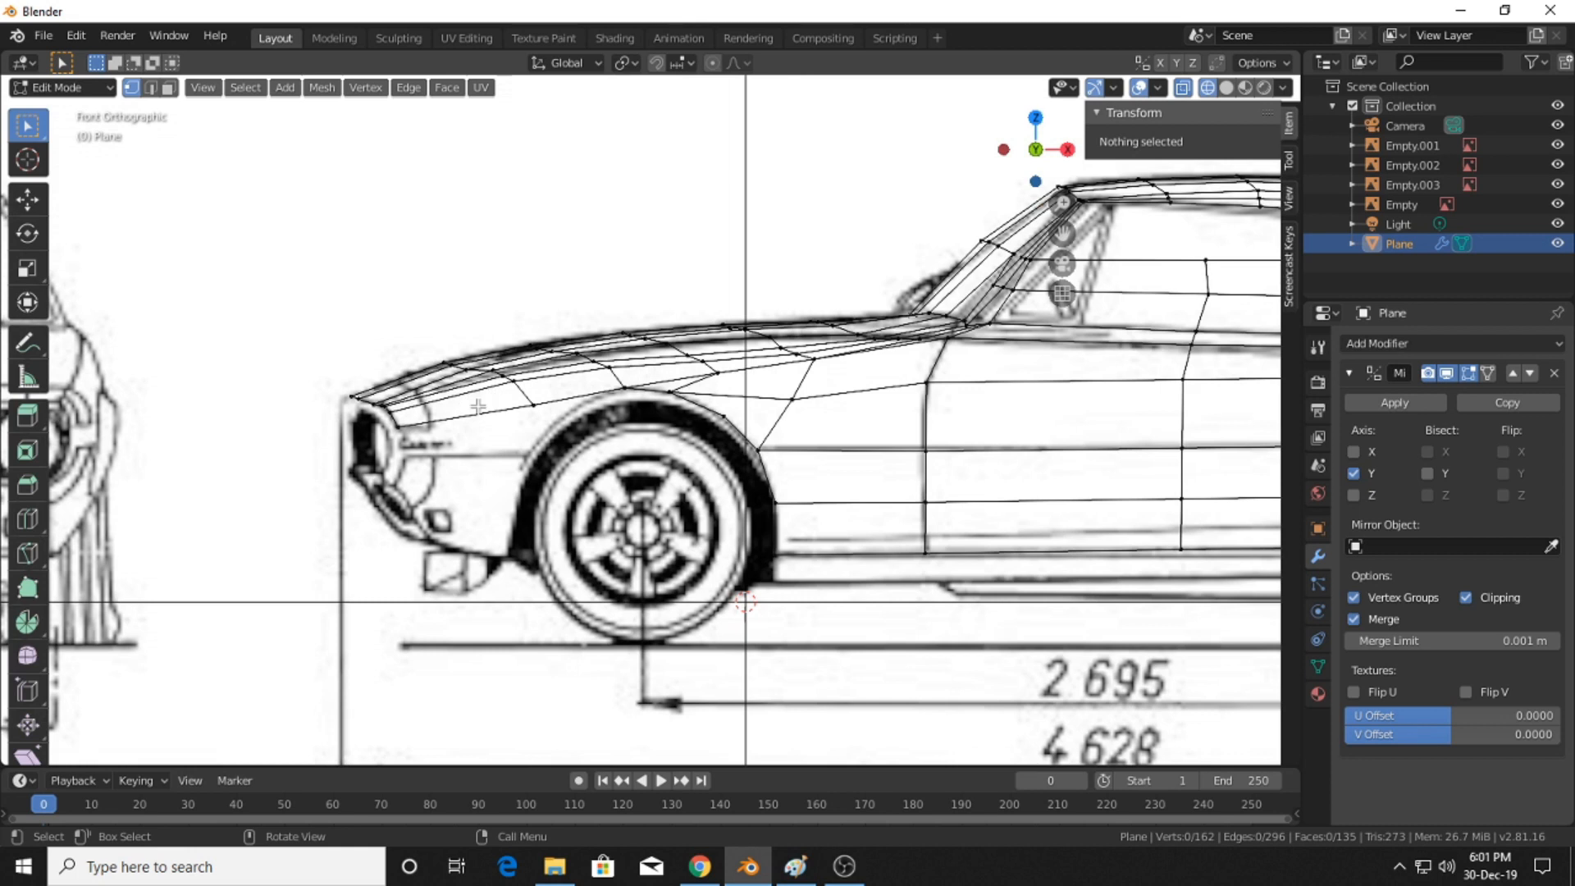
scroll(533, 420, "up", 2)
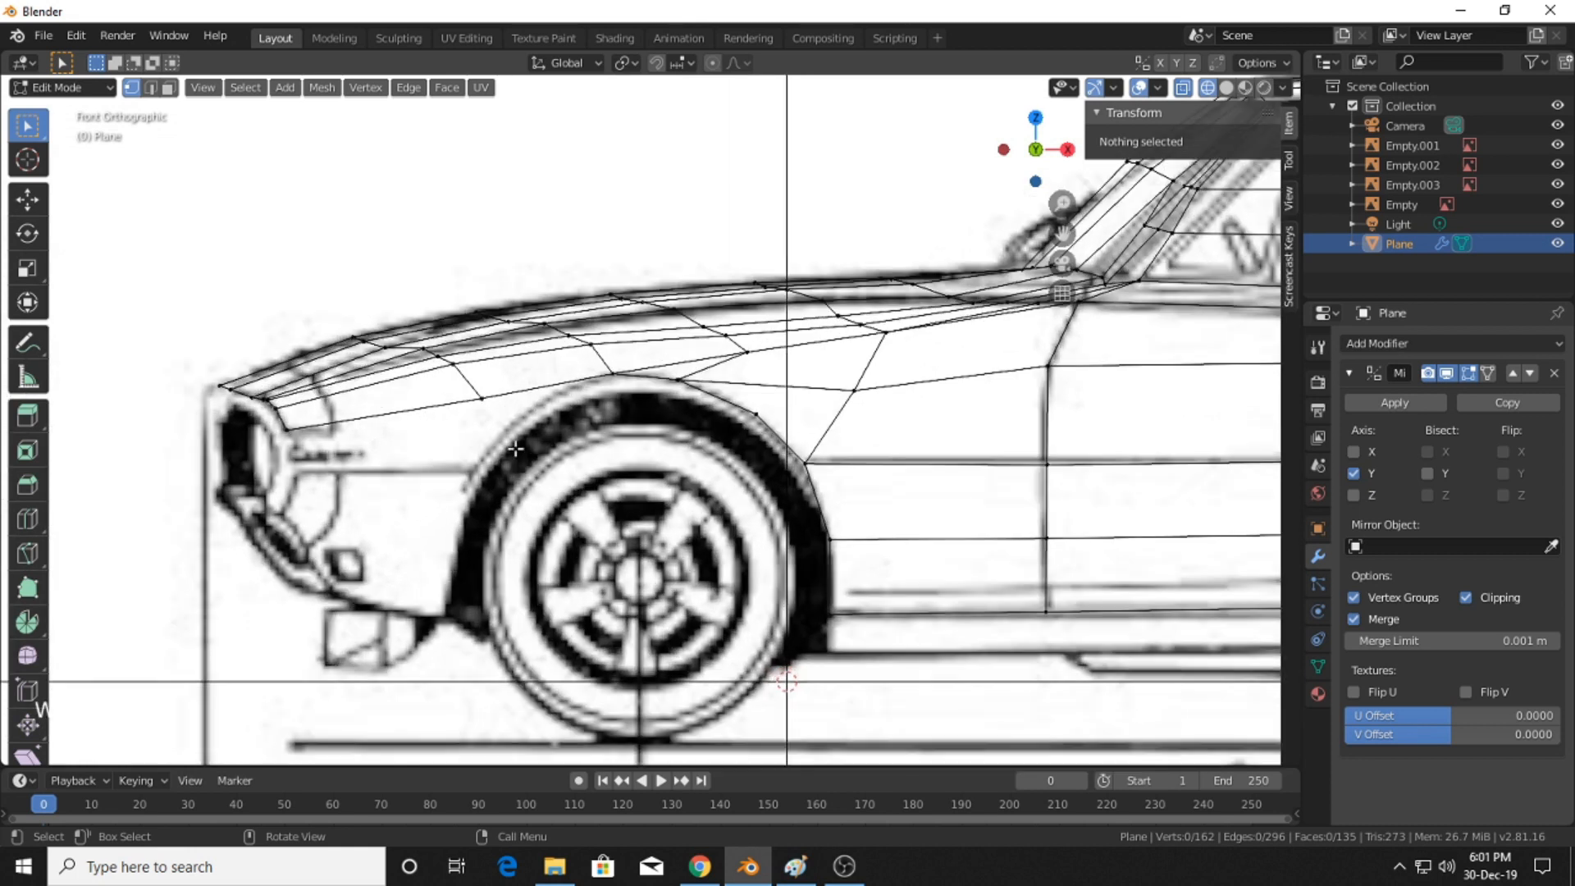
middle_click_drag(533, 420, 621, 423, "shift")
left_click(382, 427, "shift")
left_click(504, 395, "shift")
middle_click_drag(484, 410, 503, 399, "shift")
key("e")
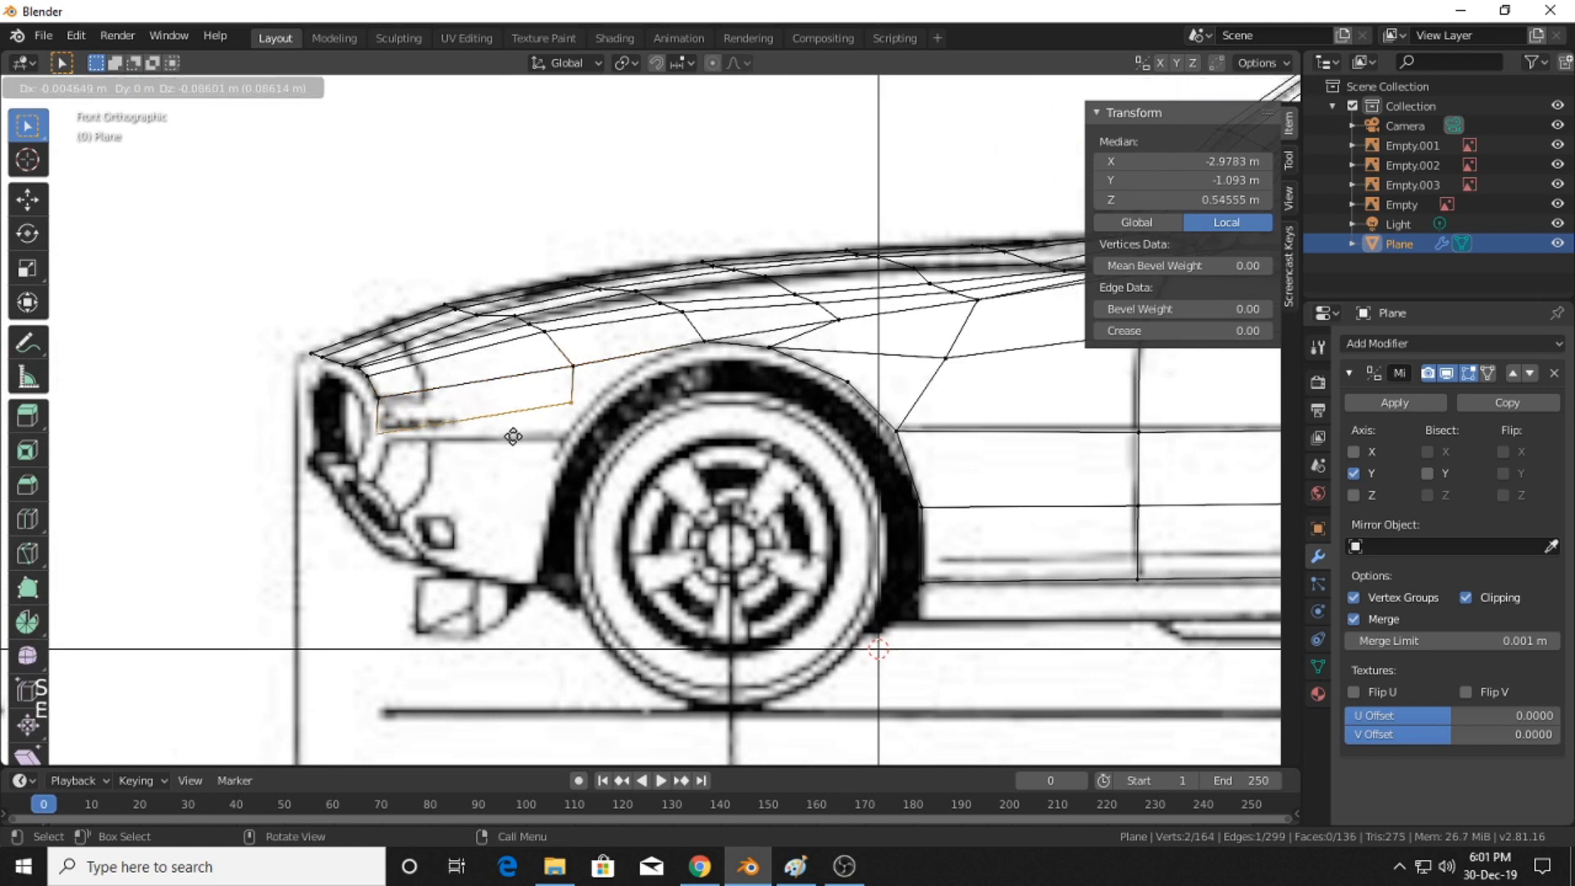
left_click(518, 439)
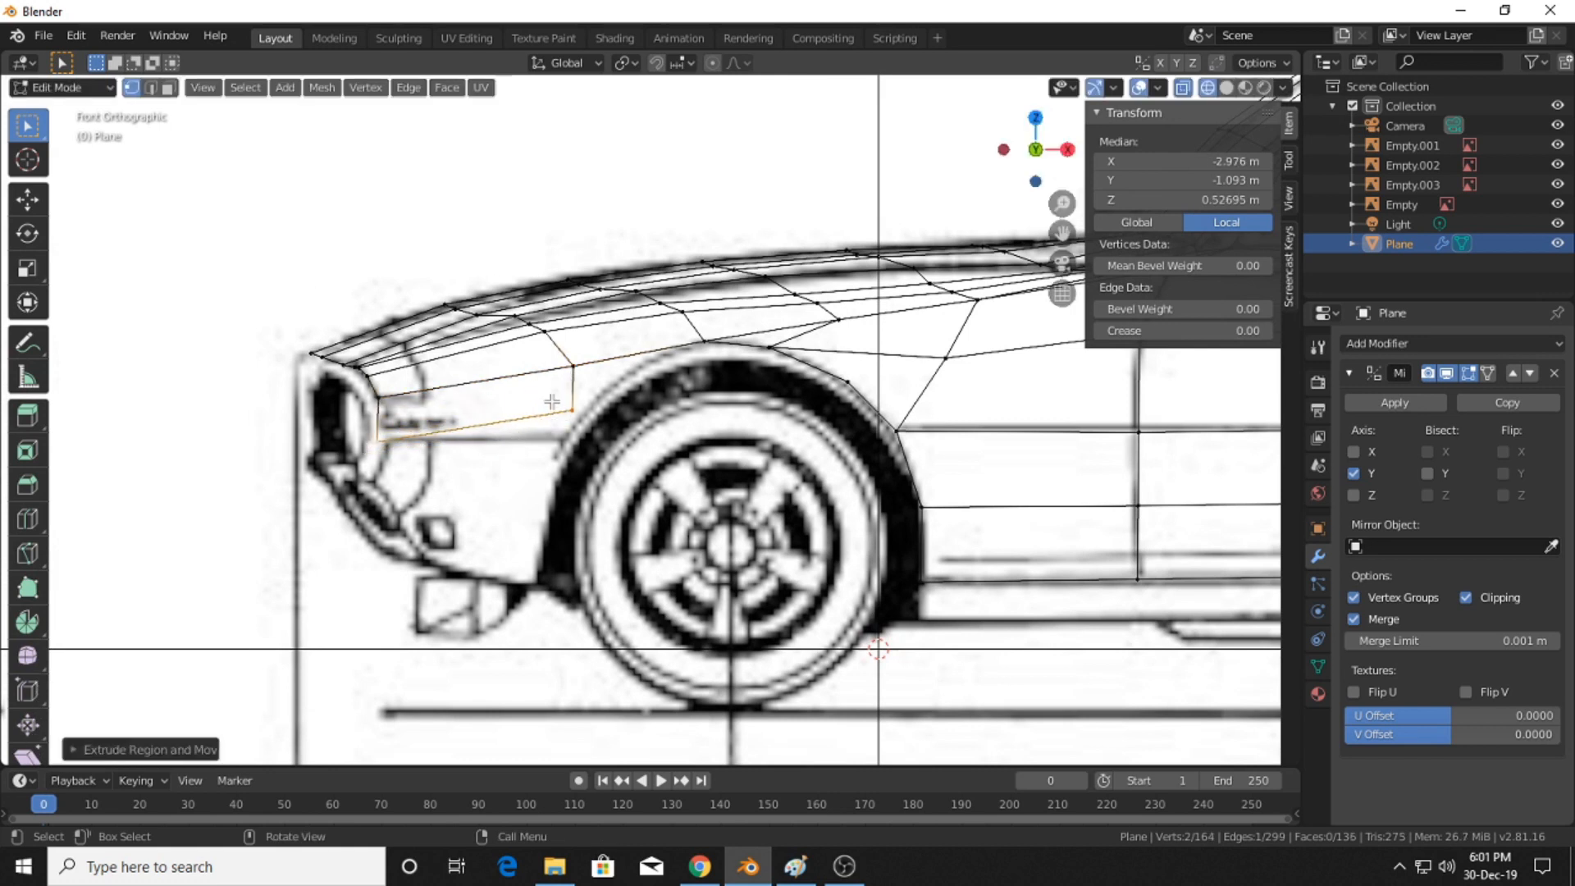
- Move the extruded edge's rear vertex to where the body crease meets the front of the wheel arch
left_click(572, 412)
key("g")
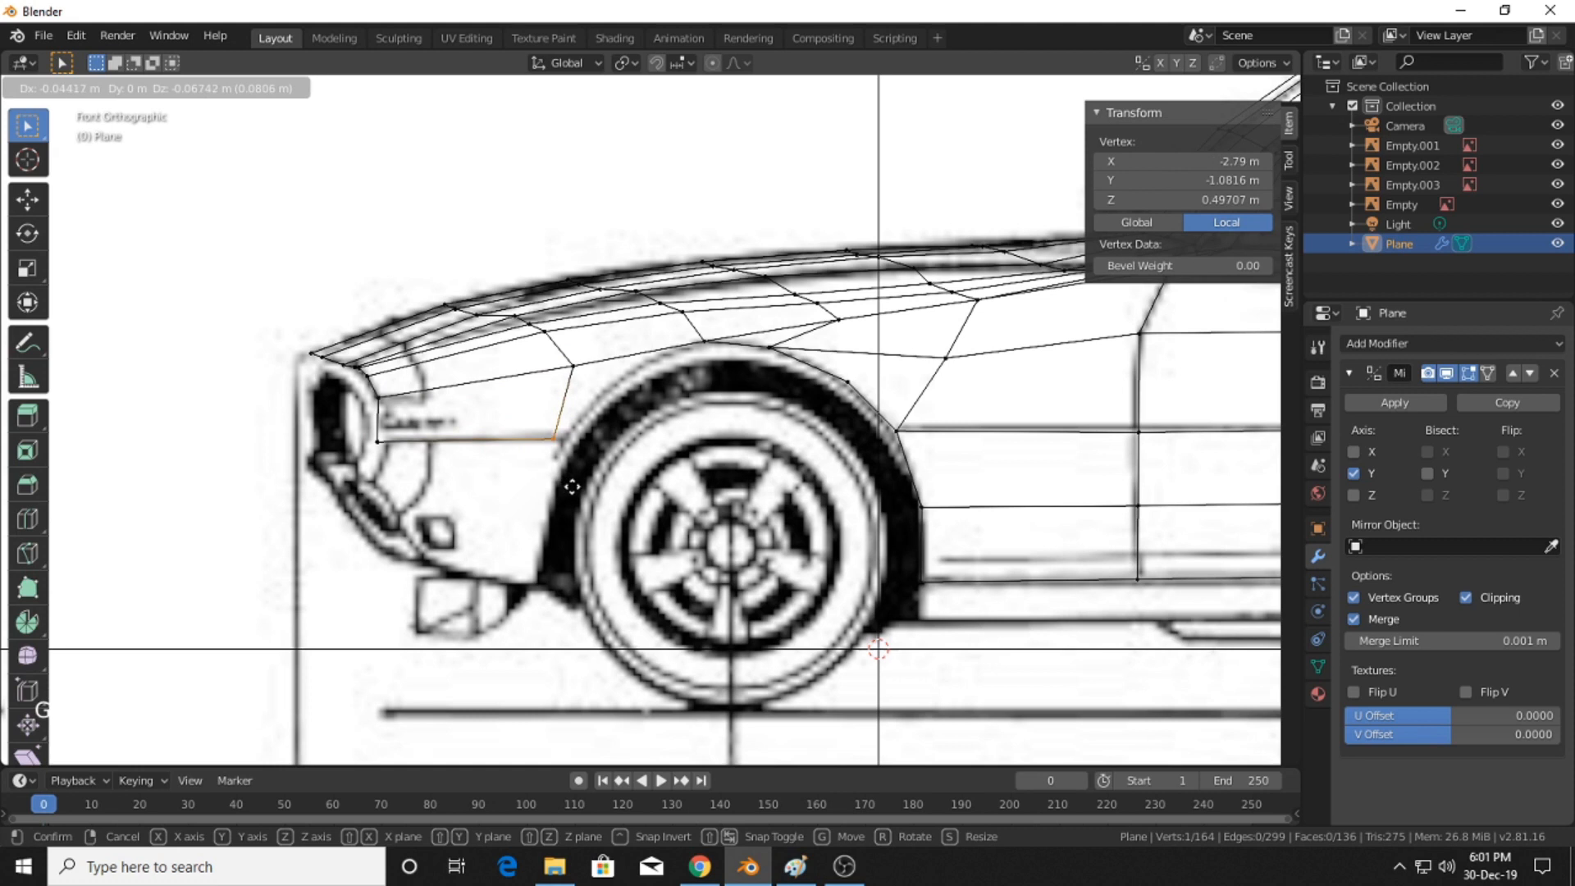
left_click(575, 487)
- Extrude the front fender's crease edge down by about 0.13 m and align its rear vertex with the wheel arch
left_click(360, 443, "shift")
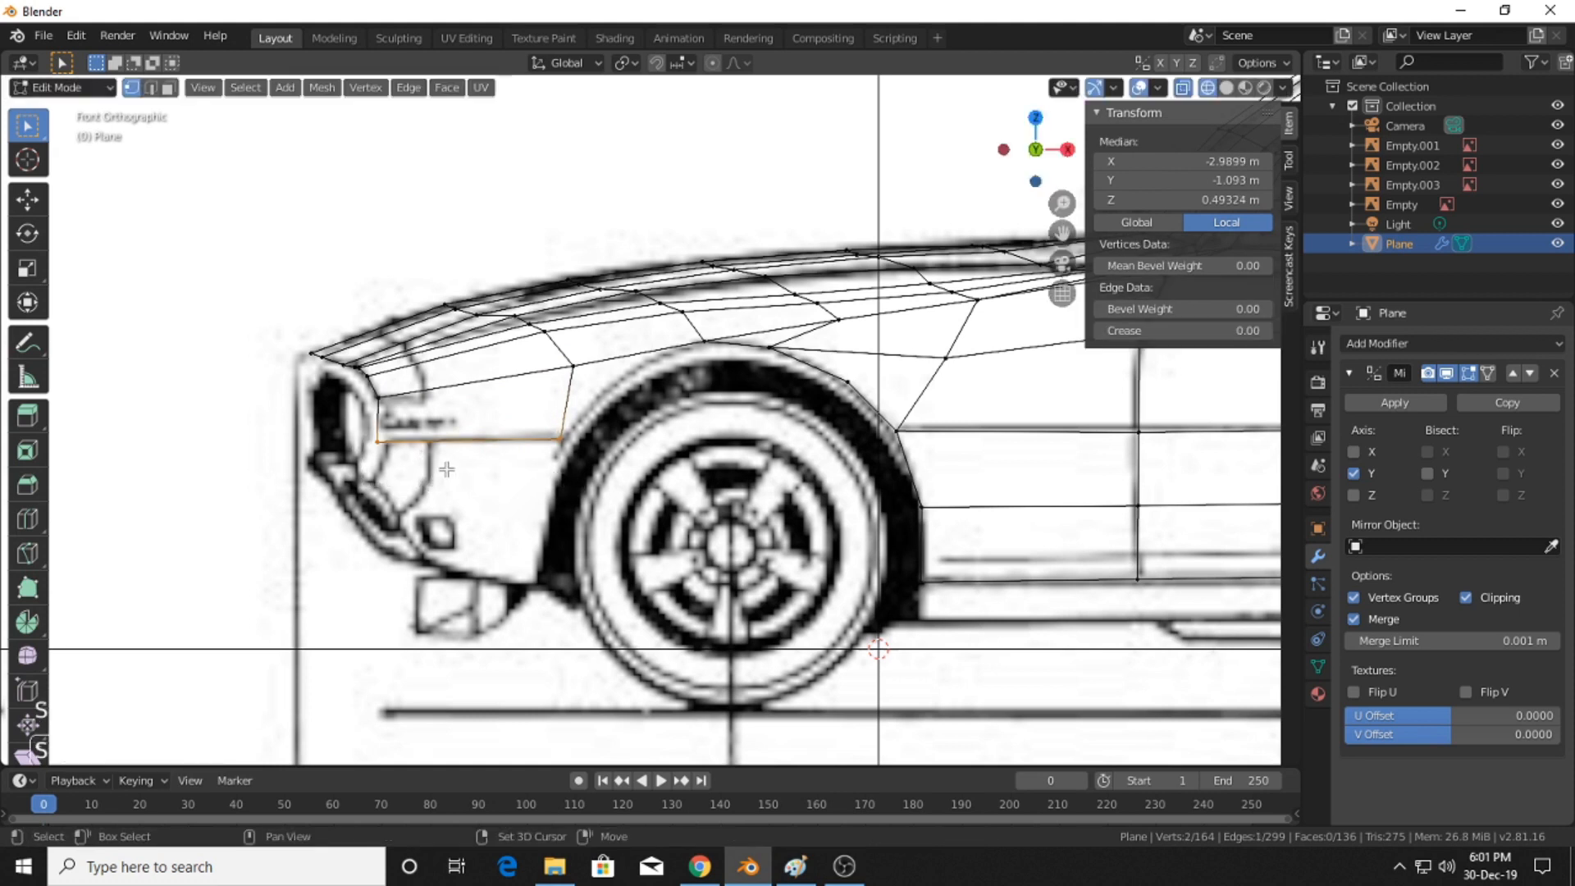
key("e")
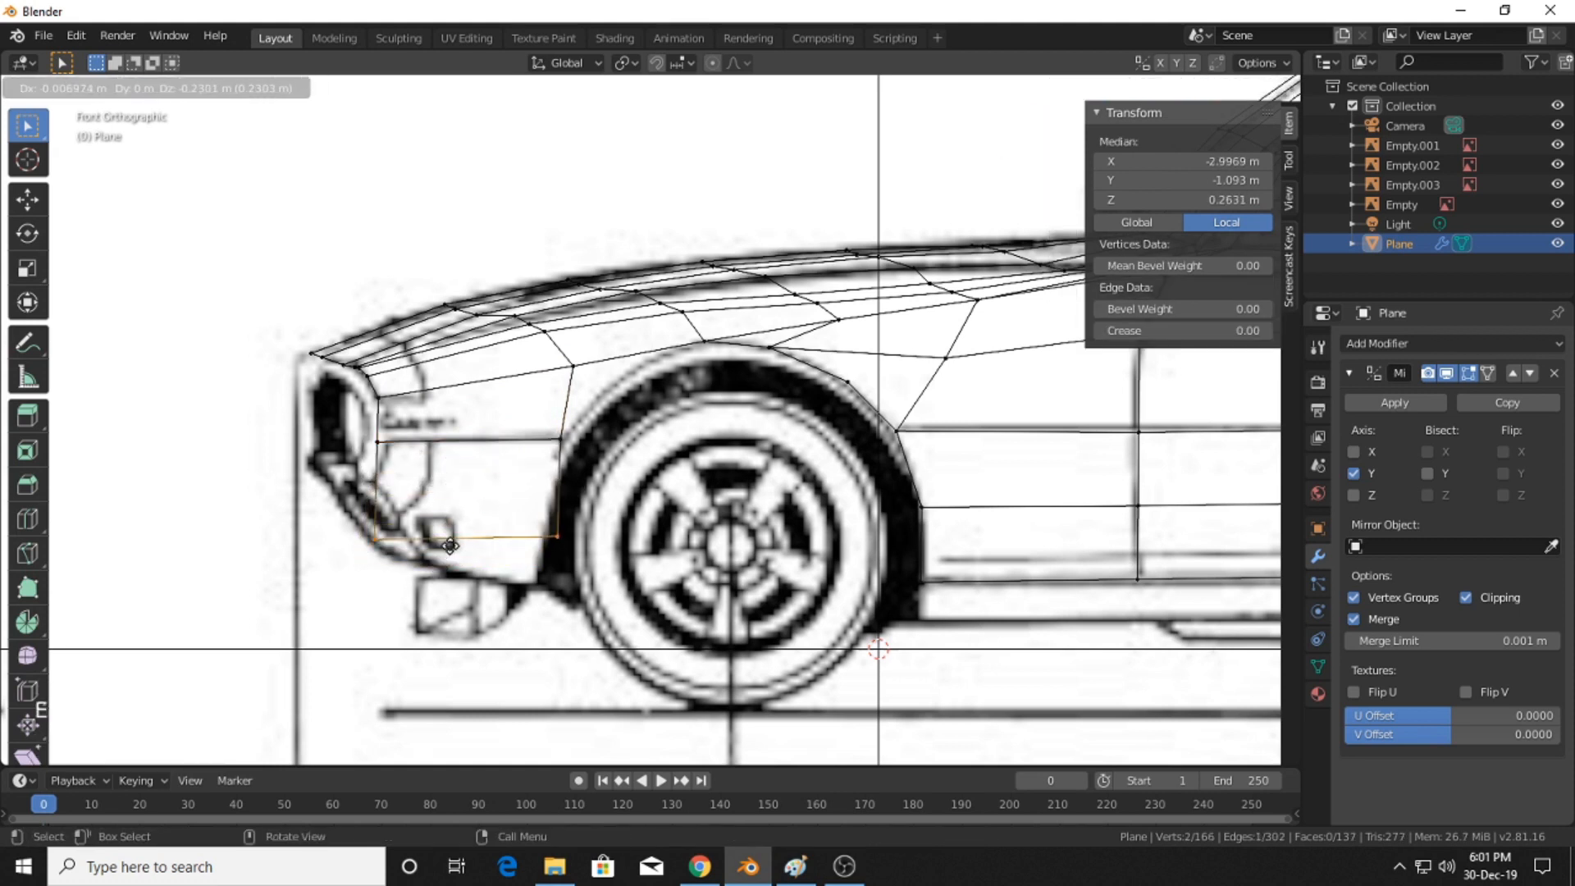
left_click(456, 511)
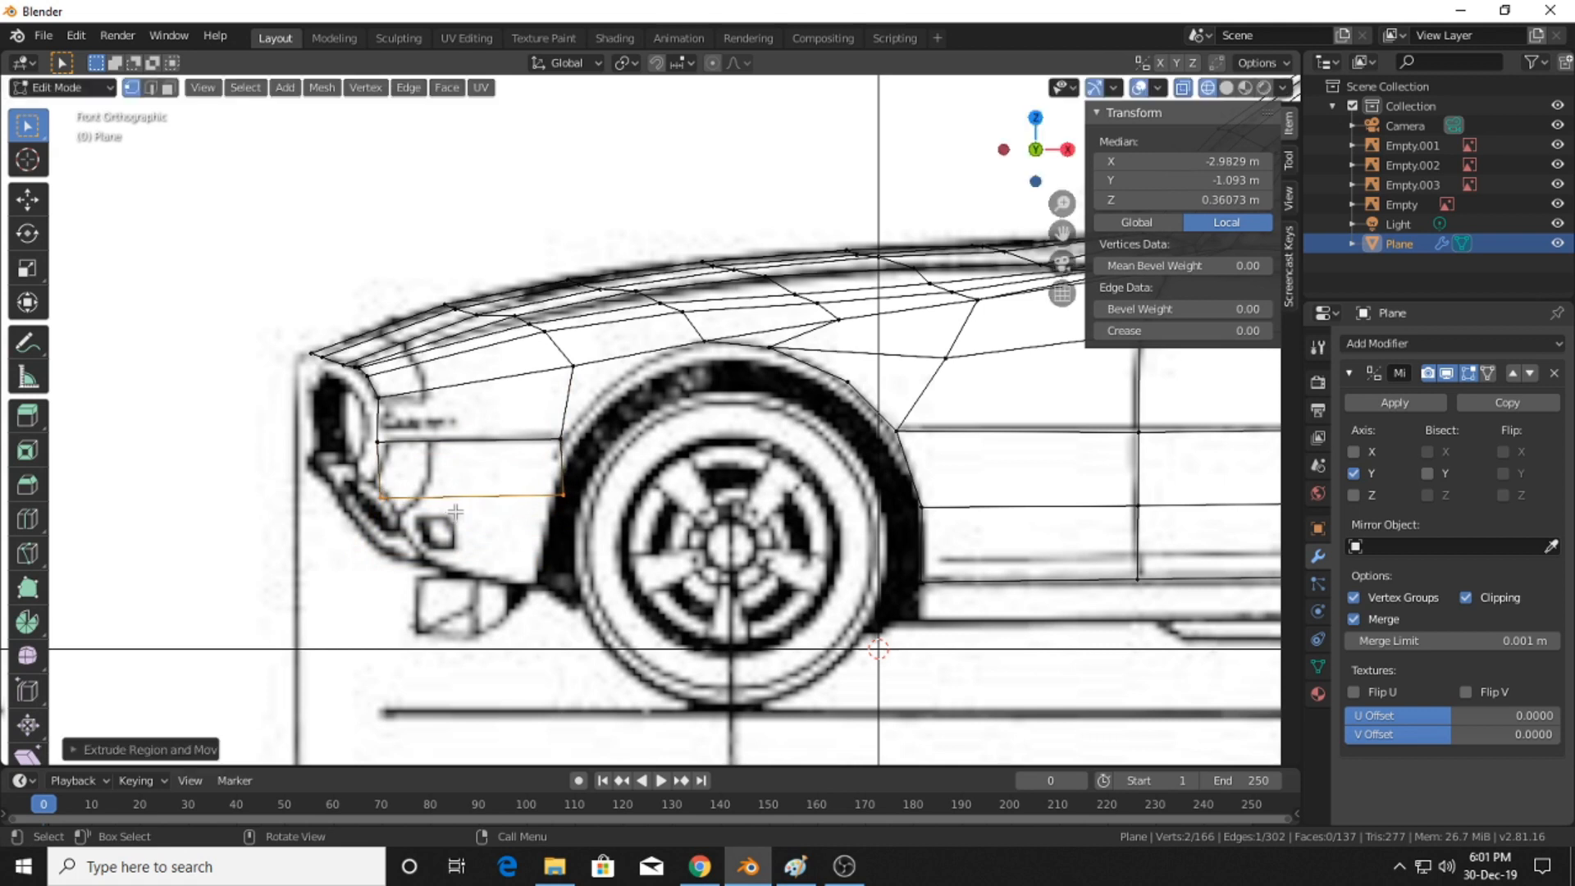
left_click(566, 498)
key("g")
left_click(597, 528)
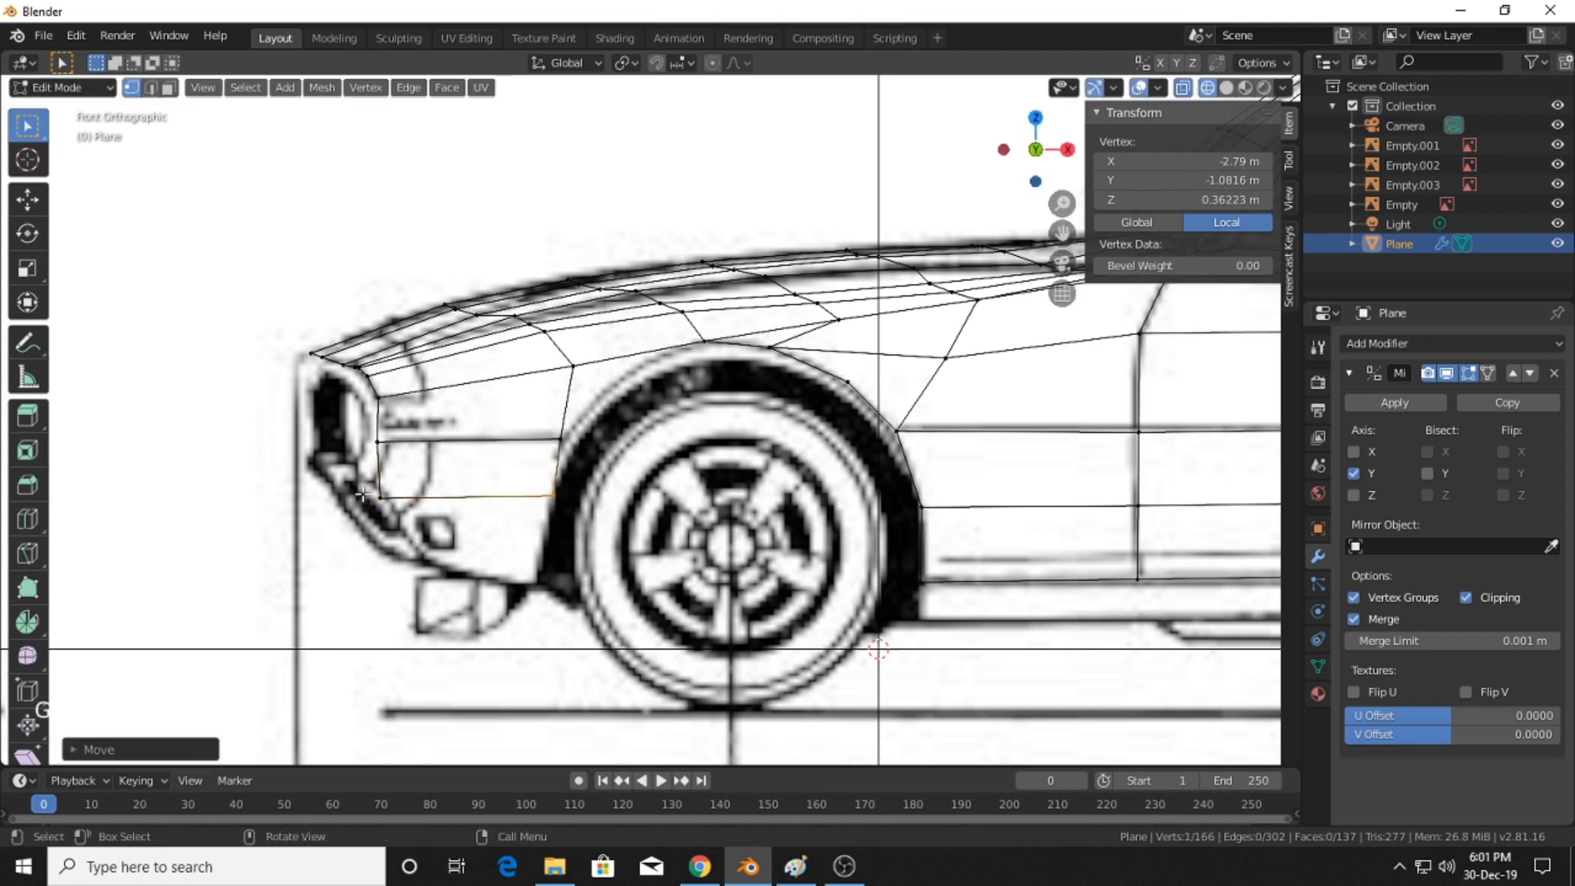
- Extrude the front fender's bottom edge down to the body's lower edge and move its front vertex back onto the blueprint outline
left_click(592, 523, "shift")
key("e")
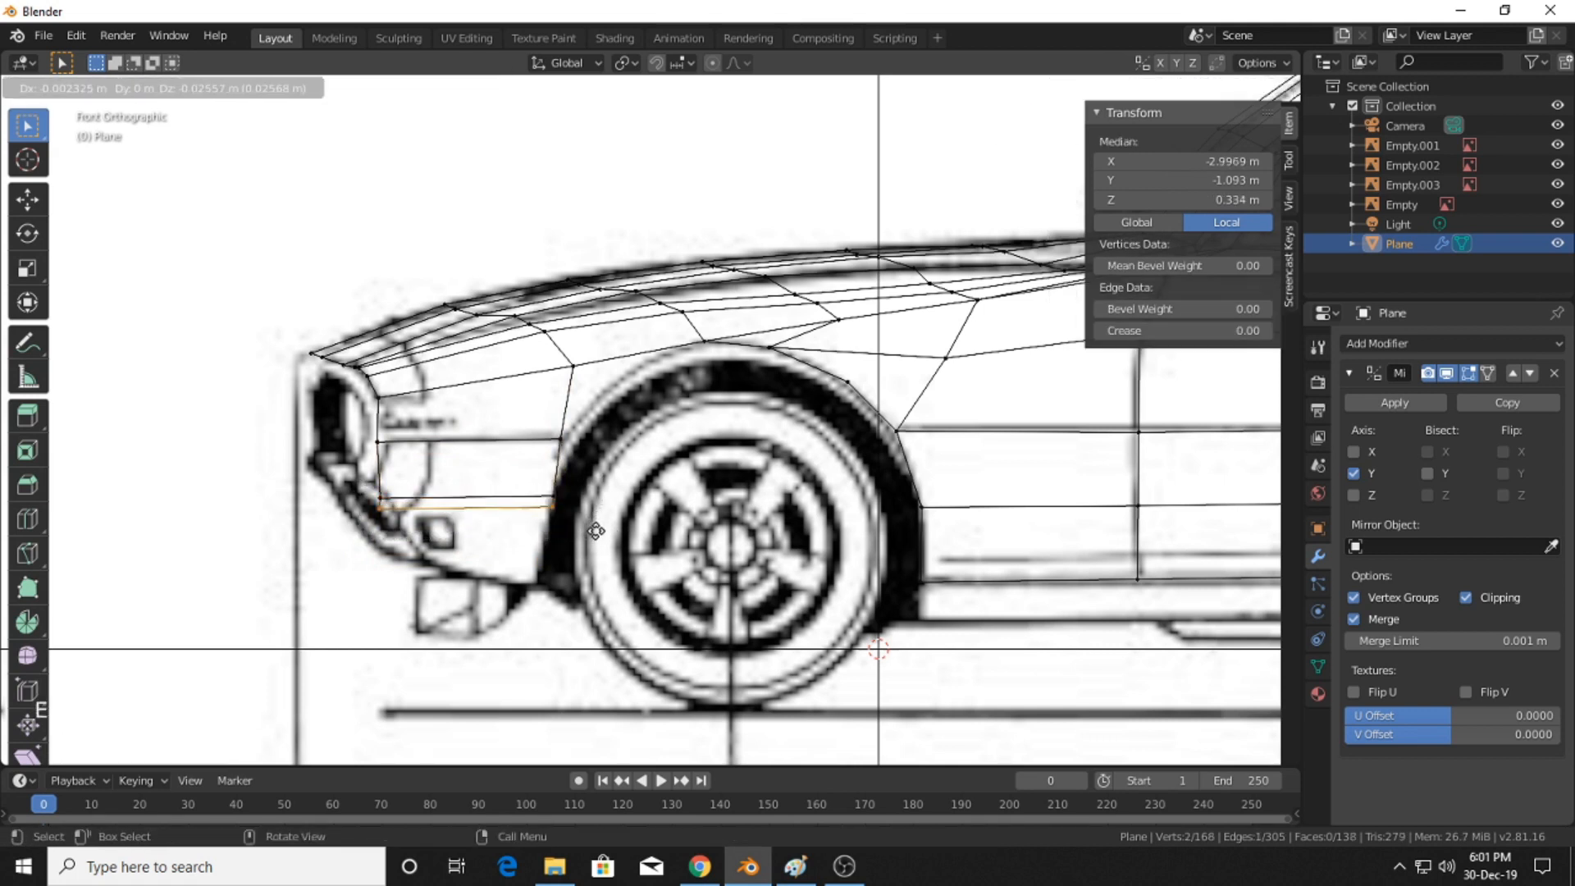
left_click(502, 579)
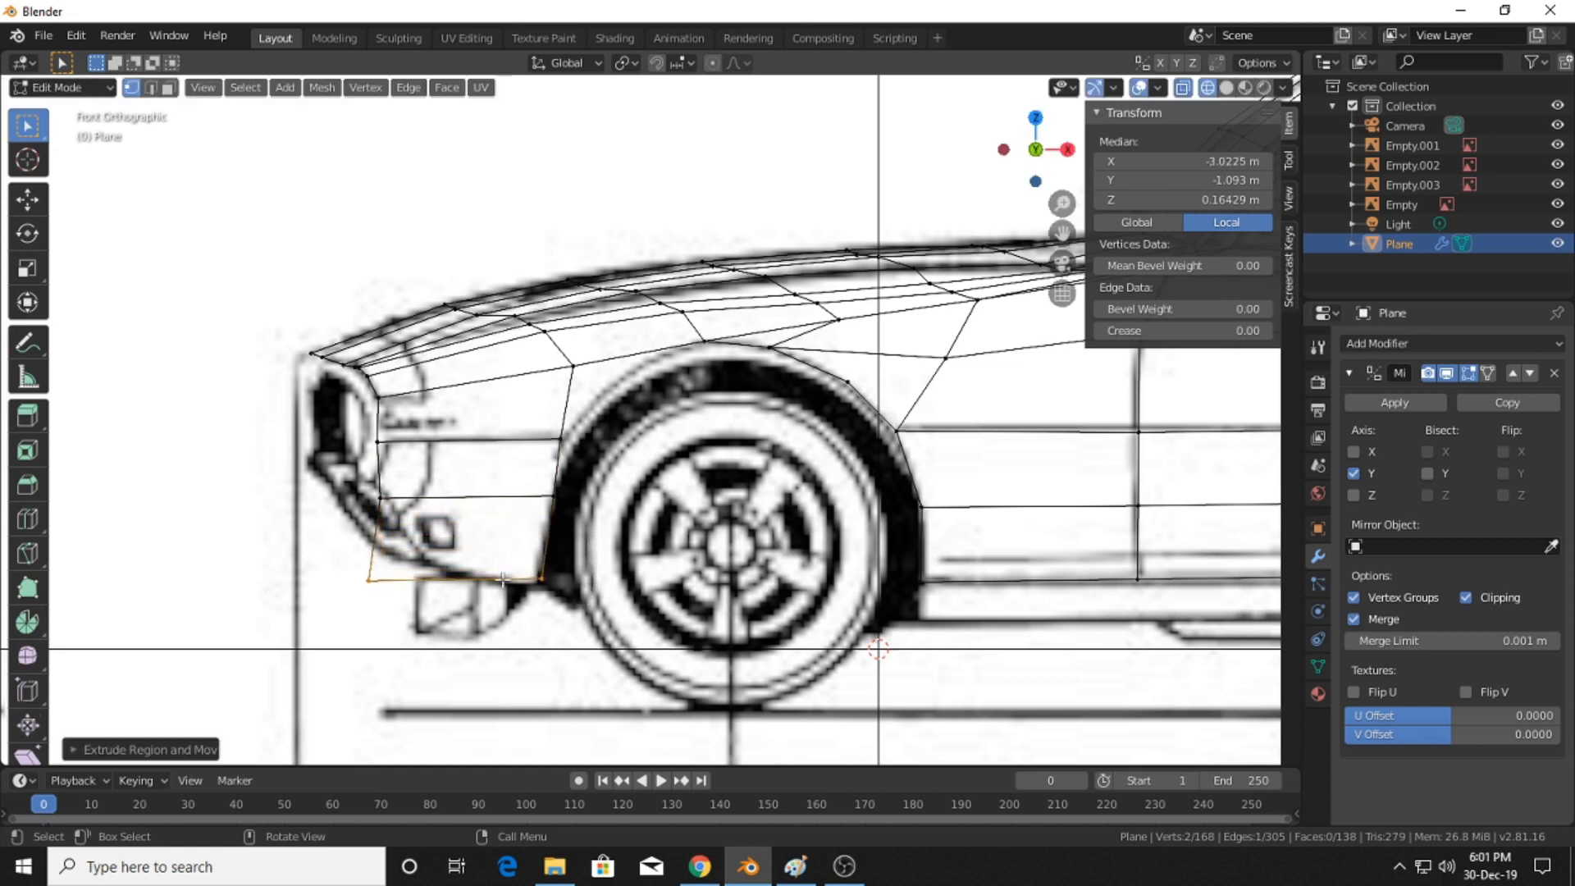
left_click(342, 572)
key("g")
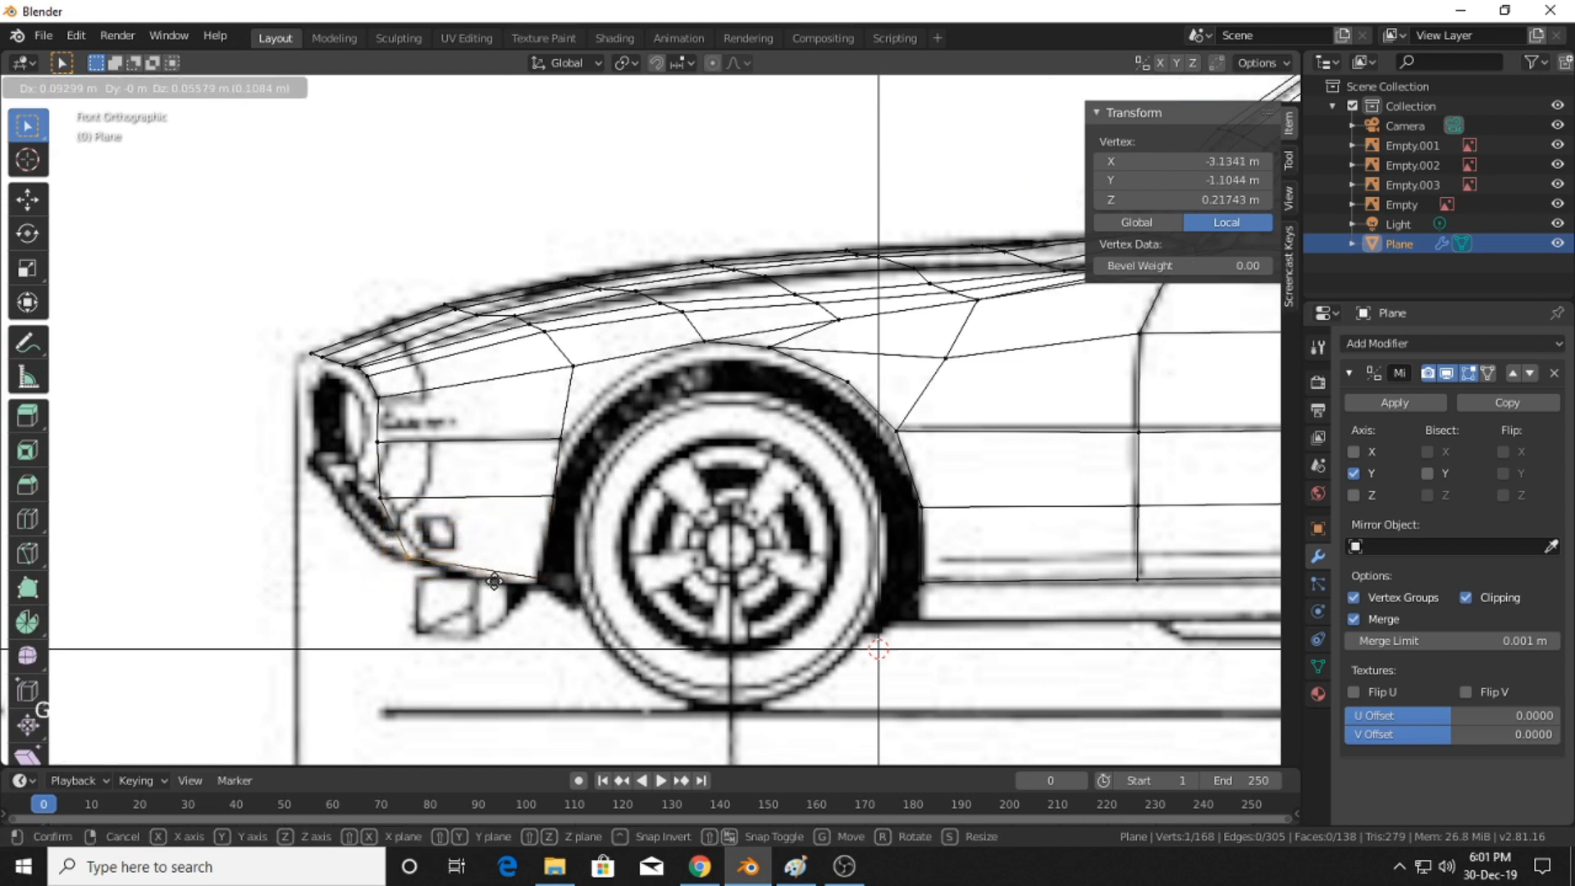
left_click(548, 603)
- Add a centred loop cut across the lowest face of the front fender ahead of the wheel
key("ctrl+r")
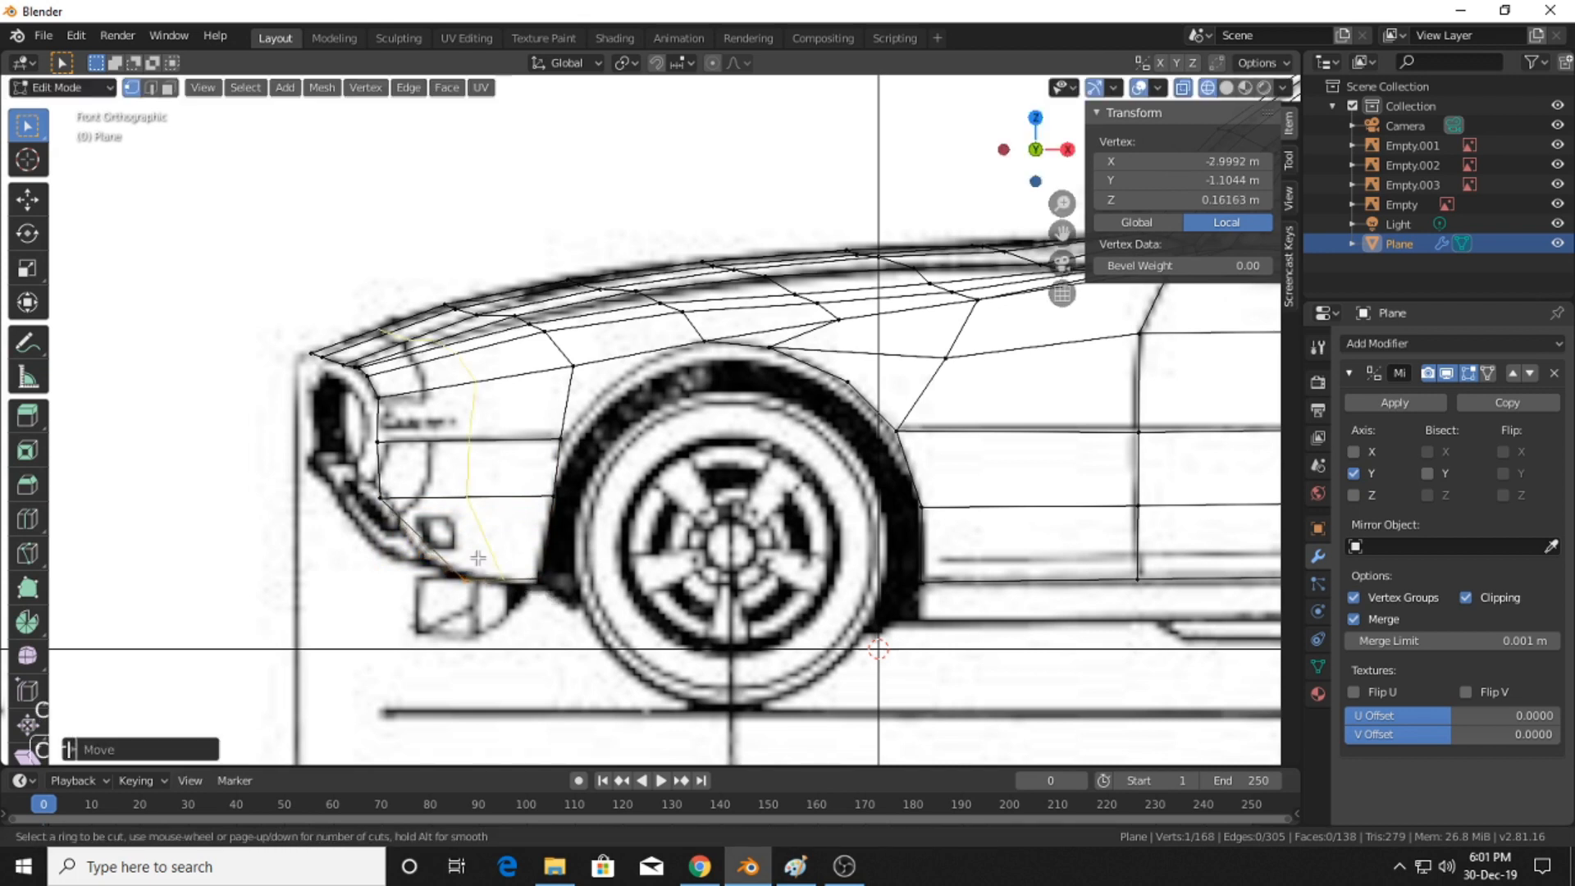
left_click(429, 540)
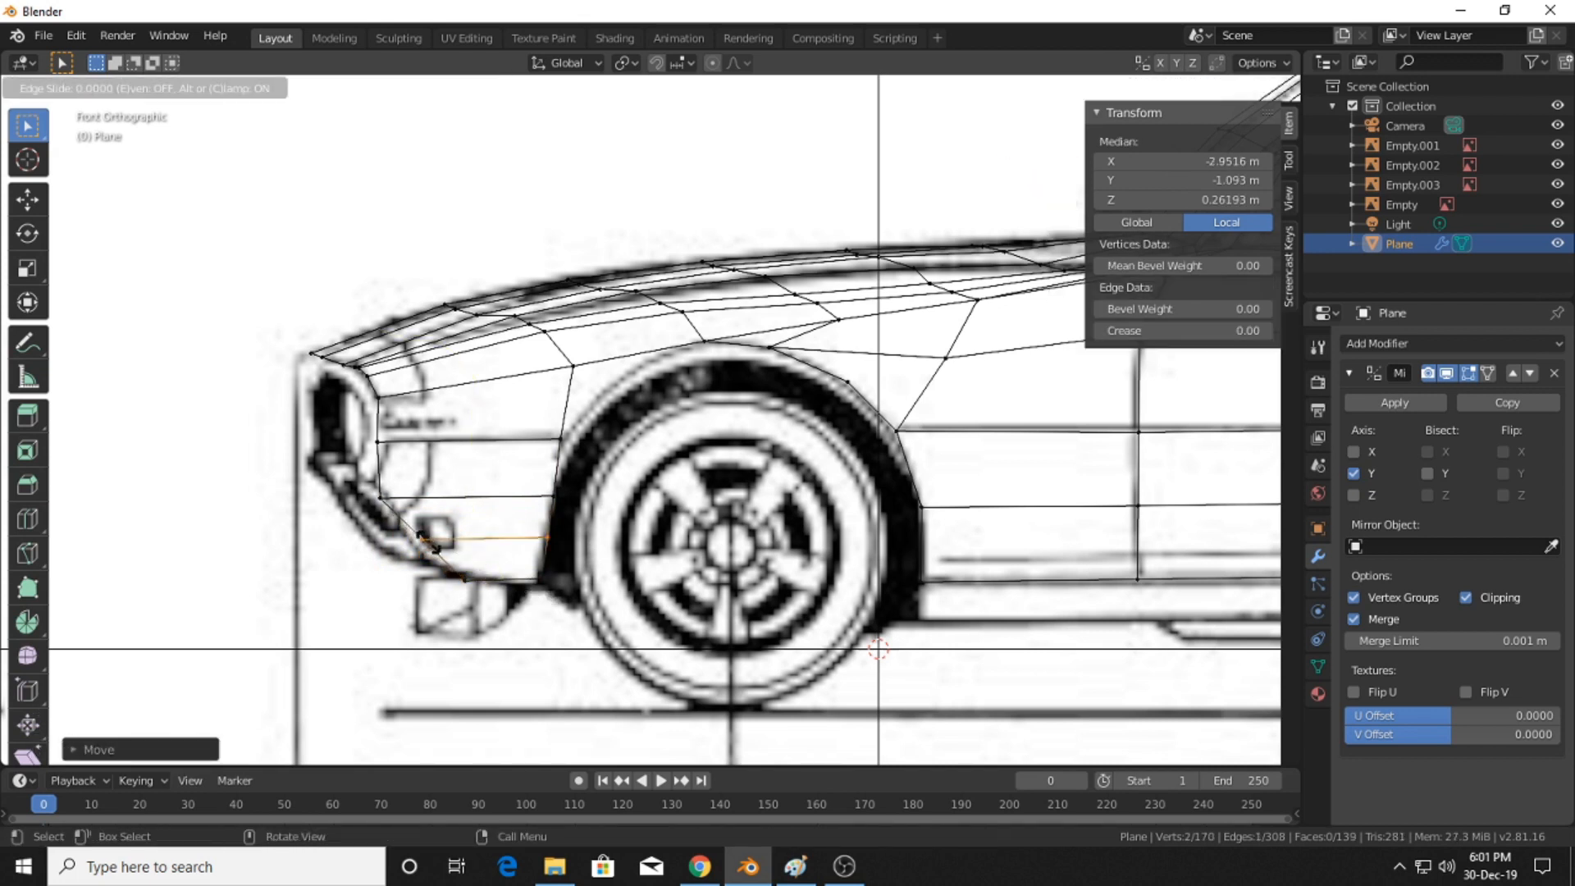
left_click(429, 542)
left_click_drag(407, 537, 470, 566)
key("f")
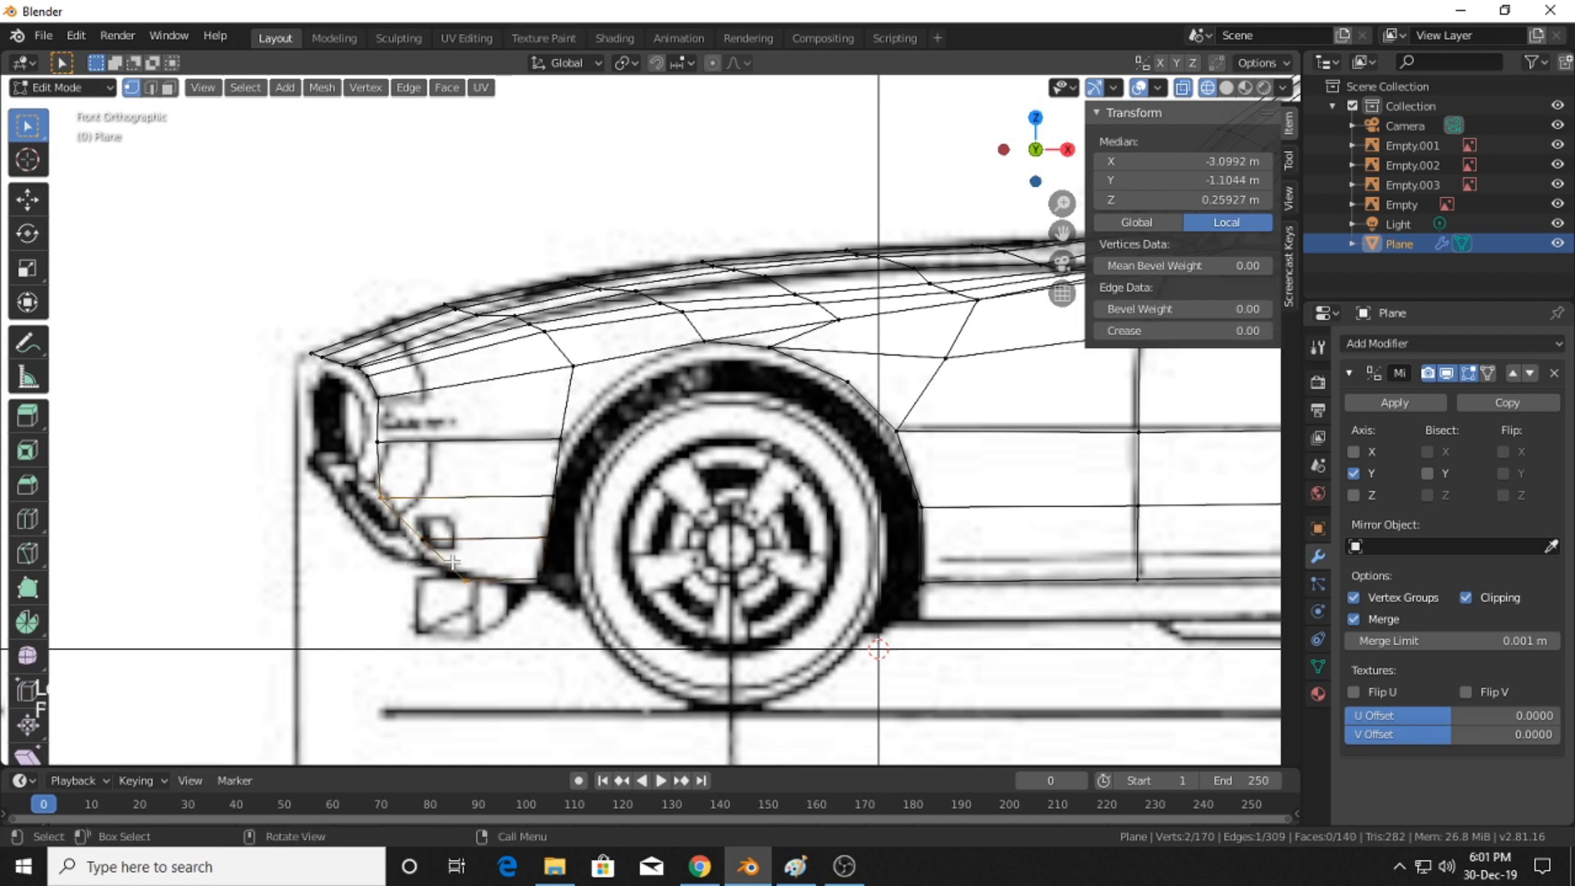
left_click(406, 526)
key("g")
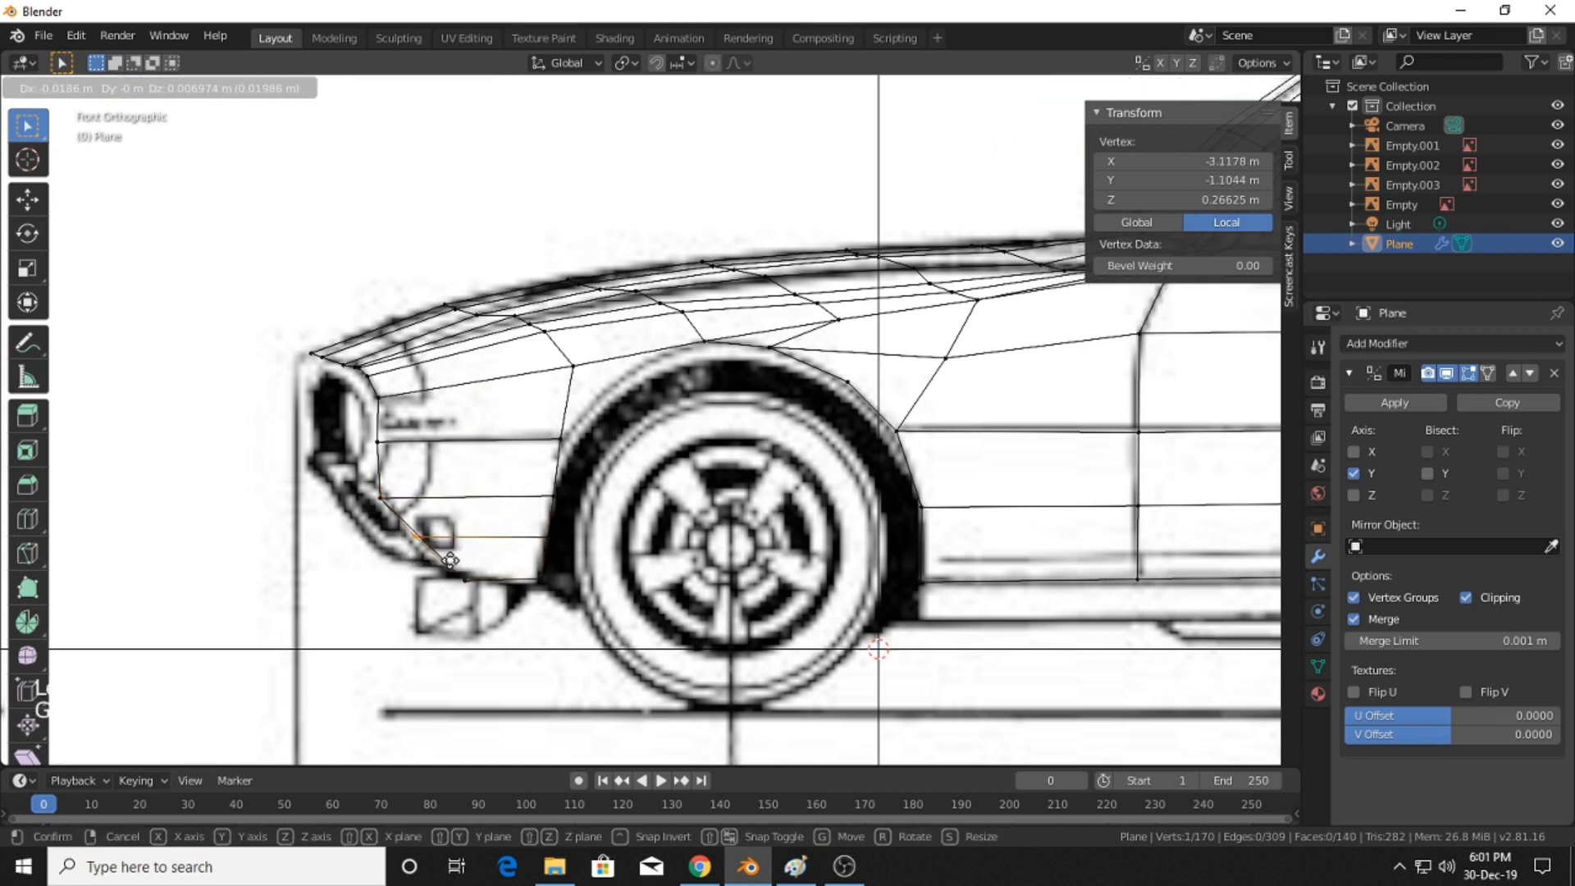
left_click(458, 563)
key("ctrl+z")
key("ctrl+z")
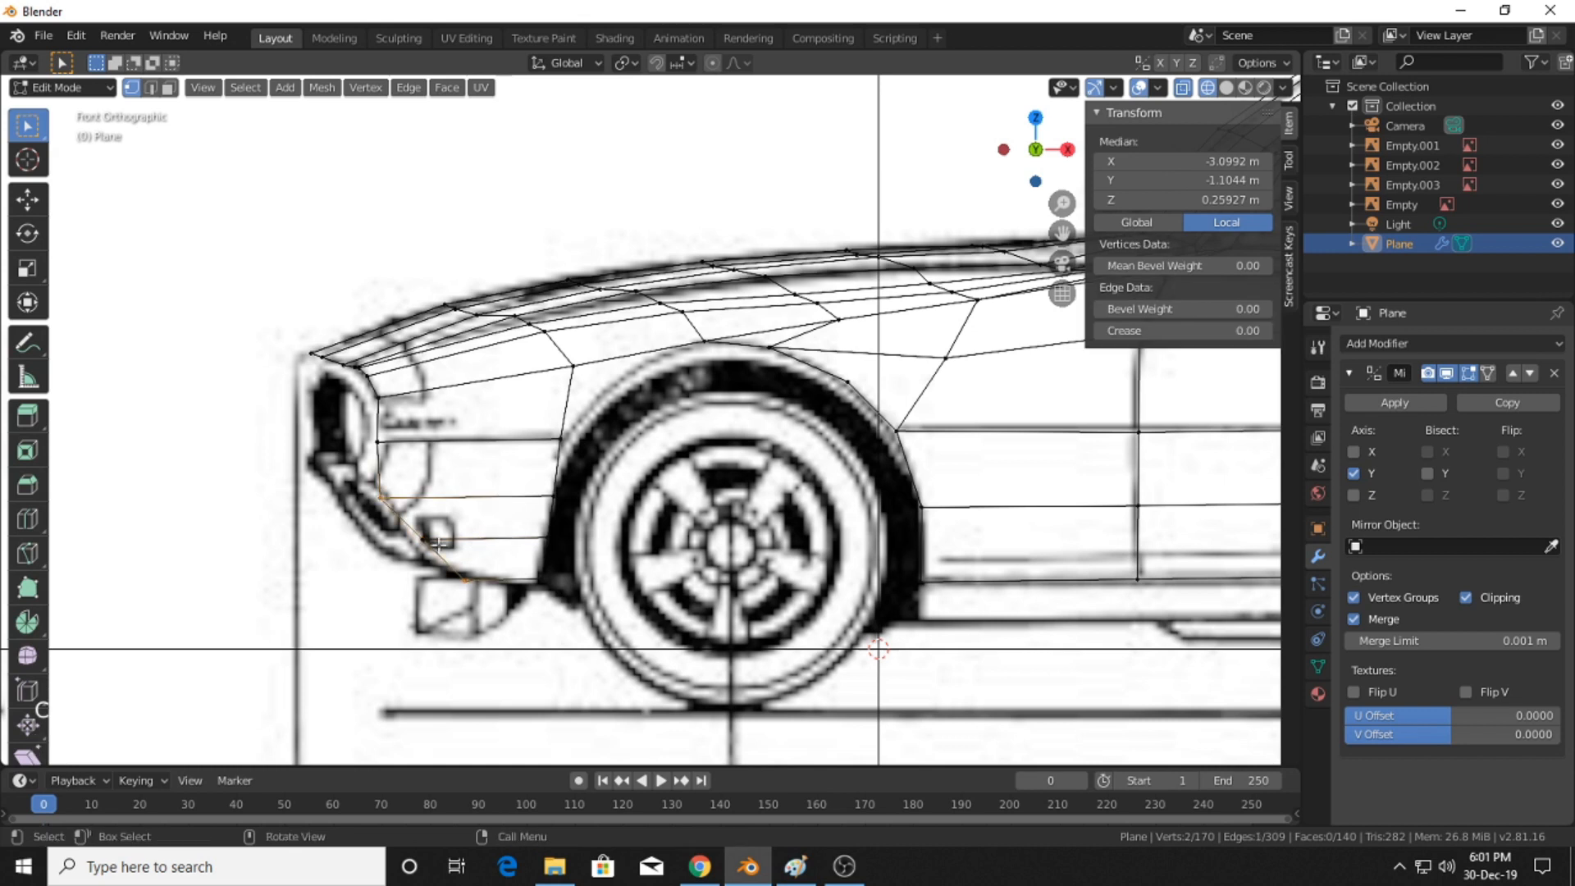
key("ctrl+z")
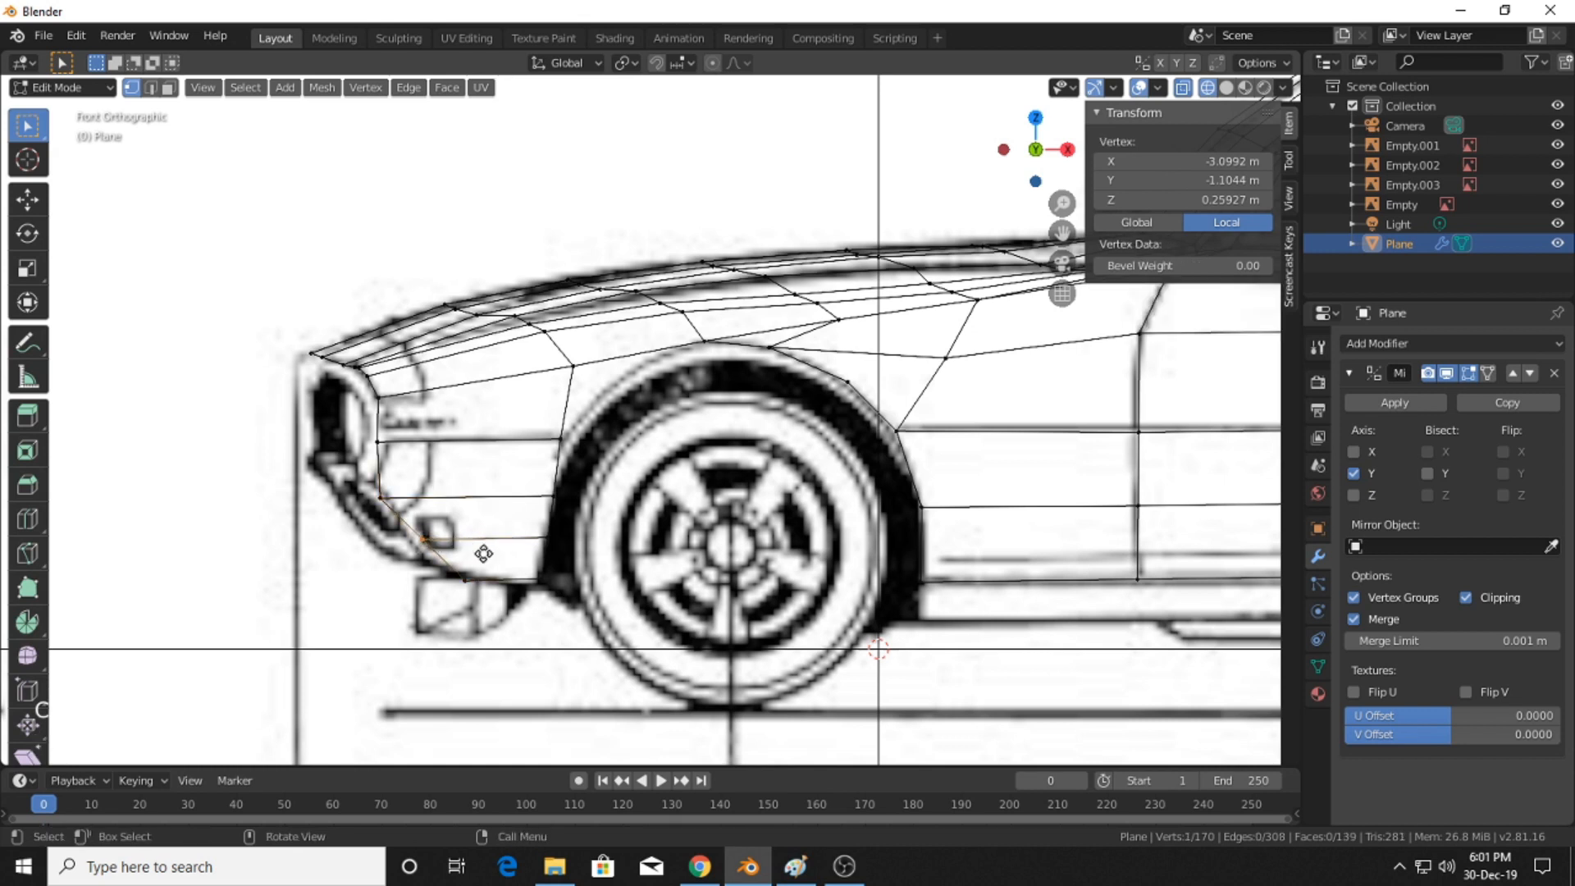
- Move the new cut's front vertex onto the blueprint outline and nudge the front crease vertex beside the headlight slightly back and down
key("g")
left_click(469, 555)
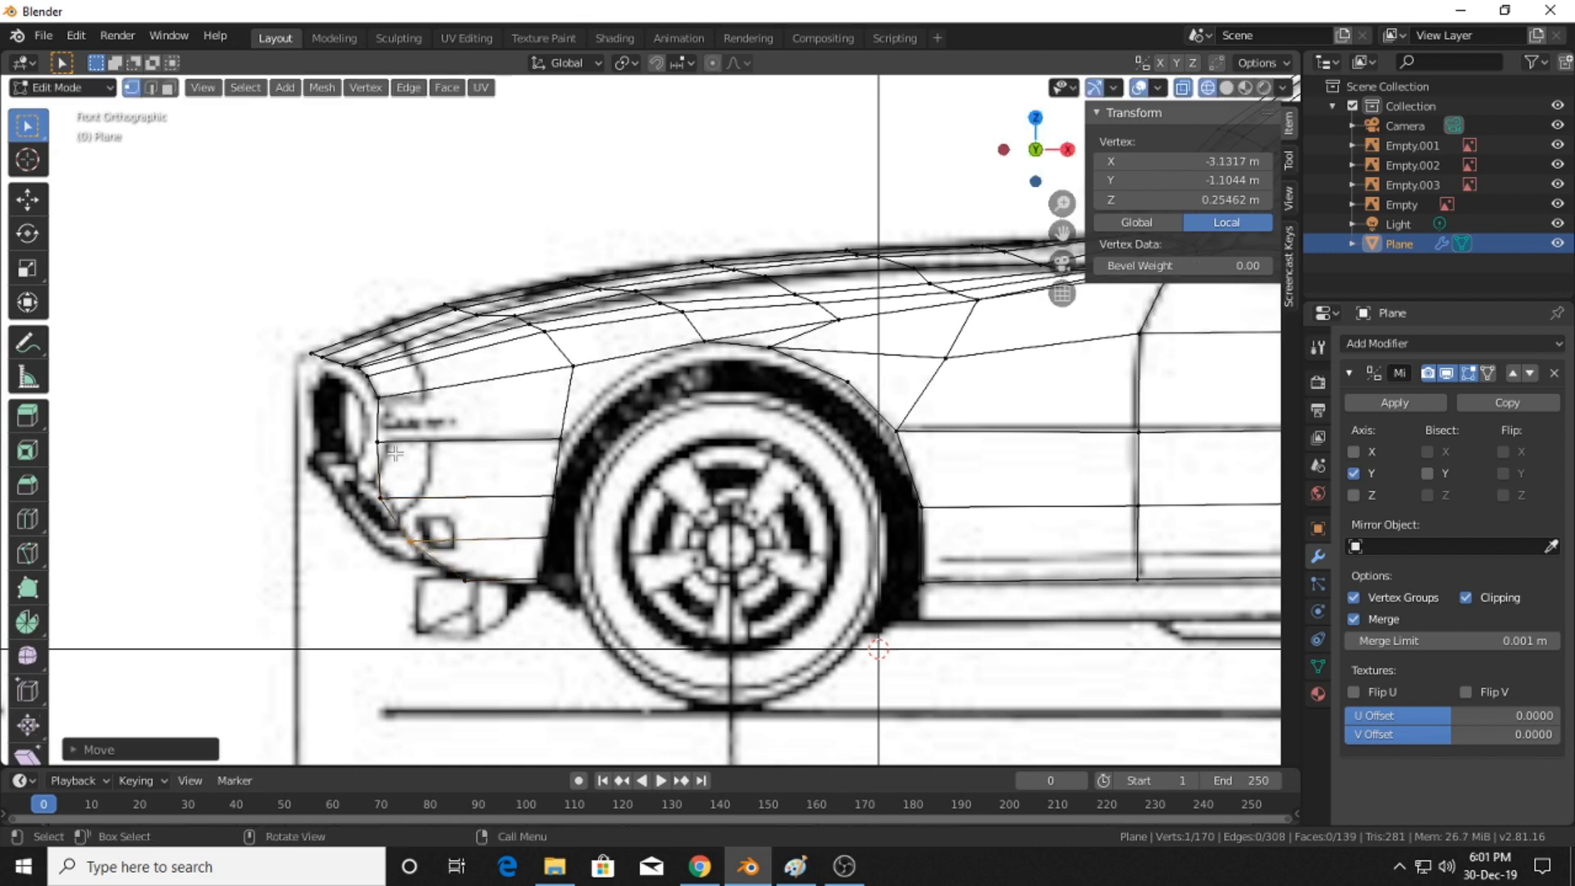
left_click(380, 397)
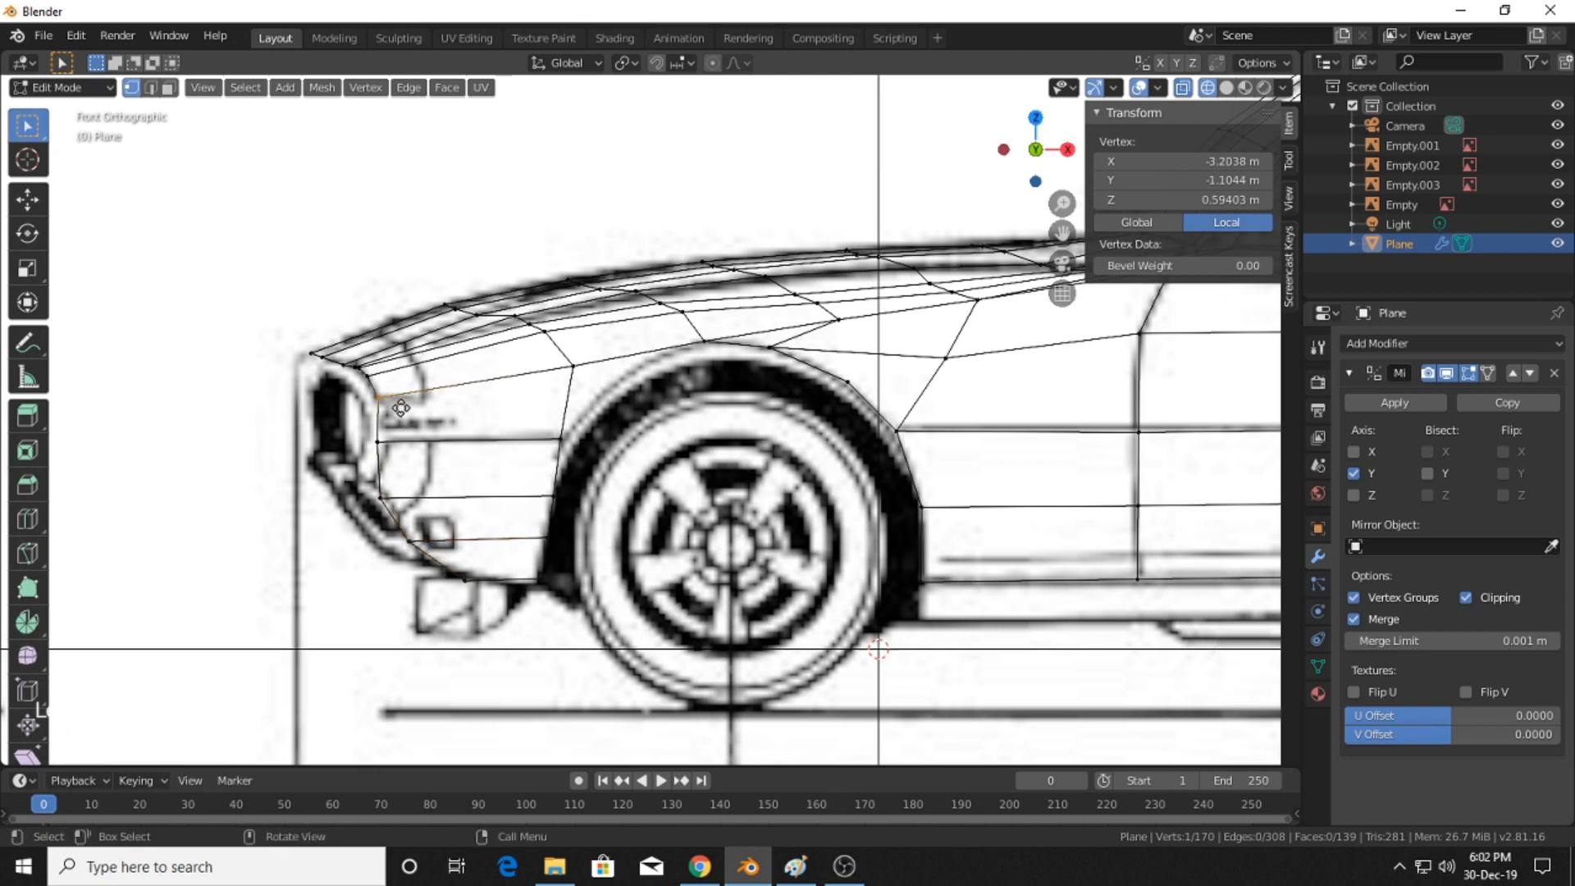
key("g")
scroll(407, 411, "down", 10)
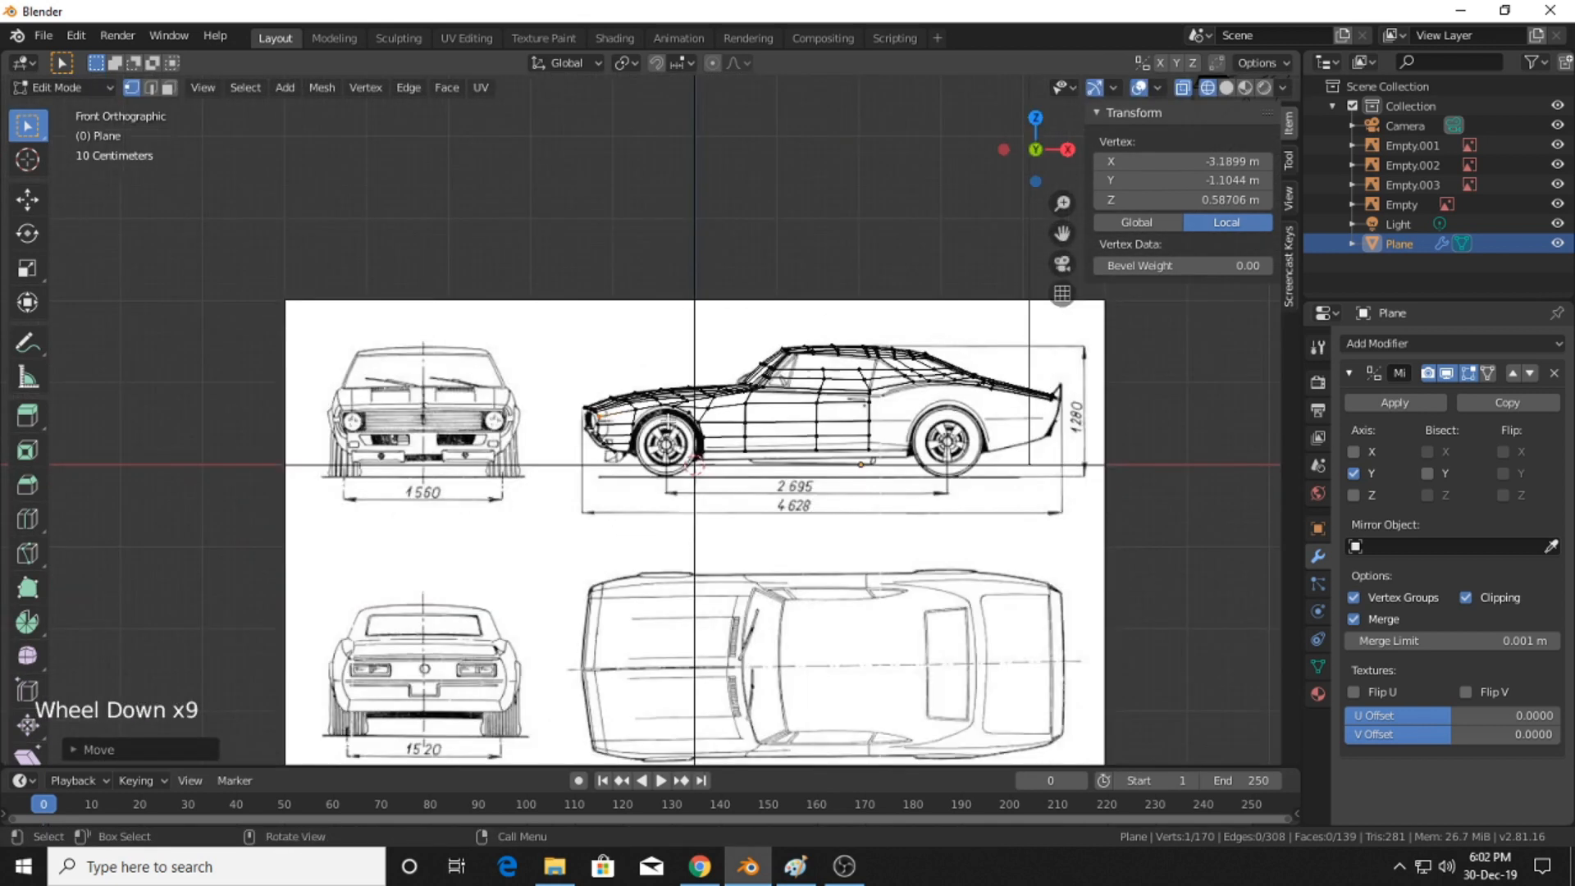
left_click(763, 366)
- Extrude the fender edge above the front of the wheel arch down by about 0.13 m and move its rear vertex onto the arch
scroll(762, 367, "up", 8)
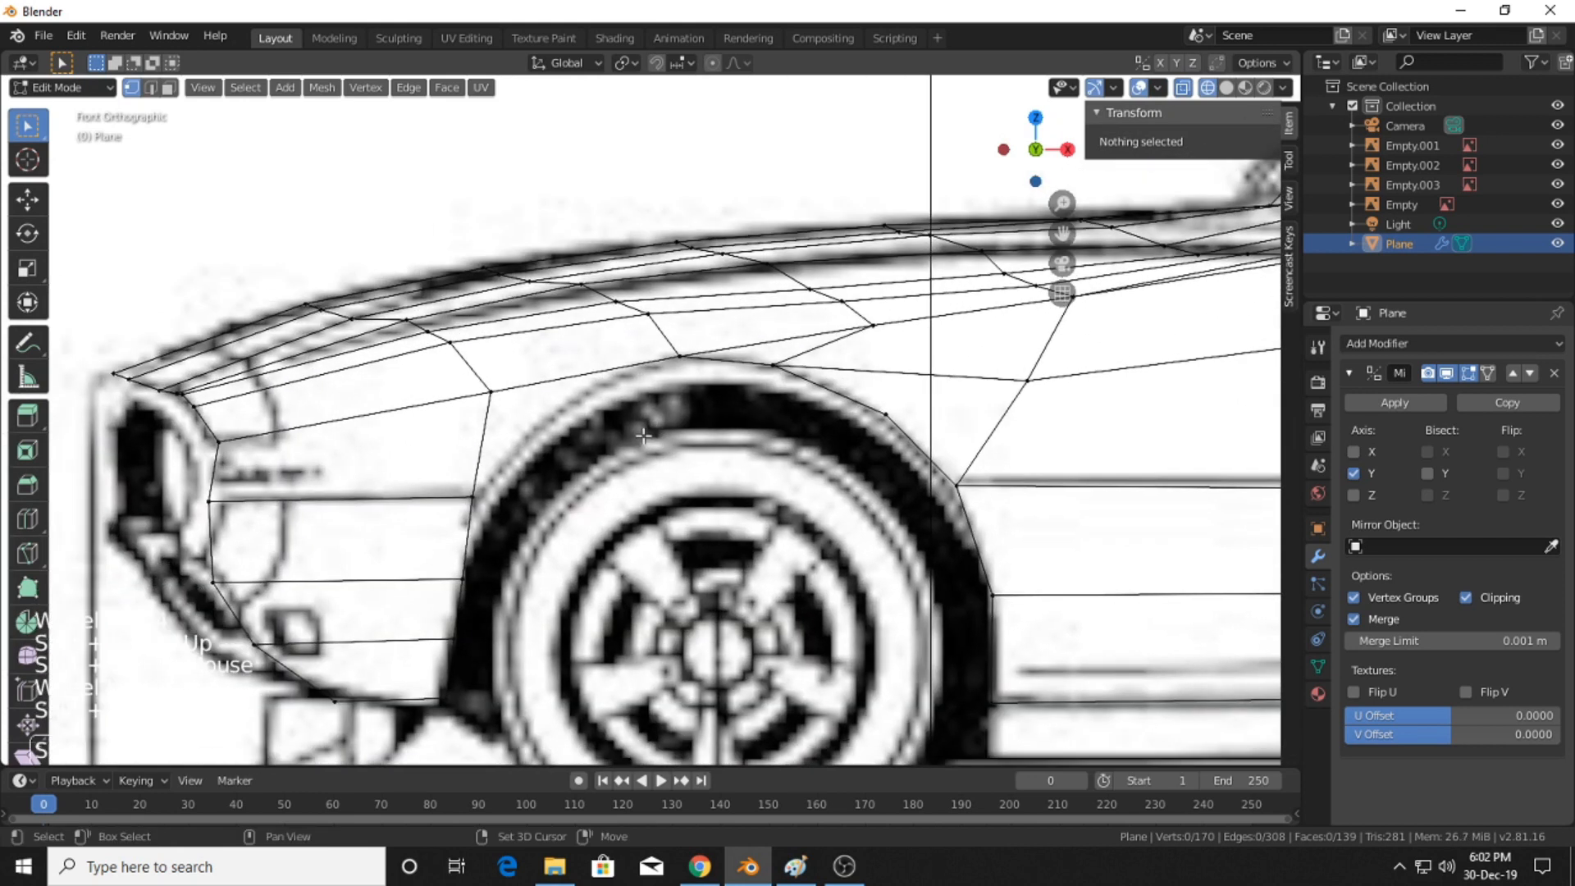
middle_click_drag(643, 435, 571, 439, "shift")
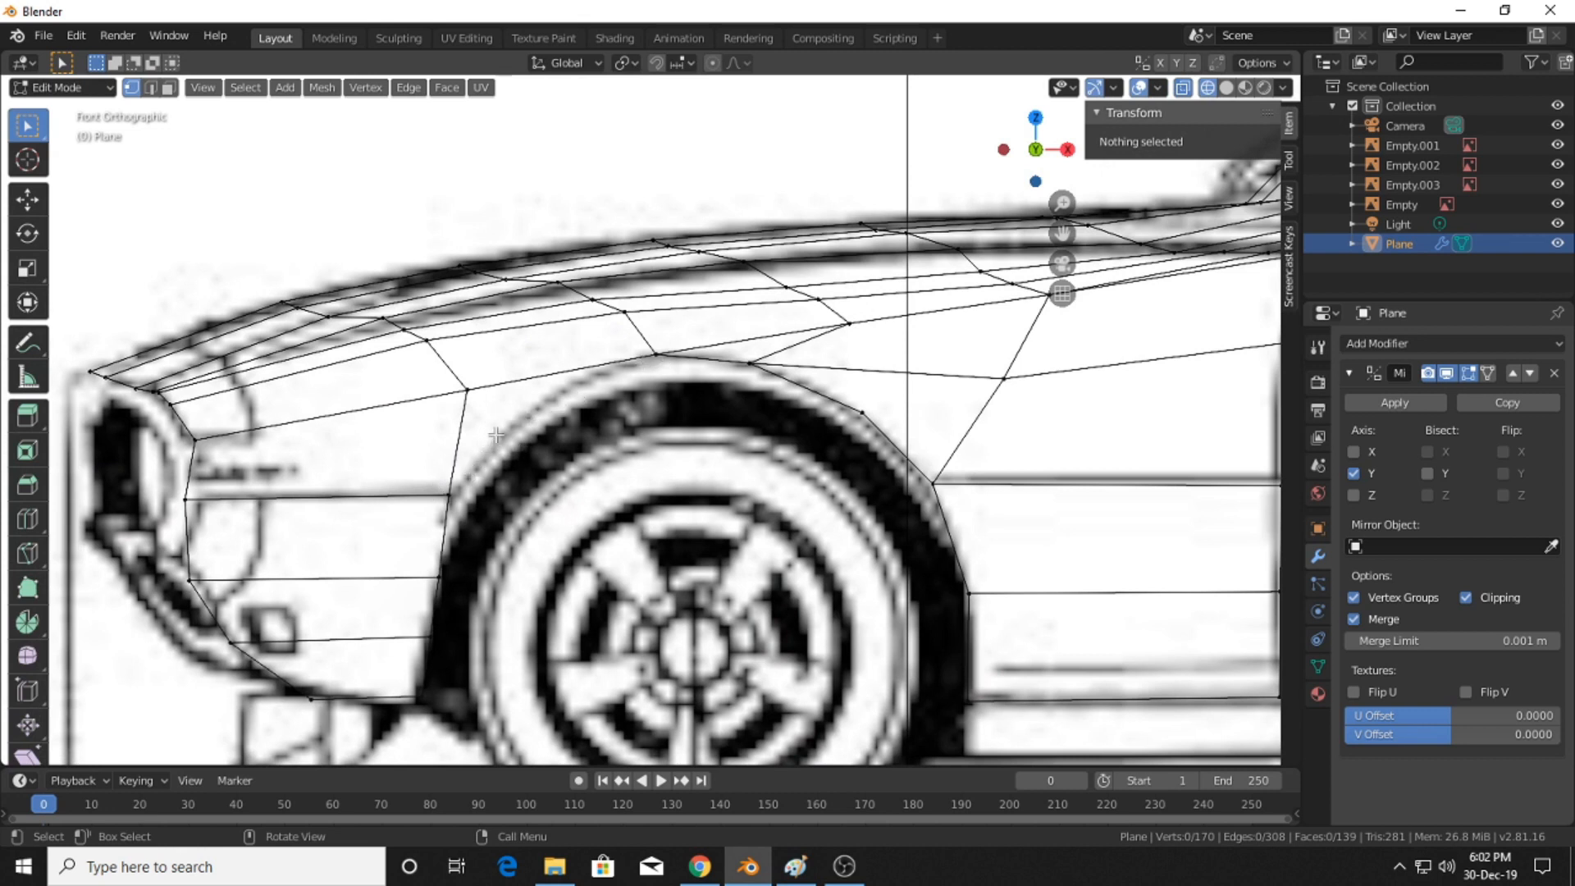
left_click(466, 393)
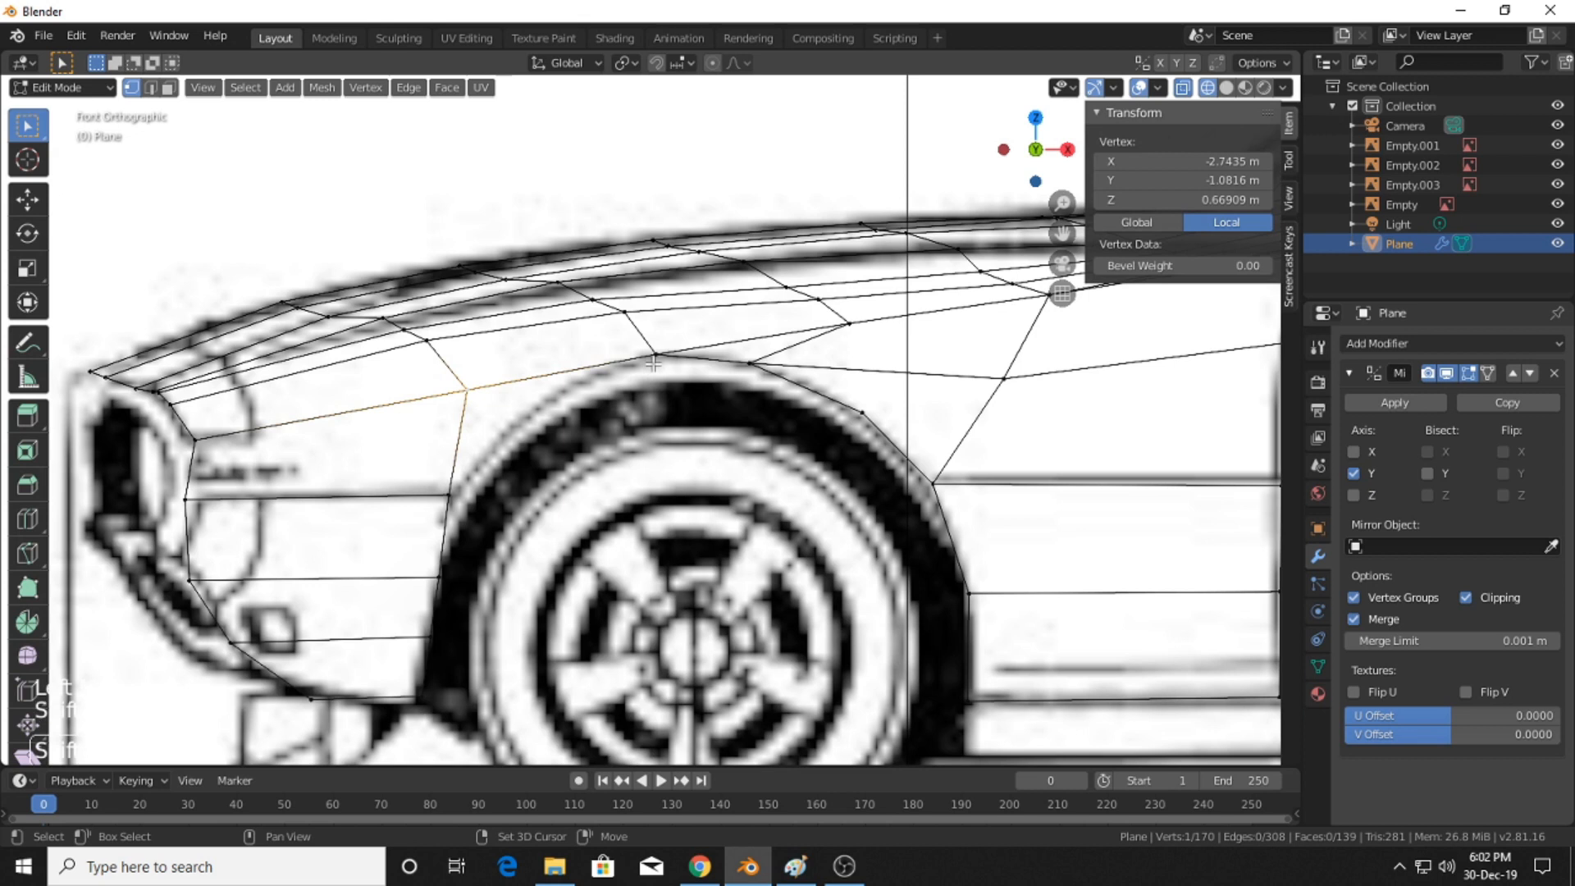
left_click(653, 363, "shift")
key("e")
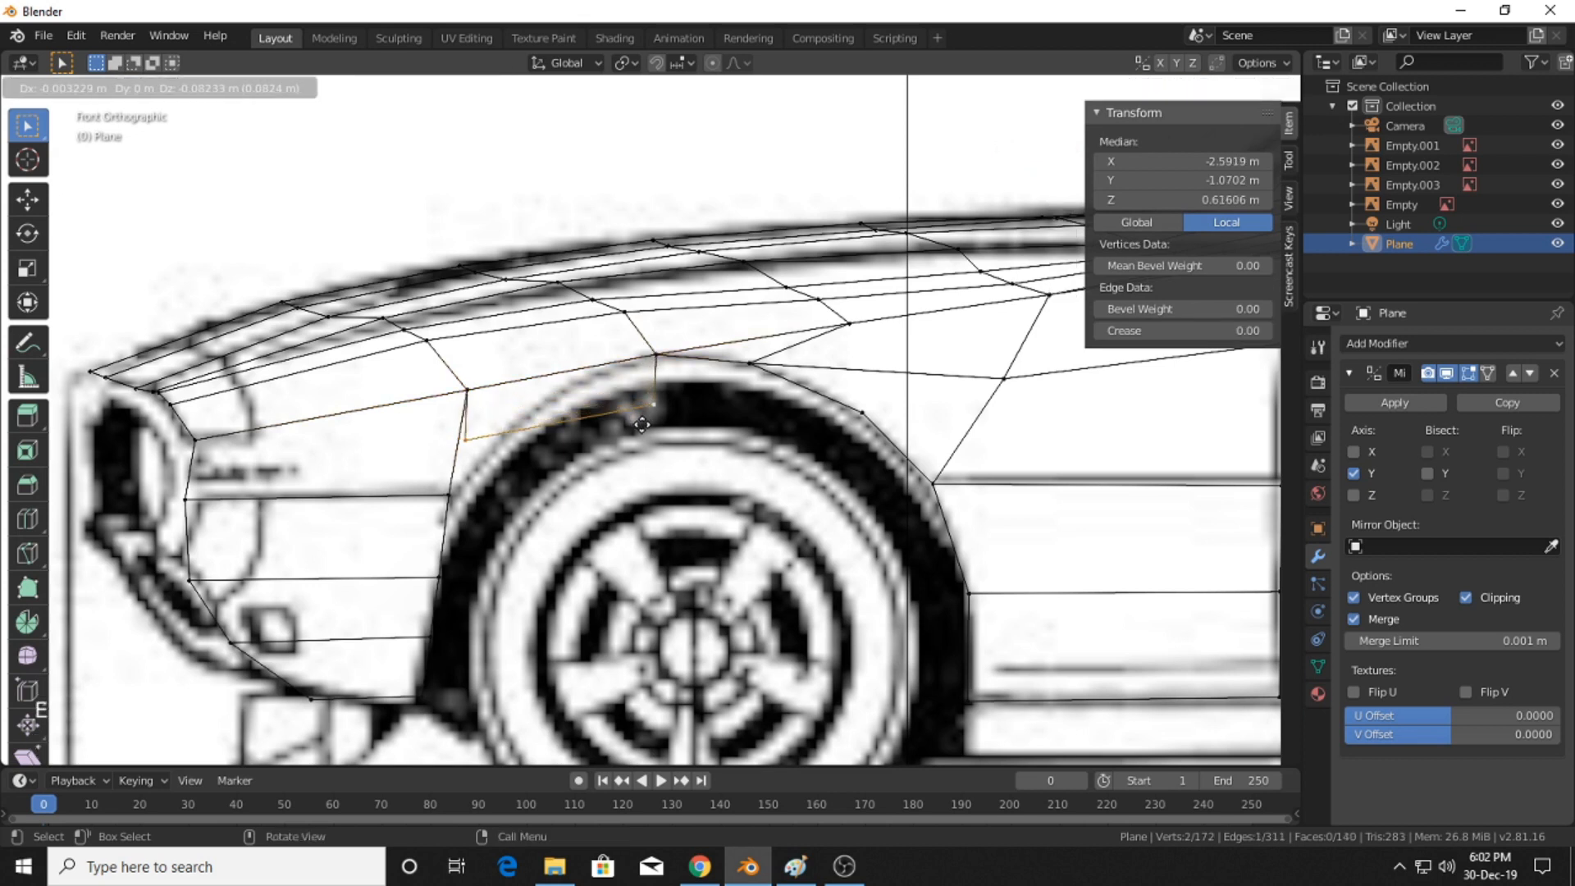
left_click(693, 456)
left_click(694, 458)
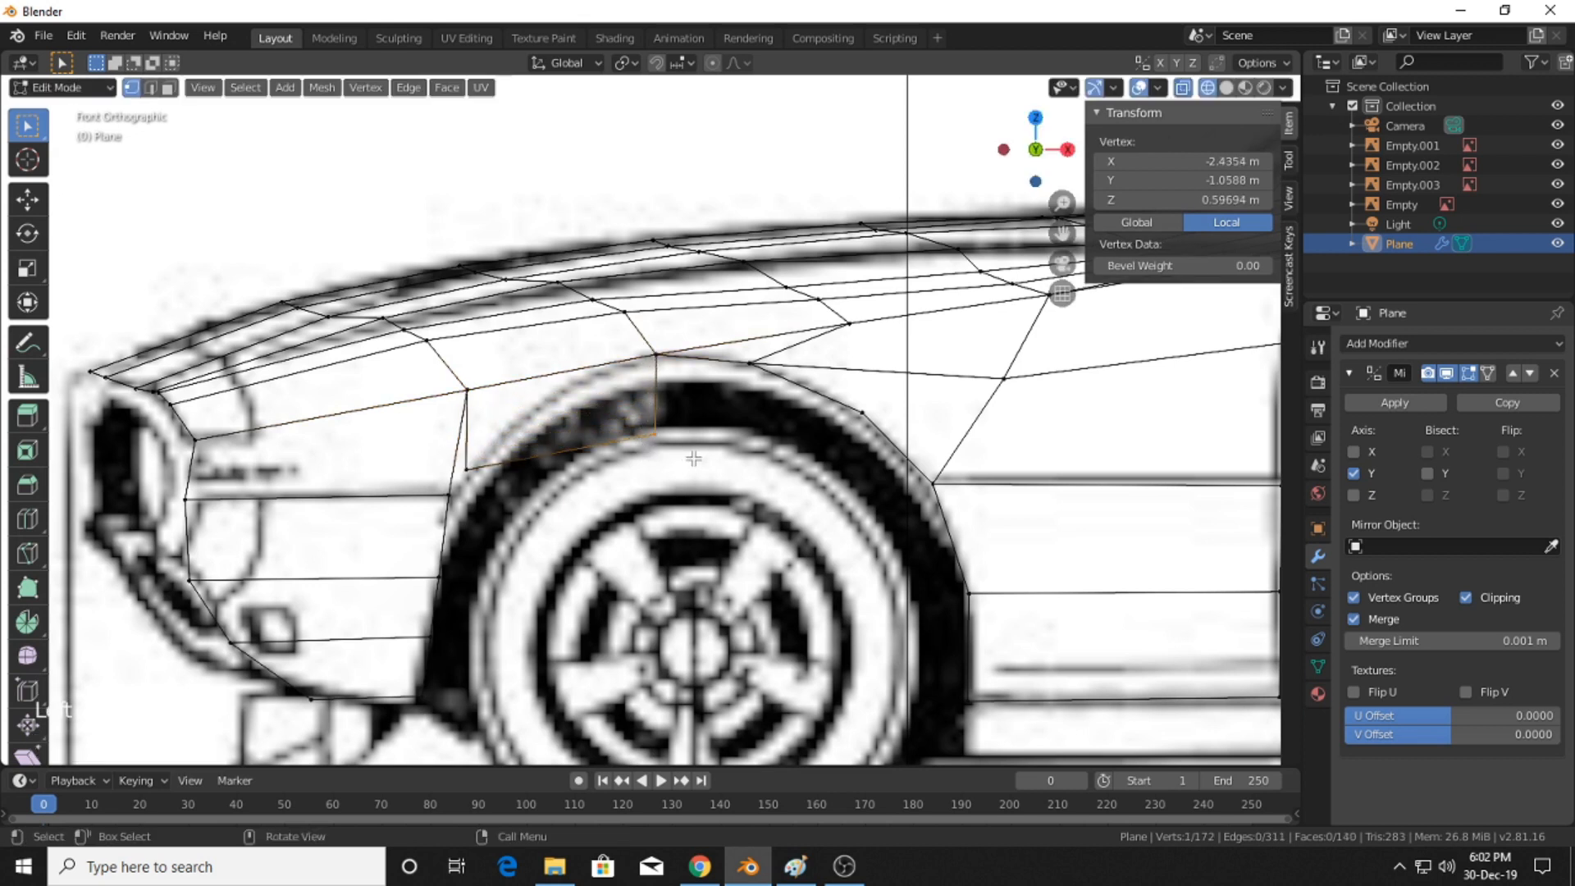
key("g")
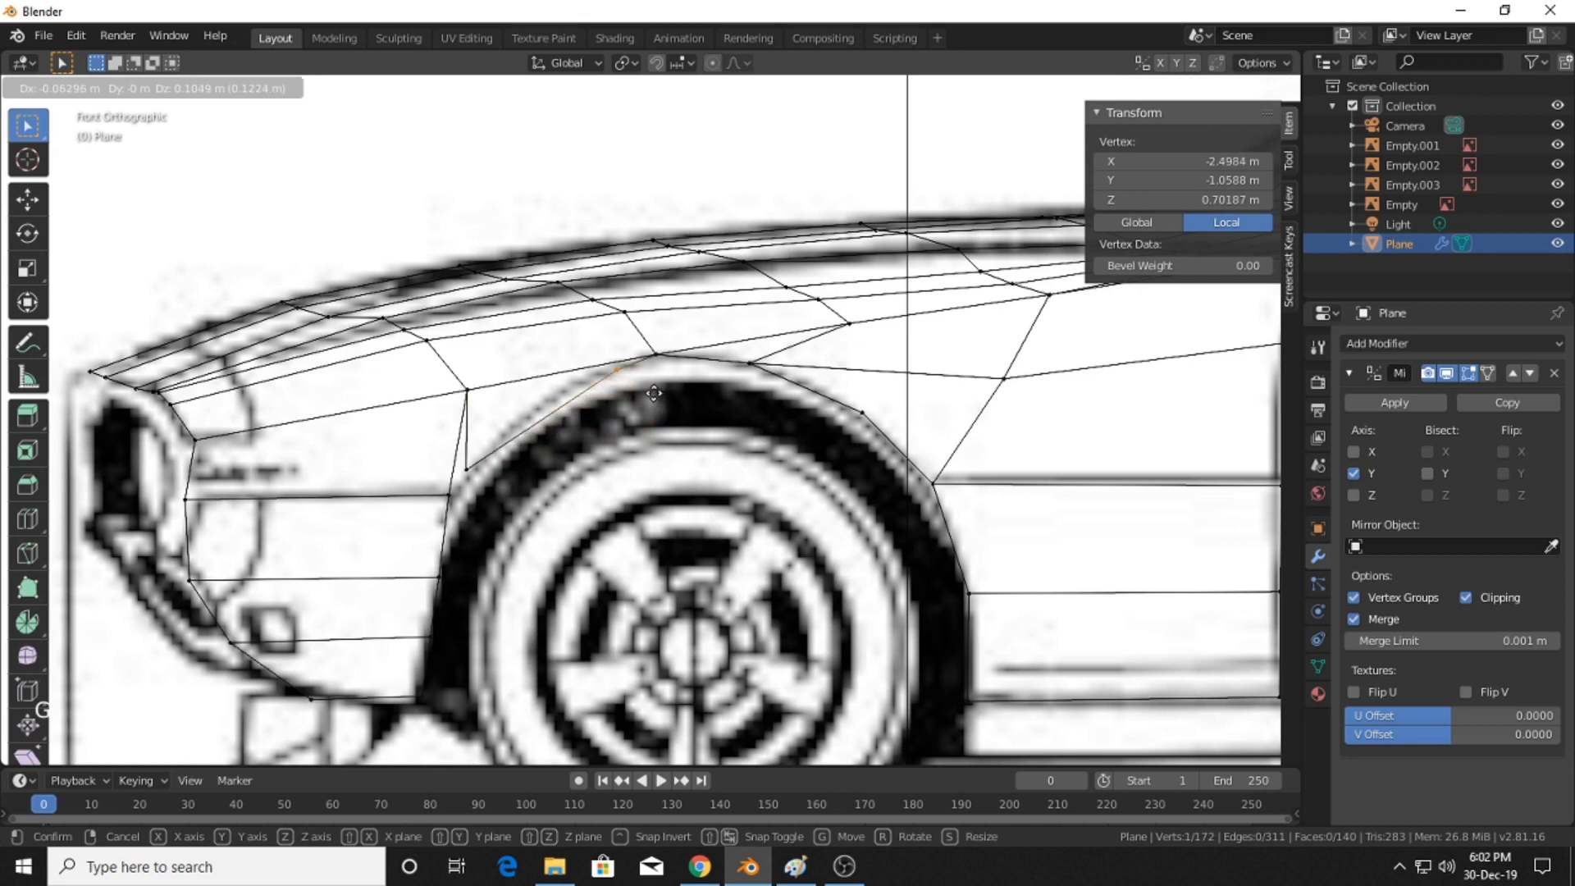
left_click(594, 404)
- Add a loop cut through the extruded arch strip and align the cut's lower vertex and the strip's front vertex with the wheel arch
key("ctrl+r")
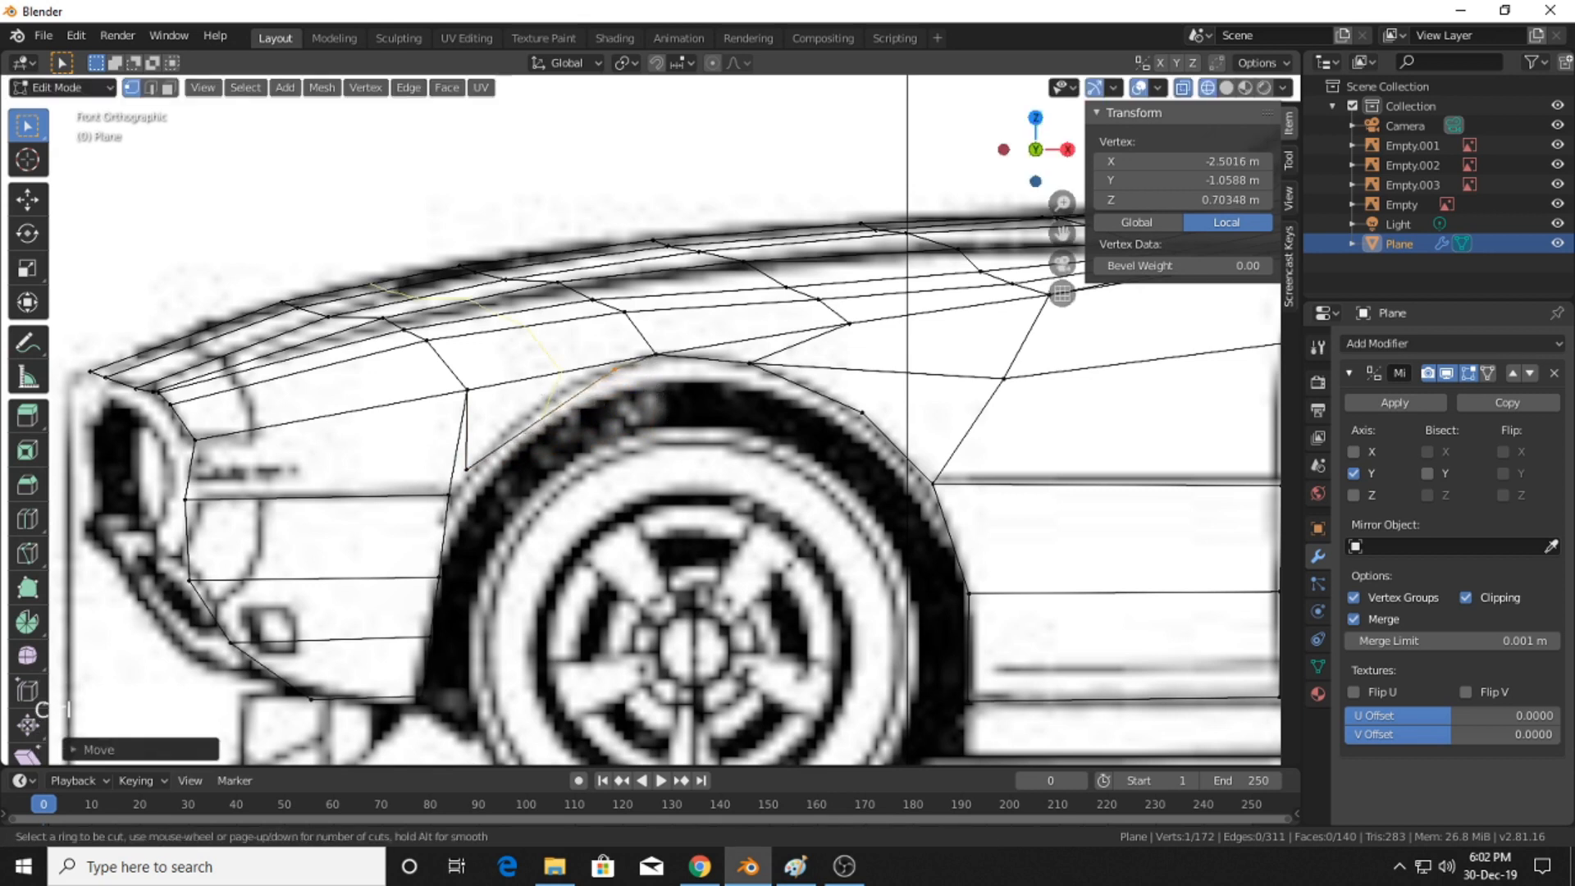
left_click(544, 397)
left_click(534, 397)
left_click(550, 448)
key("g")
left_click(539, 472)
left_click(467, 467)
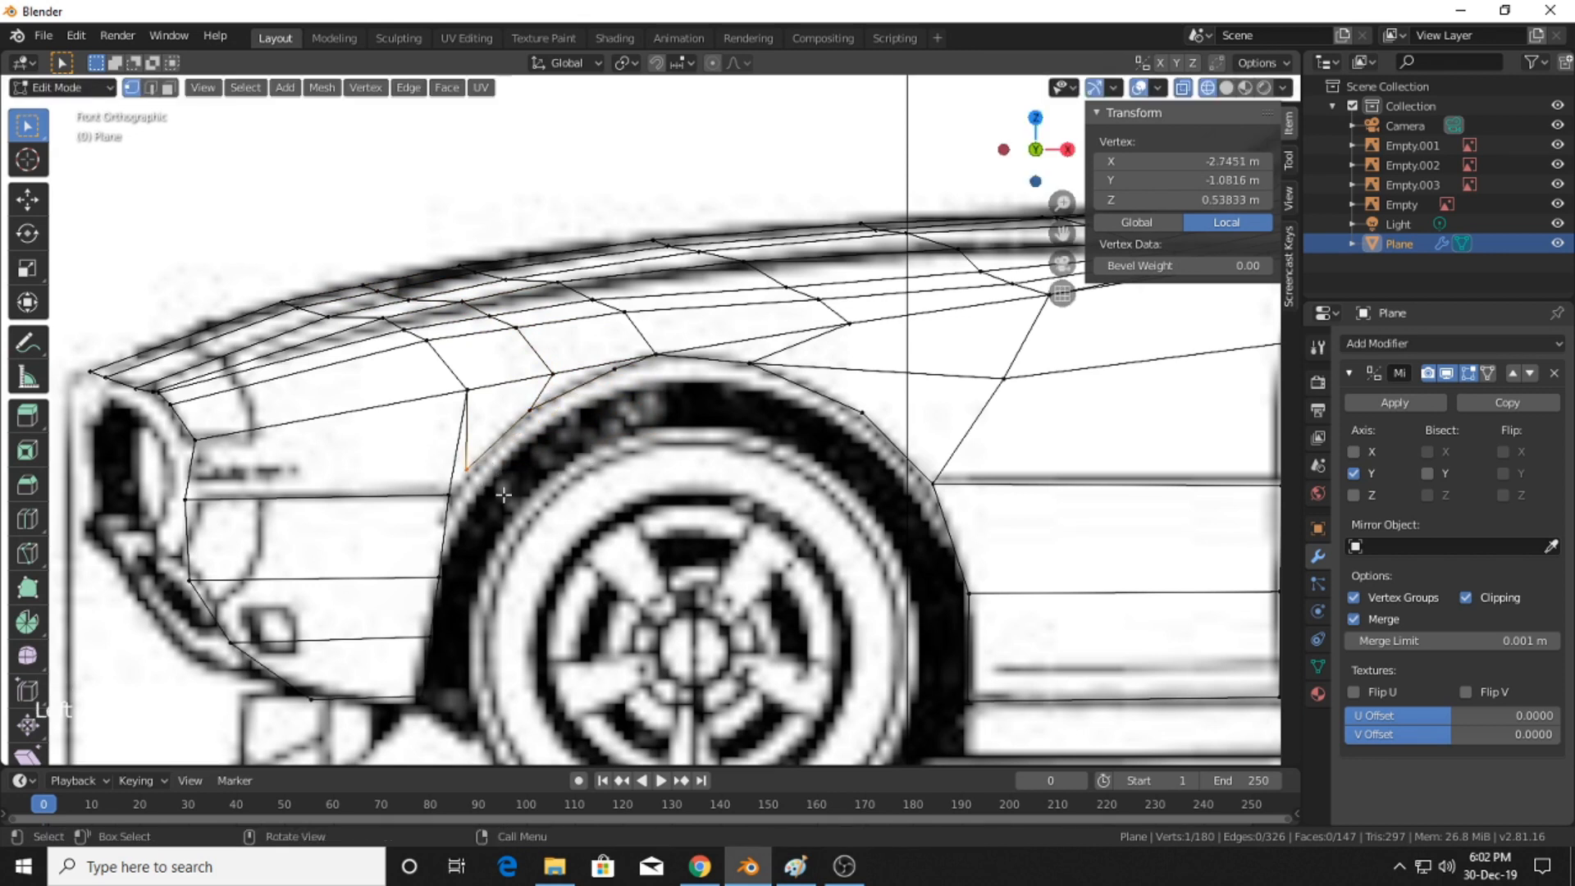
key("g")
left_click(499, 487)
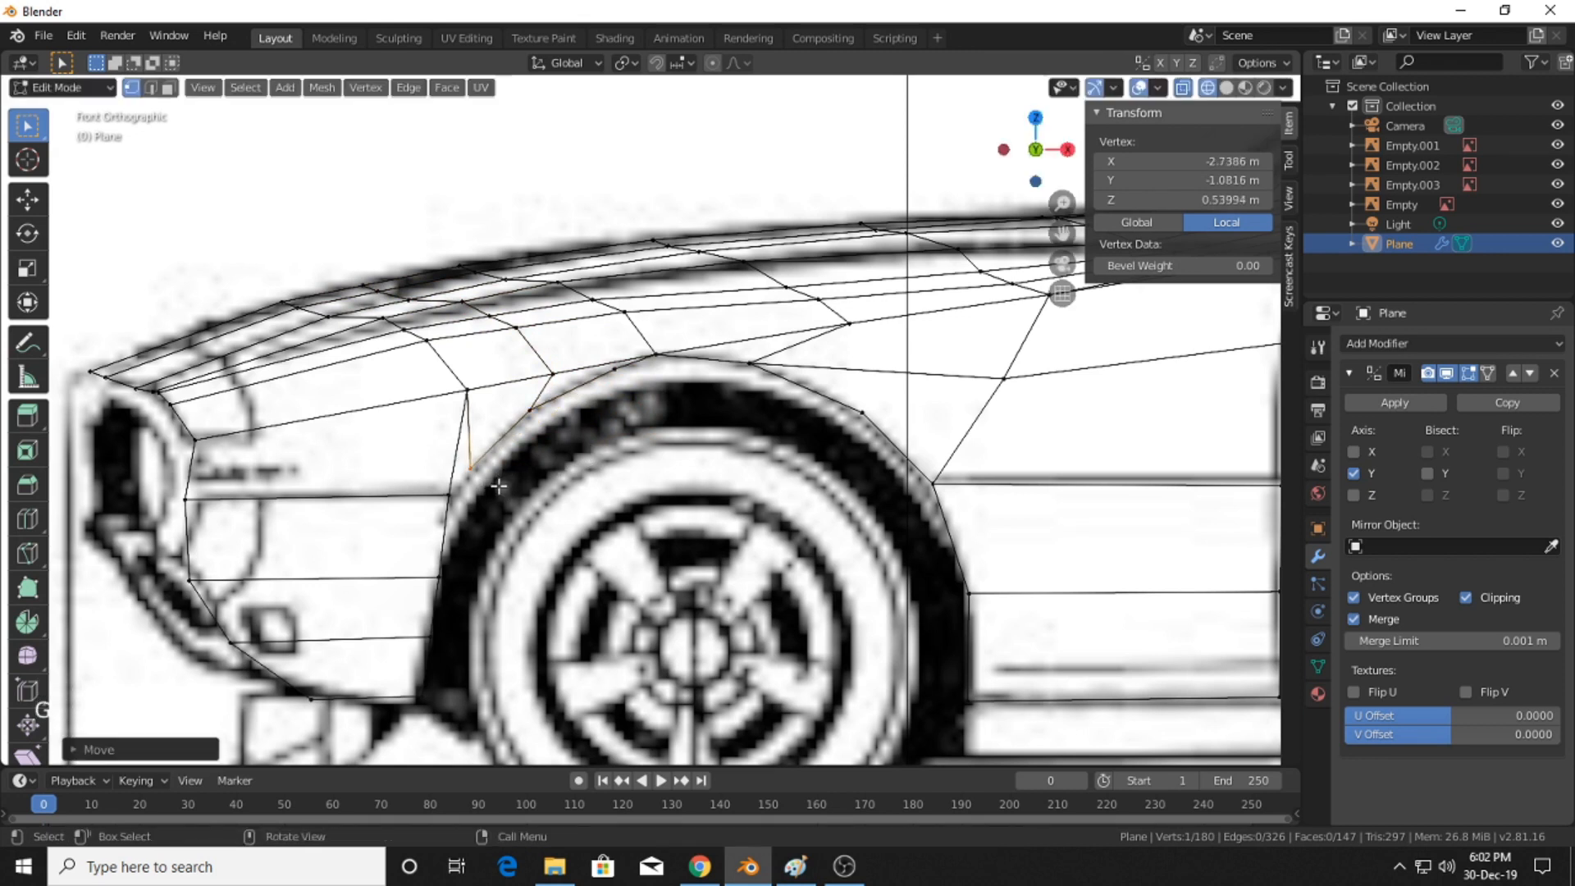
- Fill the narrow gap between the arch strip's front edge and the side panel ahead of the wheel with a face
left_click(471, 467)
left_click(473, 397, "shift")
left_click(448, 495, "shift")
key("f")
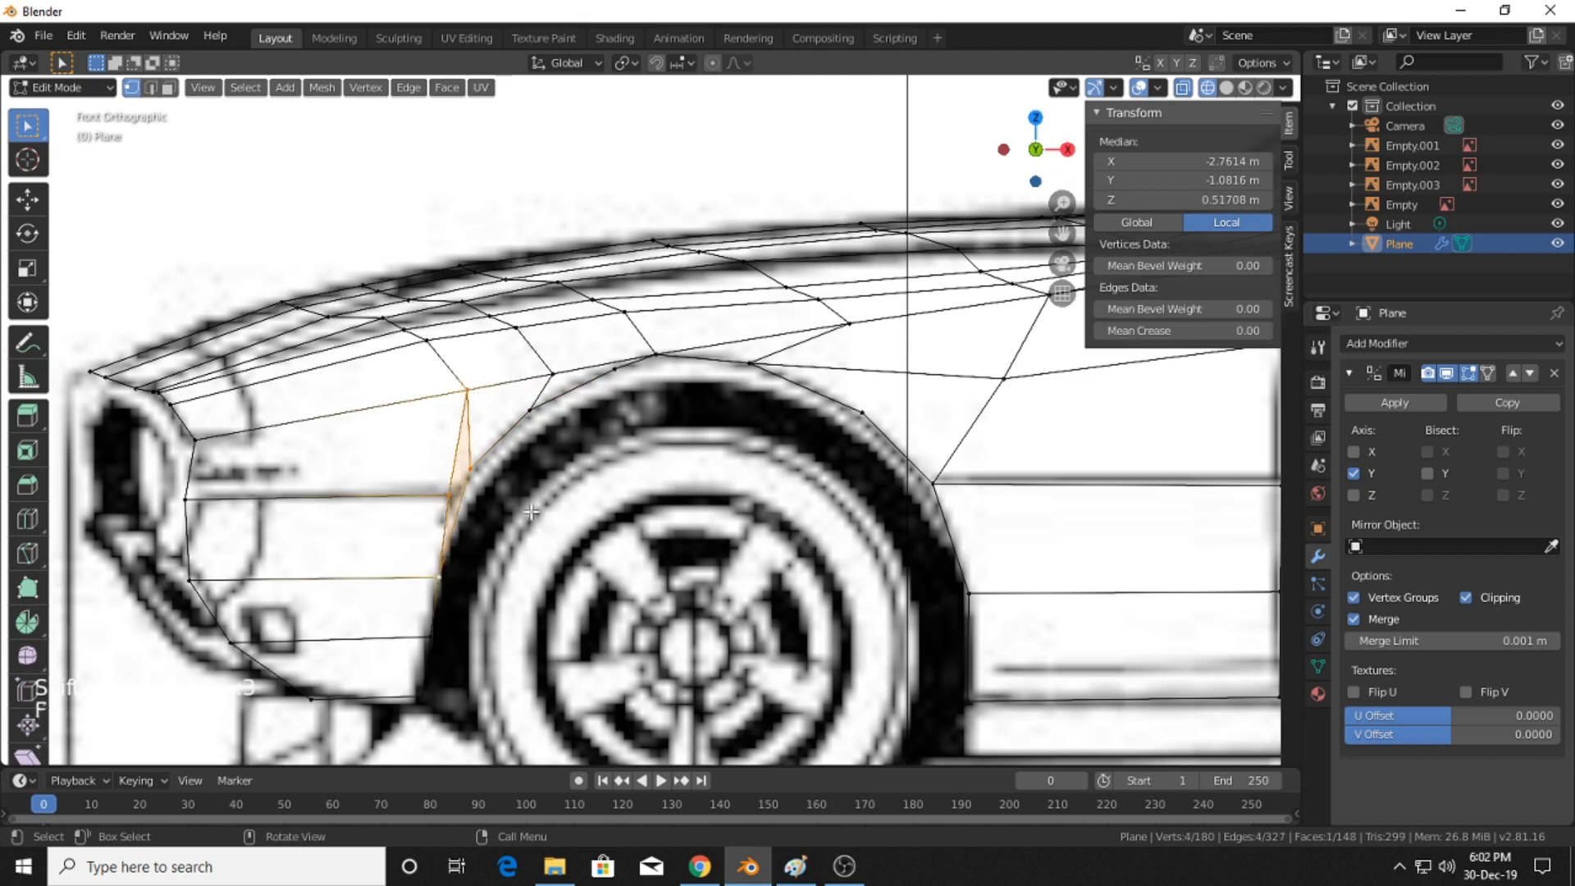
scroll(481, 514, "down", 5)
scroll(717, 225, "down", 6)
left_click(717, 225)
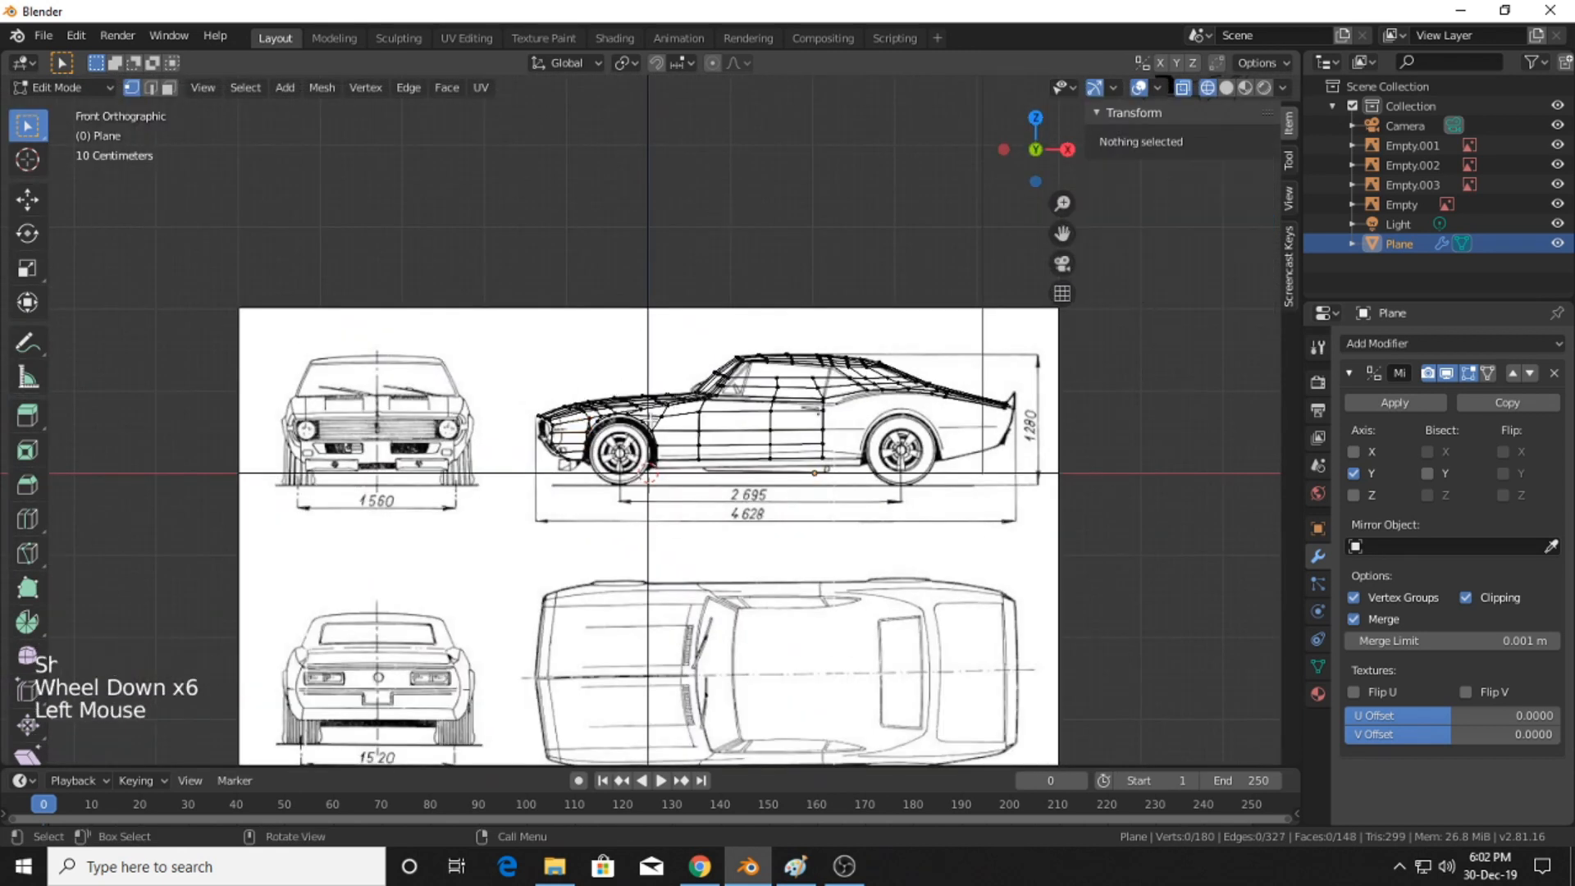
- Adjust the two vertices at the top front of the wheel arch to follow the blueprint's arch line
scroll(592, 478, "up", 10)
middle_click_drag(592, 477, 655, 489, "shift")
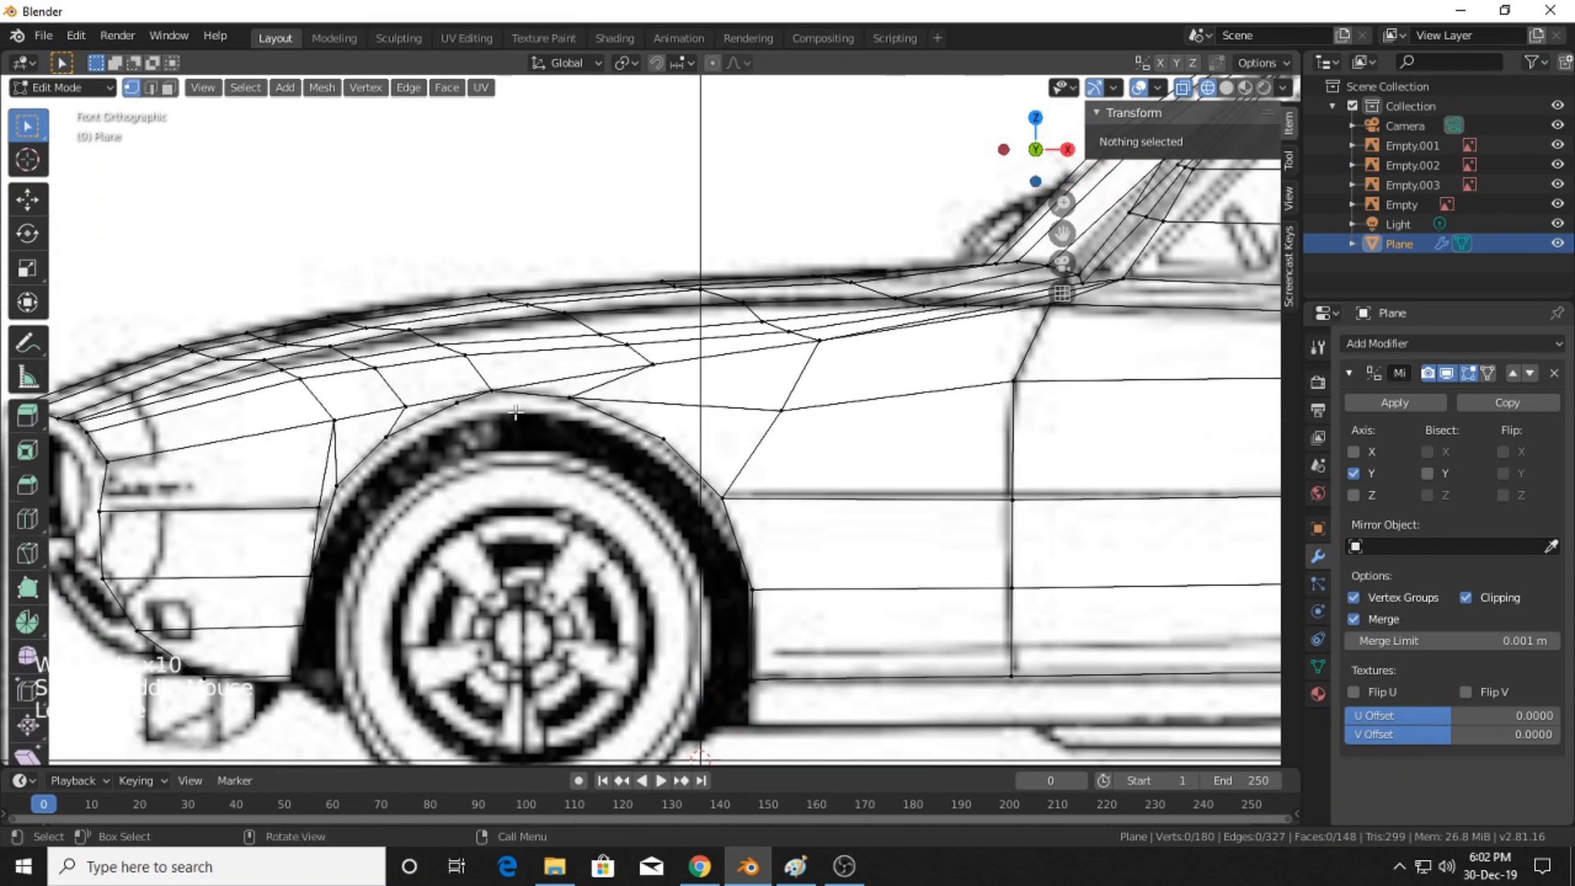
left_click(505, 405)
key("g")
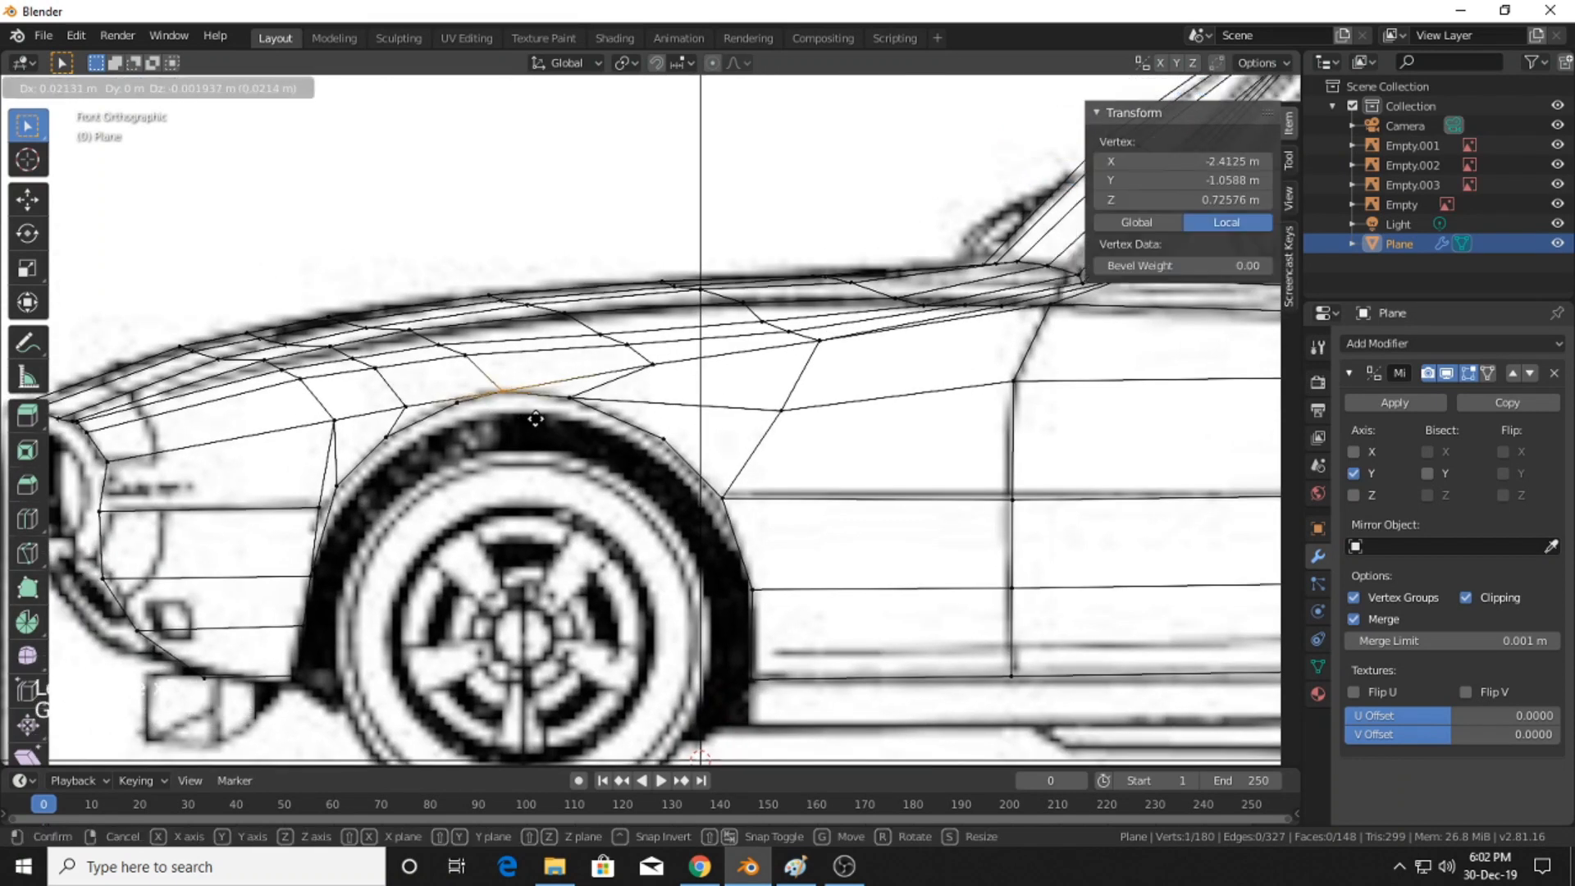
left_click(465, 414)
left_click(459, 402)
key("g")
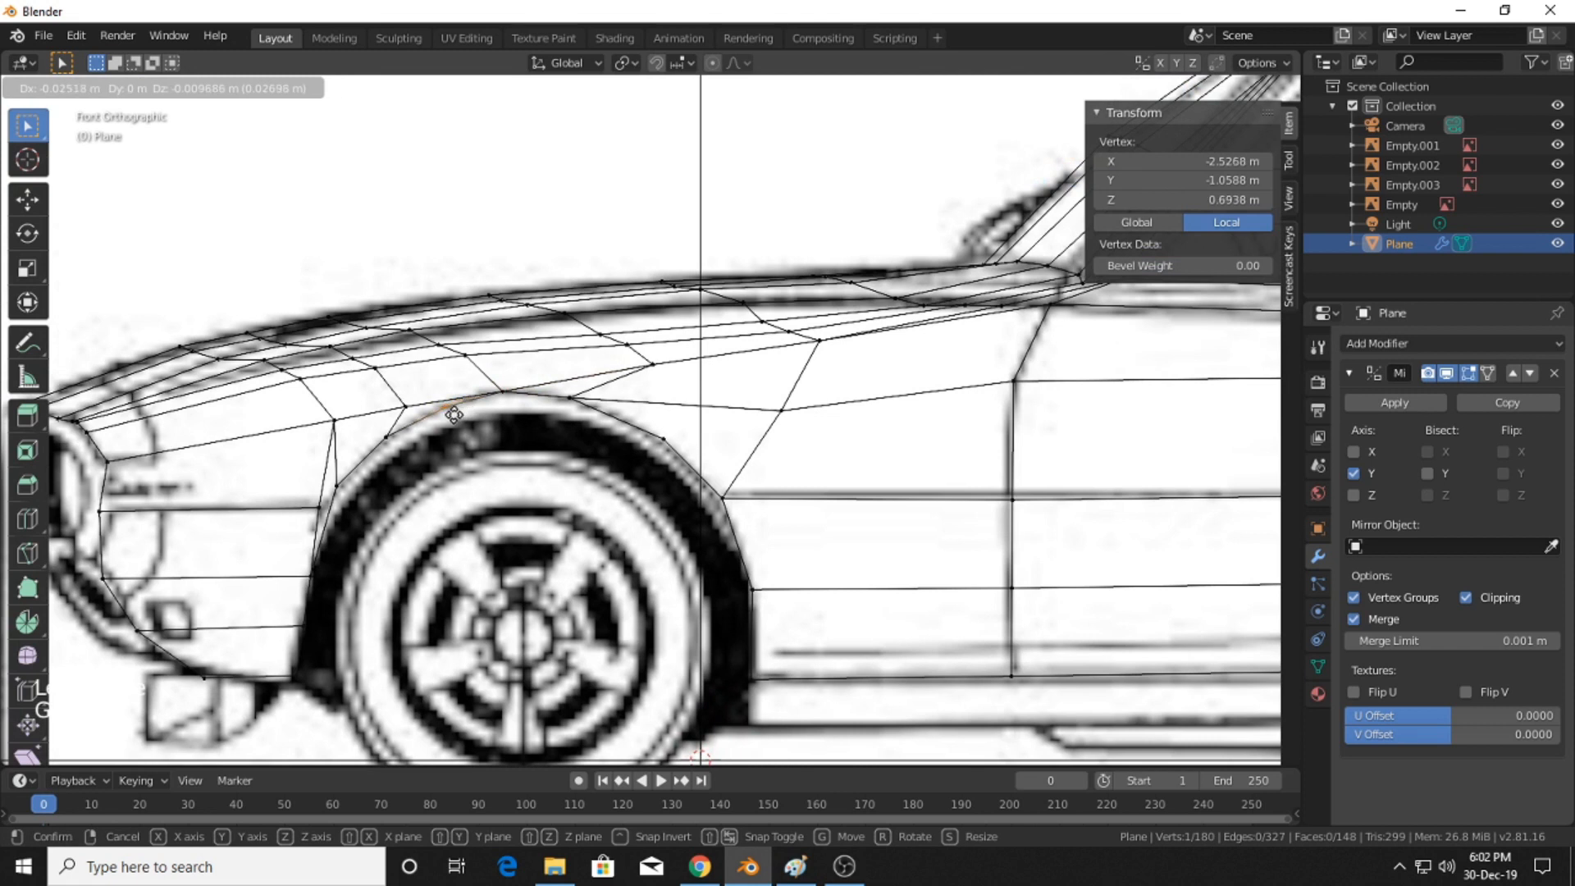
left_click(452, 412)
- Examine the front fender and wheel arch mesh in perspective from several angles
scroll(581, 403, "down", 5)
middle_click_drag(581, 404, 820, 416)
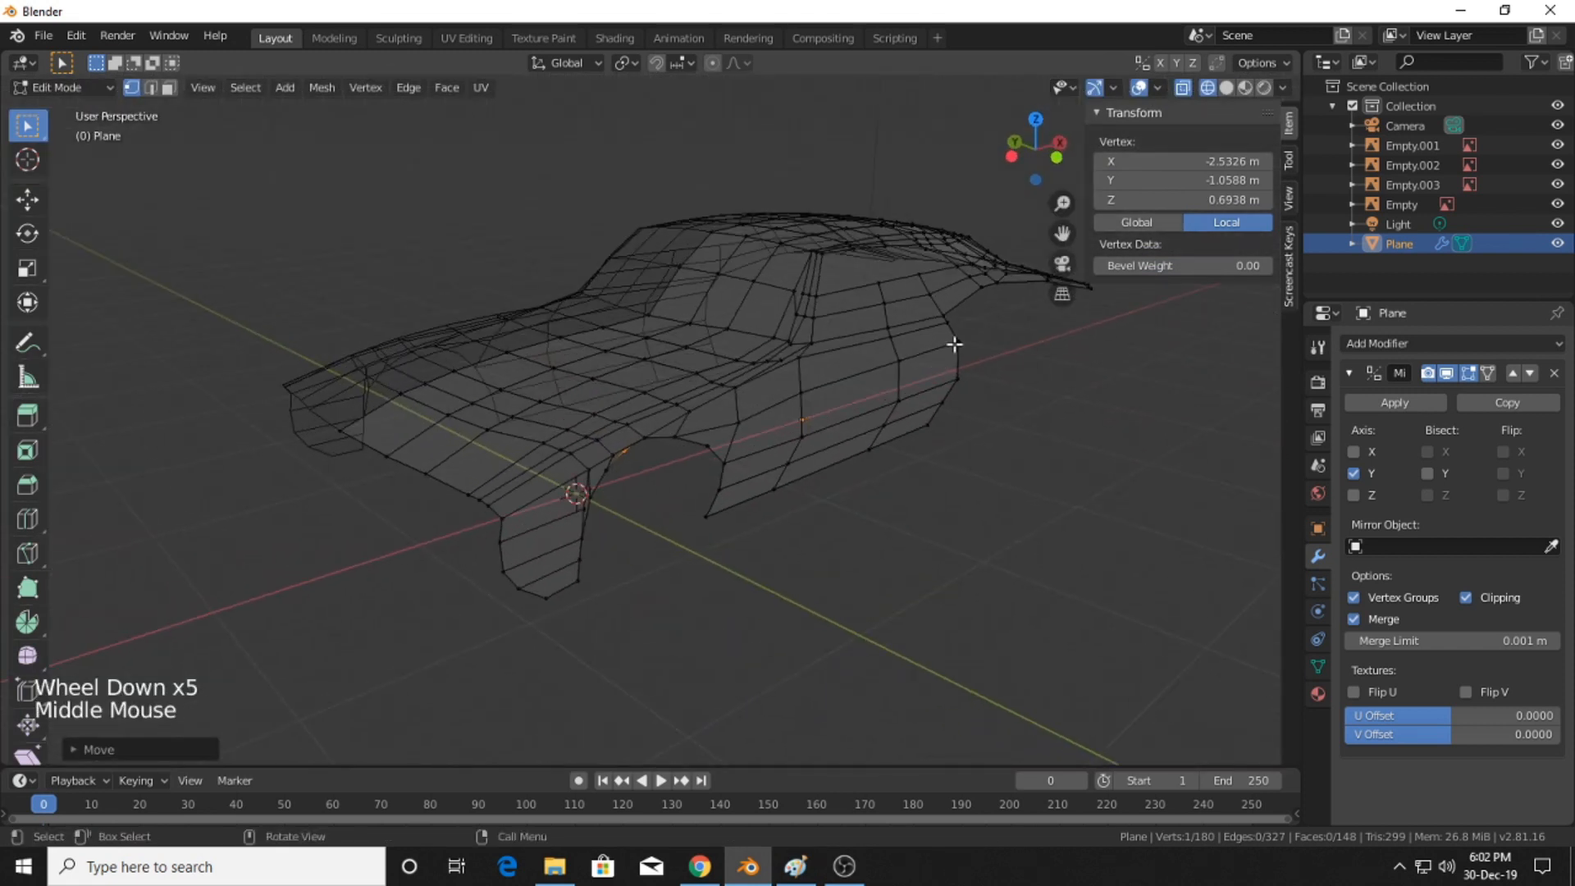
middle_click_drag(900, 517, 652, 520)
left_click(657, 520)
scroll(528, 496, "up", 5)
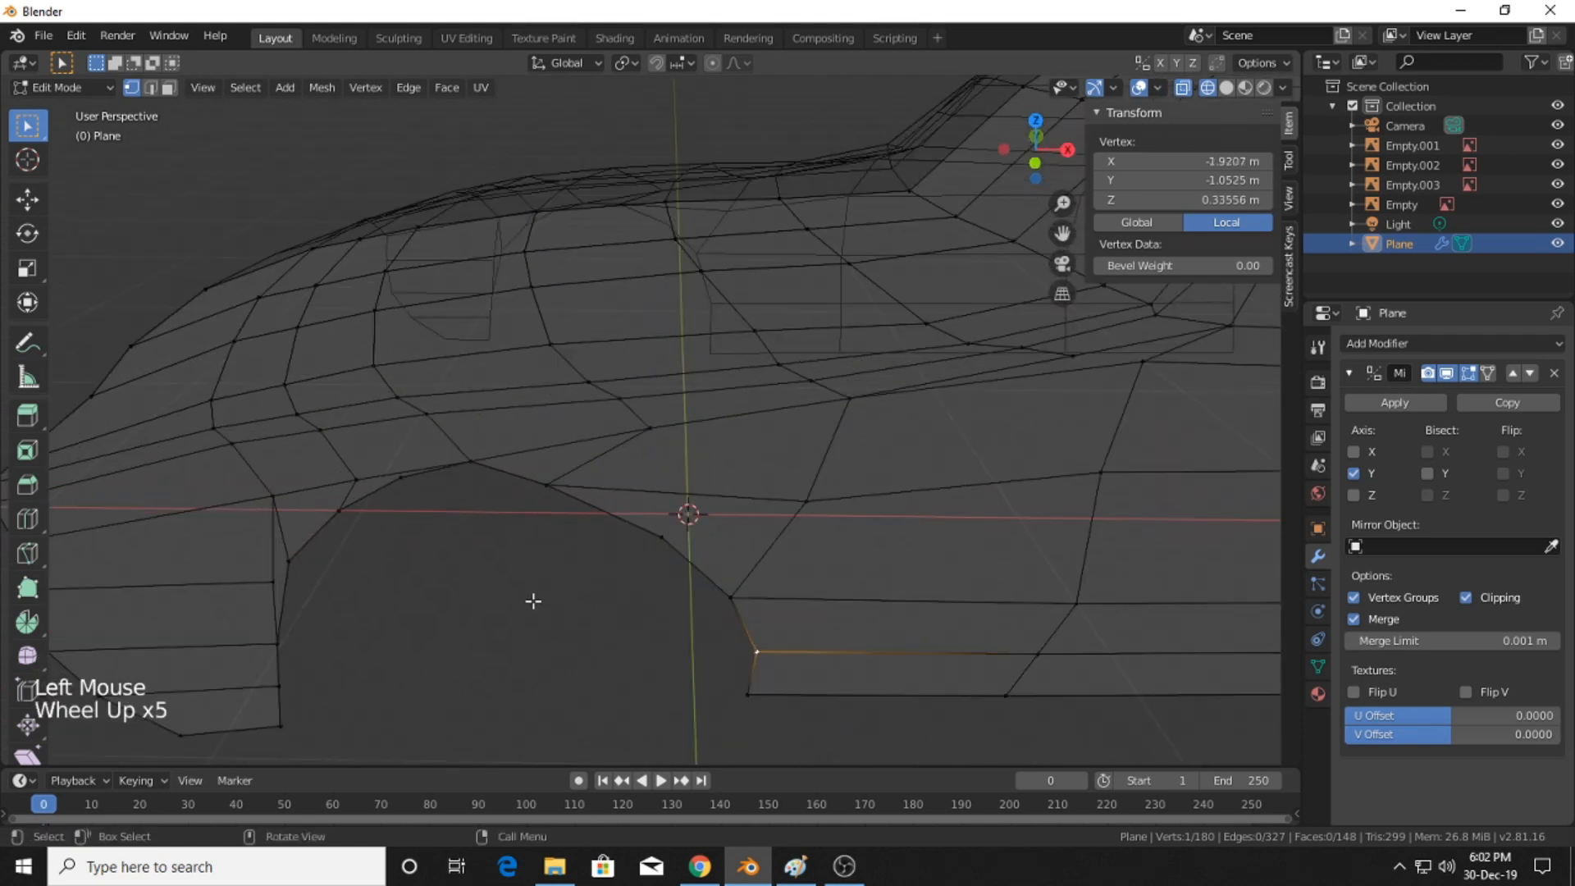
scroll(541, 605, "down", 1)
left_click(538, 607)
scroll(538, 608, "up", 1)
middle_click_drag(538, 608, 942, 404)
left_click(653, 605)
scroll(622, 573, "down", 3)
middle_click_drag(1016, 200, 795, 501)
scroll(795, 501, "down", 5)
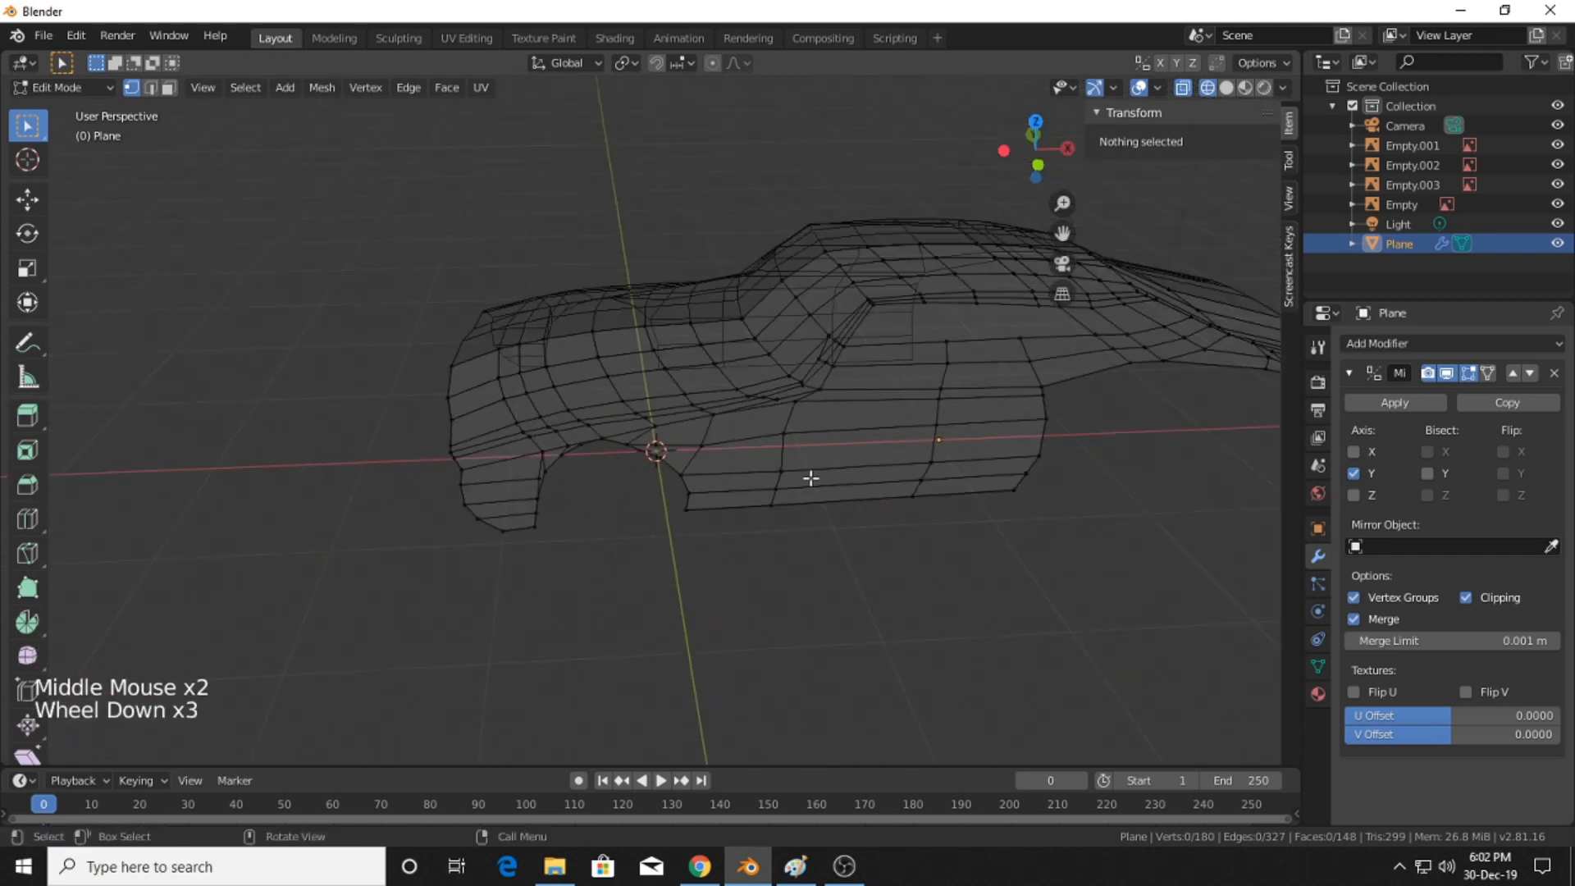
- Hide the body mesh behind the nose section and switch to the left view
left_click_drag(599, 252, 1263, 525)
key("h")
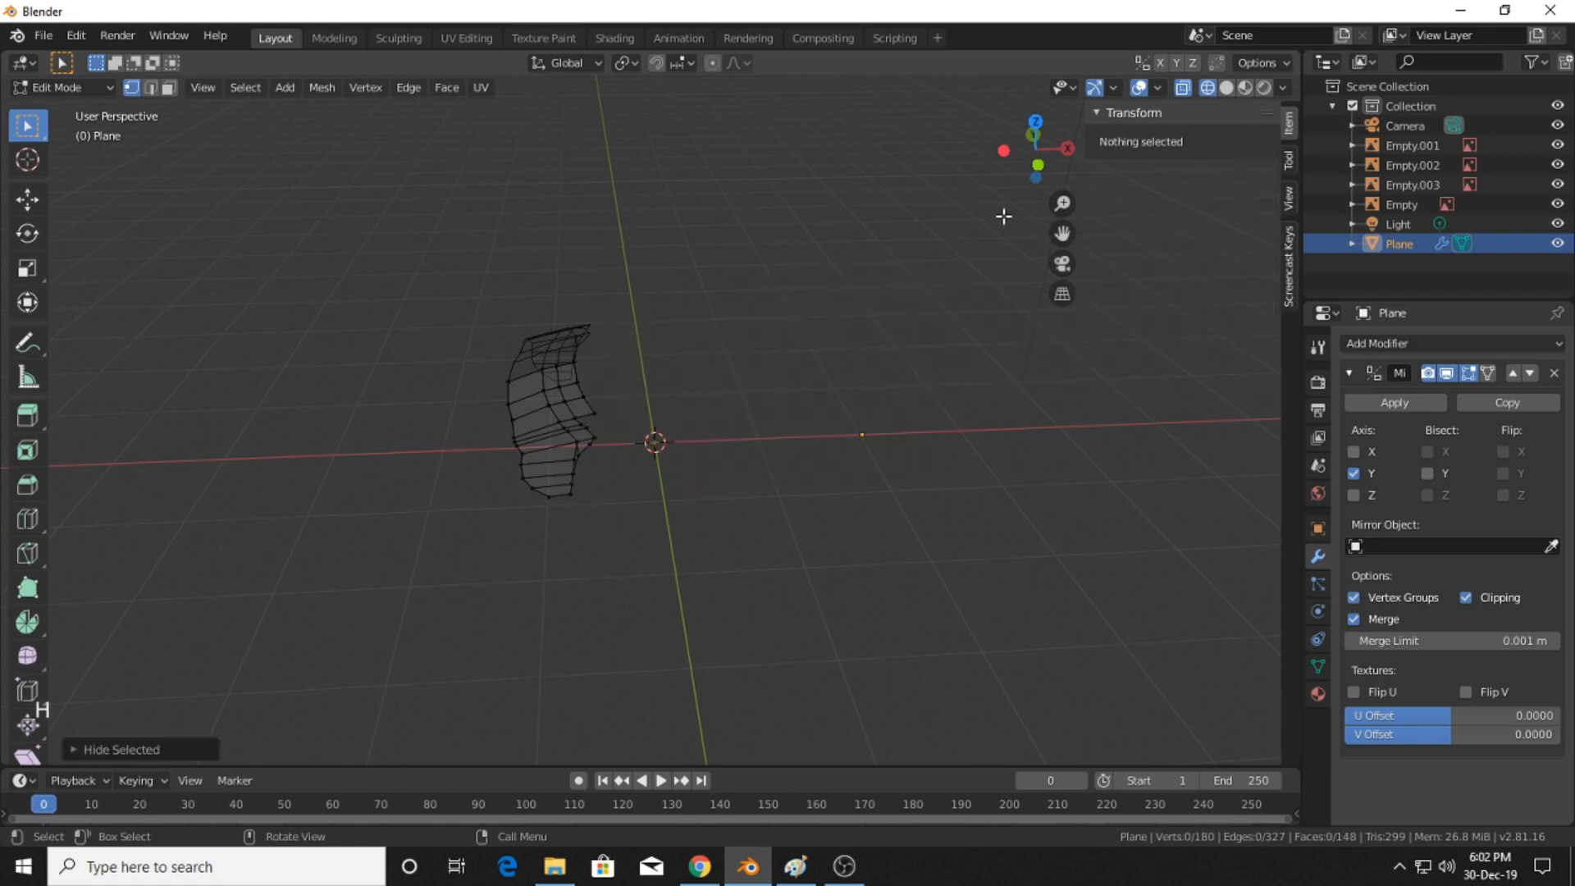
left_click(1004, 150)
- Hide the three wheel-arch vertices at the rear of the visible fender section
scroll(627, 492, "up", 5)
middle_click_drag(607, 476, 847, 394, "shift")
scroll(627, 492, "up", 1)
scroll(845, 395, "up", 2)
middle_click_drag(652, 438, 662, 473, "shift")
scroll(721, 430, "up", 2)
scroll(703, 457, "down", 3)
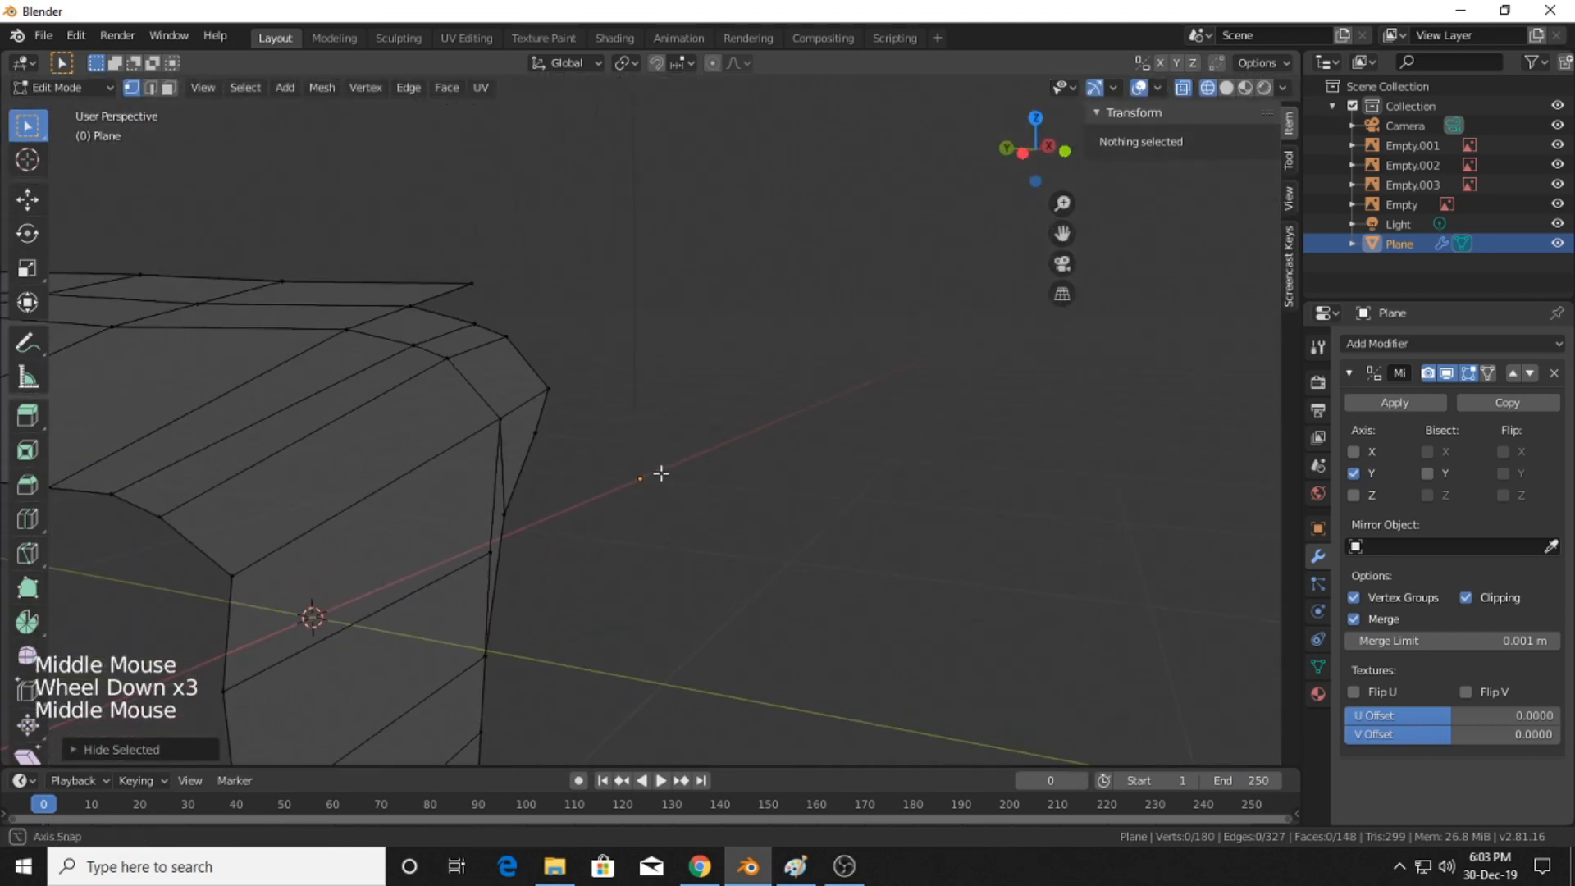
left_click(506, 513, "shift")
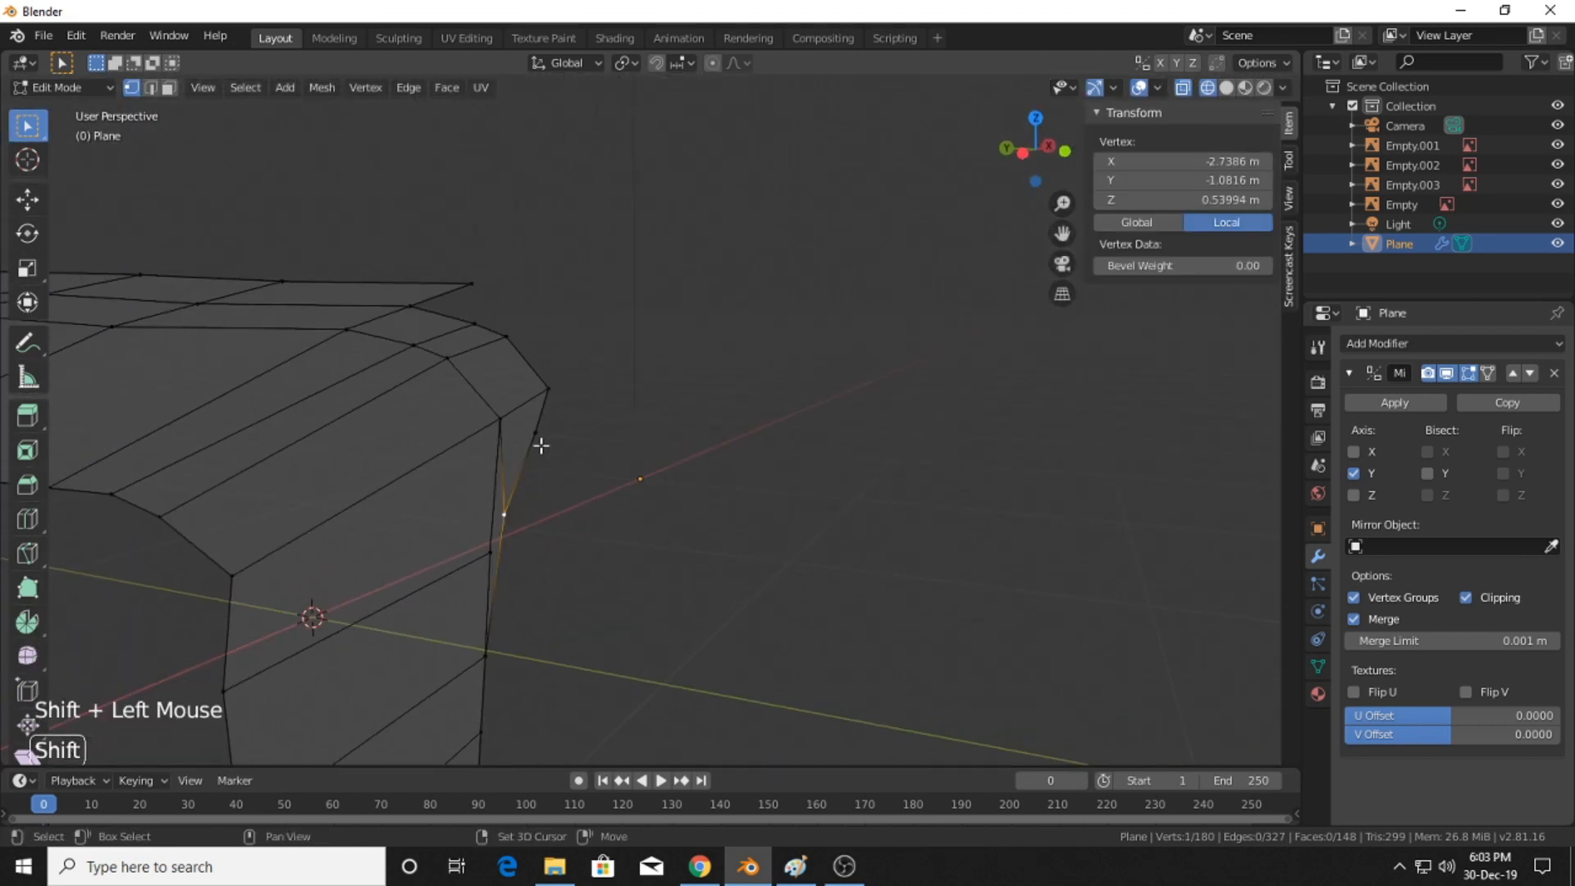
left_click(536, 433, "shift")
left_click(548, 389, "shift")
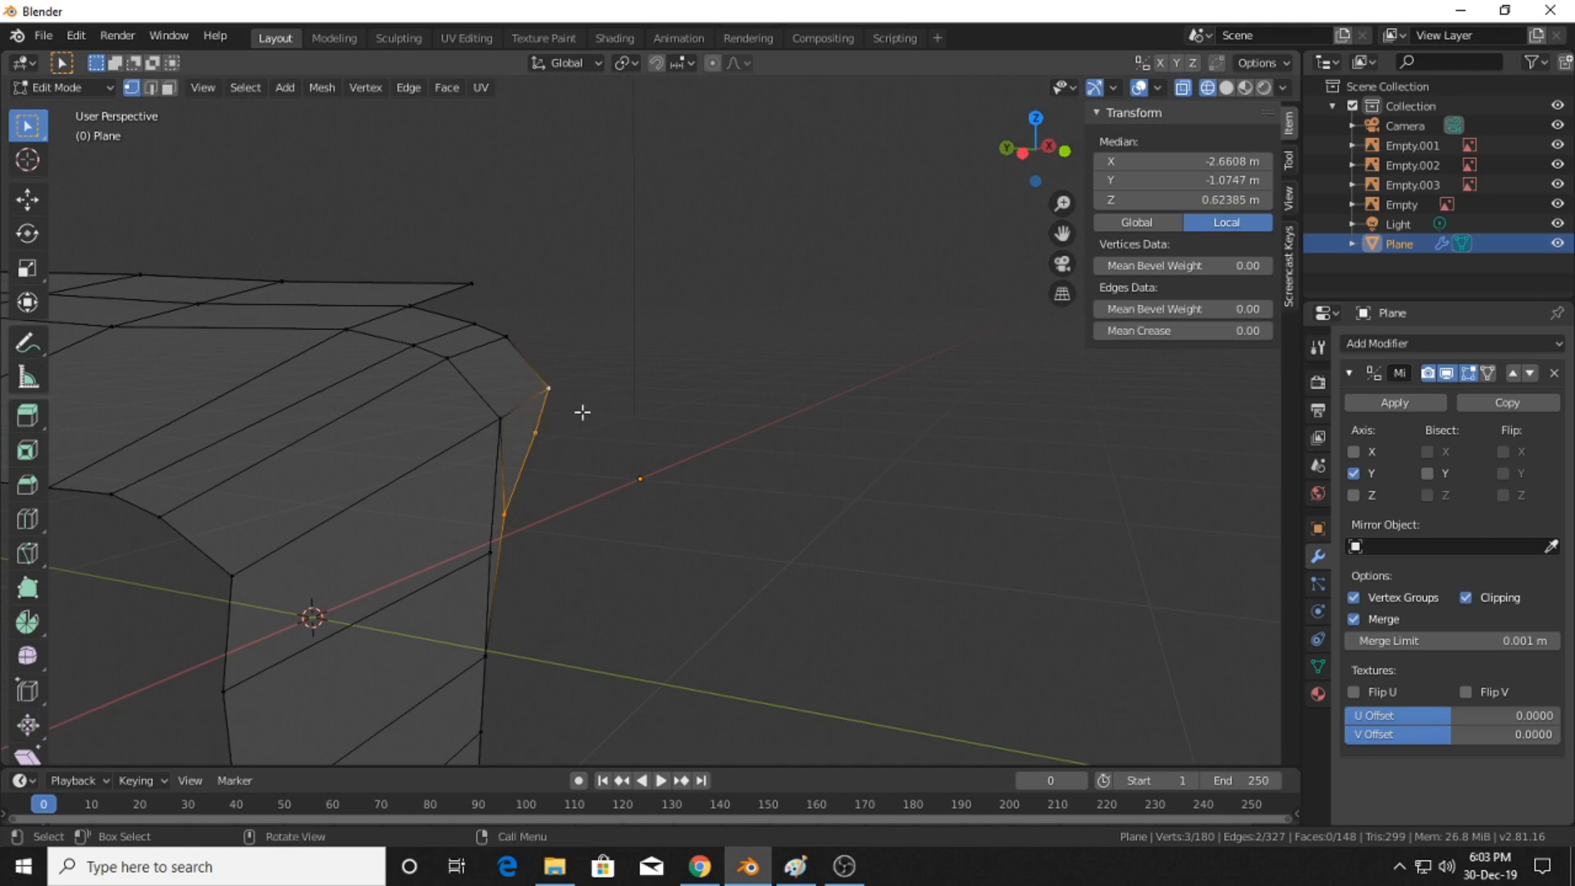
key("h")
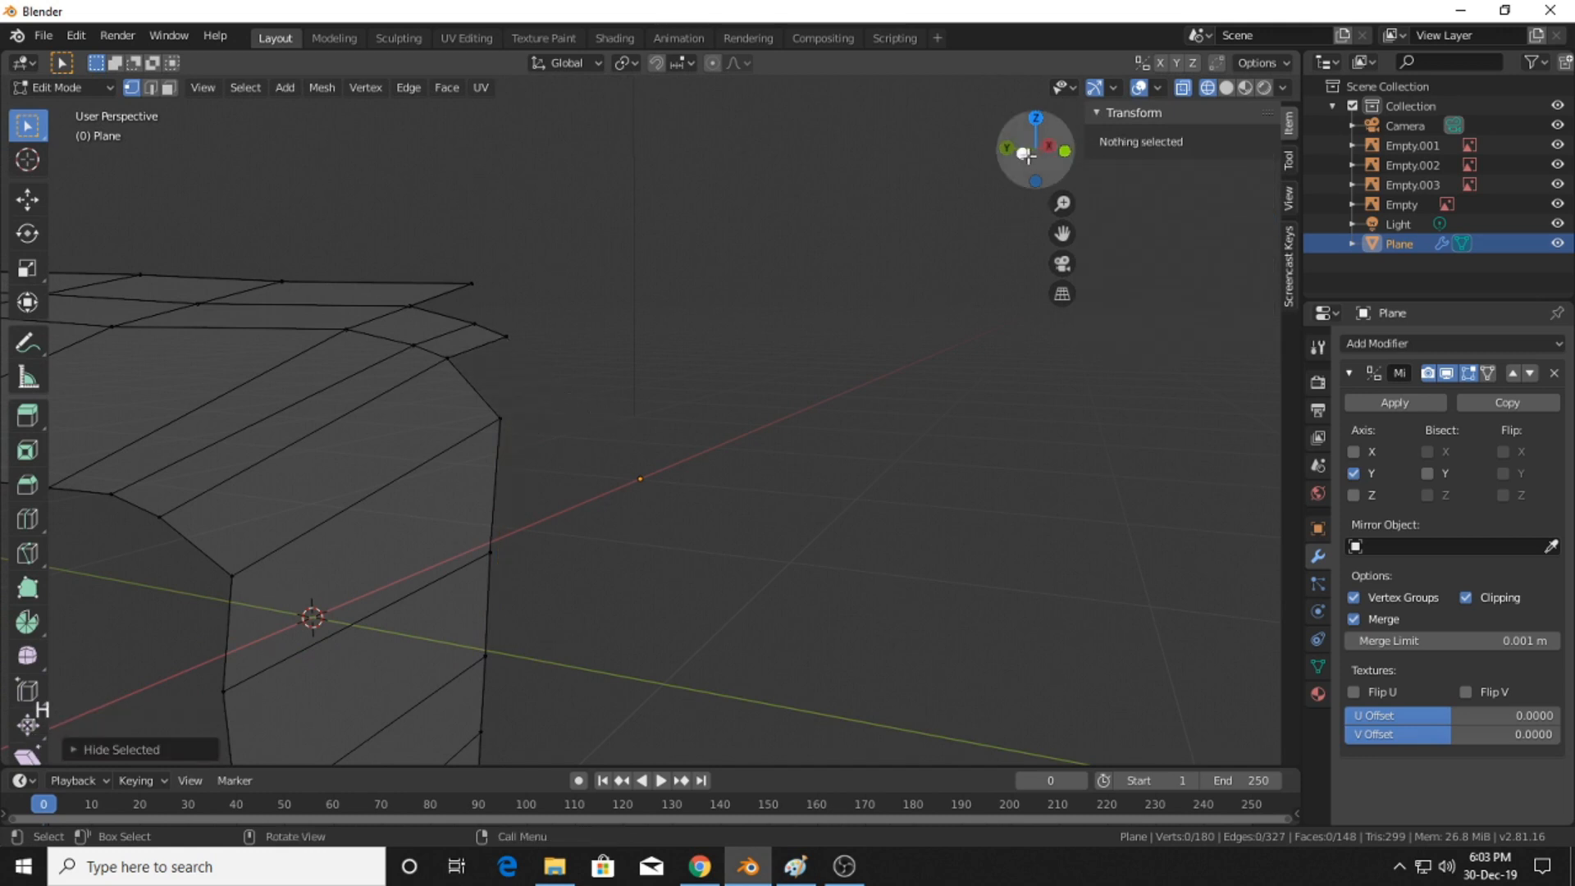
- In the left view, move the fender's upper vertex pair beside the headlight outward and up to about Y -1.107 m, Z 0.665 m
left_click(1067, 151)
middle_click_drag(854, 393, 707, 474, "shift")
scroll(639, 464, "up", 3)
scroll(771, 464, "down", 2)
scroll(731, 478, "down", 2)
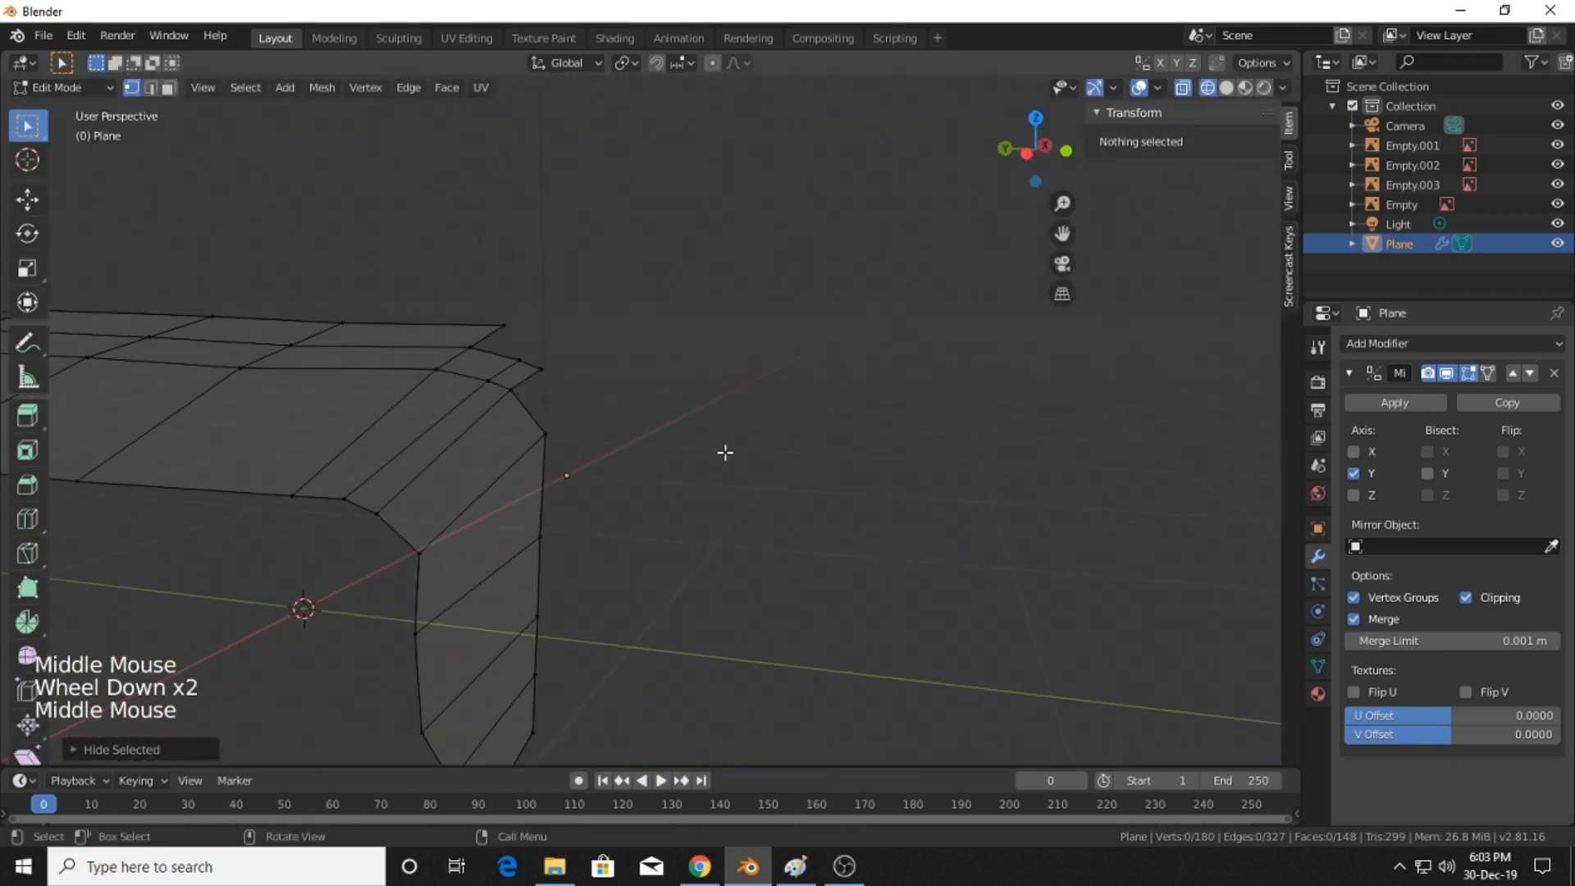
left_click(1026, 161)
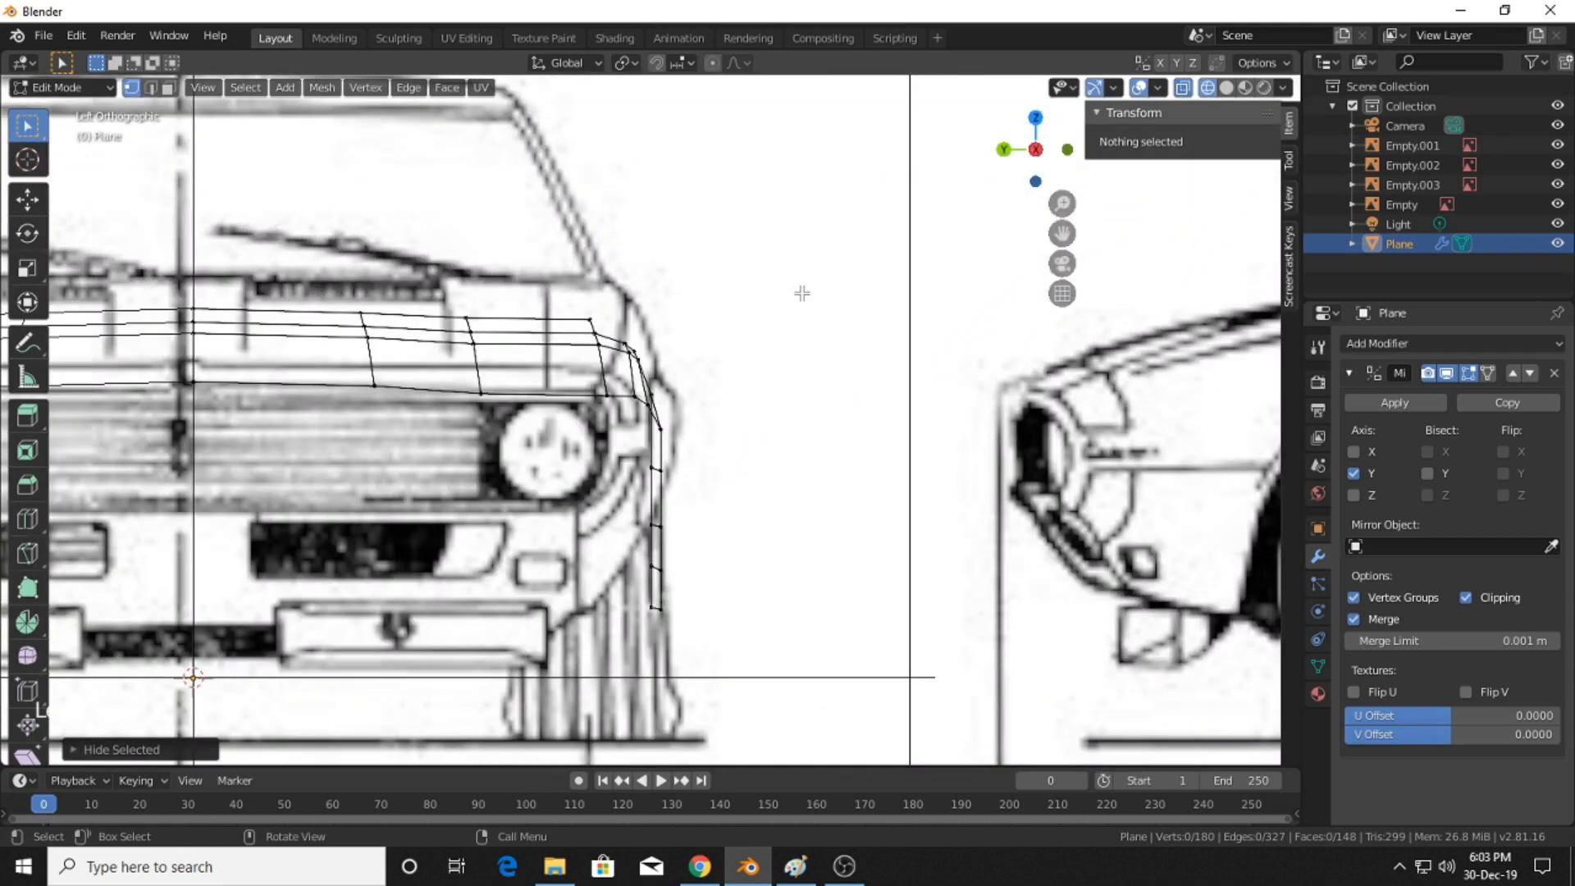
left_click(661, 428, "shift")
middle_click_drag(661, 428, 770, 393)
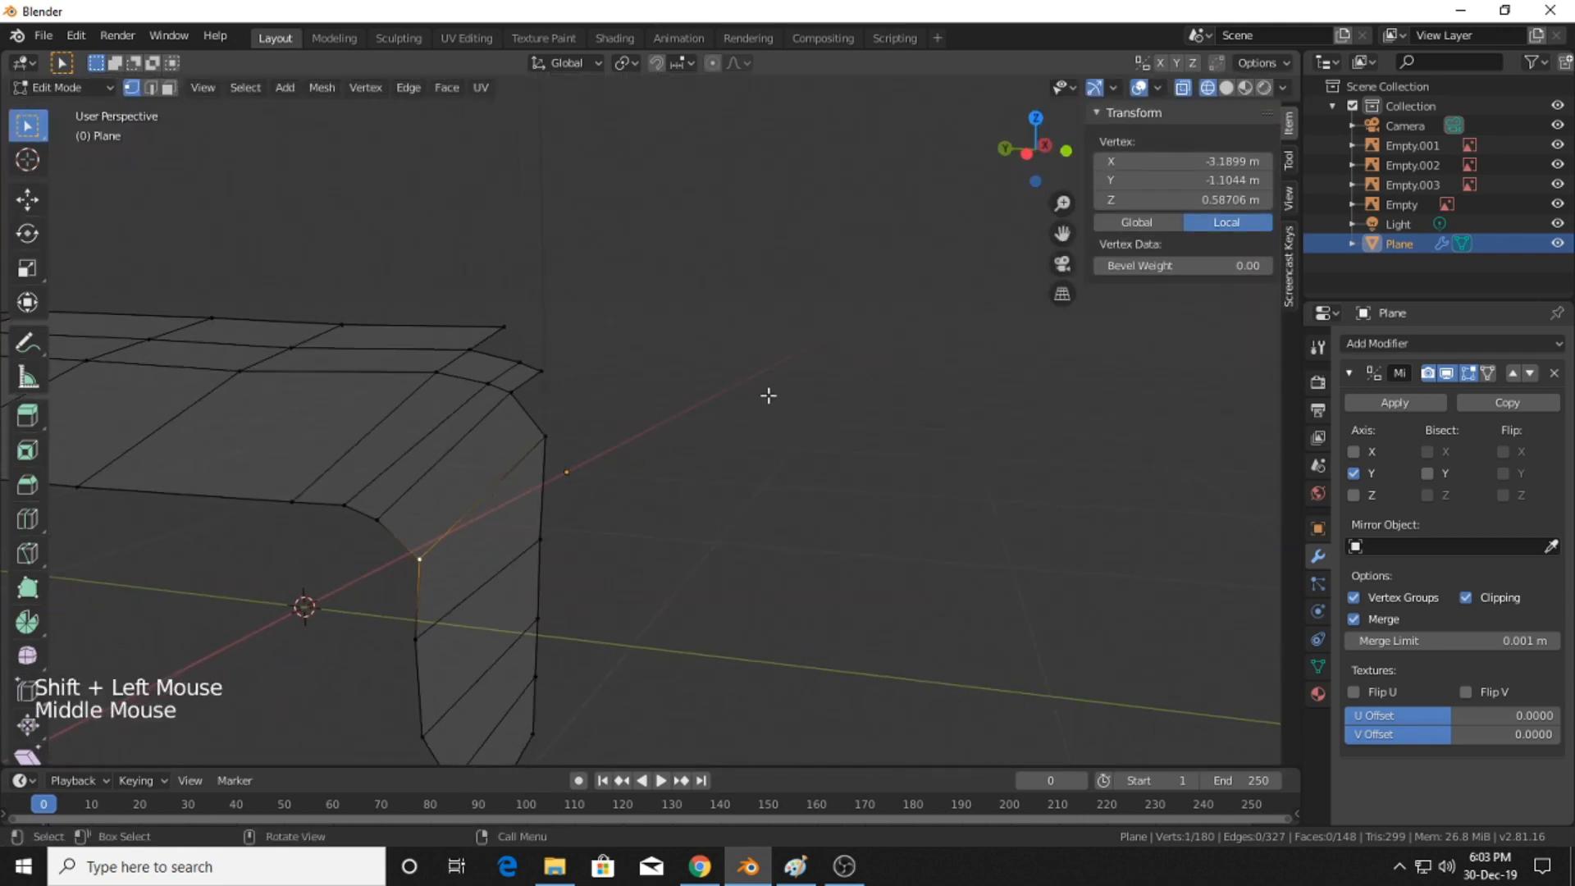
left_click(566, 439, "shift")
left_click(1023, 160)
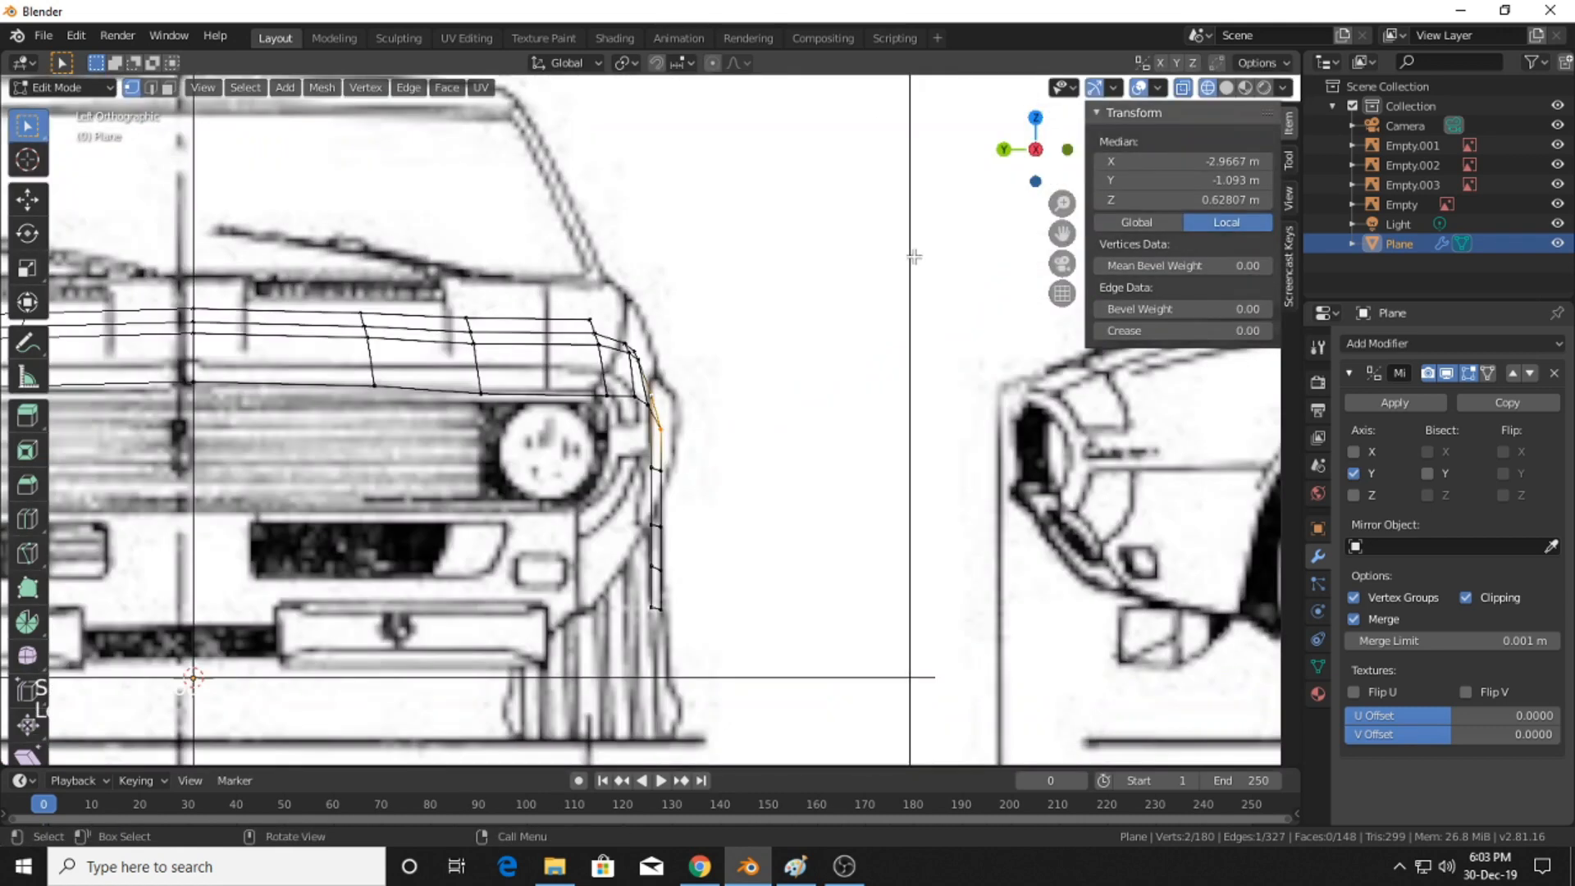
key("g")
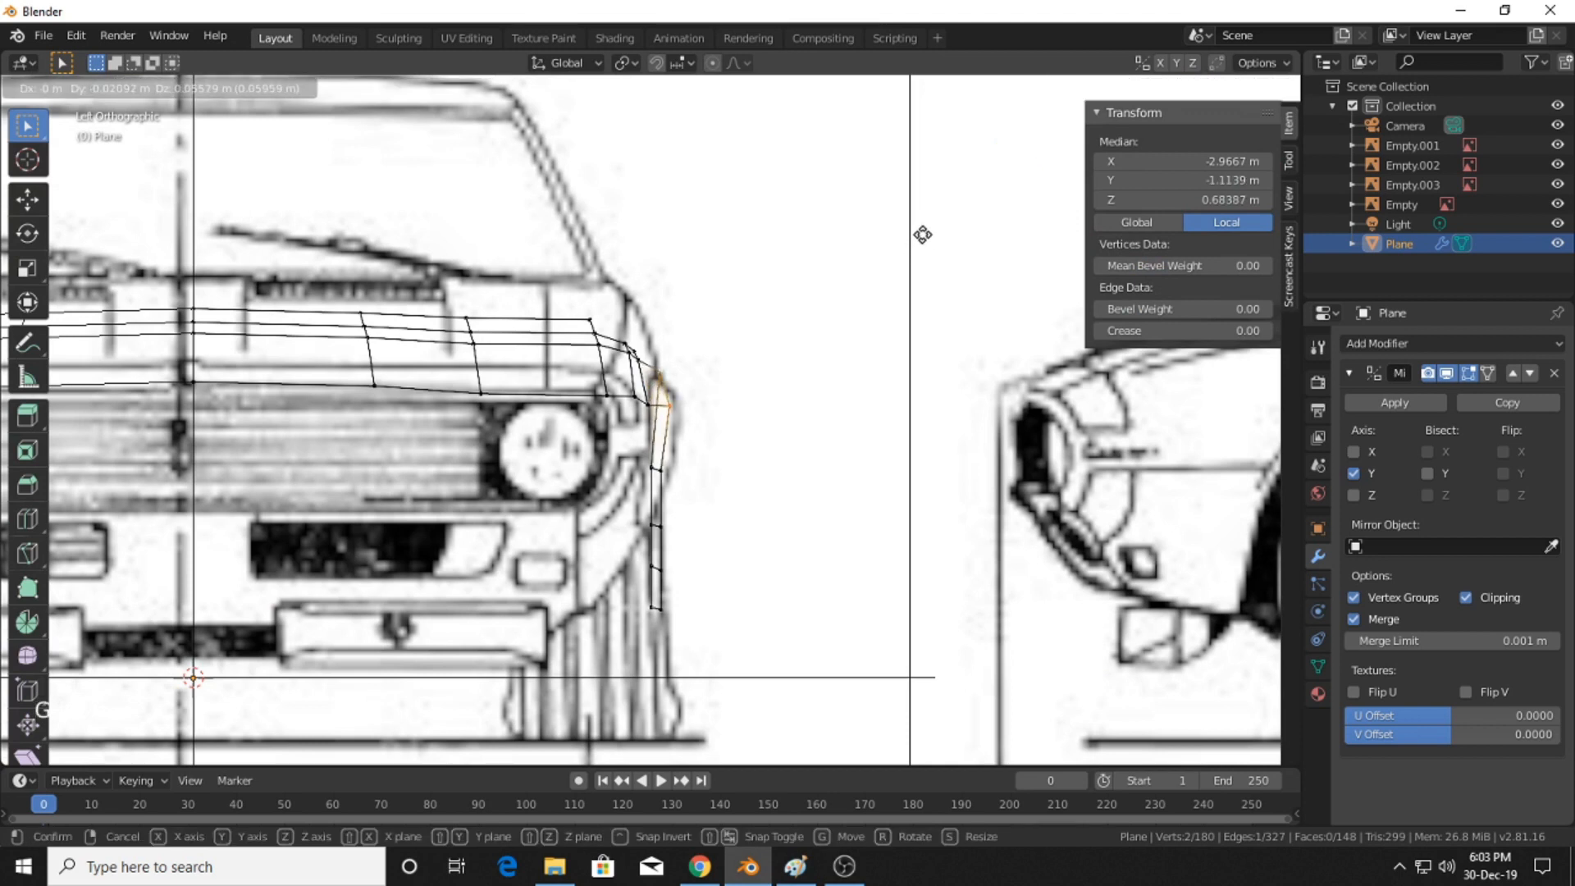
left_click(915, 239)
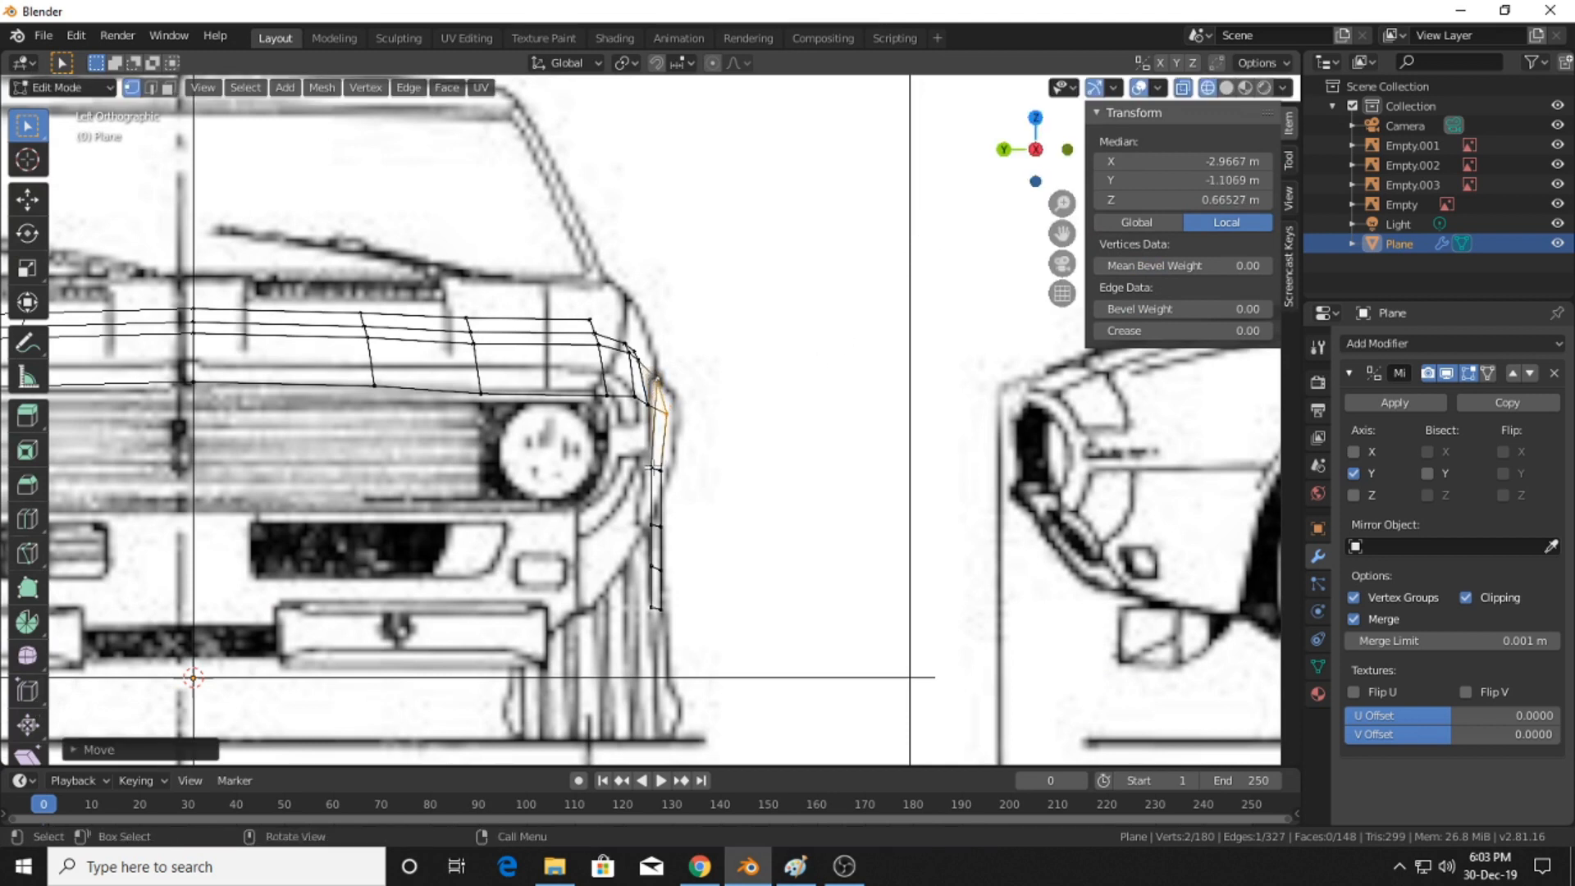
- Reposition the lower fender vertex pairs to follow the front blueprint's side outline, curving the bottom inward to about Y -0.942 m, Z 0.143 m
key("g")
left_click(693, 485)
key("g")
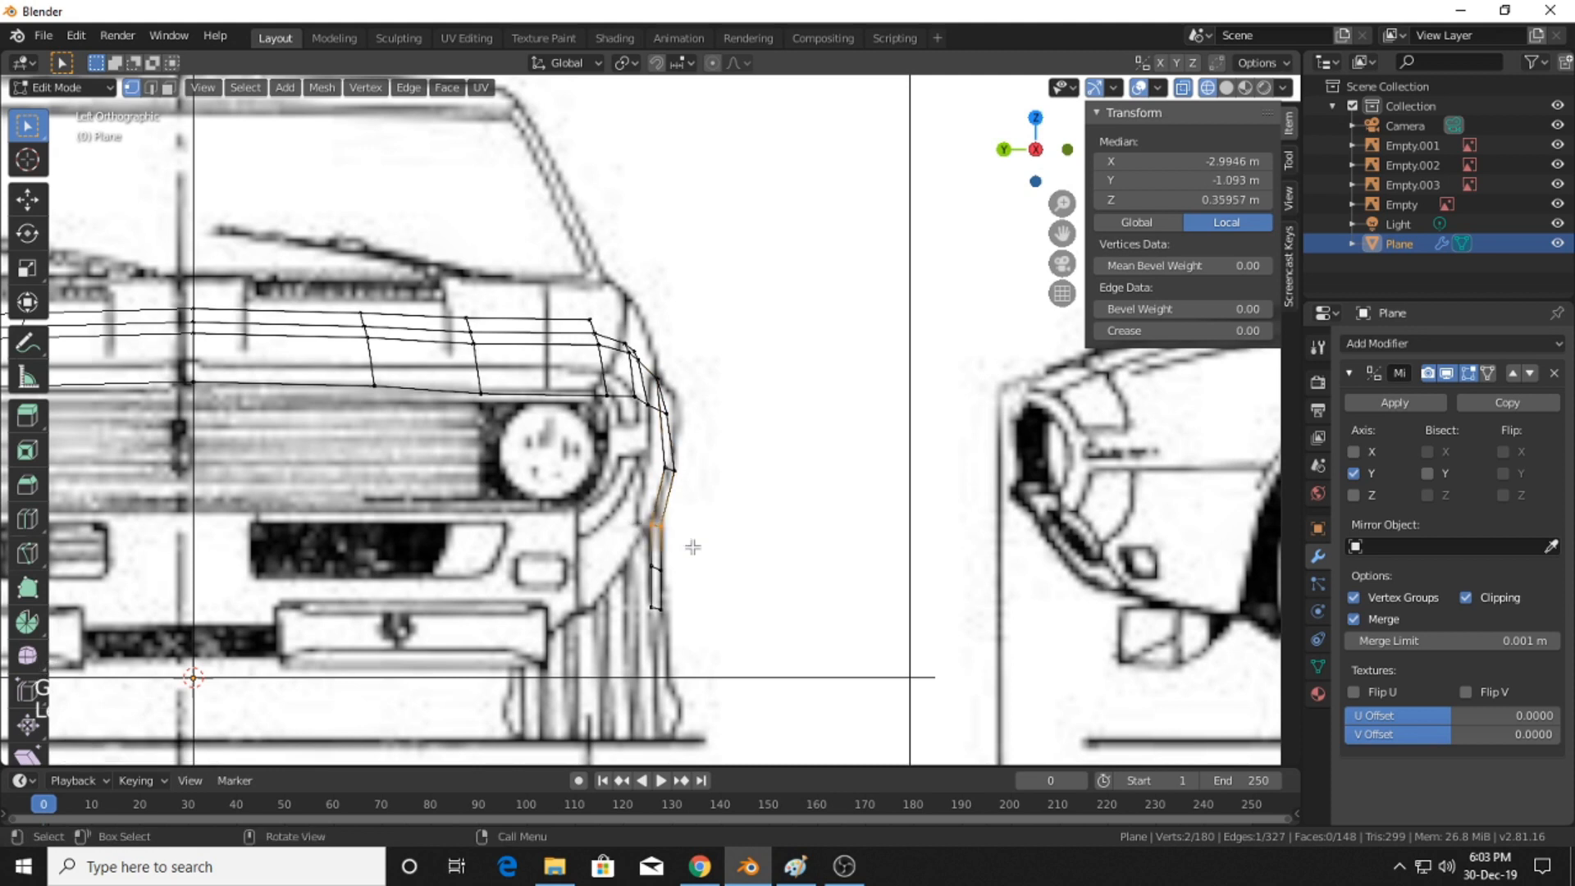
key("g")
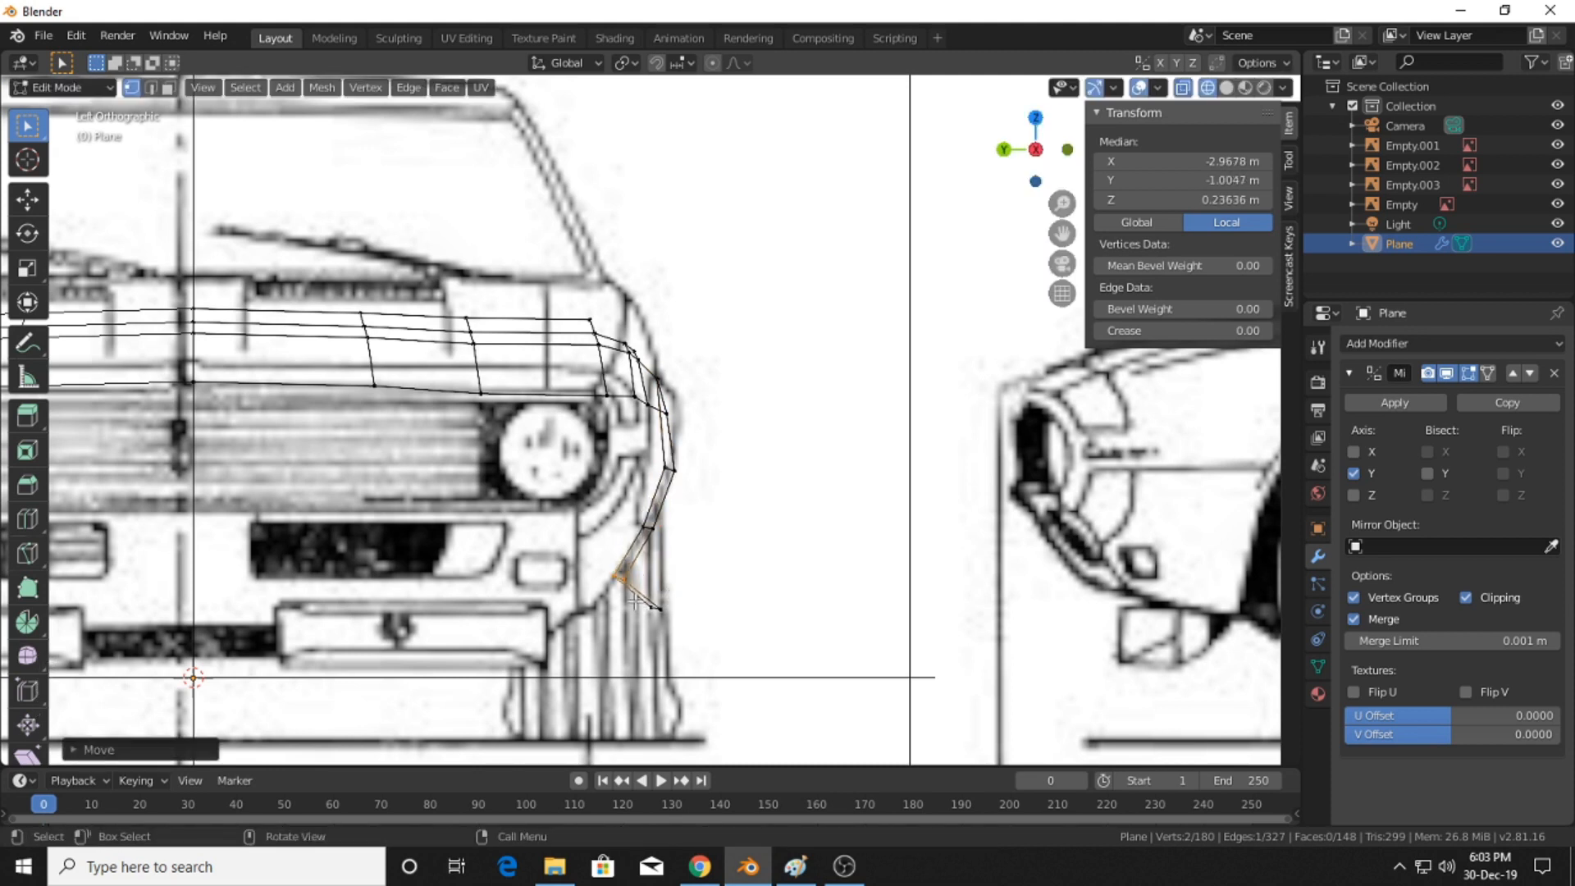
left_click(675, 653)
- Reveal all hidden parts of the car body mesh and clear the selection
scroll(914, 383, "down", 3)
middle_click_drag(913, 383, 715, 480)
scroll(653, 468, "down", 1)
scroll(756, 451, "down", 1)
key("super")
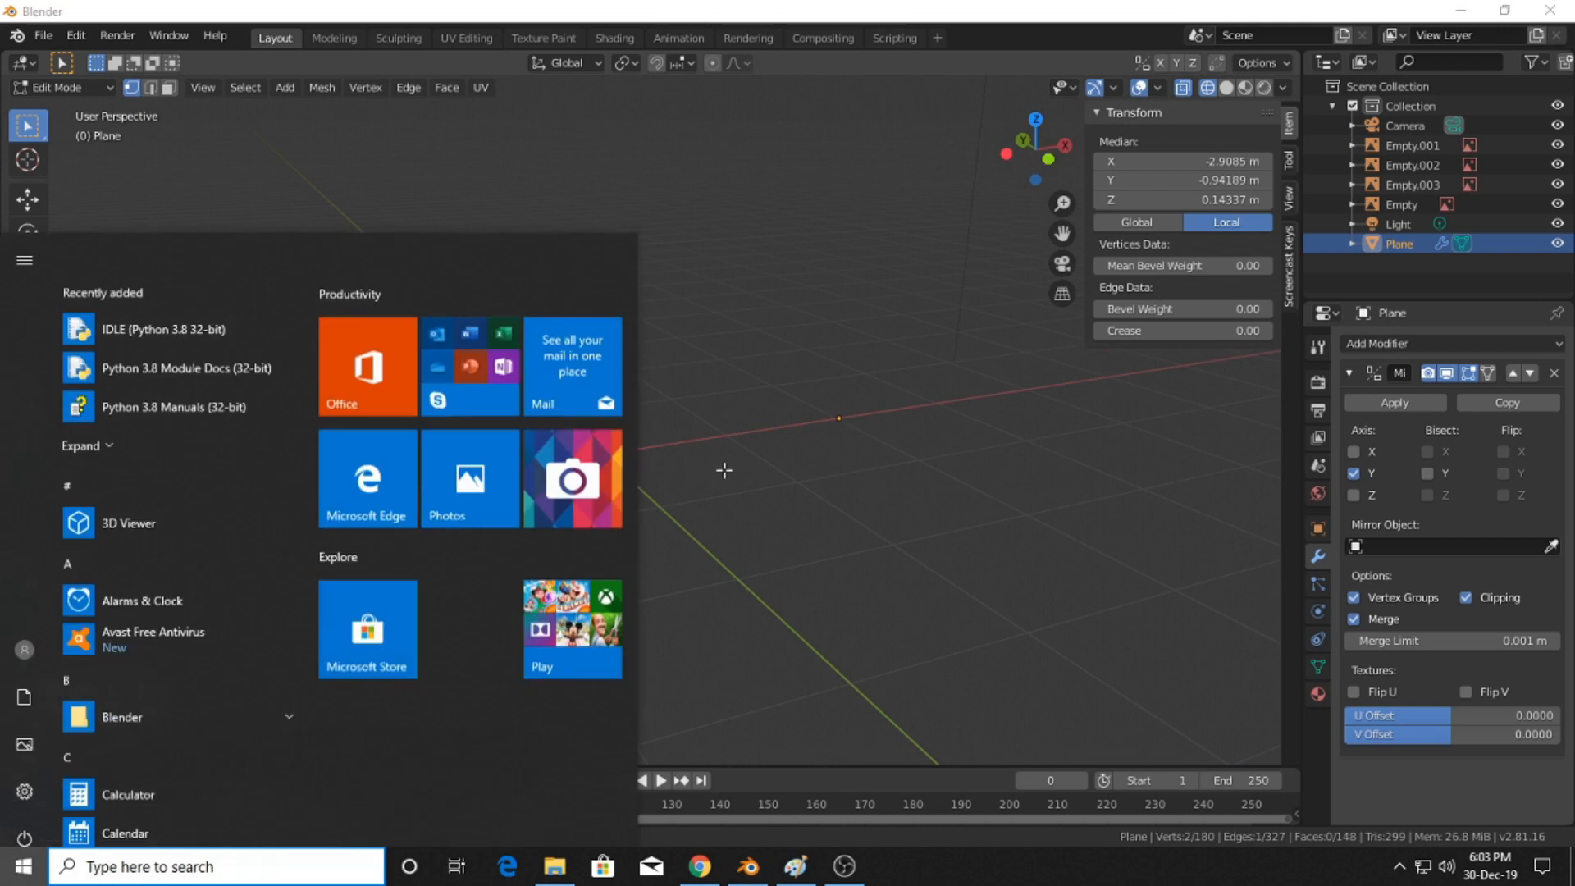
key("super")
key("alt+h")
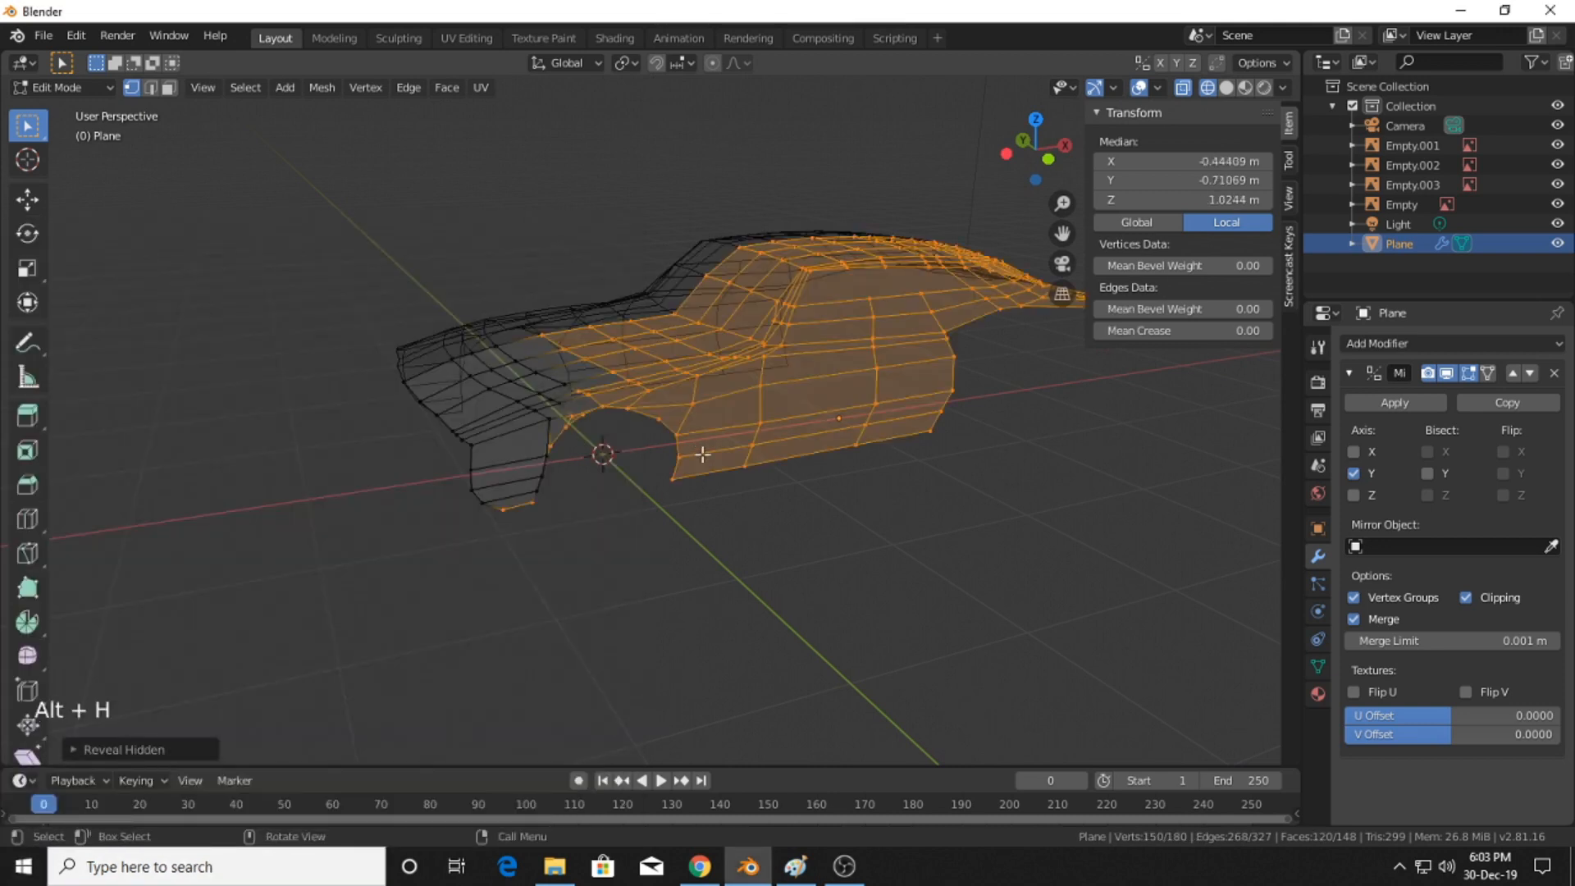
scroll(1009, 479, "down", 2)
middle_click_drag(1009, 479, 854, 512, "shift")
scroll(853, 500, "up", 1)
left_click(893, 478)
- Switch the viewport to solid shading outside Edit Mode and examine the front fender up close
key("Tab")
scroll(816, 513, "down", 2)
mouse_move(853, 512)
middle_mouse_down()
mouse_move(894, 510)
mouse_move(692, 527)
mouse_move(604, 591)
mouse_move(656, 551)
mouse_move(540, 515)
mouse_move(530, 572)
mouse_move(666, 588)
middle_mouse_up()
scroll(894, 510, "up", 4)
left_click(1227, 87)
left_click(862, 548)
scroll(900, 524, "down", 2)
scroll(692, 527, "up", 4)
scroll(540, 515, "up", 2)
left_click(580, 563)
- In Edit Mode, move two vertices along the top of the wheel arch inward along Y, each to about -1.097 m
key("Tab")
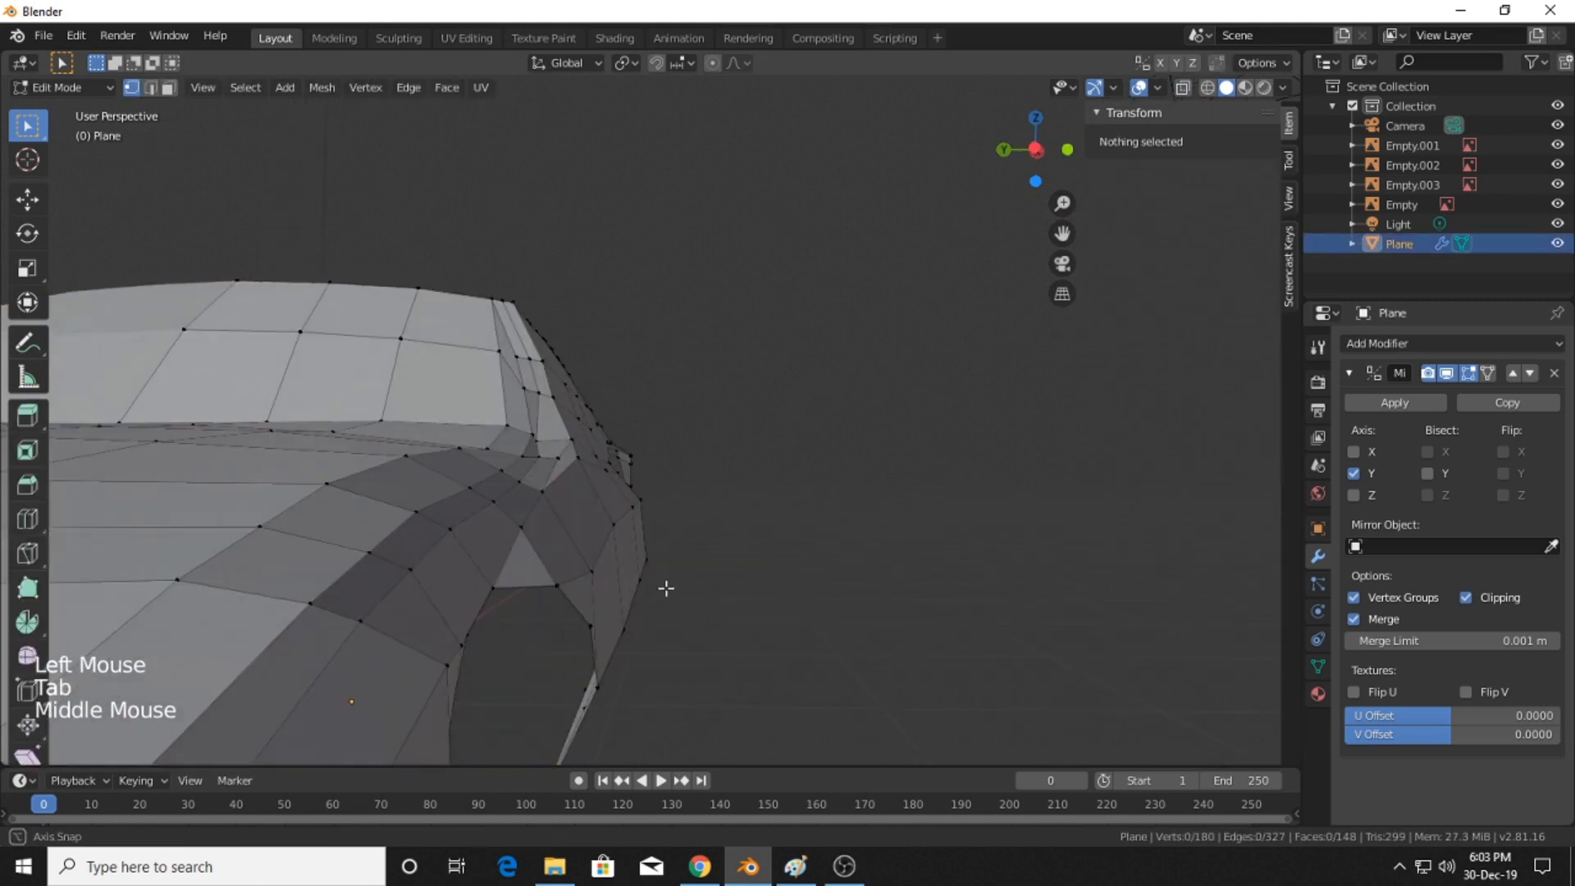
left_click(558, 591)
middle_click_drag(558, 591, 841, 624)
key("g")
key("x")
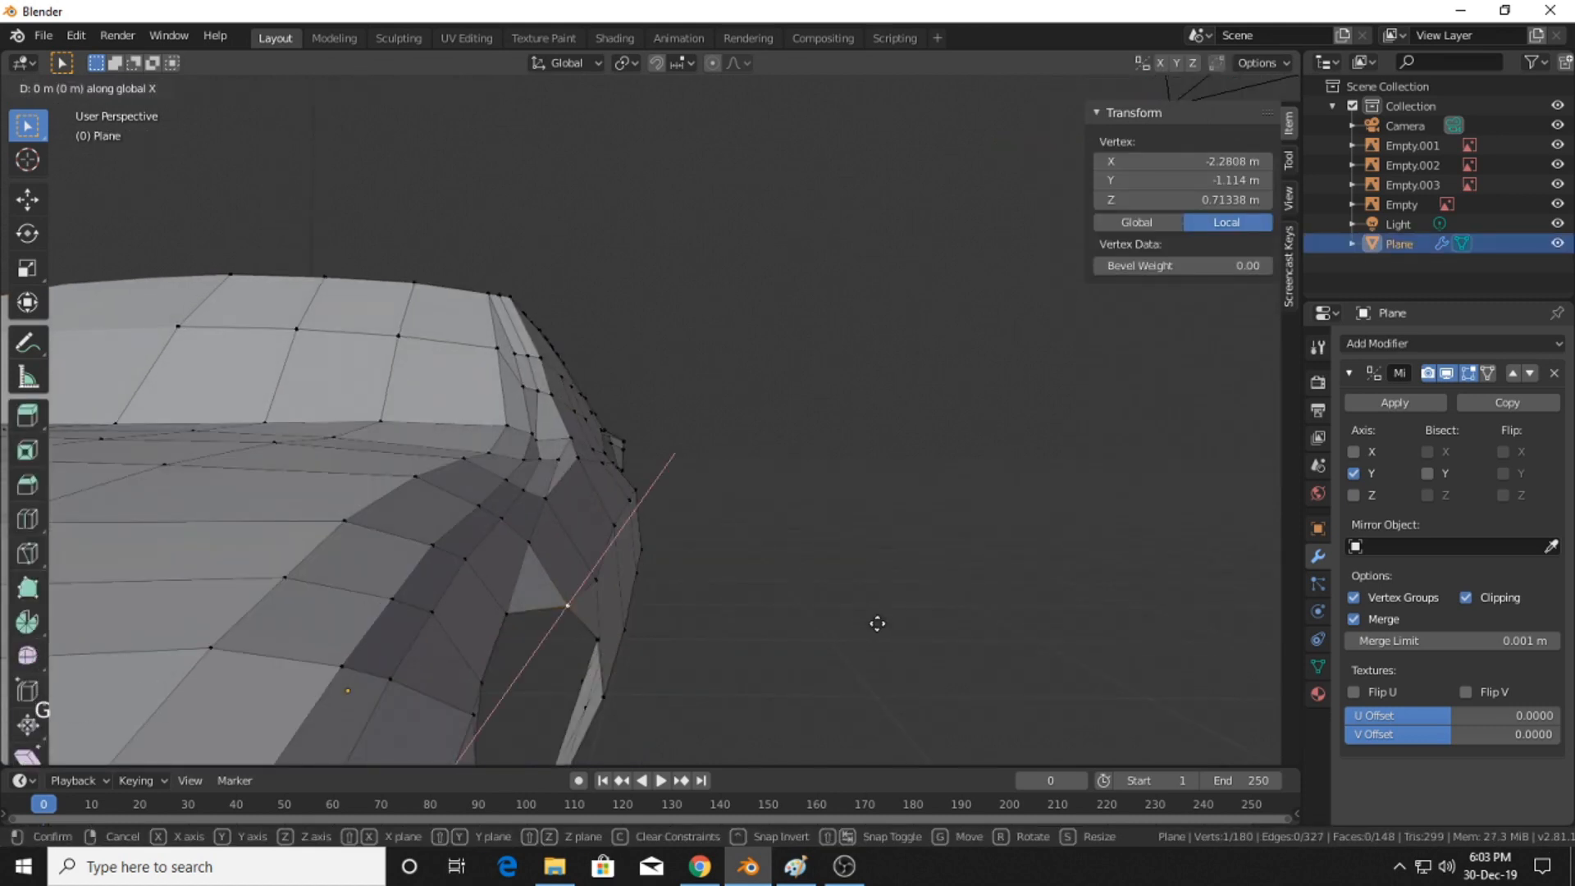
key("y")
left_click(846, 623)
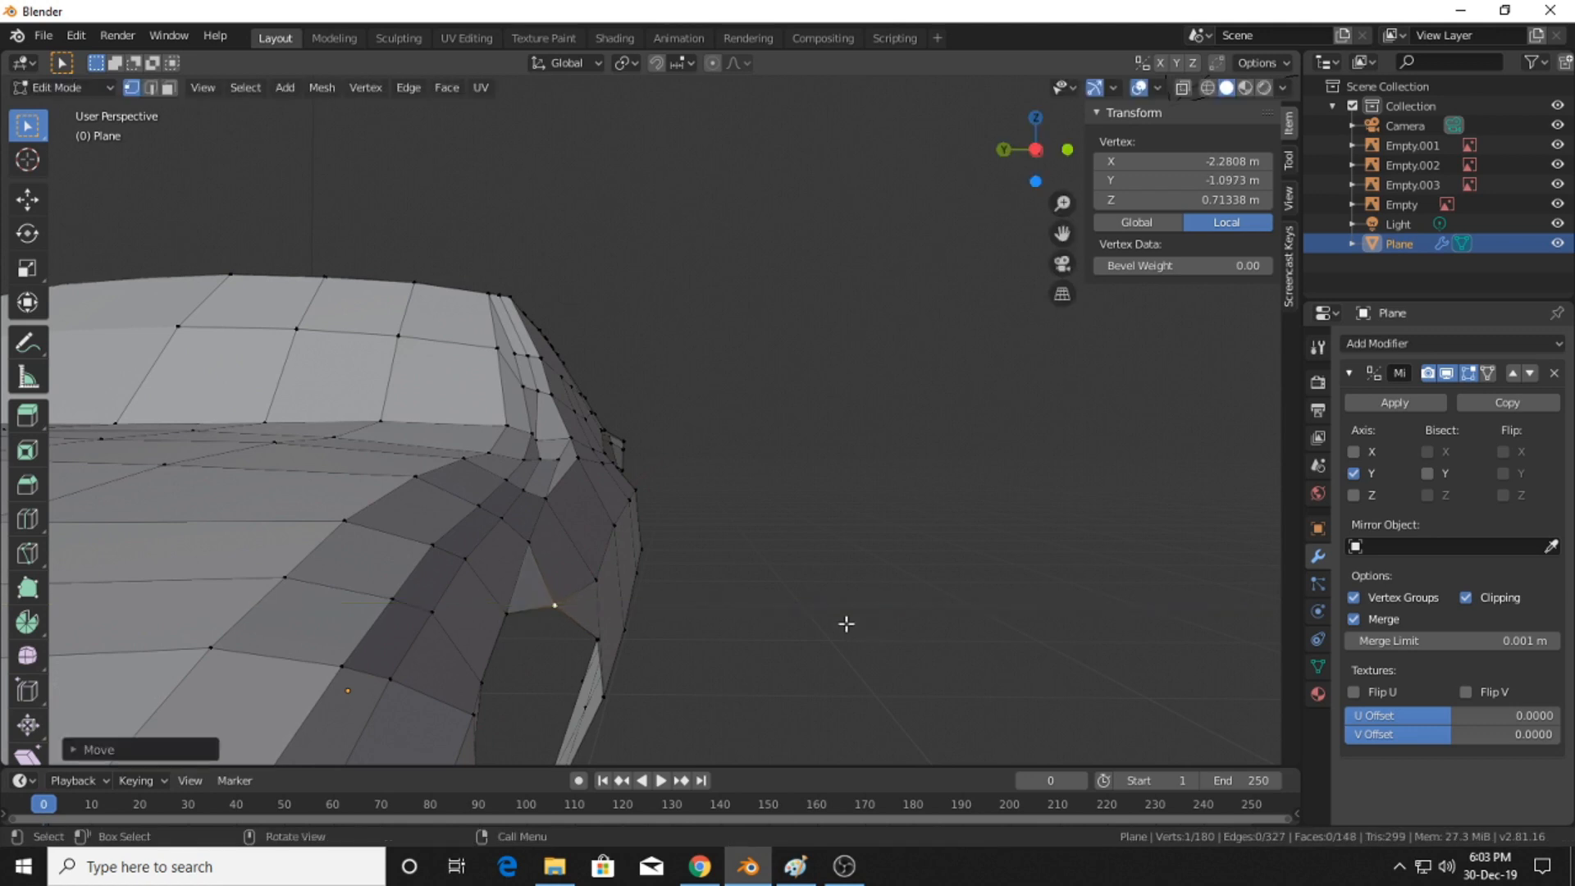
left_click(607, 585)
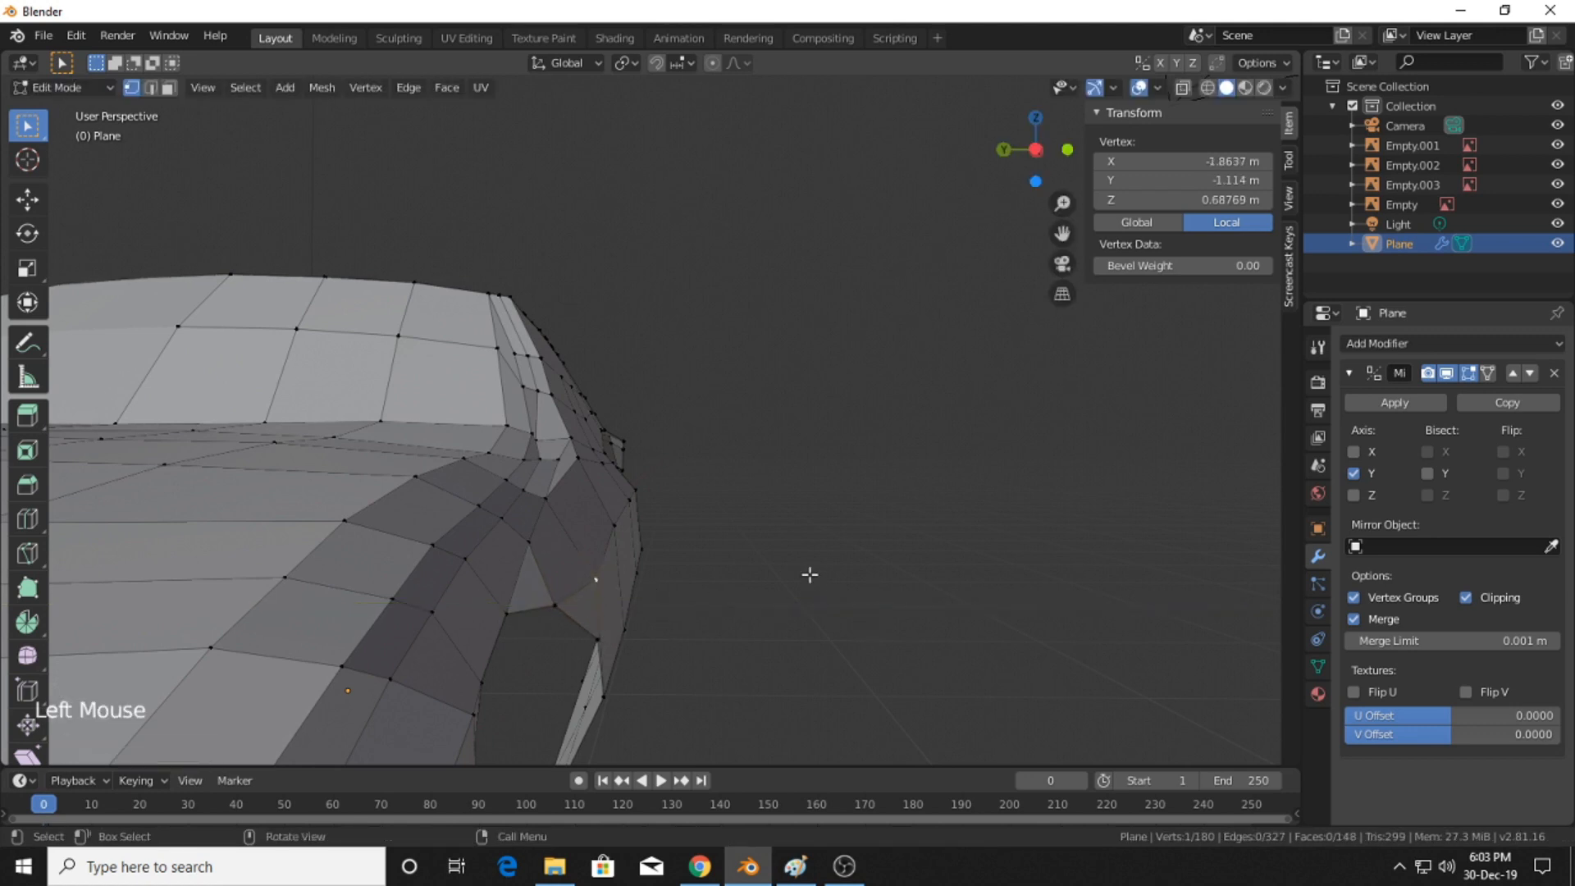
key("g")
key("y")
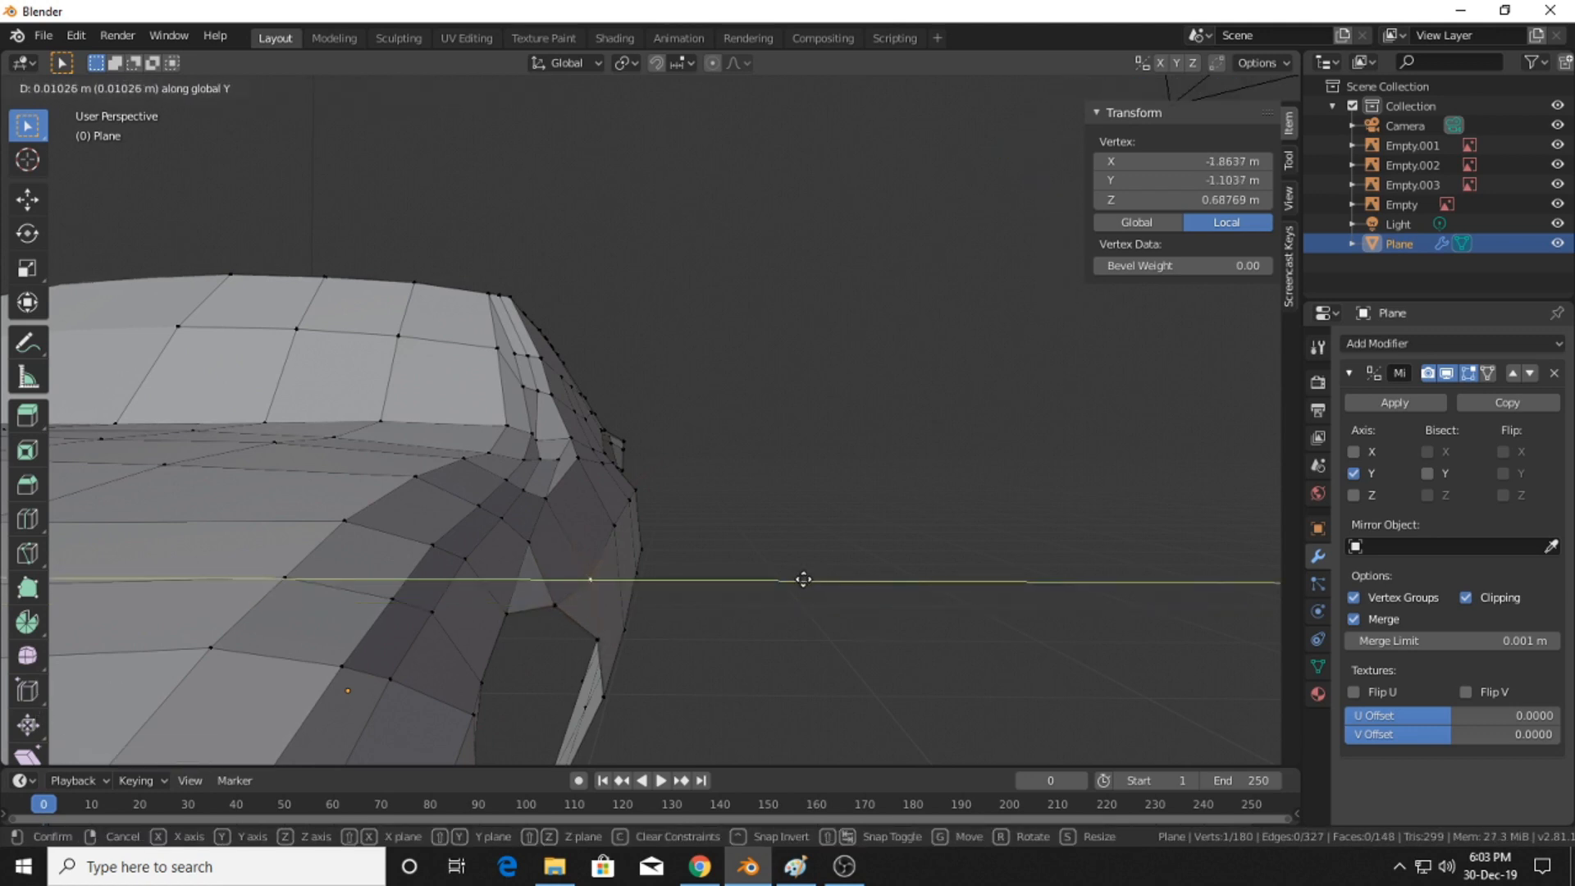
left_click(800, 580)
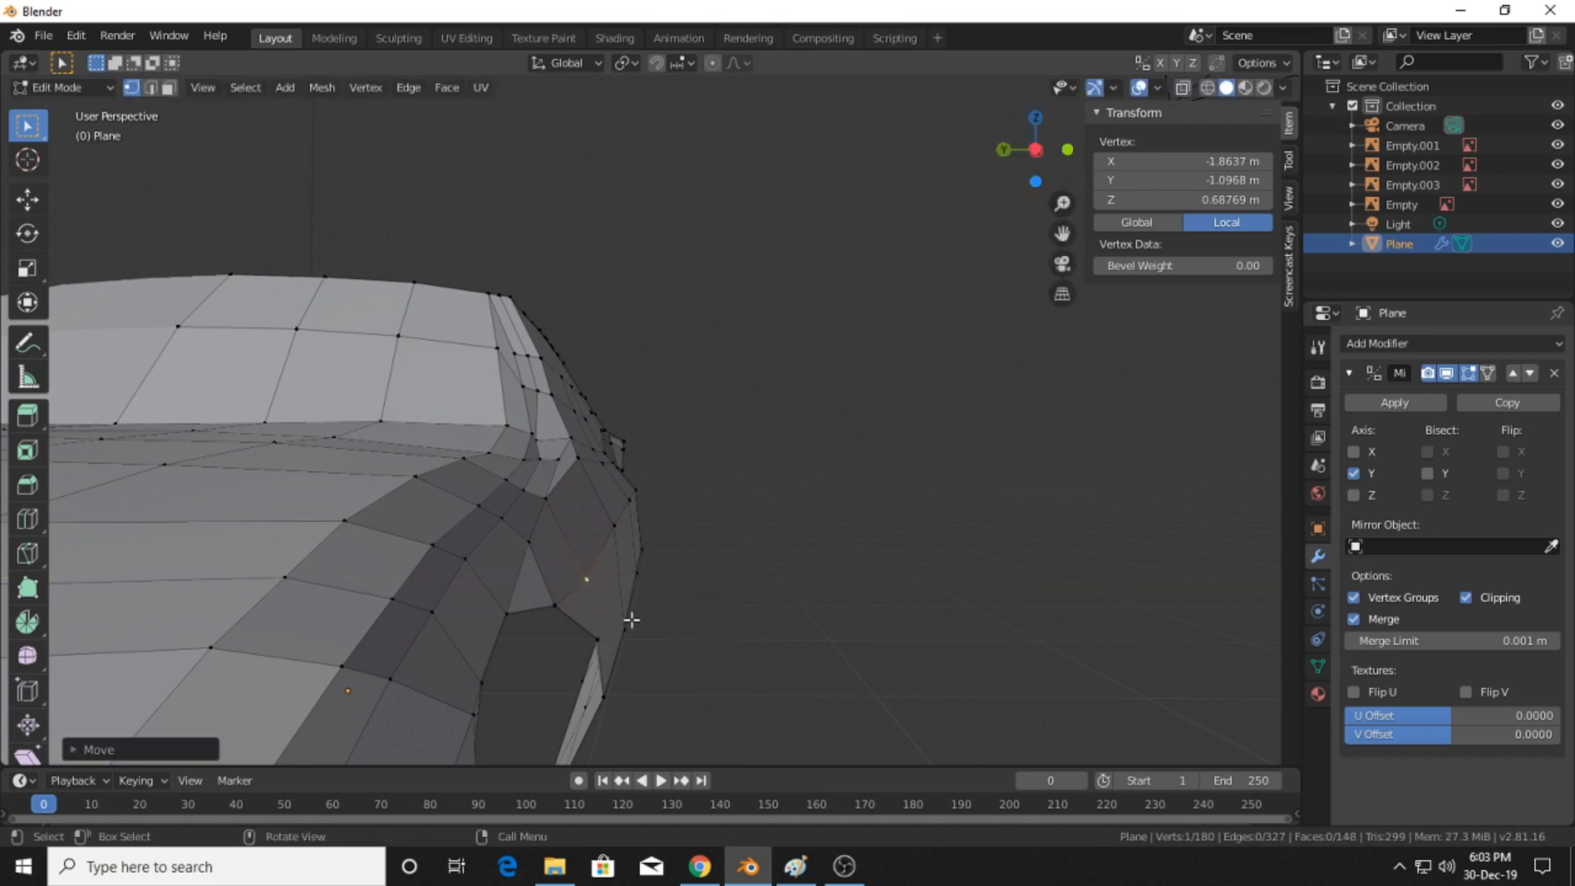
- Move the neighbouring rear wheel-arch vertices inward along the Y axis, undoing the accidental hide on the way
left_click(574, 607)
key("g")
key("y")
left_click(681, 609)
left_click(619, 639)
key("h")
key("y")
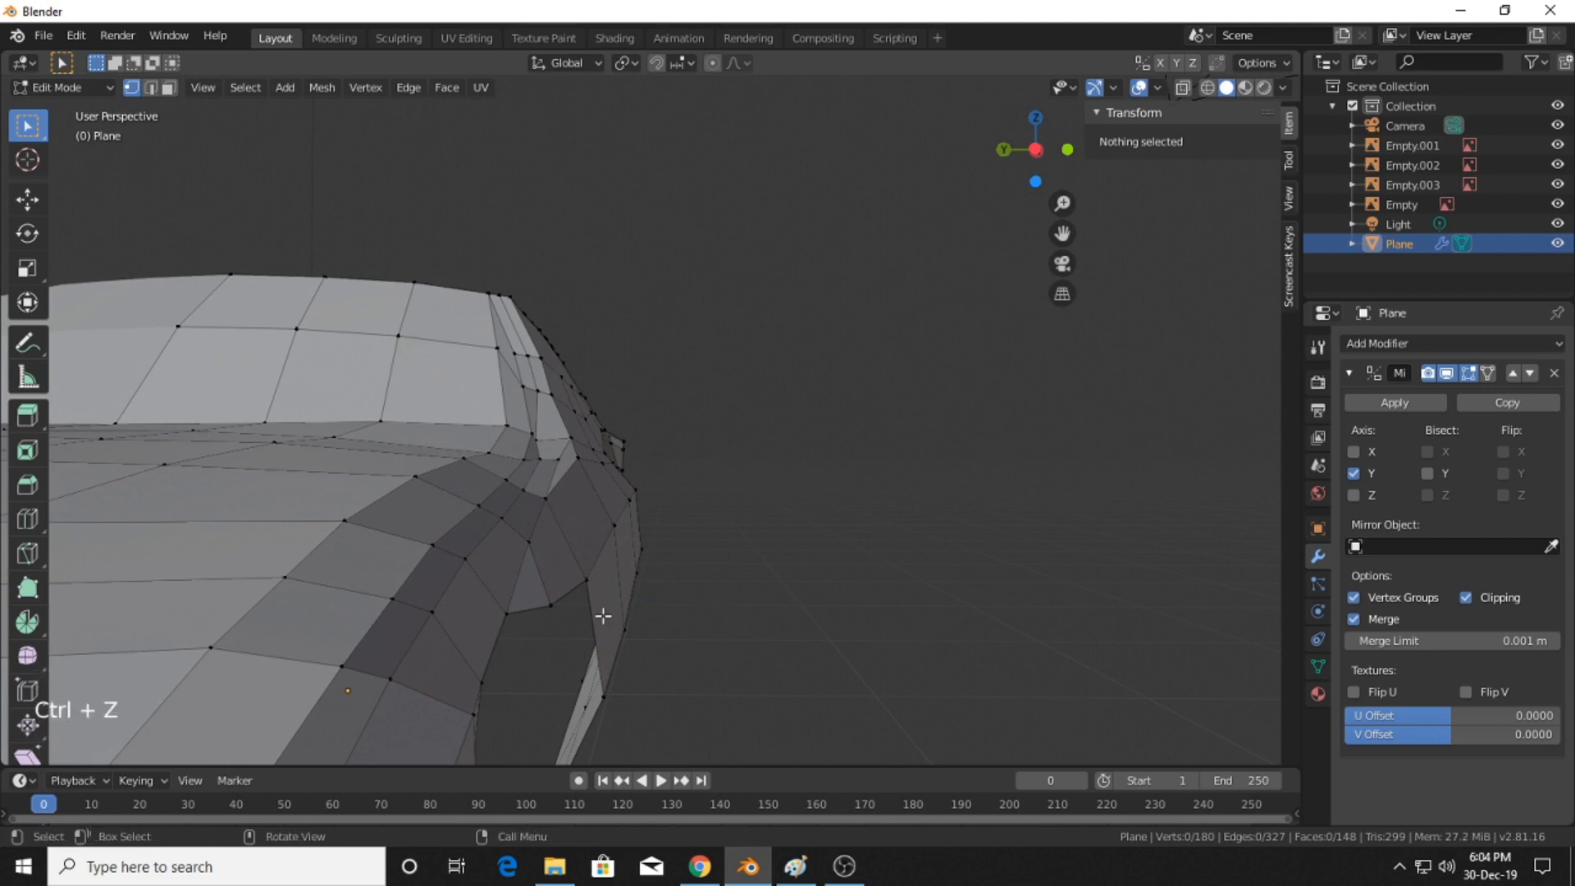
key("ctrl+z")
key("g")
key("y")
left_click(741, 621)
- Examine the reshaped wheel arch and the whole car body from several angles
scroll(950, 563, "down", 3)
middle_click_drag(952, 561, 967, 633)
left_click(897, 583)
middle_click_drag(897, 583, 861, 538)
scroll(875, 601, "up", 2)
scroll(903, 534, "down", 2)
scroll(861, 538, "up", 1)
scroll(861, 538, "down", 1)
- Save the file as CAR.blend on drive E:\
key("ctrl+s")
left_click(661, 740)
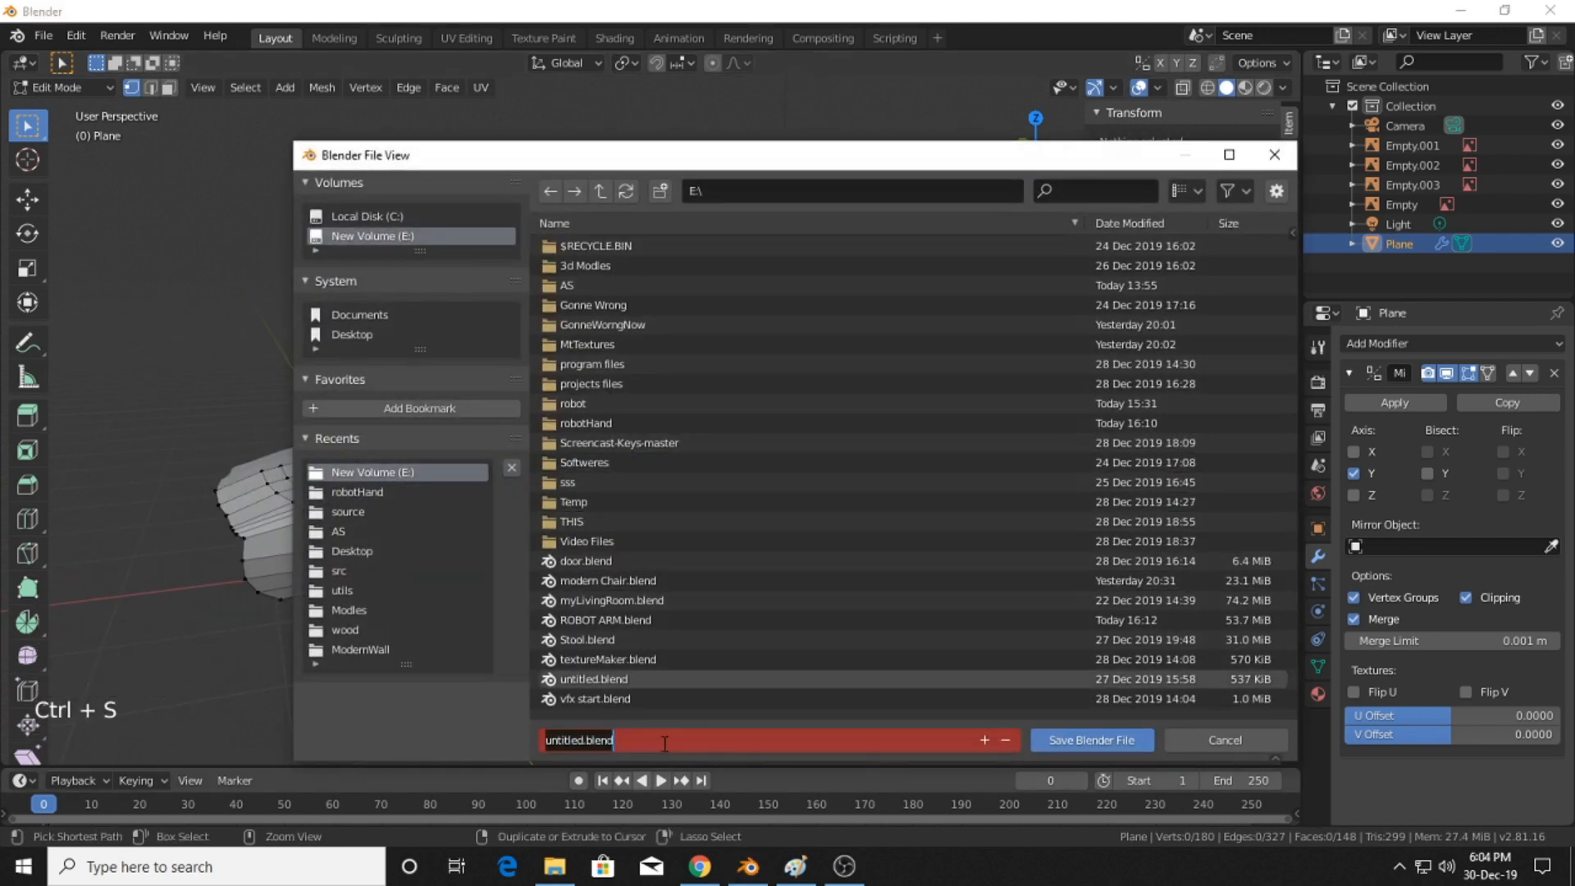
type("CAR")
key("Return")
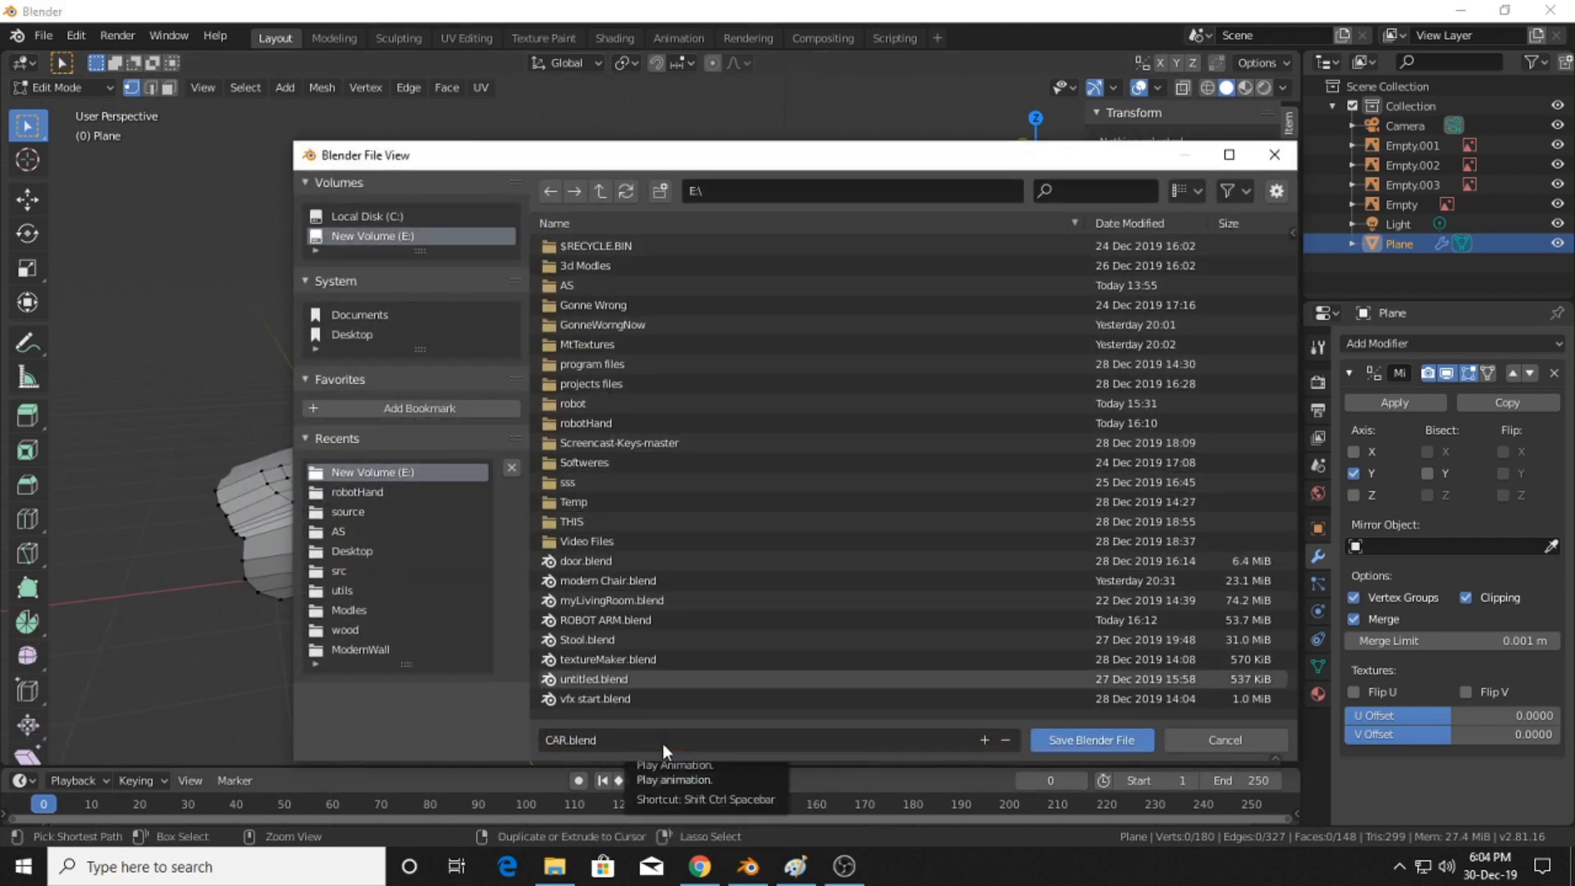
left_click(1080, 739)
left_click(844, 866)
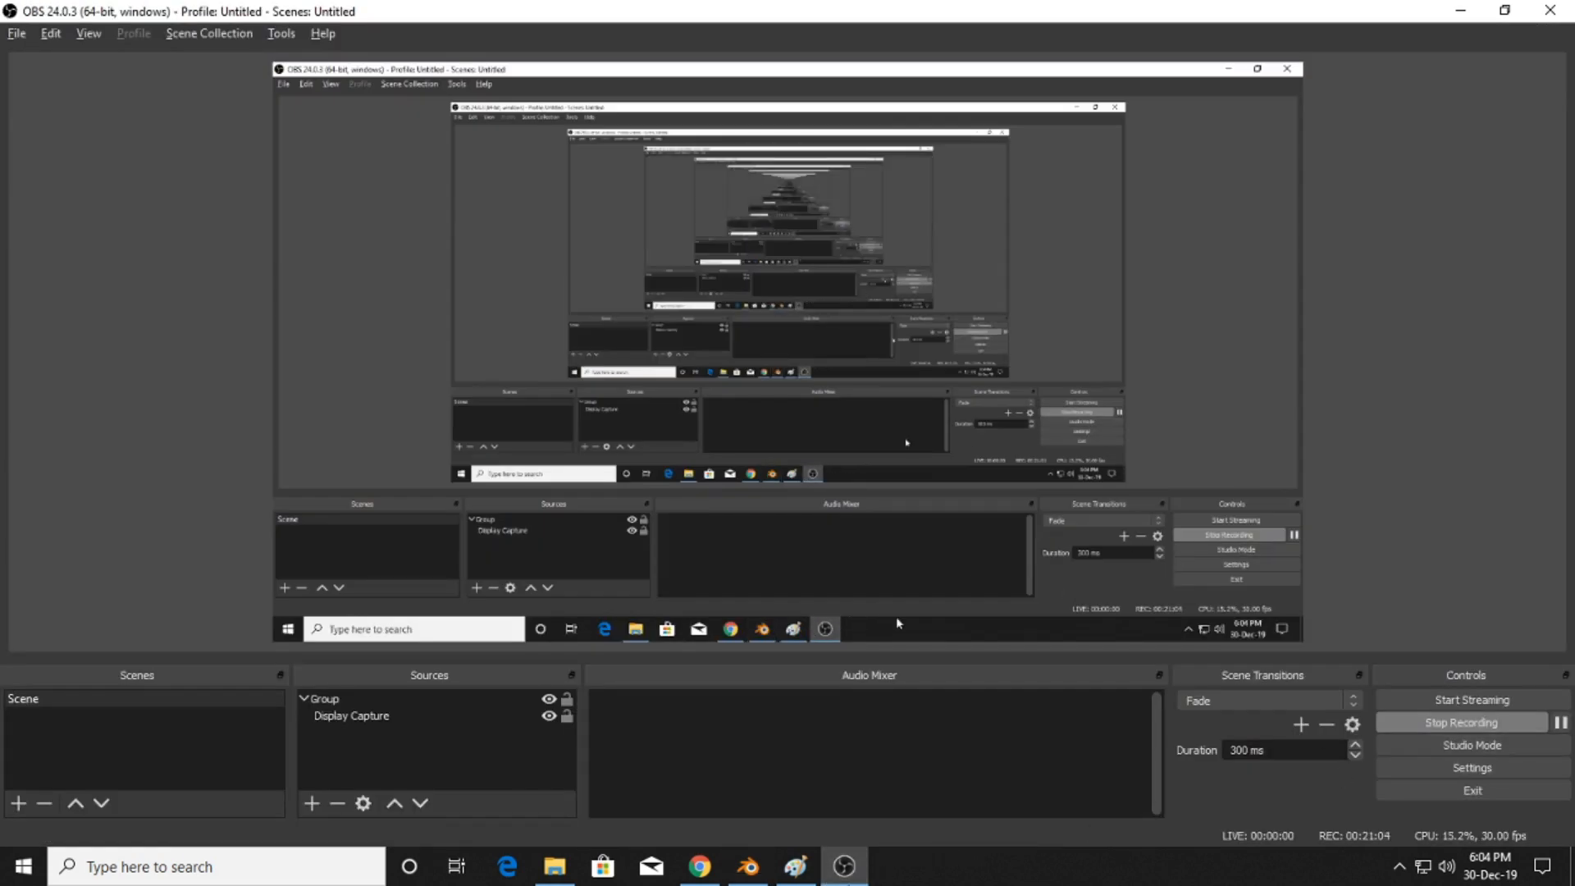
left_click(842, 868)
- Leave Edit Mode, deselect the car body and examine its shape from the front, side and rear
scroll(853, 603, "down", 2)
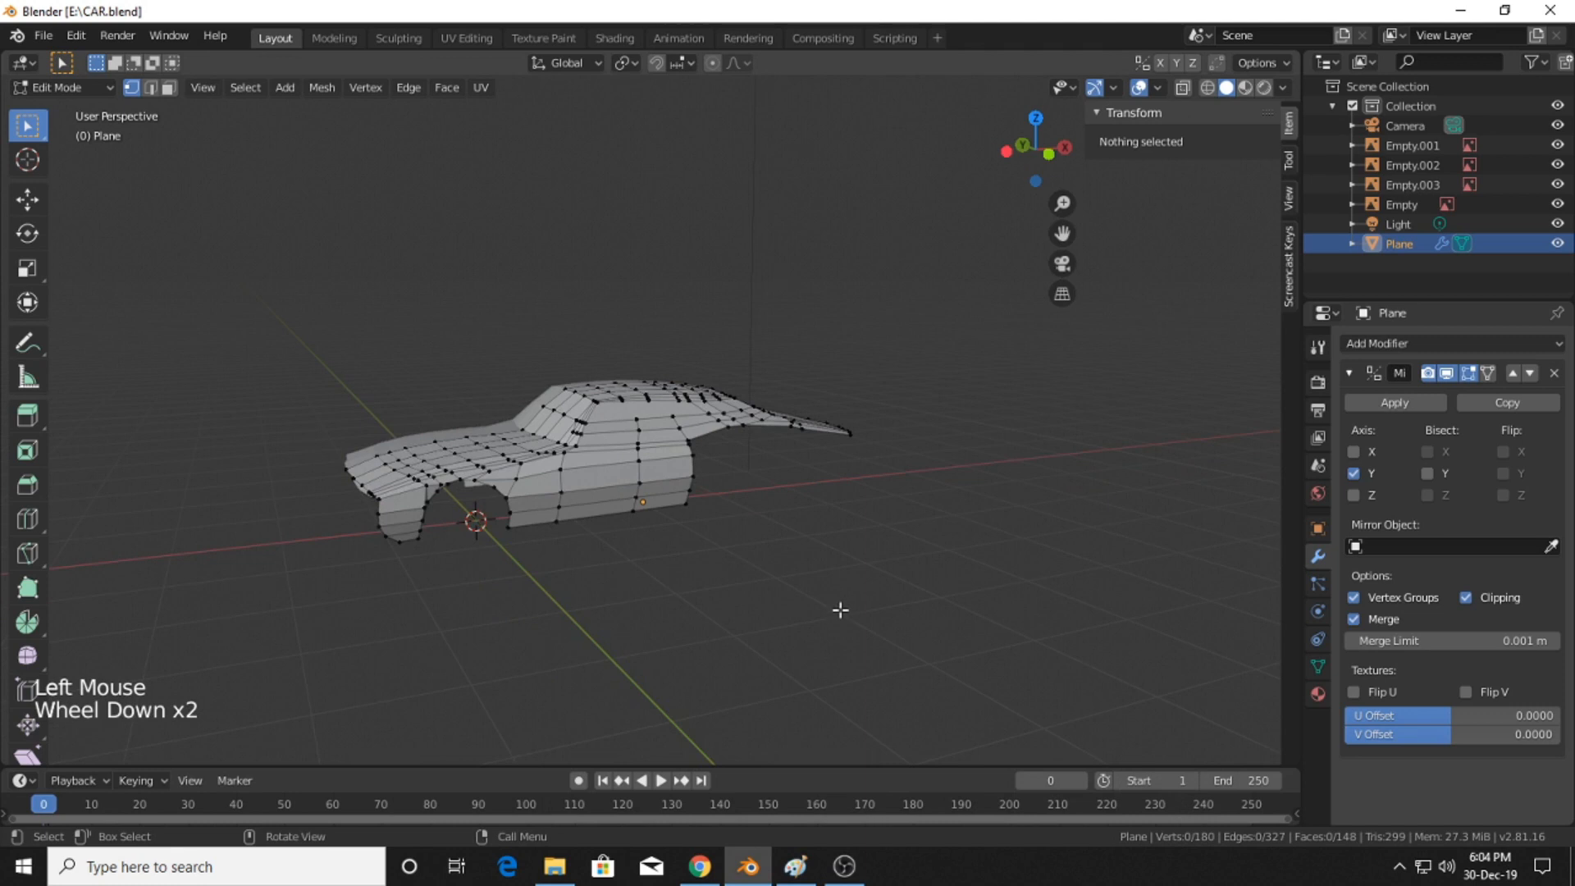
scroll(820, 566, "down", 1)
key("Tab")
left_click(899, 520)
scroll(908, 612, "up", 4)
middle_click_drag(900, 520, 702, 514)
scroll(632, 647, "down", 4)
key("w")
middle_click_drag(466, 467, 364, 545)
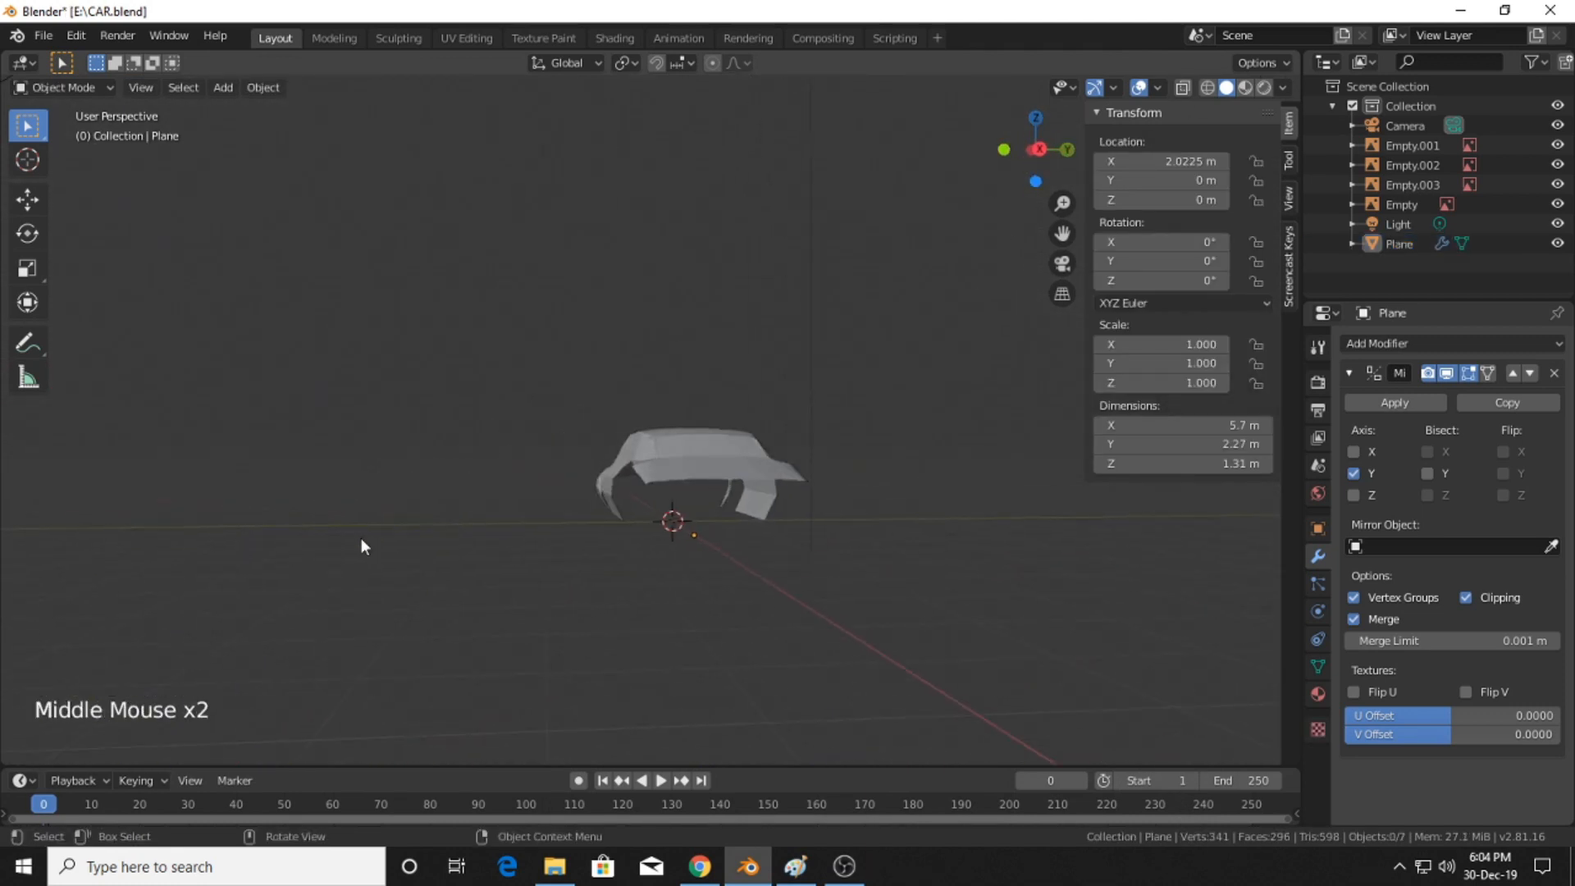
middle_click_drag(794, 607, 560, 482)
middle_click_drag(694, 539, 854, 605, "shift")
scroll(878, 634, "down", 2)
scroll(874, 742, "up", 4)
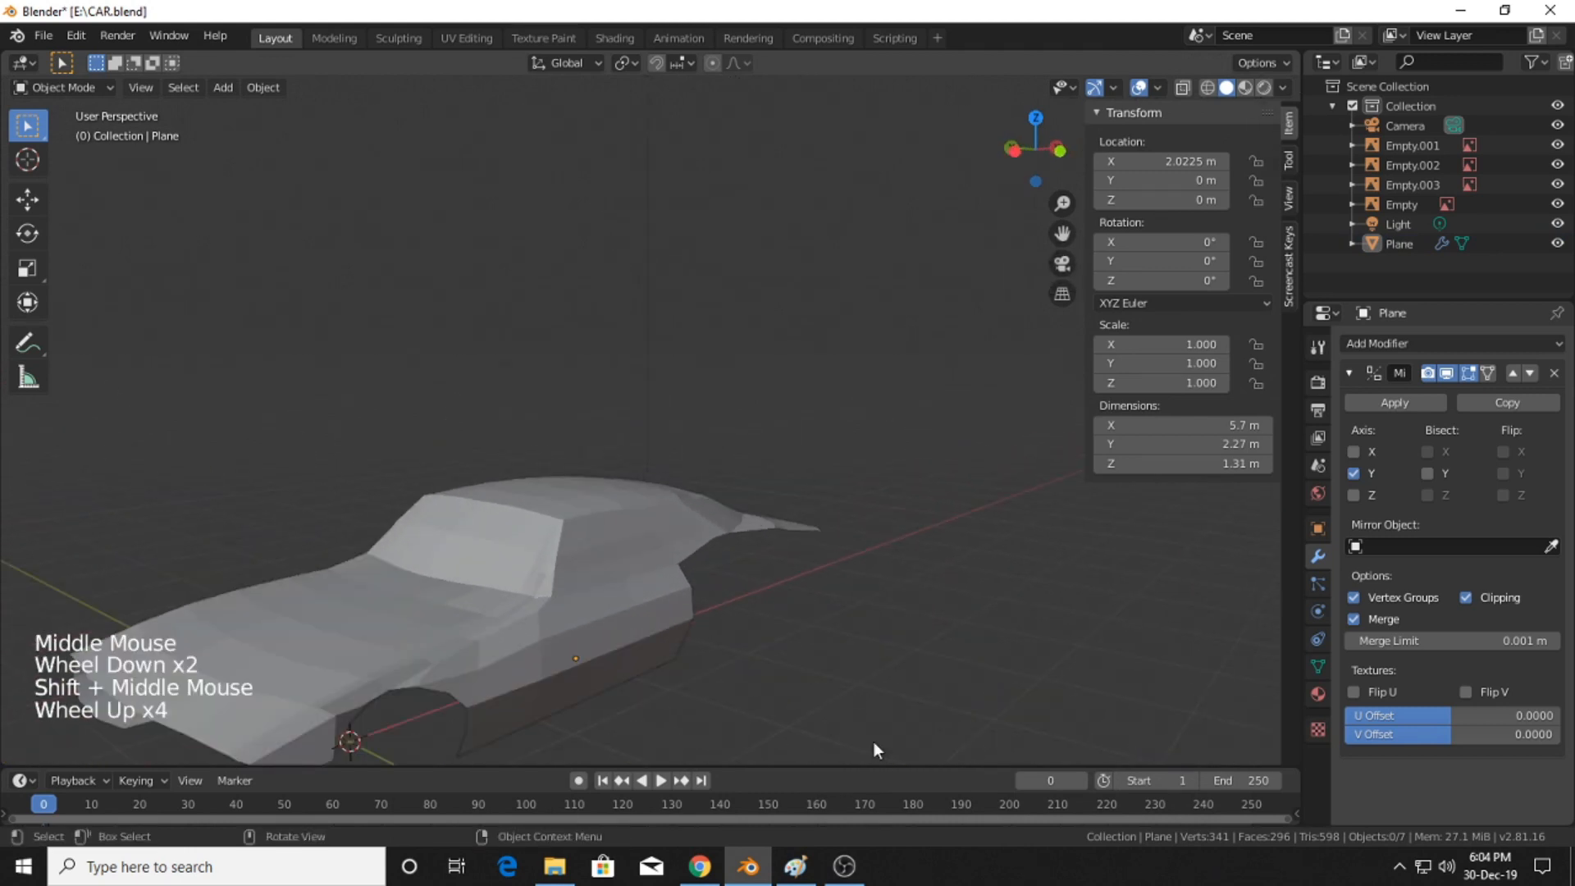